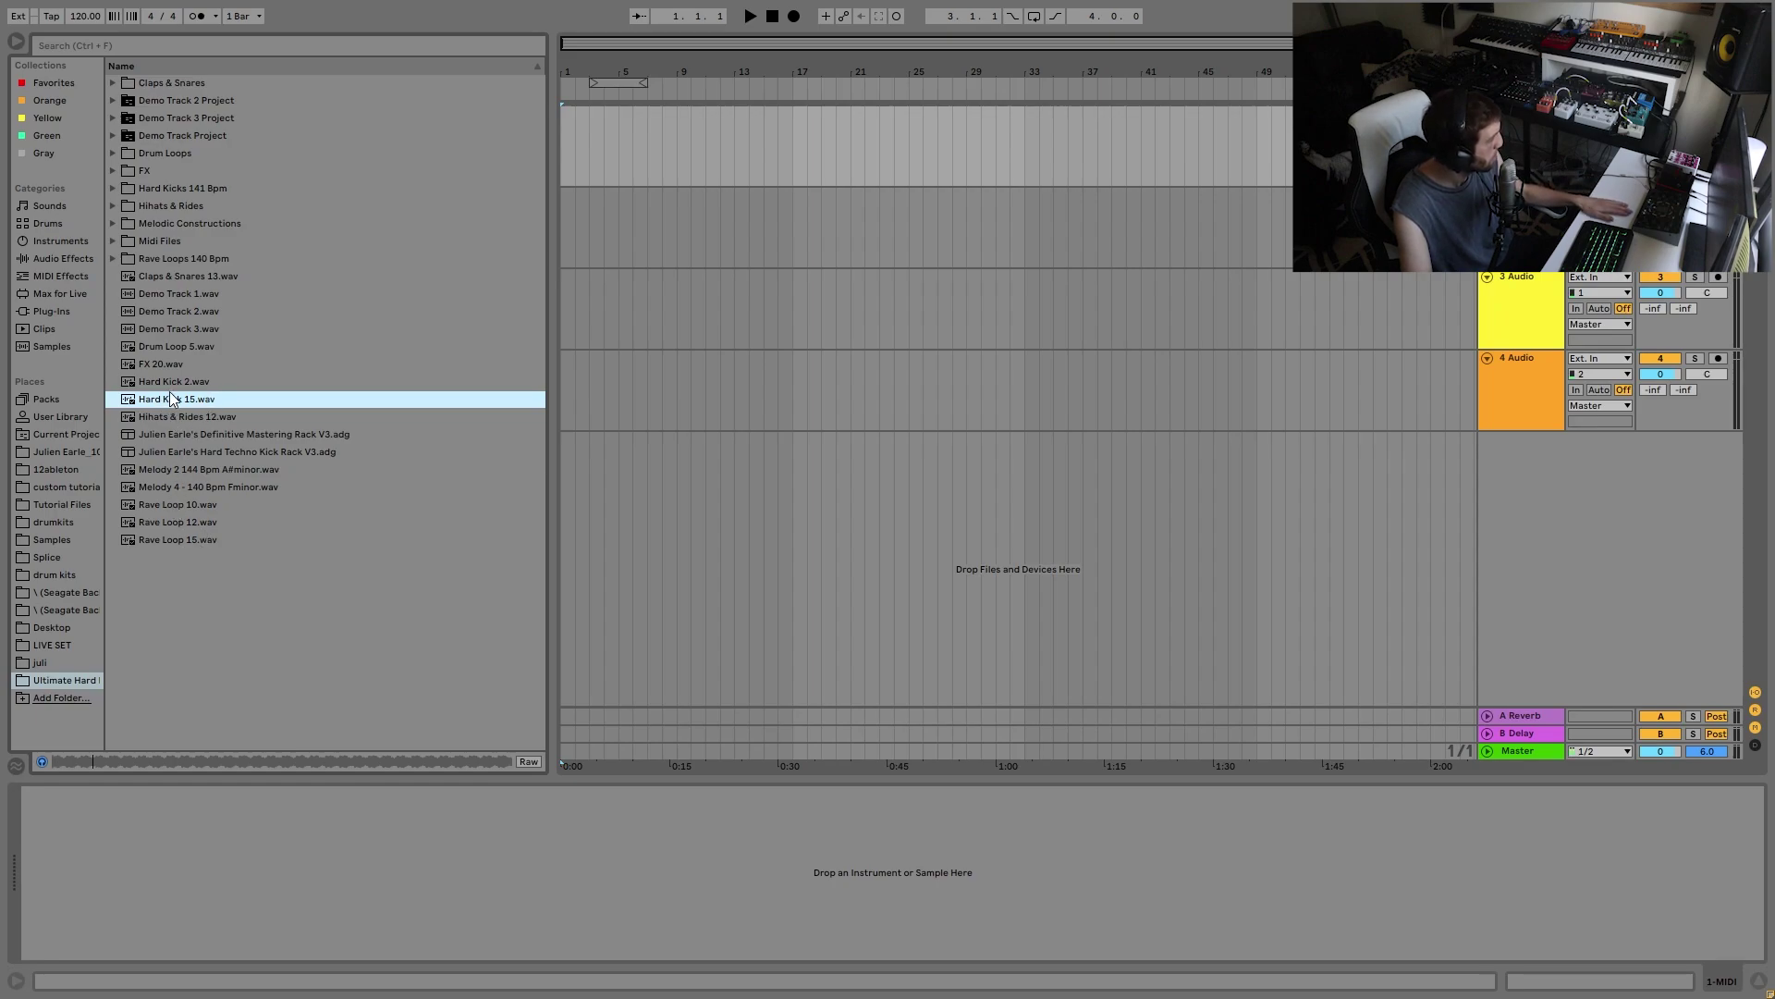
# Step: Audition the pack's loose samples, covering kick, FX, drum loop, melody and rave loop files
pyautogui.click(135, 384)
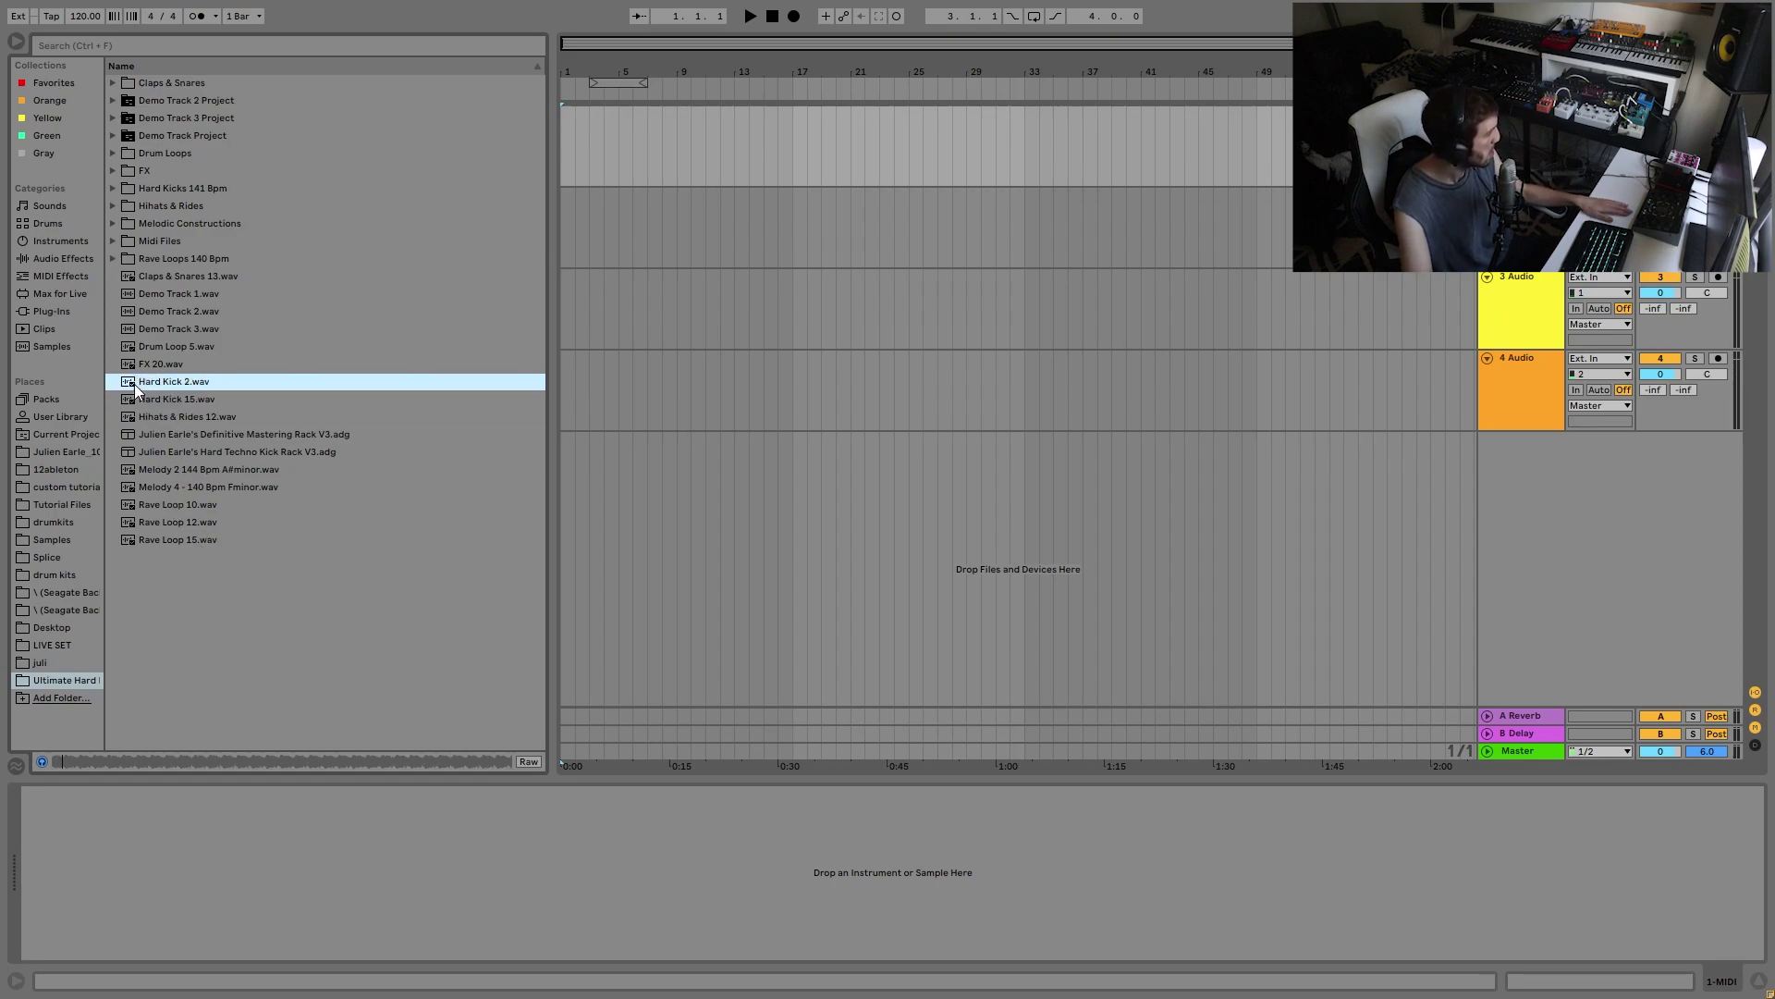
pyautogui.press('Up')
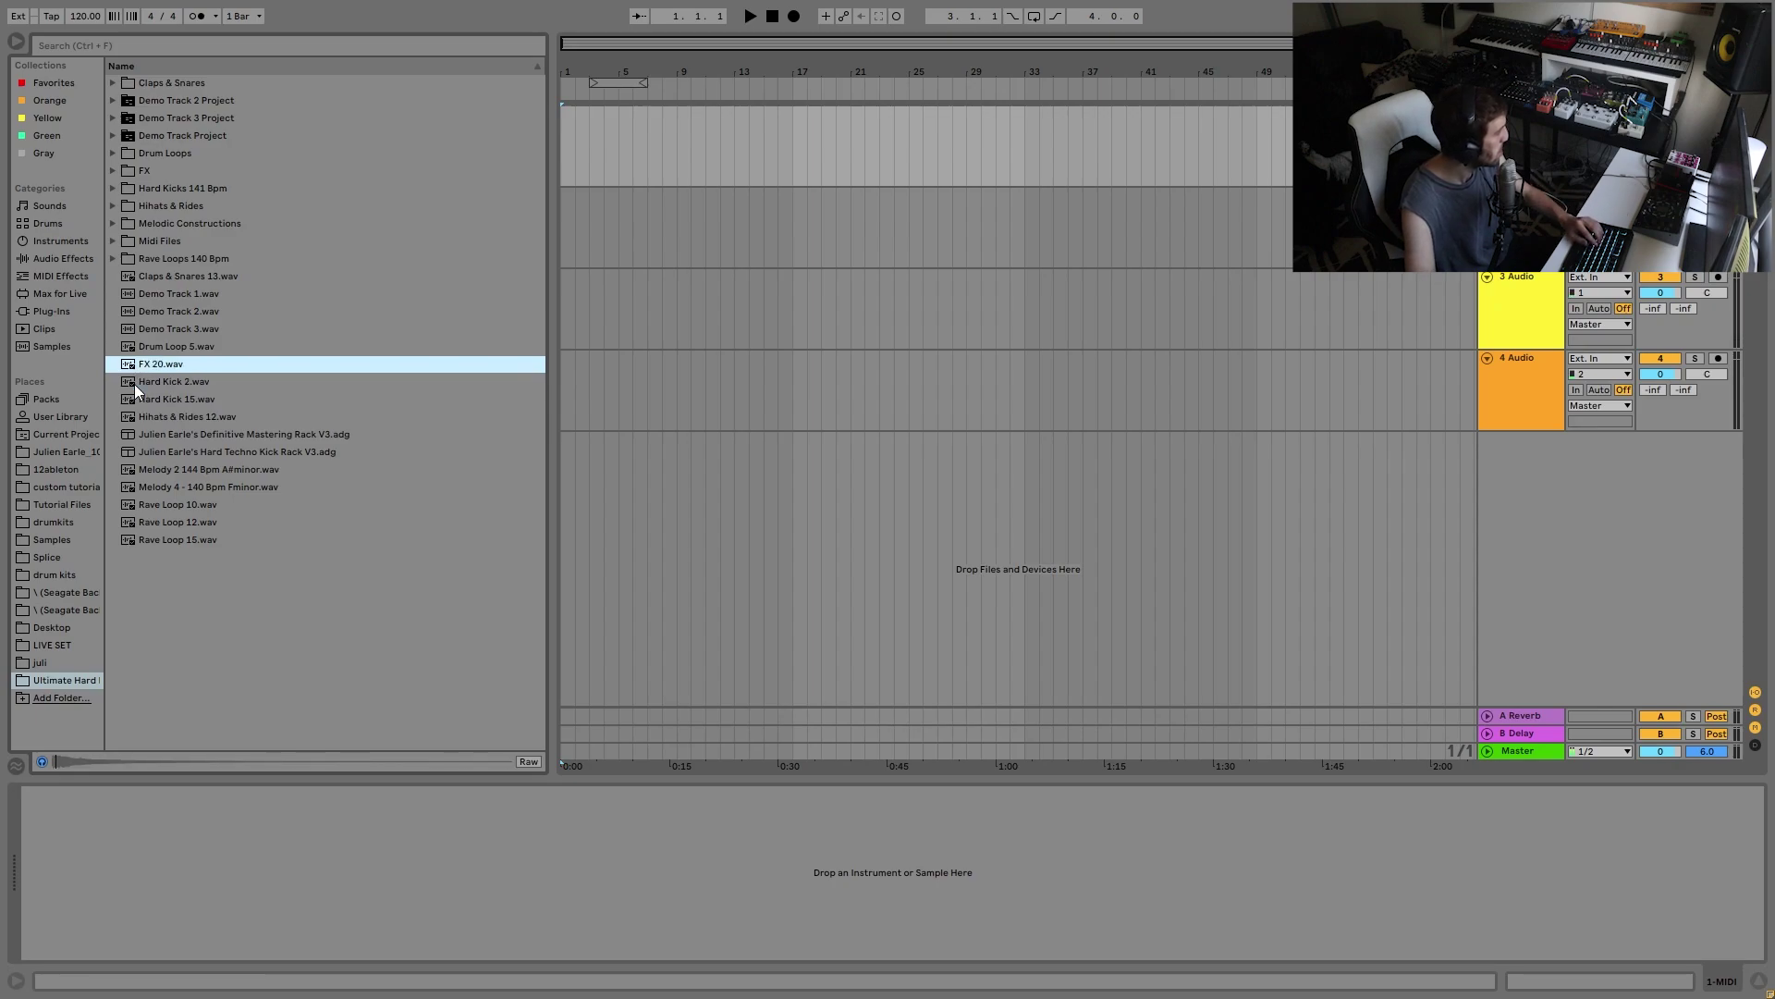
pyautogui.press('Up')
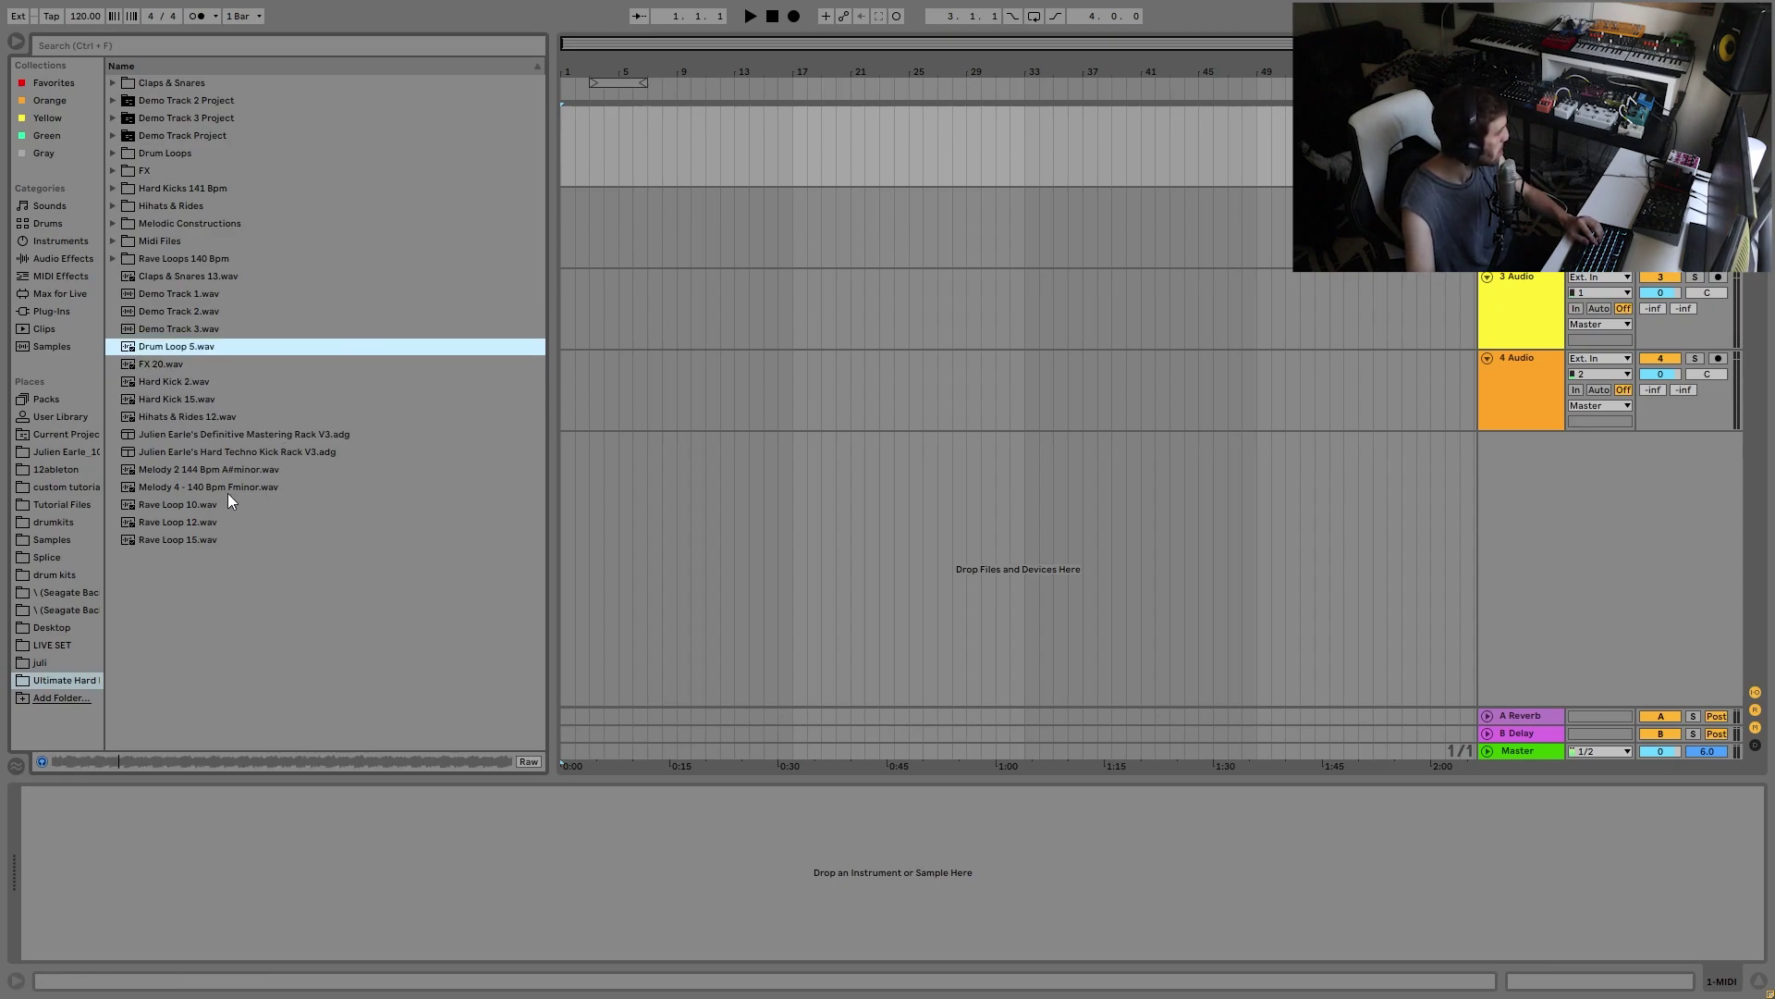
pyautogui.click(194, 468)
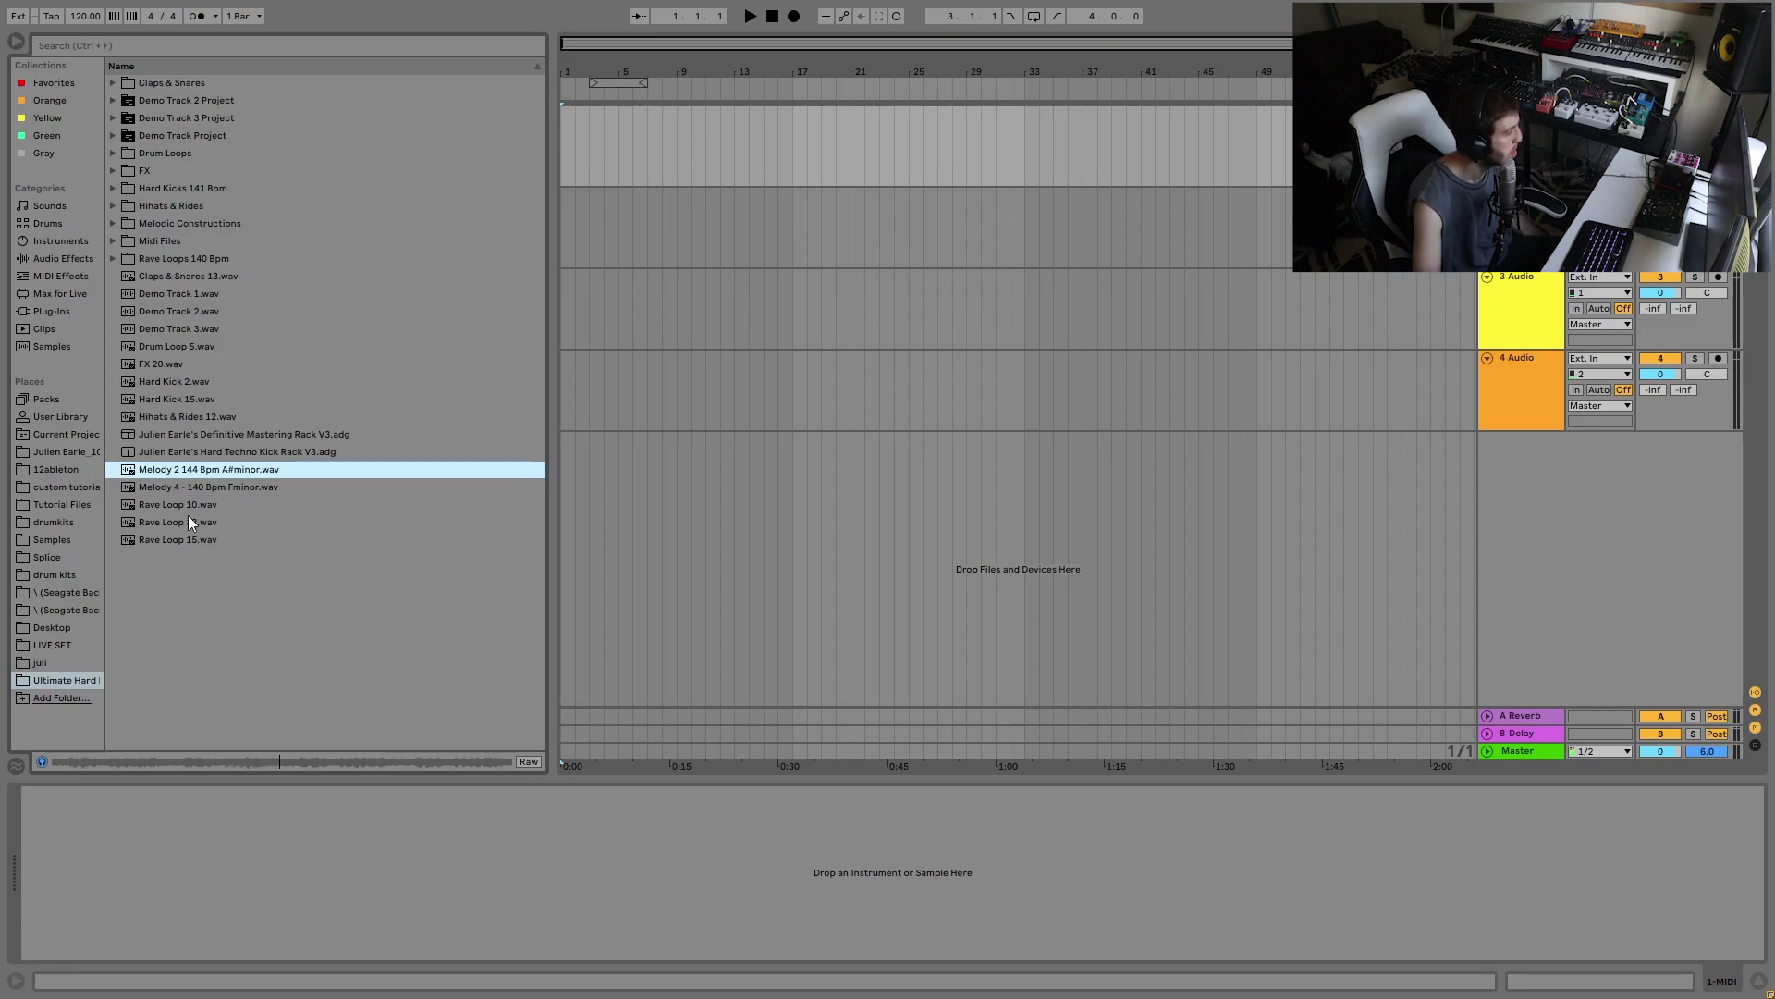
pyautogui.press('Down')
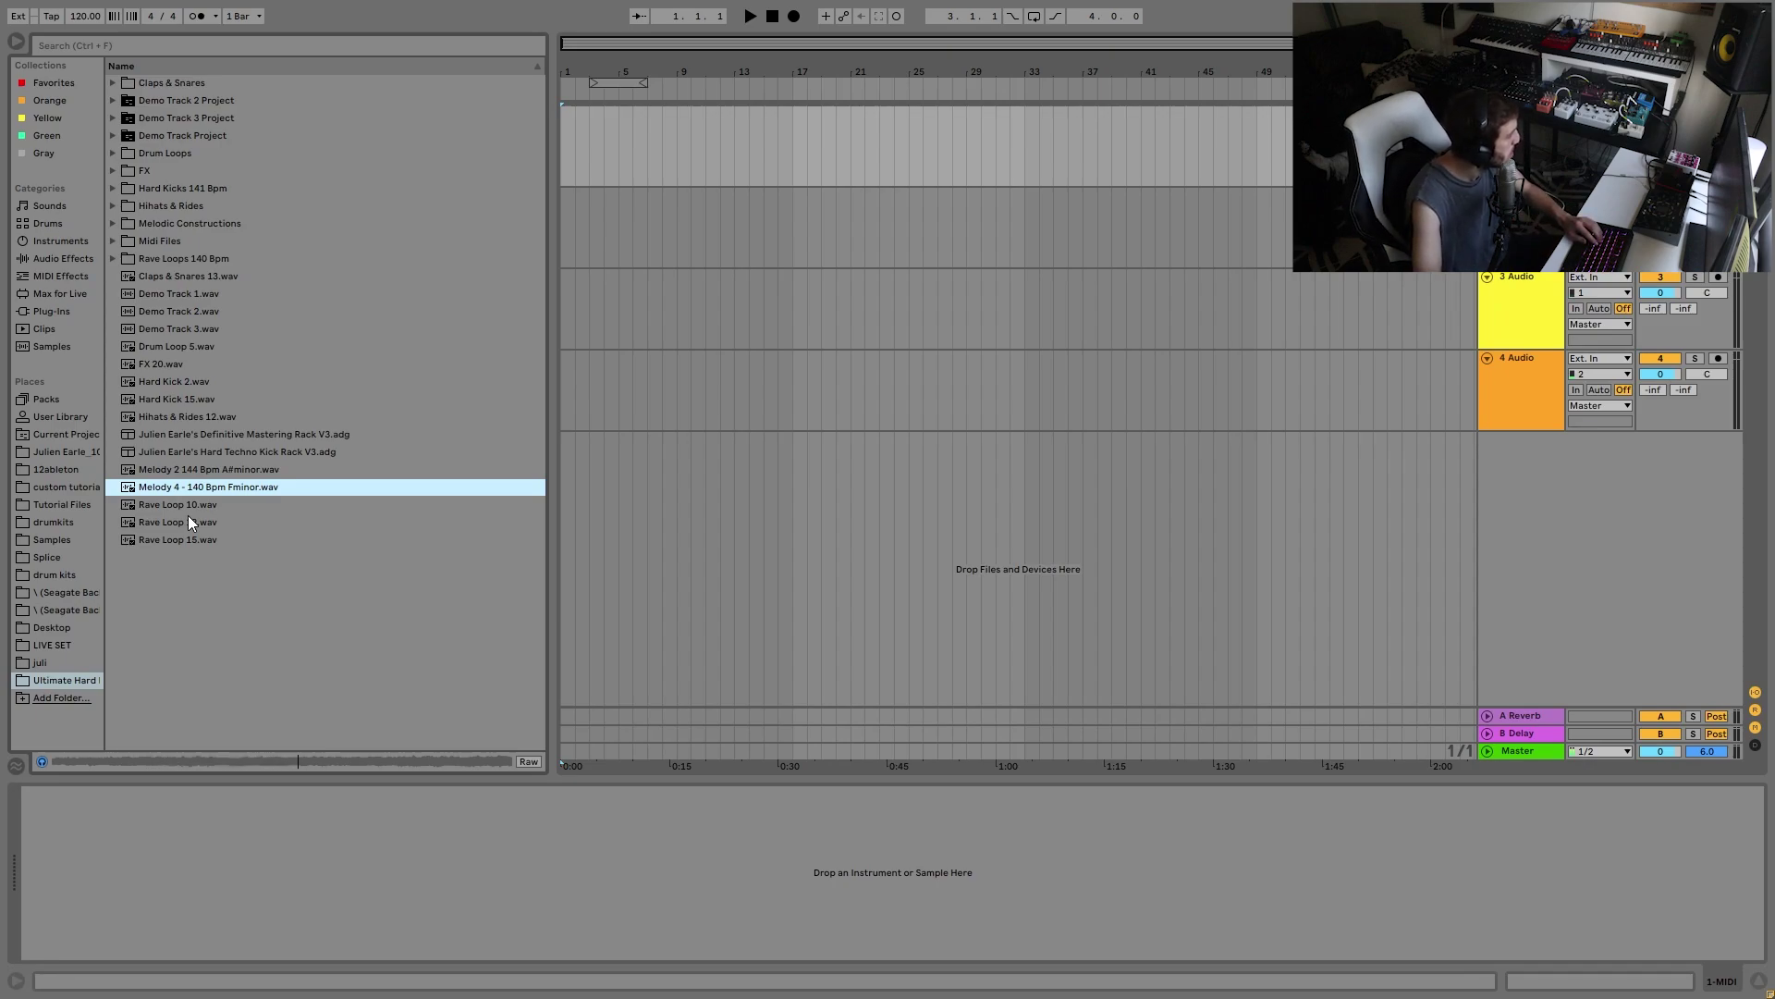
pyautogui.press('Down')
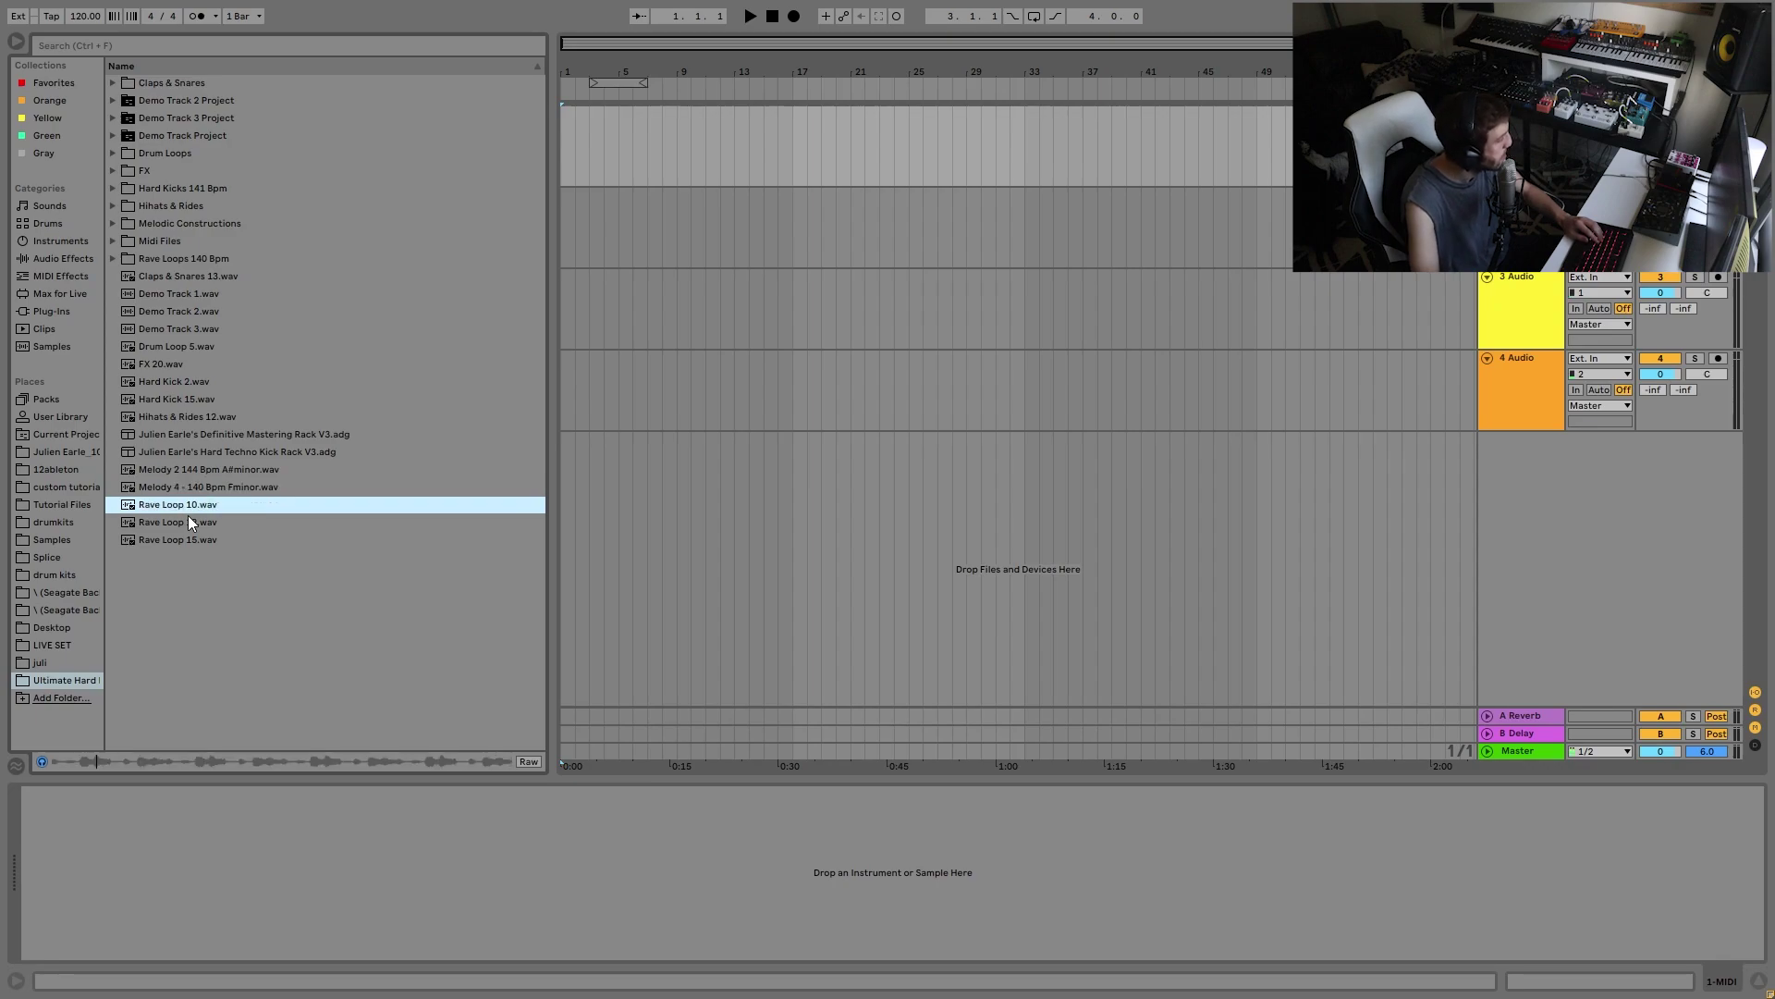
pyautogui.press('Down')
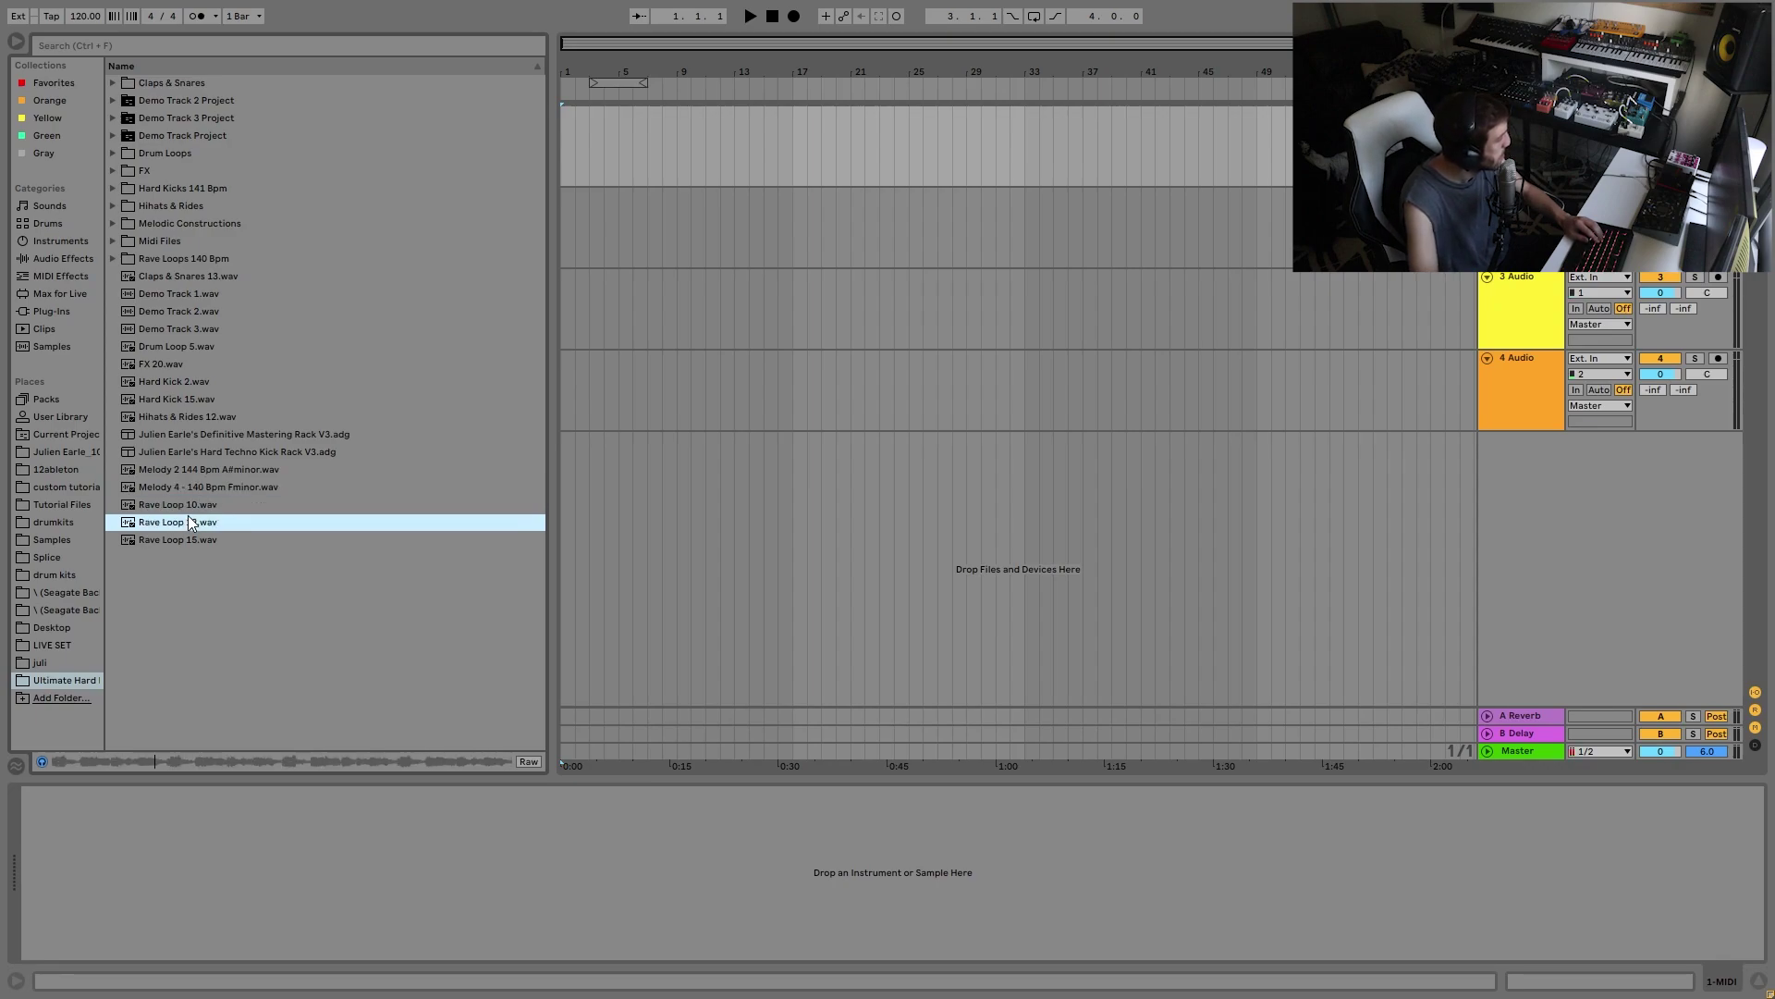
pyautogui.press('Down')
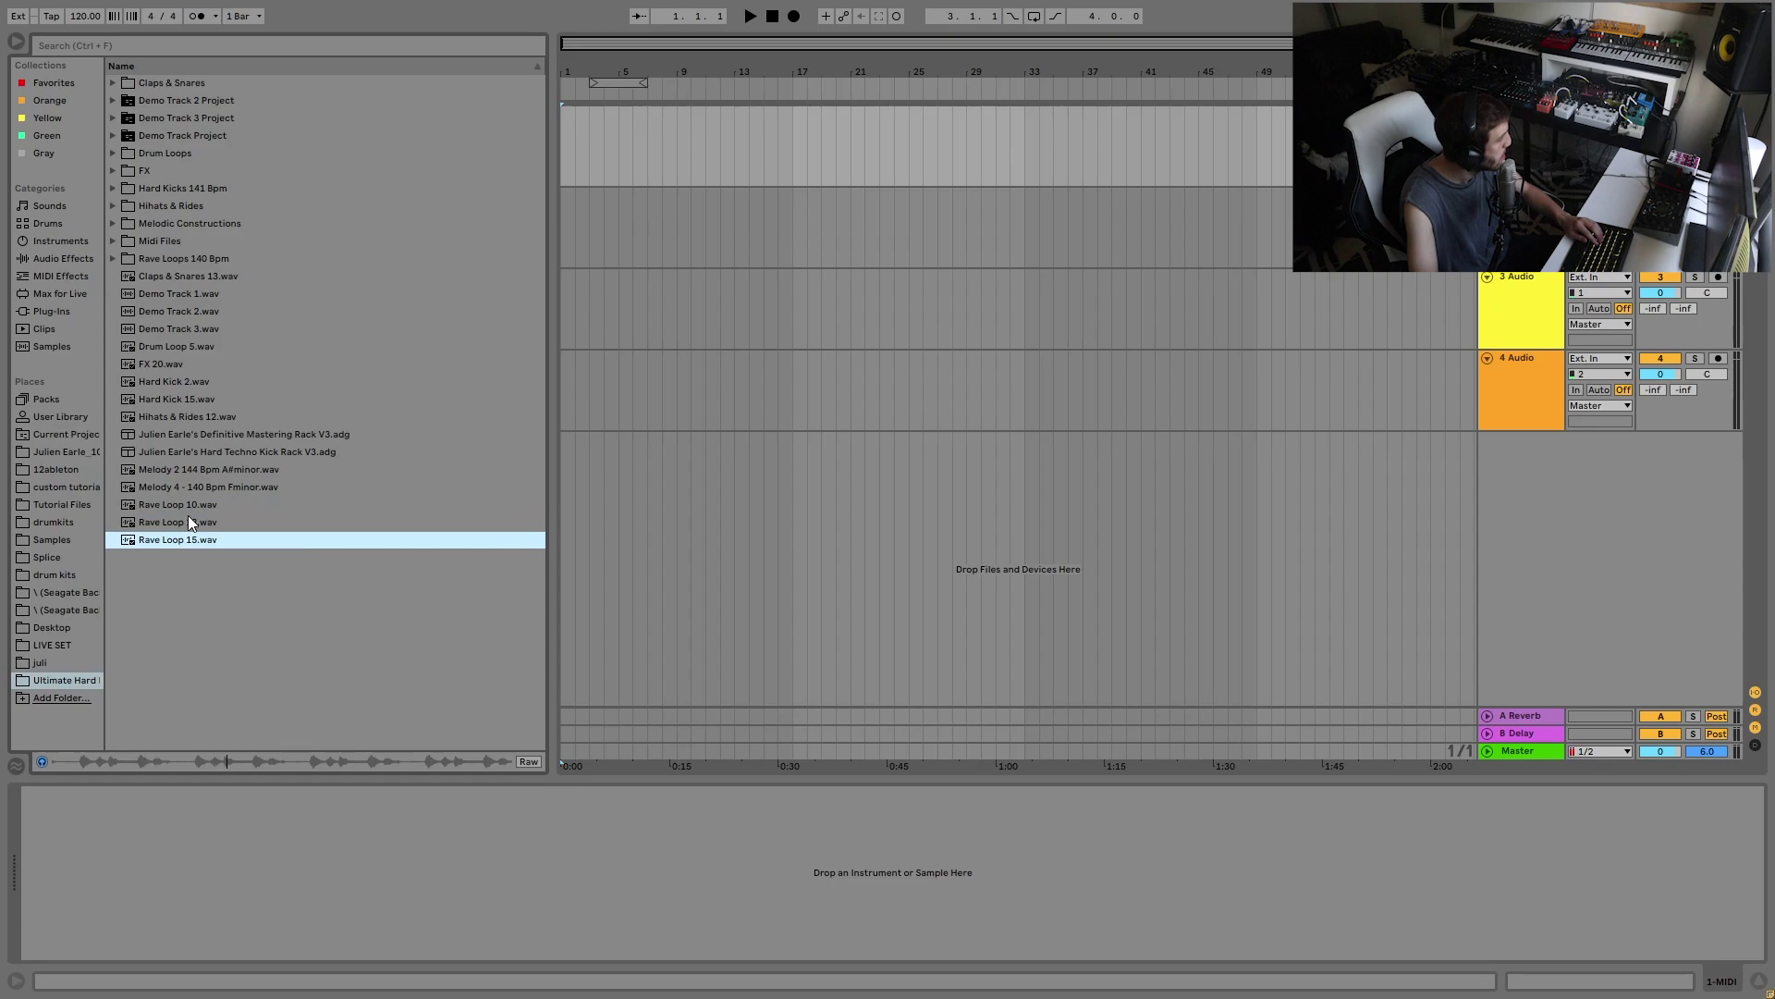
# Step: Audition Demo Track 2.wav, skipping ahead within it, and Demo Track 3.wav
pyautogui.press('Up')
pyautogui.press('Up')
pyautogui.press('Up')
pyautogui.press('Up')
pyautogui.press('Up')
pyautogui.press('Up')
pyautogui.press('Up')
pyautogui.press('Up')
pyautogui.press('Up')
pyautogui.press('Up')
pyautogui.press('Up')
pyautogui.press('Up')
pyautogui.press('Up')
pyautogui.press('Up')
pyautogui.press('Down')
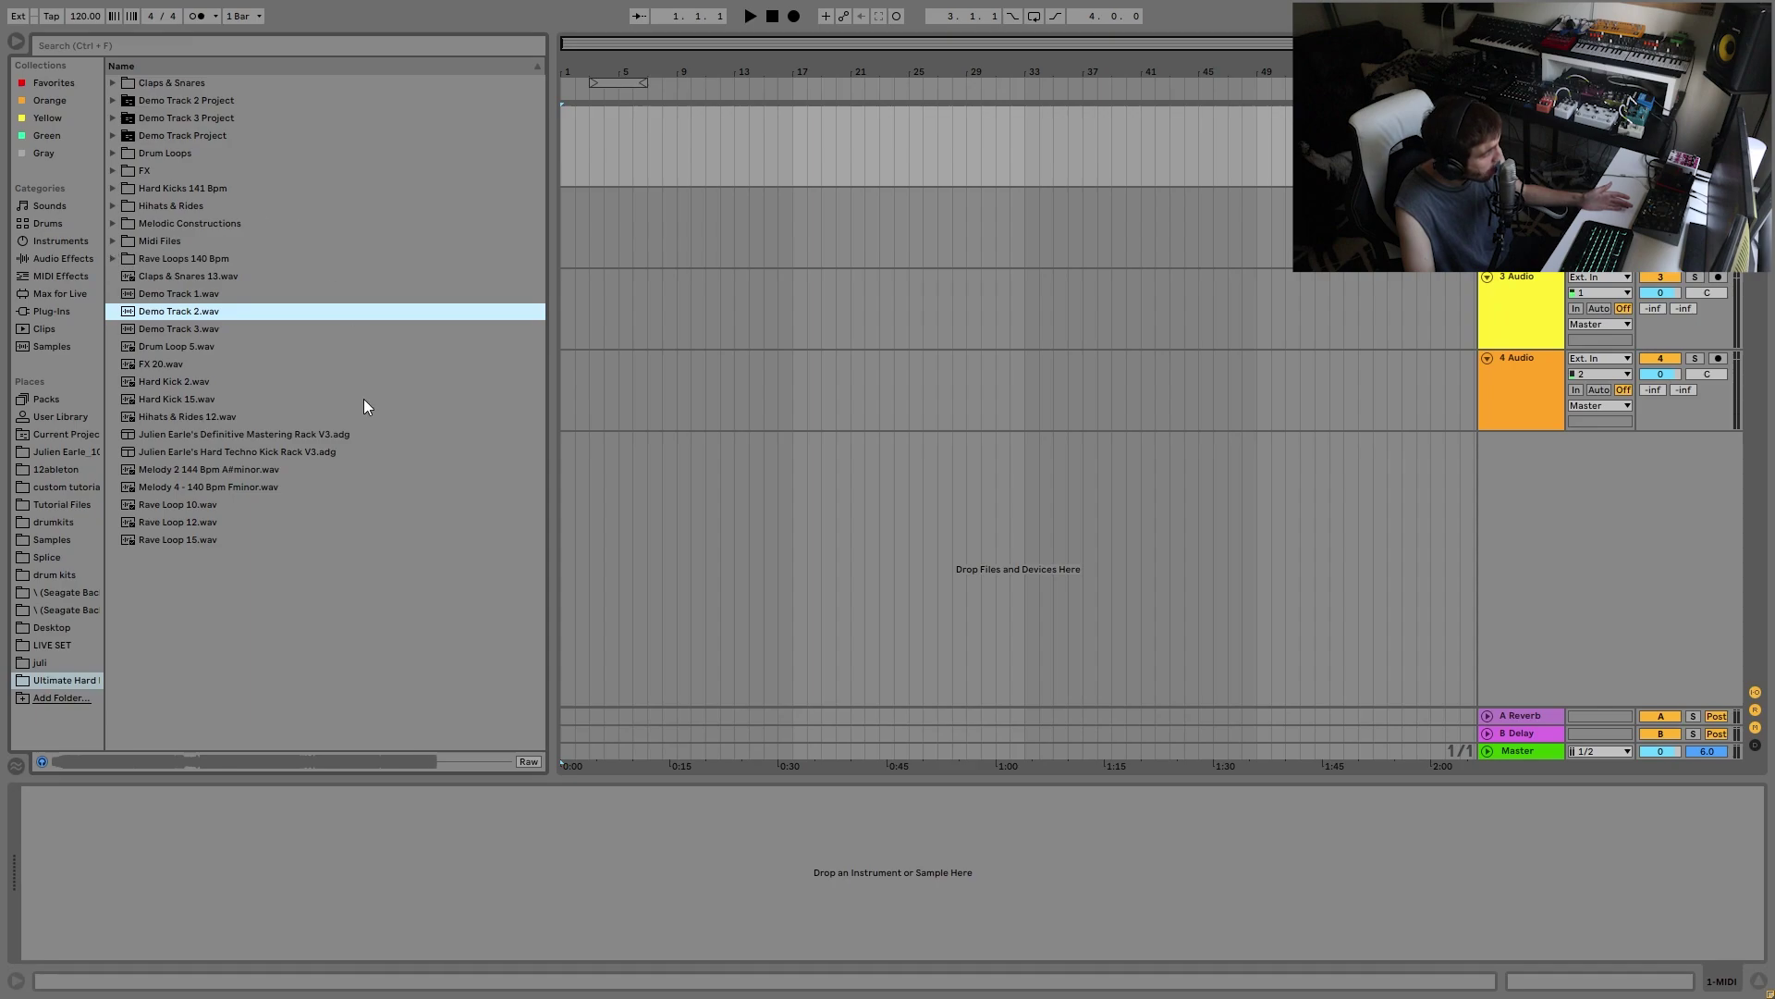
pyautogui.click(251, 759)
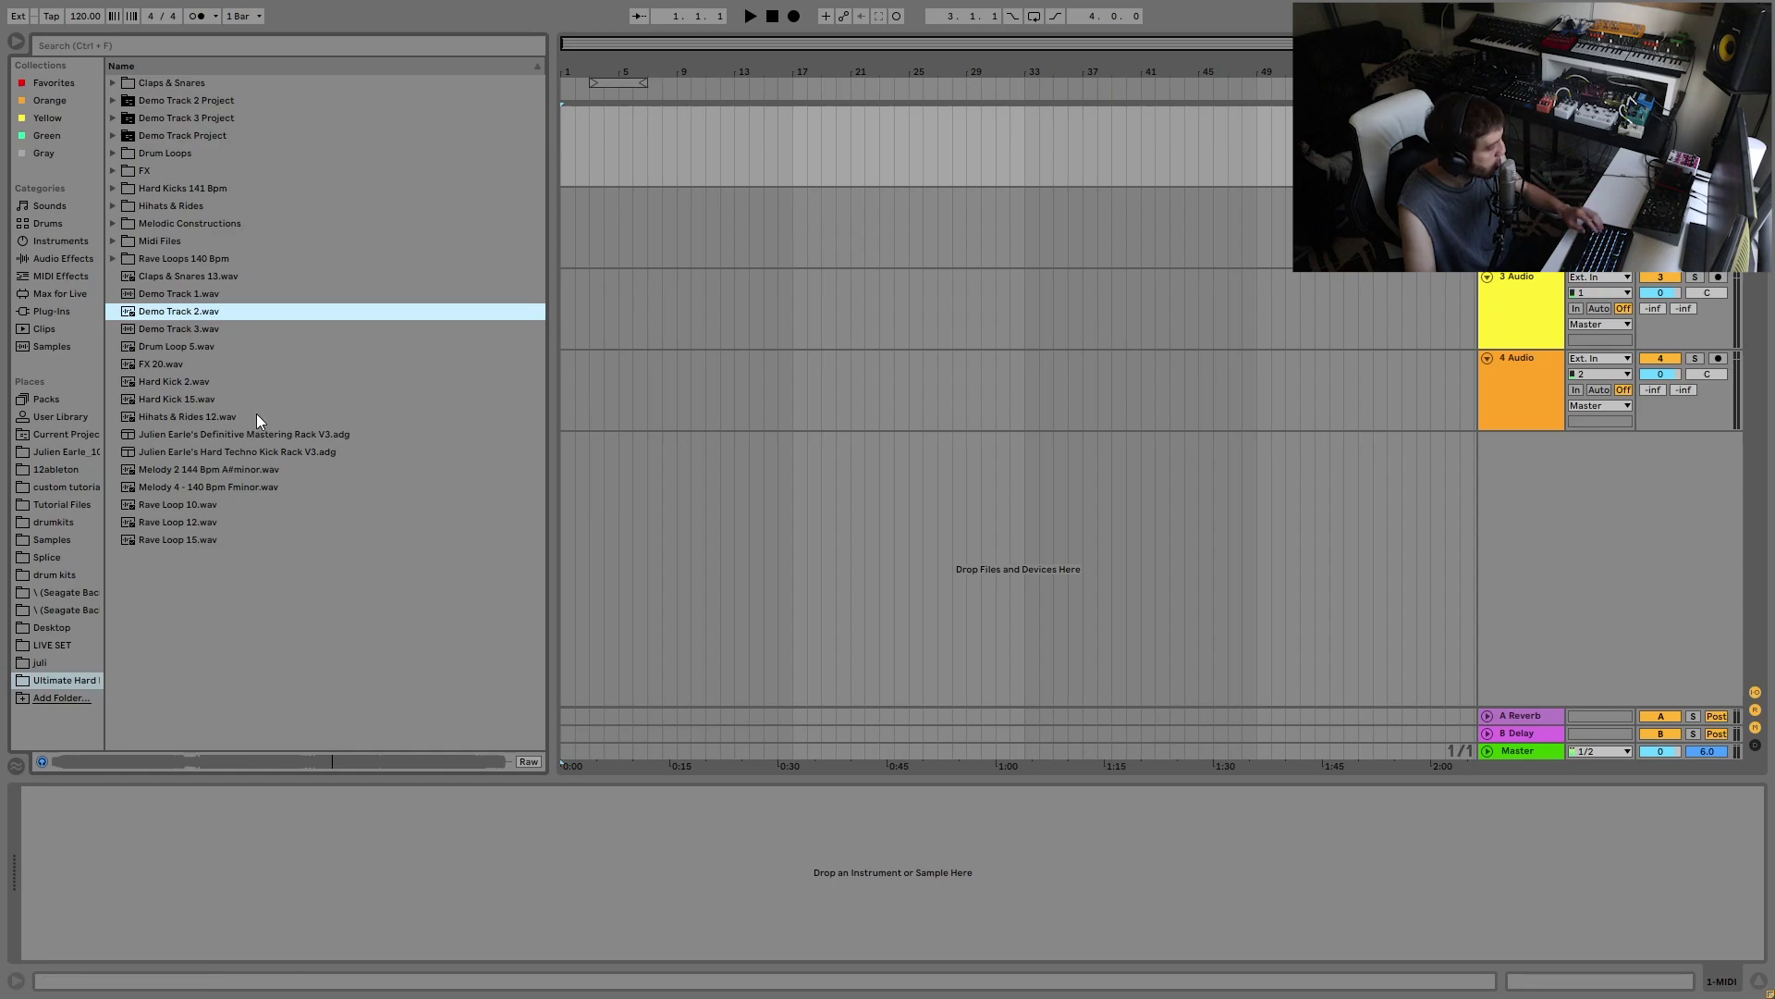
pyautogui.click(180, 330)
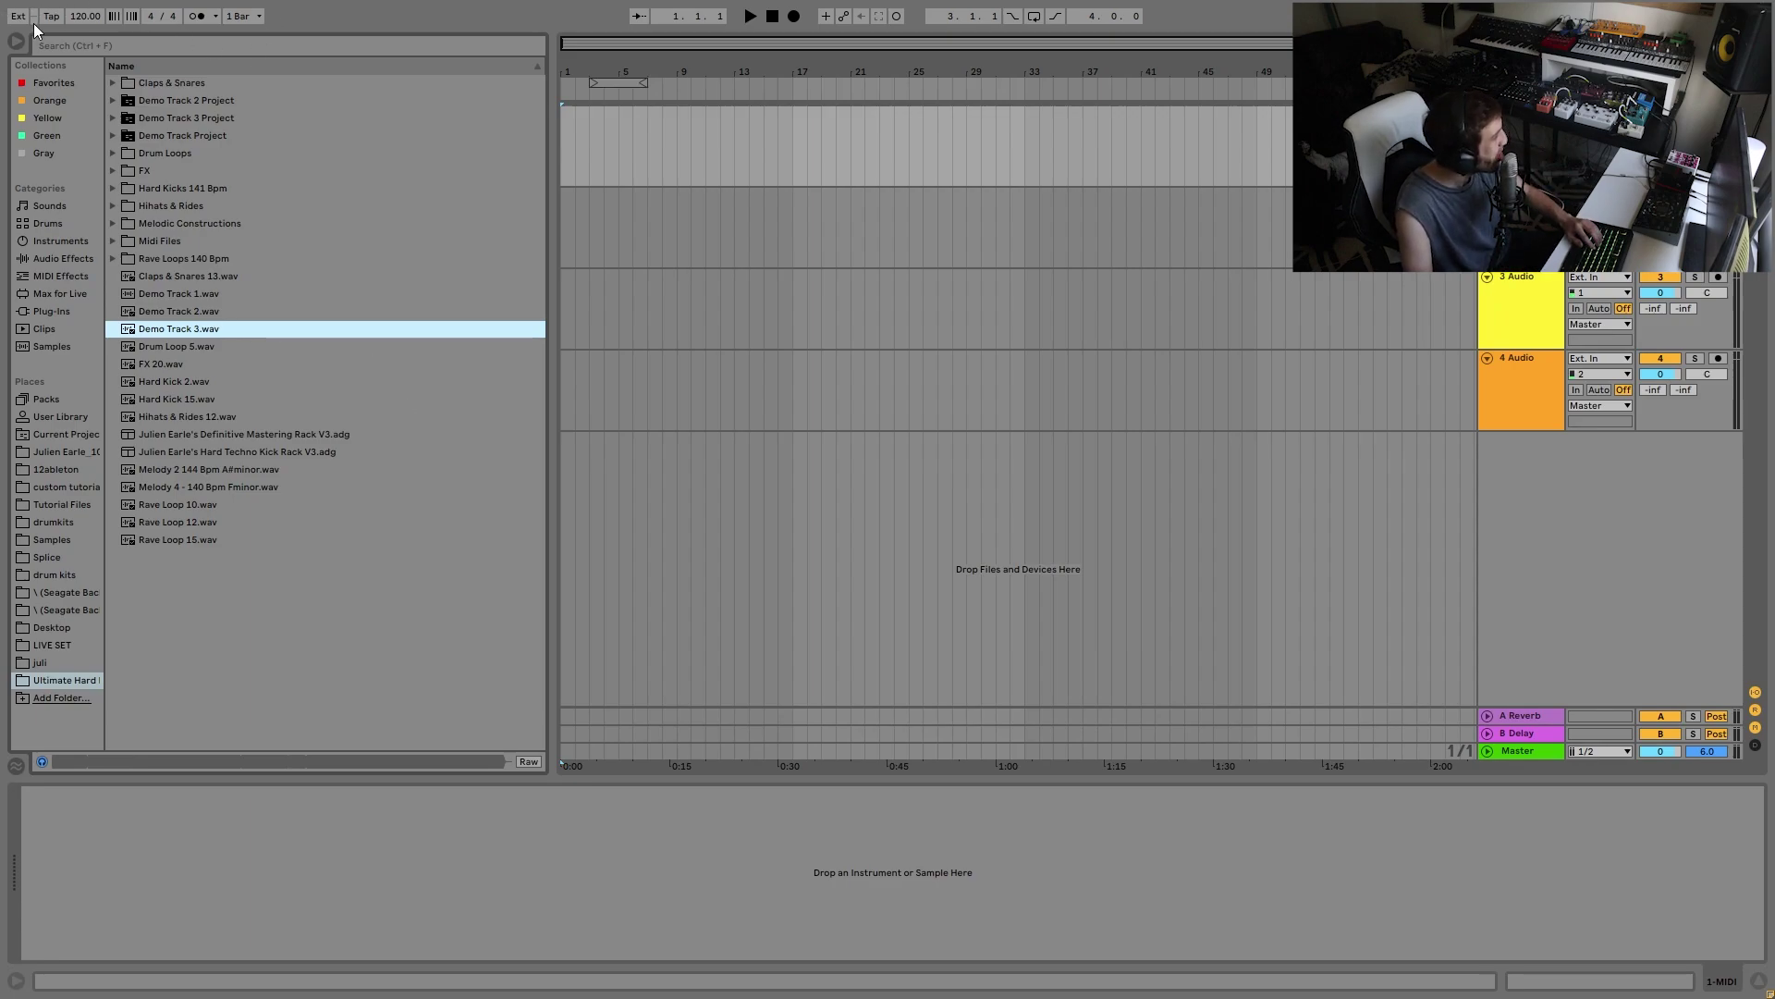
# Step: Set the project tempo to 140 BPM
pyautogui.click(95, 9)
pyautogui.write('140')
pyautogui.press('Return')
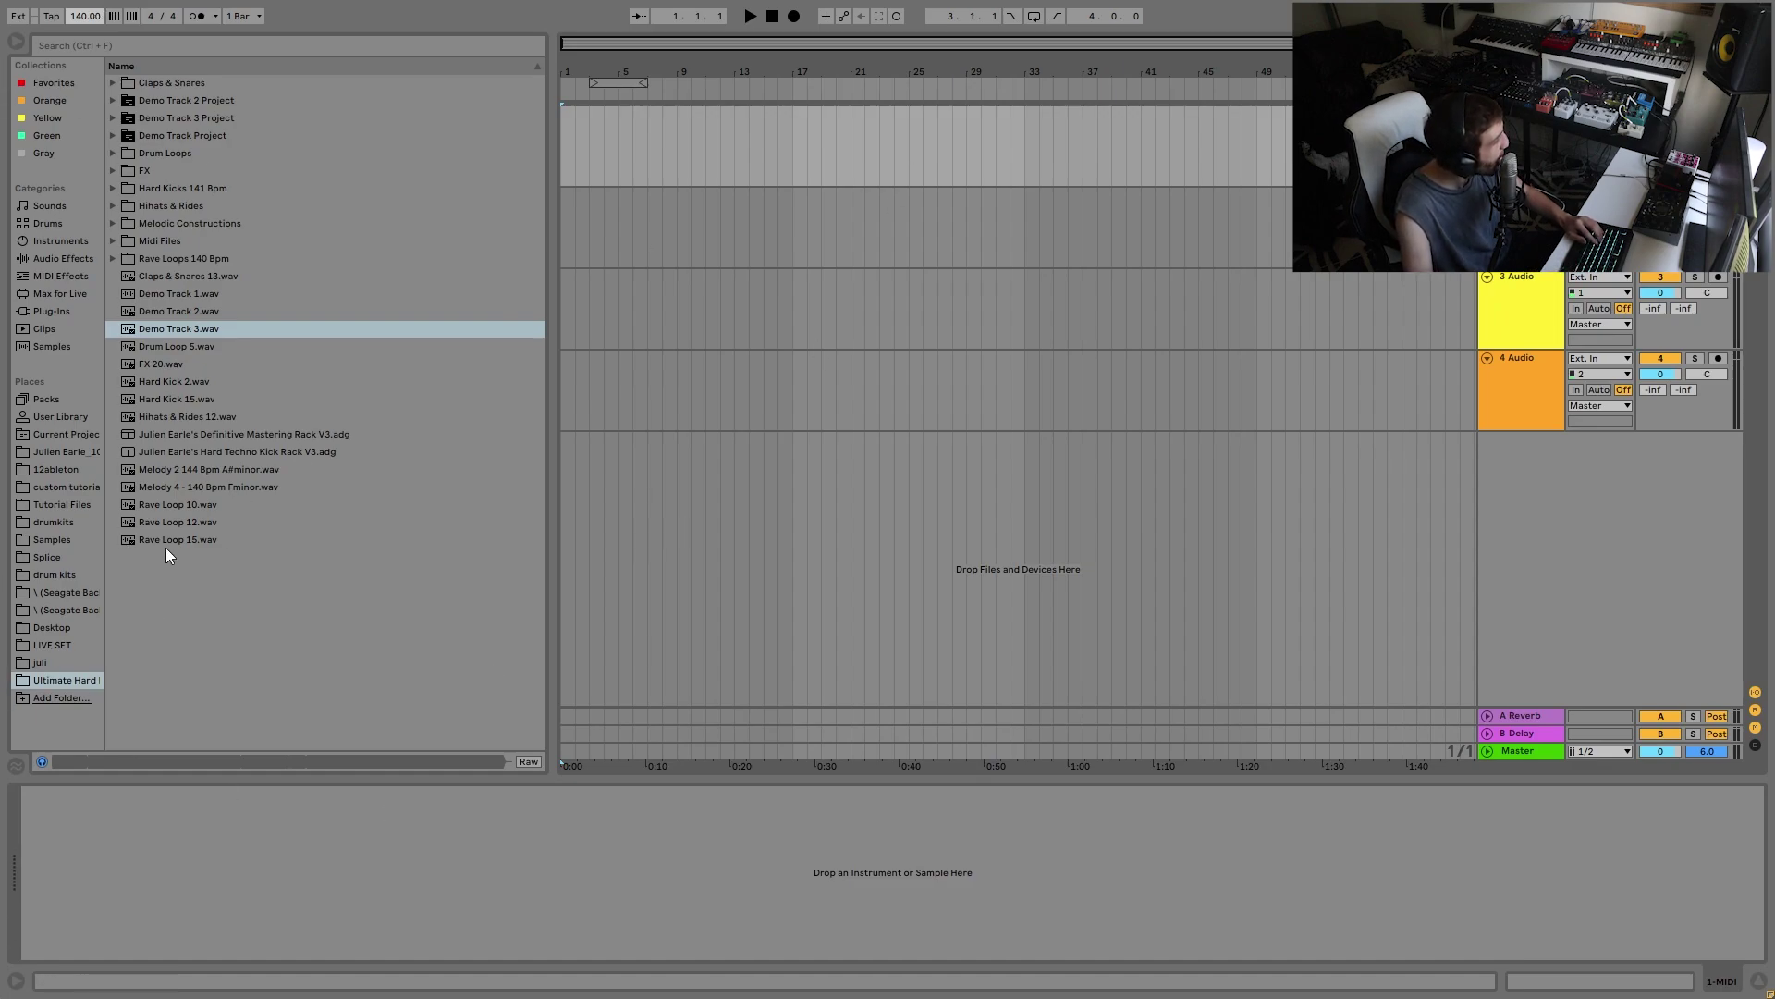
# Step: Audition kicks from the Hard Kicks 141 Bpm folder and place Hard Kick 15.wav at bar 1 of the first track
pyautogui.click(170, 189)
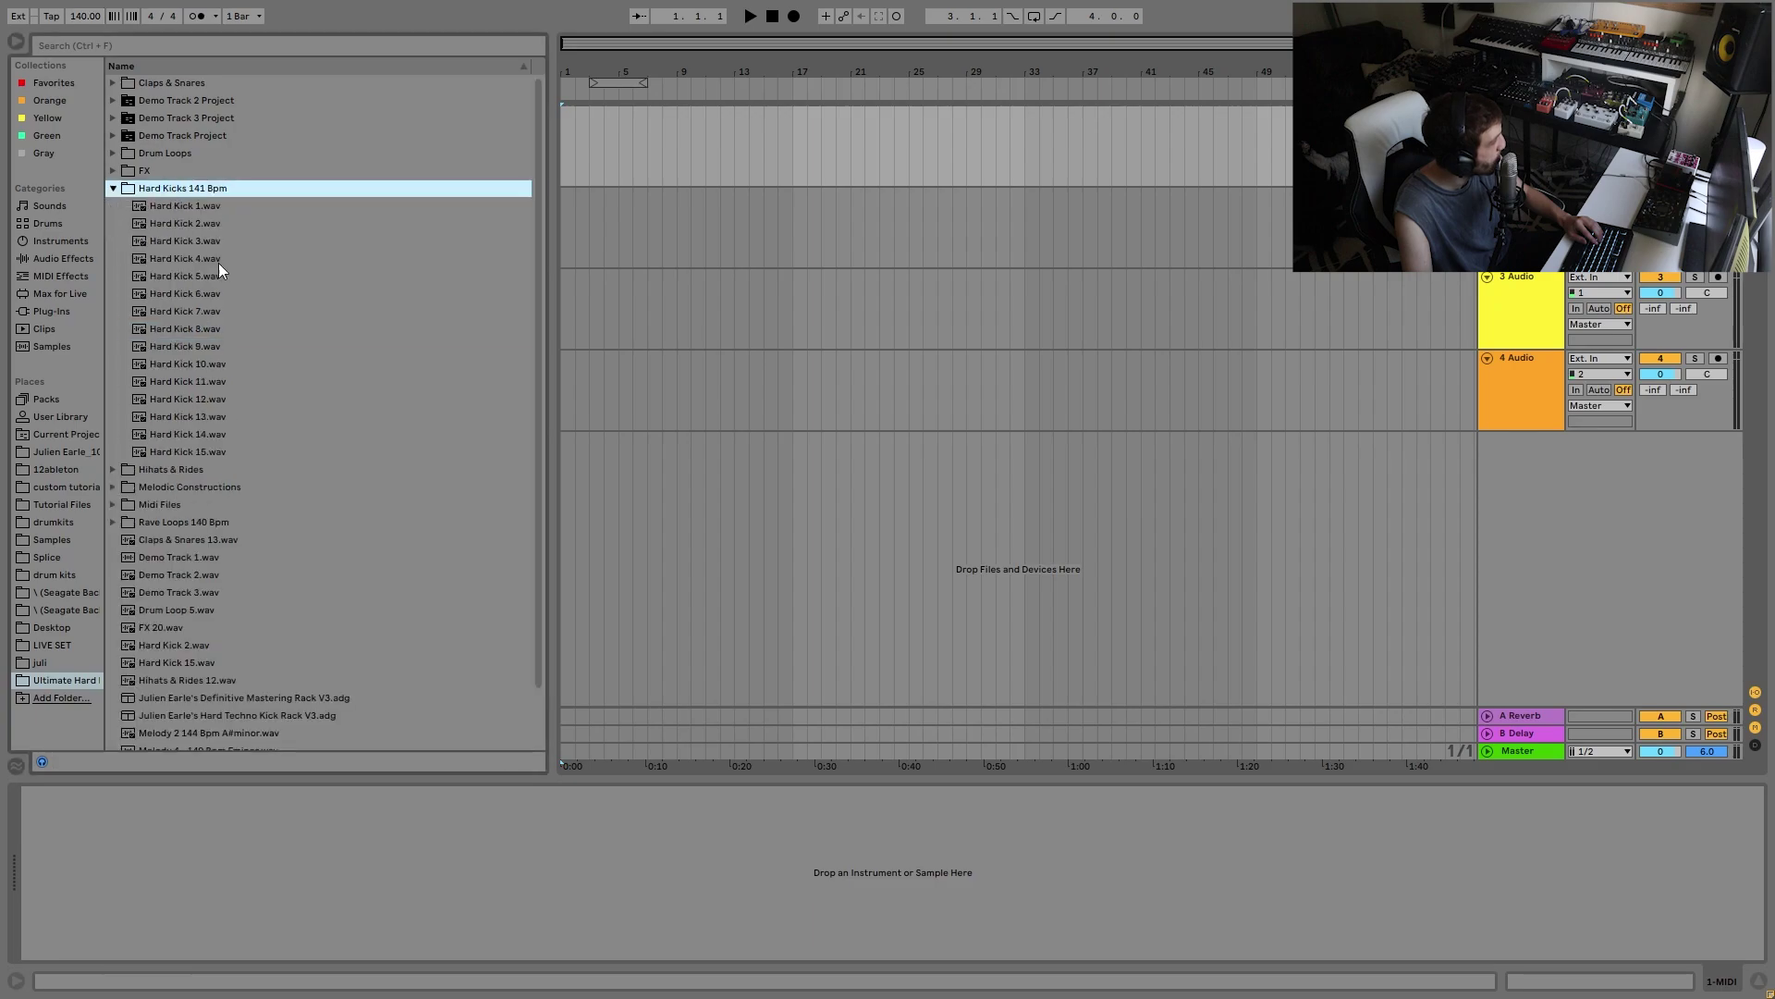
pyautogui.click(240, 310)
pyautogui.click(258, 382)
pyautogui.click(258, 434)
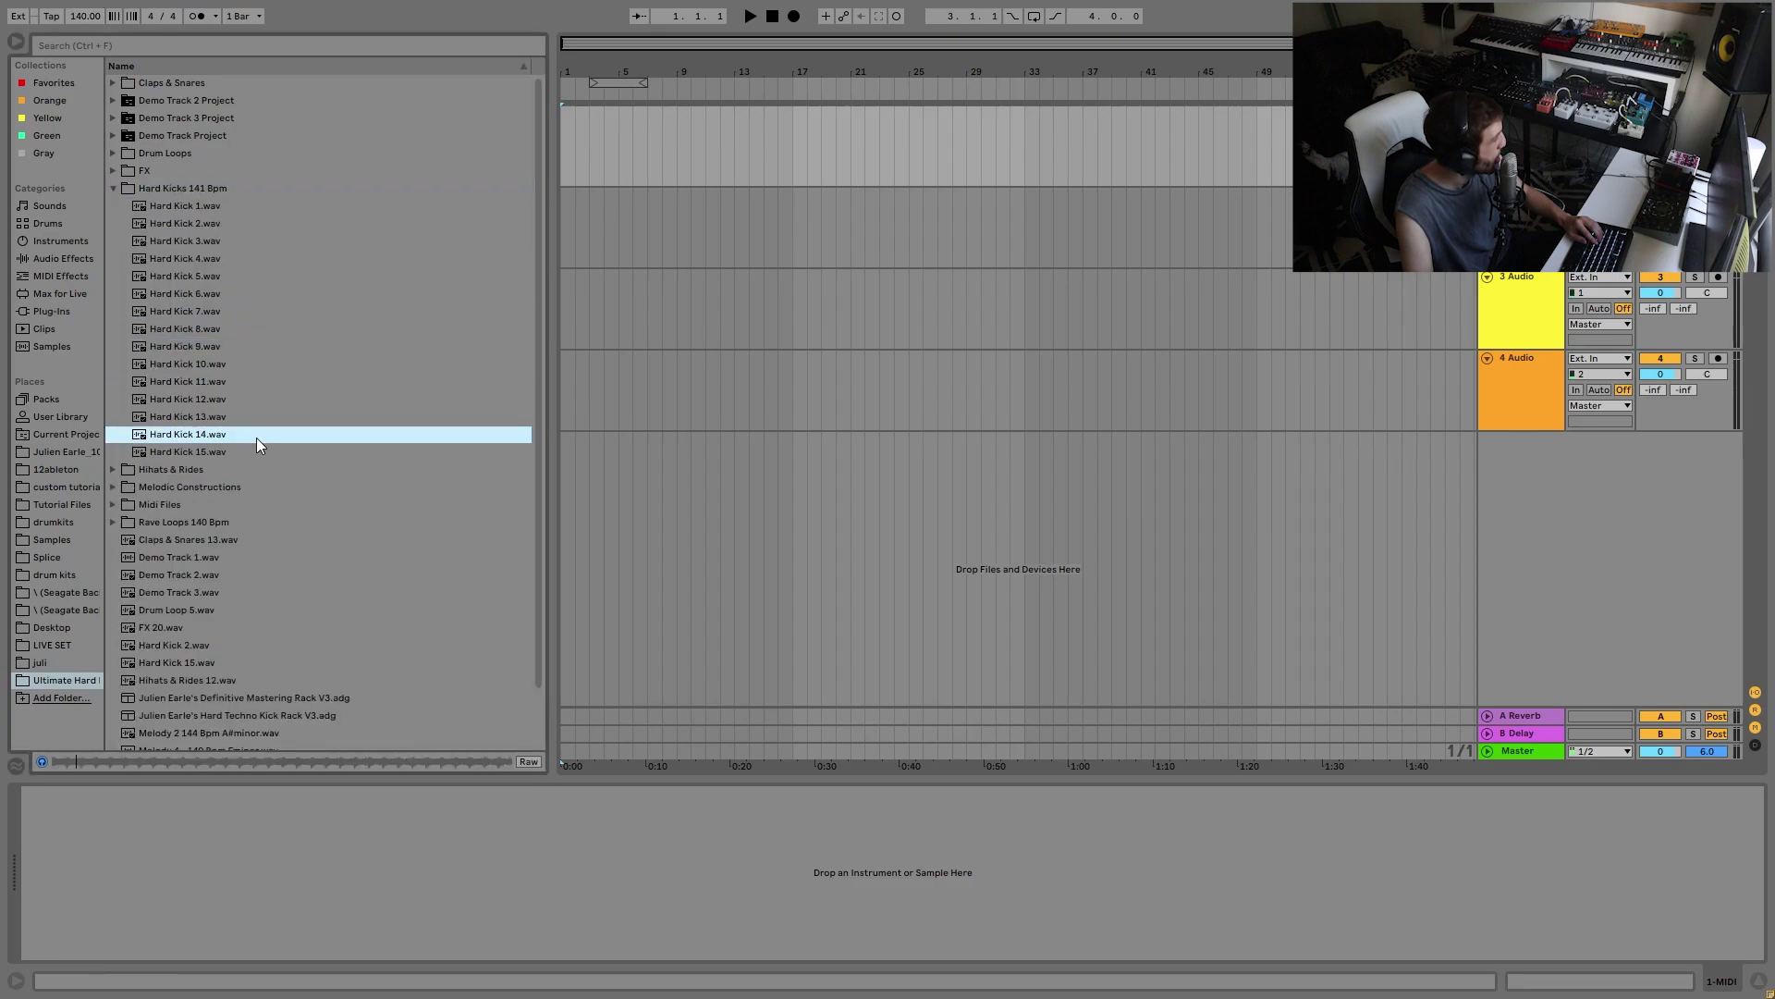
pyautogui.click(185, 452)
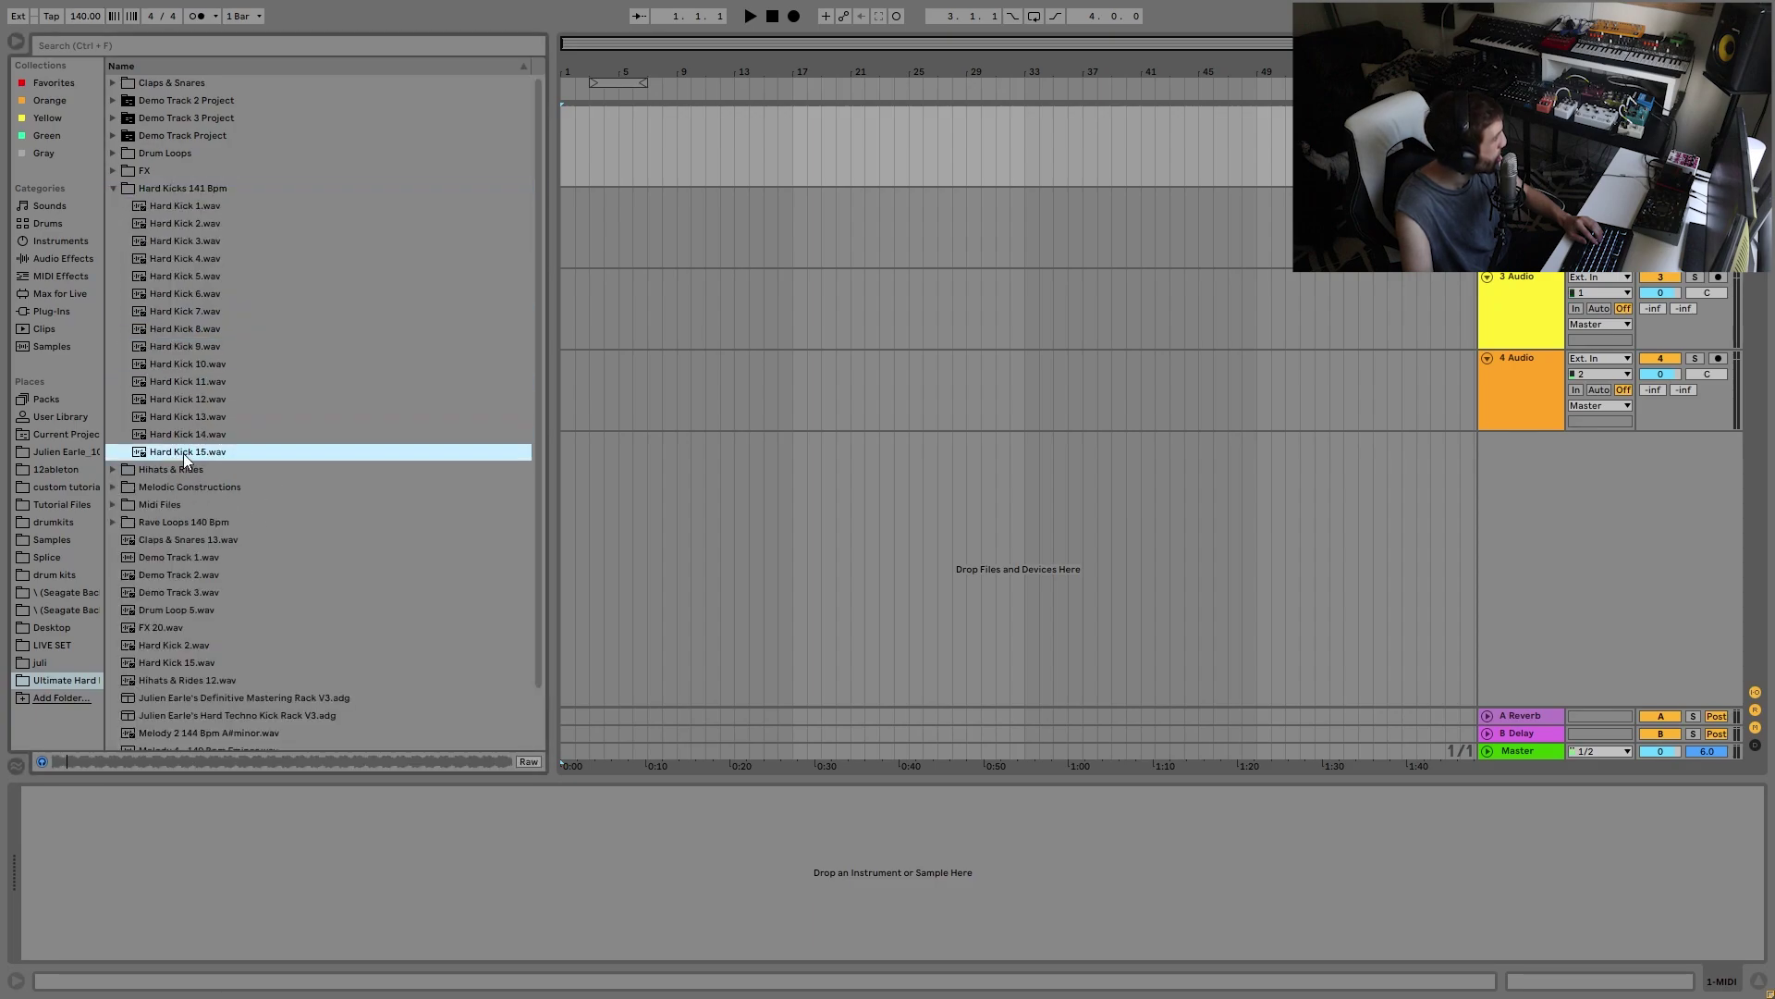
pyautogui.moveTo(197, 455); pyautogui.dragTo(563, 159)
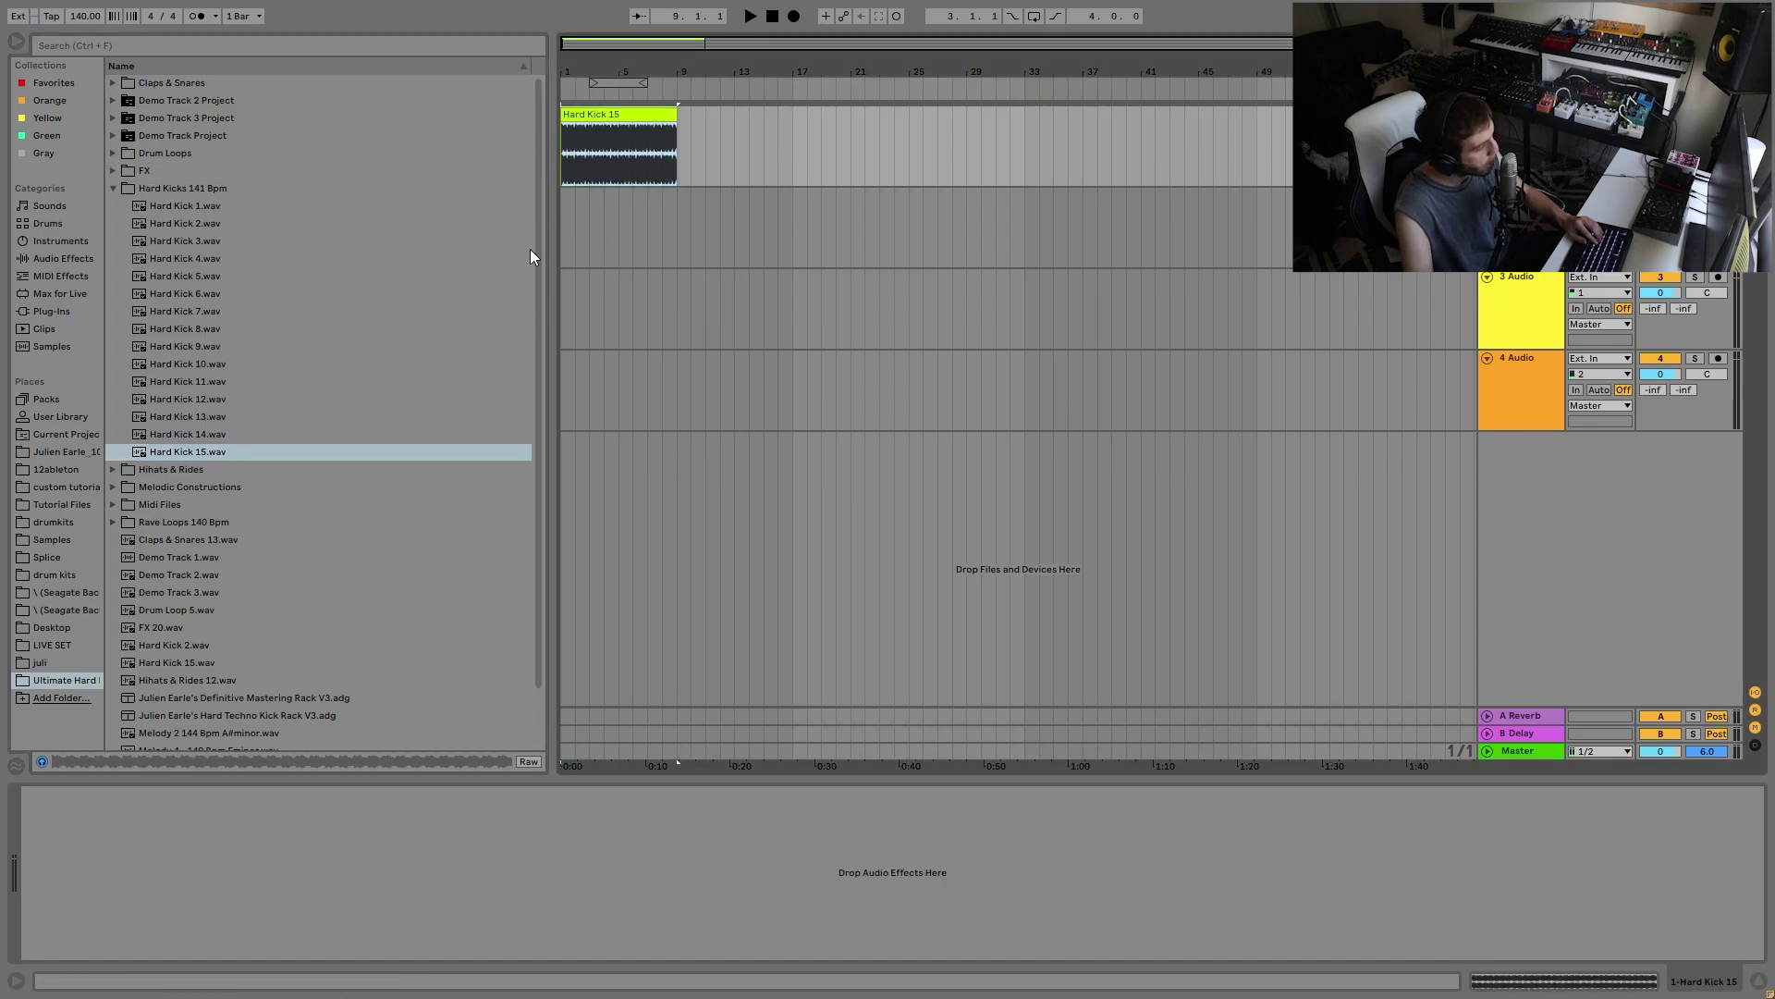
# Step: Set the Hard Kick 15 clip's warp mode to Re-Pitch and switch warping off and back on
pyautogui.doubleClick(570, 138)
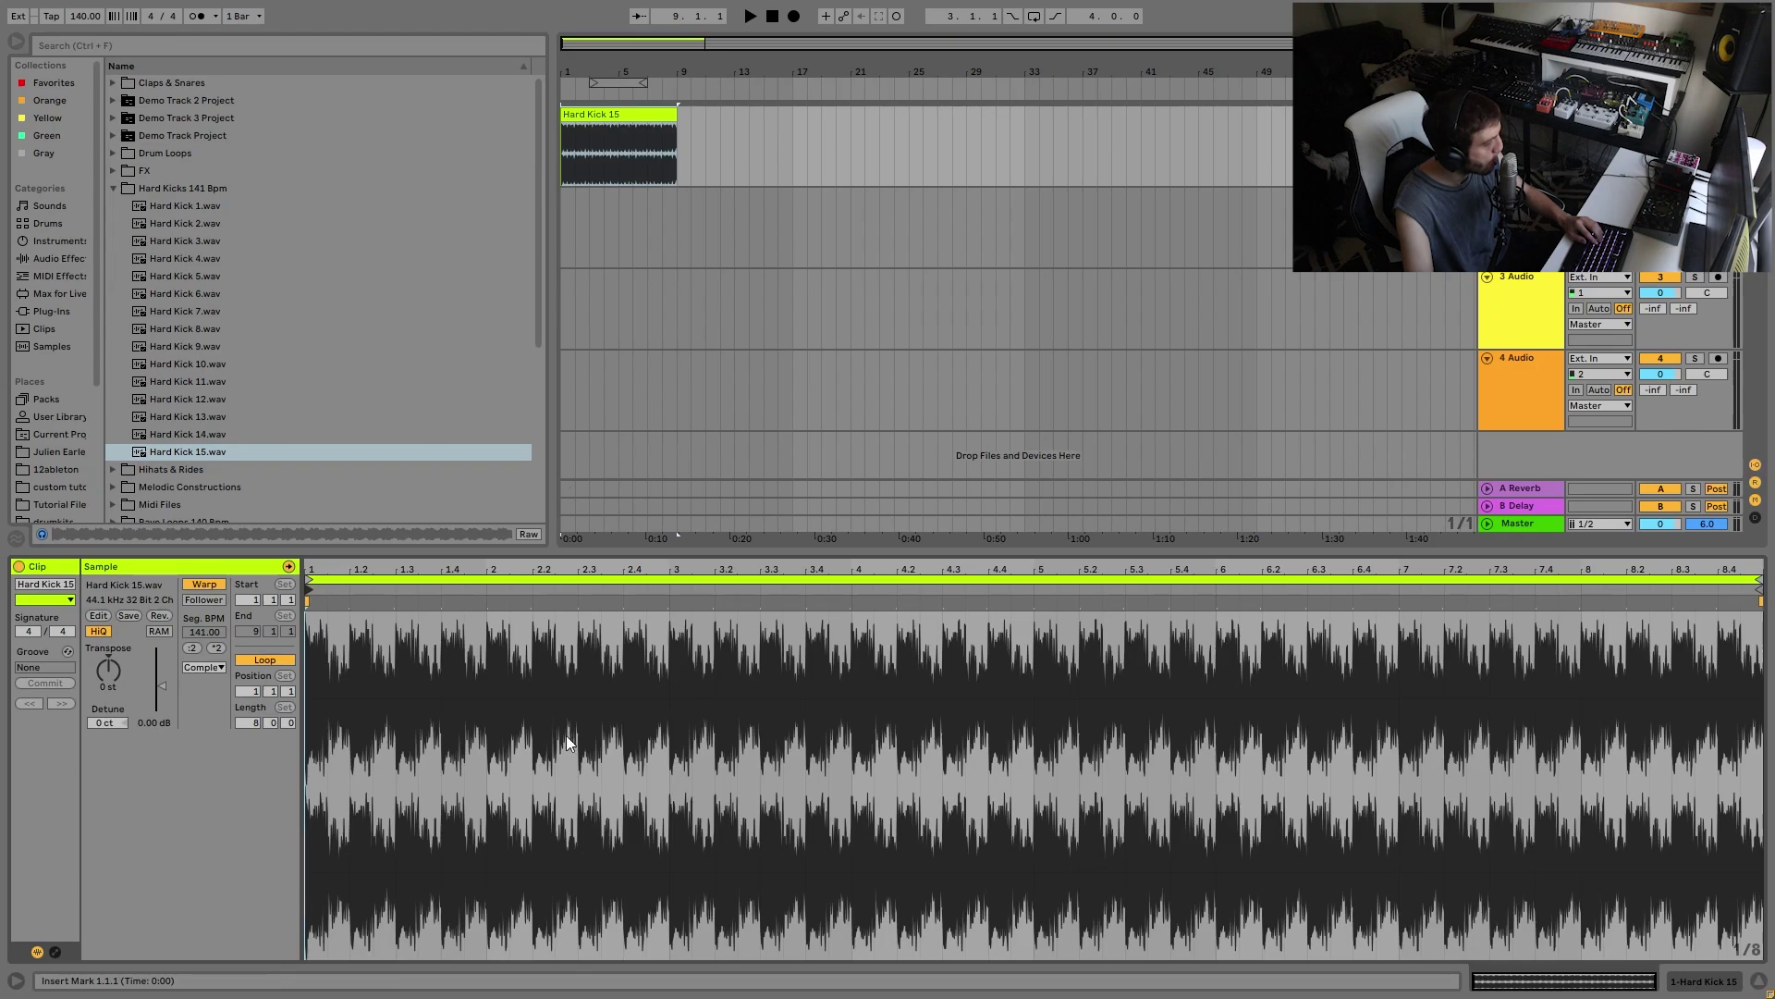
pyautogui.click(203, 667)
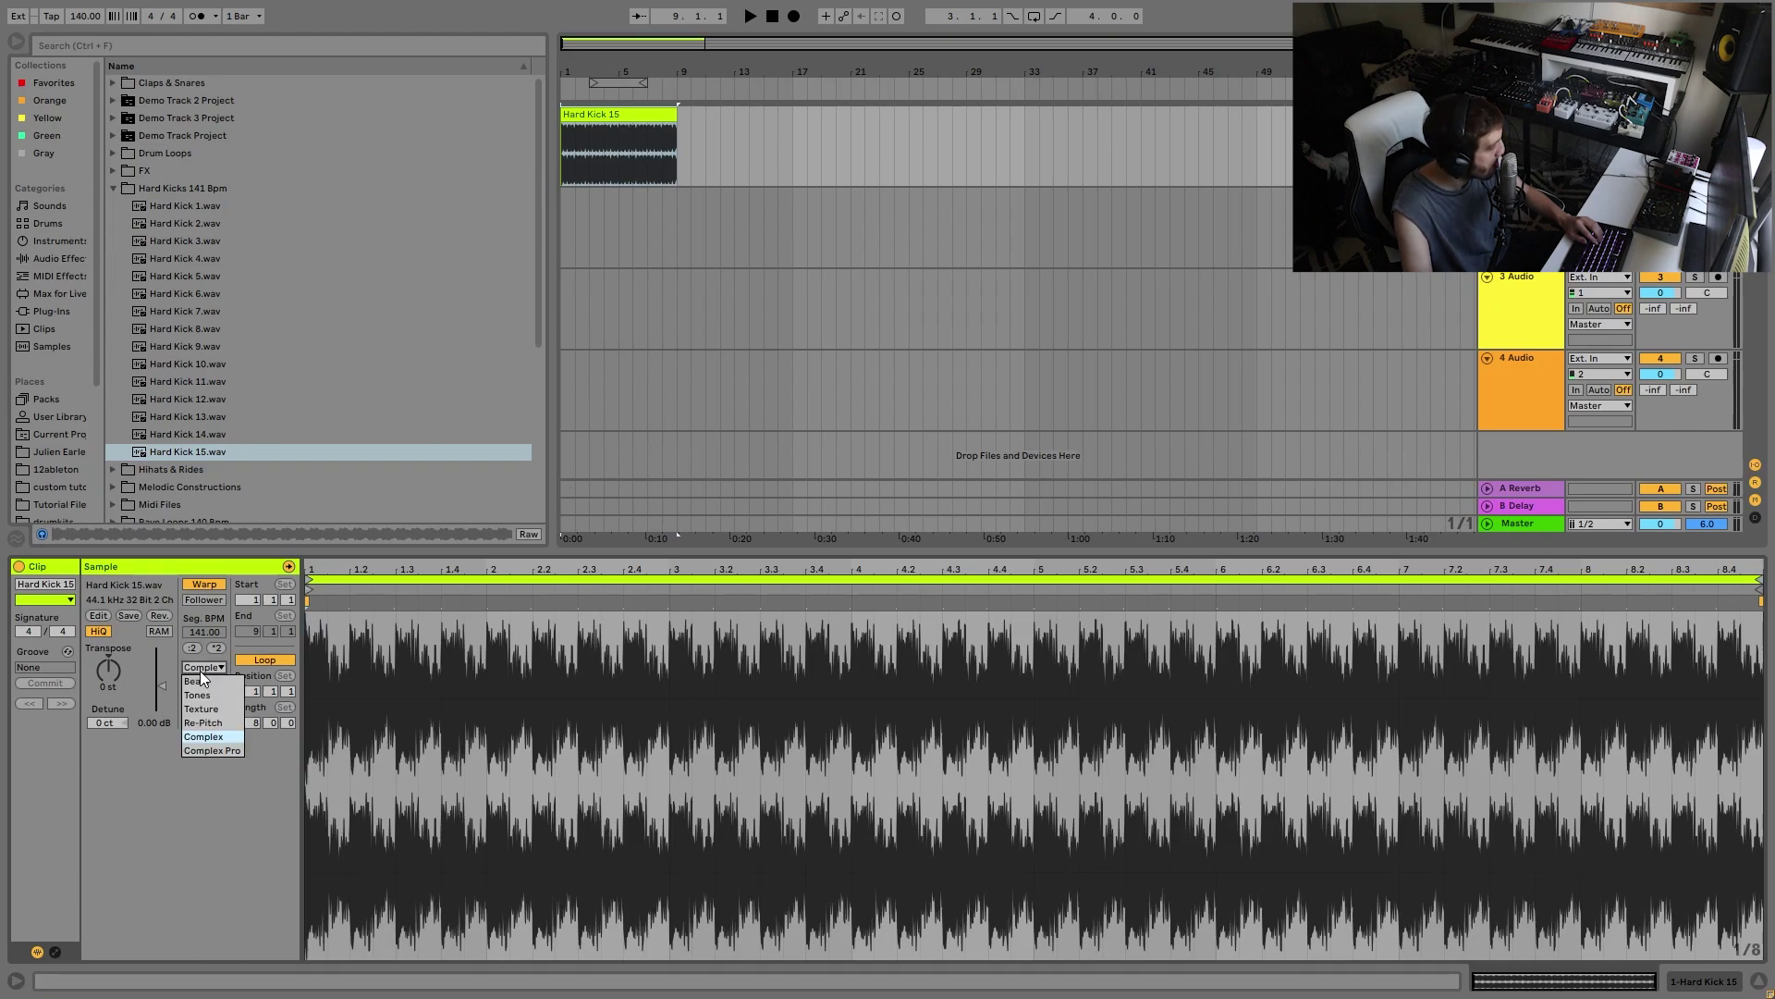
pyautogui.click(202, 722)
pyautogui.click(205, 583)
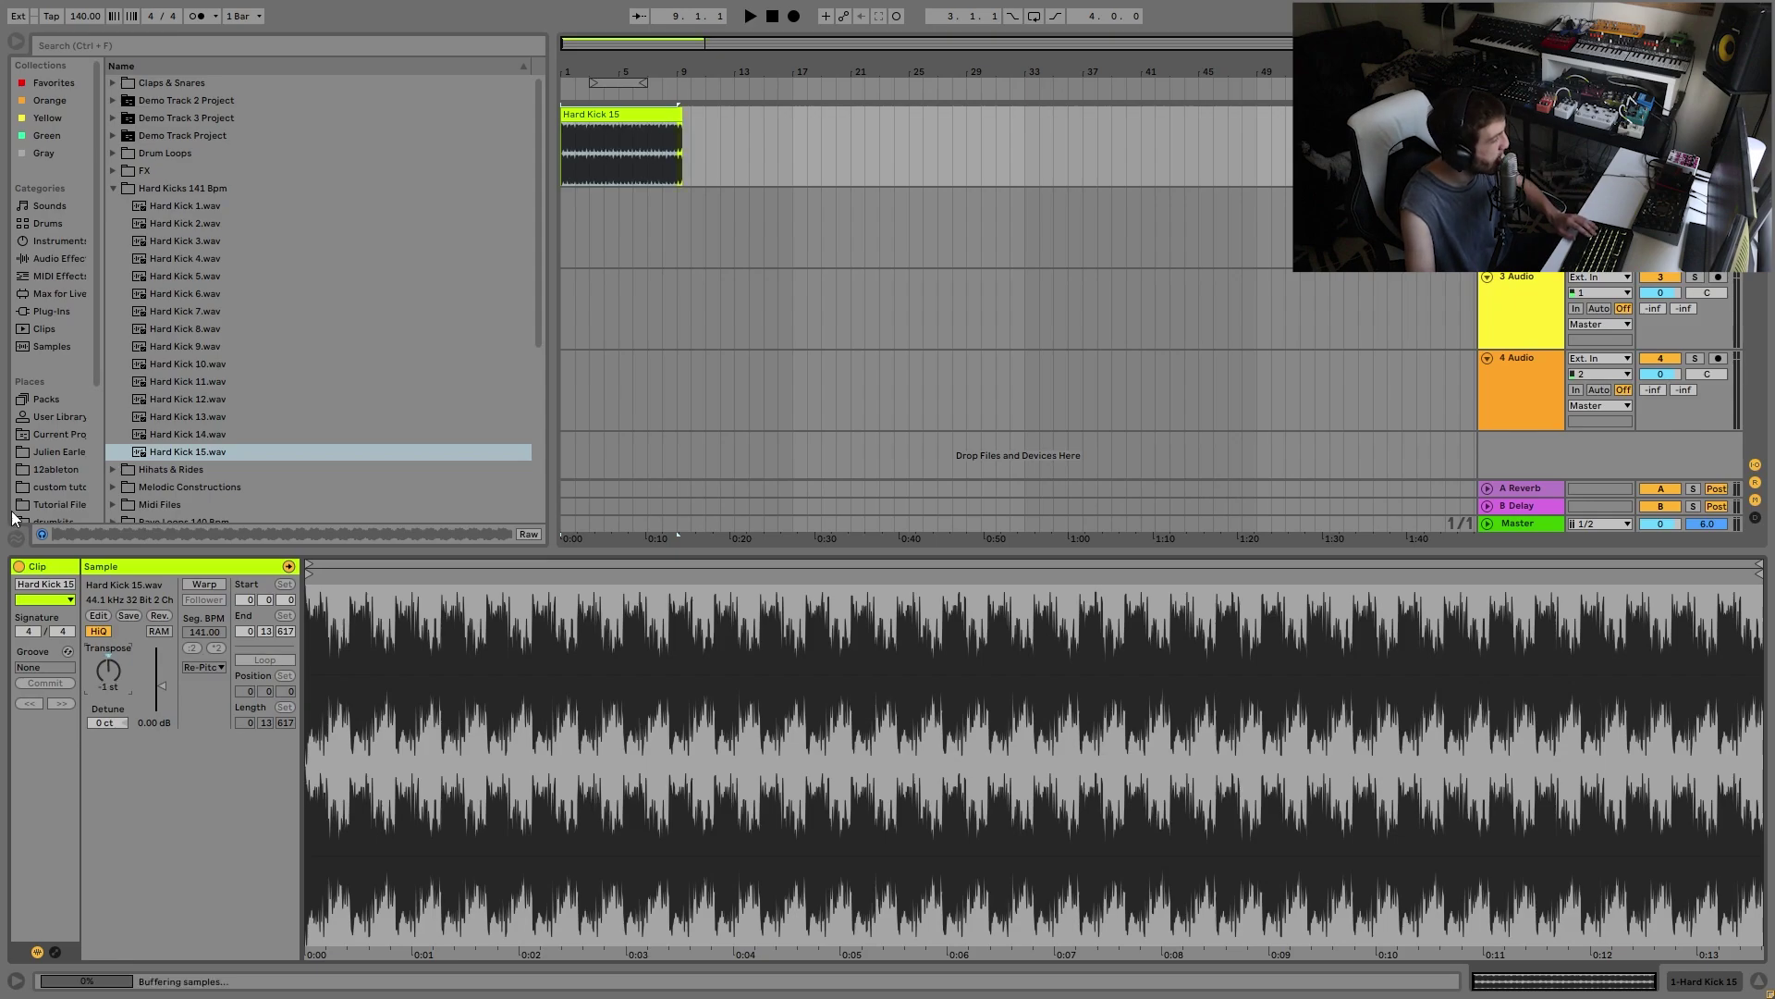
pyautogui.click(205, 584)
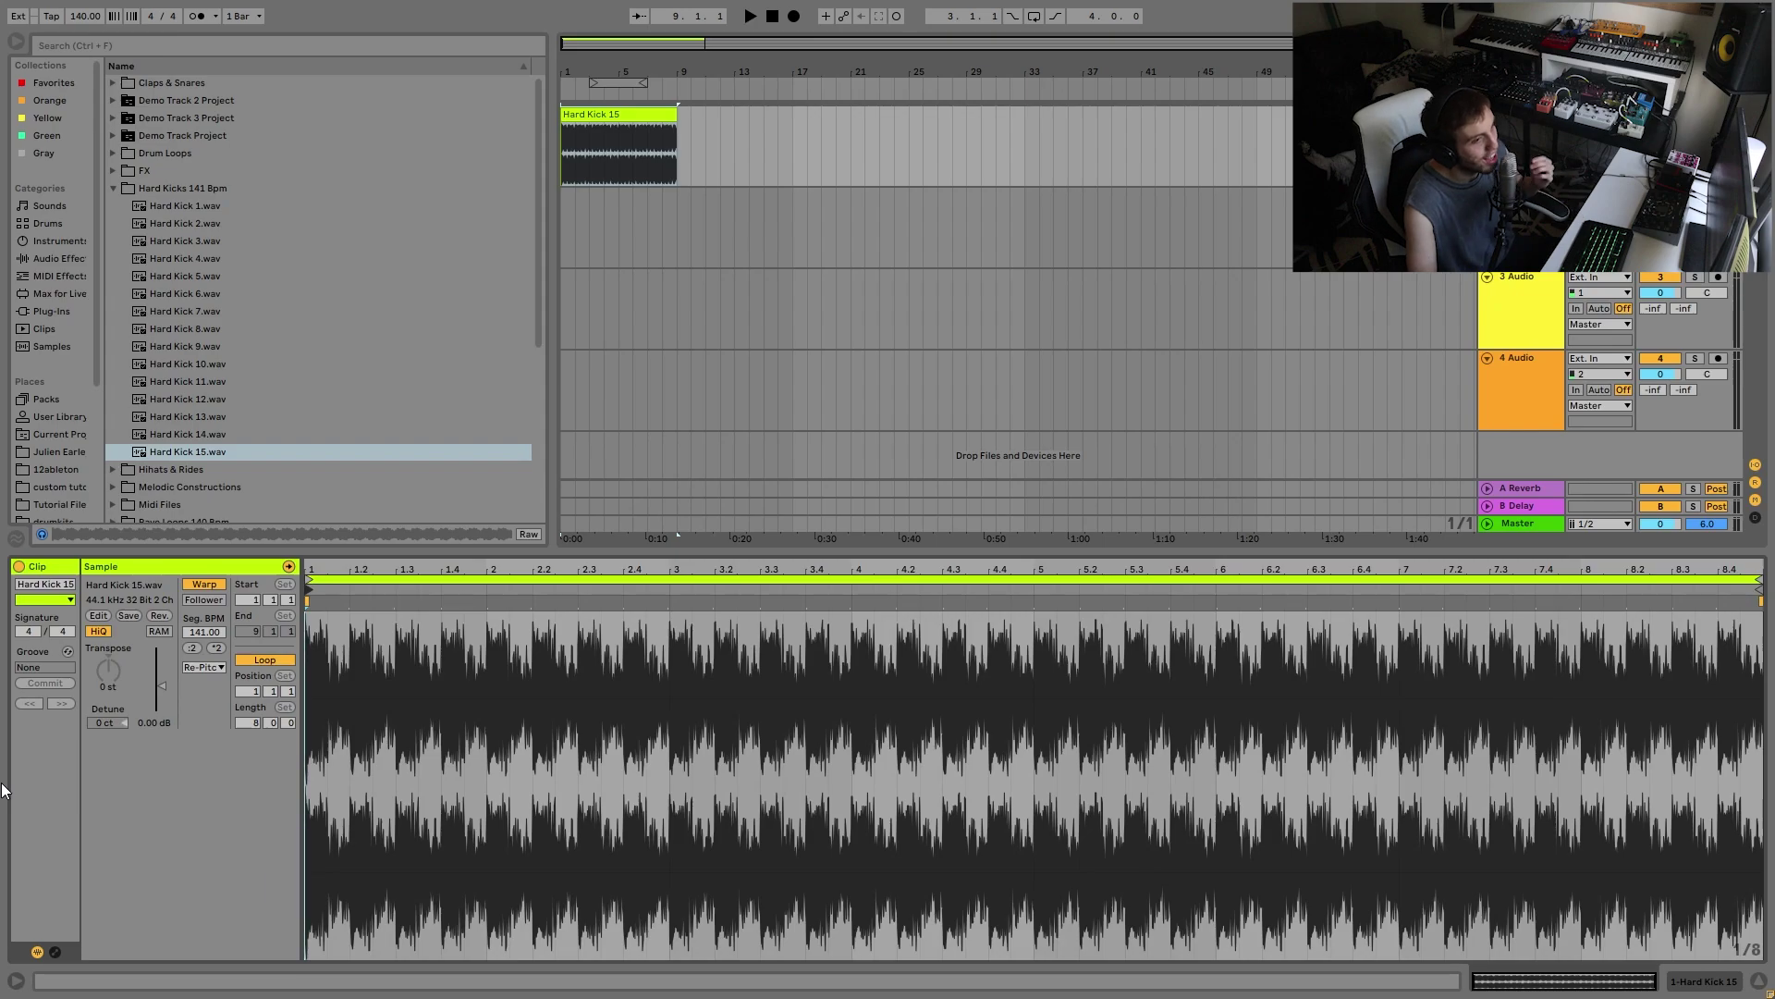
# Step: Loop the arrangement over the eight-bar Hard Kick 15 clip during playback, and stop it with the second track selected
pyautogui.press('space')
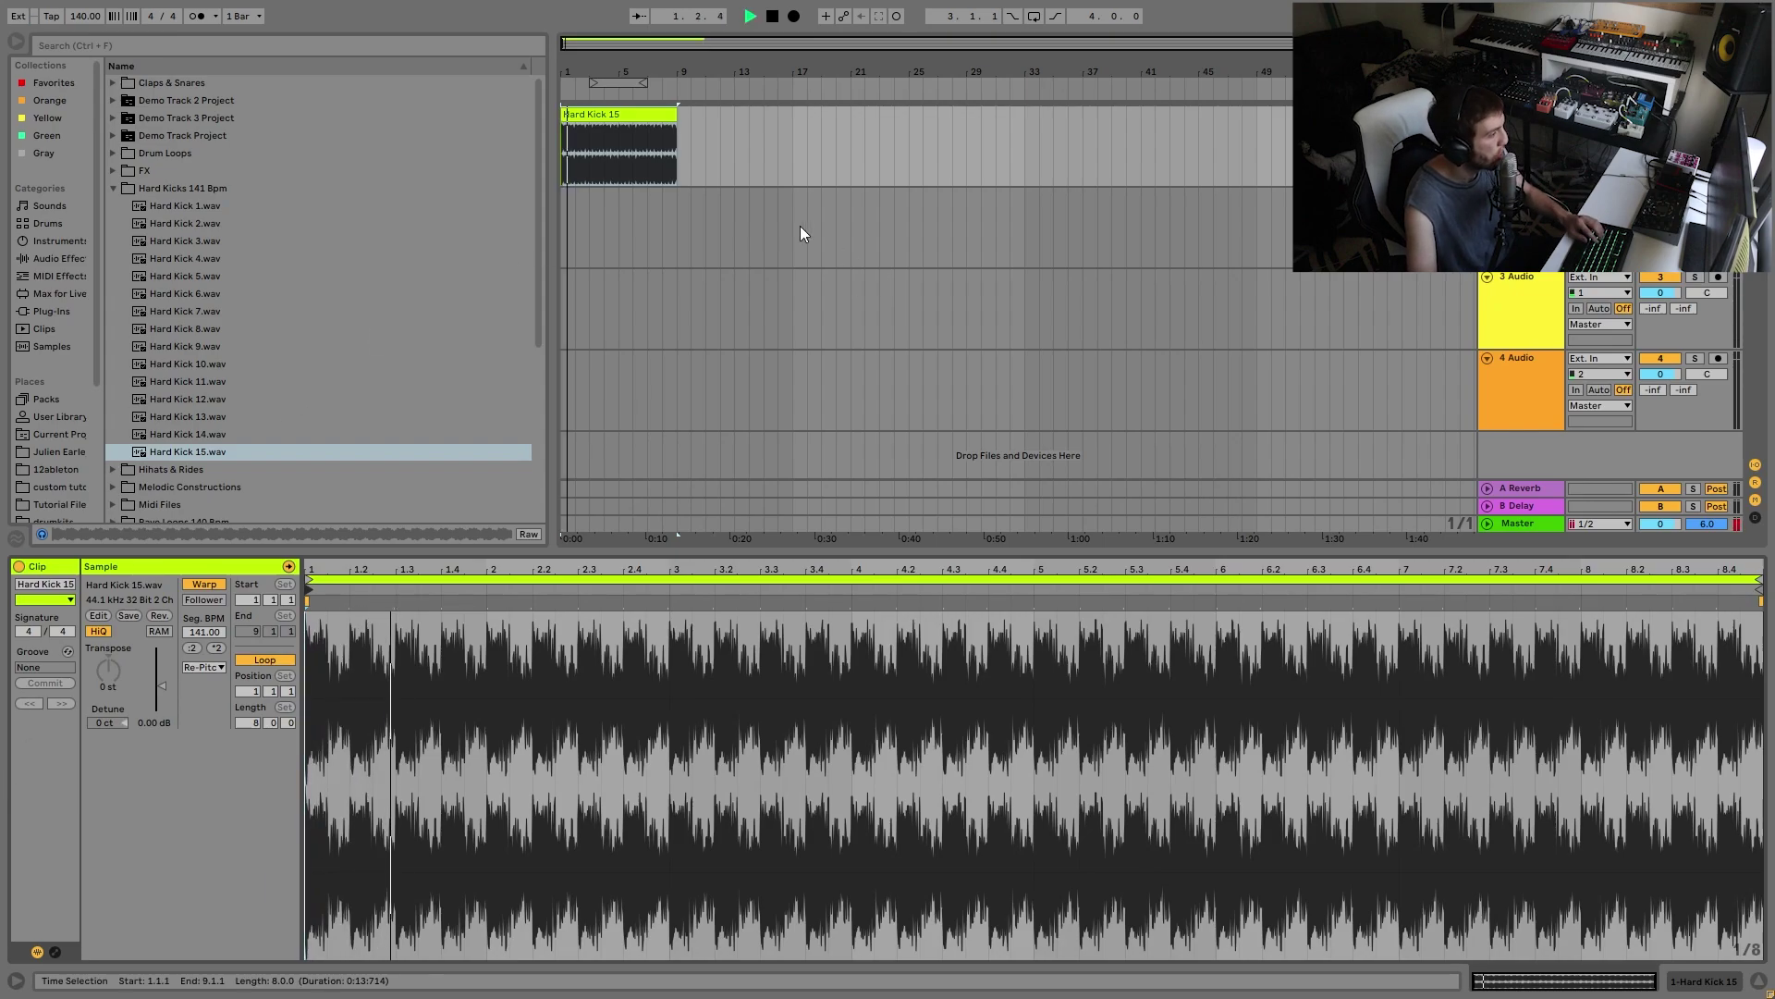
pyautogui.click(672, 132)
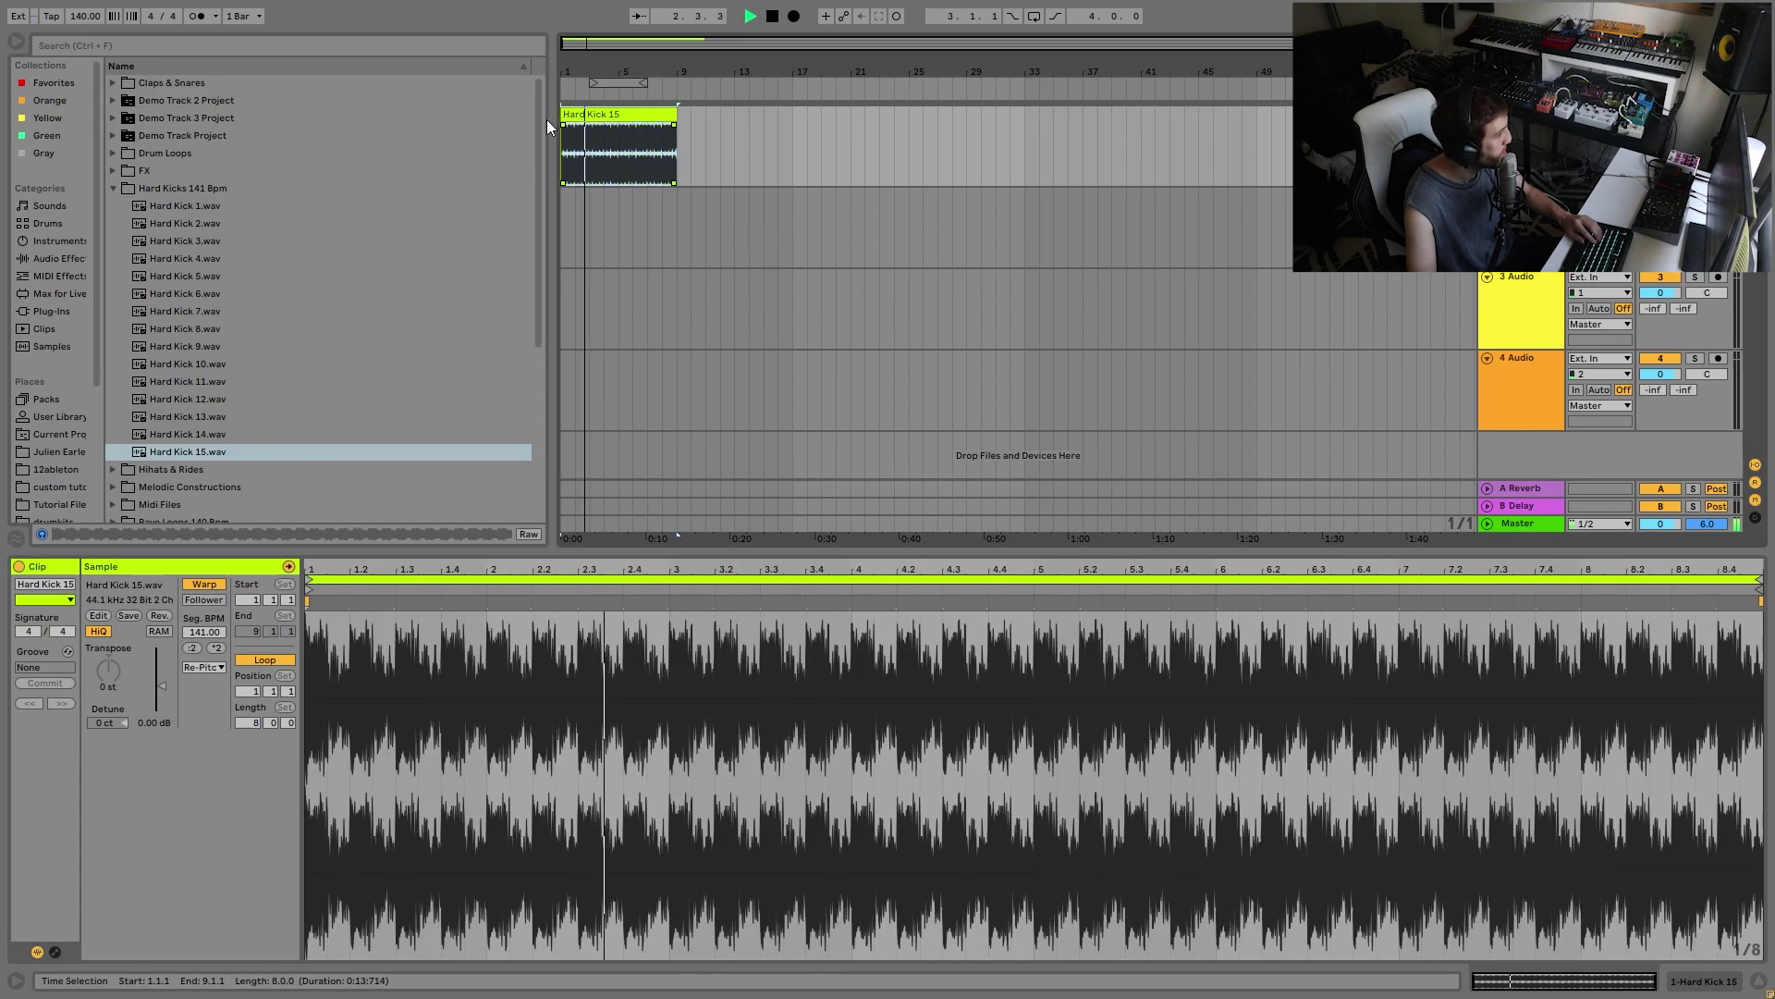
pyautogui.hotkey('ctrl', 'l')
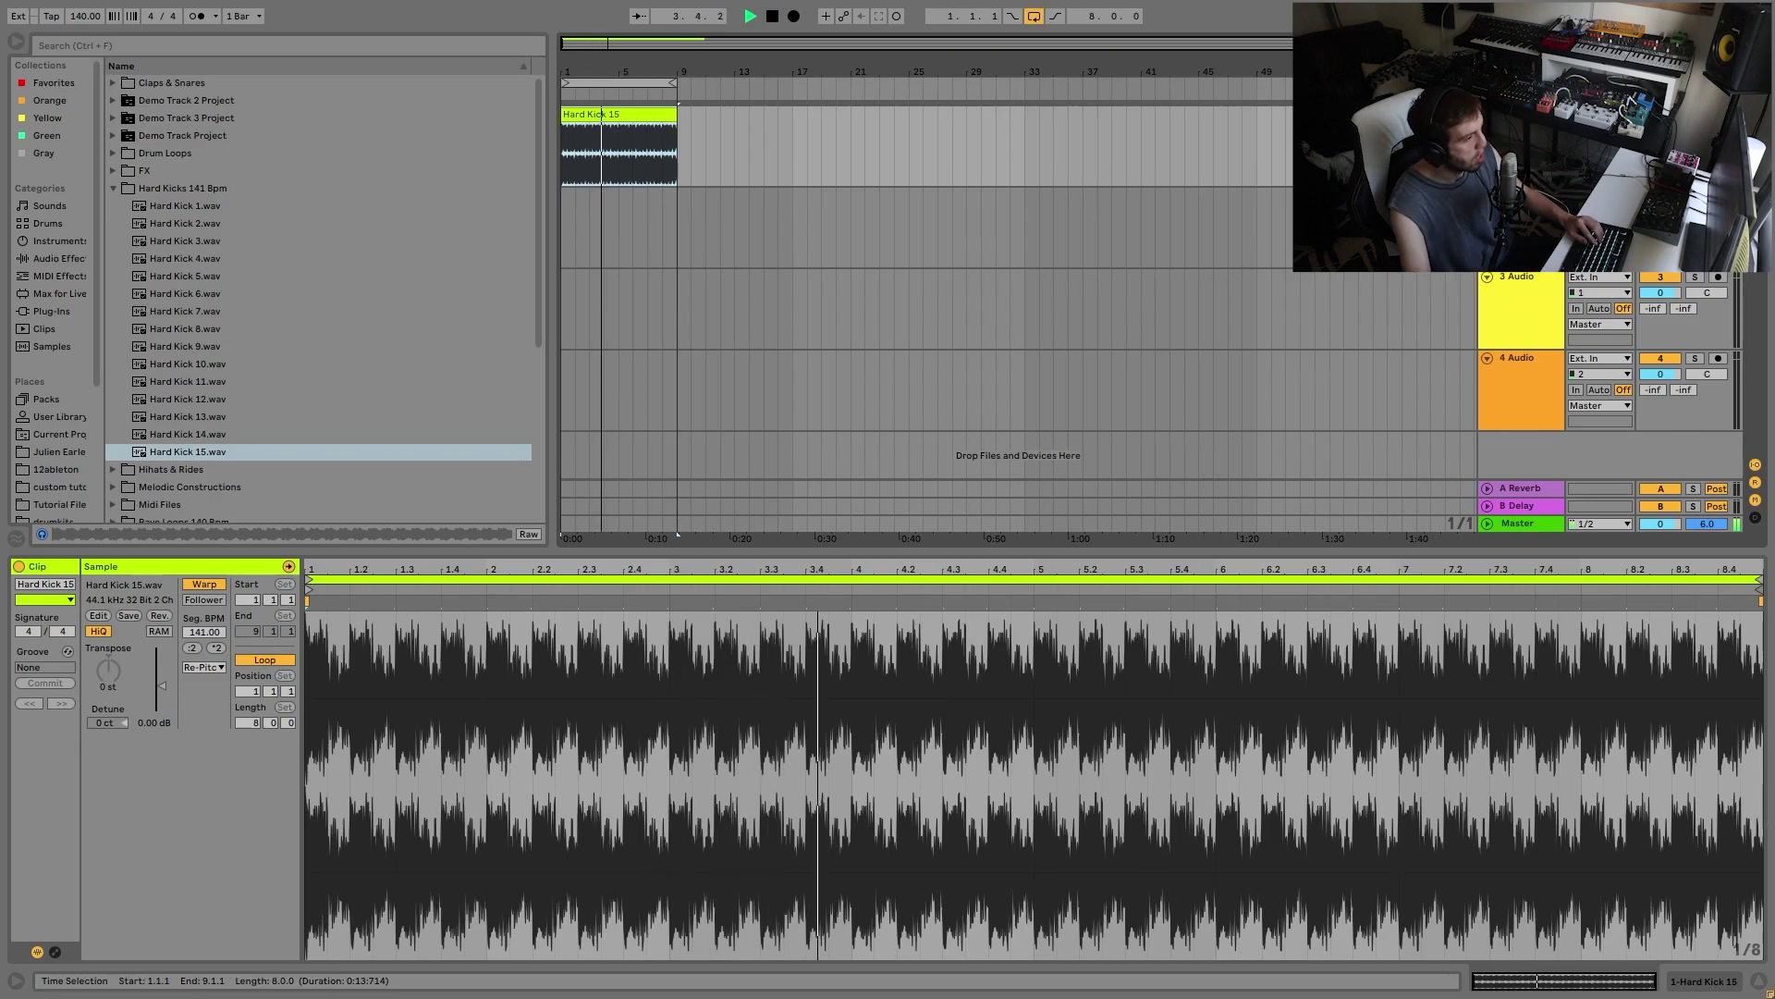
pyautogui.click(1521, 196)
pyautogui.doubleClick(1521, 196)
pyautogui.press('space')
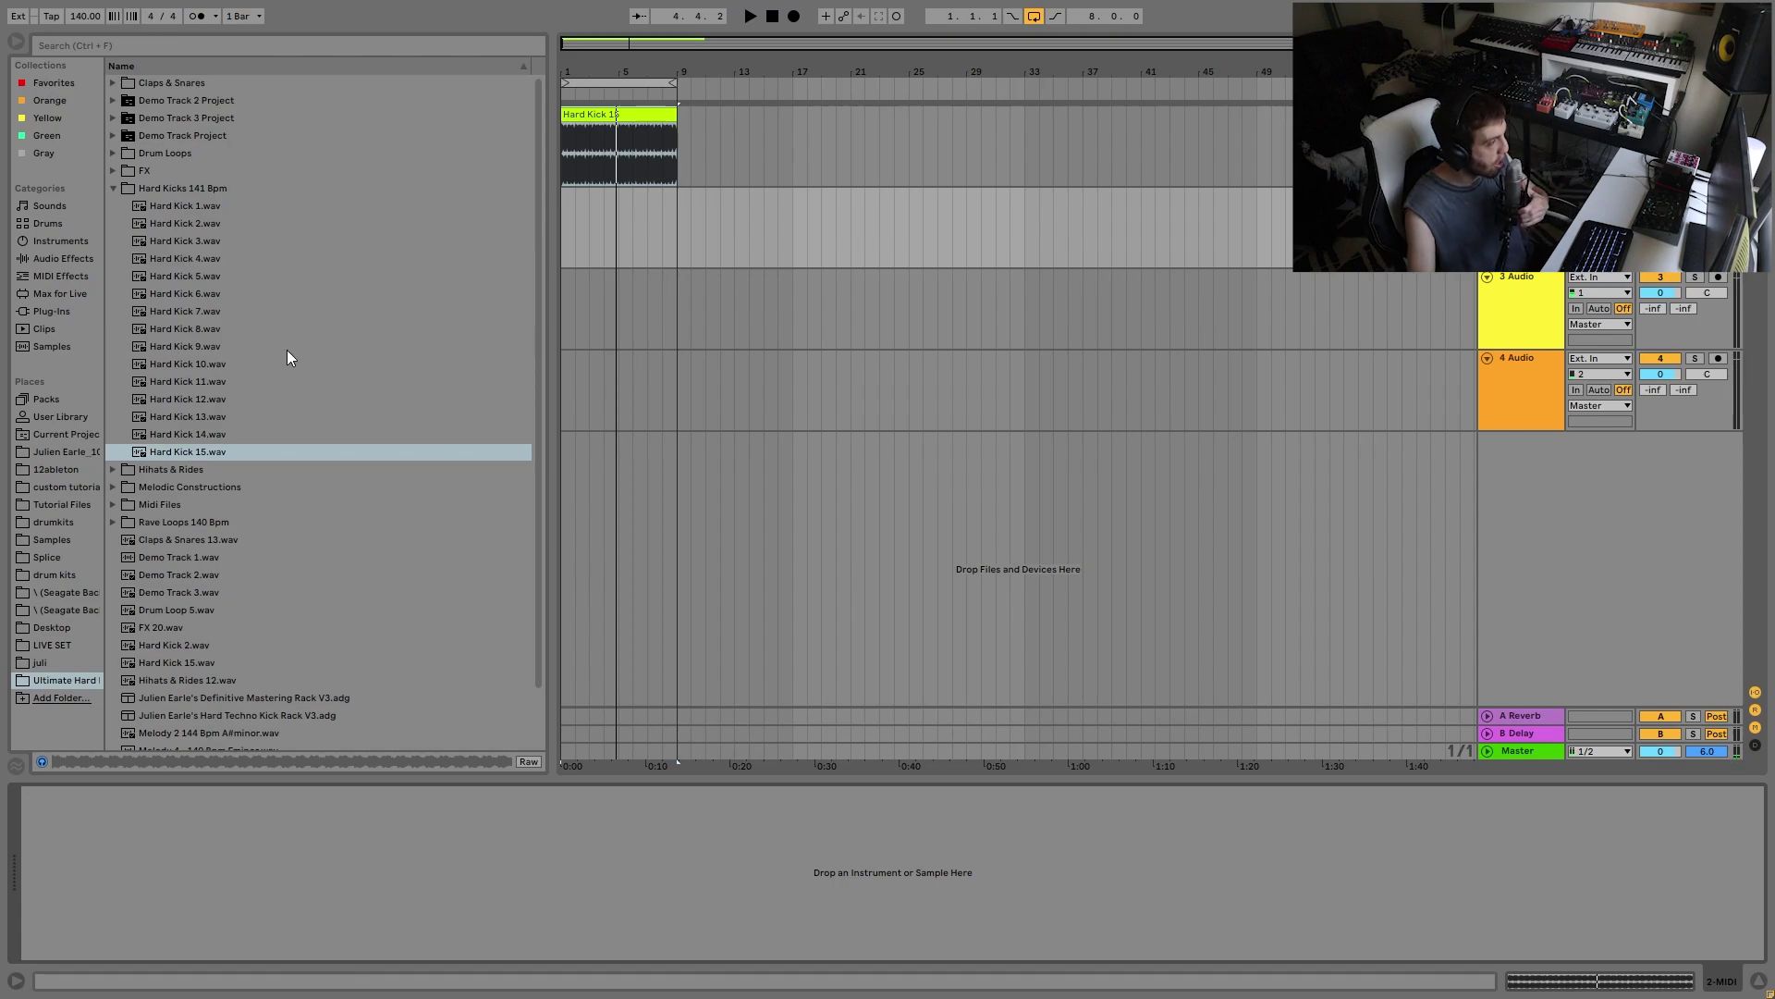
# Step: Play the looped Hard Kick 15 clip again from its start, with the first track selected
pyautogui.press('space')
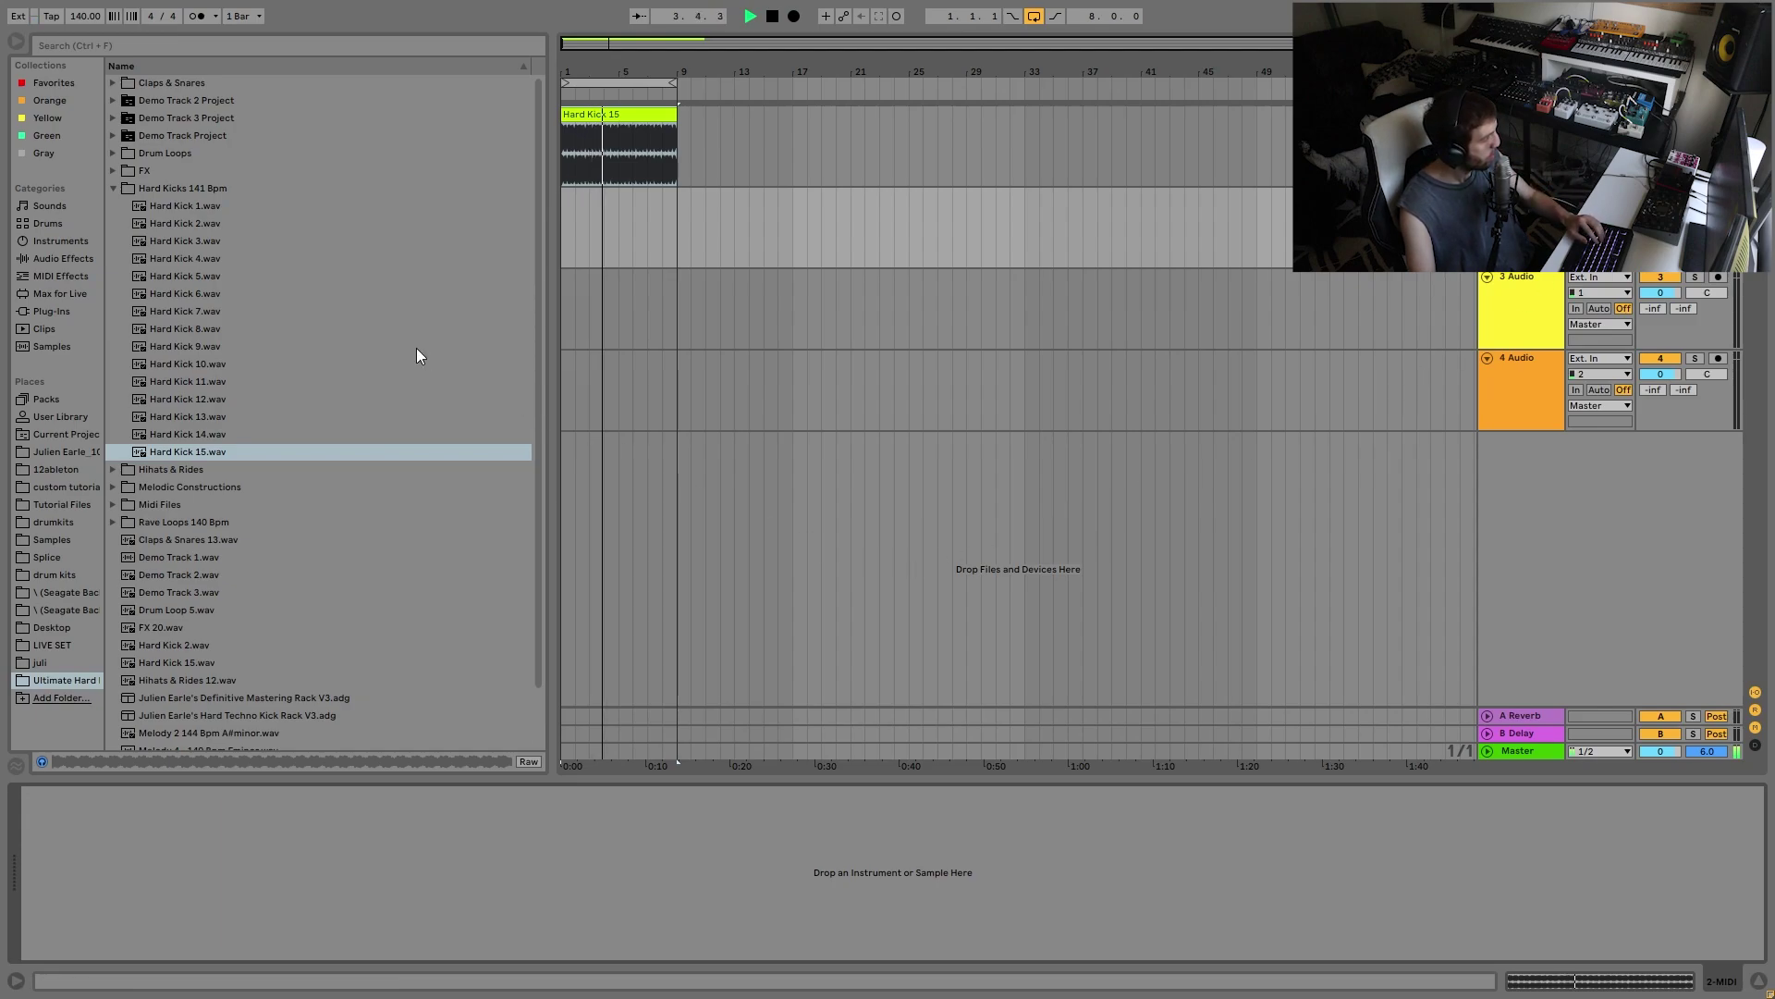
pyautogui.press('space')
pyautogui.press('Up')
pyautogui.press('space')
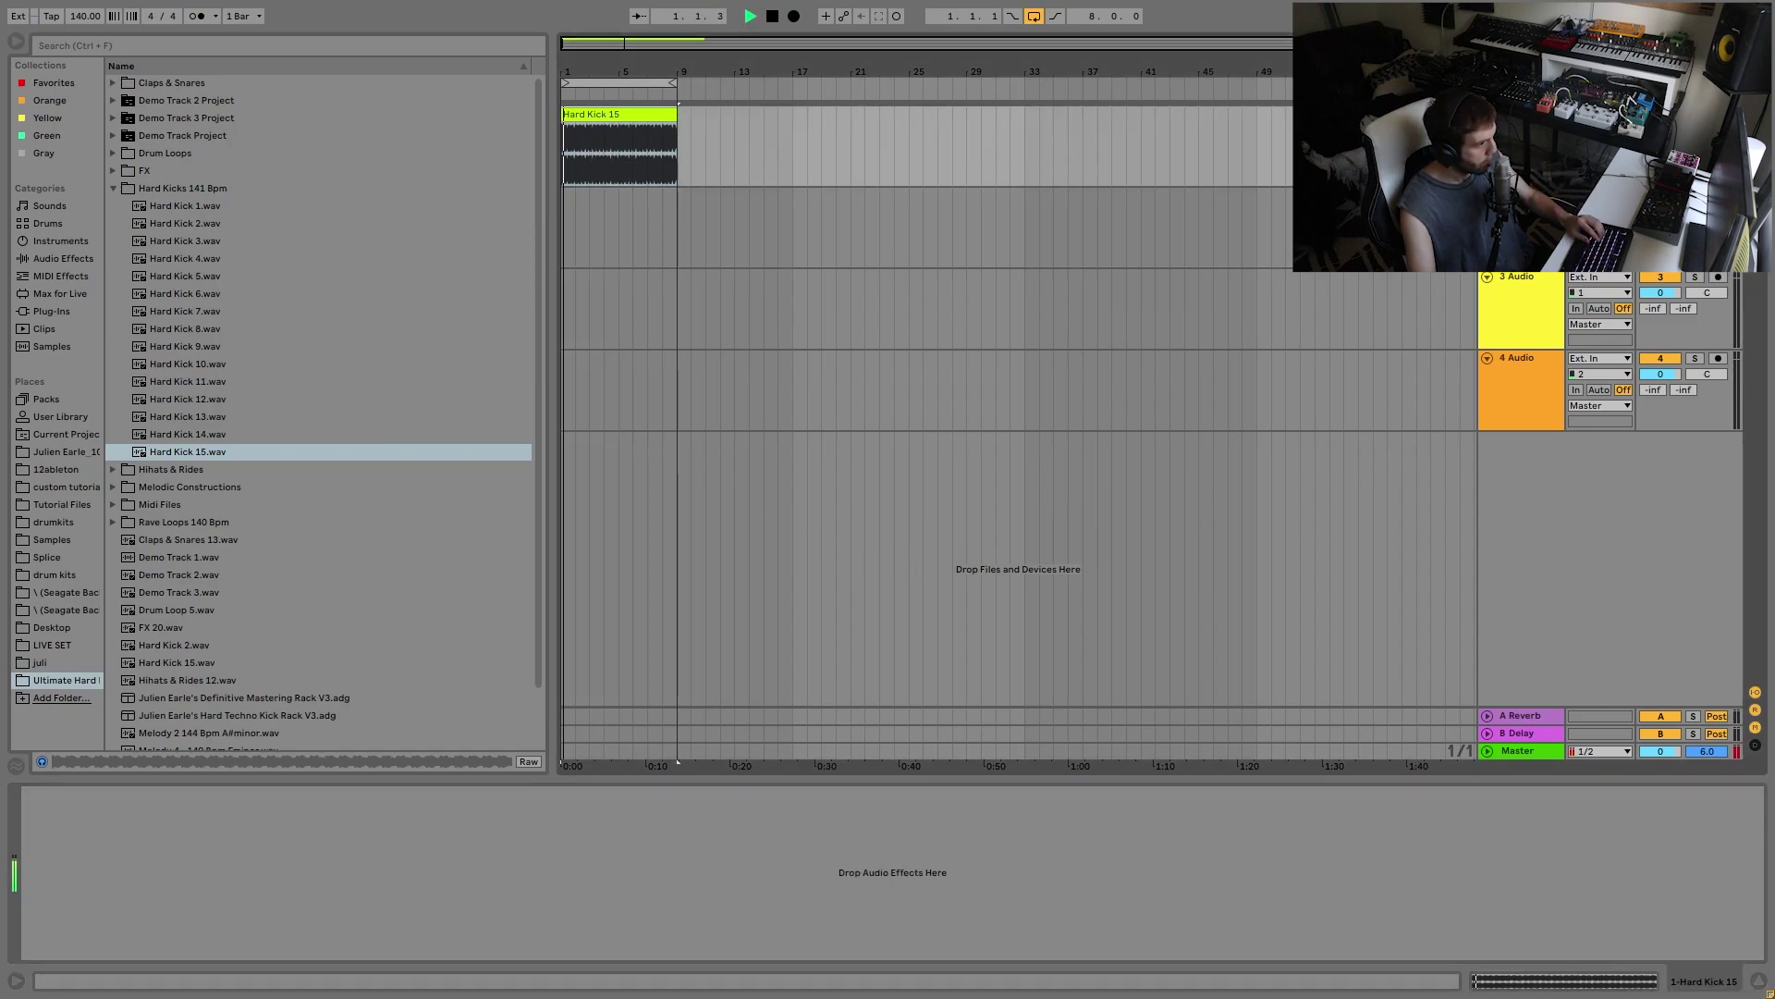
pyautogui.press('space')
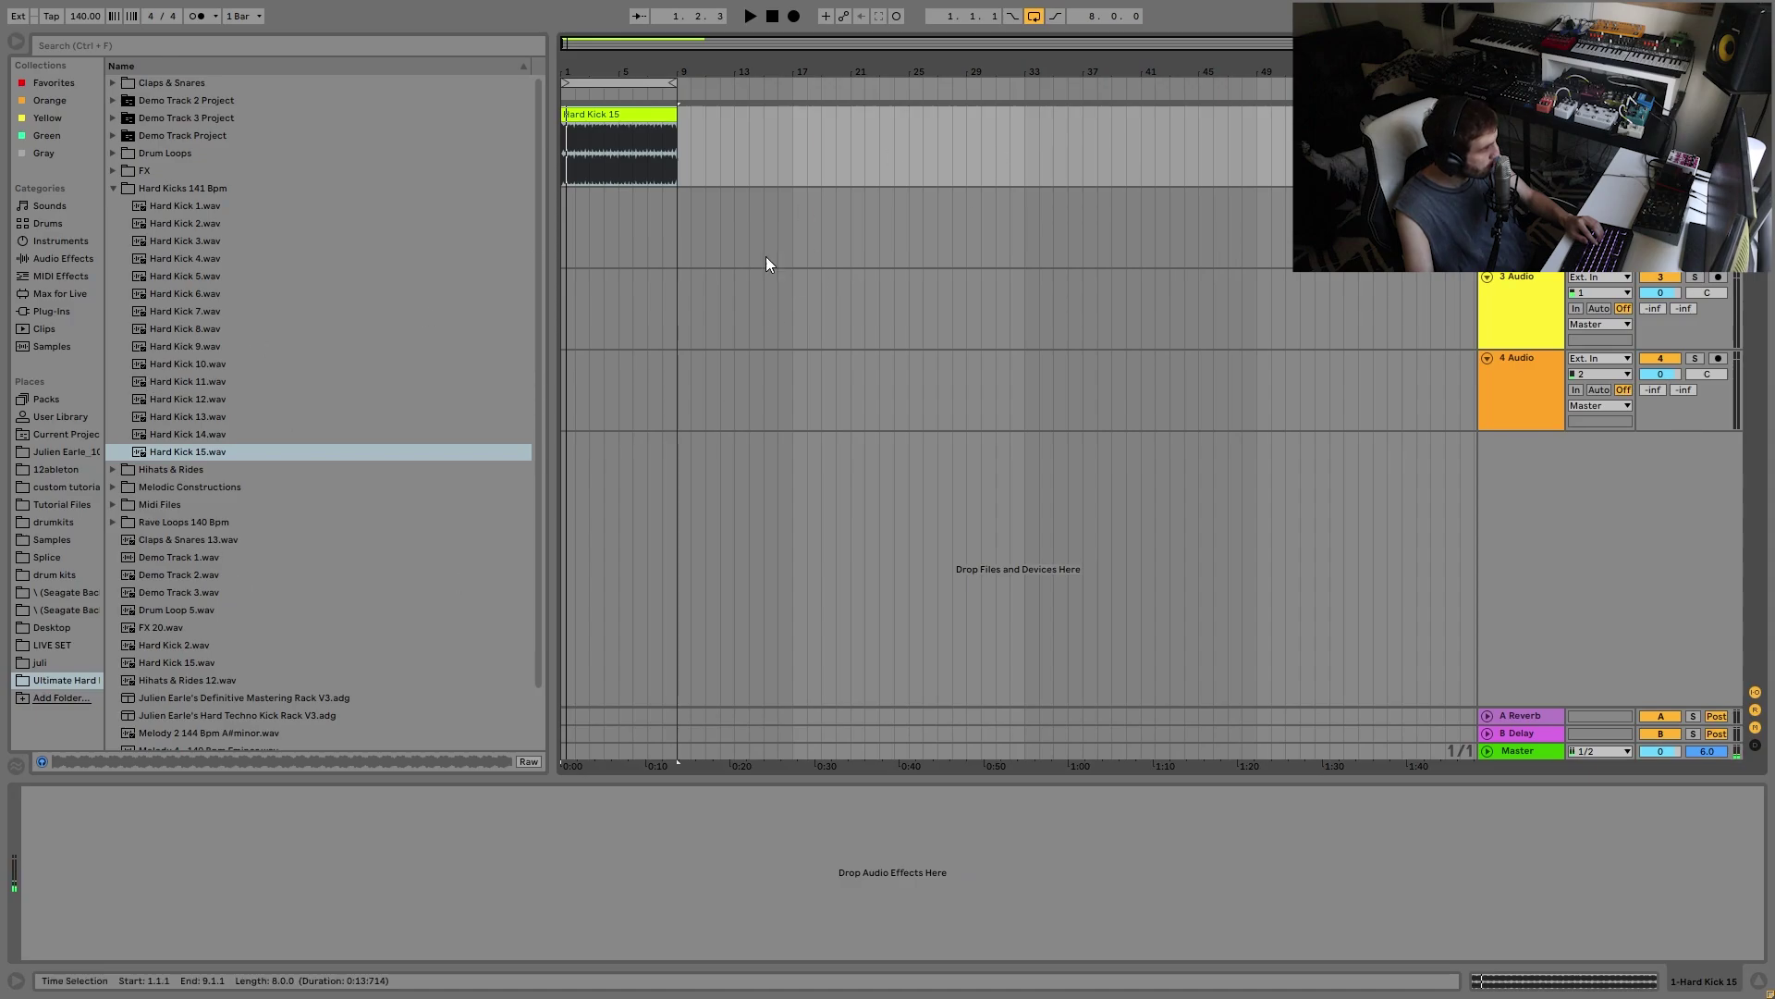
# Step: Trim the Hard Kick 15 clip to its first hit by deleting everything from 1.1.4 to 9.1.1
pyautogui.moveTo(576, 61); pyautogui.dragTo(645, 240)
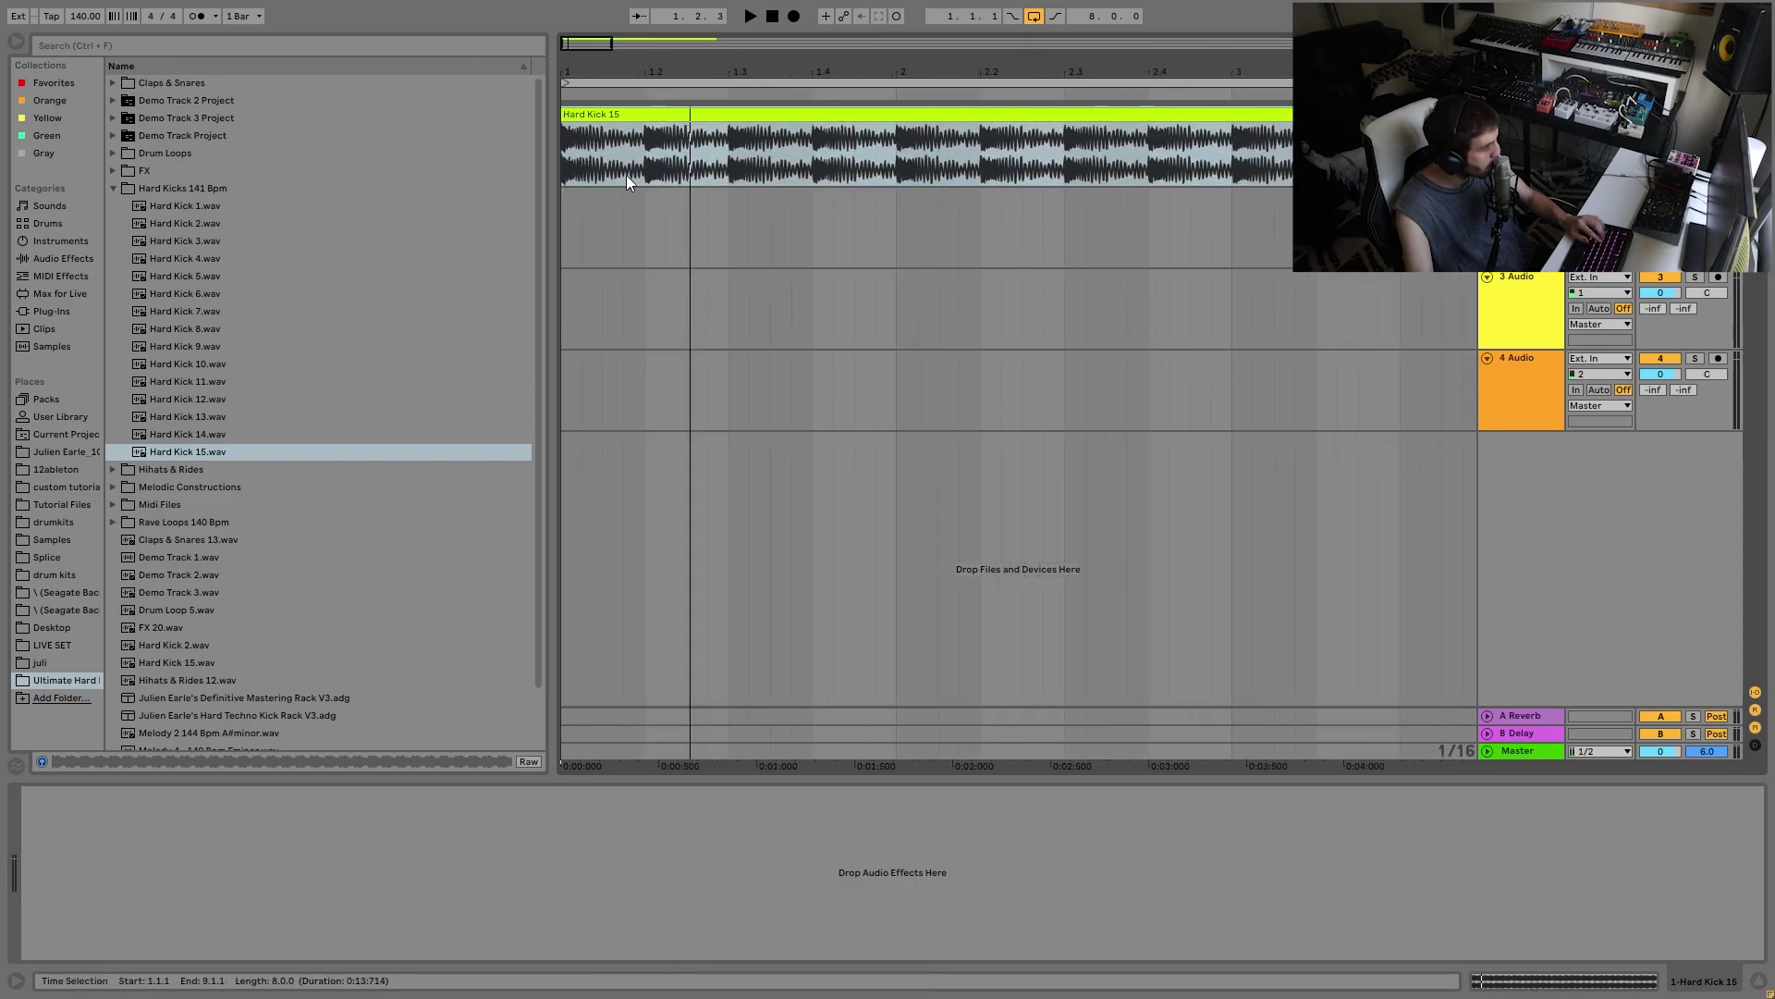
pyautogui.click(646, 140)
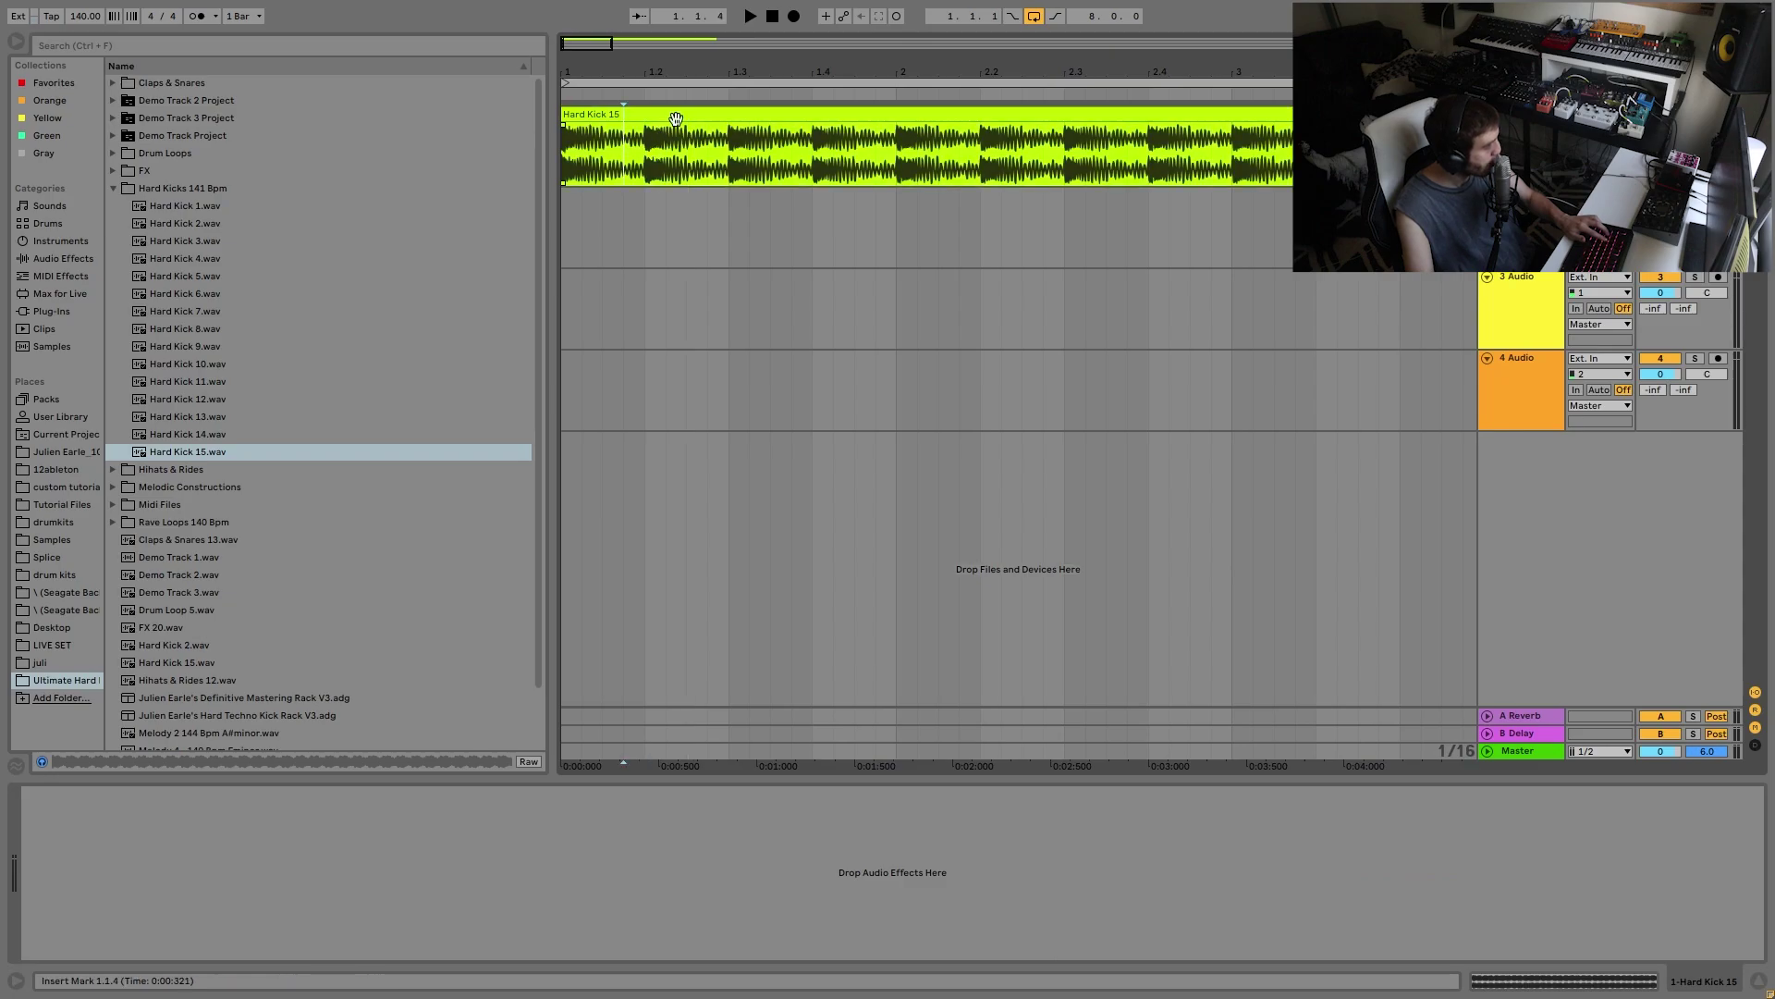
pyautogui.keyDown('shift'); pyautogui.click(622, 130); pyautogui.keyUp('shift')
pyautogui.press('Delete')
# Step: Add a fade-out to the trimmed Hard Kick 15 clip and play it back to check the tail
pyautogui.click(618, 126)
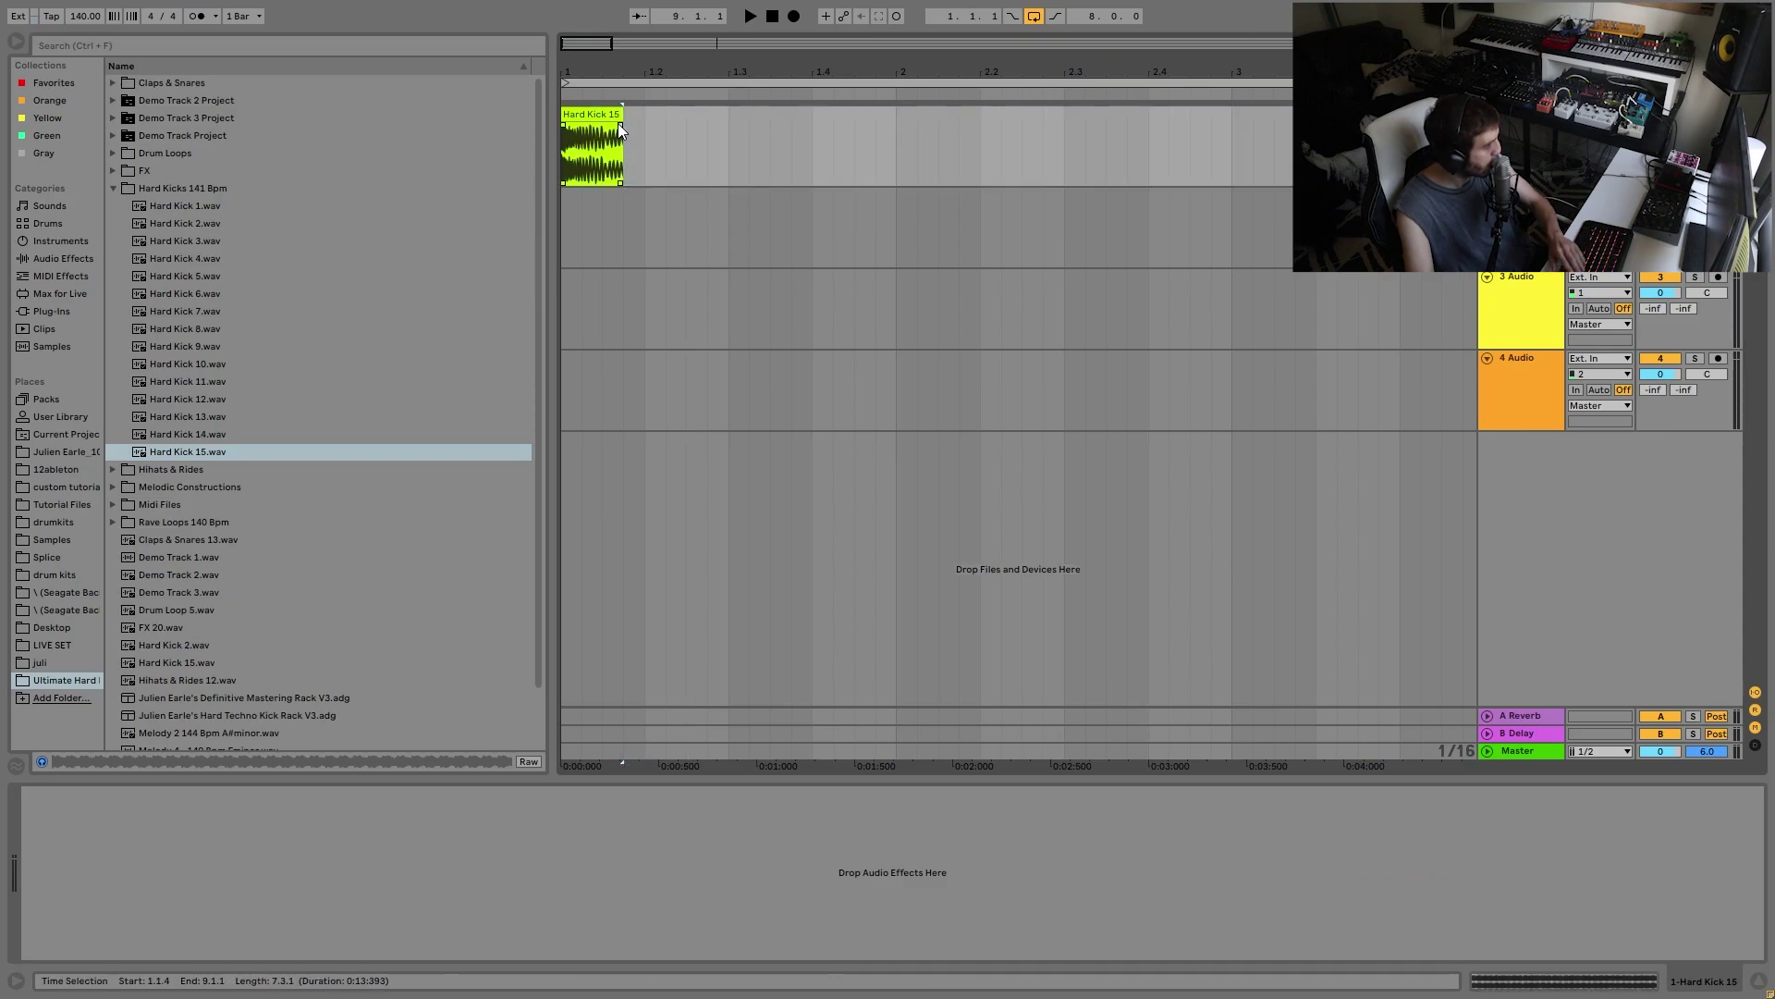
pyautogui.click(571, 115)
pyautogui.click(579, 120)
pyautogui.press('space')
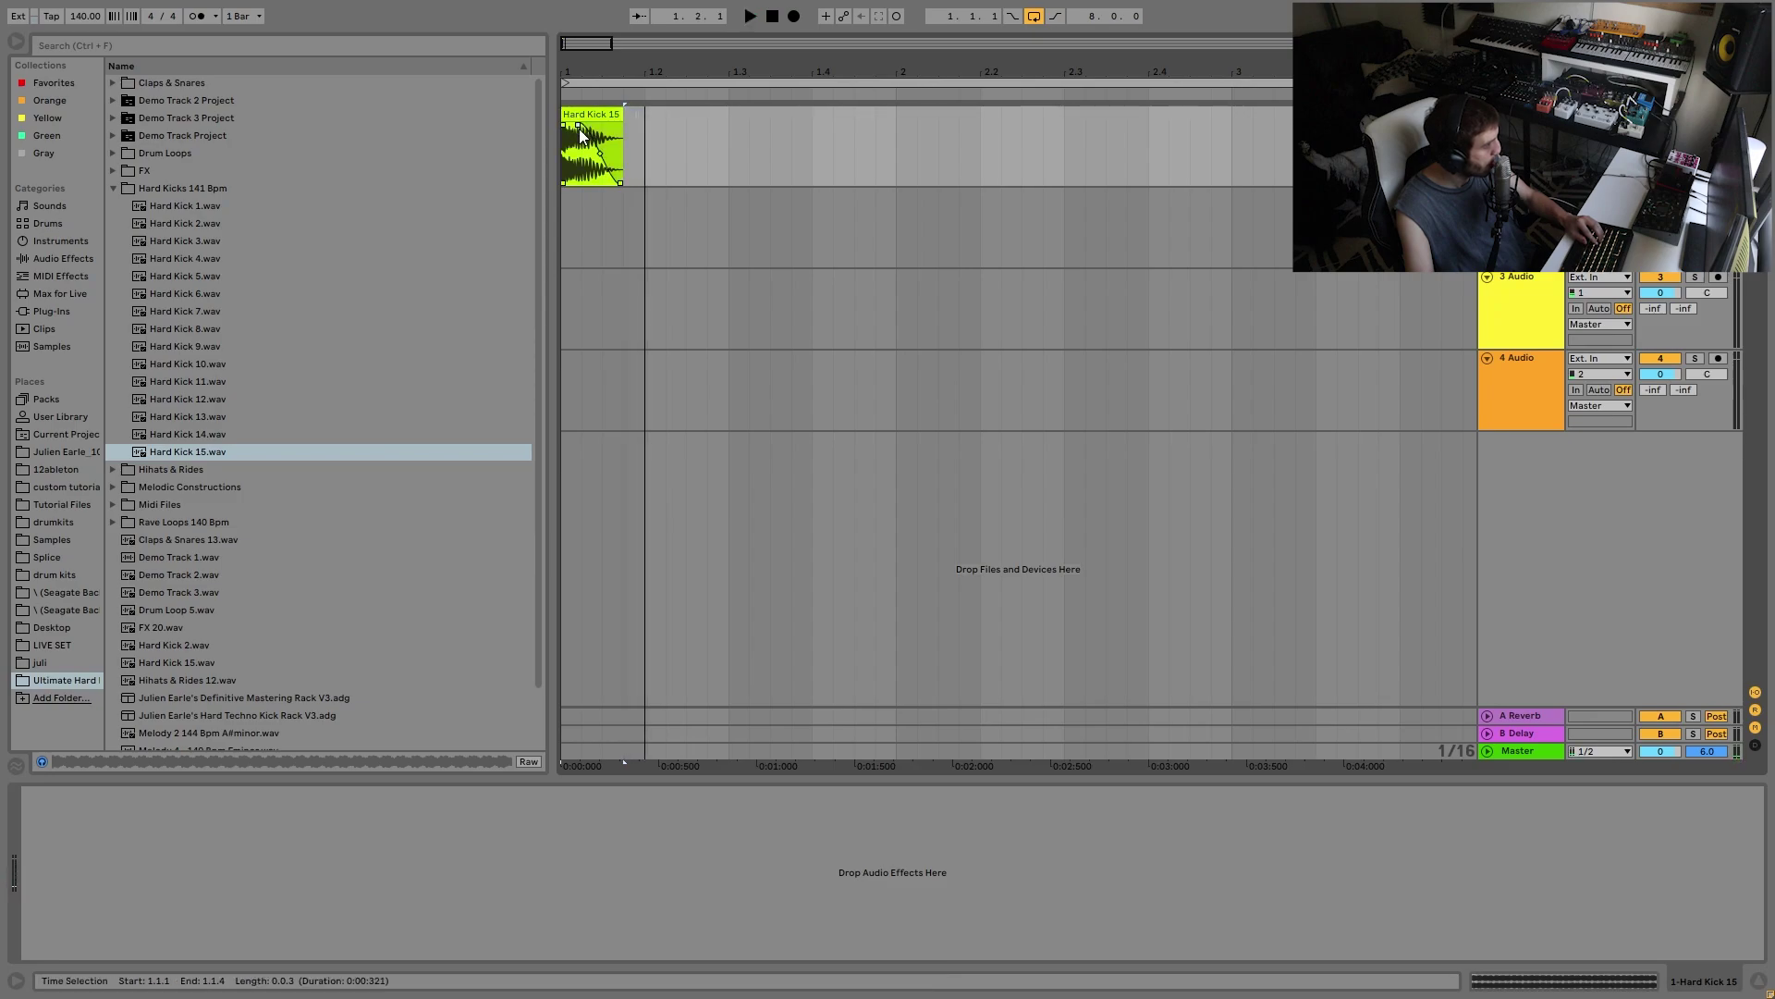
pyautogui.press('space')
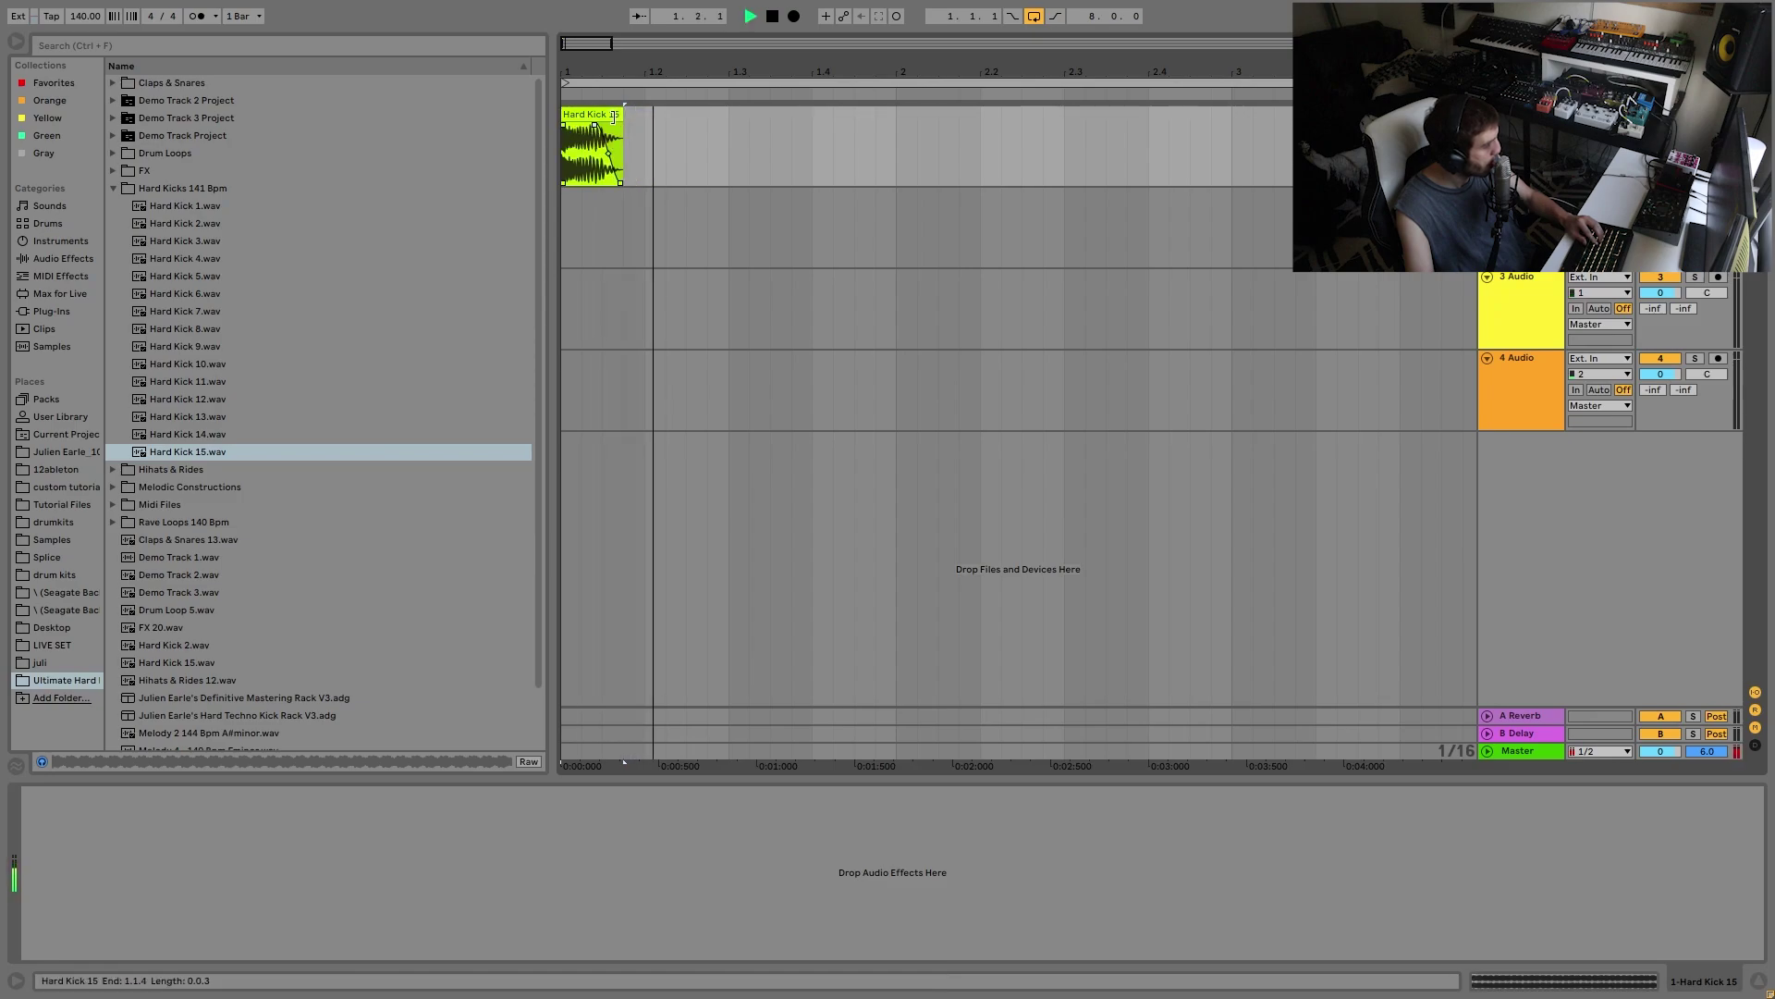
# Step: Audition Hard Kick 9, 10 and 11, and place Hard Kick 11.wav at bar 1 of the second track
pyautogui.click(203, 348)
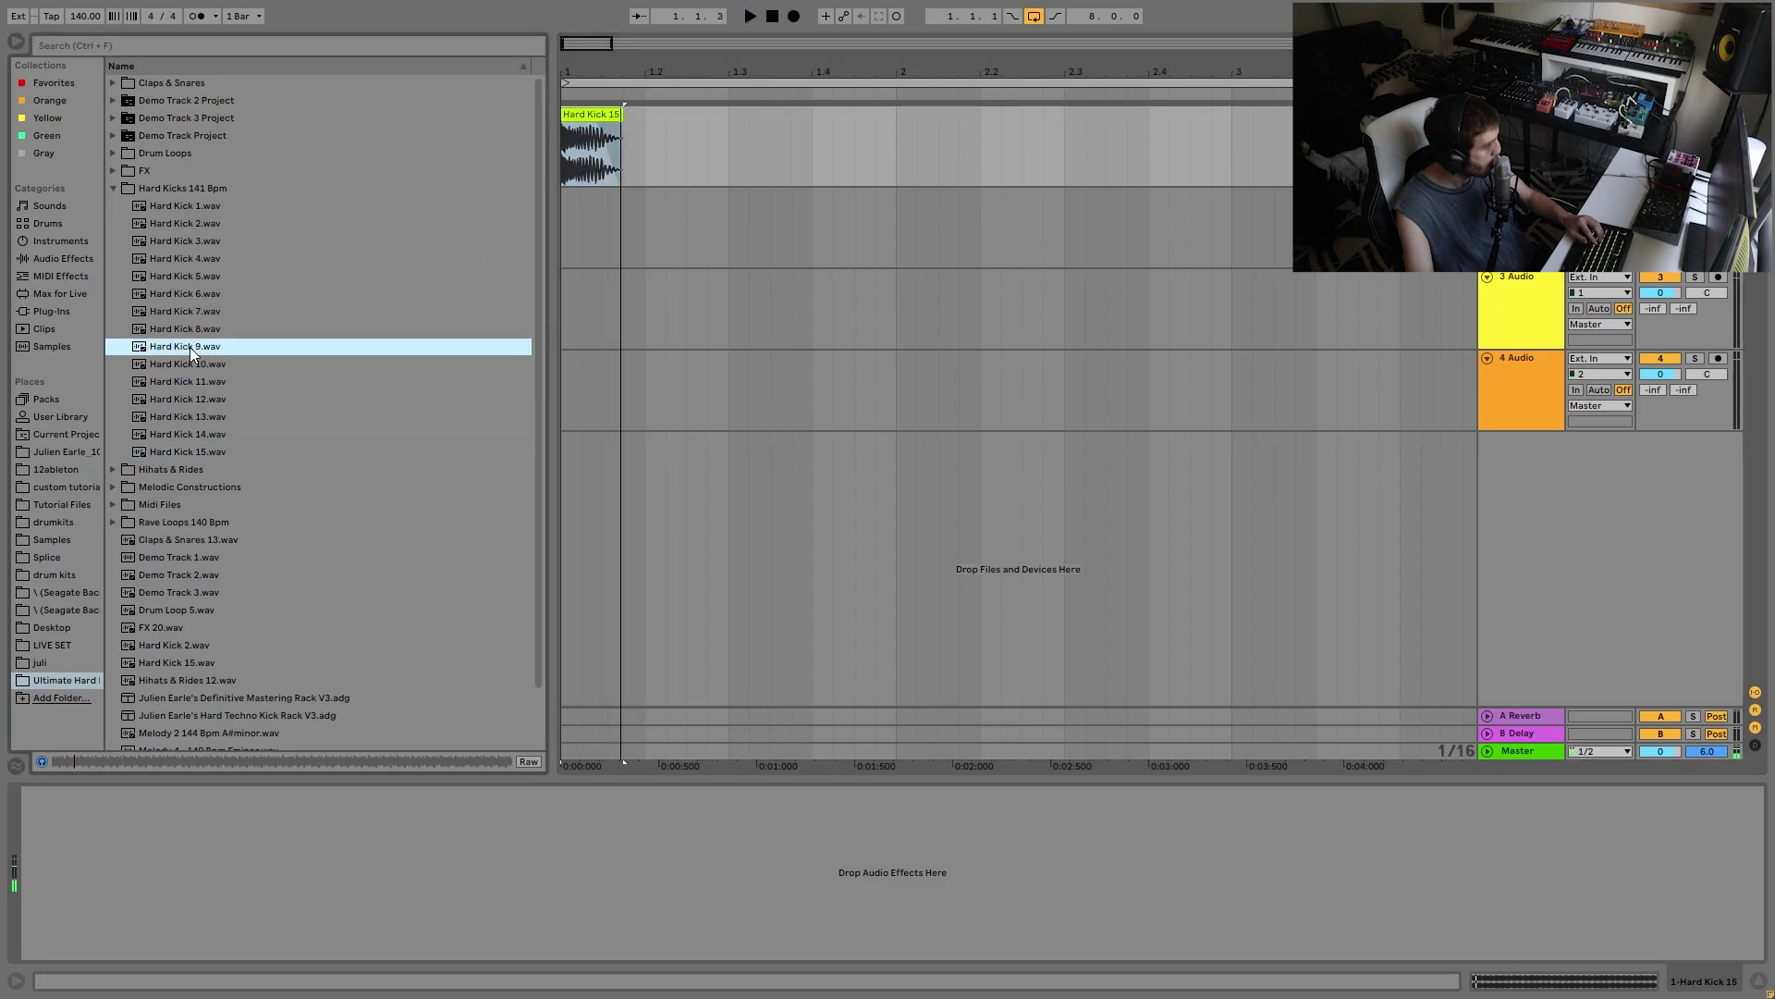
pyautogui.click(211, 368)
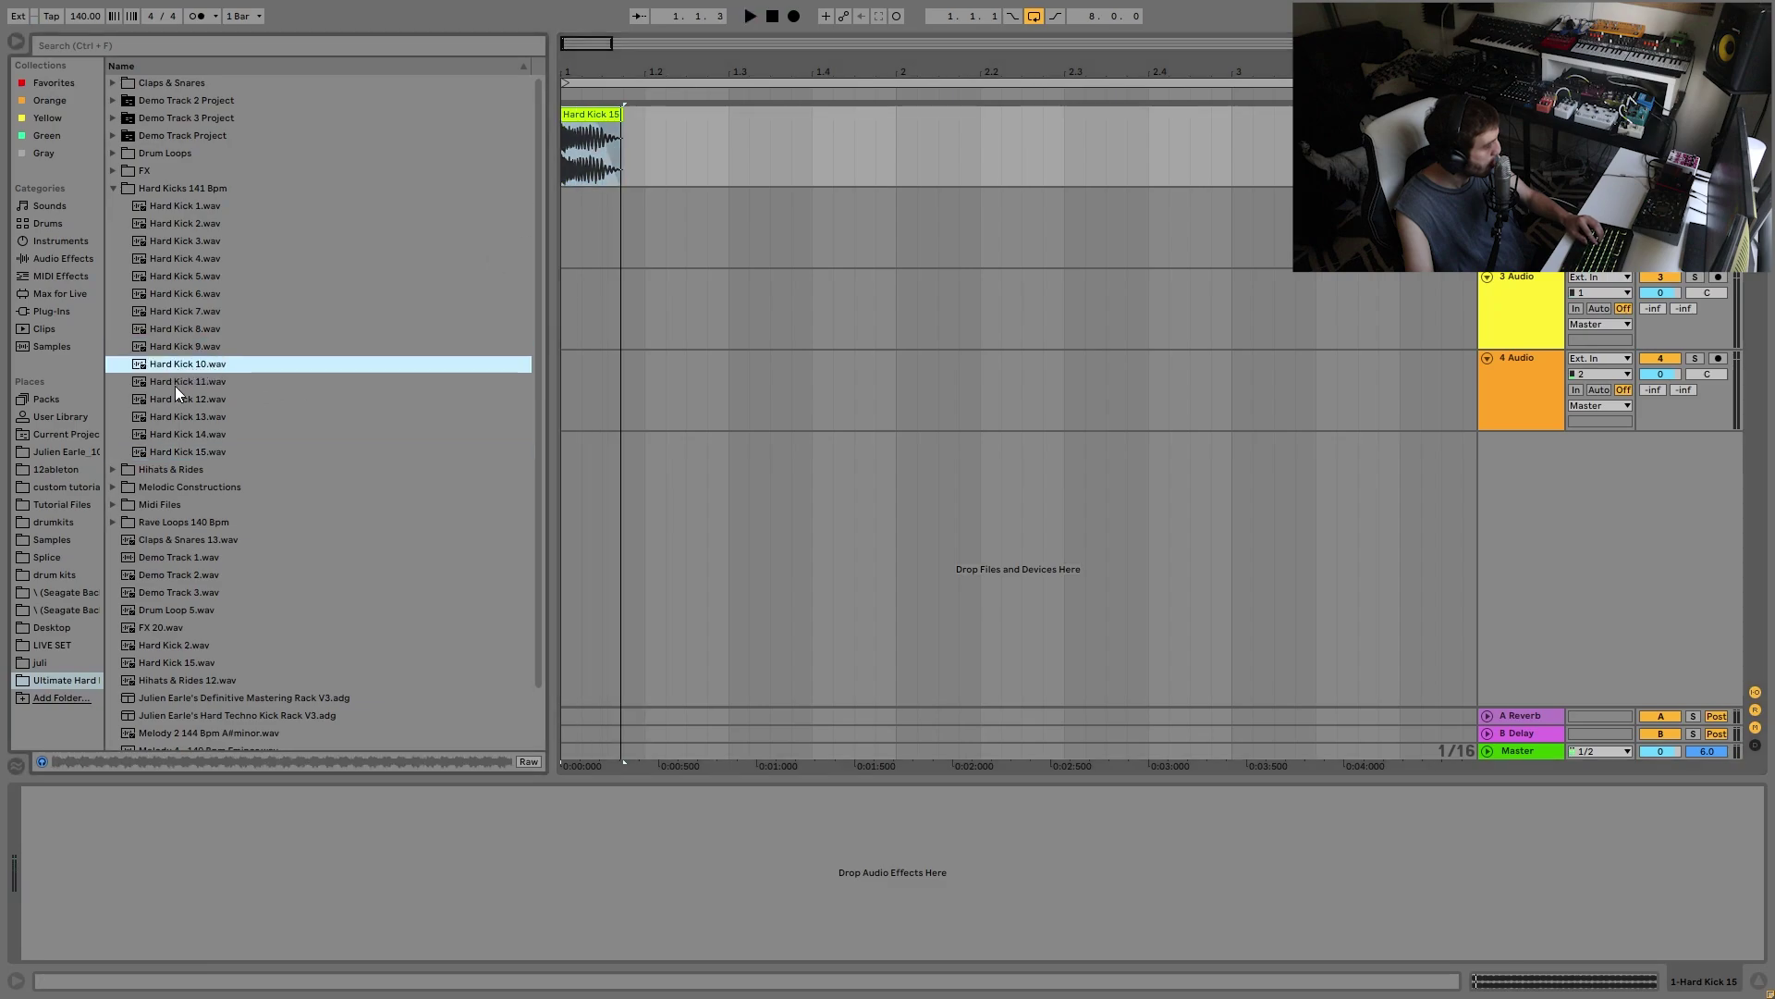
pyautogui.click(181, 387)
pyautogui.moveTo(180, 387); pyautogui.dragTo(572, 228)
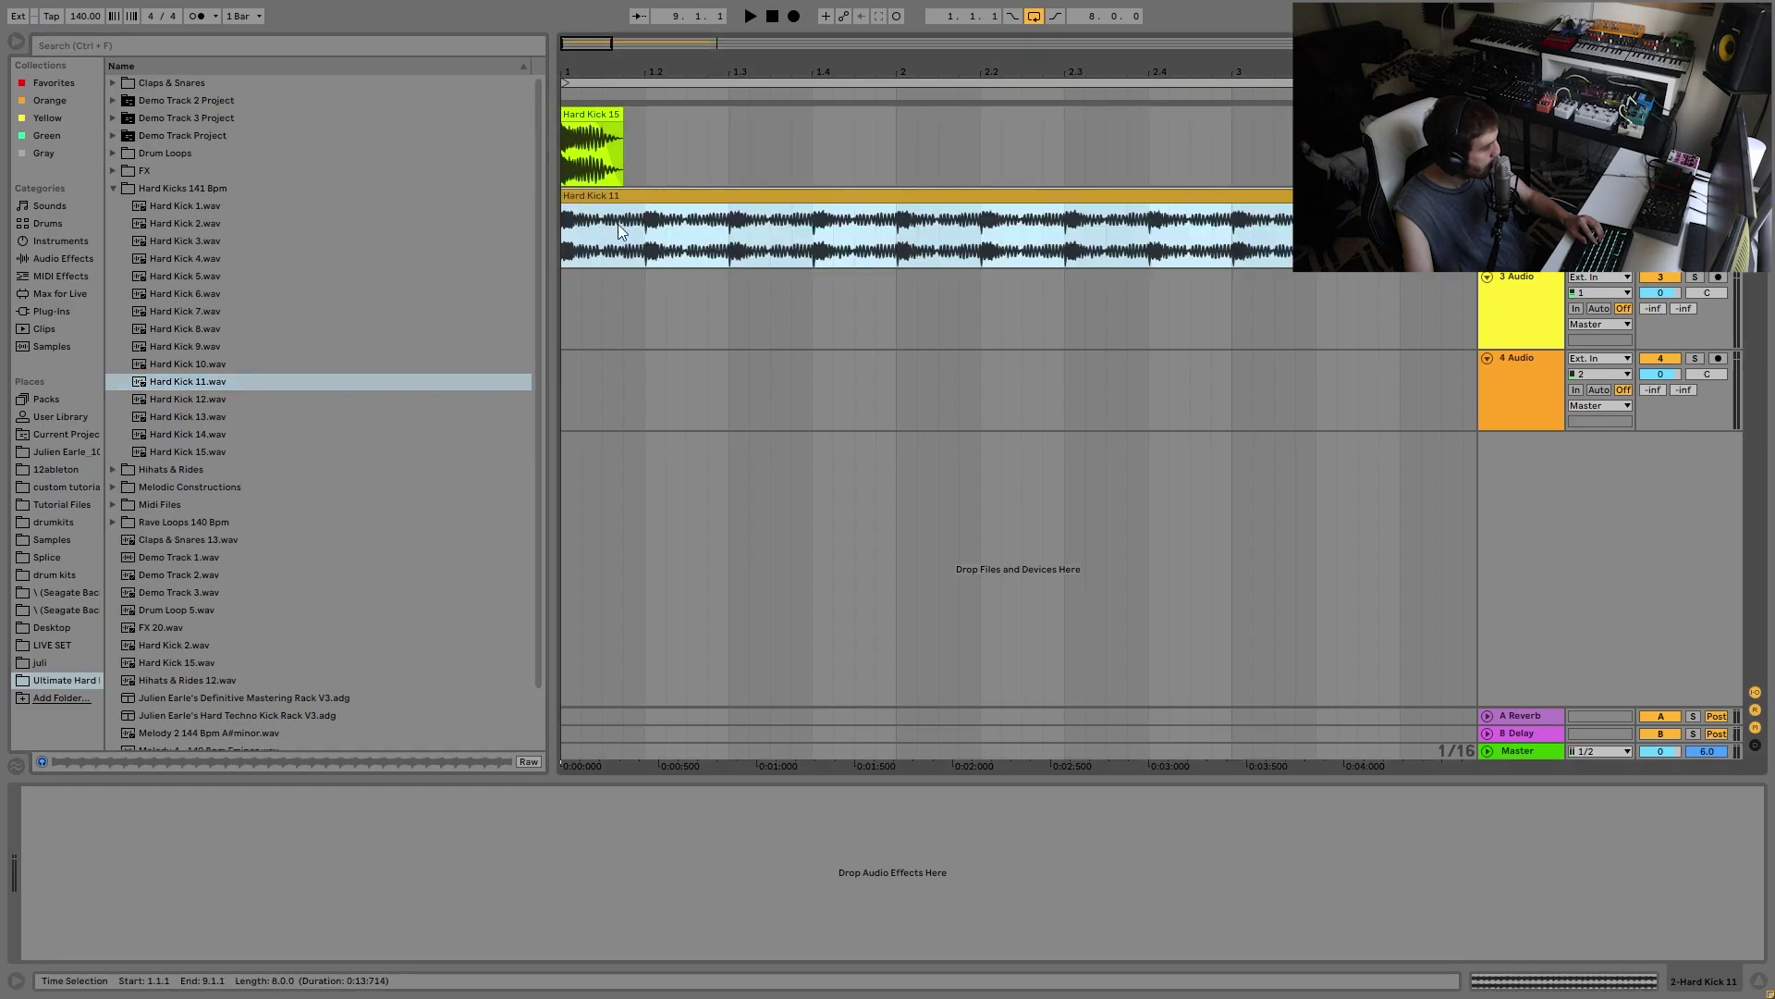
# Step: Trim the Hard Kick 11 clip to its first beat by deleting everything from 1.2.1 to 9.1.1, and add a fade-in
pyautogui.click(647, 229)
pyautogui.hotkey('ctrl', 'e')
pyautogui.click(681, 196)
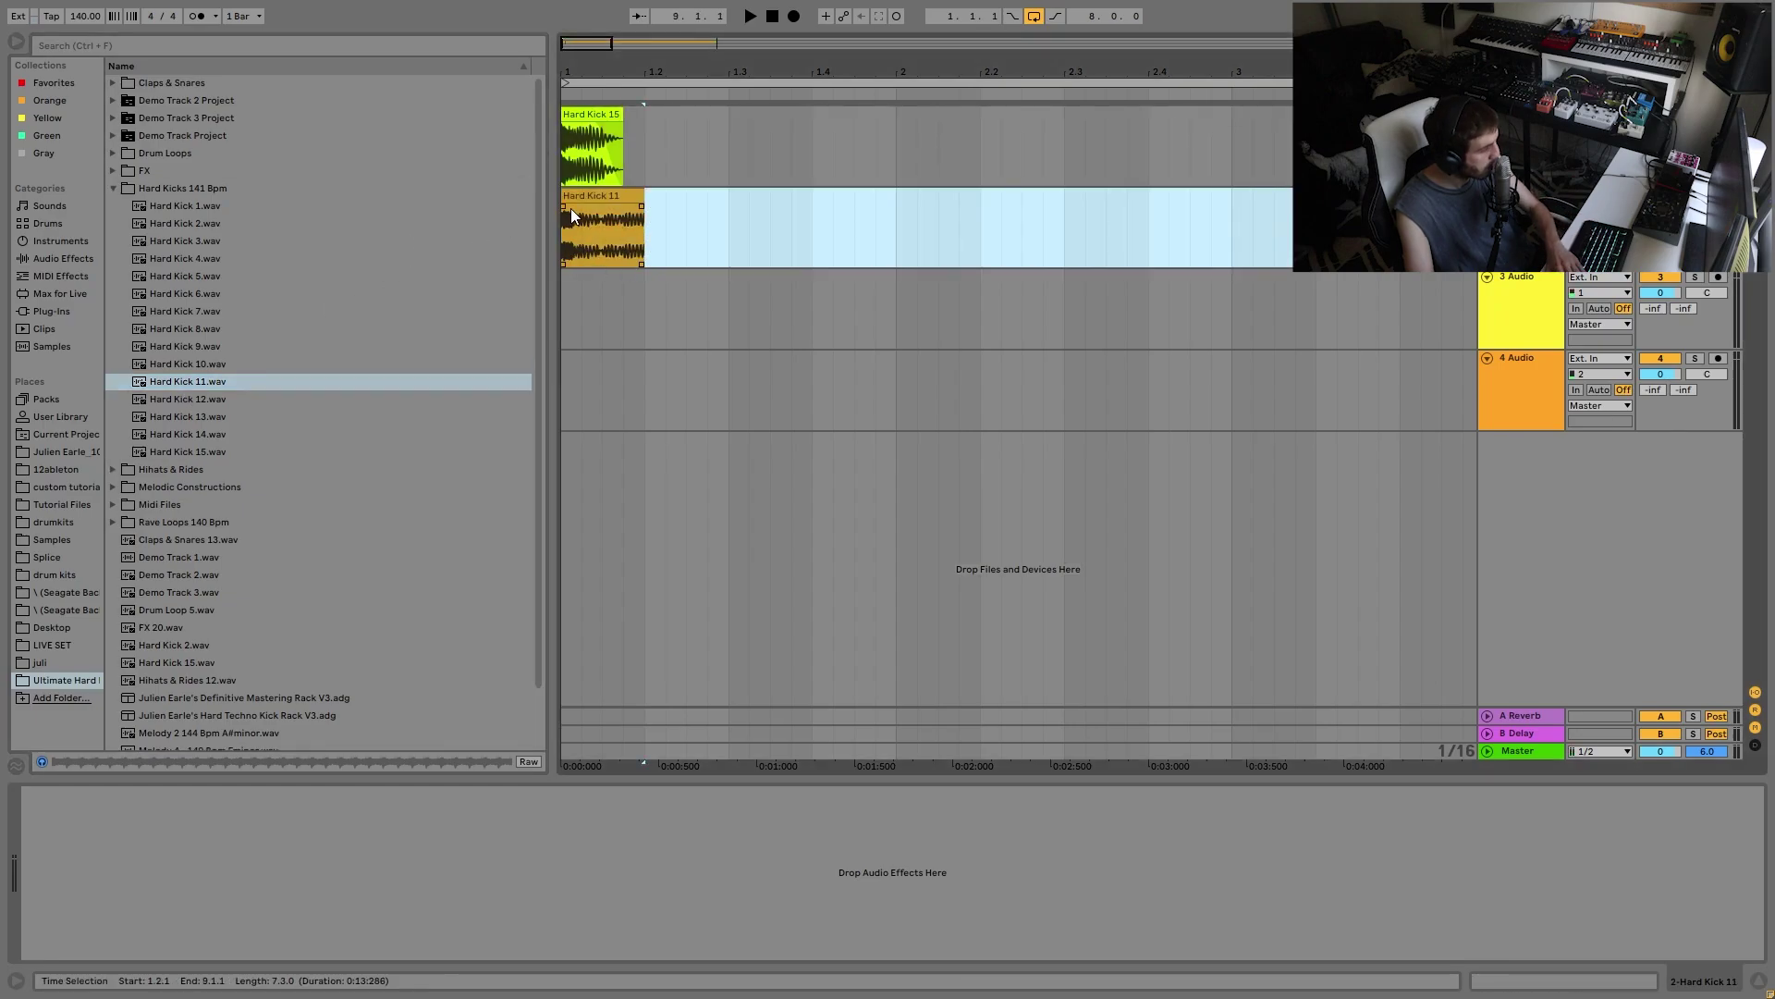
pyautogui.press('Delete')
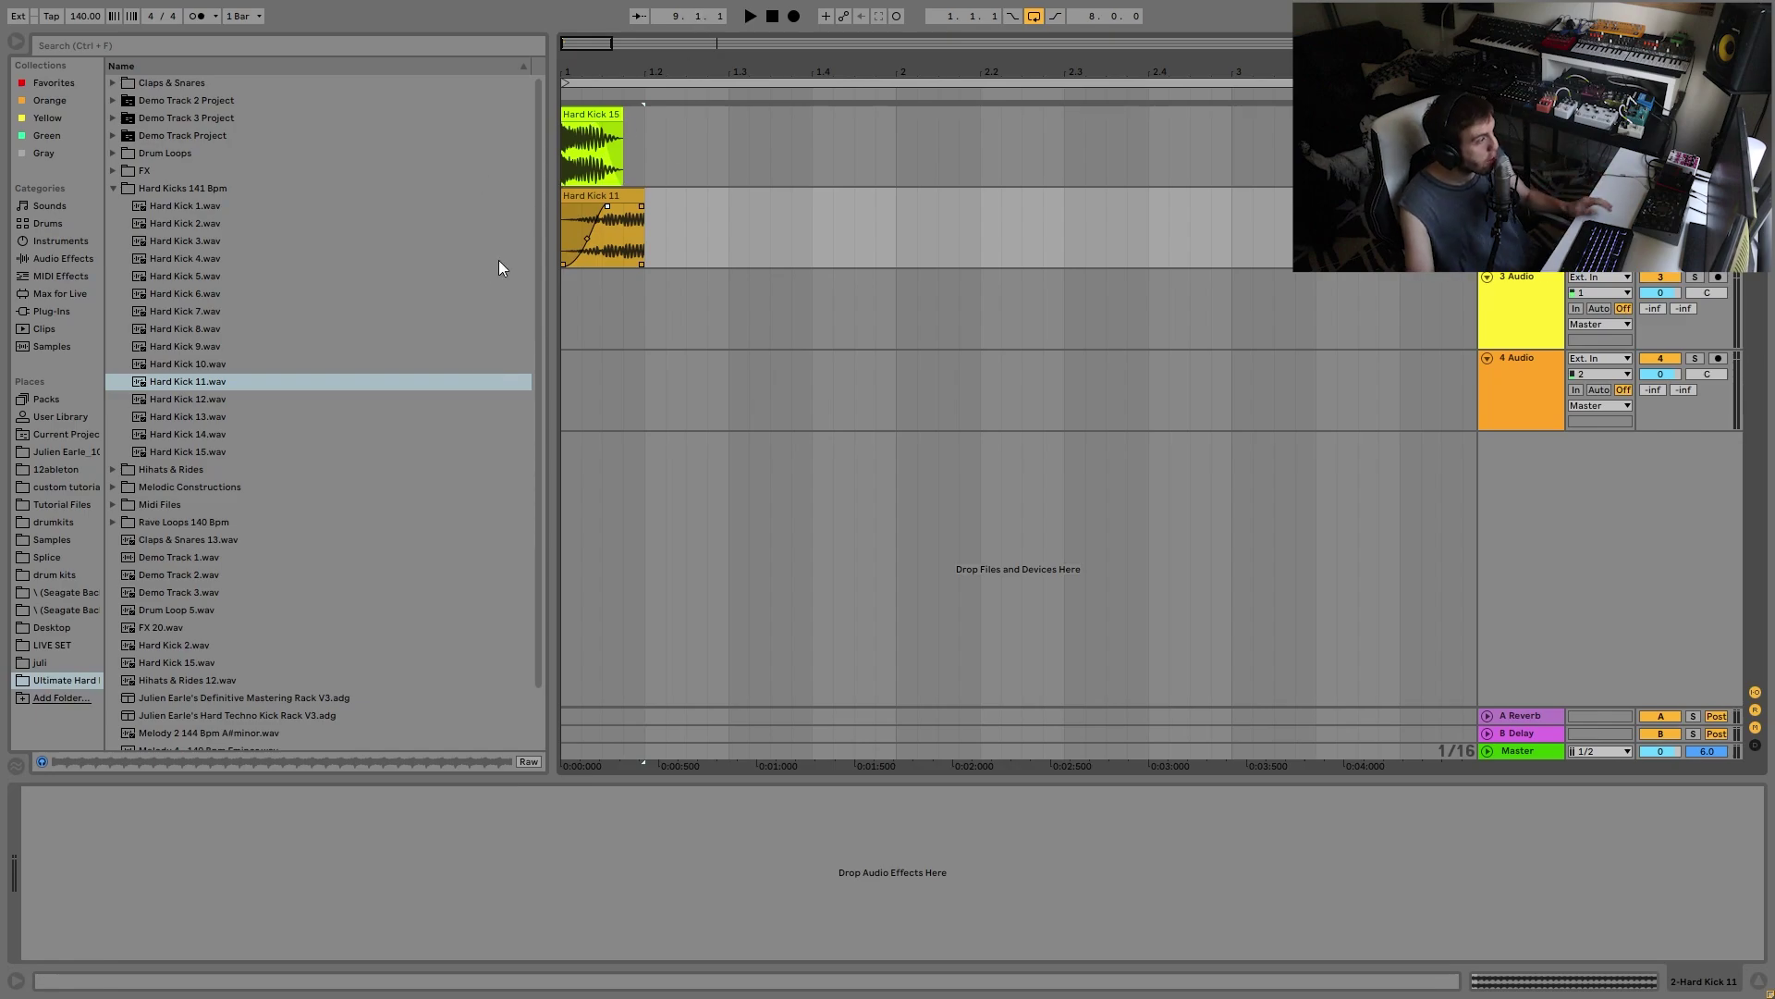
# Step: Duplicate the first beat of both kick tracks three times to fill bar 1, and play the result
pyautogui.moveTo(646, 231); pyautogui.dragTo(529, 113)
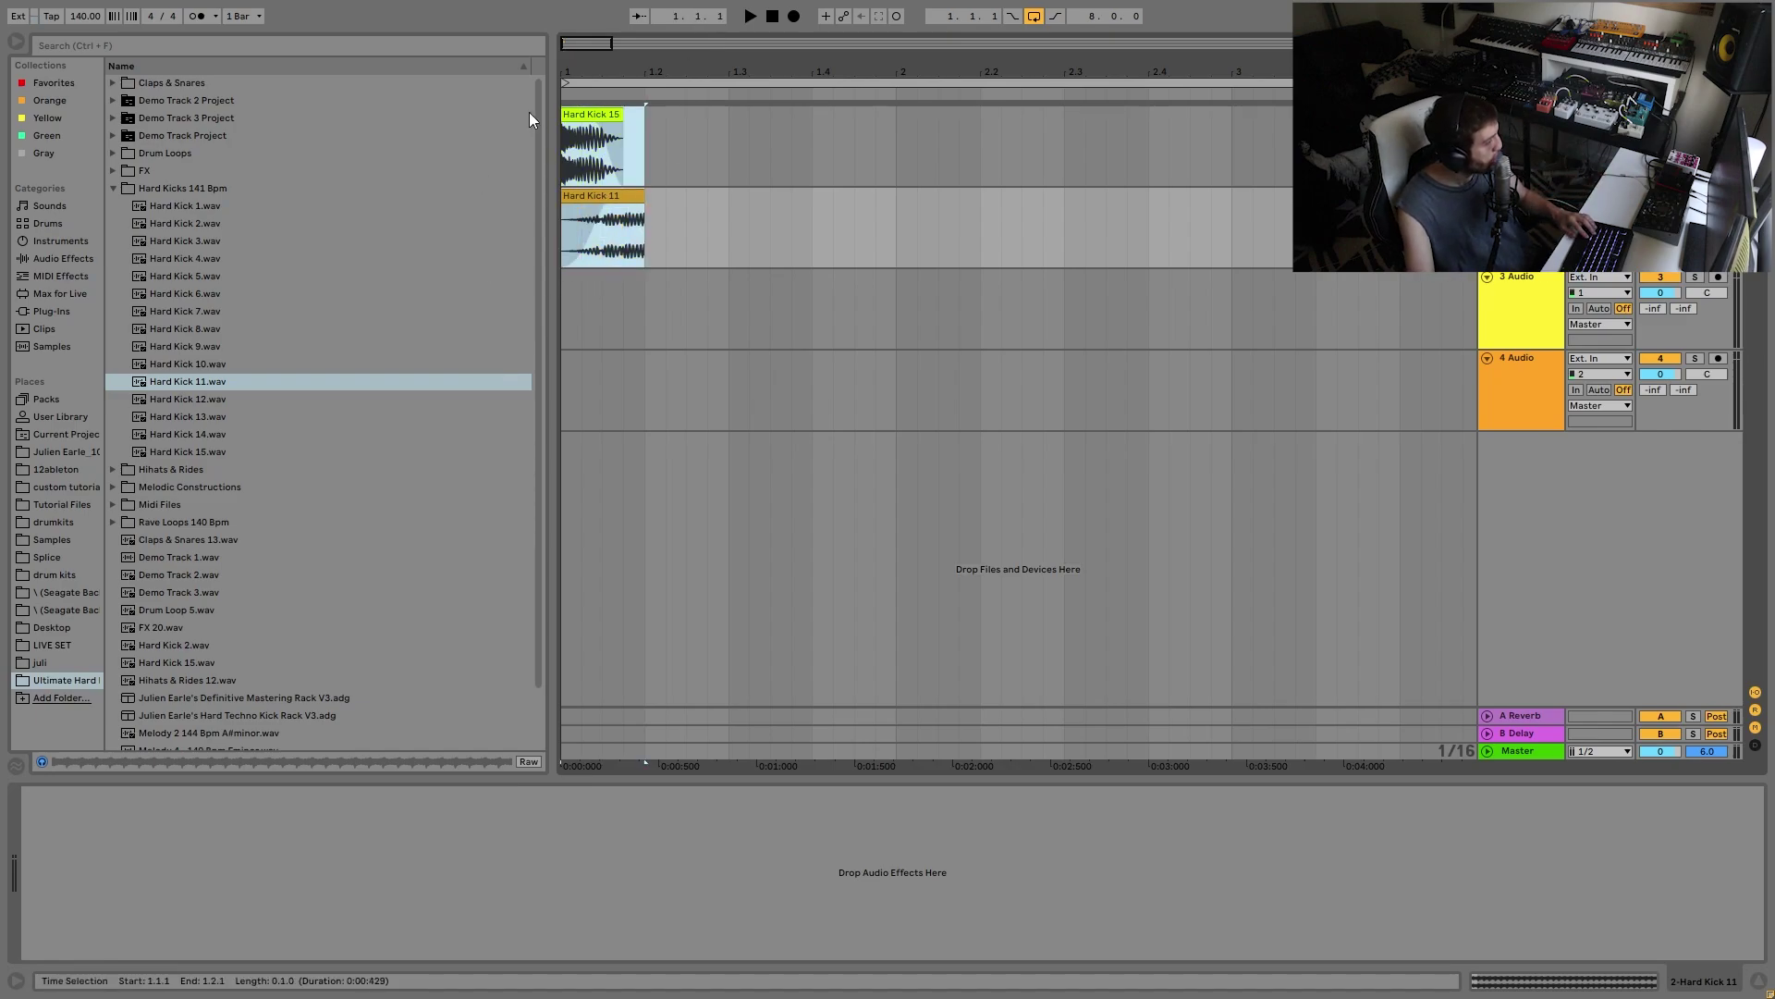
pyautogui.hotkey('ctrl', 'd')
pyautogui.hotkey('ctrl', 'd')
pyautogui.hotkey('ctrl', 'd')
pyautogui.click(610, 220)
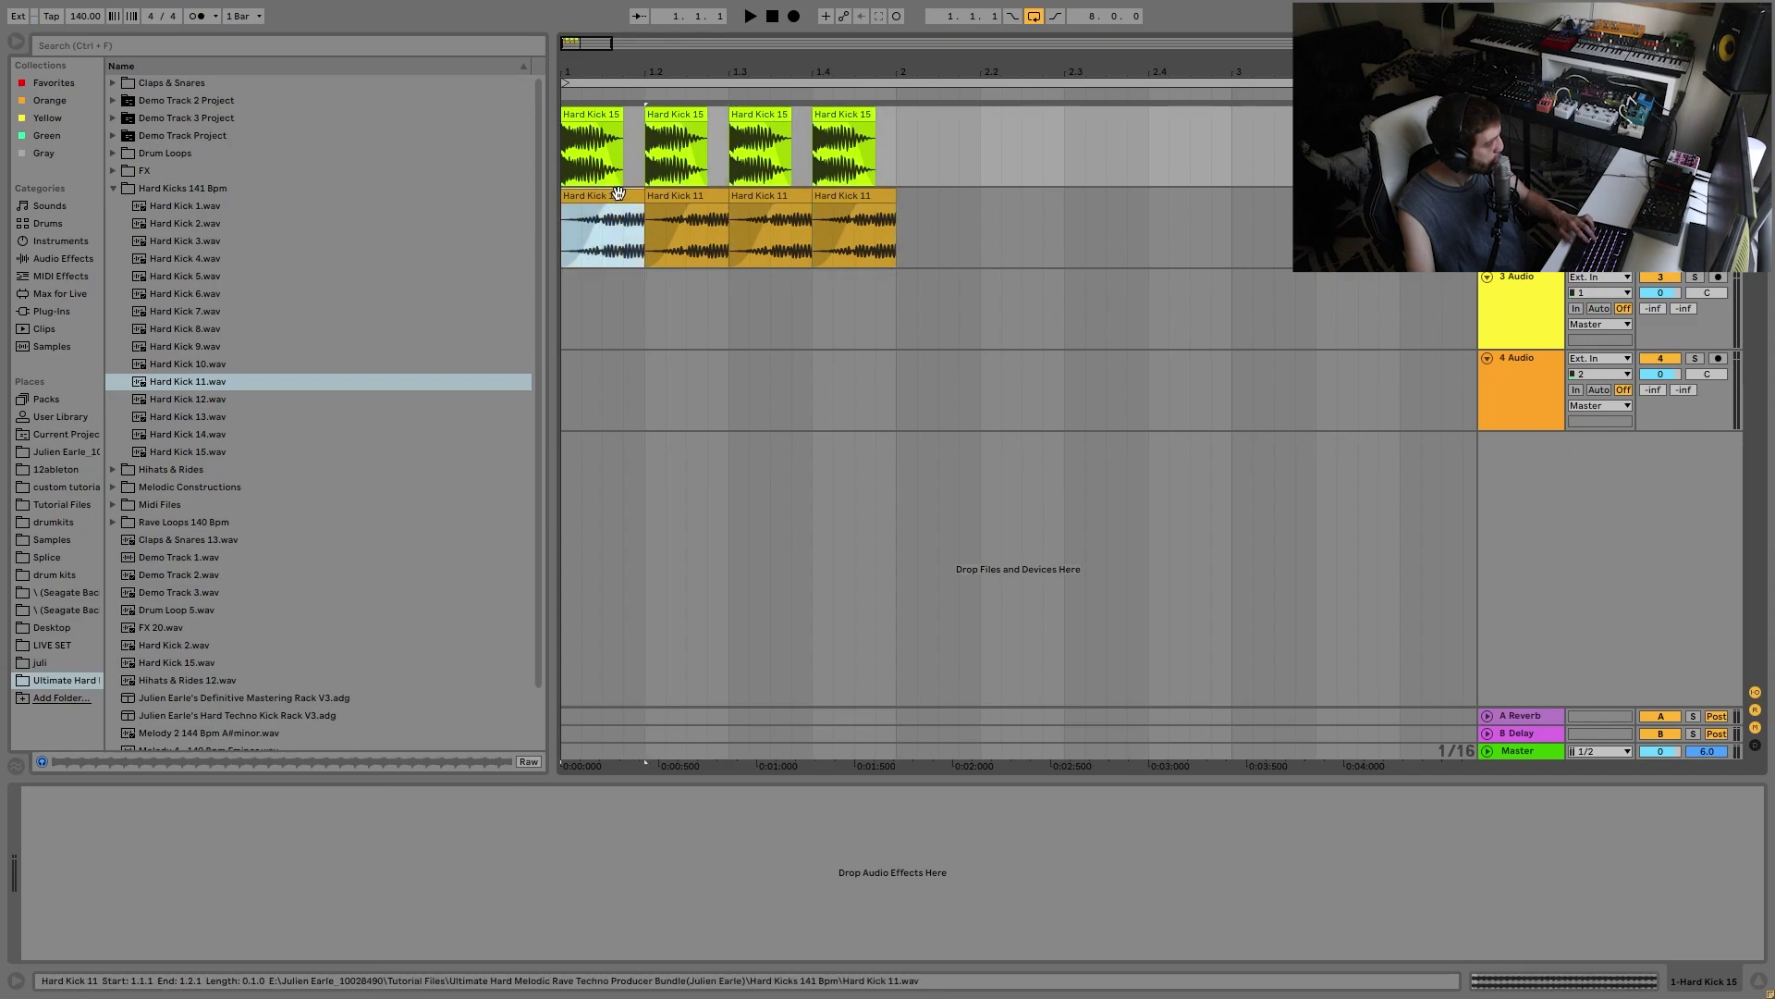
pyautogui.press('space')
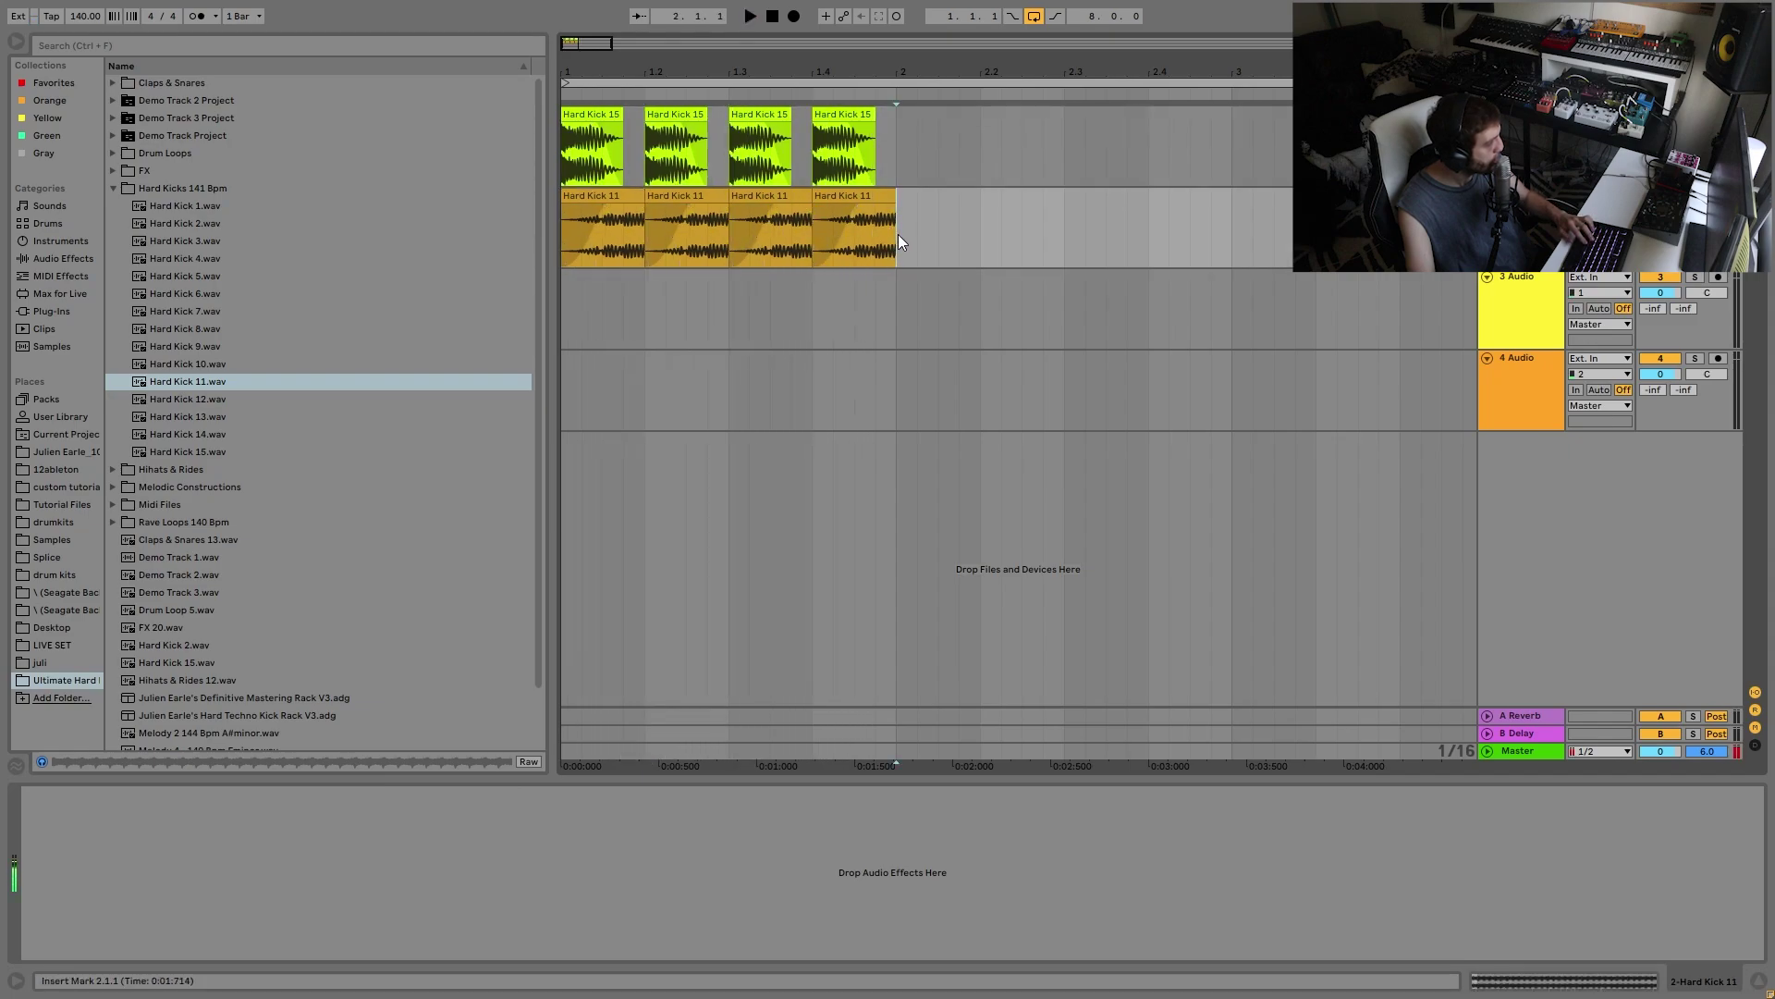
# Step: Duplicate the one-bar pattern of both kick tracks seven times so it fills 1.1.1 to 9.1.1
pyautogui.moveTo(897, 235); pyautogui.dragTo(522, 111)
pyautogui.press('space')
pyautogui.moveTo(625, 65); pyautogui.dragTo(625, 24)
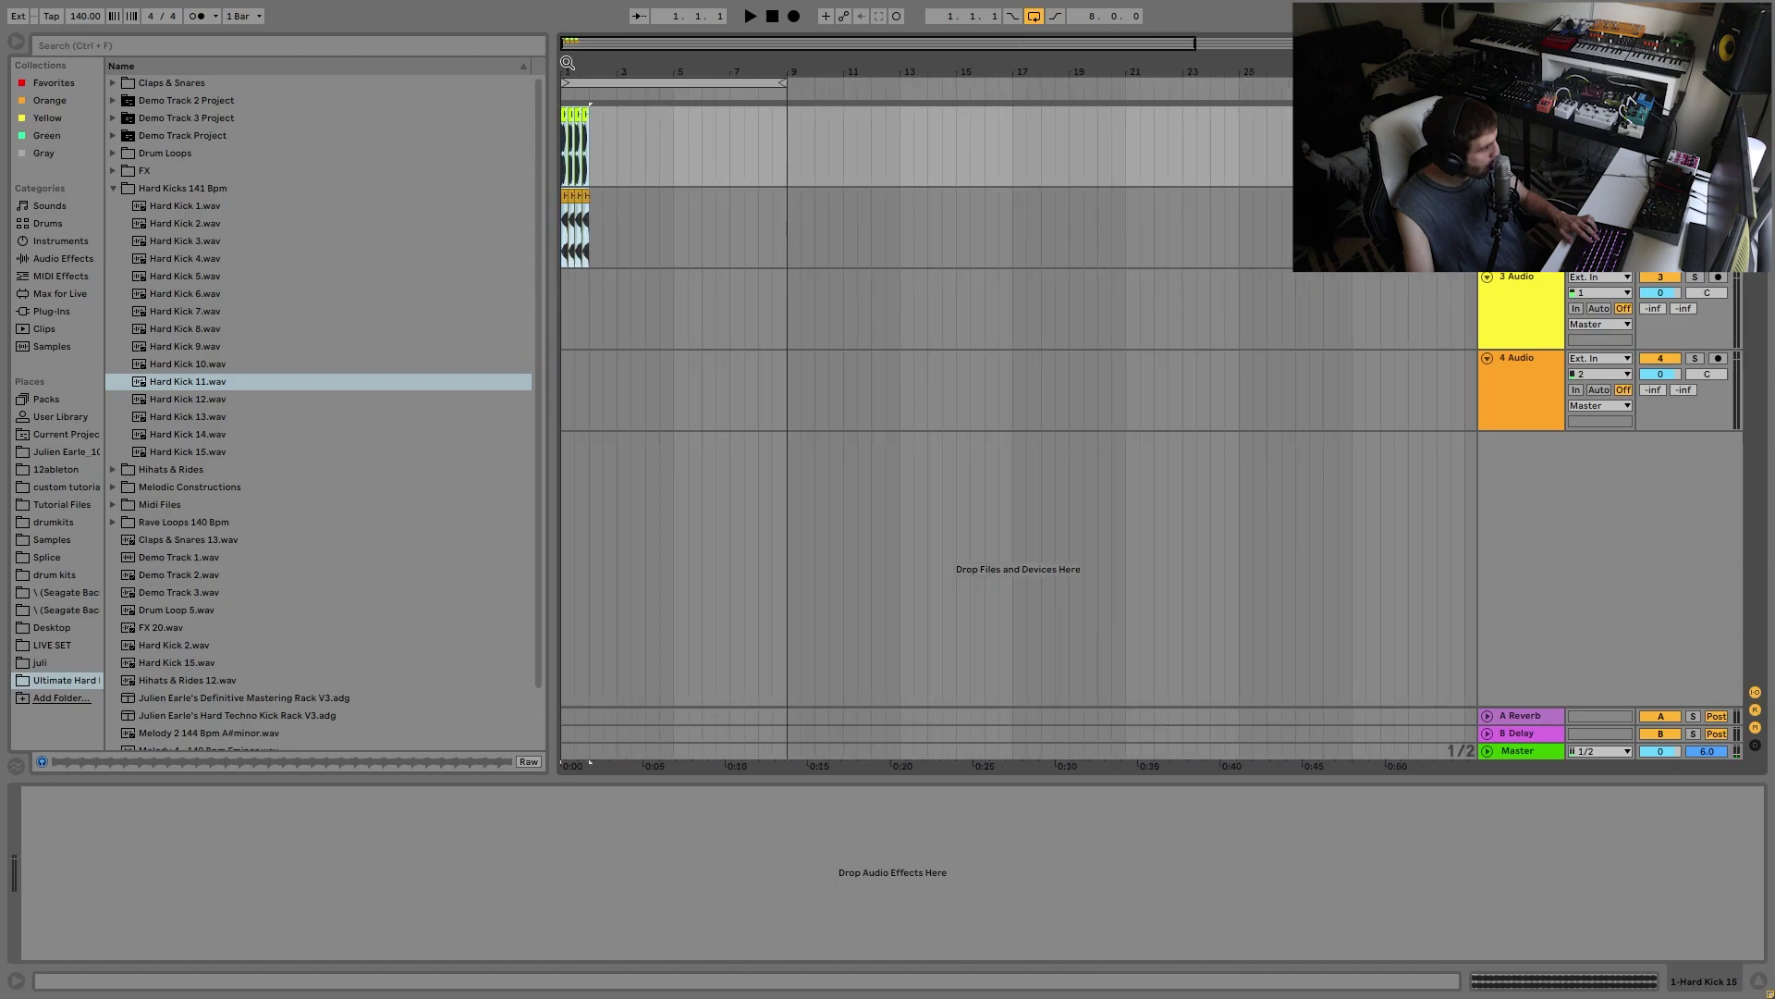
pyautogui.hotkey('ctrl', 'd')
pyautogui.hotkey('ctrl', 'd')
pyautogui.hotkey('ctrl', 'd')
pyautogui.hotkey('ctrl', 'd')
pyautogui.hotkey('ctrl', 'd')
pyautogui.hotkey('ctrl', 'd')
pyautogui.hotkey('ctrl', 'd')
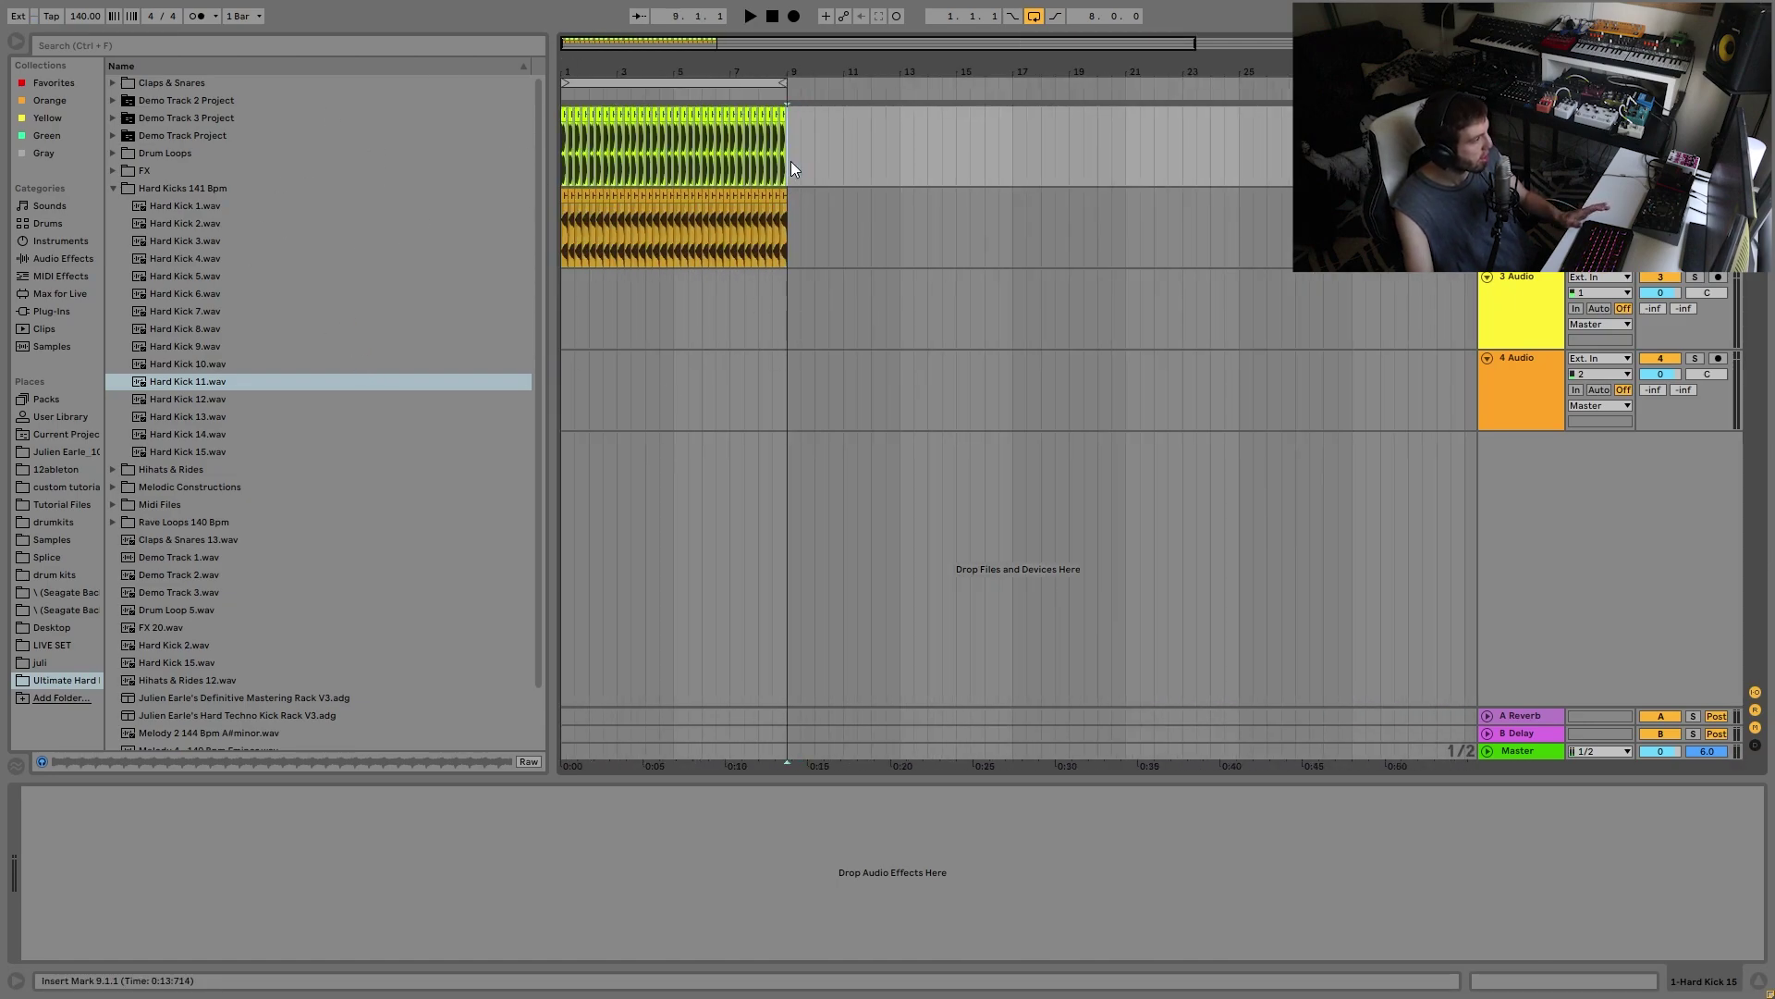
pyautogui.hotkey('ctrl', 'a')
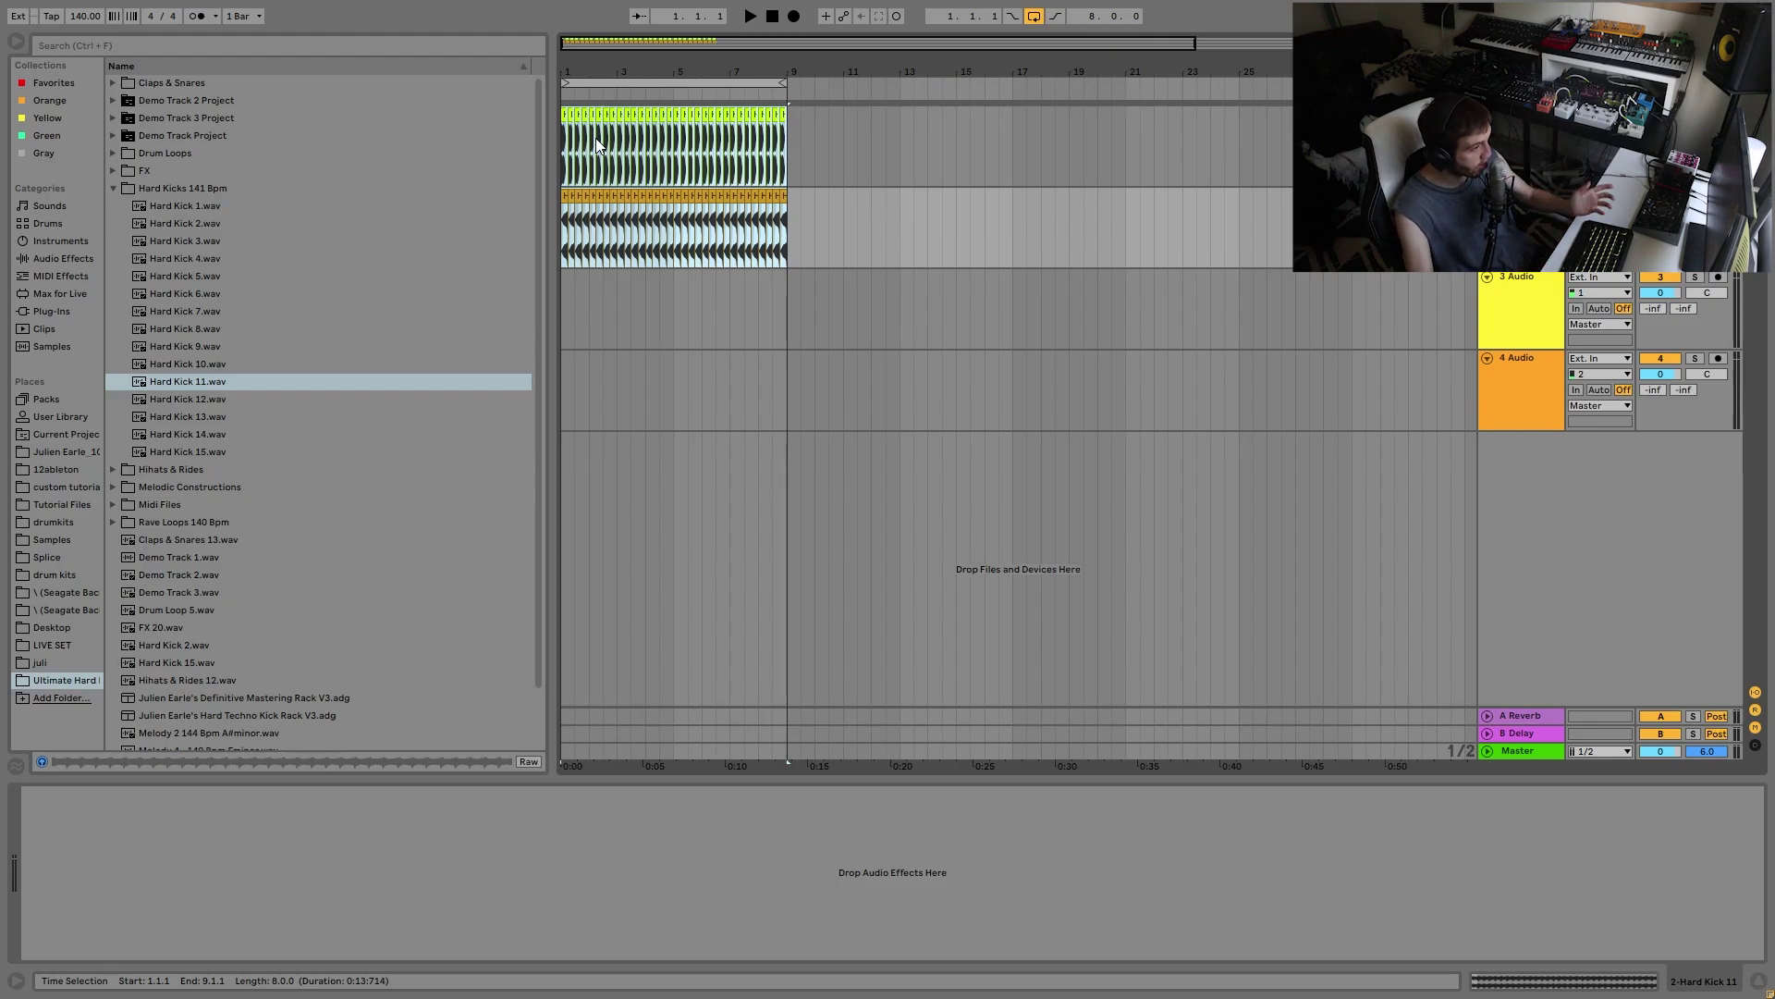
# Step: Play the layered kicks and set the volume of all the audio tracks to -3.0 dB
pyautogui.press('space')
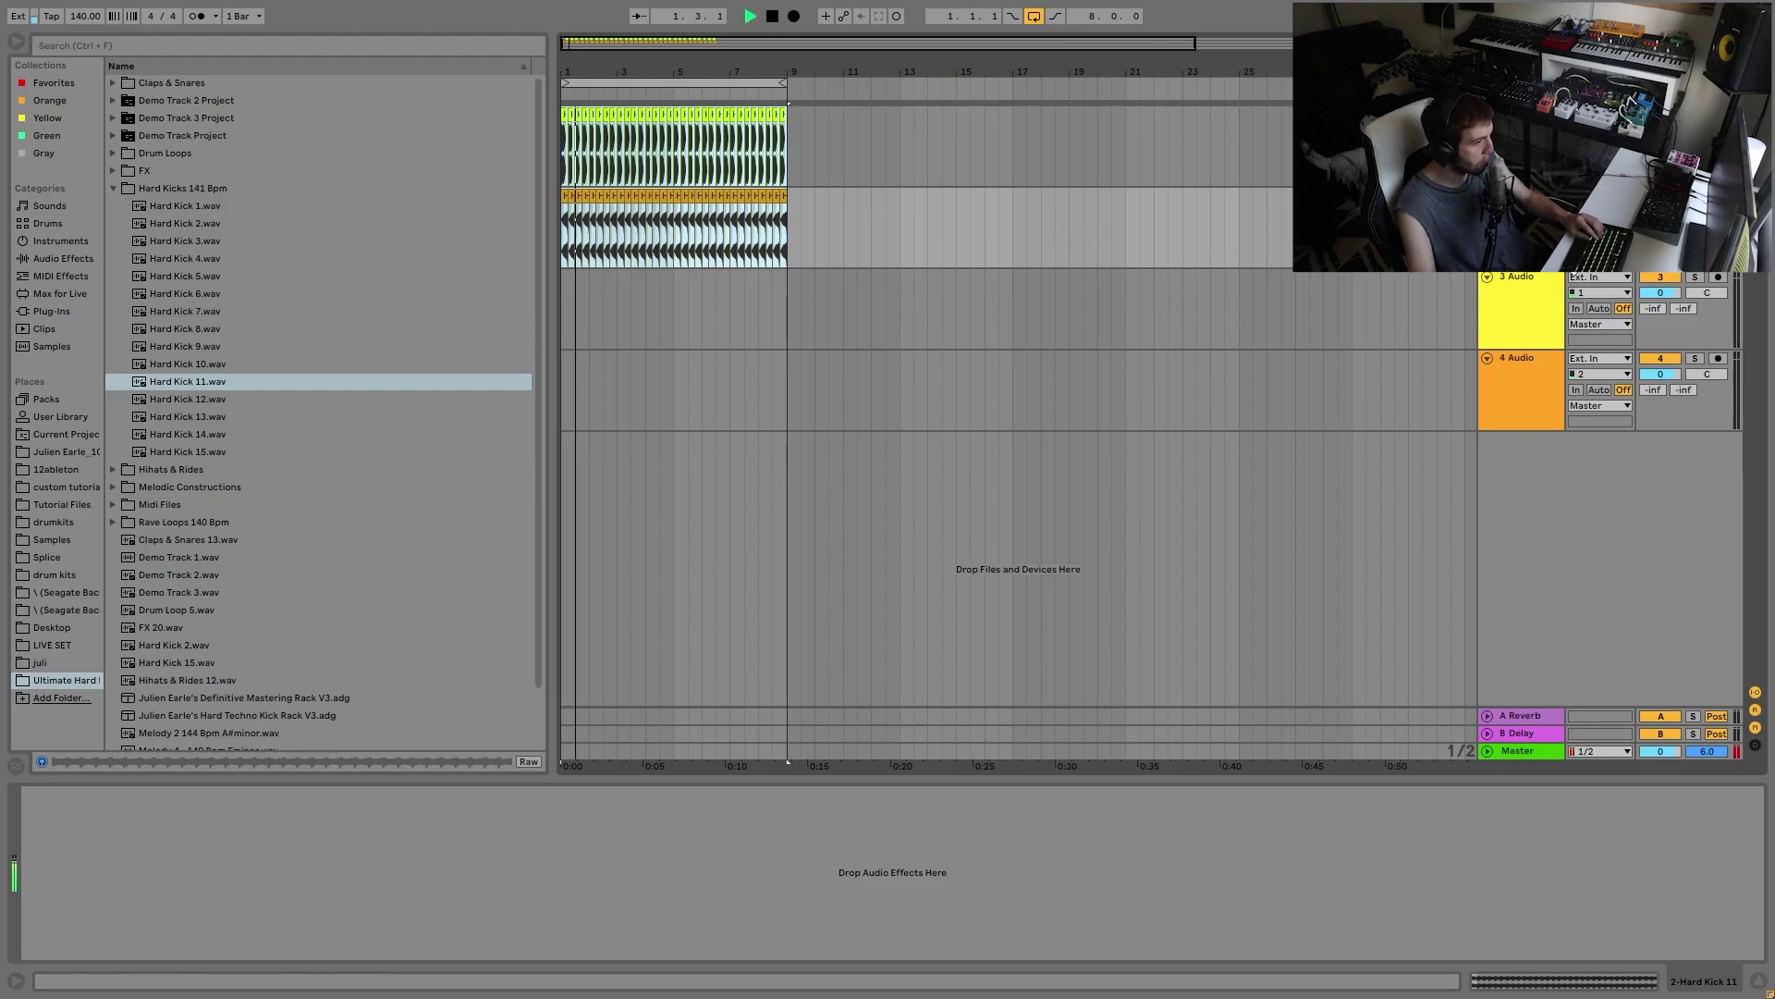
pyautogui.hotkey('ctrl', 'a')
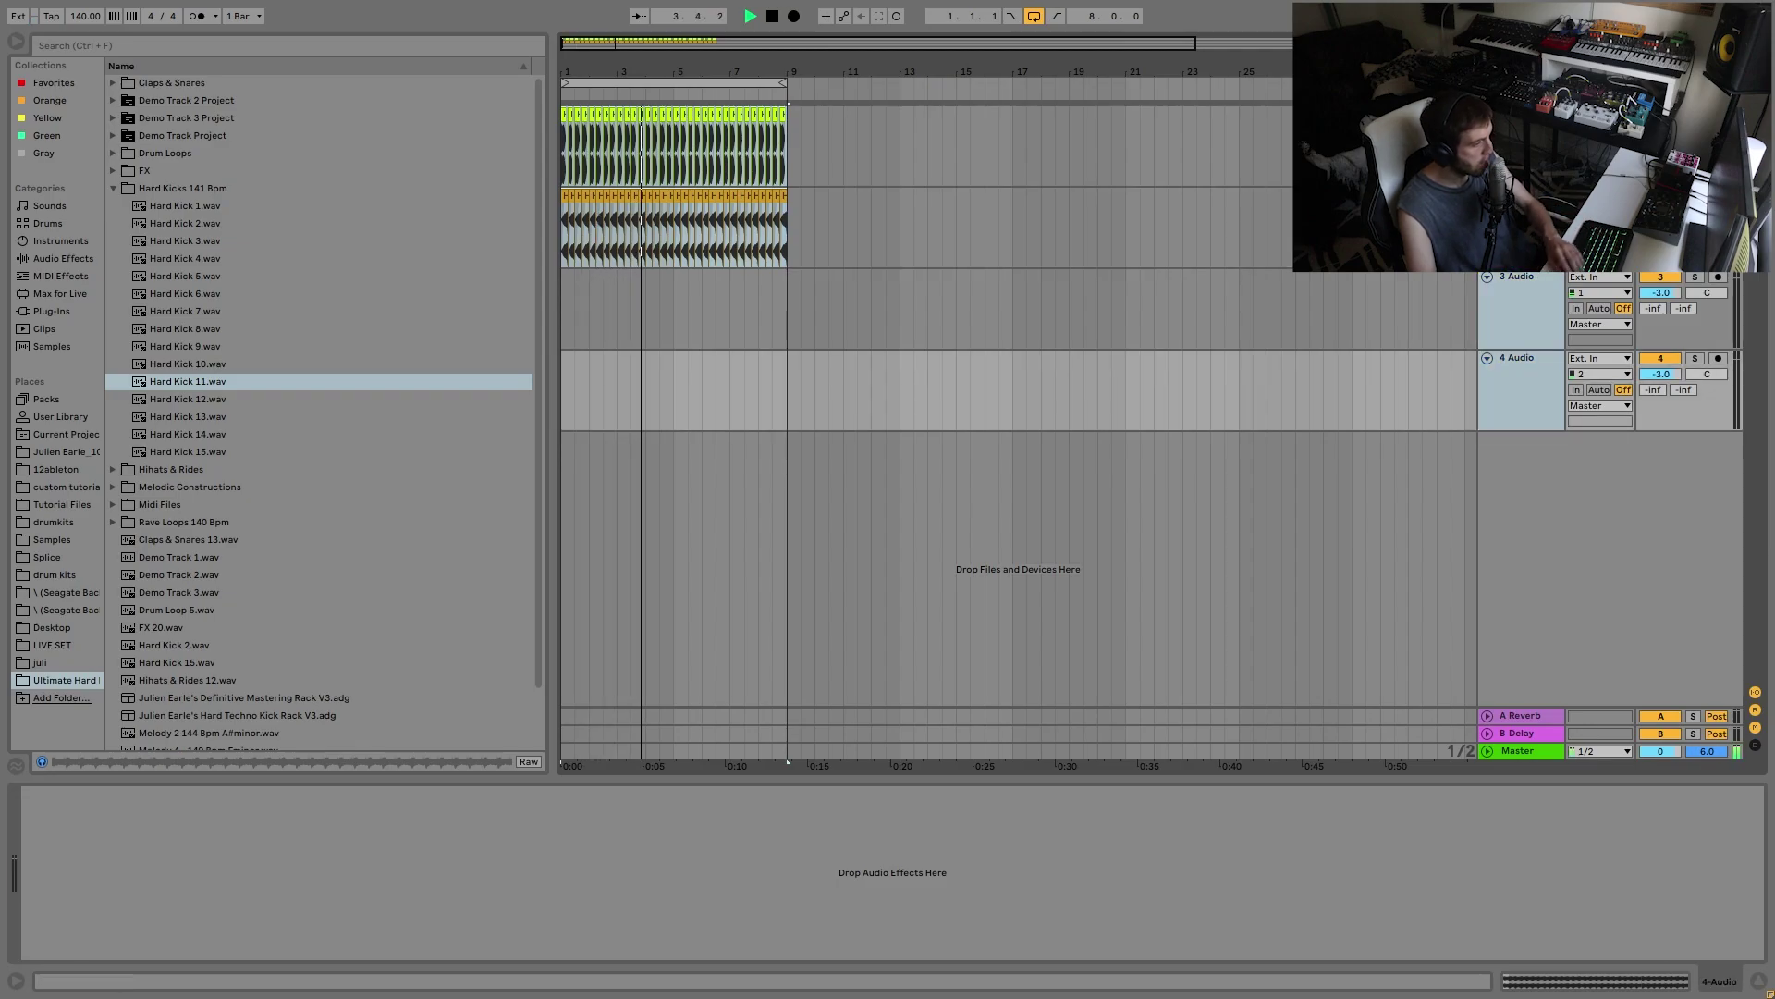
pyautogui.click(1521, 129)
pyautogui.press('space')
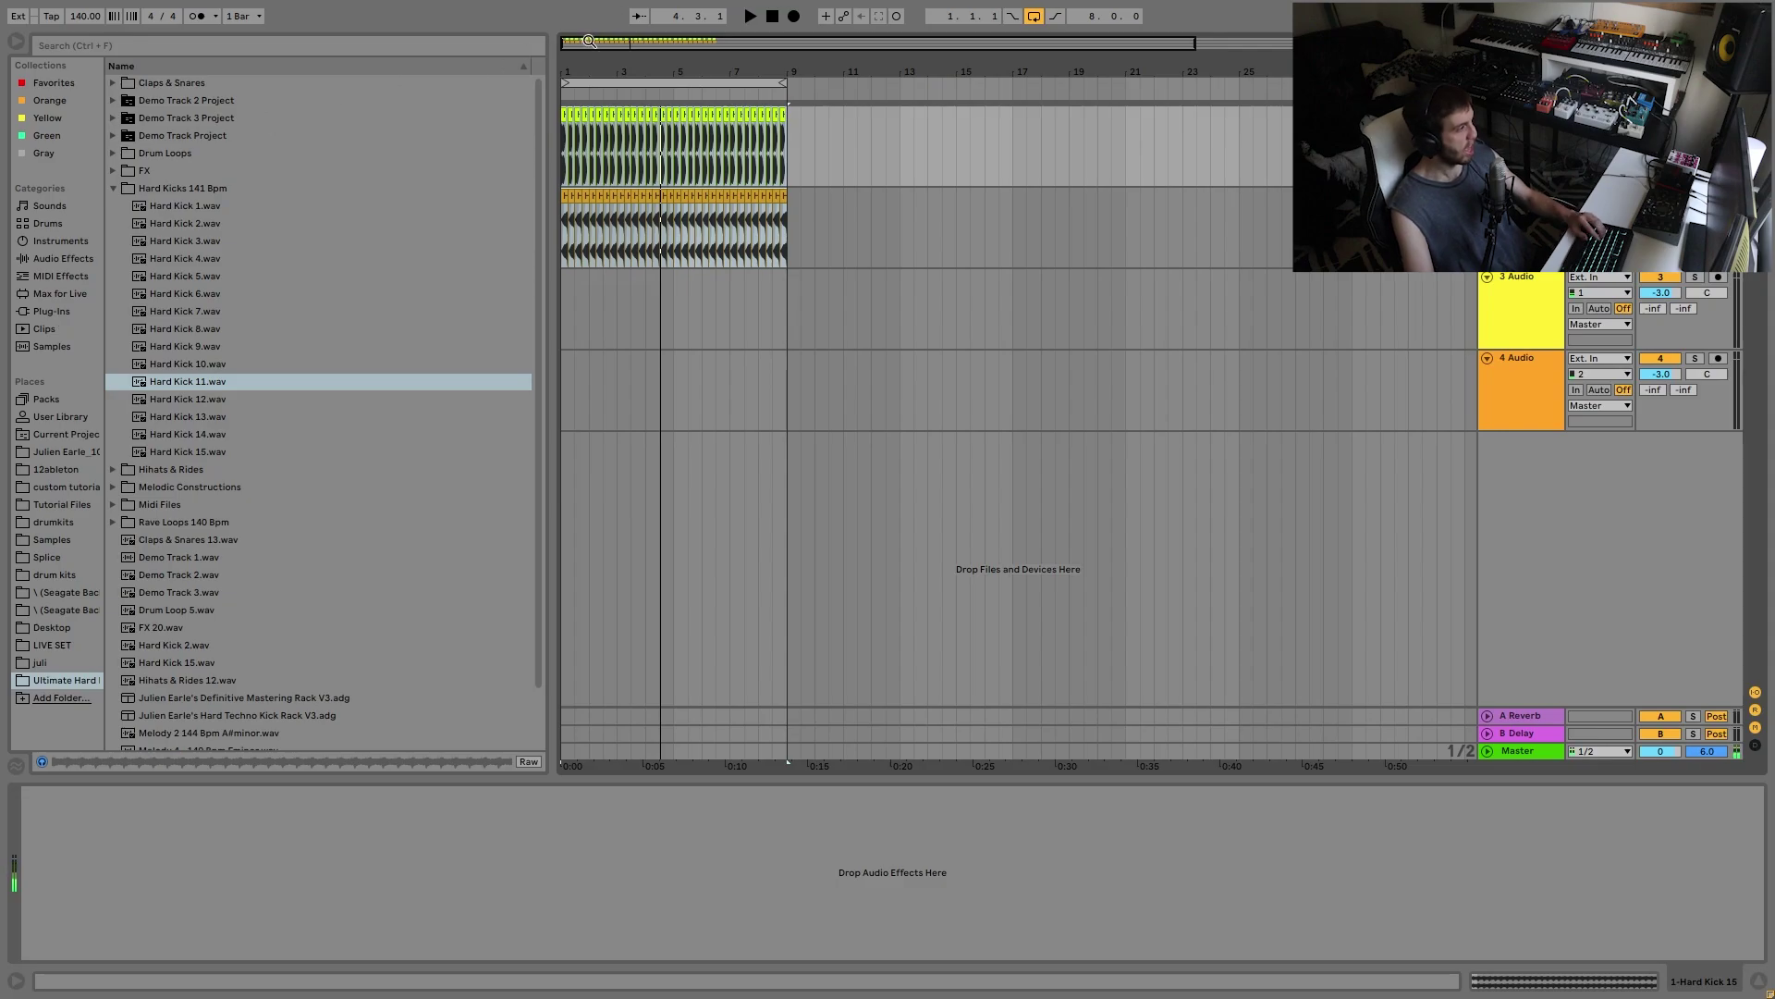
# Step: Try shortening the first Hard Kick 15 clip to just under half a beat and extending the first Hard Kick 11 fade-in to its clip end
pyautogui.moveTo(573, 78); pyautogui.dragTo(653, 166)
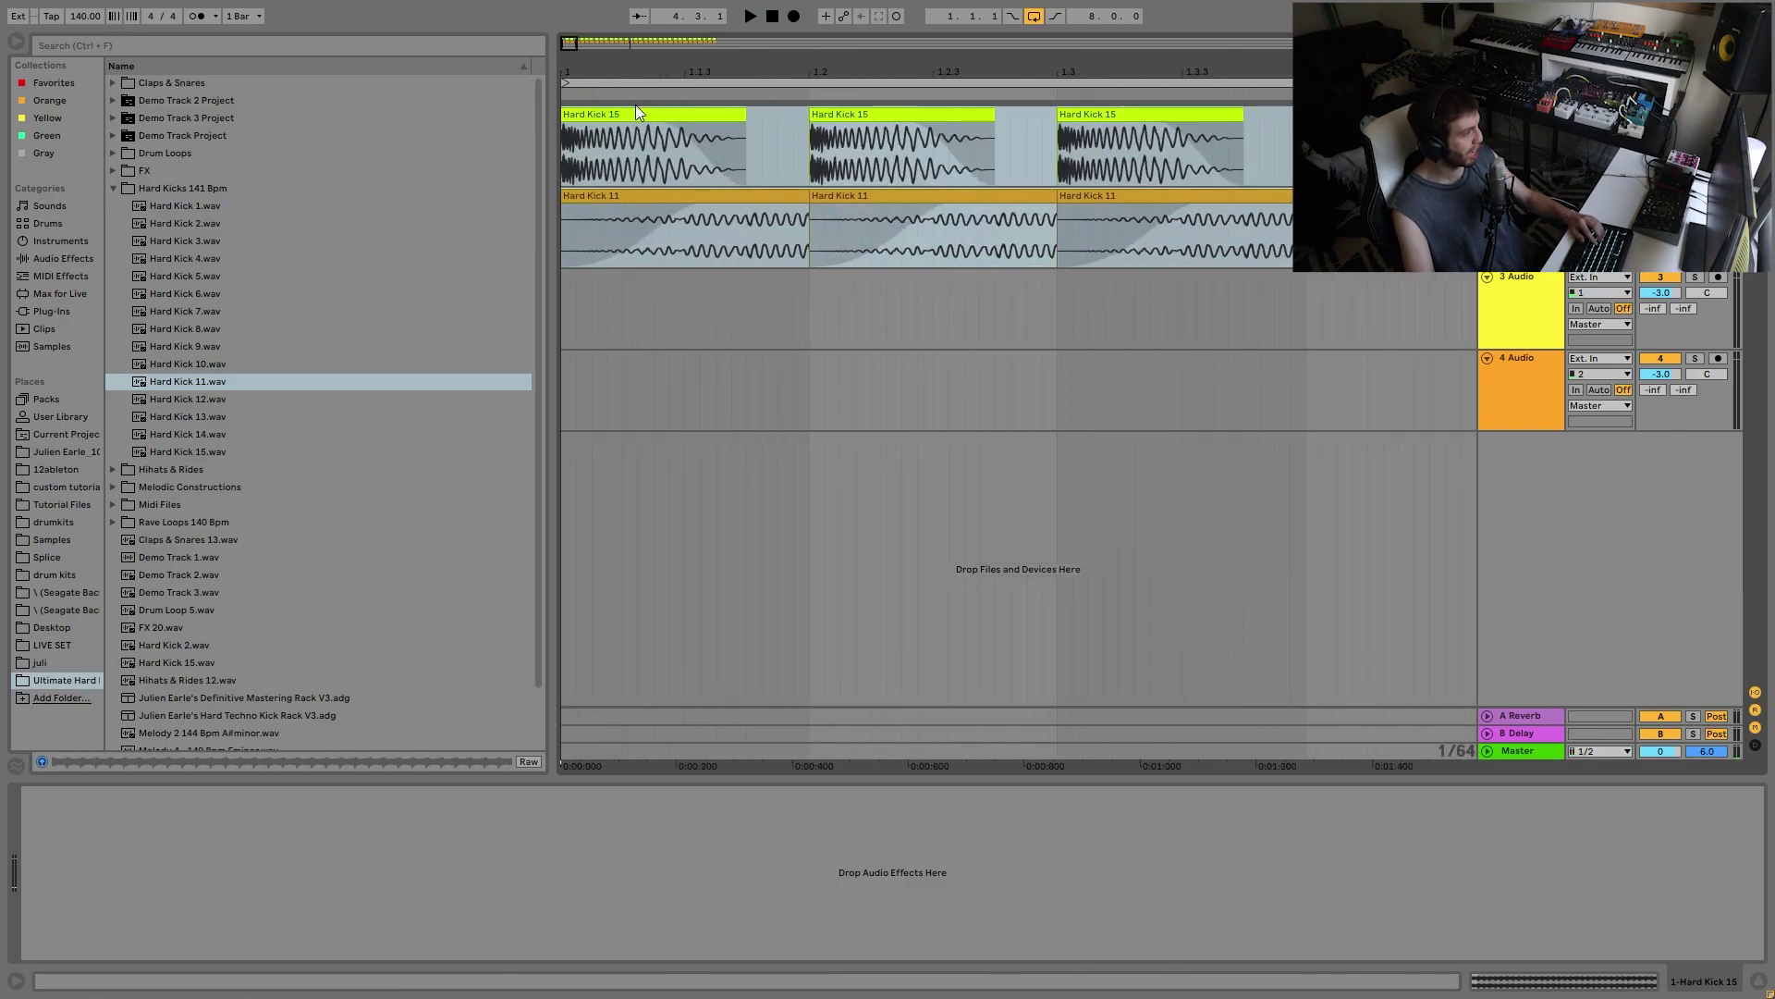
pyautogui.click(663, 107)
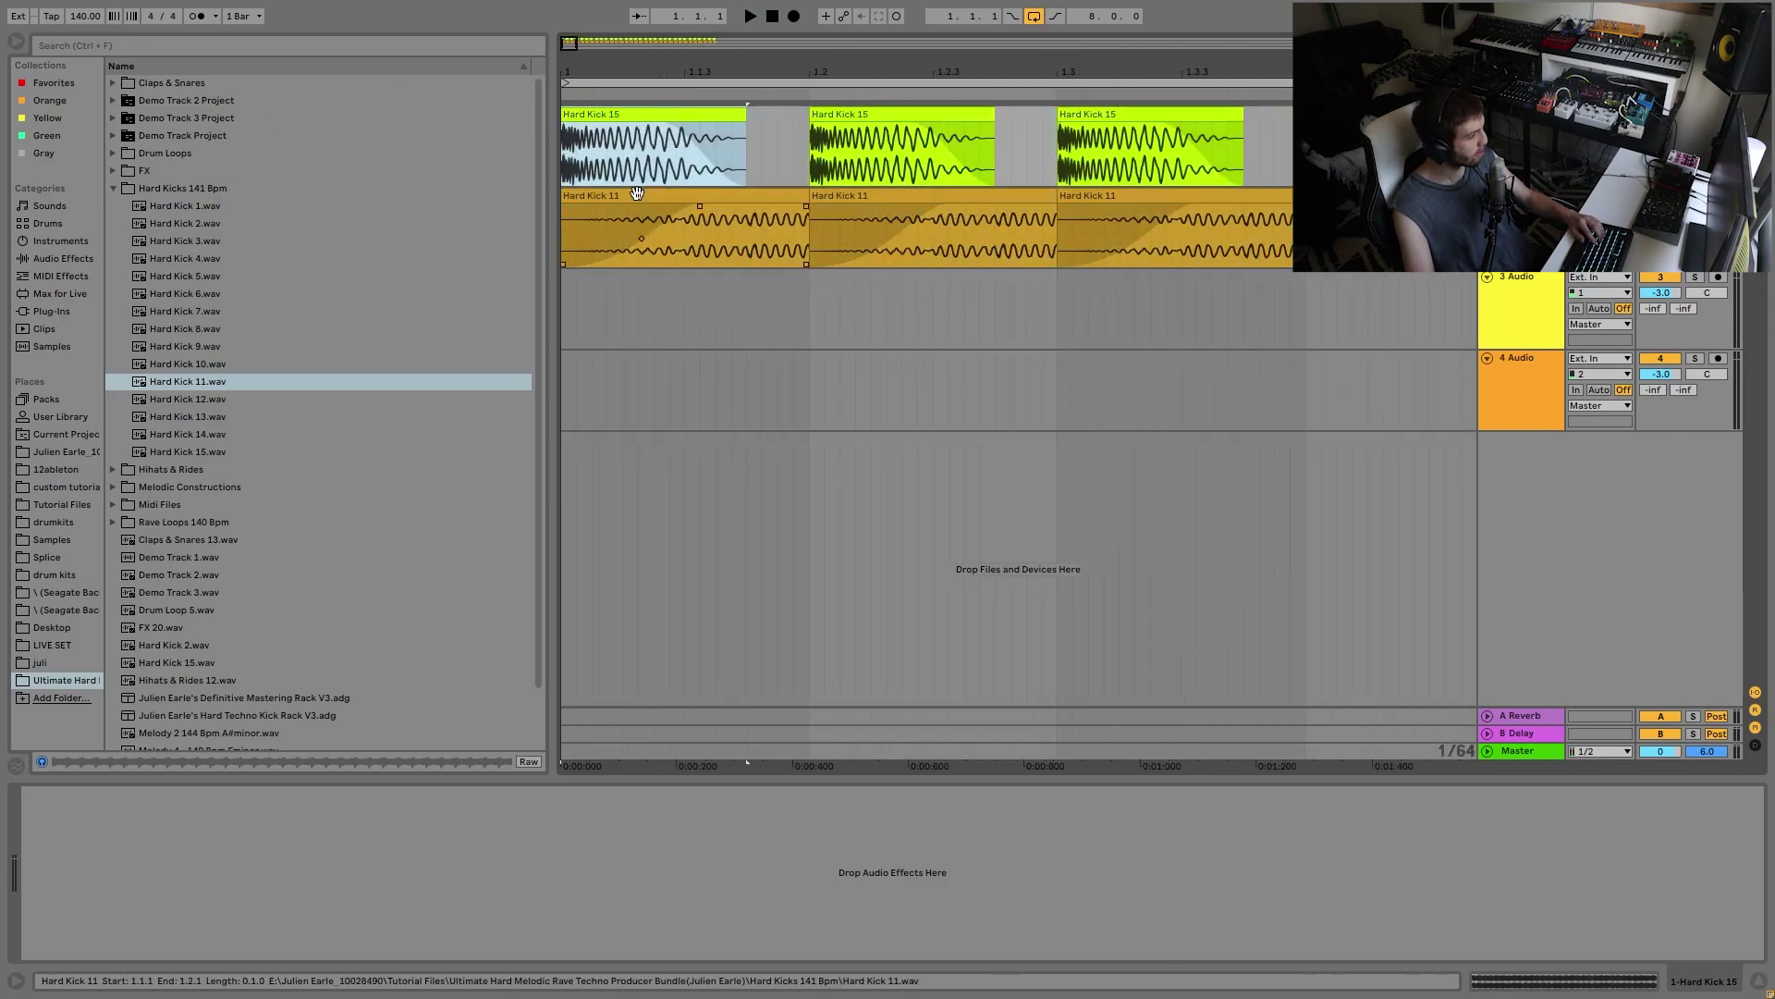
pyautogui.click(662, 228)
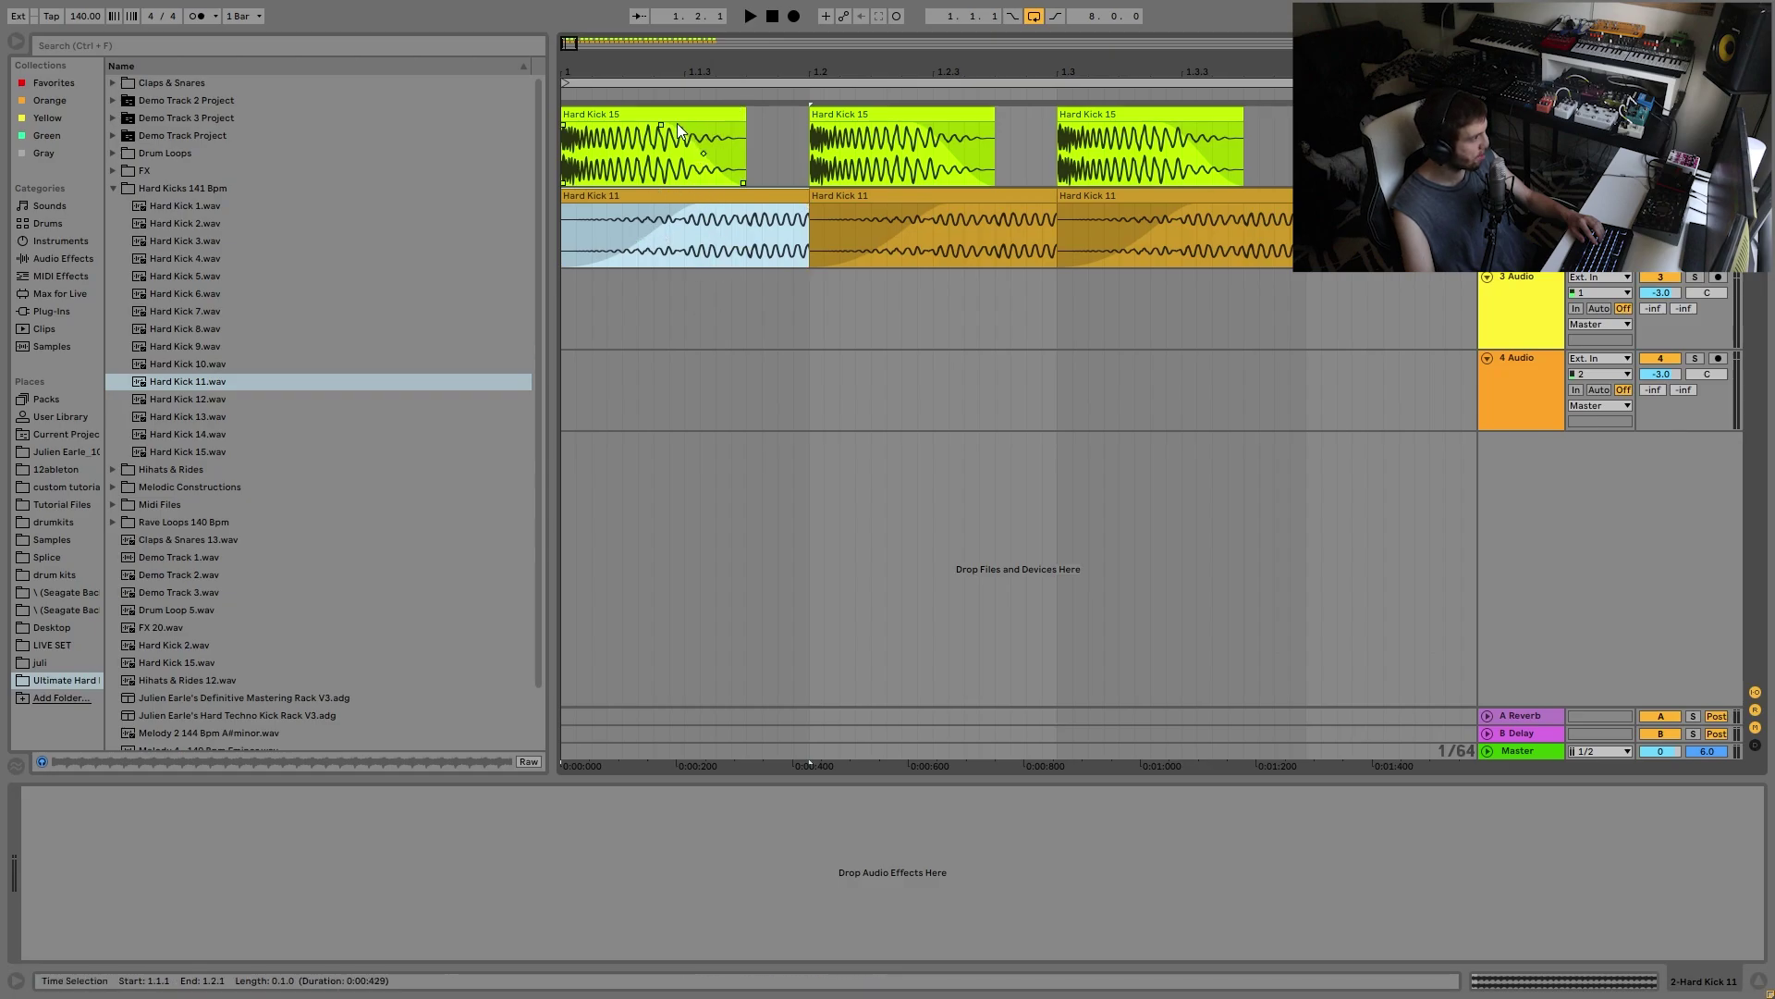
pyautogui.moveTo(744, 118); pyautogui.dragTo(670, 118)
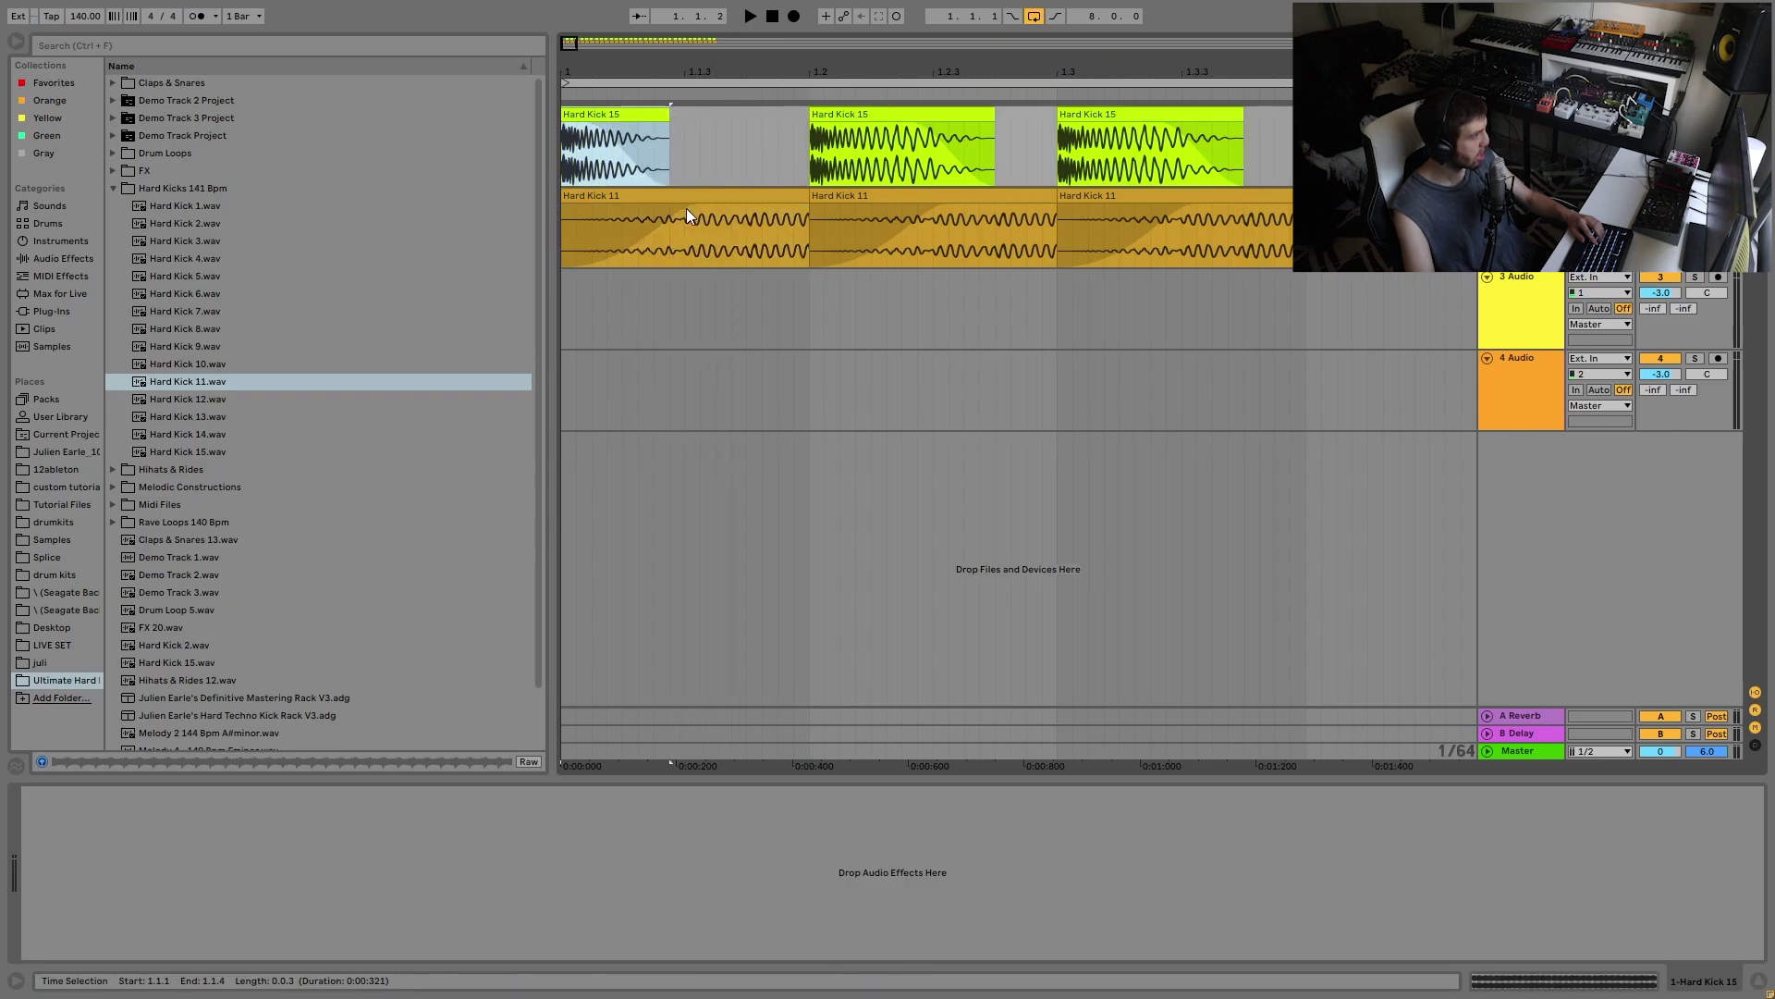
pyautogui.moveTo(761, 223); pyautogui.dragTo(804, 208)
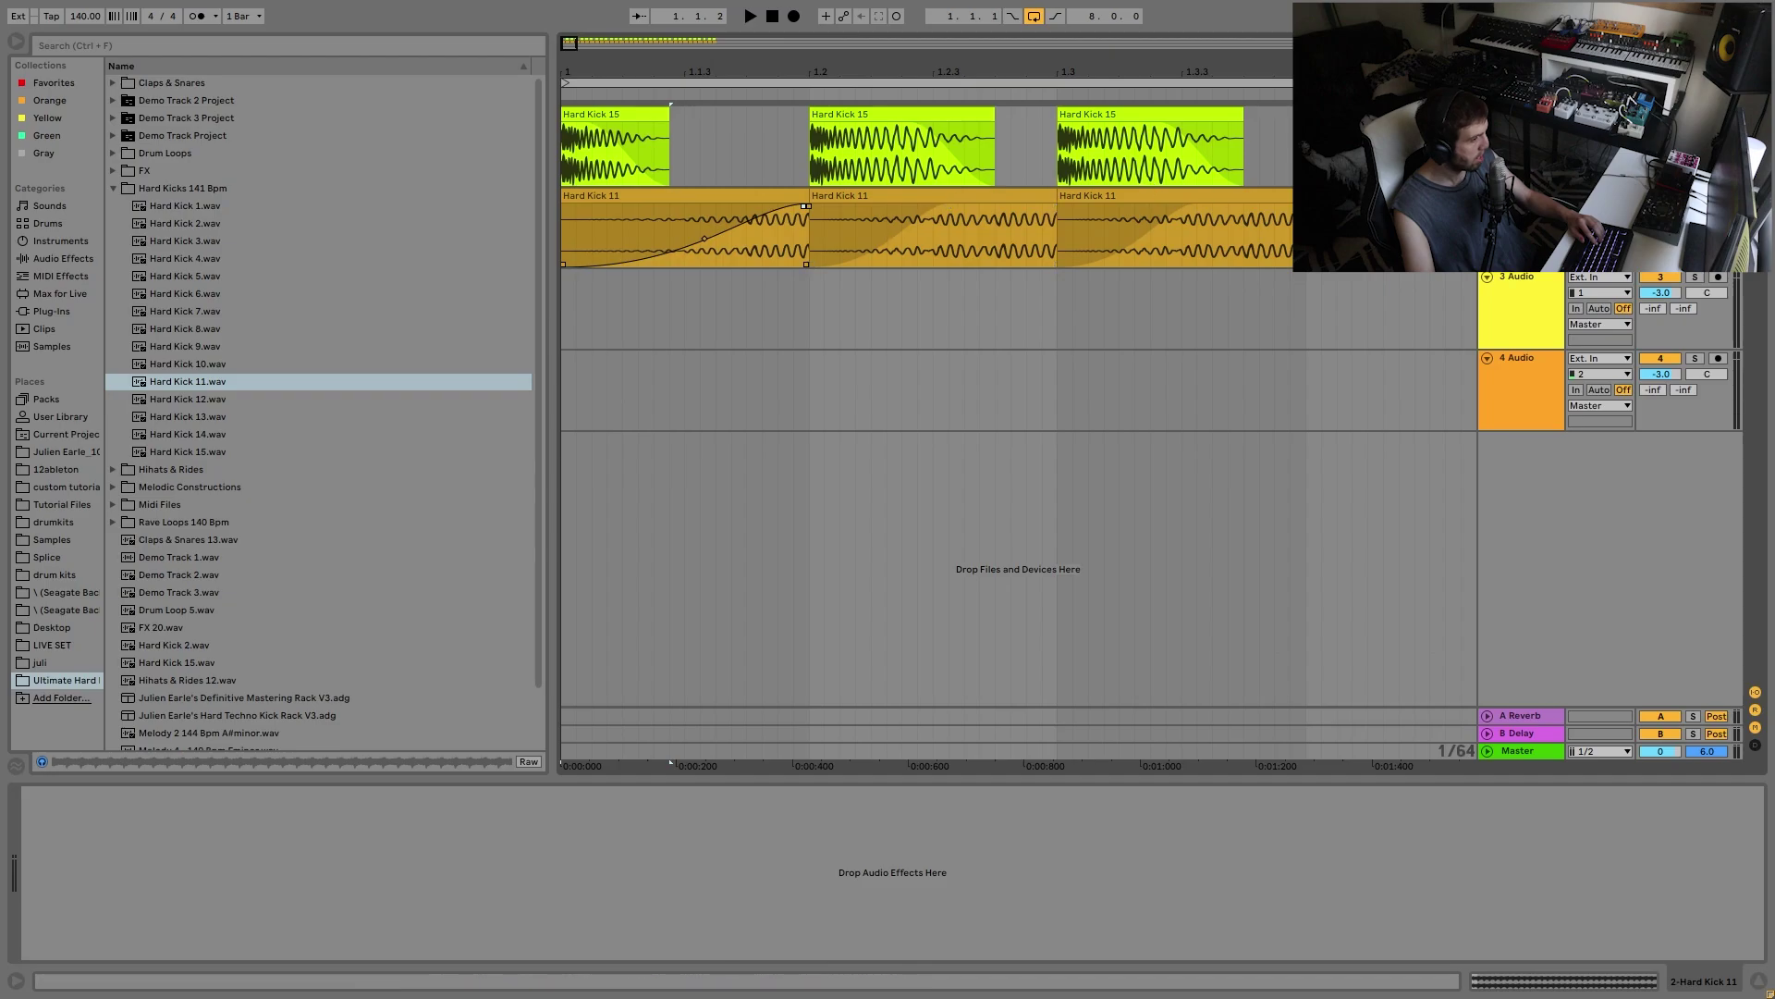
# Step: Loop the first beat and compare its sound with the second beat by moving the one-beat loop to 1.2.1 and back
pyautogui.click(1521, 114)
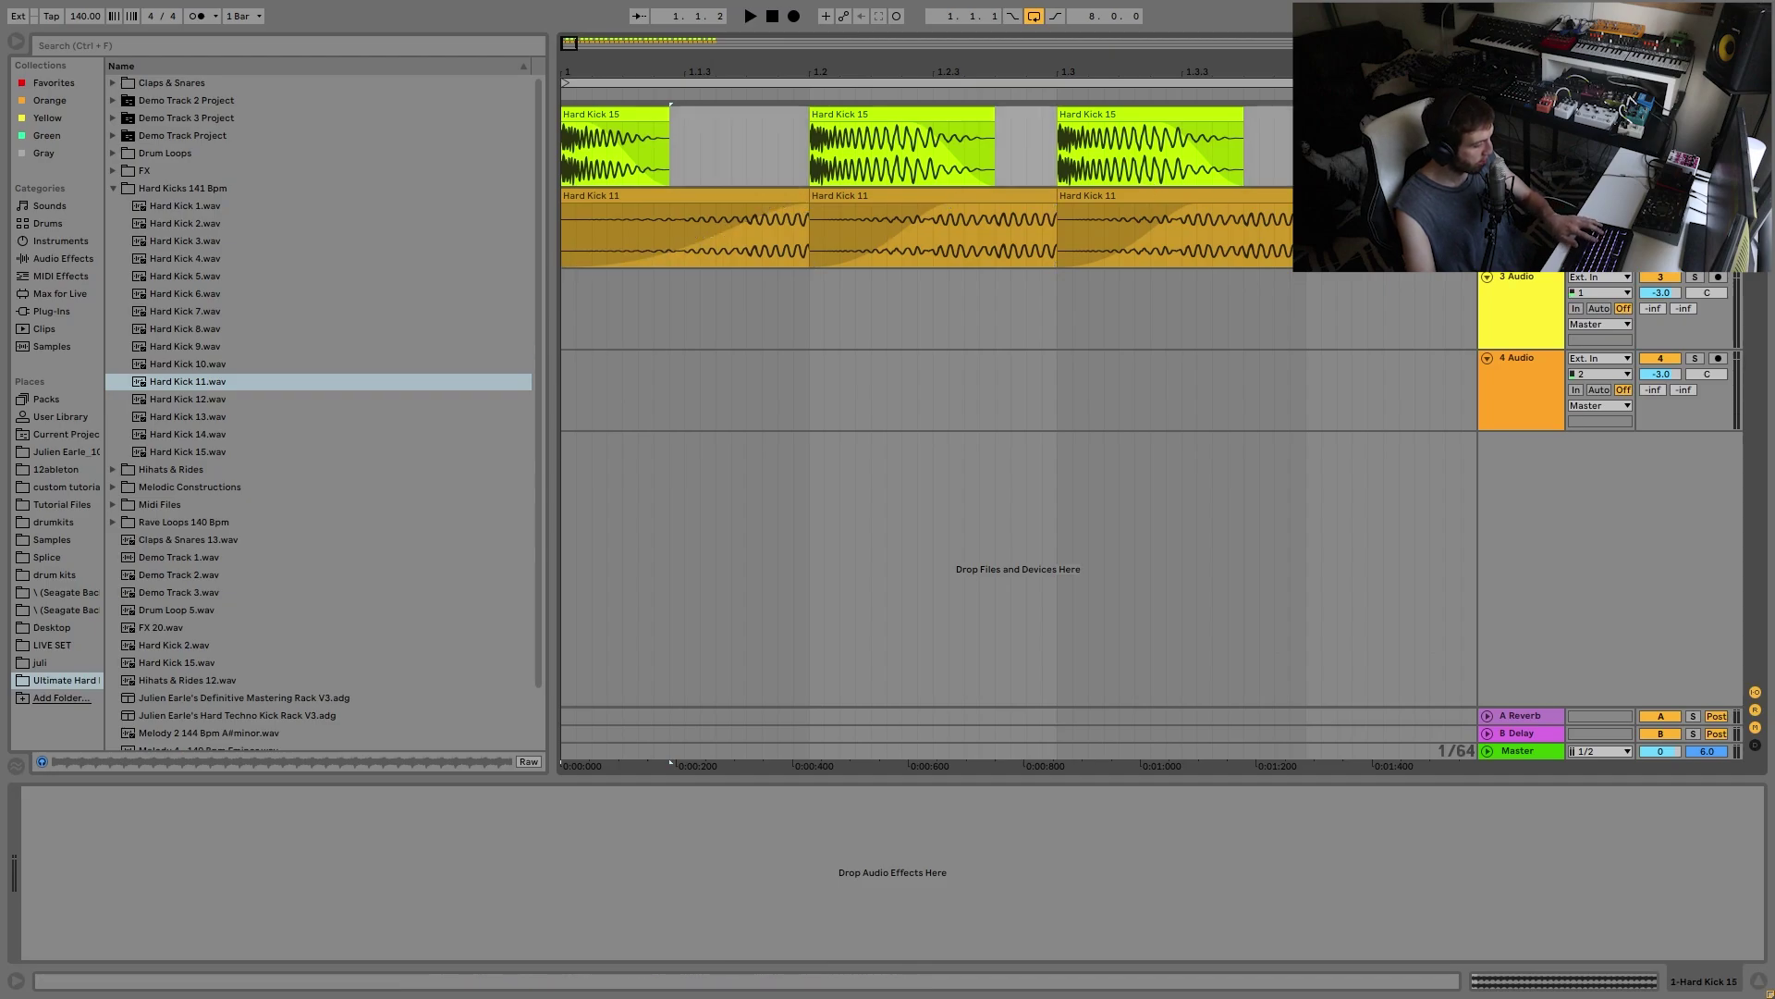
pyautogui.moveTo(805, 163); pyautogui.dragTo(324, 174)
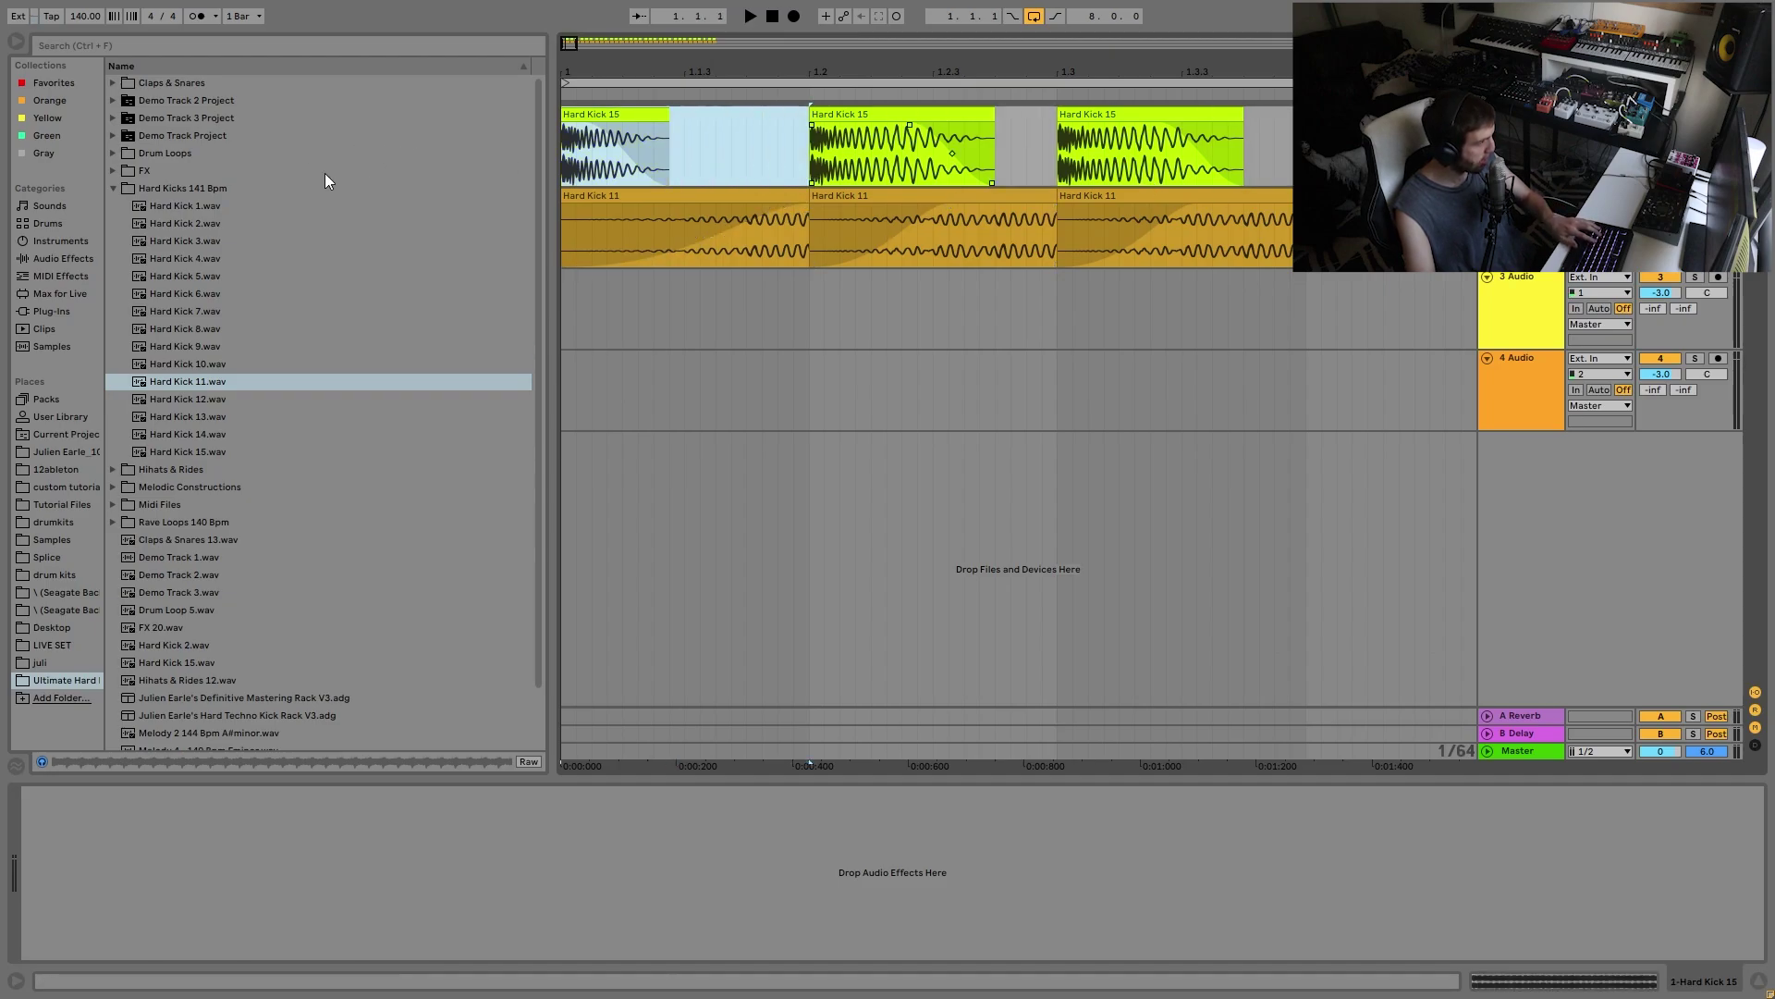
pyautogui.hotkey('ctrl', 'l')
pyautogui.press('space')
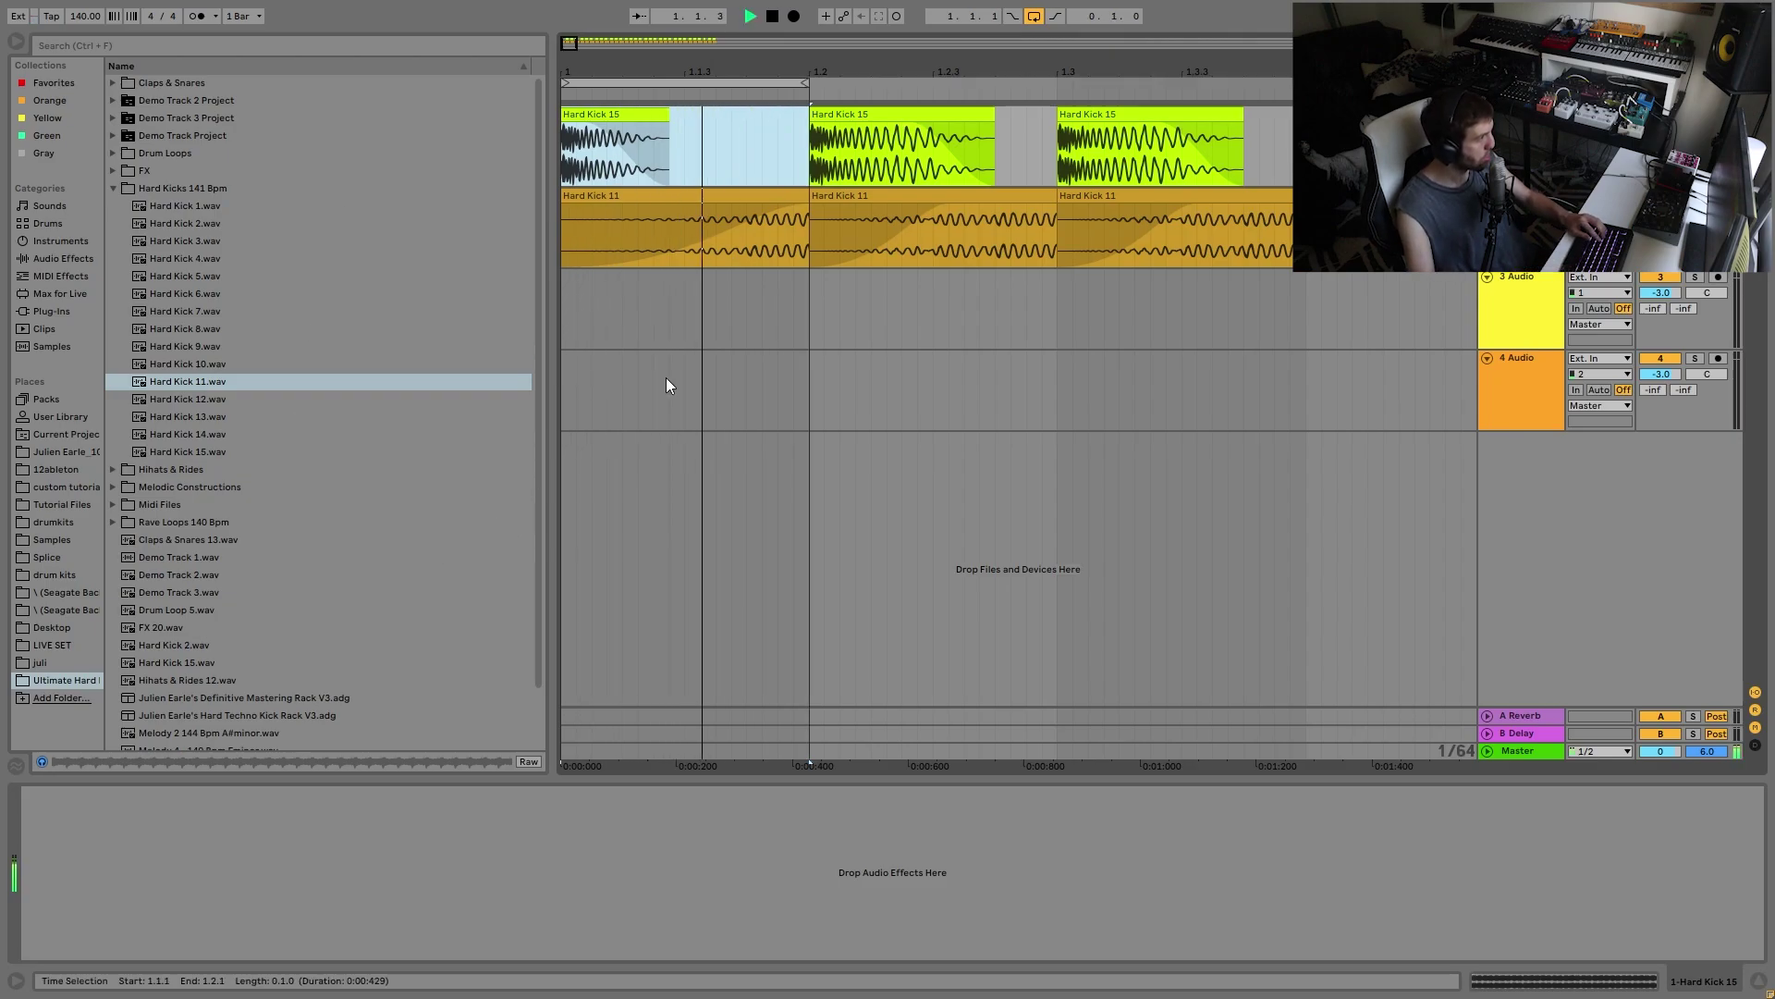
pyautogui.press('space')
pyautogui.moveTo(729, 90); pyautogui.dragTo(926, 101)
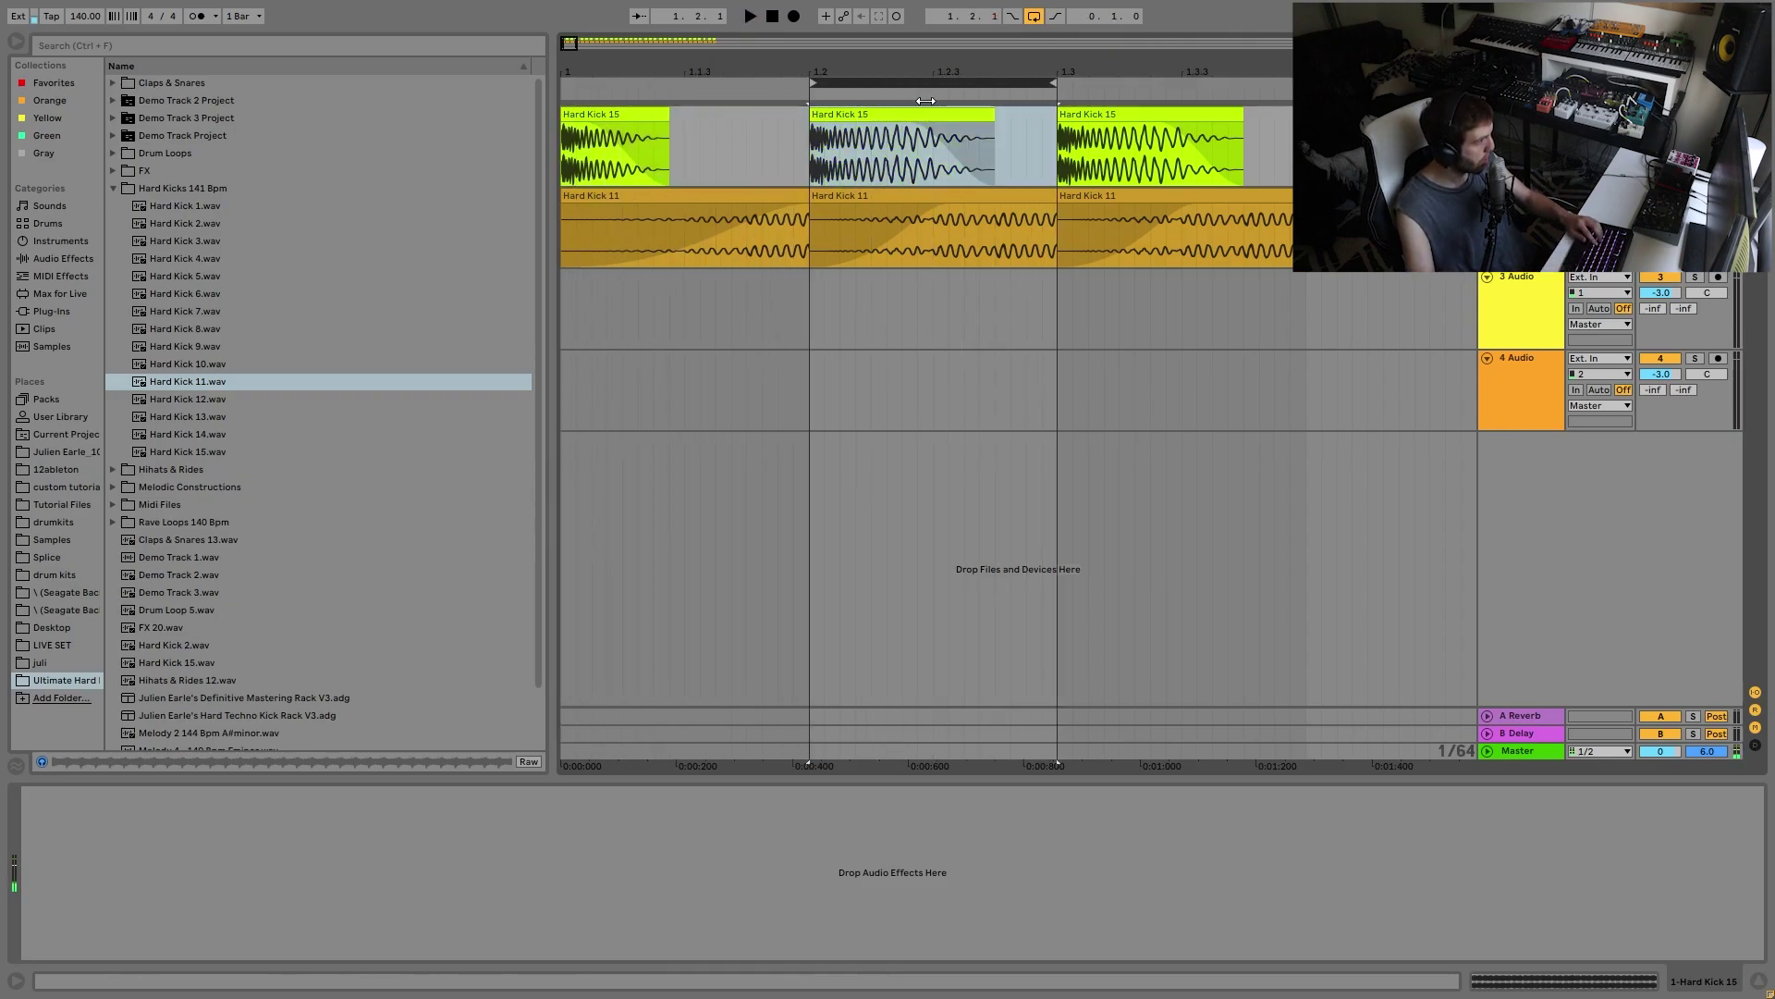
pyautogui.press('space')
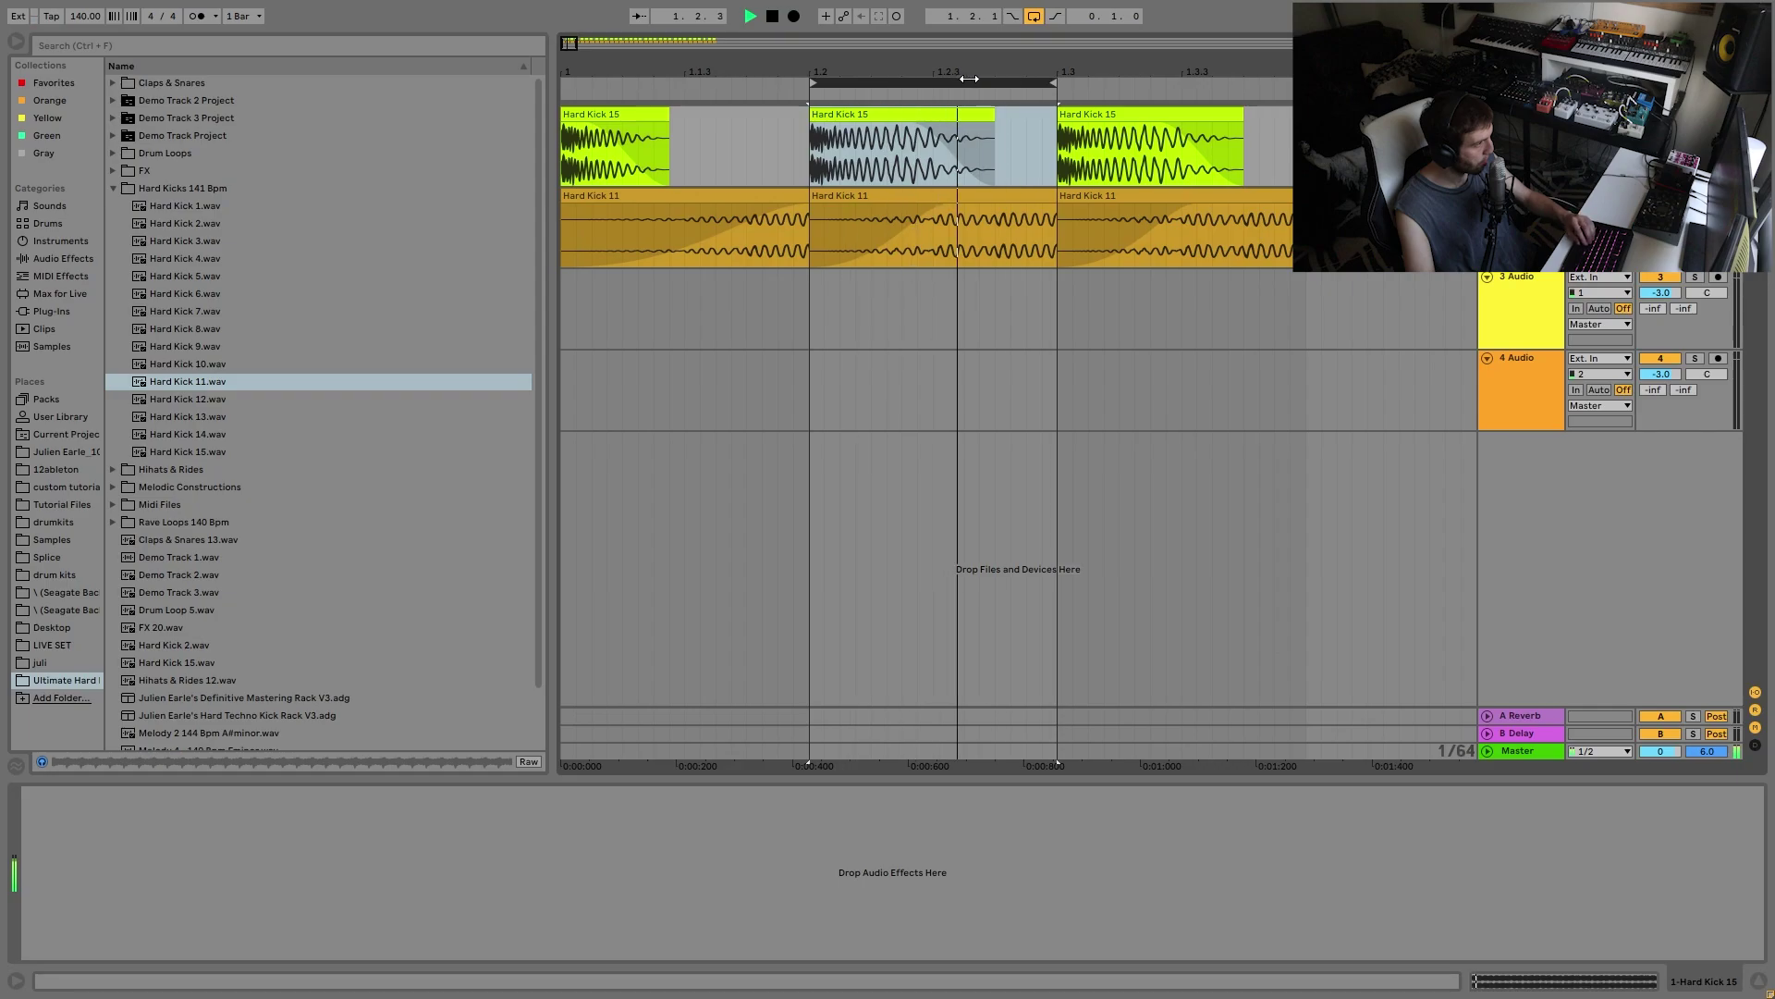
pyautogui.moveTo(962, 80); pyautogui.dragTo(498, 77)
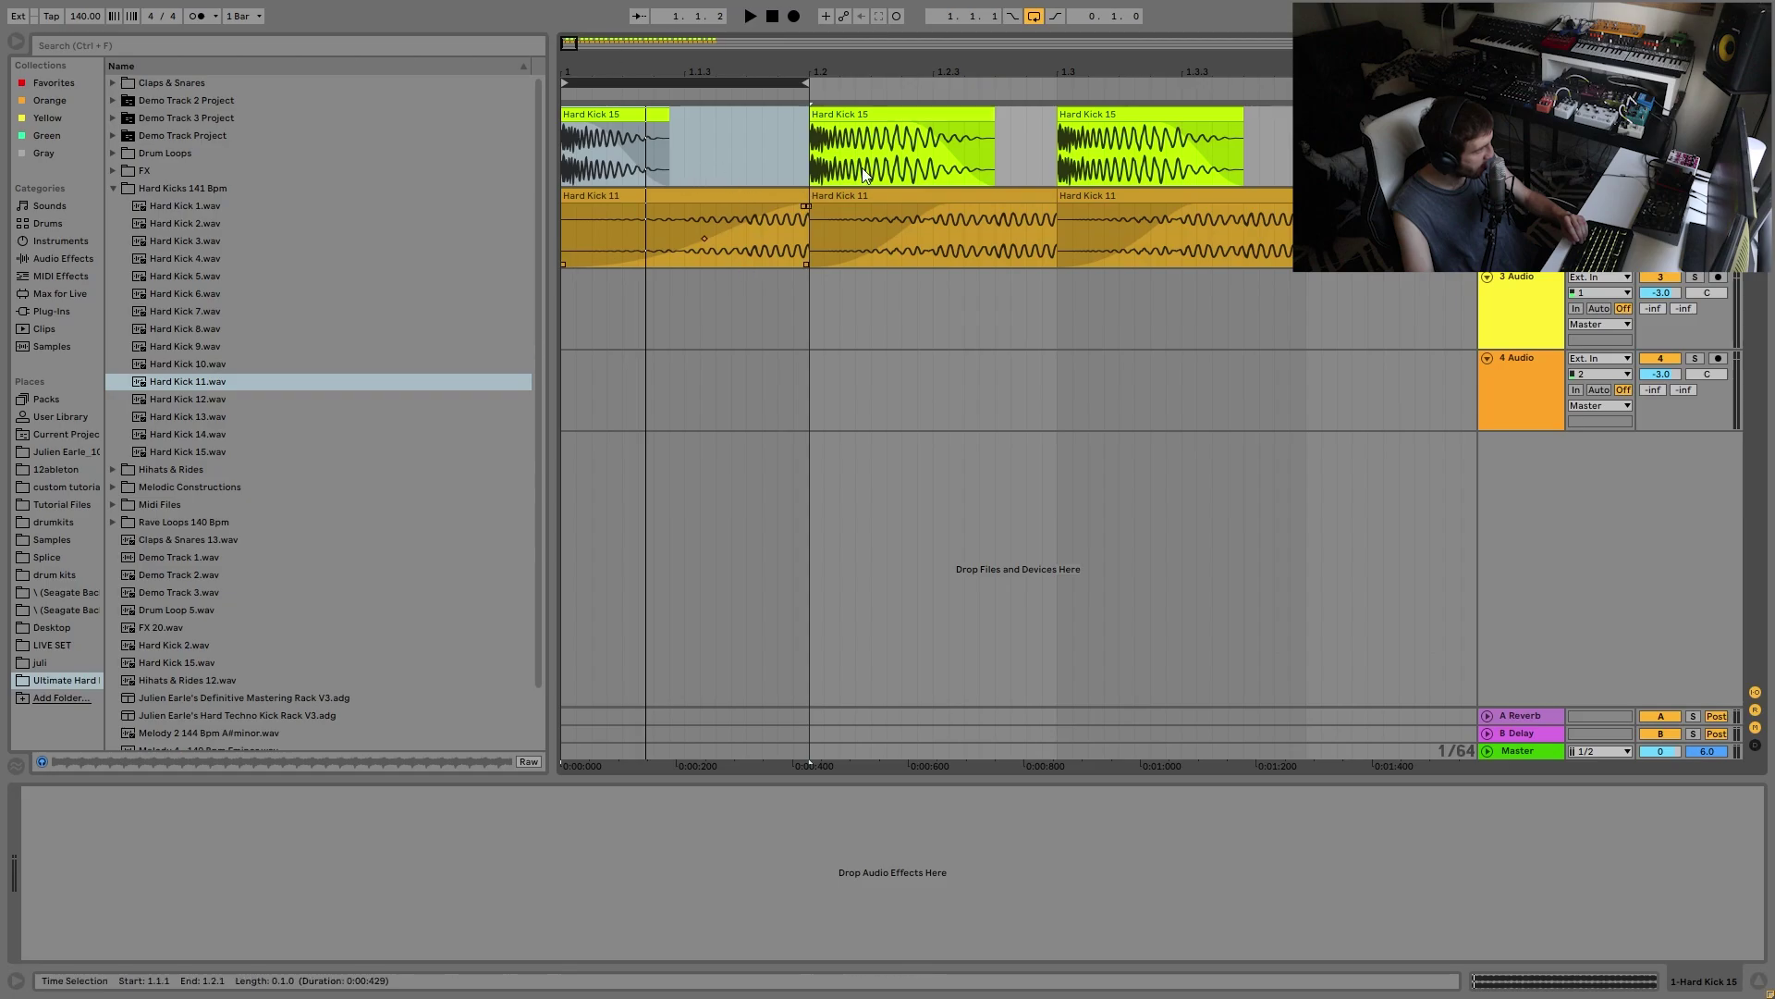
# Step: Undo the shortened clip and longer fade-in on the first beat, and extend the loop back to eight bars
pyautogui.moveTo(1064, 252); pyautogui.dragTo(647, 208)
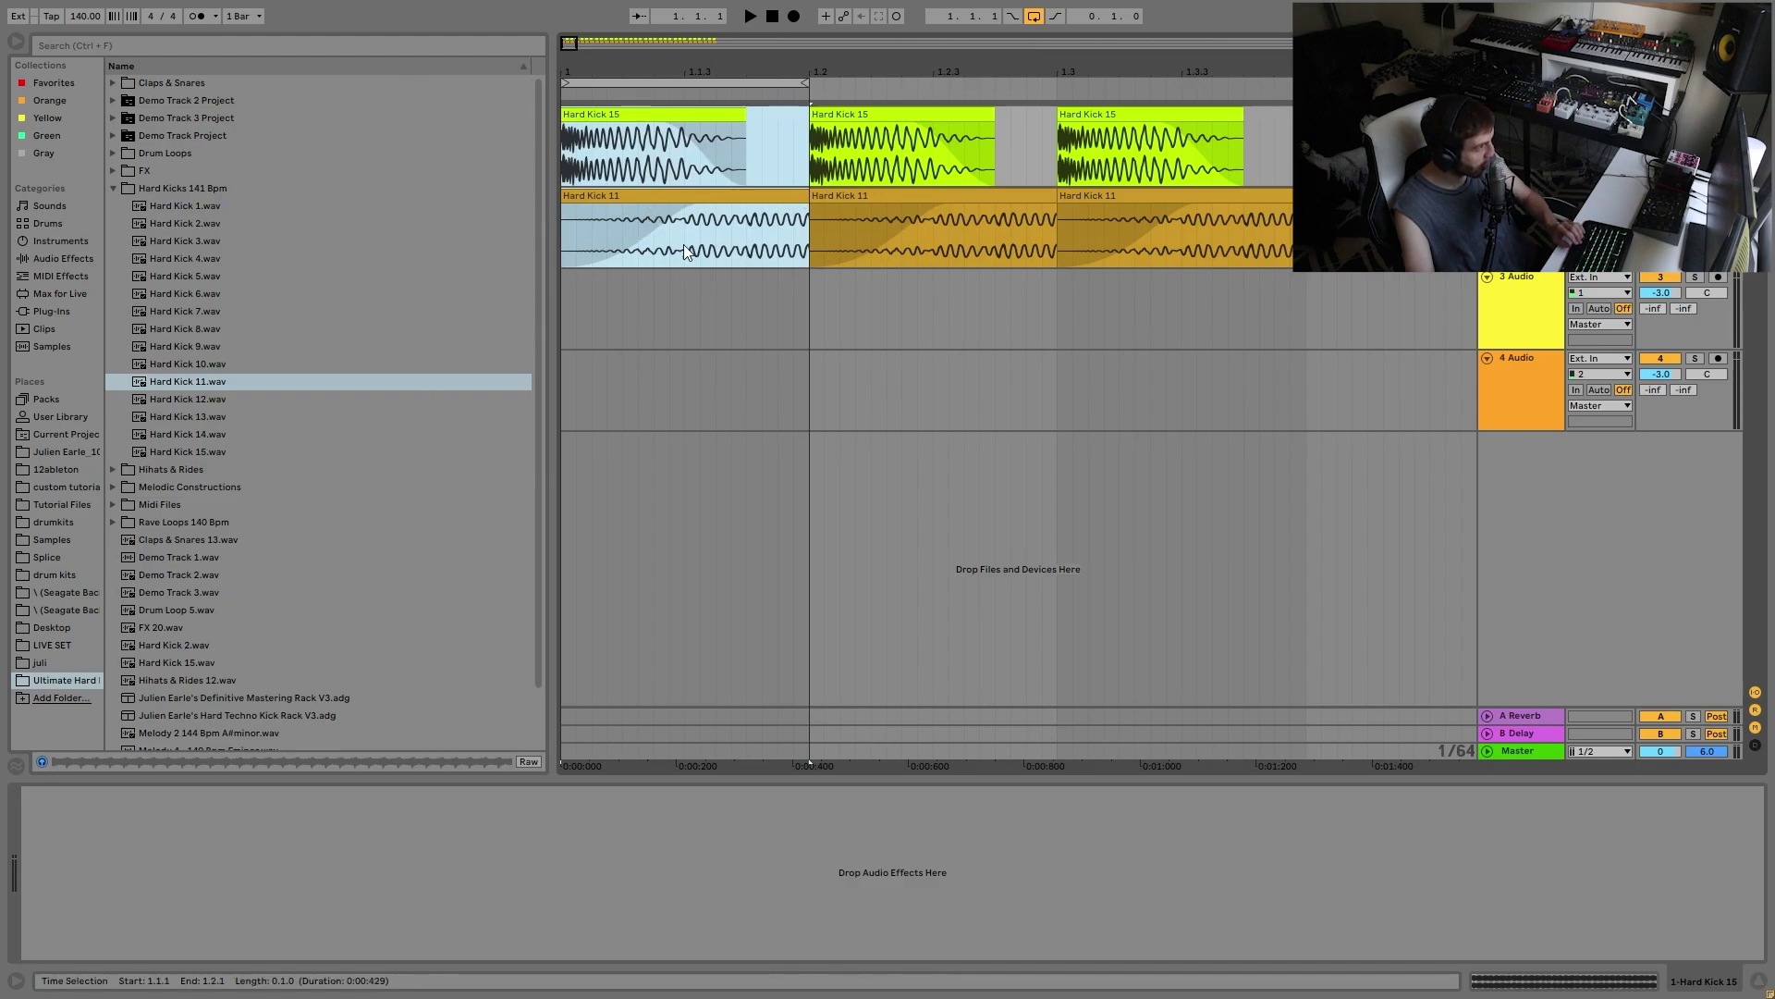
pyautogui.press('space')
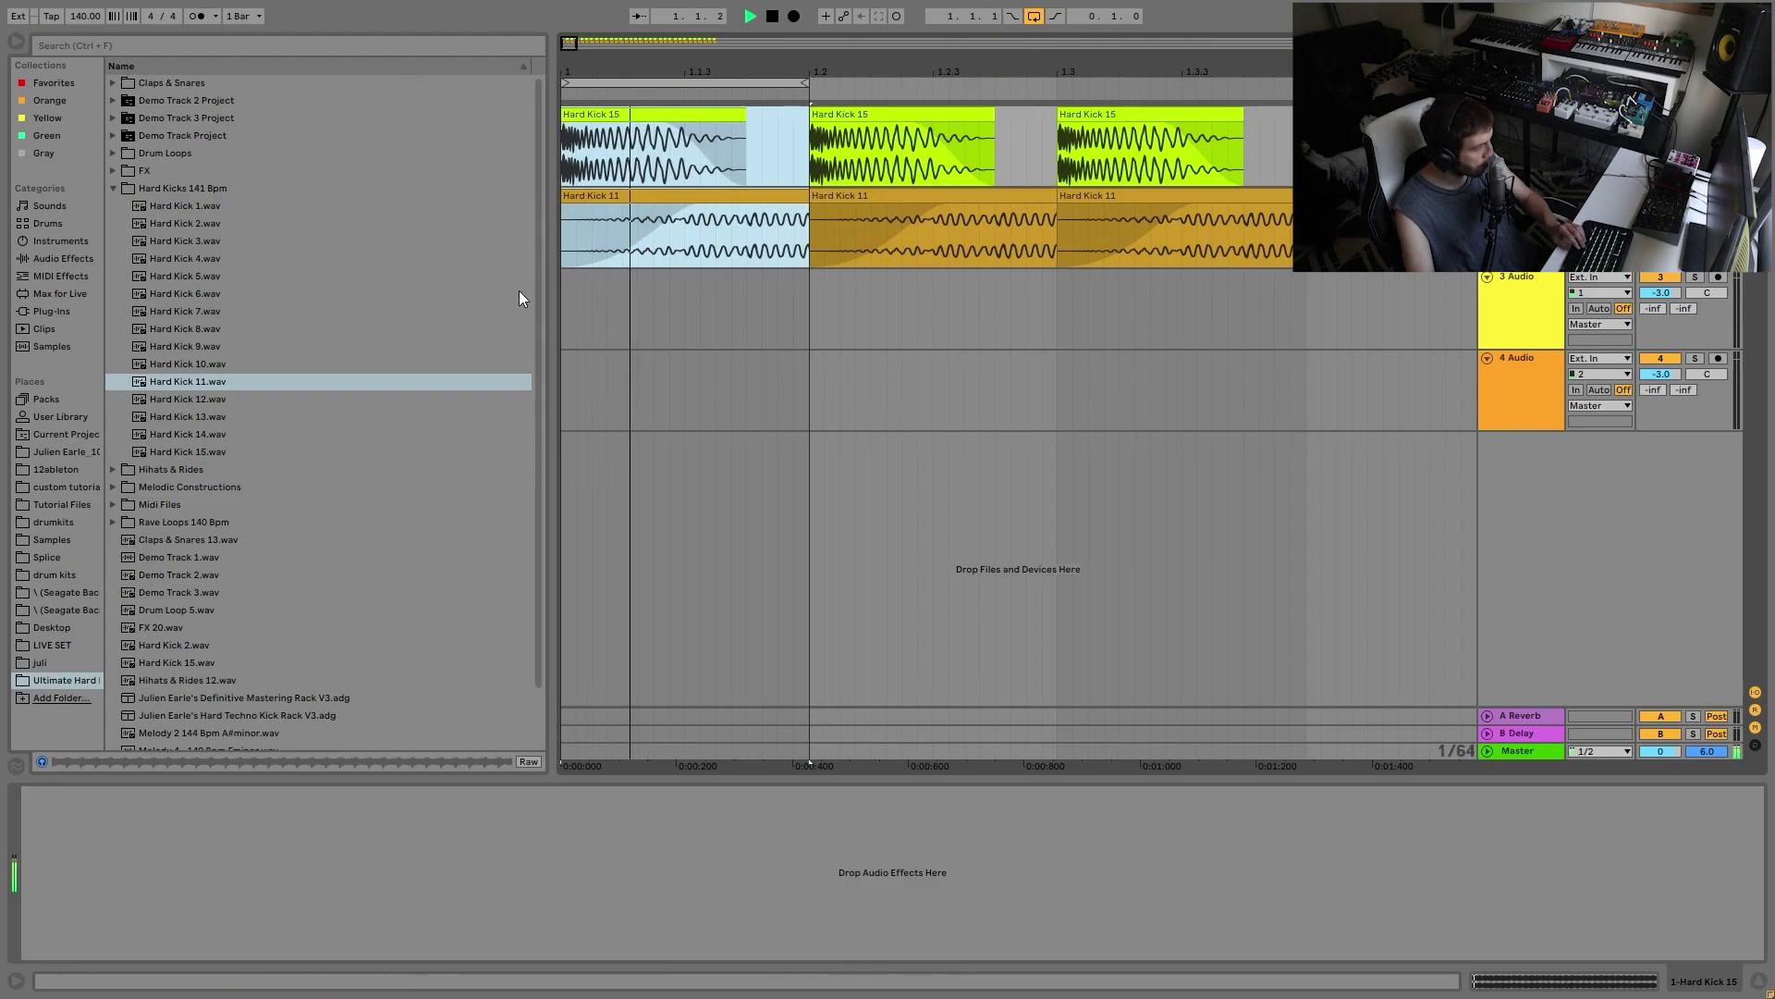
pyautogui.moveTo(785, 65); pyautogui.dragTo(1357, 85)
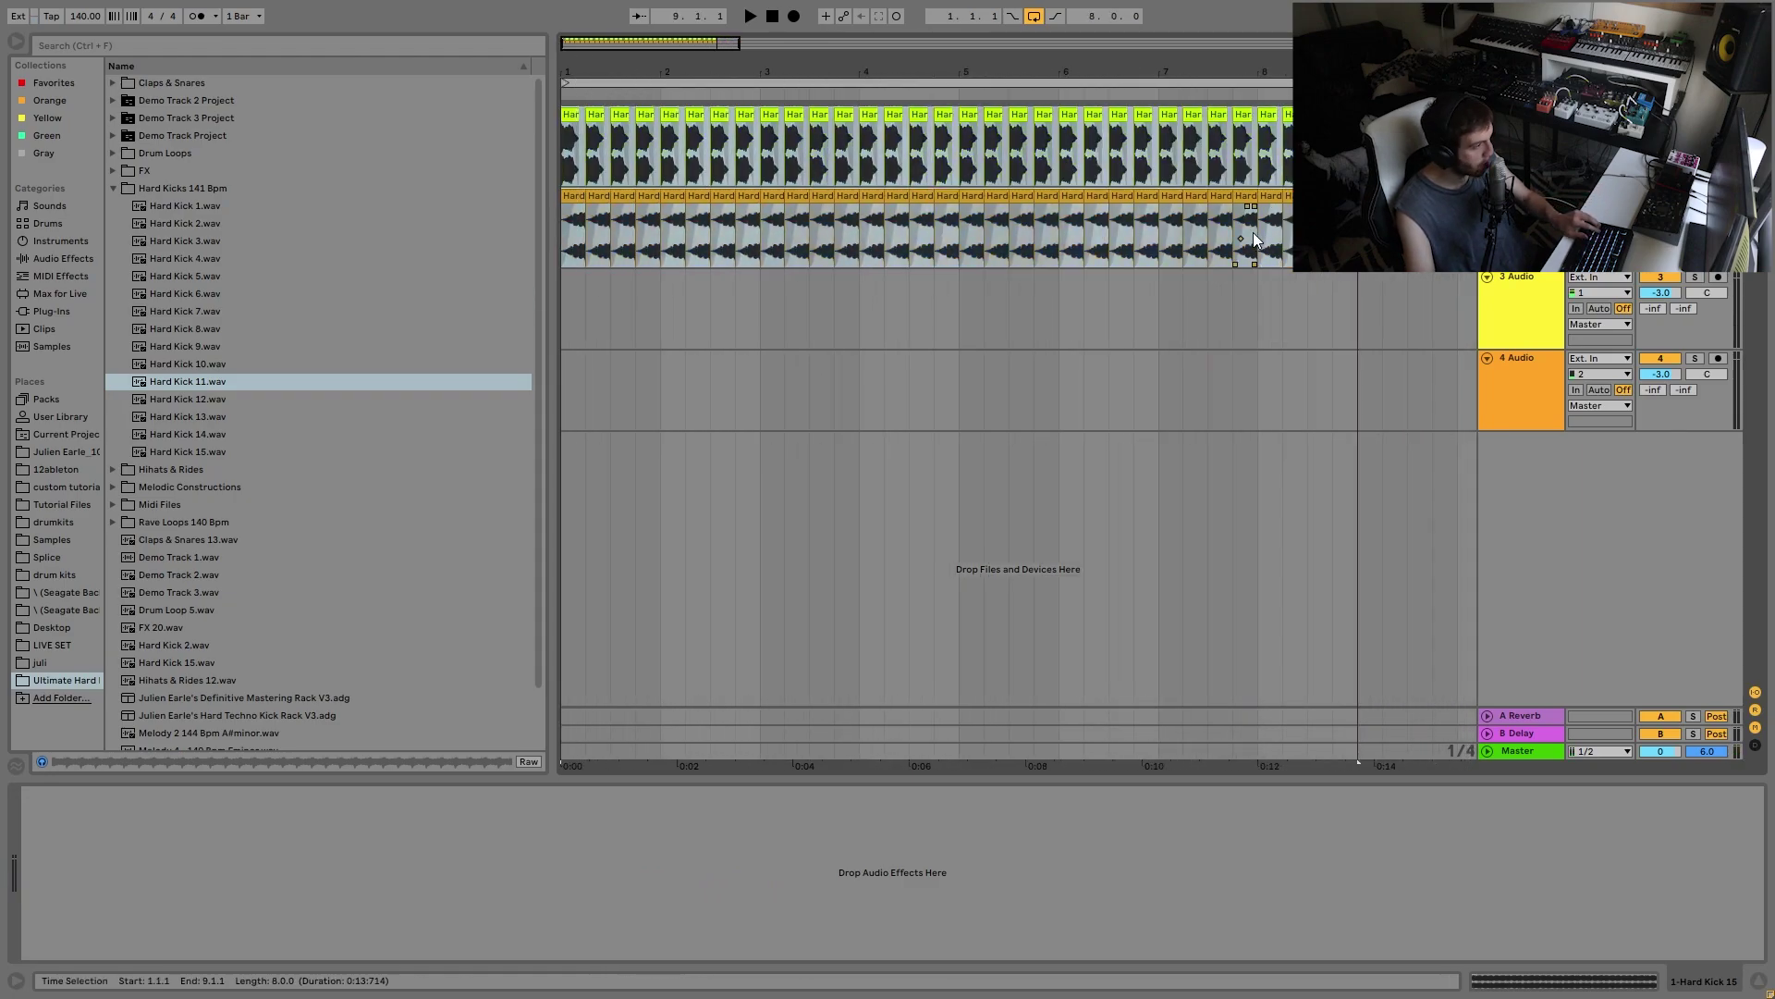
# Step: Insert a MIDI track below the kicks, audition the Hihats & Rides samples from 10 onward, and load Hihats & Rides 12.wav onto it
pyautogui.hotkey('ctrl', 'shift', 't')
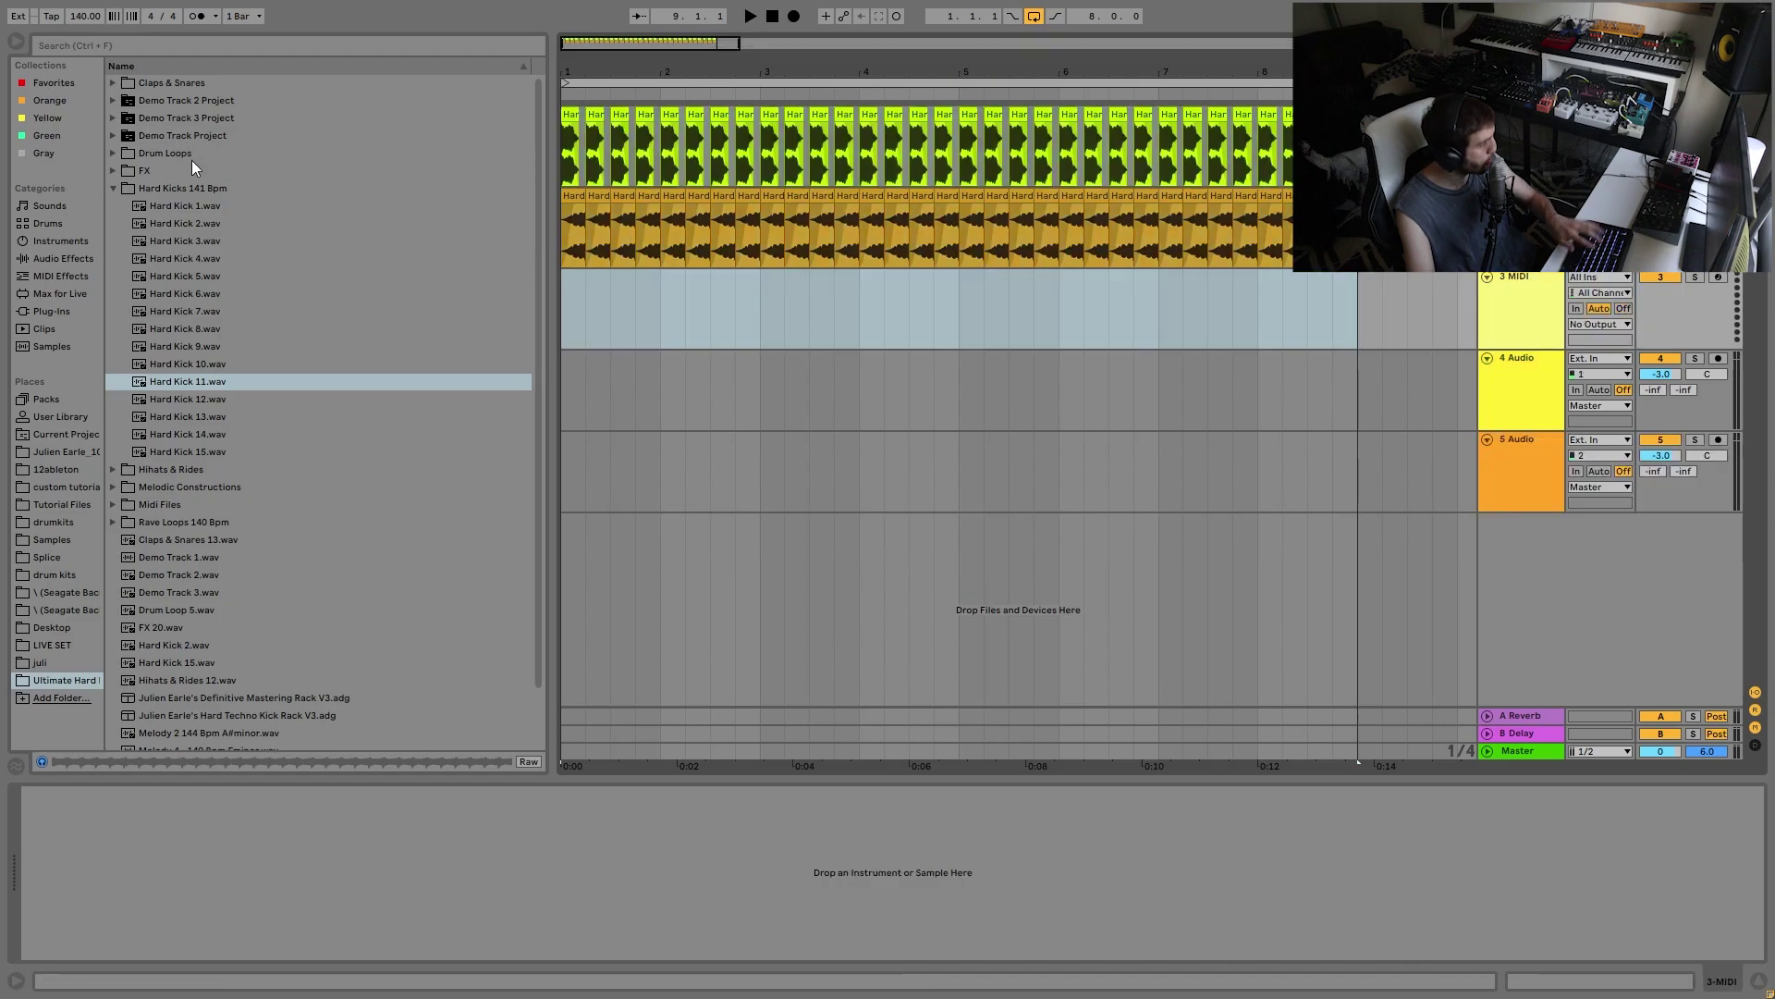
pyautogui.click(175, 469)
pyautogui.press('Right')
pyautogui.click(171, 381)
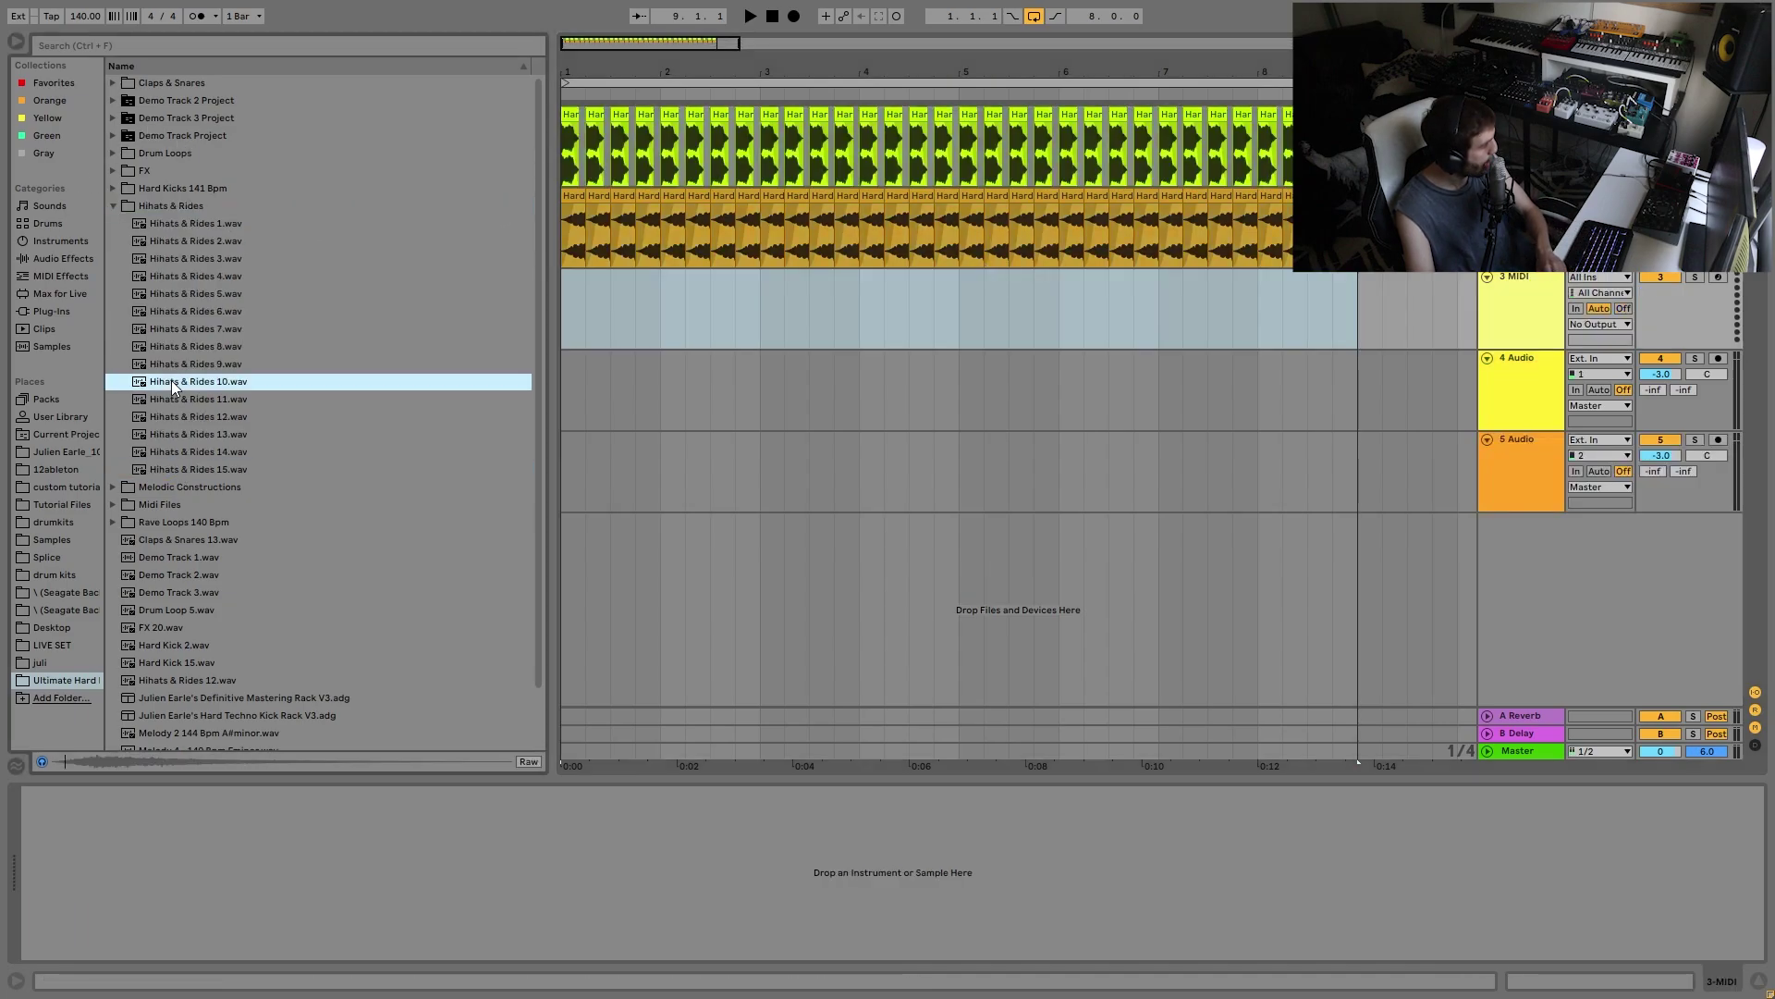
pyautogui.press('Down')
pyautogui.press('Down')
pyautogui.press('Down')
pyautogui.press('Up')
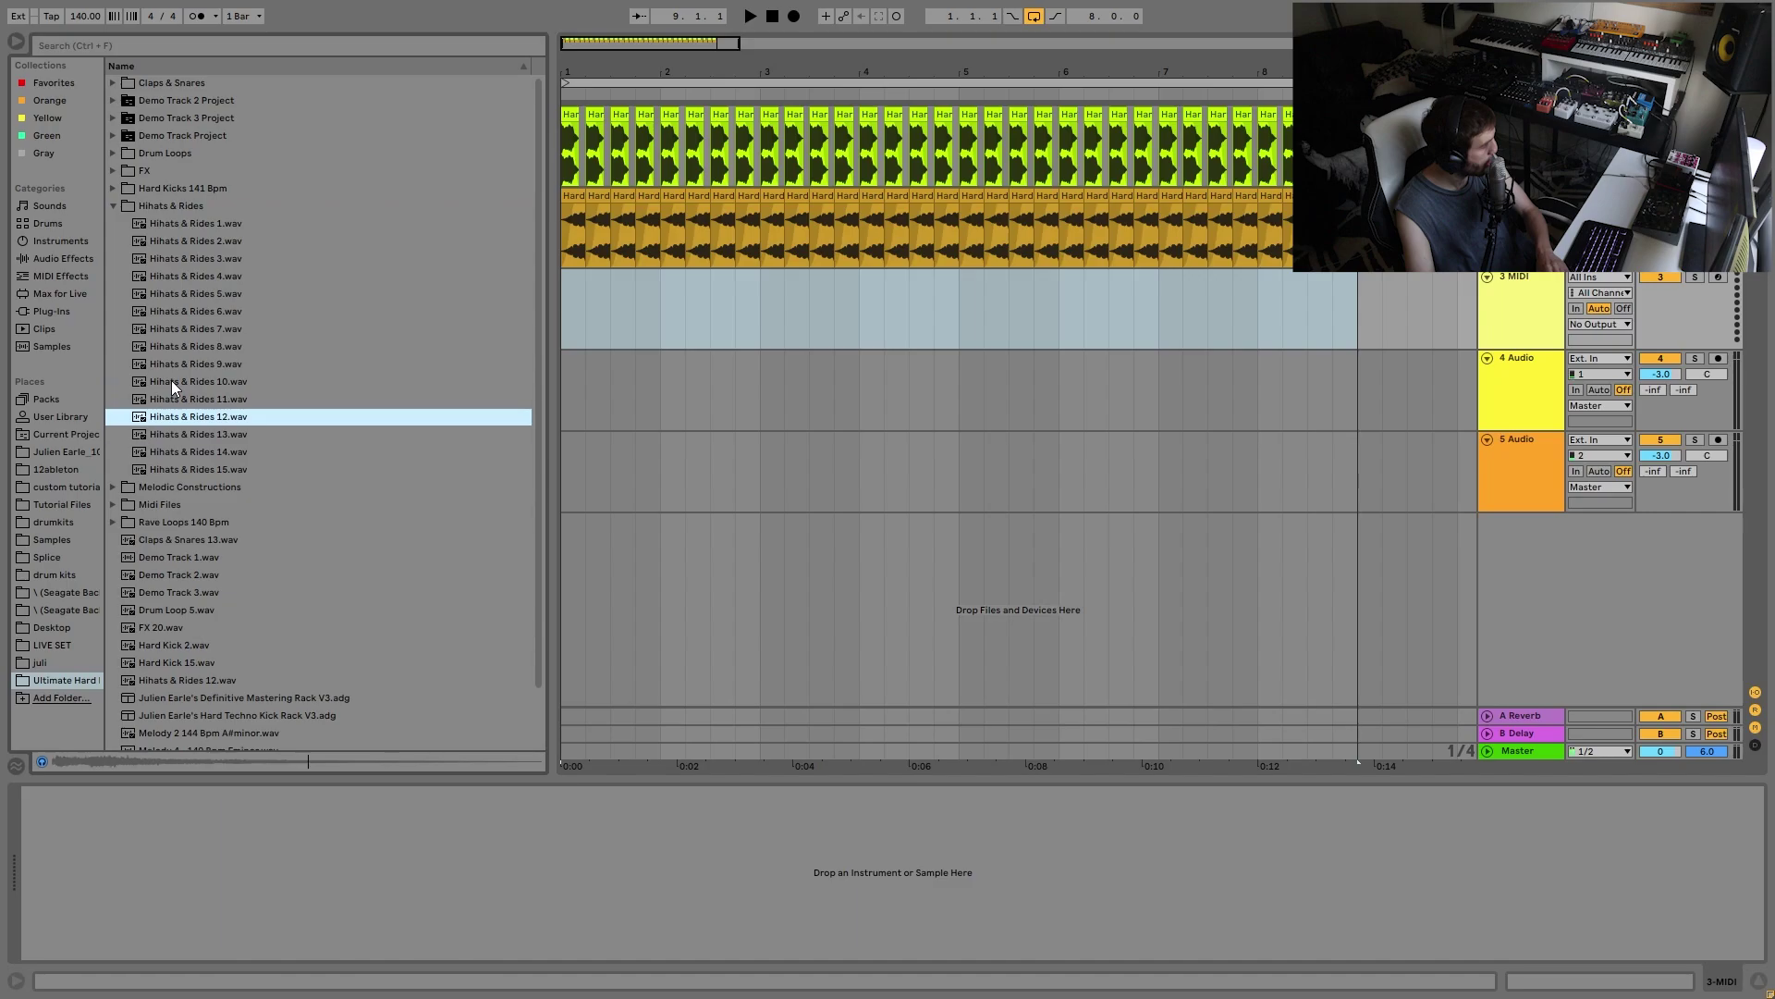
pyautogui.press('Return')
# Step: Create an eight-bar MIDI clip on the hi-hat track and fill its first bar with four one-beat C3 notes starting at 1.1.3
pyautogui.moveTo(1374, 292); pyautogui.dragTo(526, 308)
pyautogui.hotkey('ctrl', 'shift', 'm')
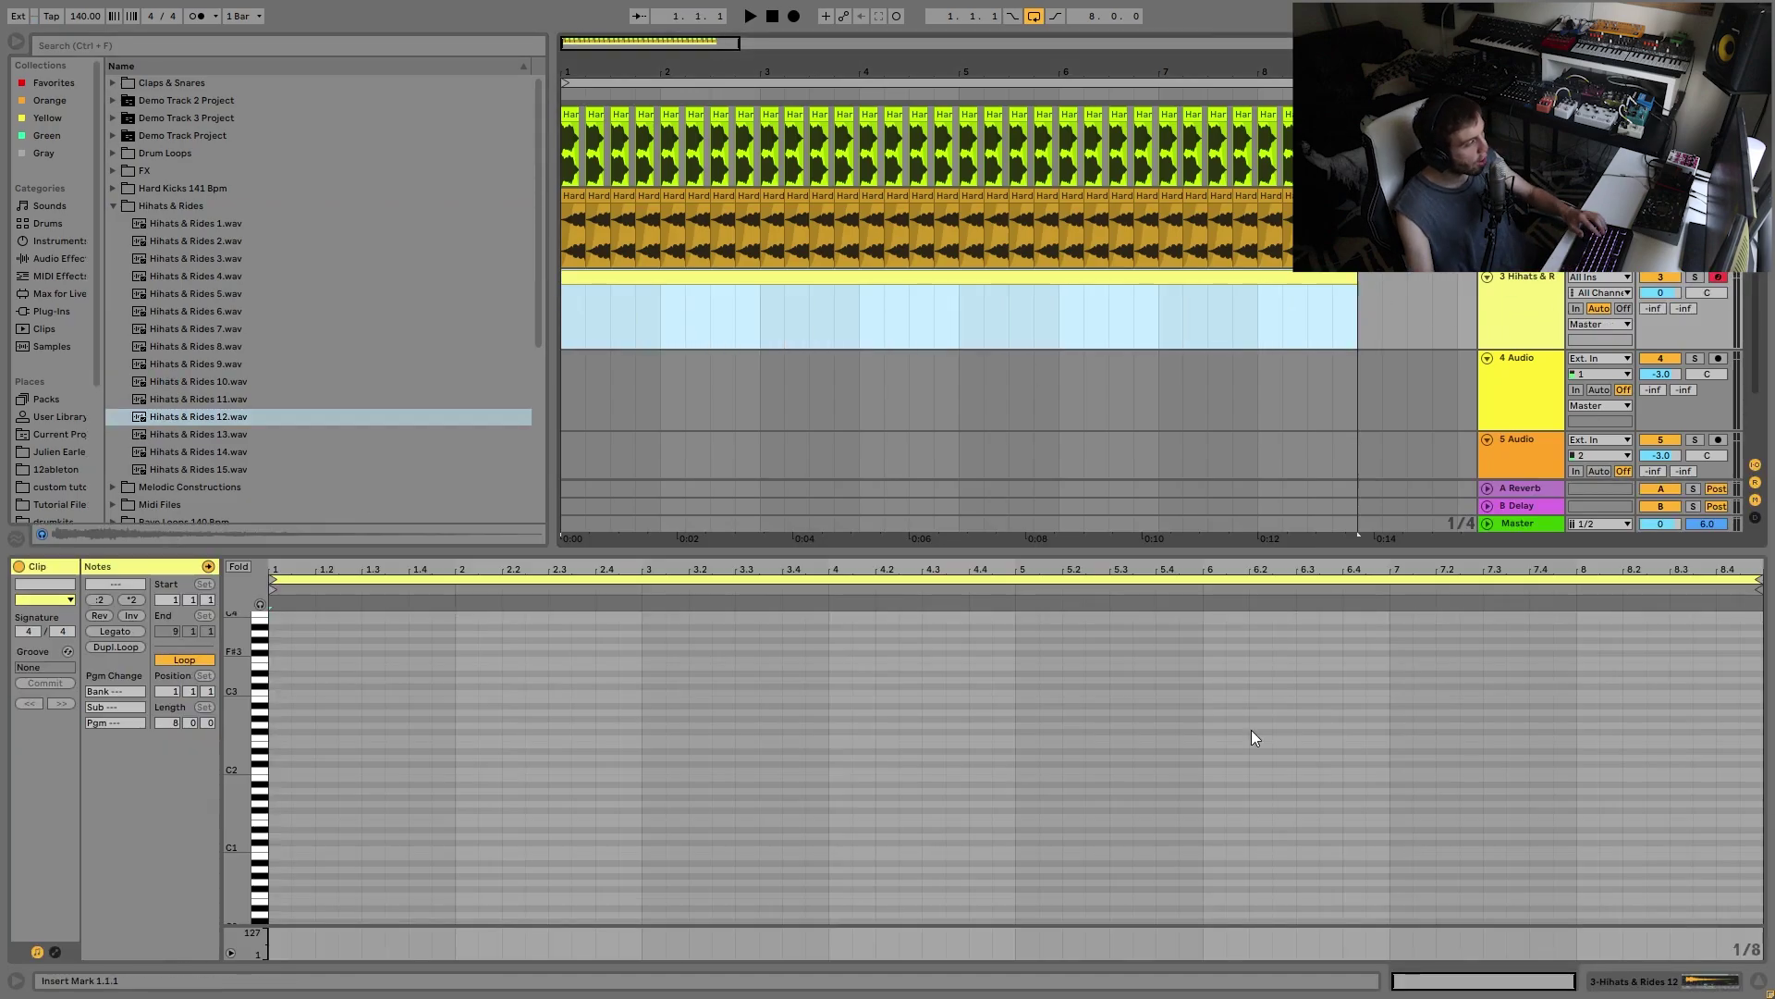
pyautogui.doubleClick(296, 693)
pyautogui.hotkey('ctrl', 'd')
pyautogui.hotkey('ctrl', 'd')
pyautogui.hotkey('ctrl', 'd')
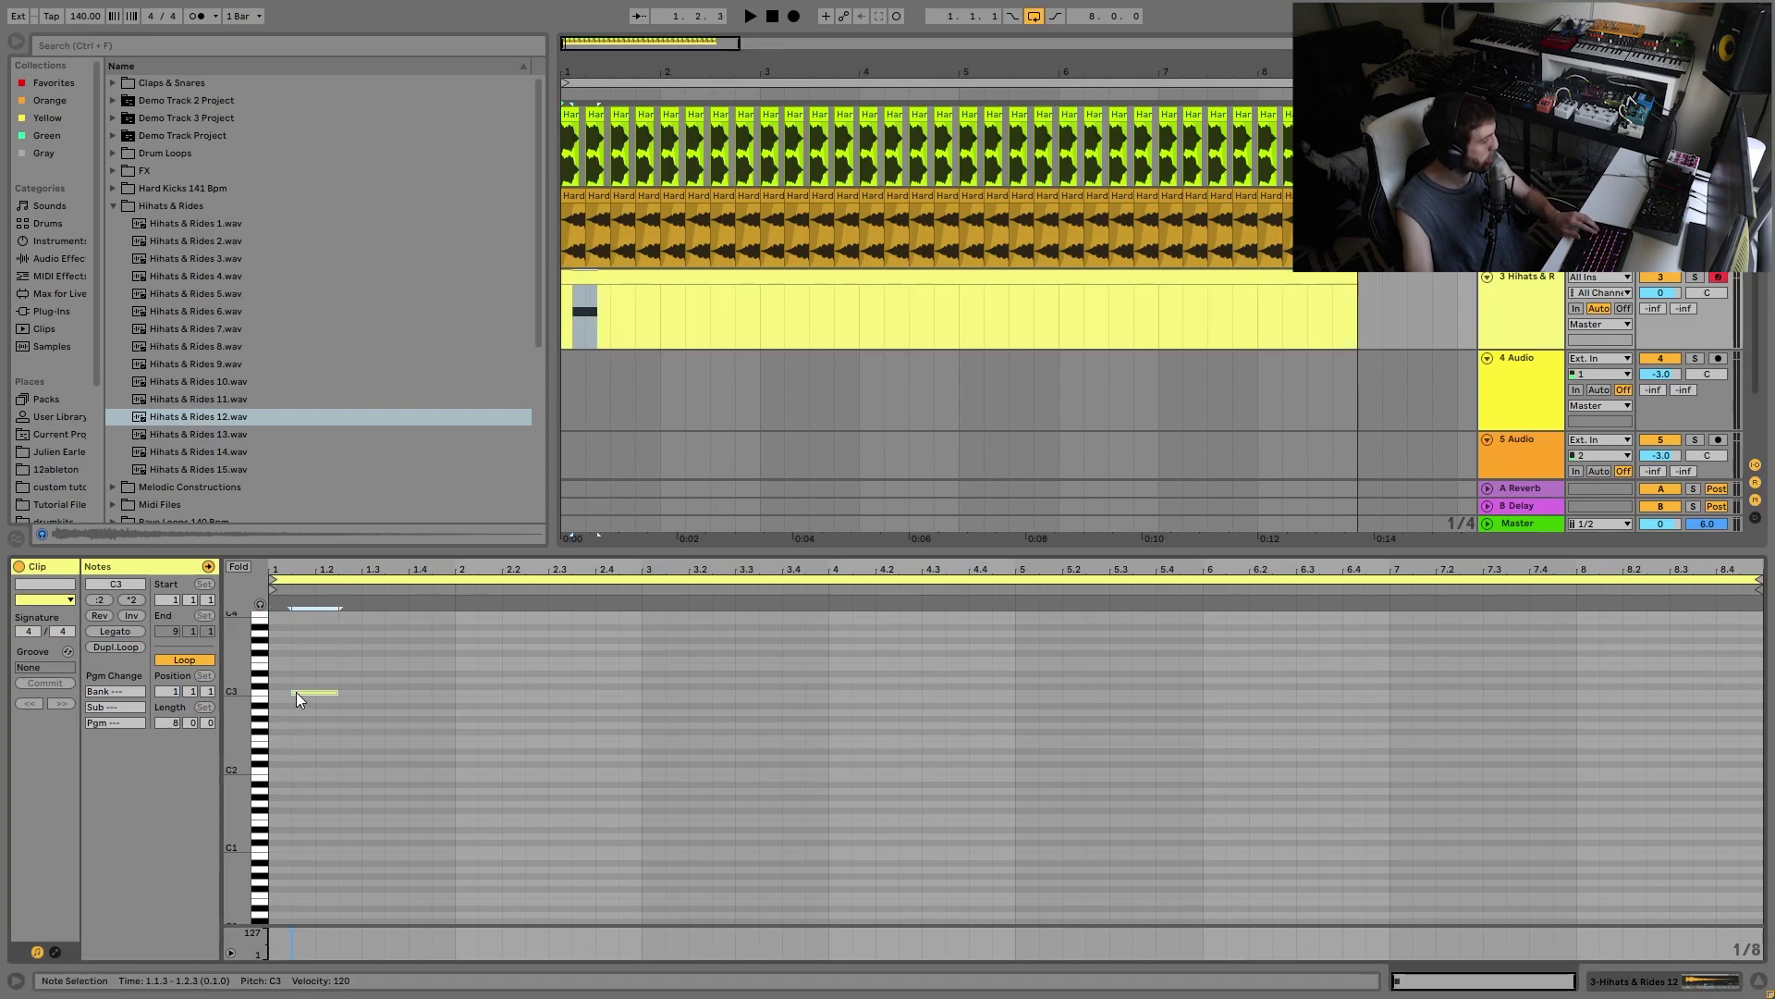
# Step: Browse further down the sample pack and preview Rave Loop 10.wav
pyautogui.click(256, 392)
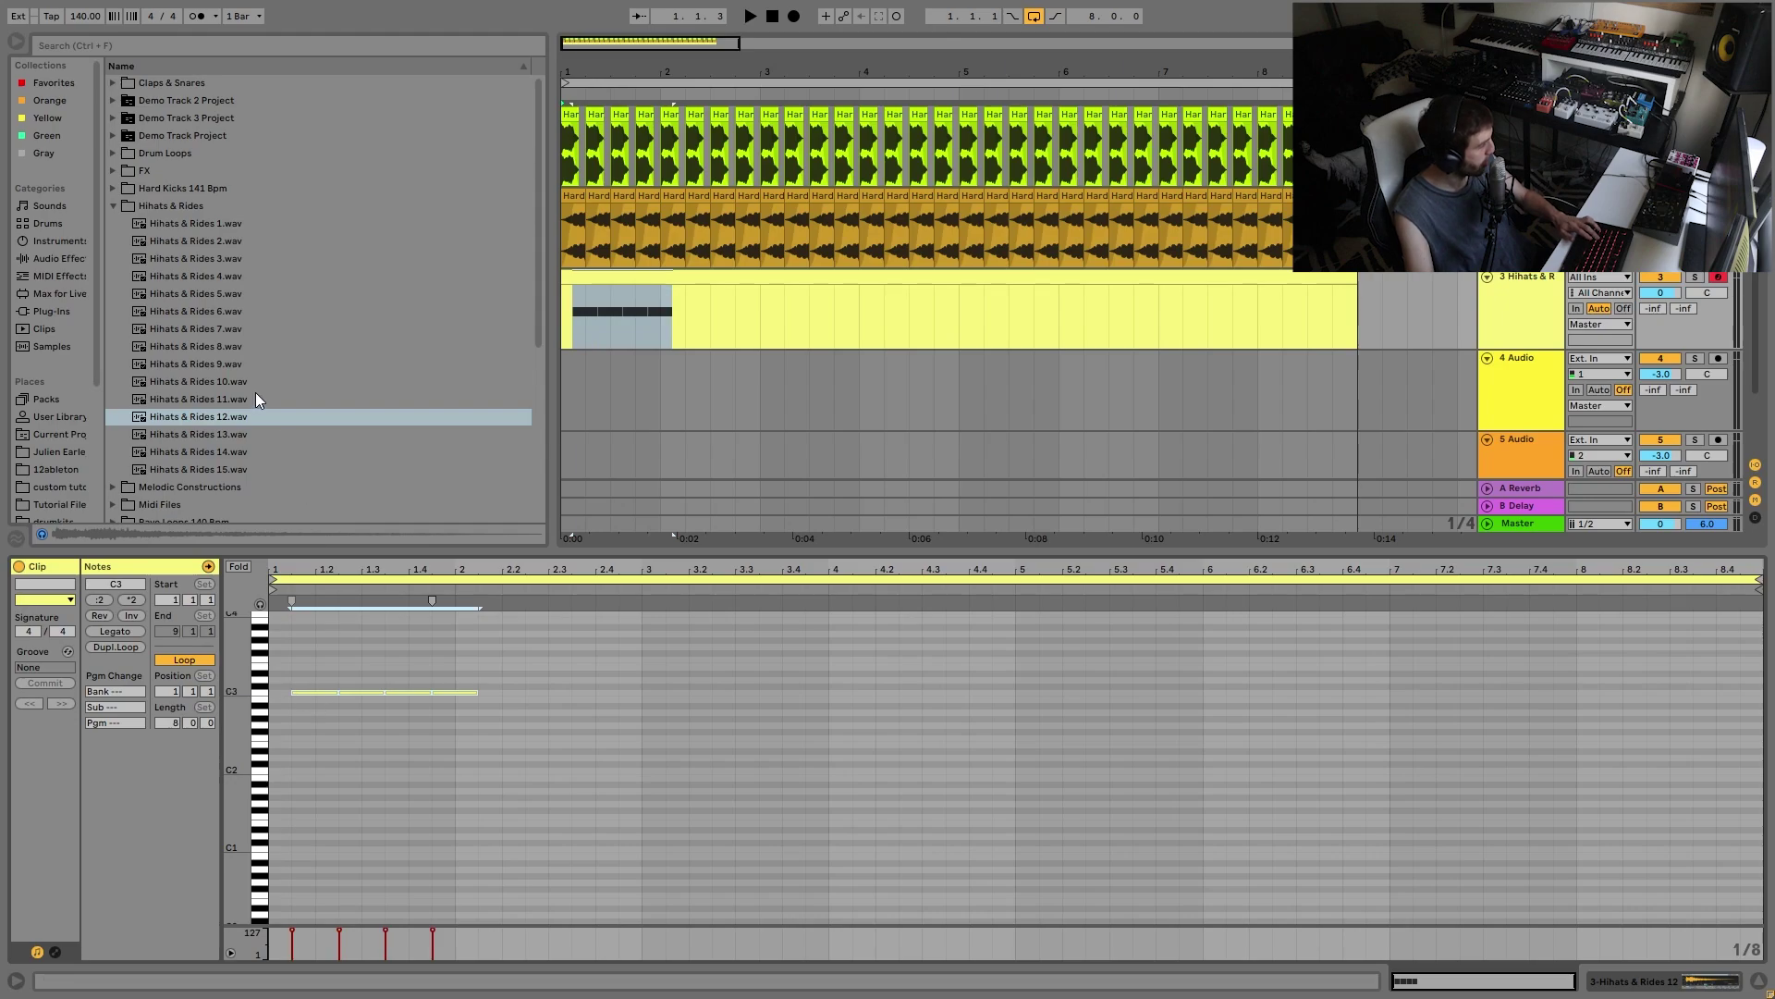
pyautogui.scroll(-5, 256, 391)
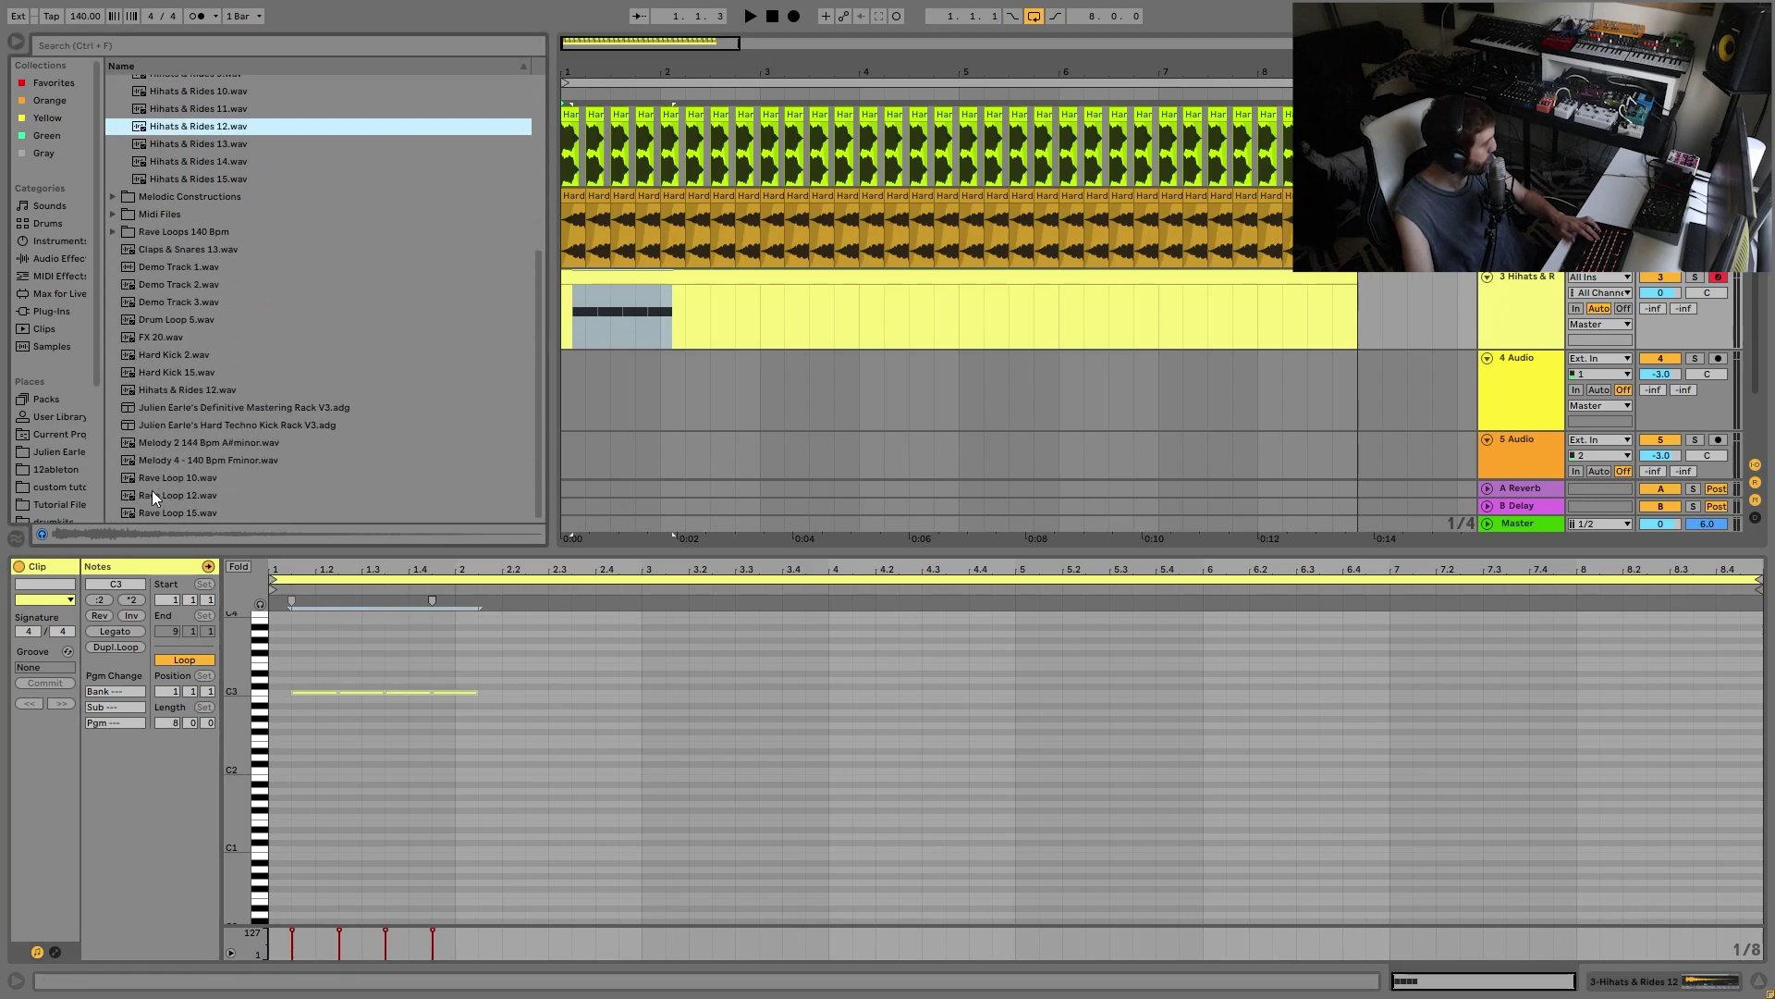
pyautogui.click(145, 481)
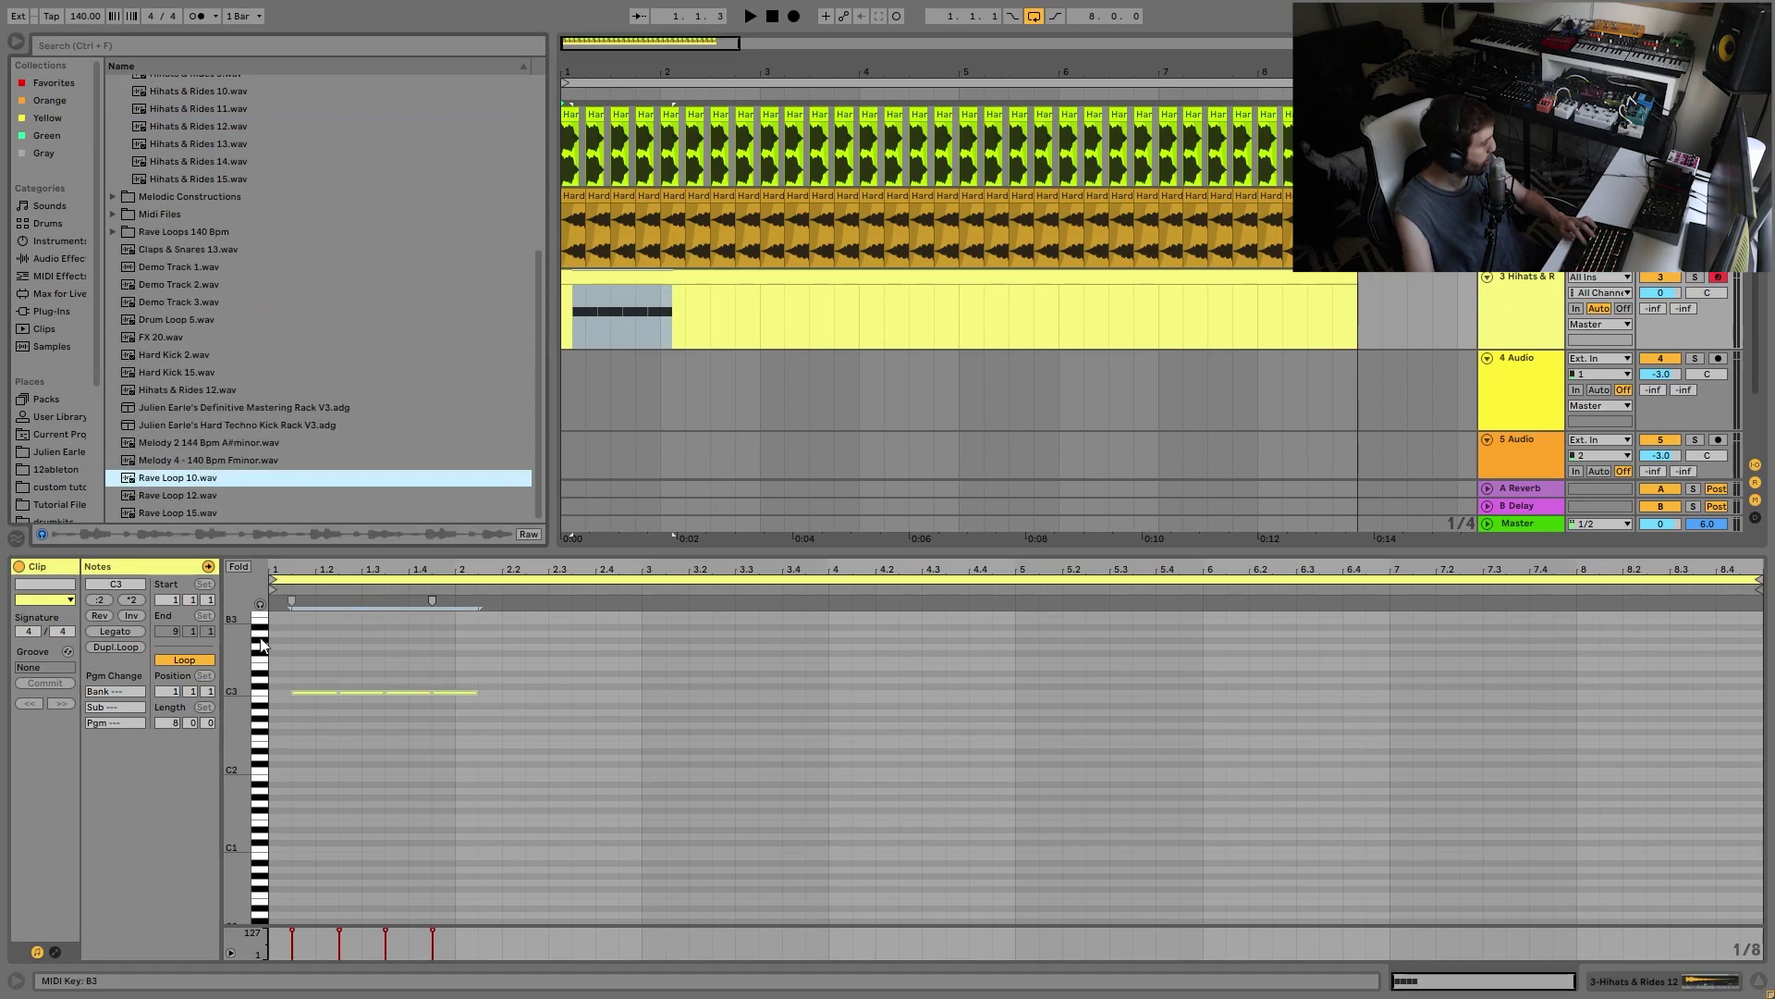
# Step: Duplicate the offbeat C3 notes until they fill the eight-bar hi-hat clip, and open the note editor's context options
pyautogui.moveTo(314, 662); pyautogui.dragTo(462, 713)
pyautogui.hotkey('ctrl', 'd')
pyautogui.hotkey('ctrl', 'd')
pyautogui.hotkey('ctrl', 'd')
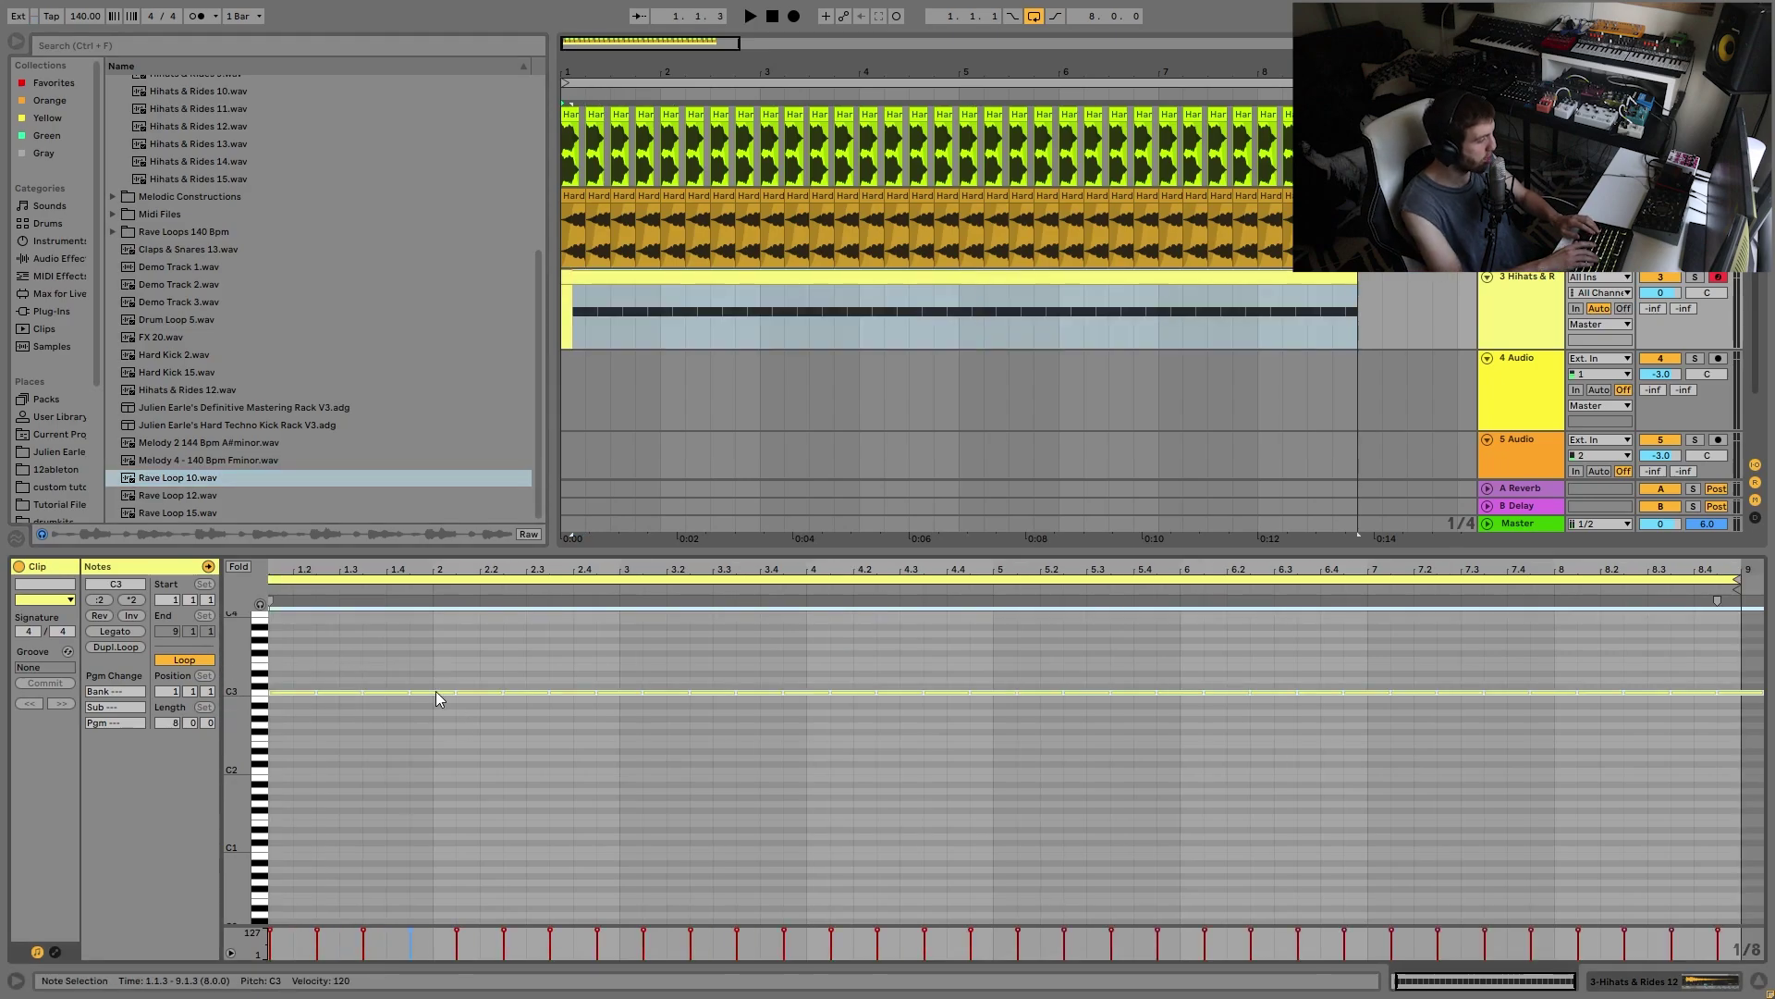
pyautogui.rightClick(492, 680)
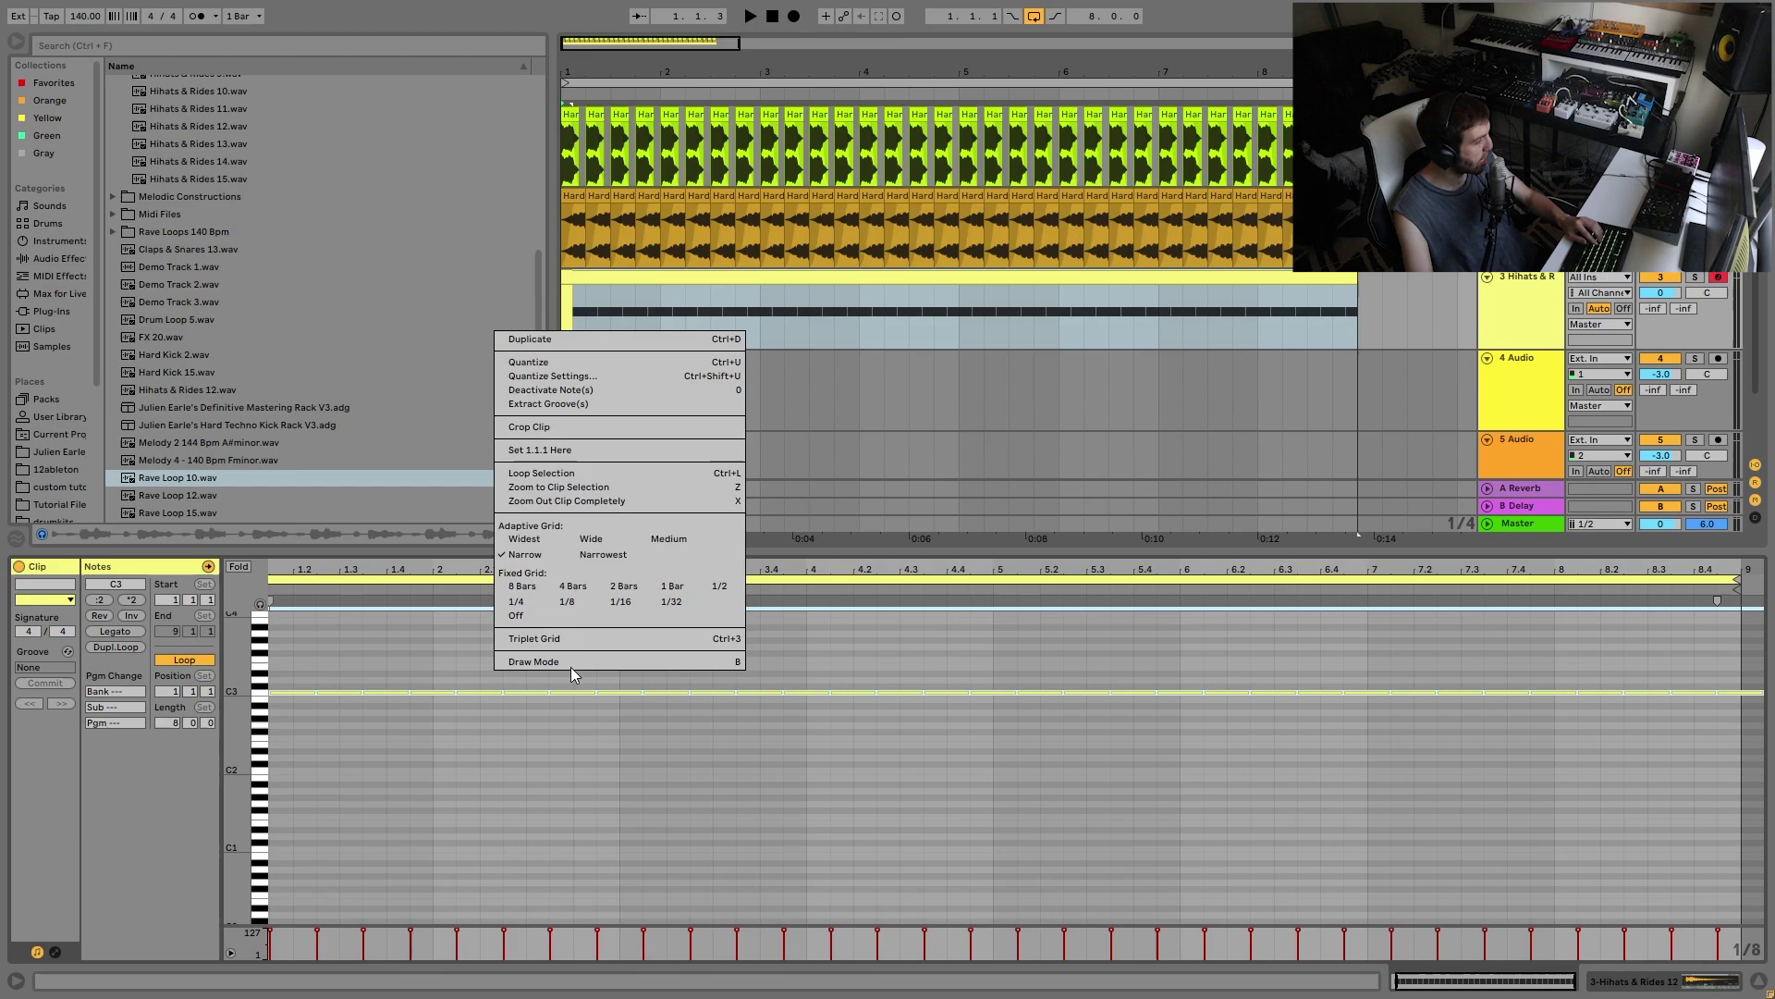
# Step: Lower the hi-hat track's volume to -3.1 dB and raise its sampler's Release to 60.0 s while listening to the groove
pyautogui.click(555, 451)
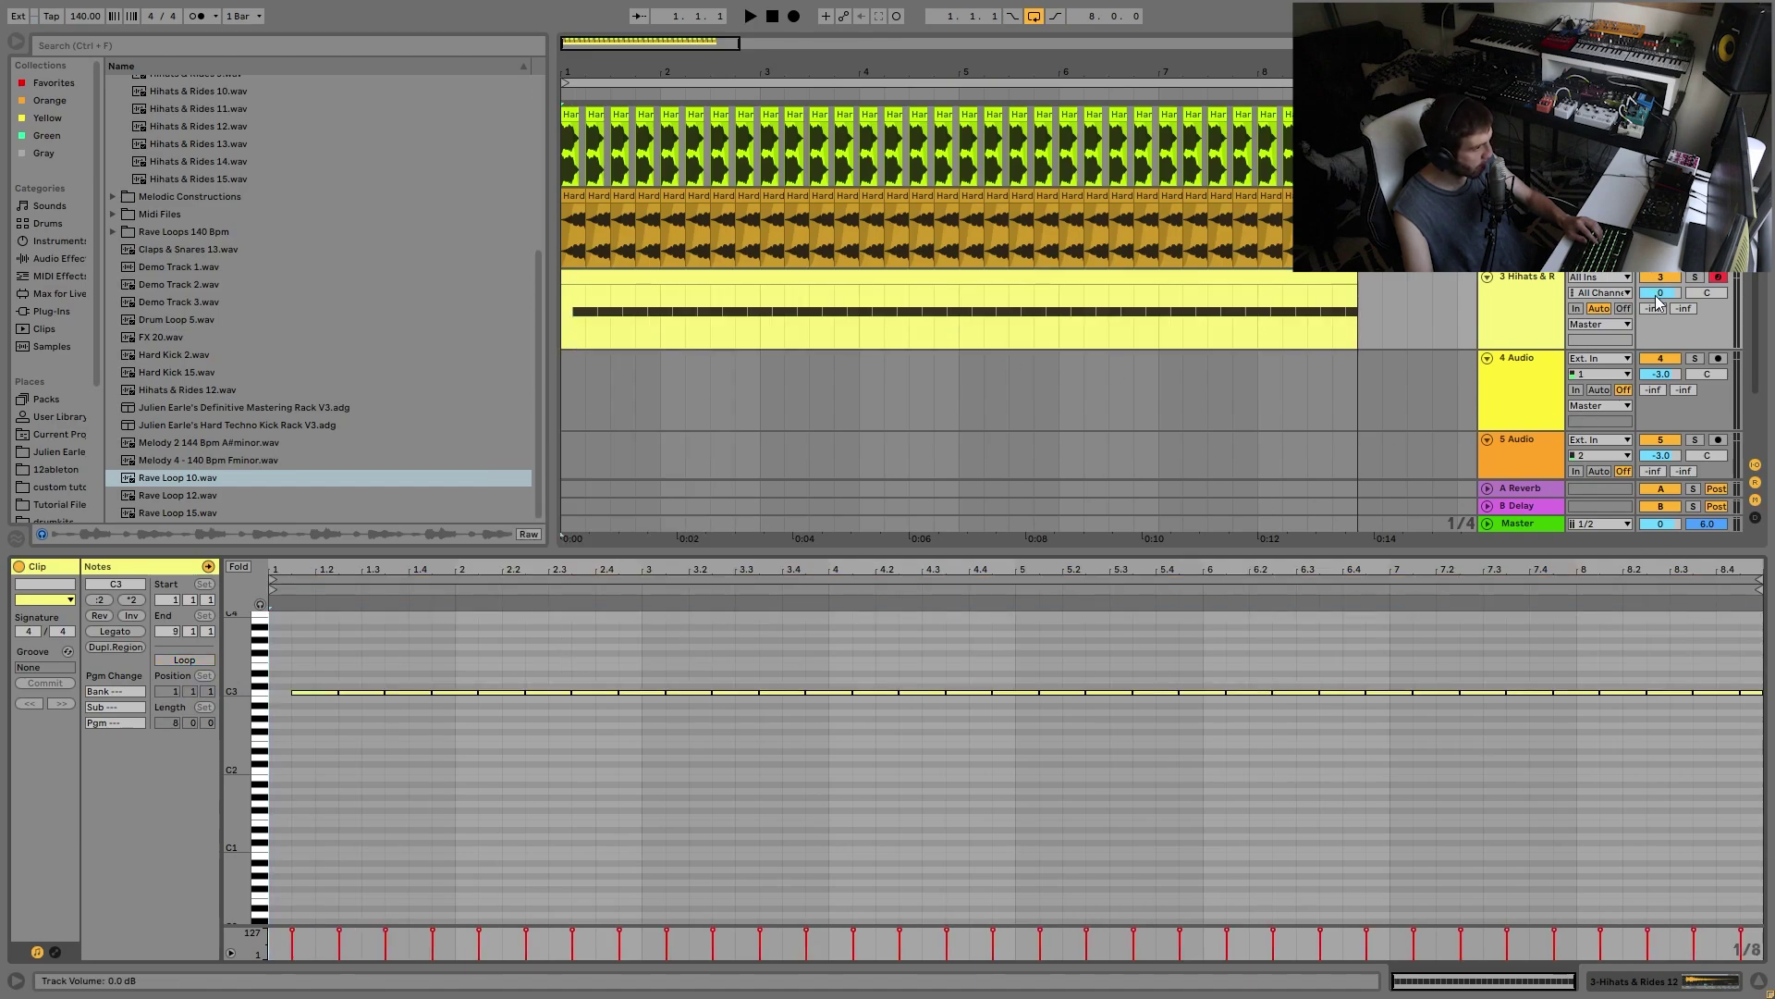
pyautogui.moveTo(1656, 295); pyautogui.dragTo(1656, 307)
pyautogui.press('space')
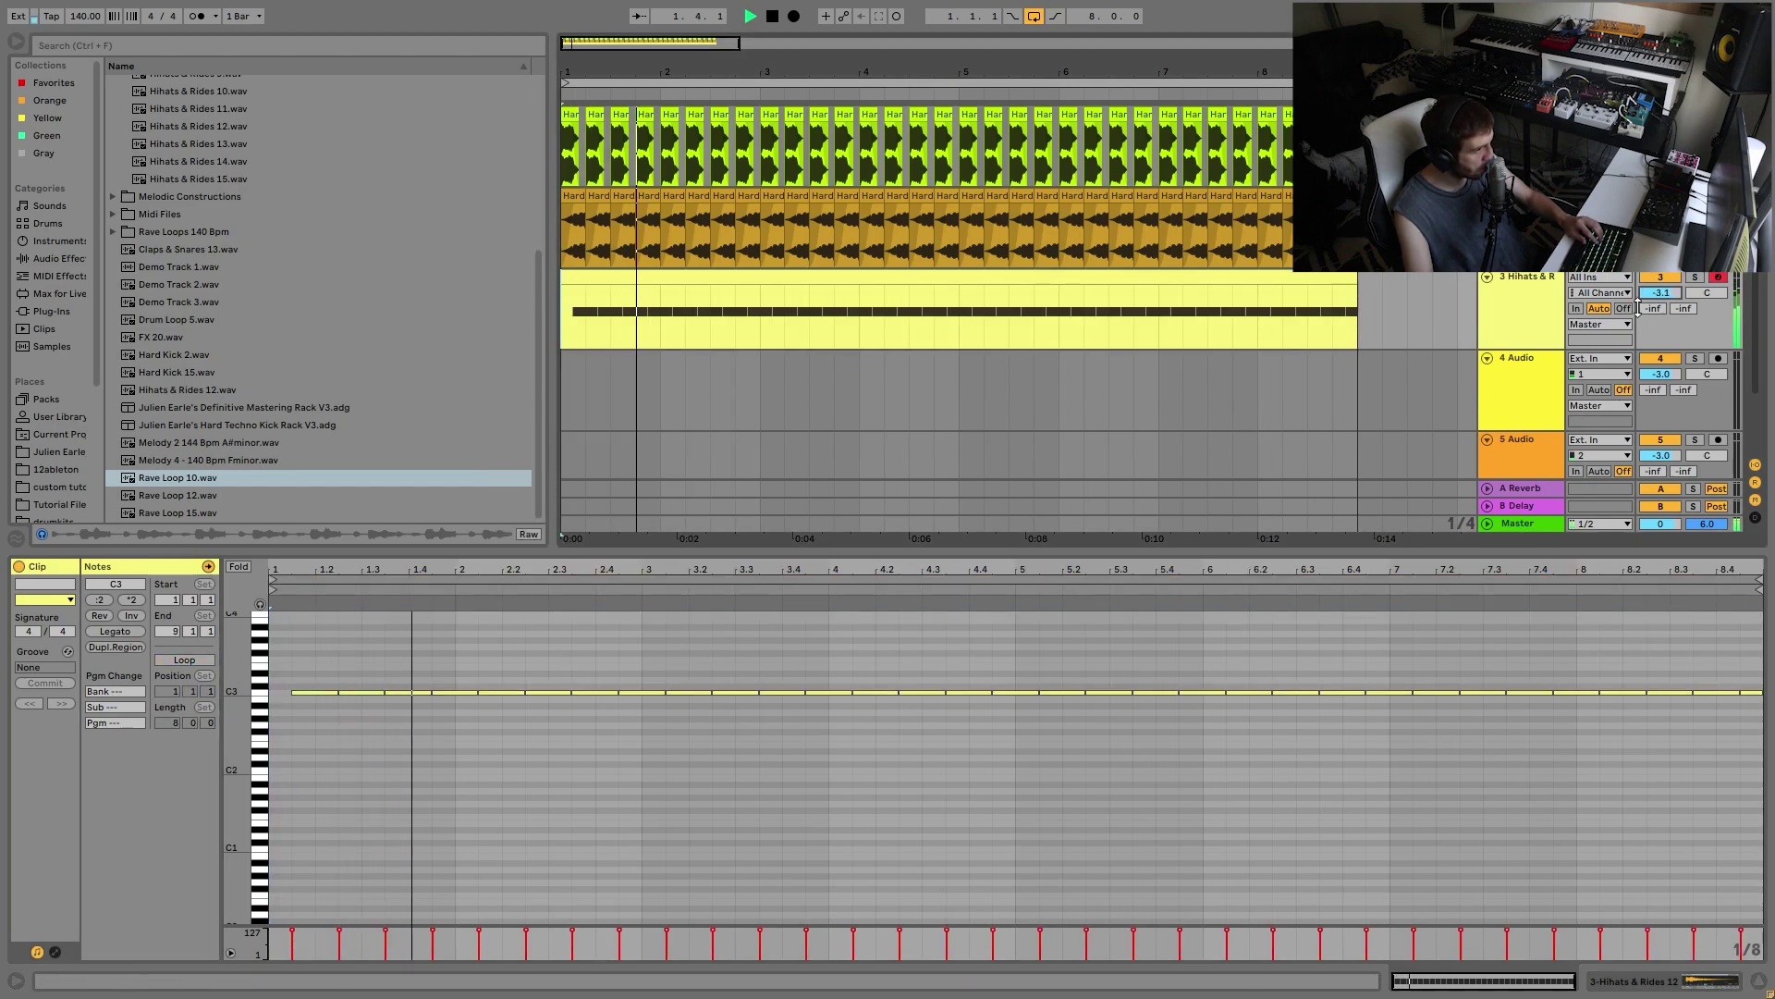
pyautogui.click(1507, 303)
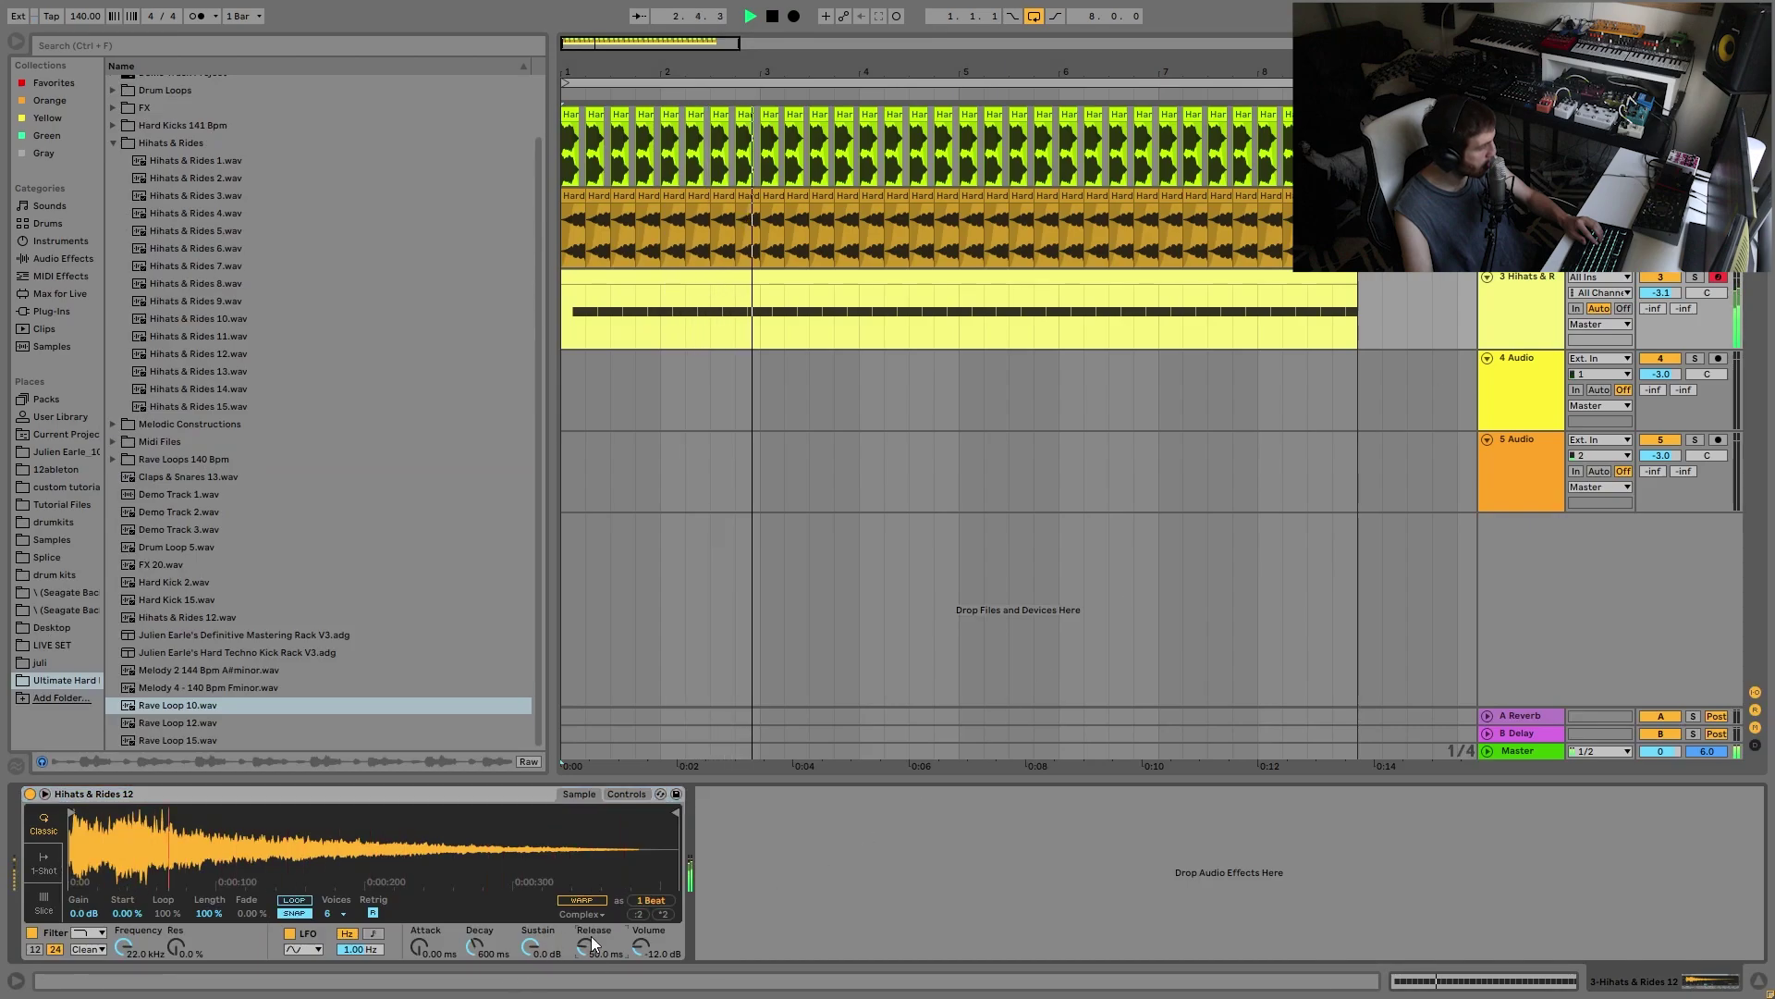
pyautogui.moveTo(592, 939); pyautogui.dragTo(592, 758)
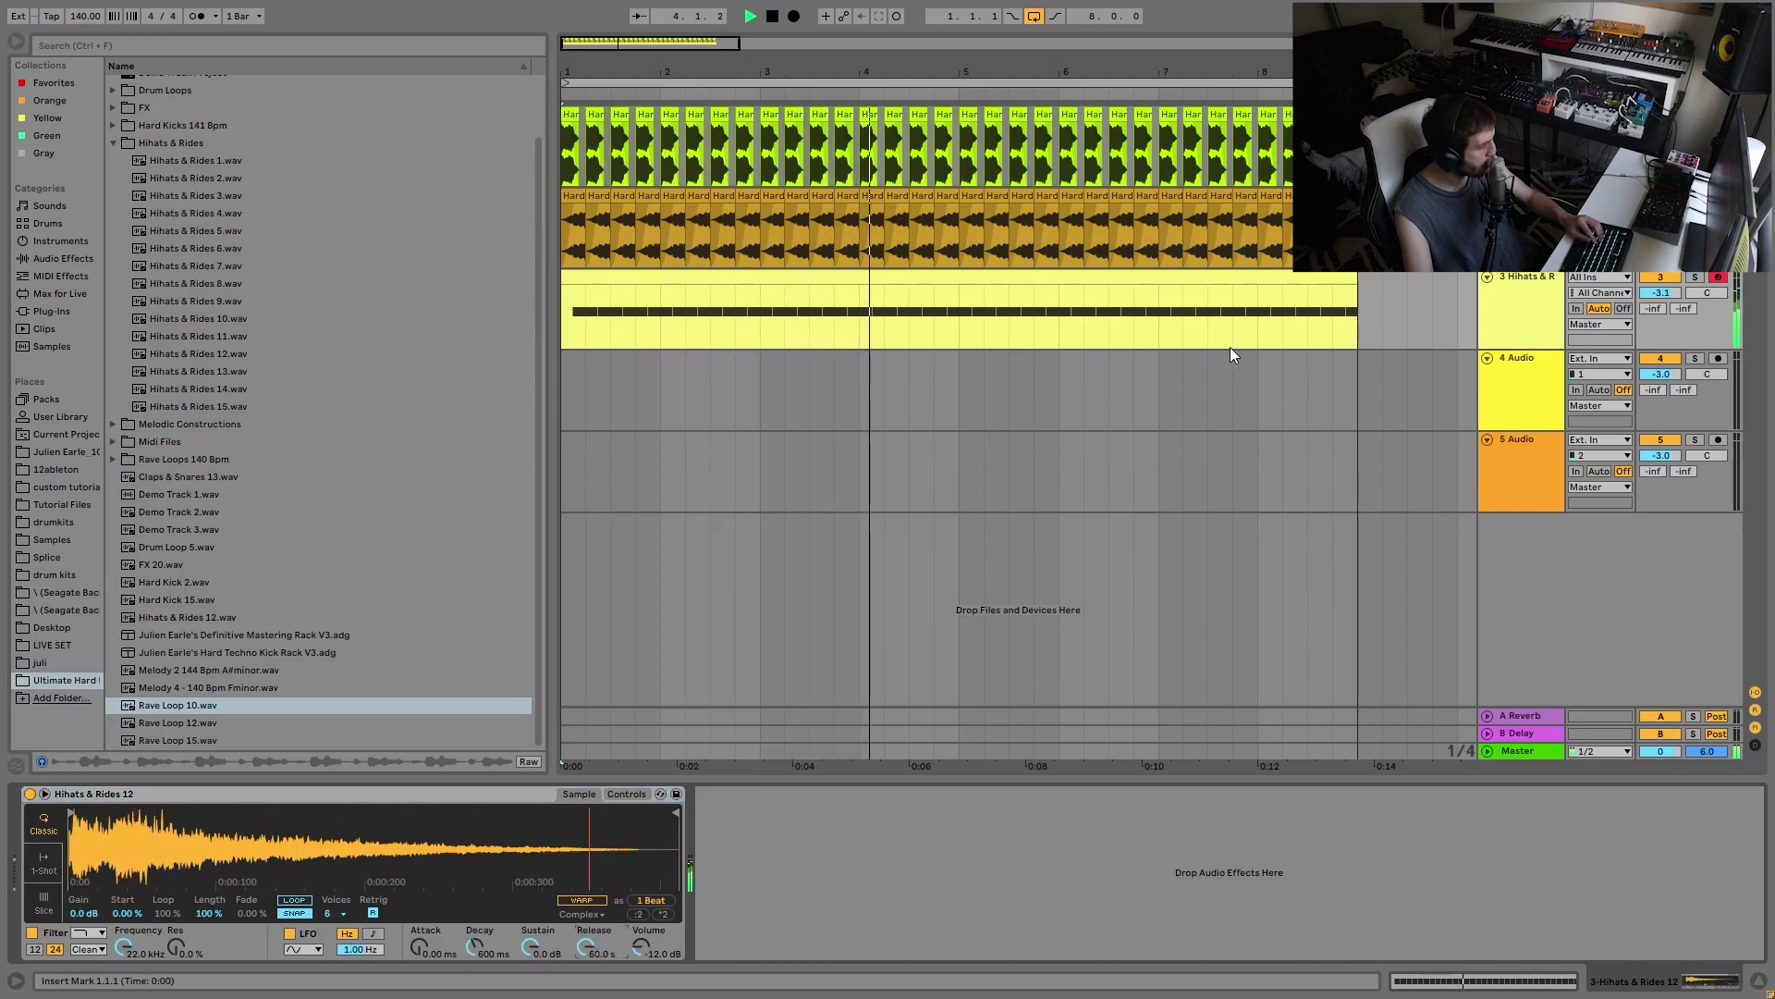
pyautogui.press('space')
# Step: Insert a MIDI track below the hi-hats and open the sample pack's Claps & Snares folder
pyautogui.hotkey('ctrl', 'shift', 't')
pyautogui.scroll(2, 230, 102)
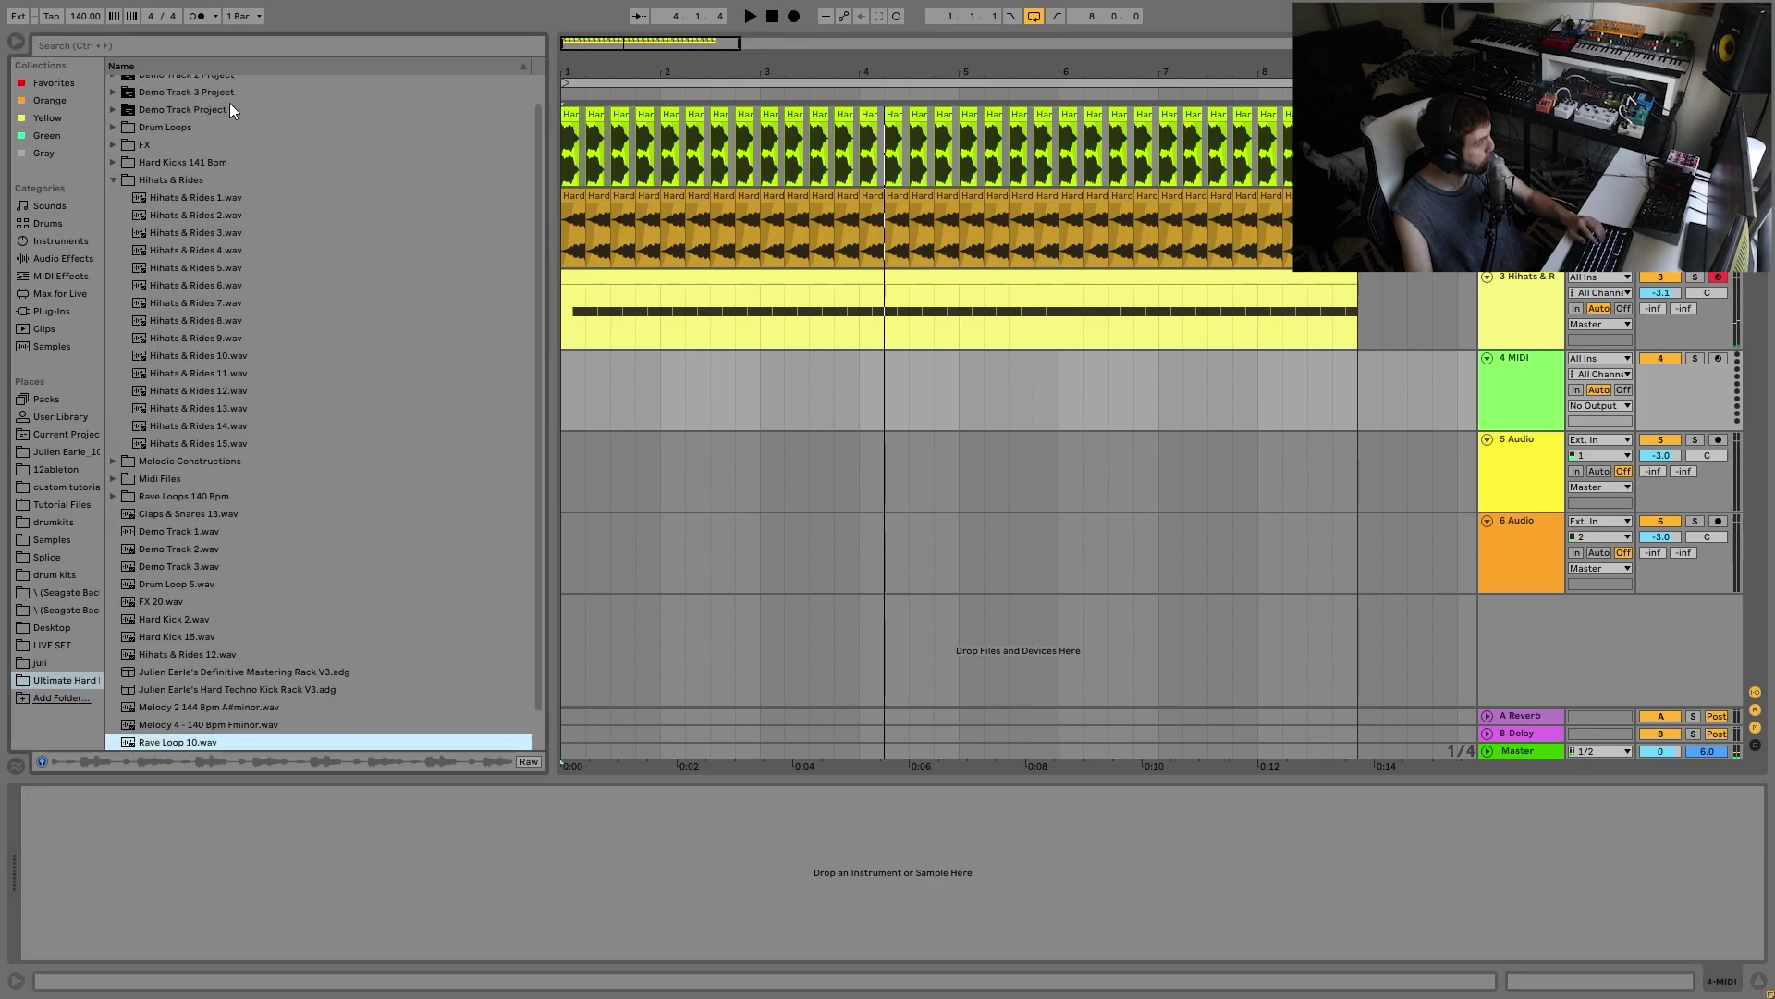
pyautogui.scroll(2, 231, 111)
pyautogui.click(153, 82)
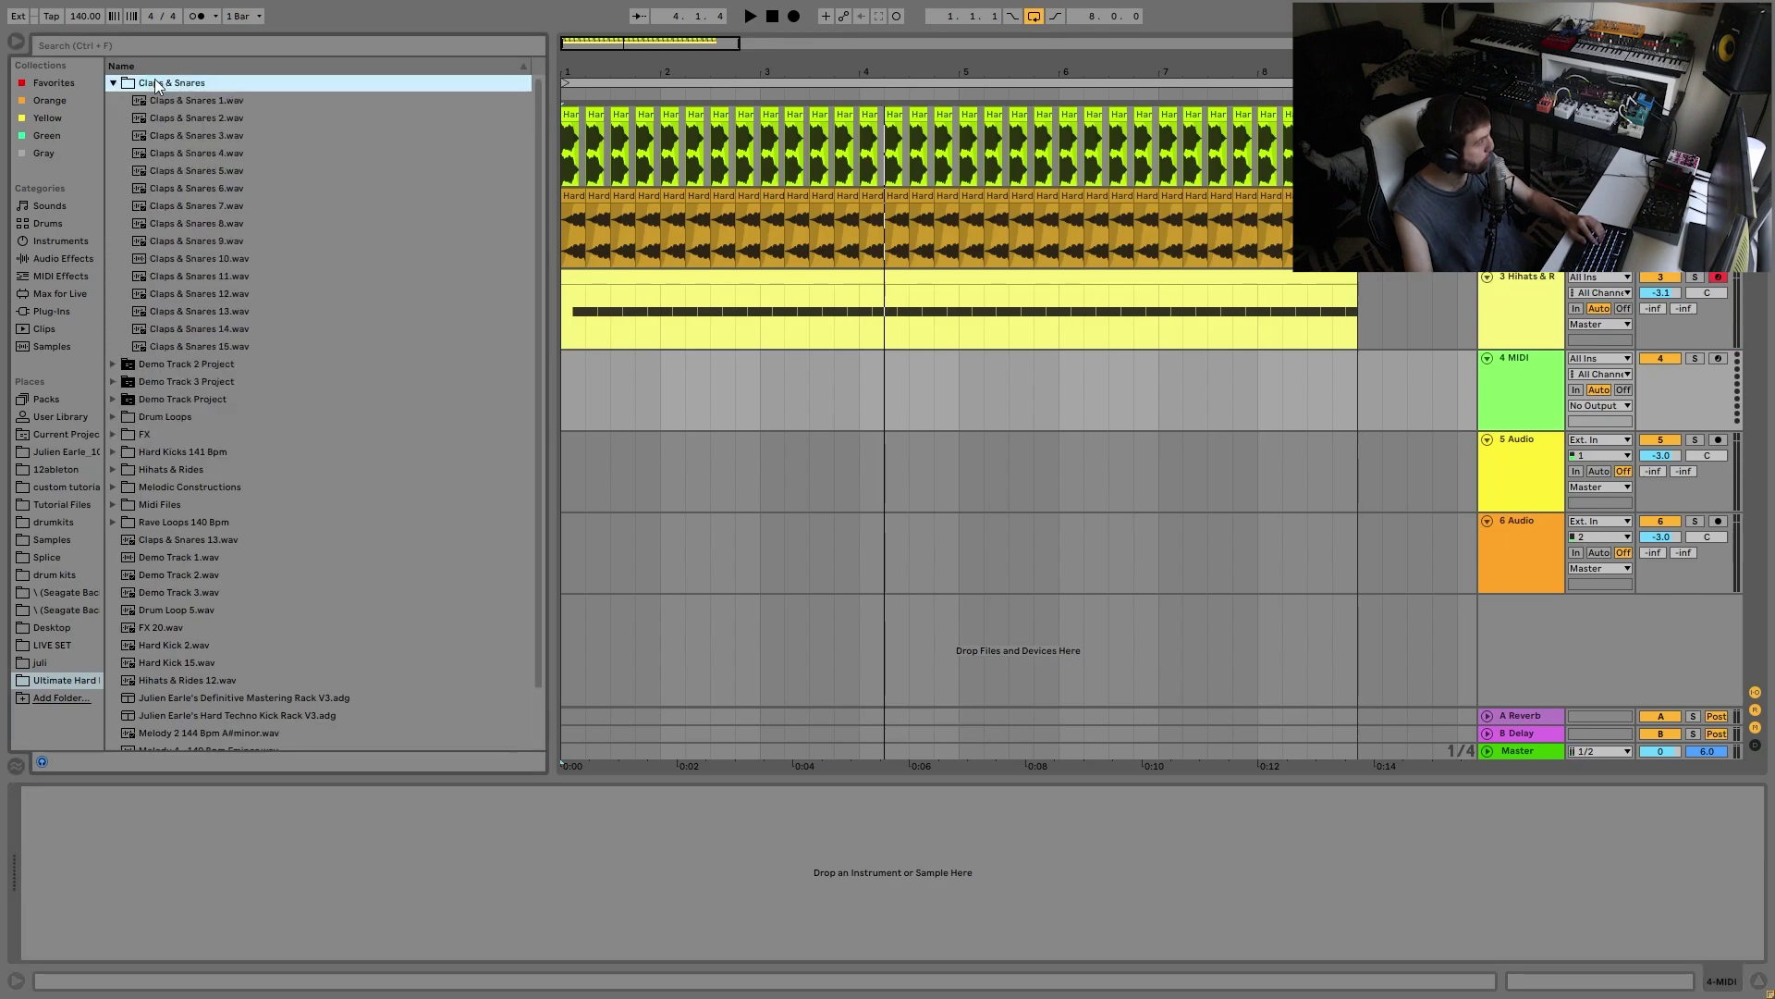
# Step: Audition samples from the Claps & Snares folder and load Claps & Snares 4.wav onto the new MIDI track
pyautogui.click(197, 224)
pyautogui.press('Down')
pyautogui.press('Down')
pyautogui.press('Down')
pyautogui.press('Down')
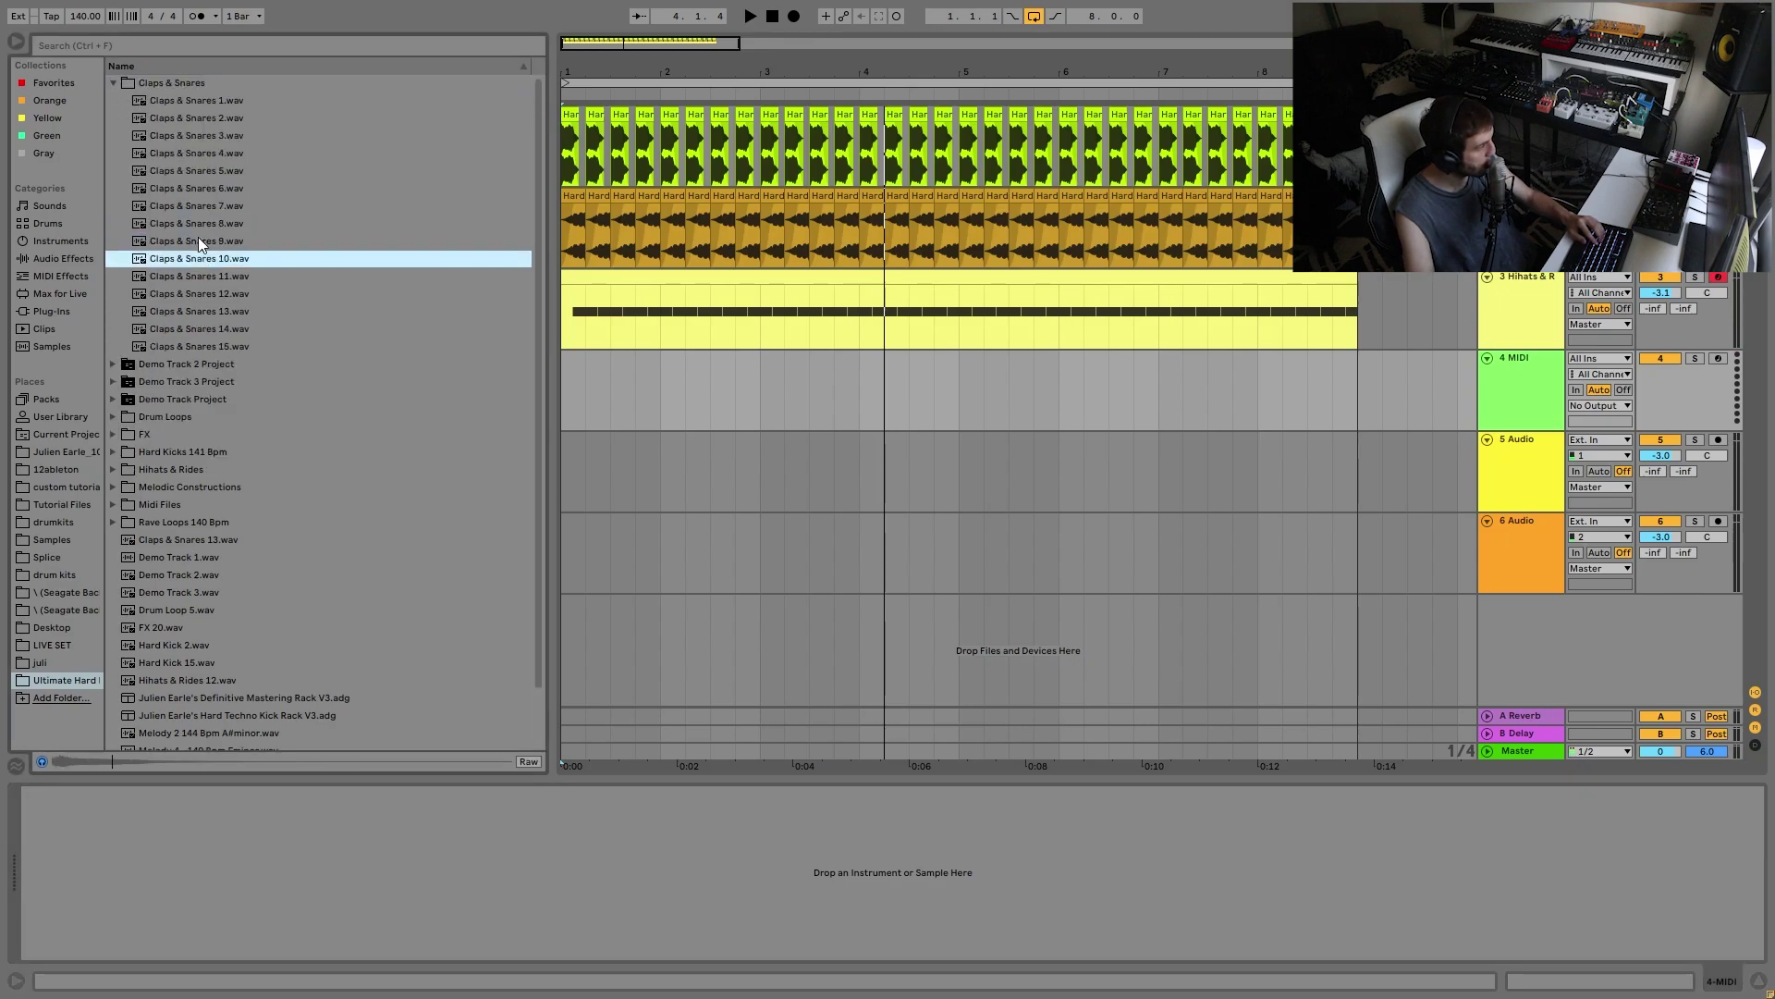
pyautogui.press('Down')
pyautogui.press('Left')
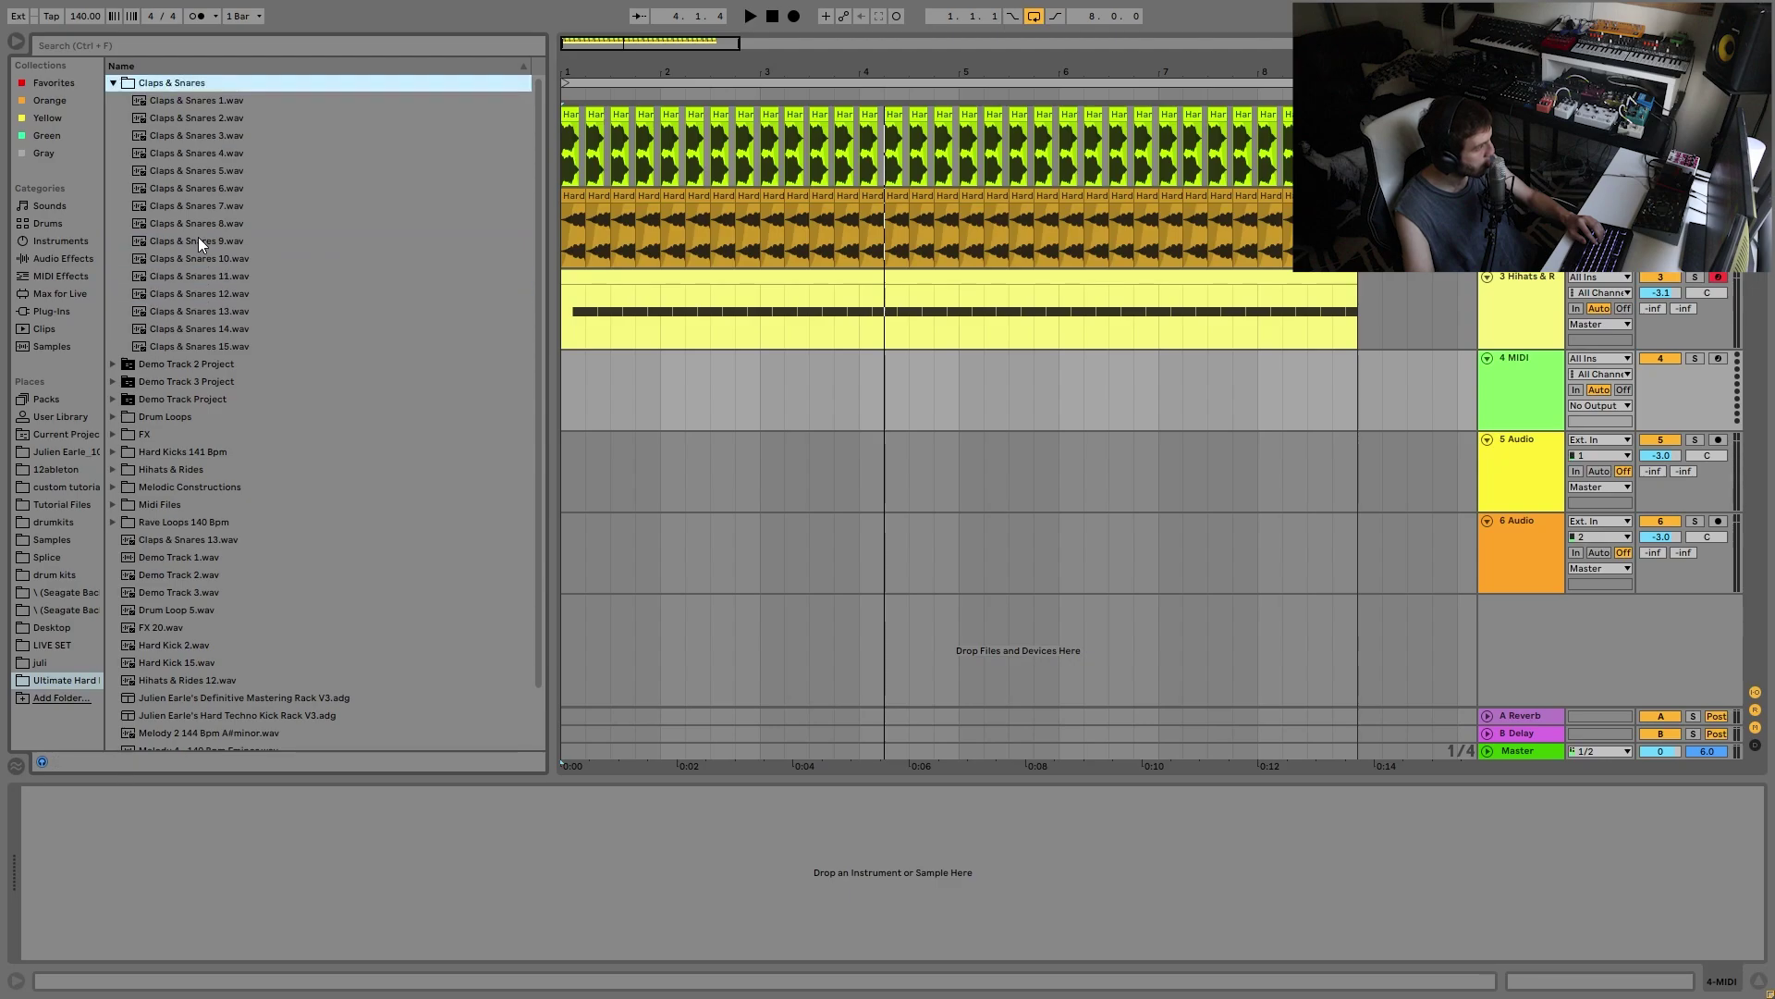
pyautogui.press('Down')
pyautogui.press('Down')
pyautogui.press('Down')
pyautogui.press('Down')
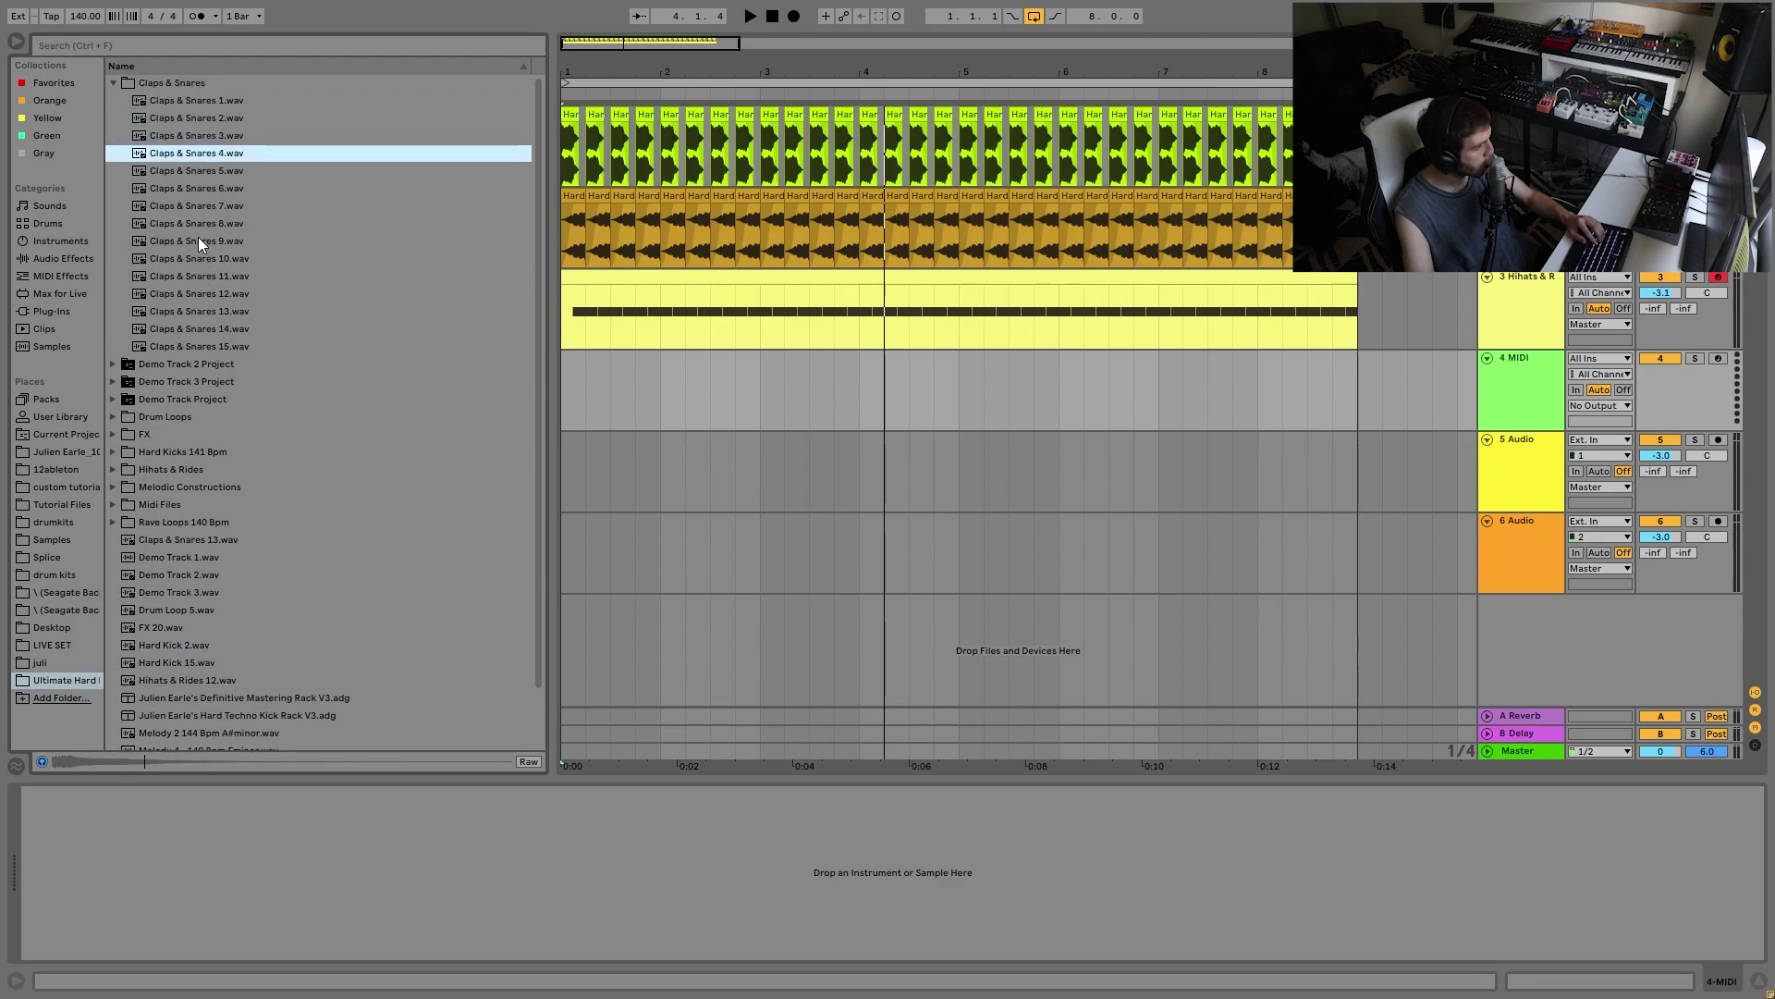
pyautogui.press('Up')
pyautogui.press('Down')
pyautogui.press('Return')
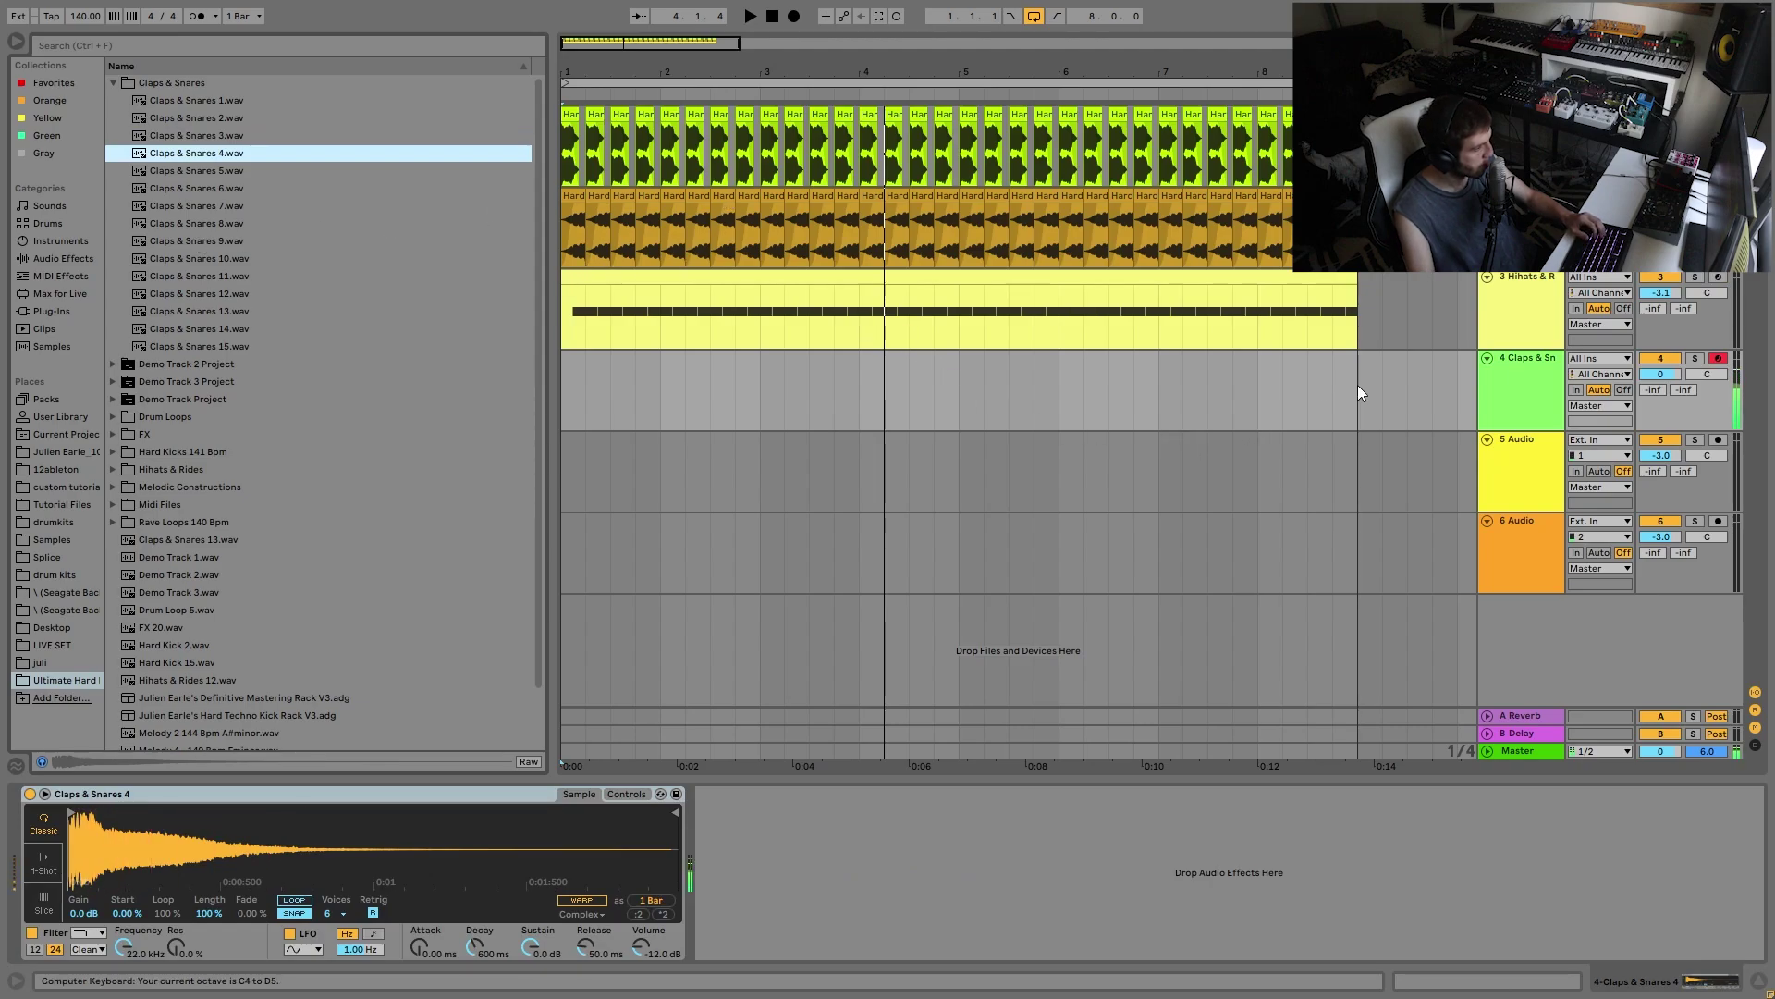
# Step: Audition Claps & Snares 3, 5 and 6 and load Claps & Snares 6.wav onto the claps track
pyautogui.moveTo(1352, 397); pyautogui.dragTo(495, 379)
pyautogui.click(137, 137)
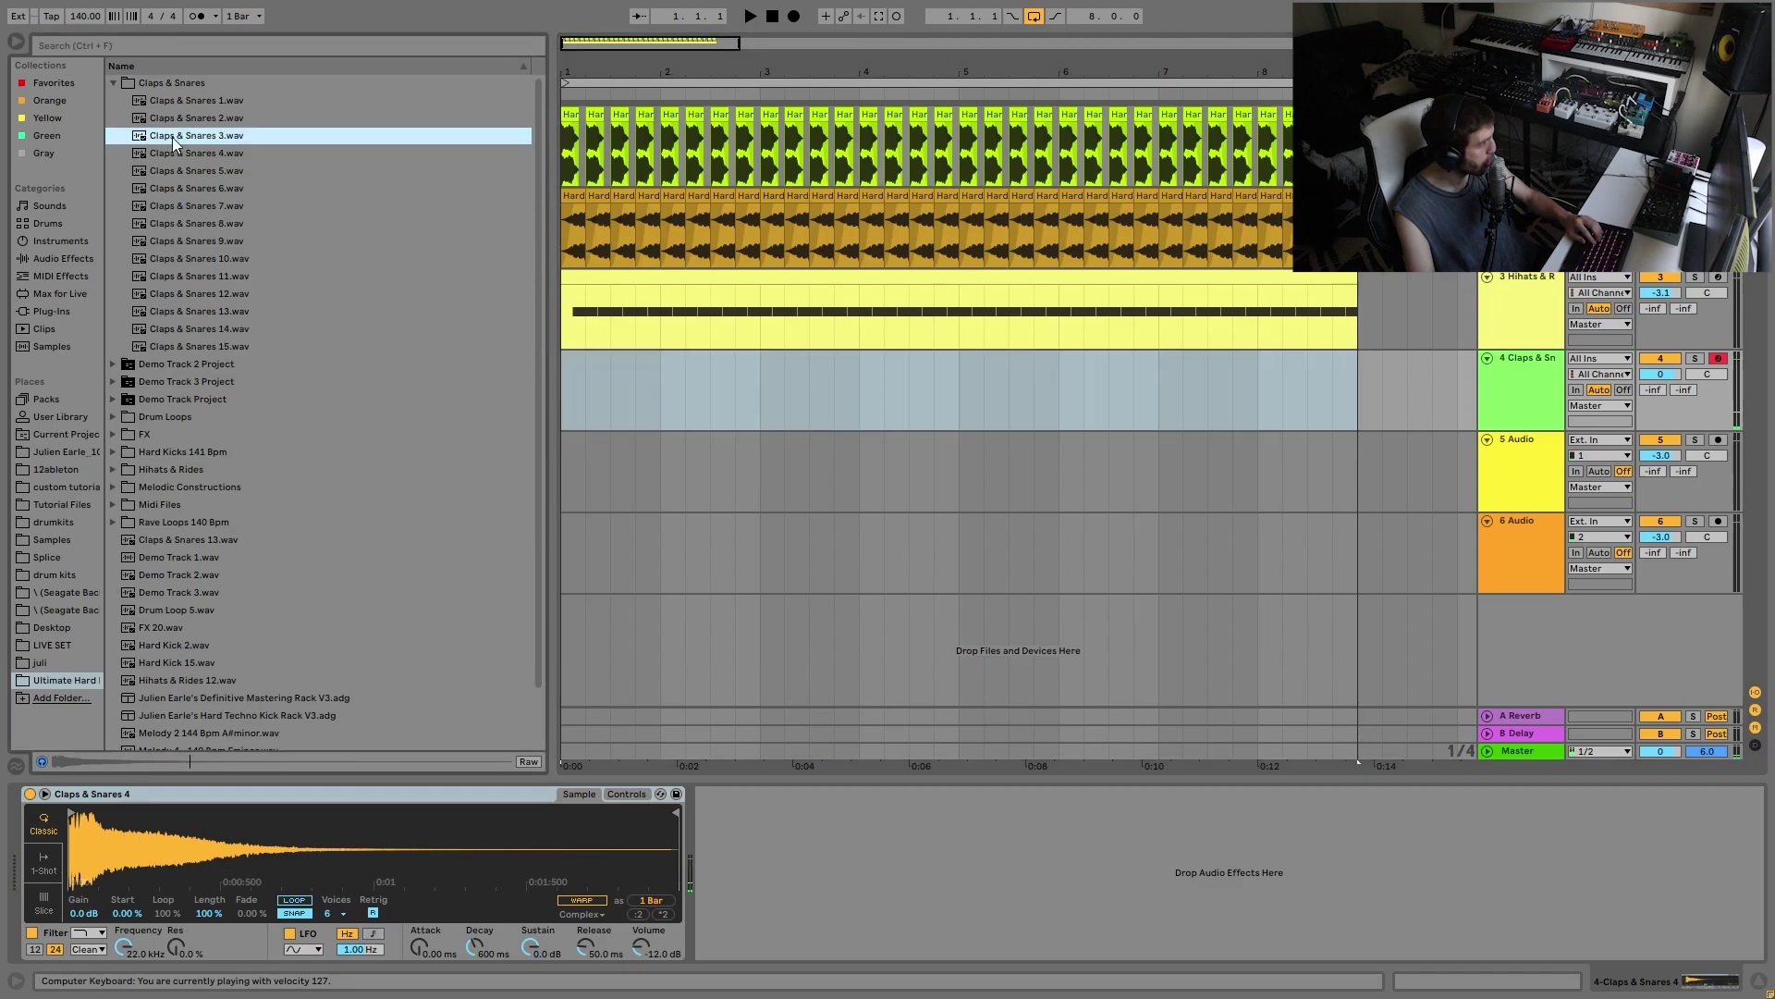
pyautogui.click(222, 171)
pyautogui.click(198, 191)
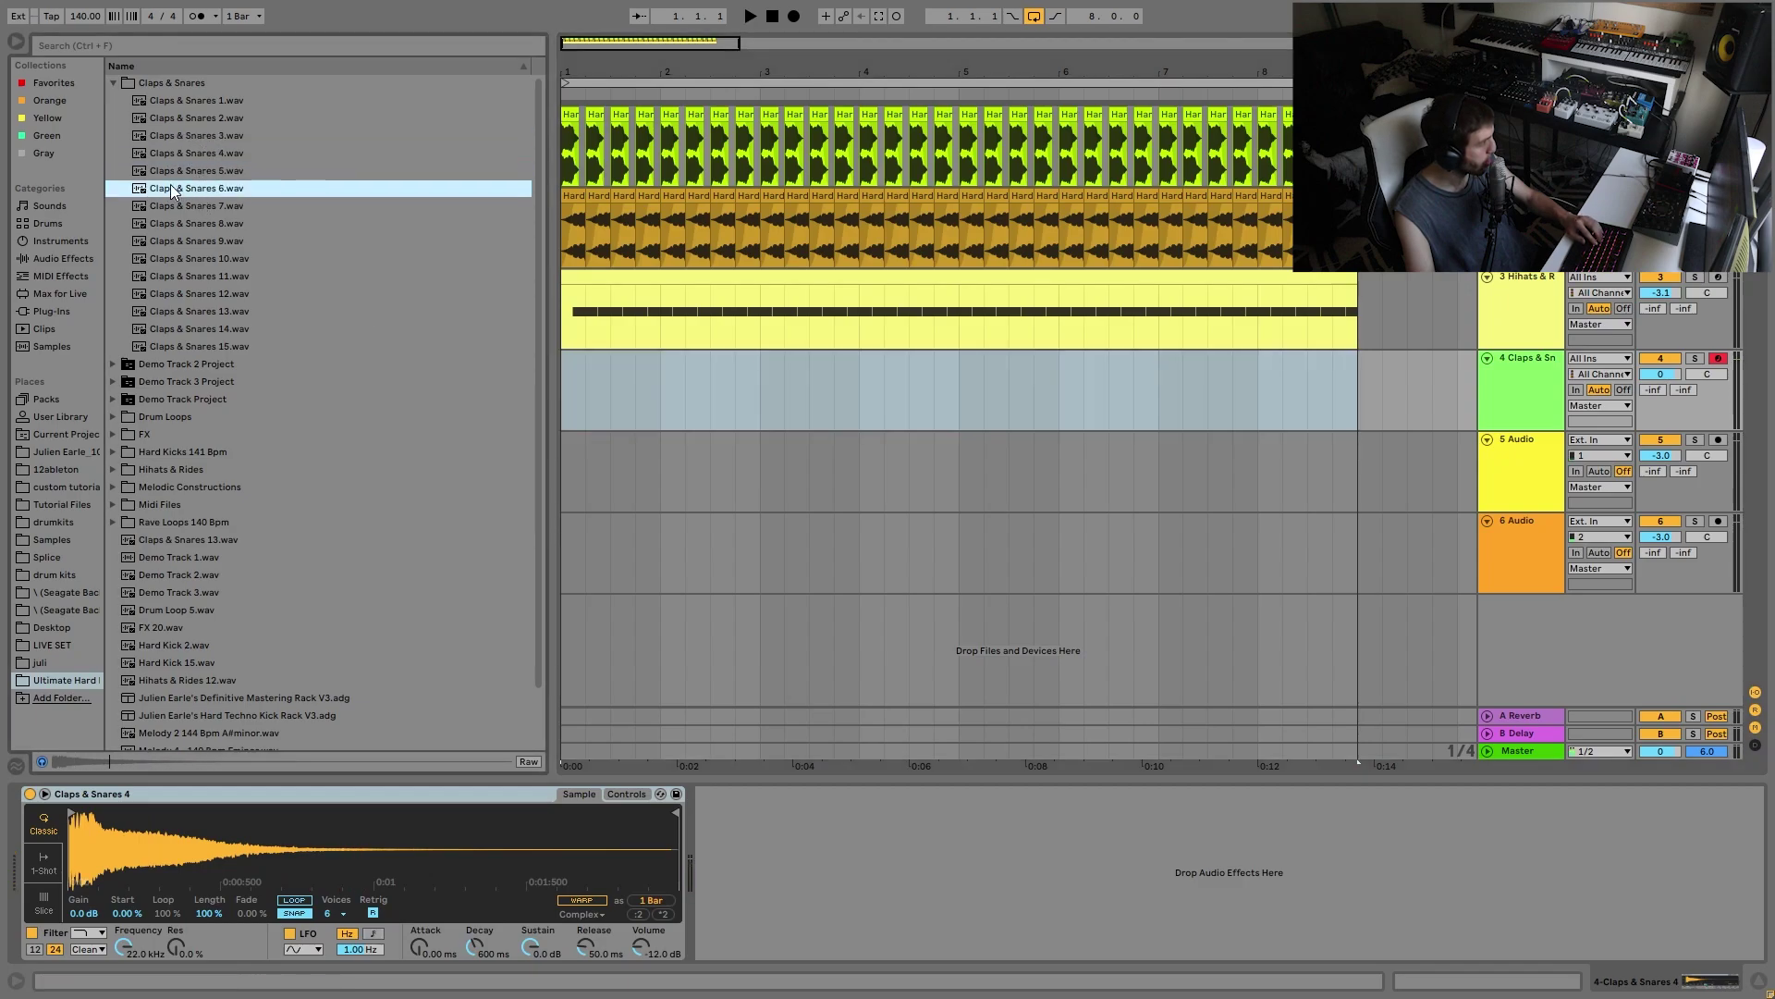
pyautogui.doubleClick(194, 188)
# Step: Create an eight-bar MIDI clip on the claps track and add a two-beat C3 note starting at 1.2.1
pyautogui.keyDown('shift'); pyautogui.click(599, 386); pyautogui.keyUp('shift')
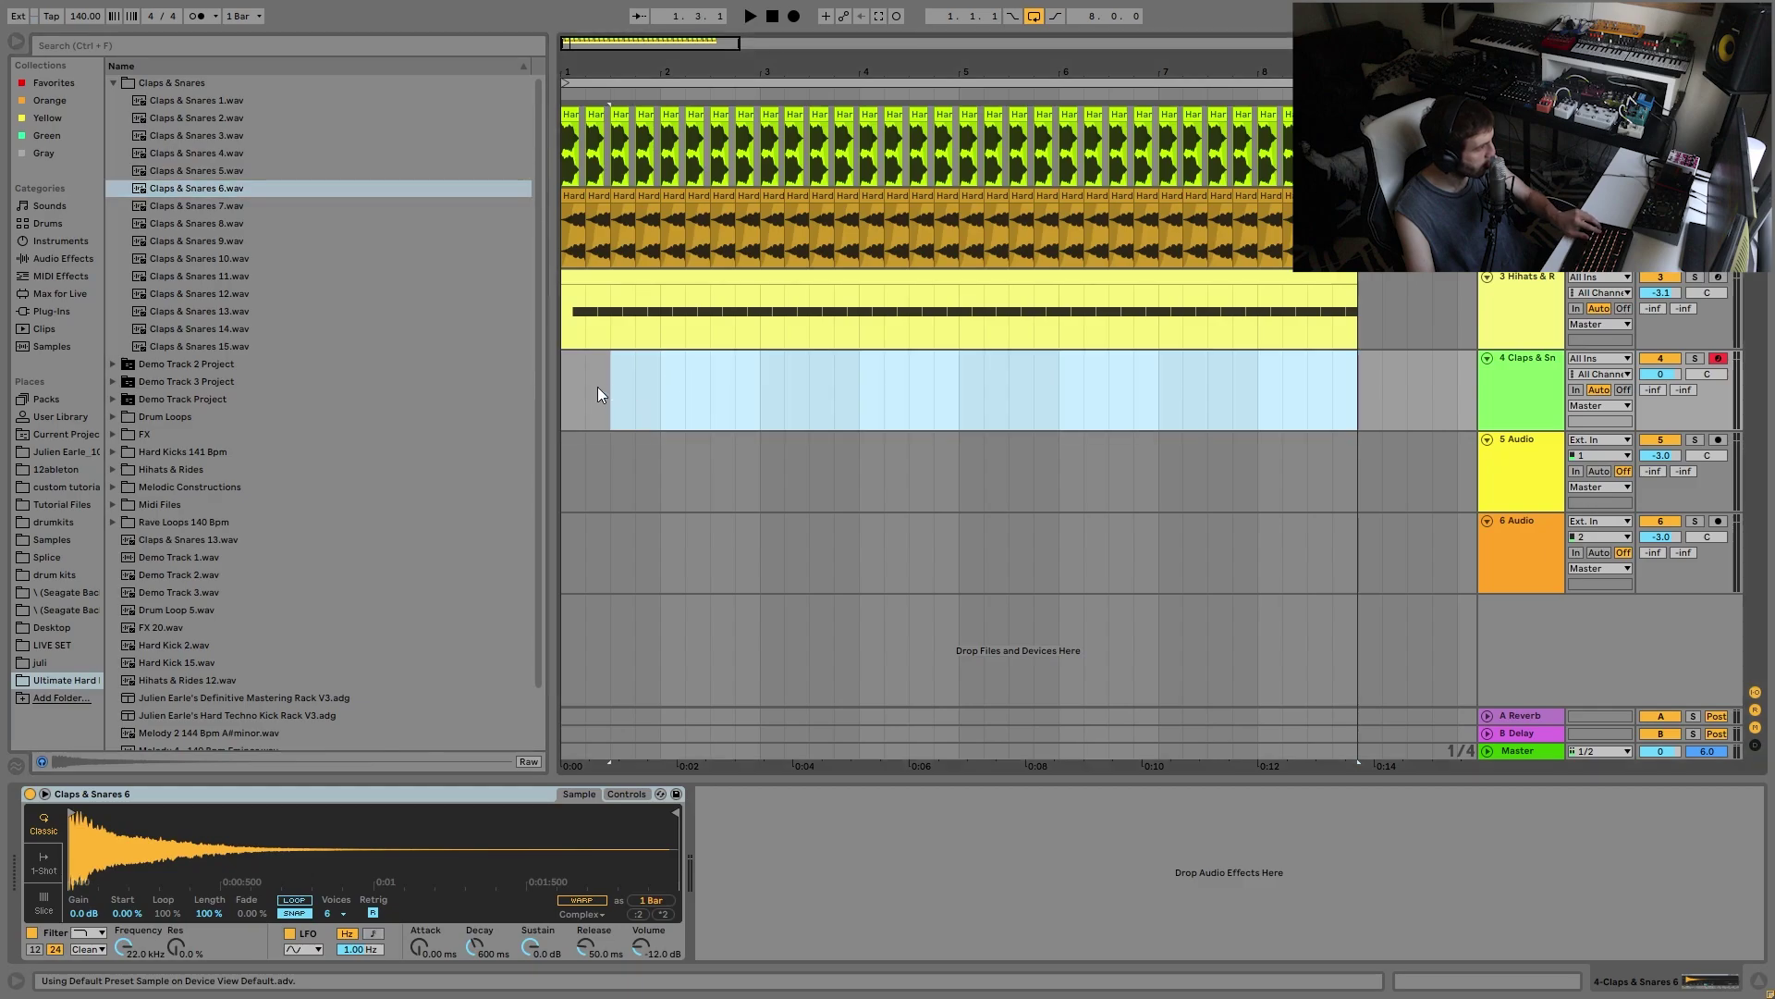
pyautogui.hotkey('ctrl', 'shift', 'm')
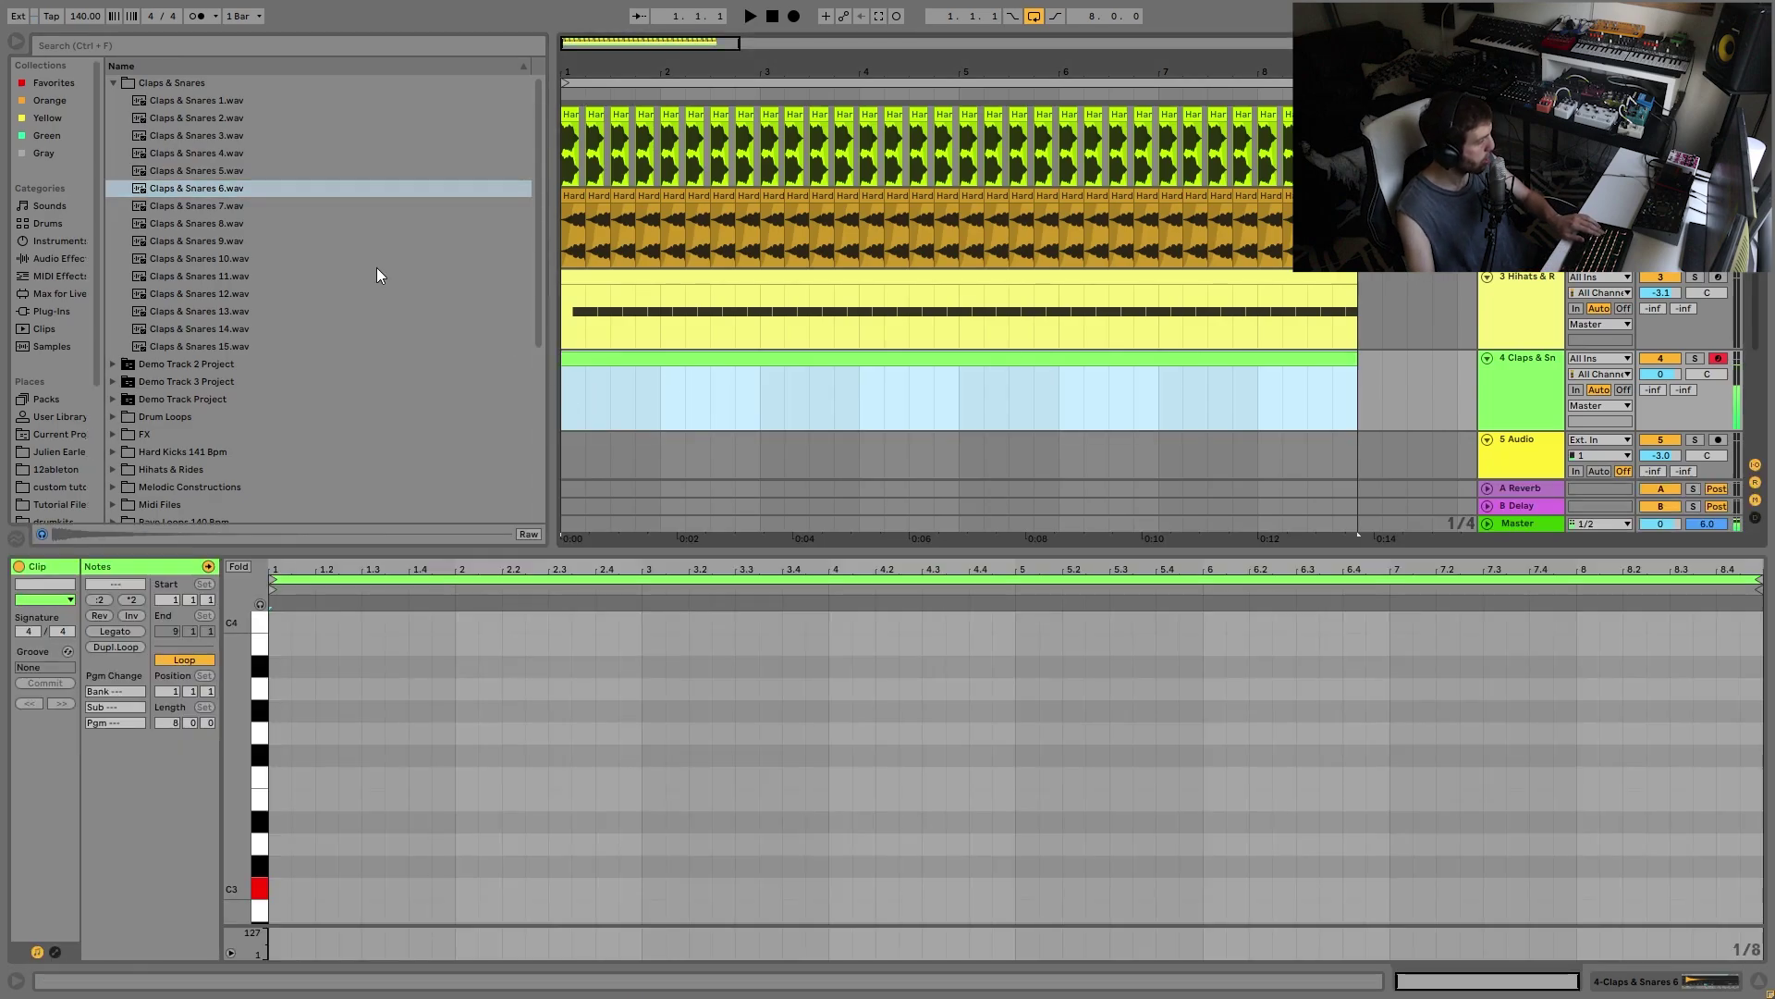
pyautogui.doubleClick(329, 894)
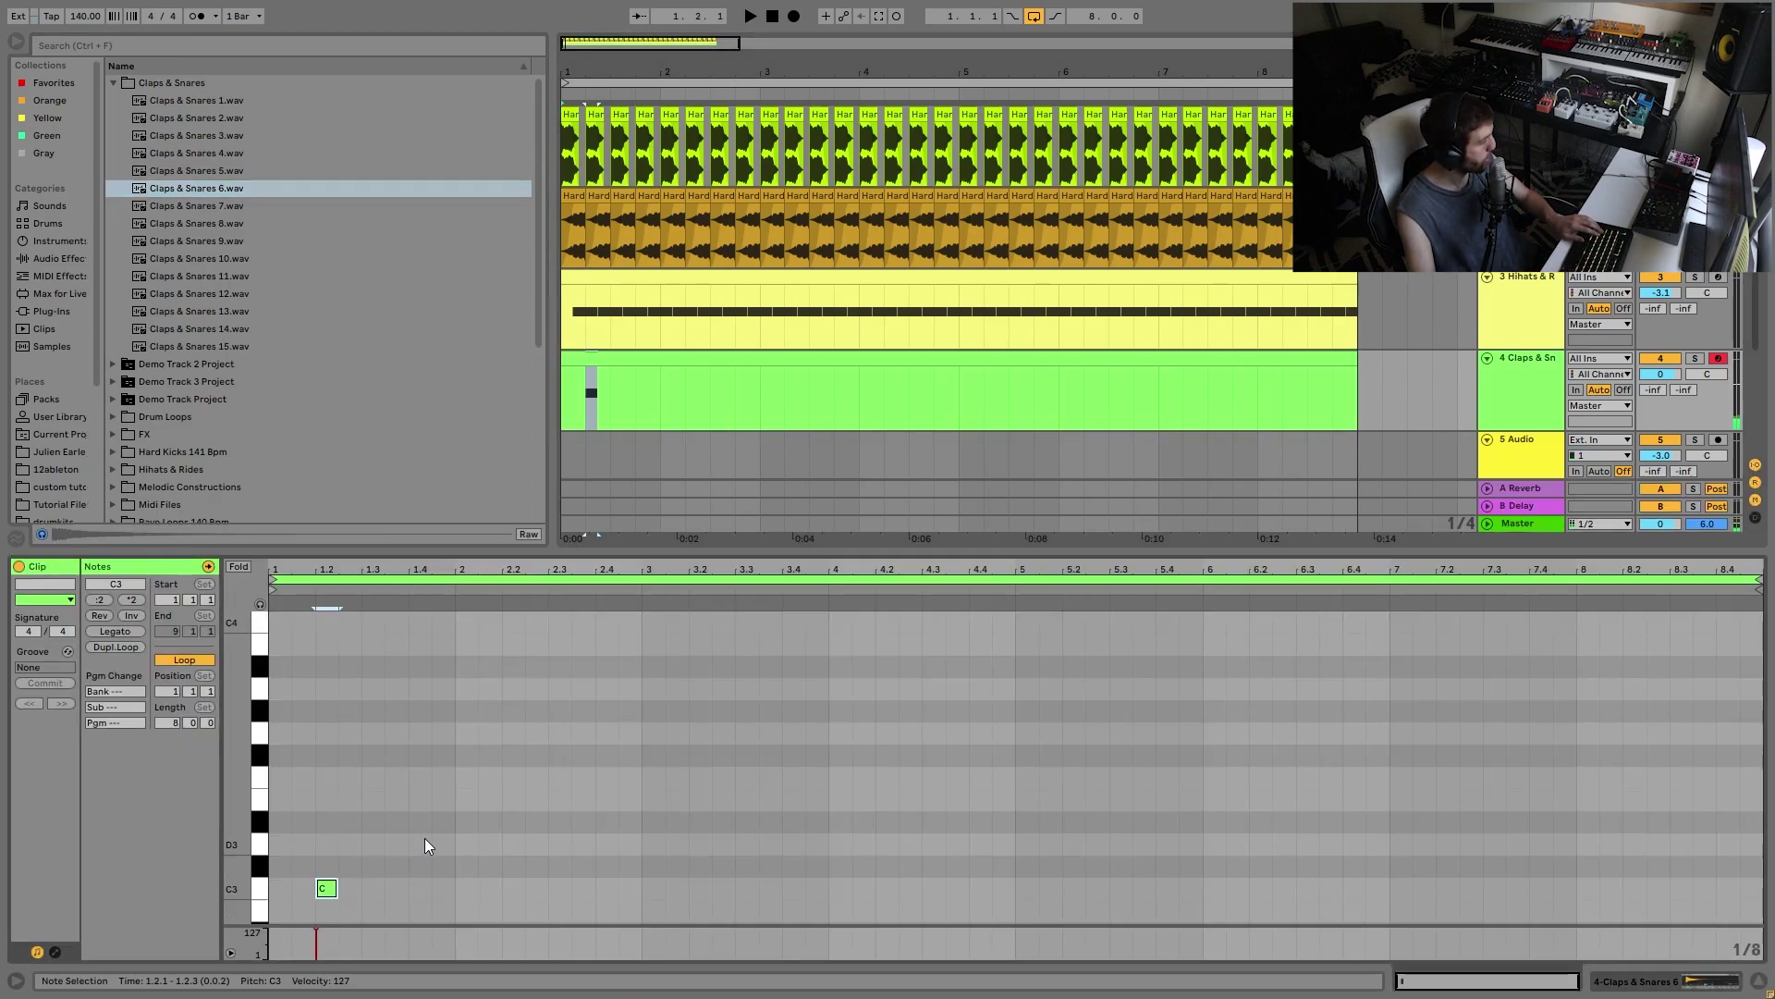
pyautogui.hotkey('shift', 'Right')
pyautogui.hotkey('shift', 'Right')
pyautogui.hotkey('shift', 'Right')
pyautogui.hotkey('ctrl', 'f')
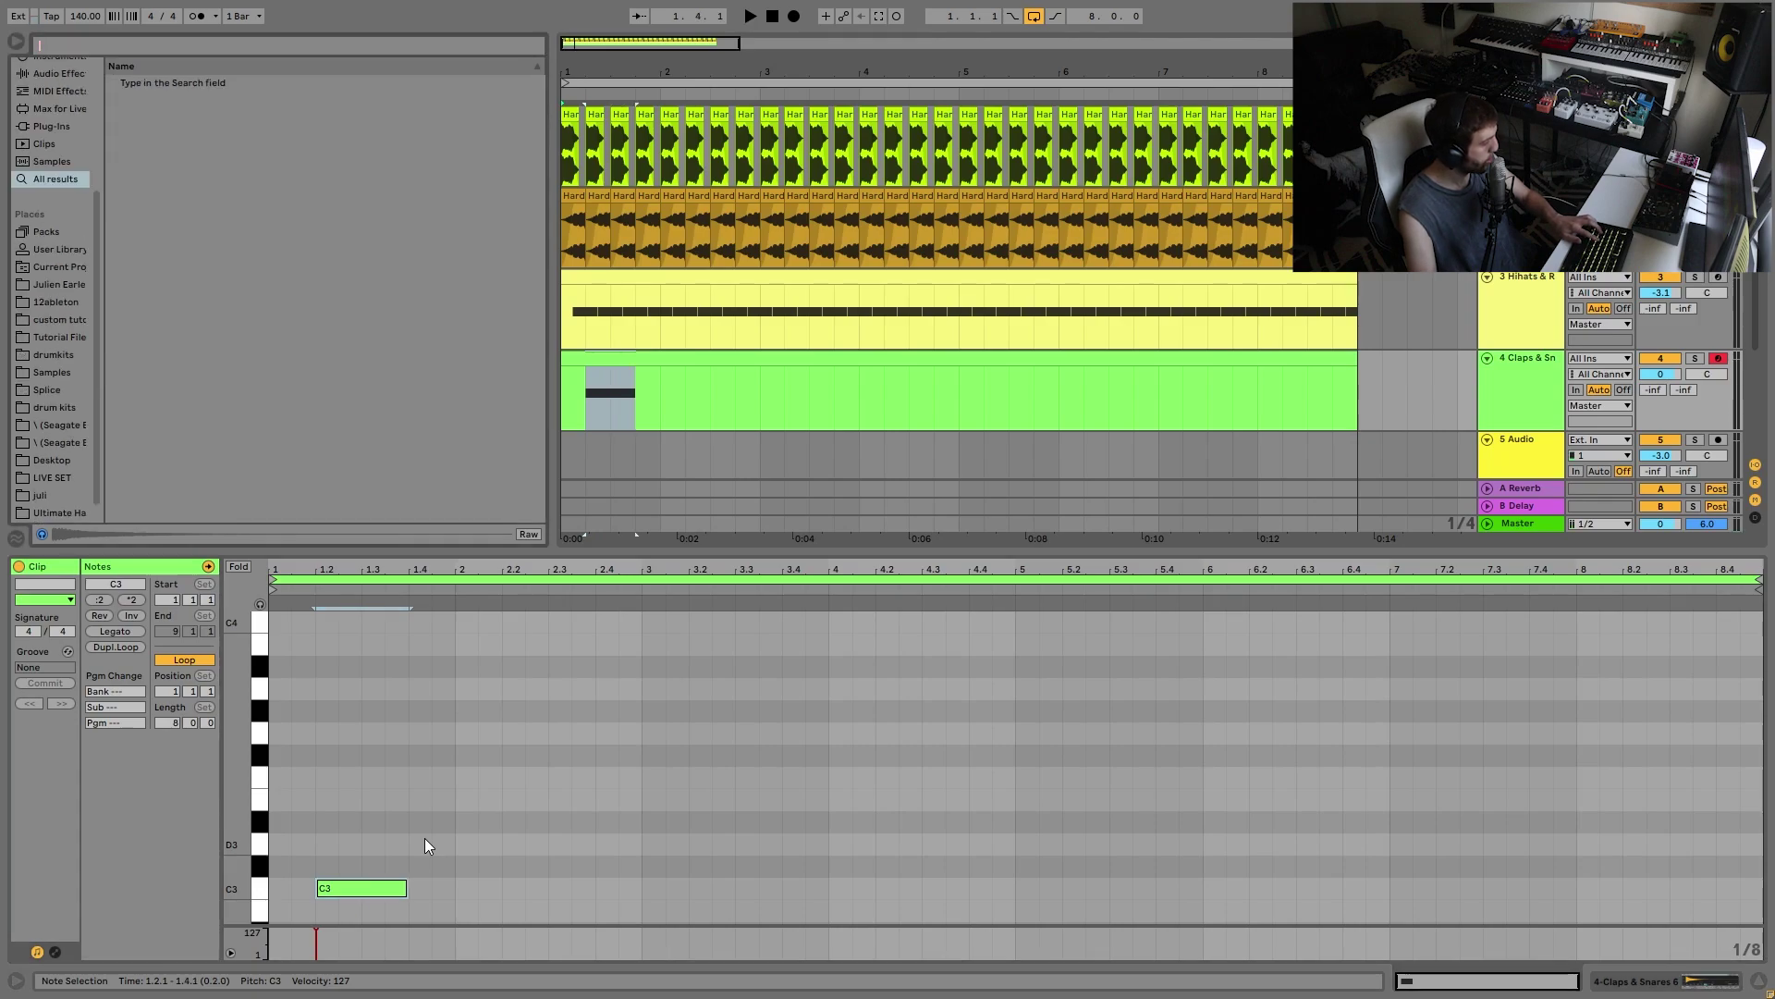
# Step: Duplicate the two-beat C3 clap note repeatedly until the notes fill the eight-bar clip
pyautogui.moveTo(373, 836); pyautogui.dragTo(374, 906)
pyautogui.hotkey('ctrl', 'd')
pyautogui.hotkey('ctrl', 'd')
pyautogui.hotkey('ctrl', 'd')
pyautogui.hotkey('ctrl', 'd')
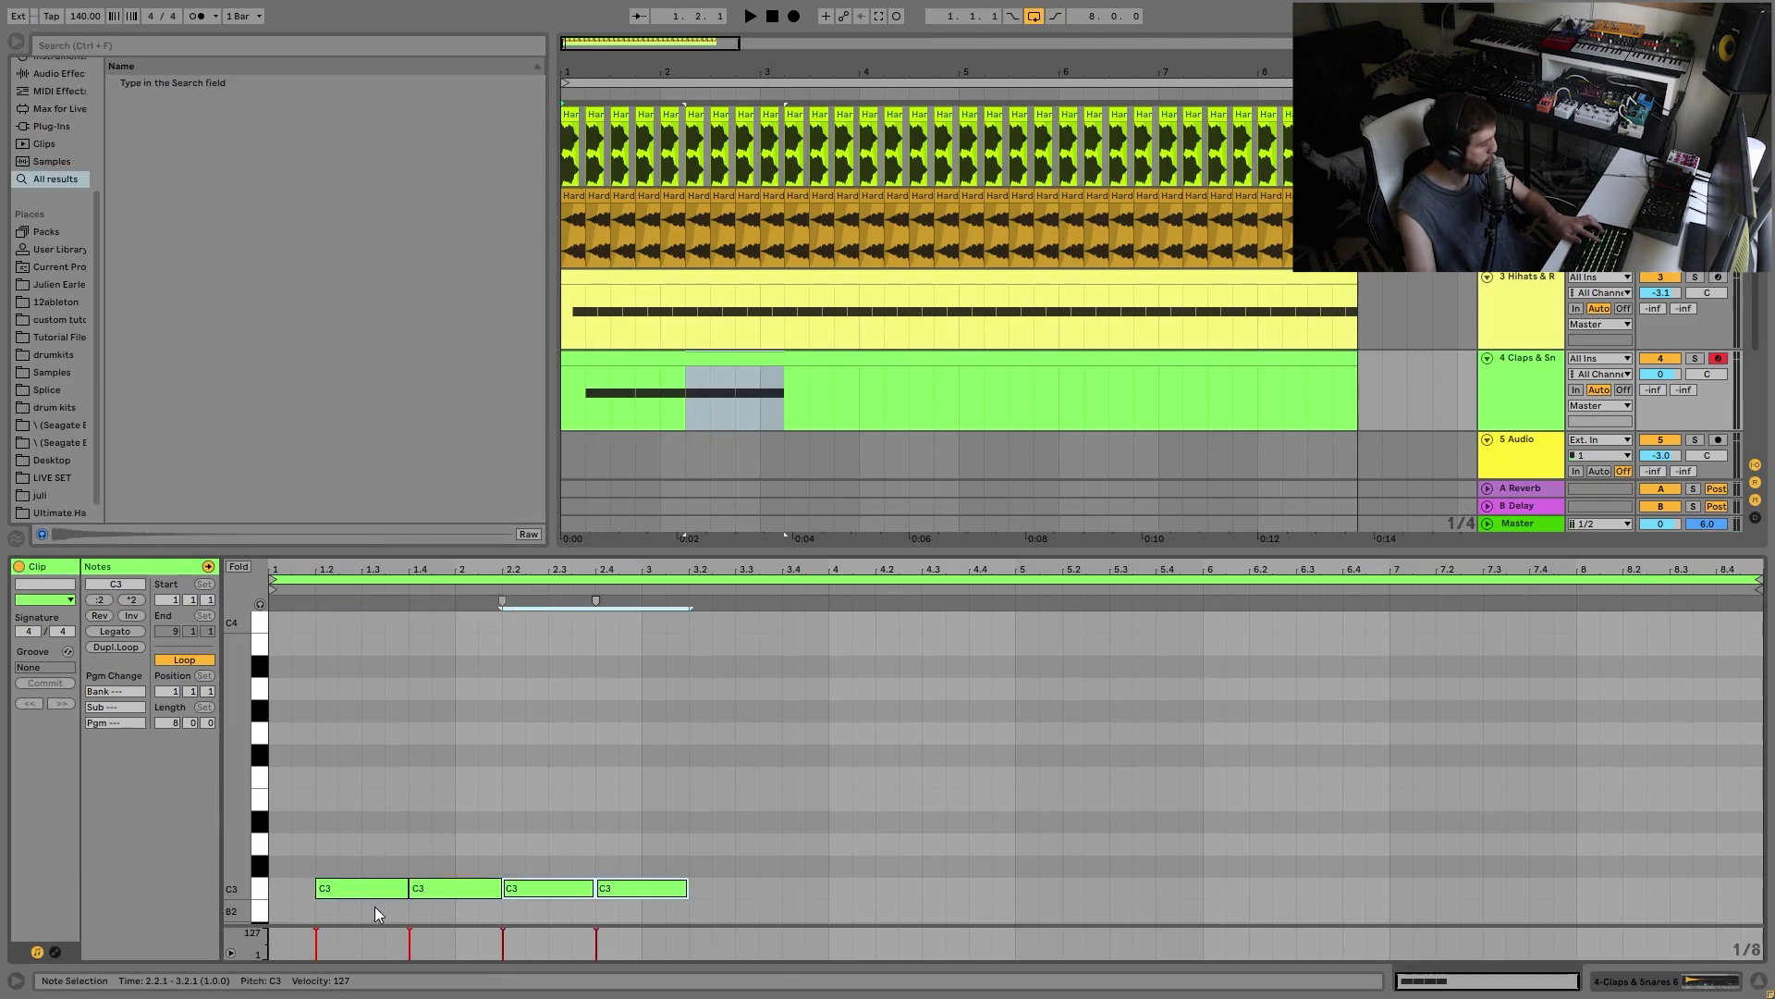
# Step: During playback, set the claps track's volume to -6.9 dB and the hi-hat track's volume to -1.5 dB
pyautogui.press('space')
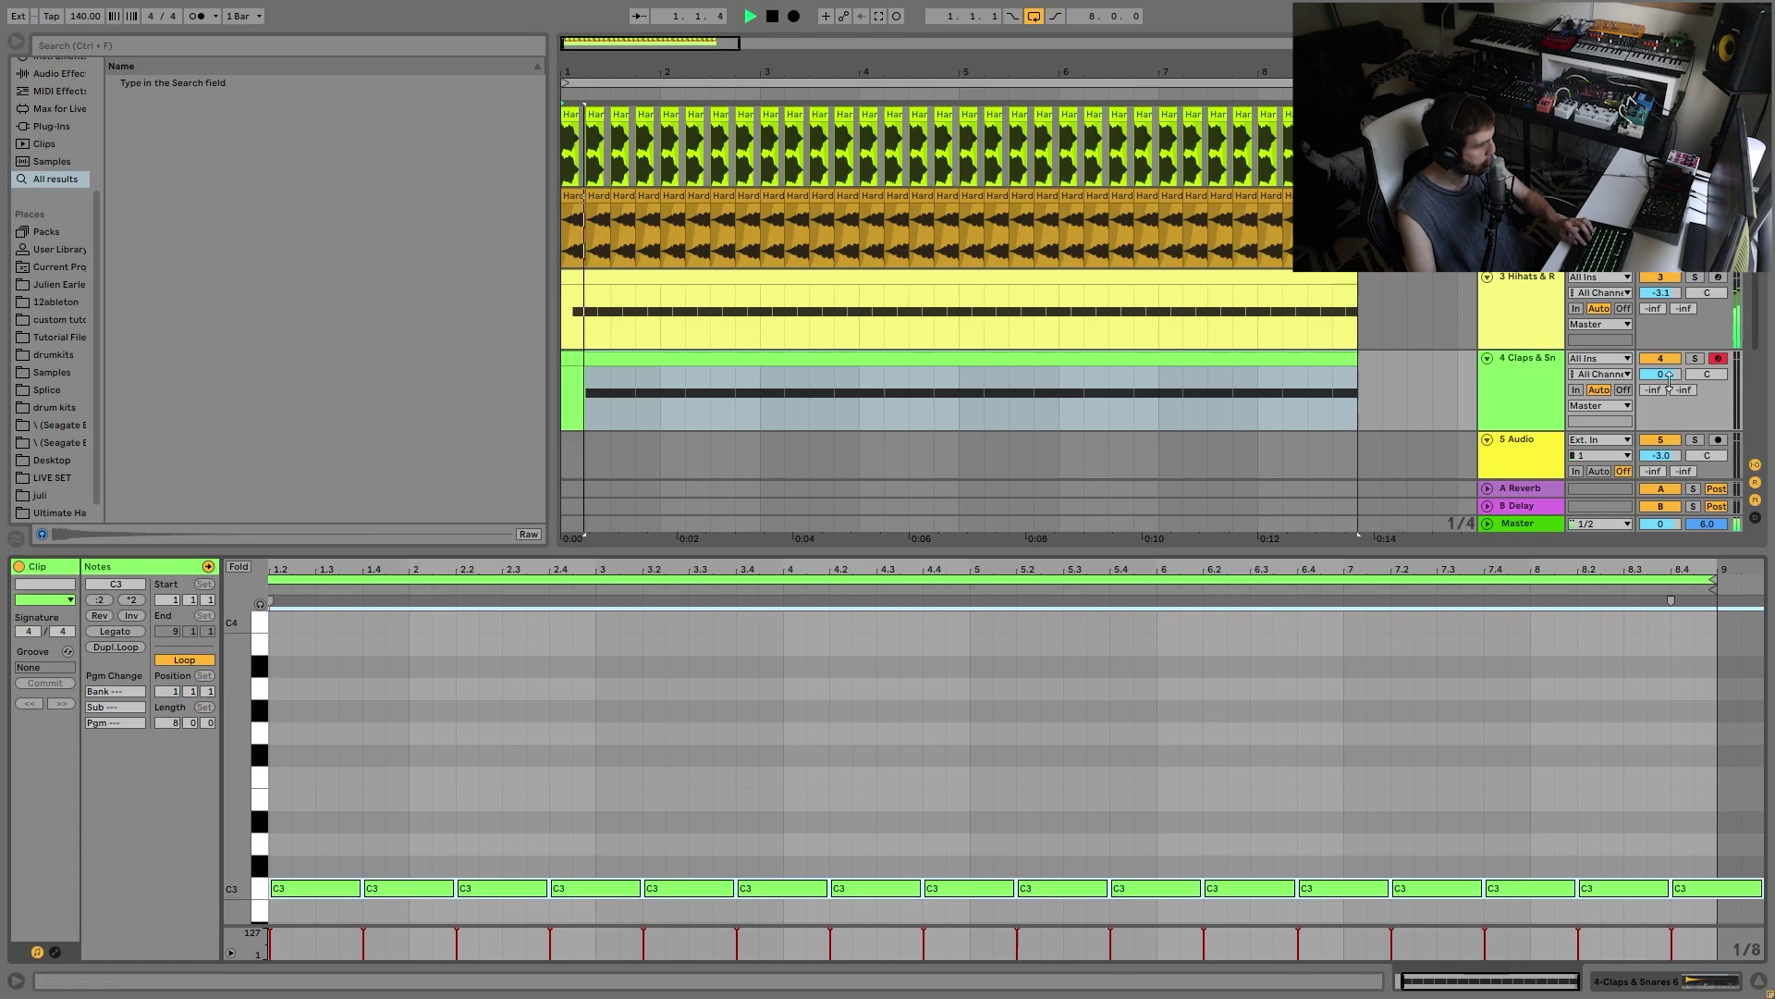
pyautogui.moveTo(1660, 374); pyautogui.dragTo(1661, 407)
pyautogui.click(1544, 361)
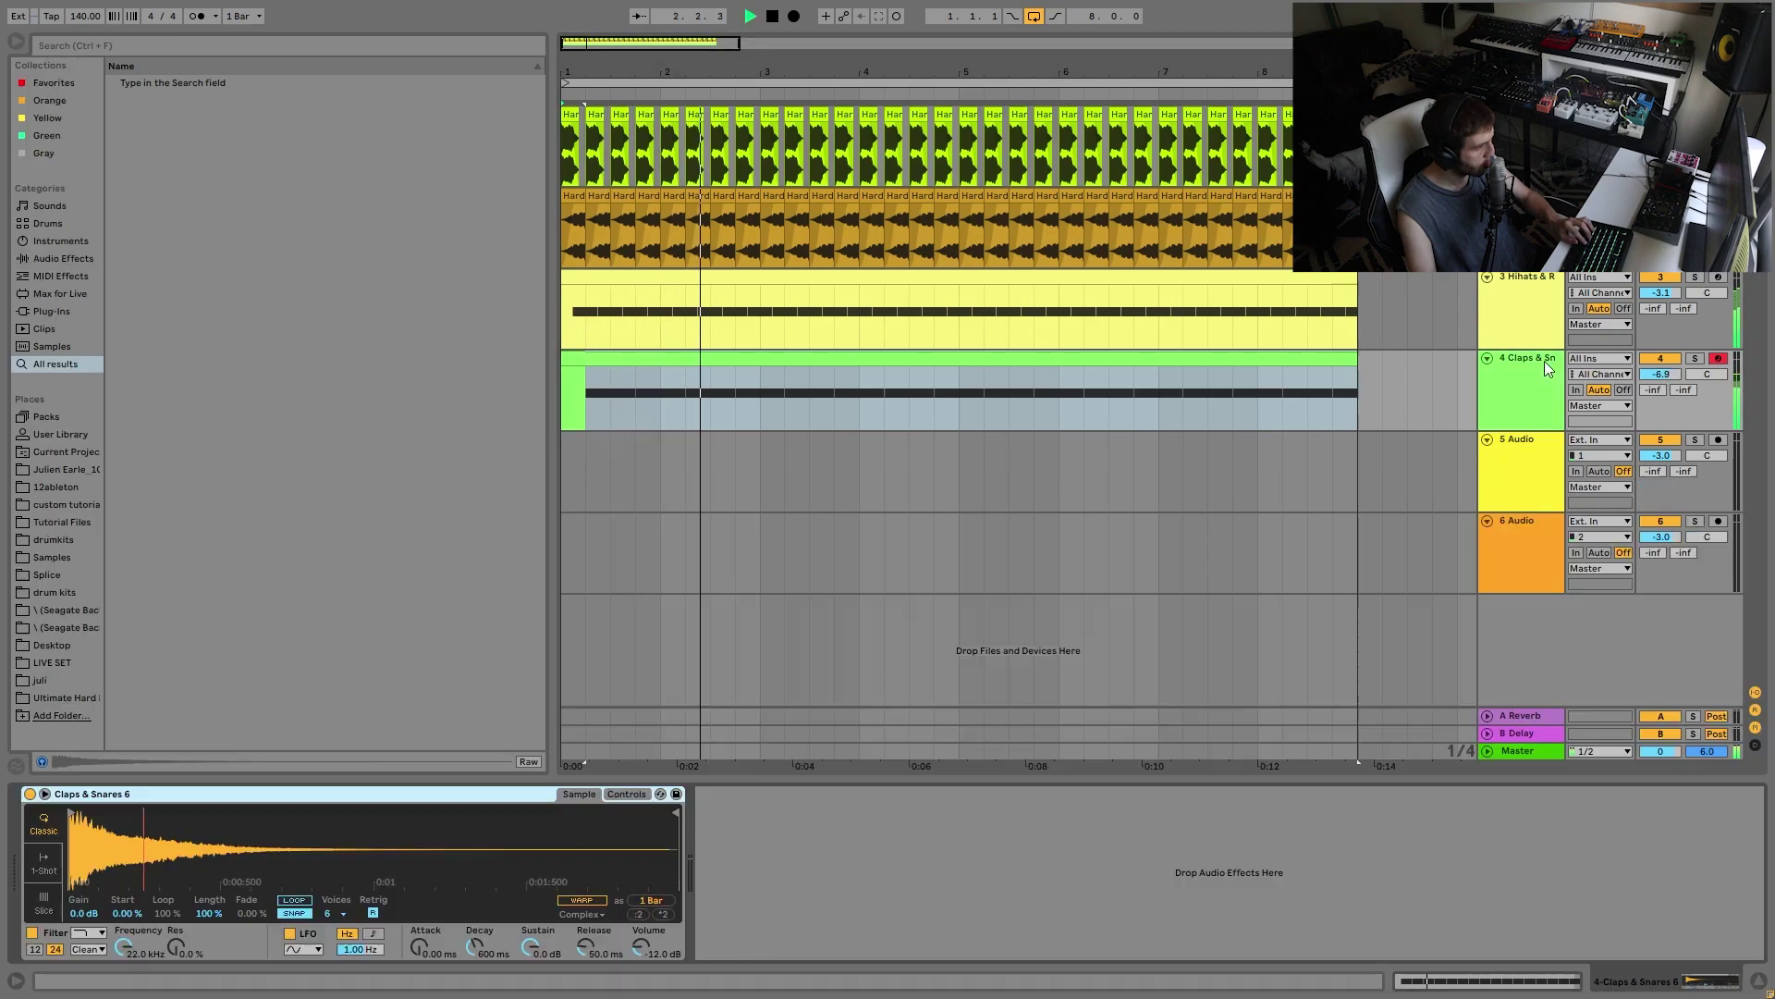
pyautogui.moveTo(1663, 294); pyautogui.dragTo(1664, 286)
# Step: Set the hi-hat sampler's Transpose to -2 st while listening to the groove
pyautogui.click(1503, 314)
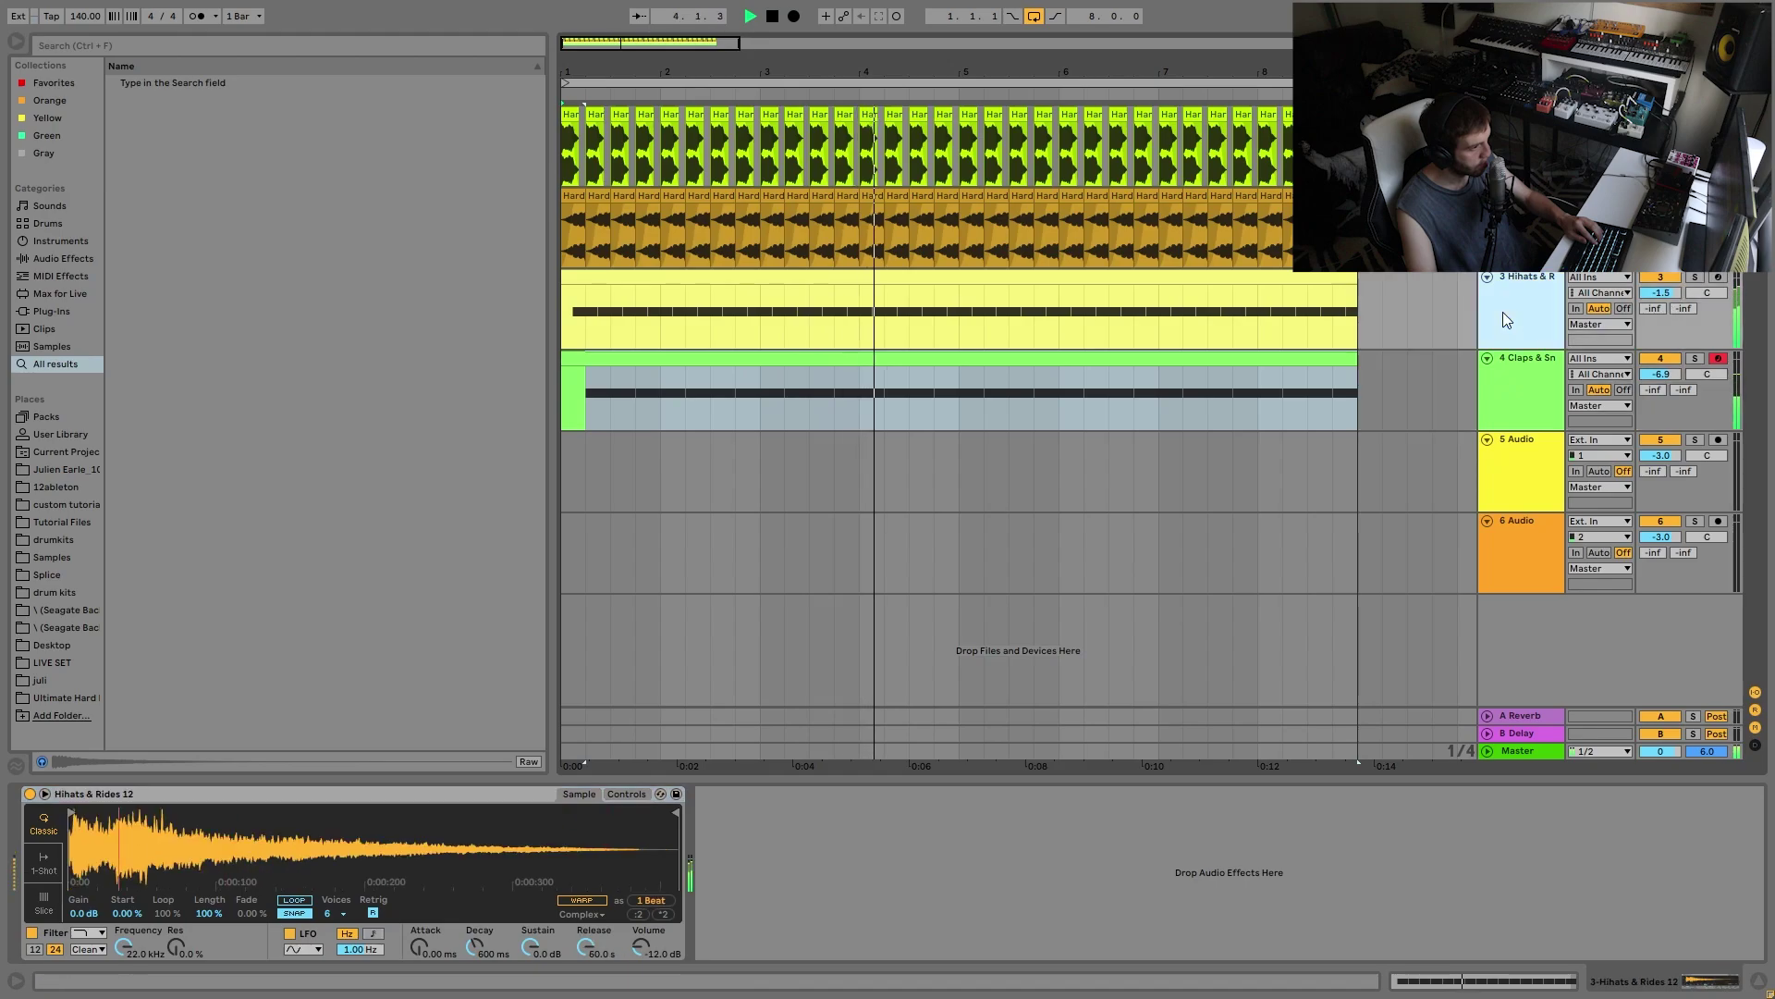
pyautogui.press('space')
pyautogui.click(619, 795)
pyautogui.moveTo(600, 899); pyautogui.dragTo(599, 924)
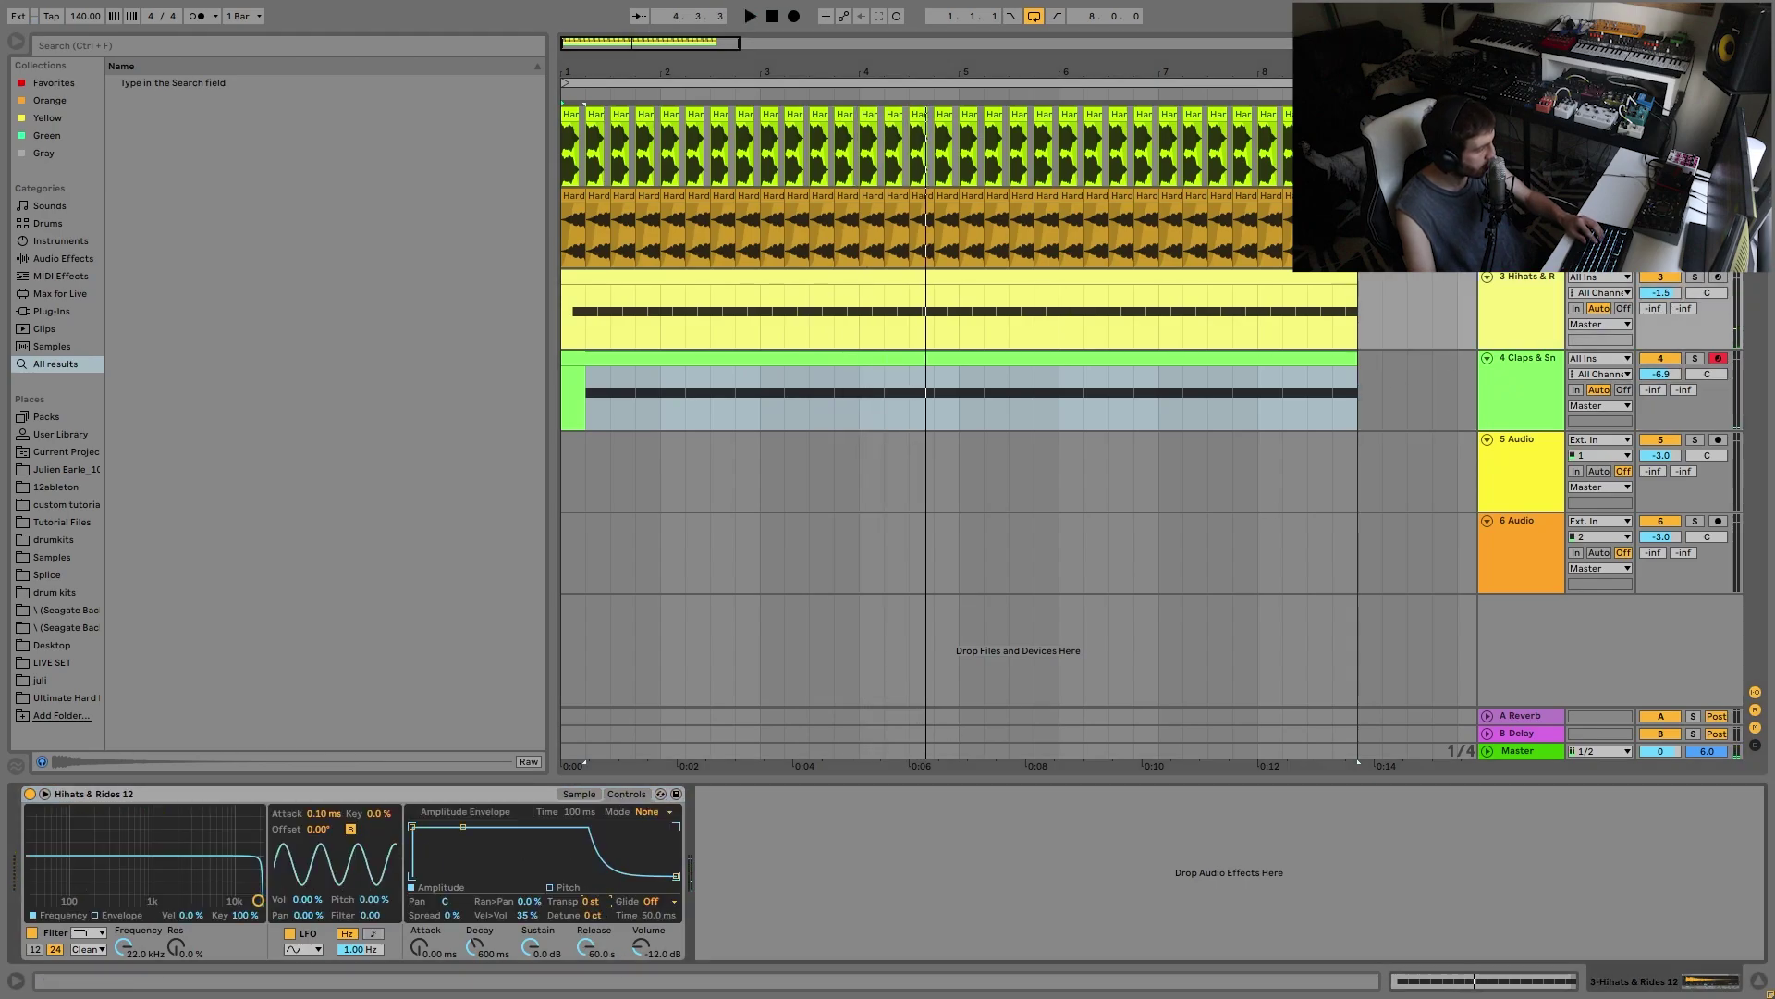
pyautogui.press('space')
pyautogui.press('Up')
pyautogui.press('Up')
pyautogui.press('Up')
pyautogui.press('Up')
pyautogui.press('Up')
pyautogui.press('Up')
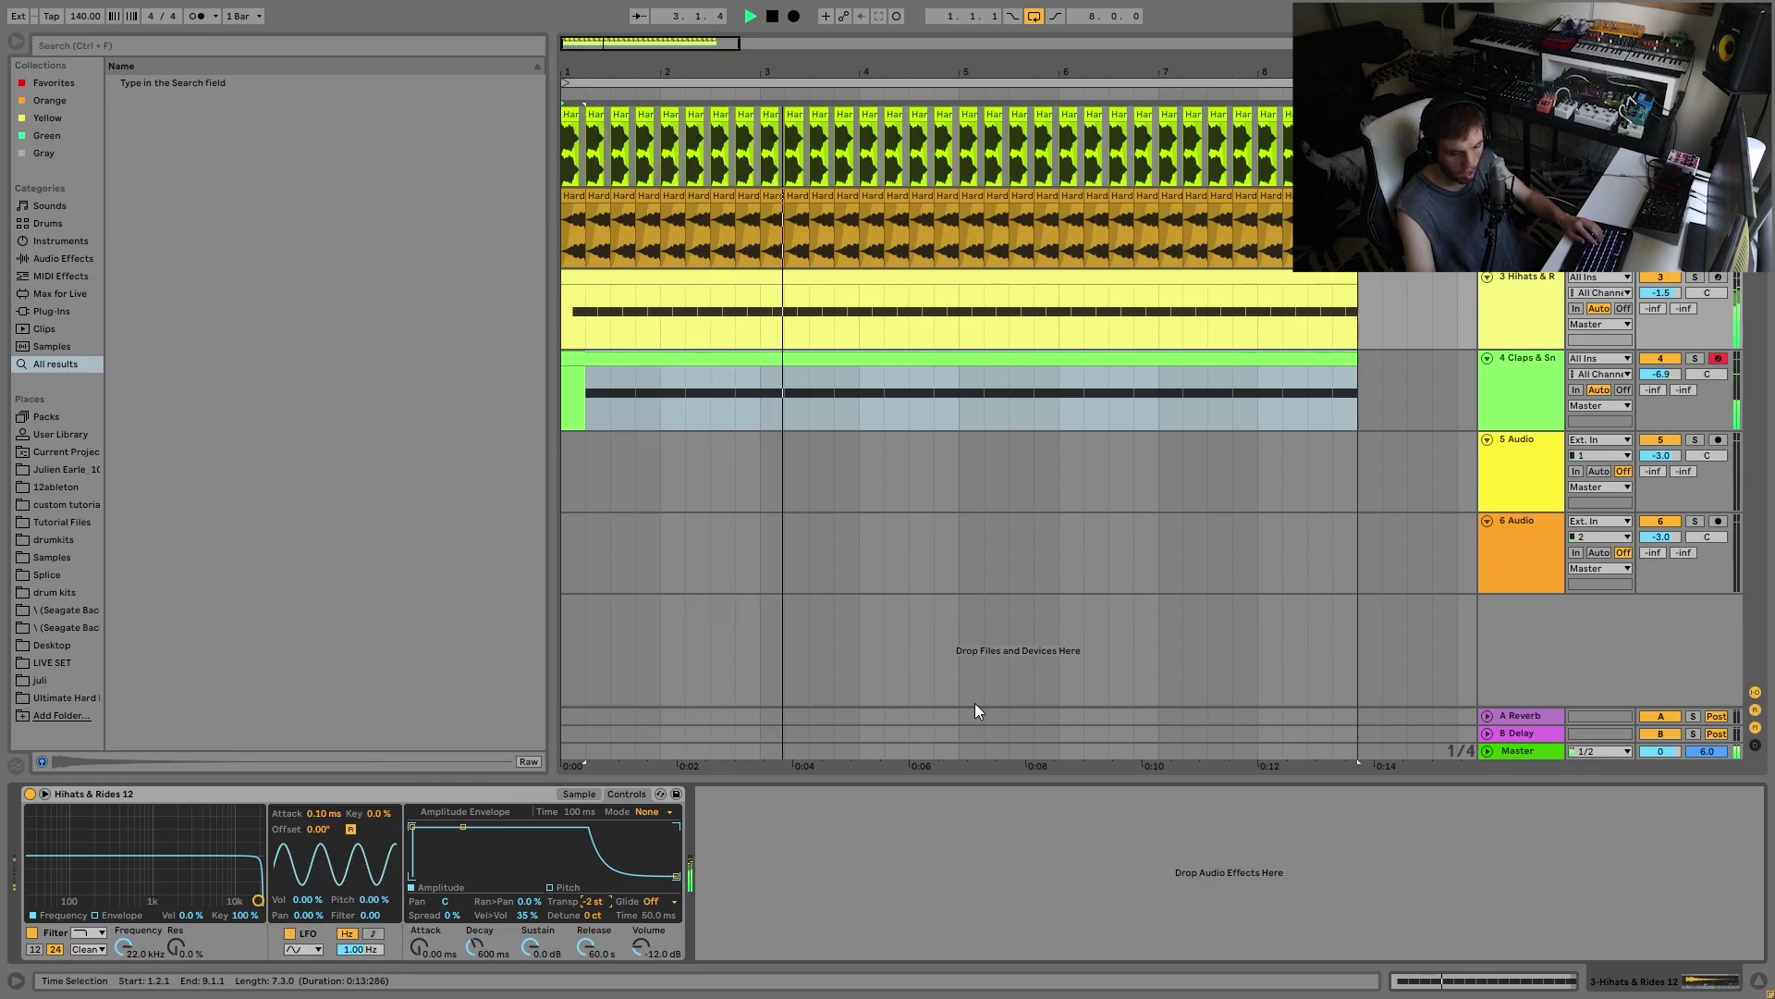
# Step: Set the claps track's volume to -3.6 dB and play back the groove to check the balance
pyautogui.click(1545, 290)
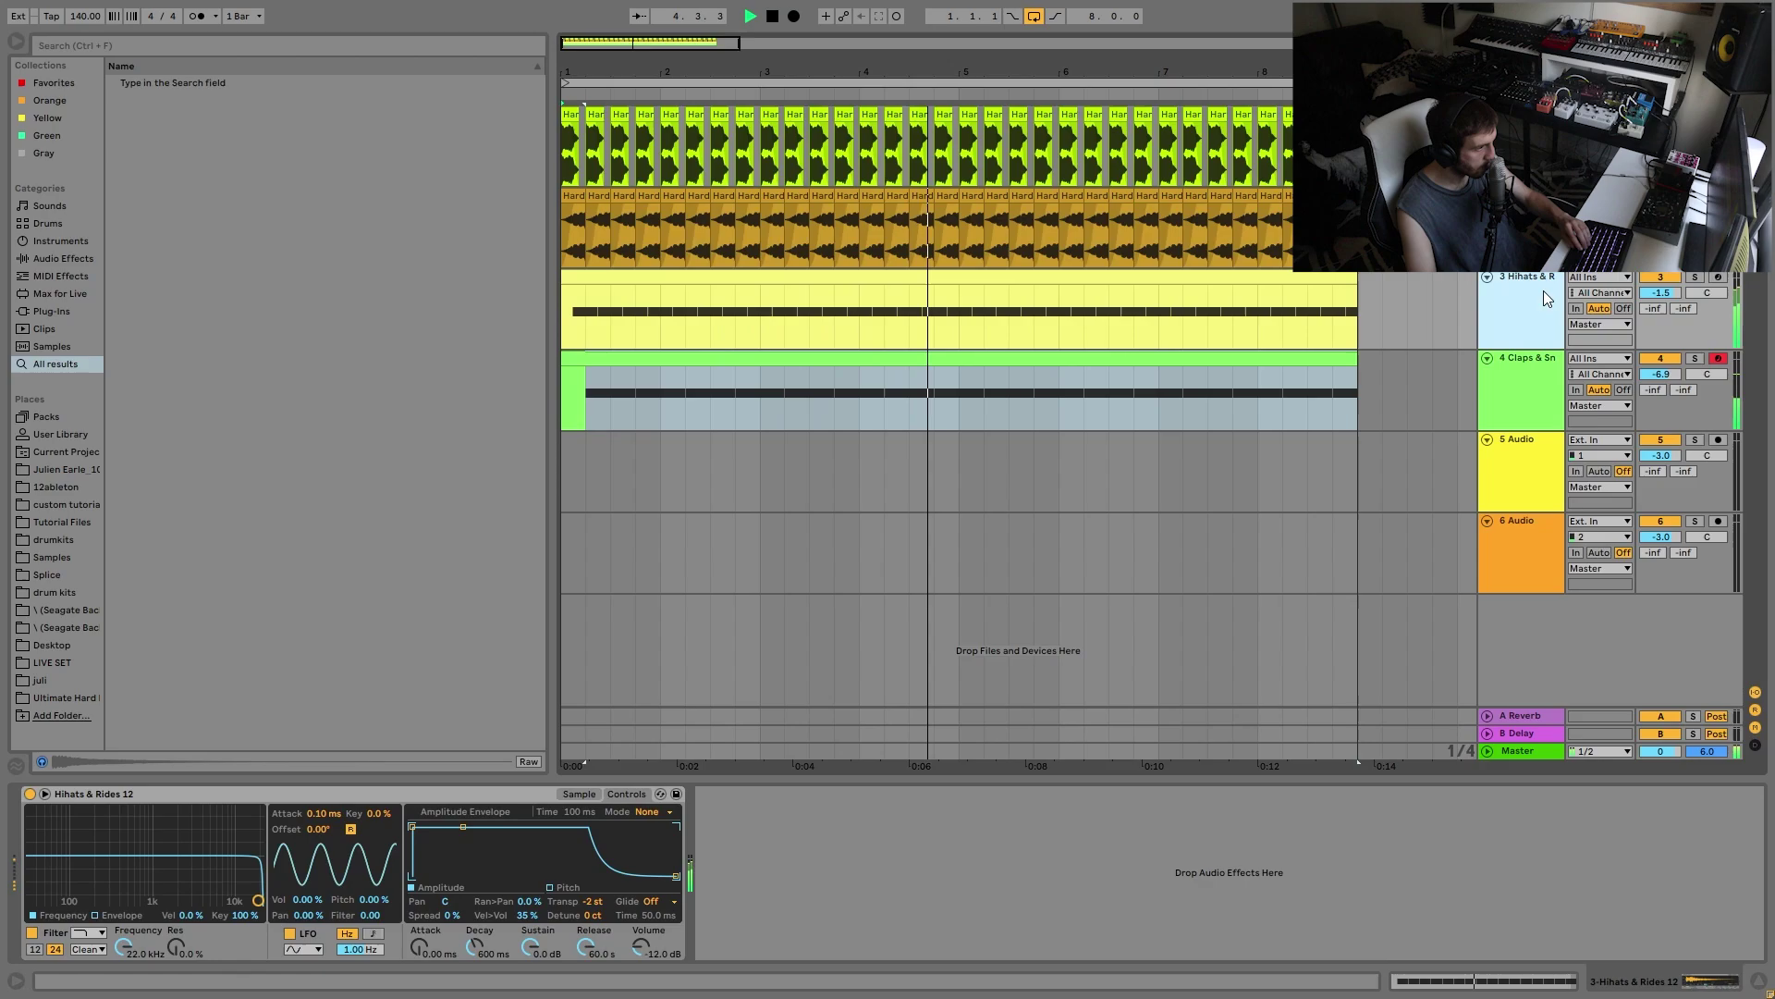
pyautogui.click(1516, 420)
pyautogui.moveTo(1660, 375); pyautogui.dragTo(1661, 349)
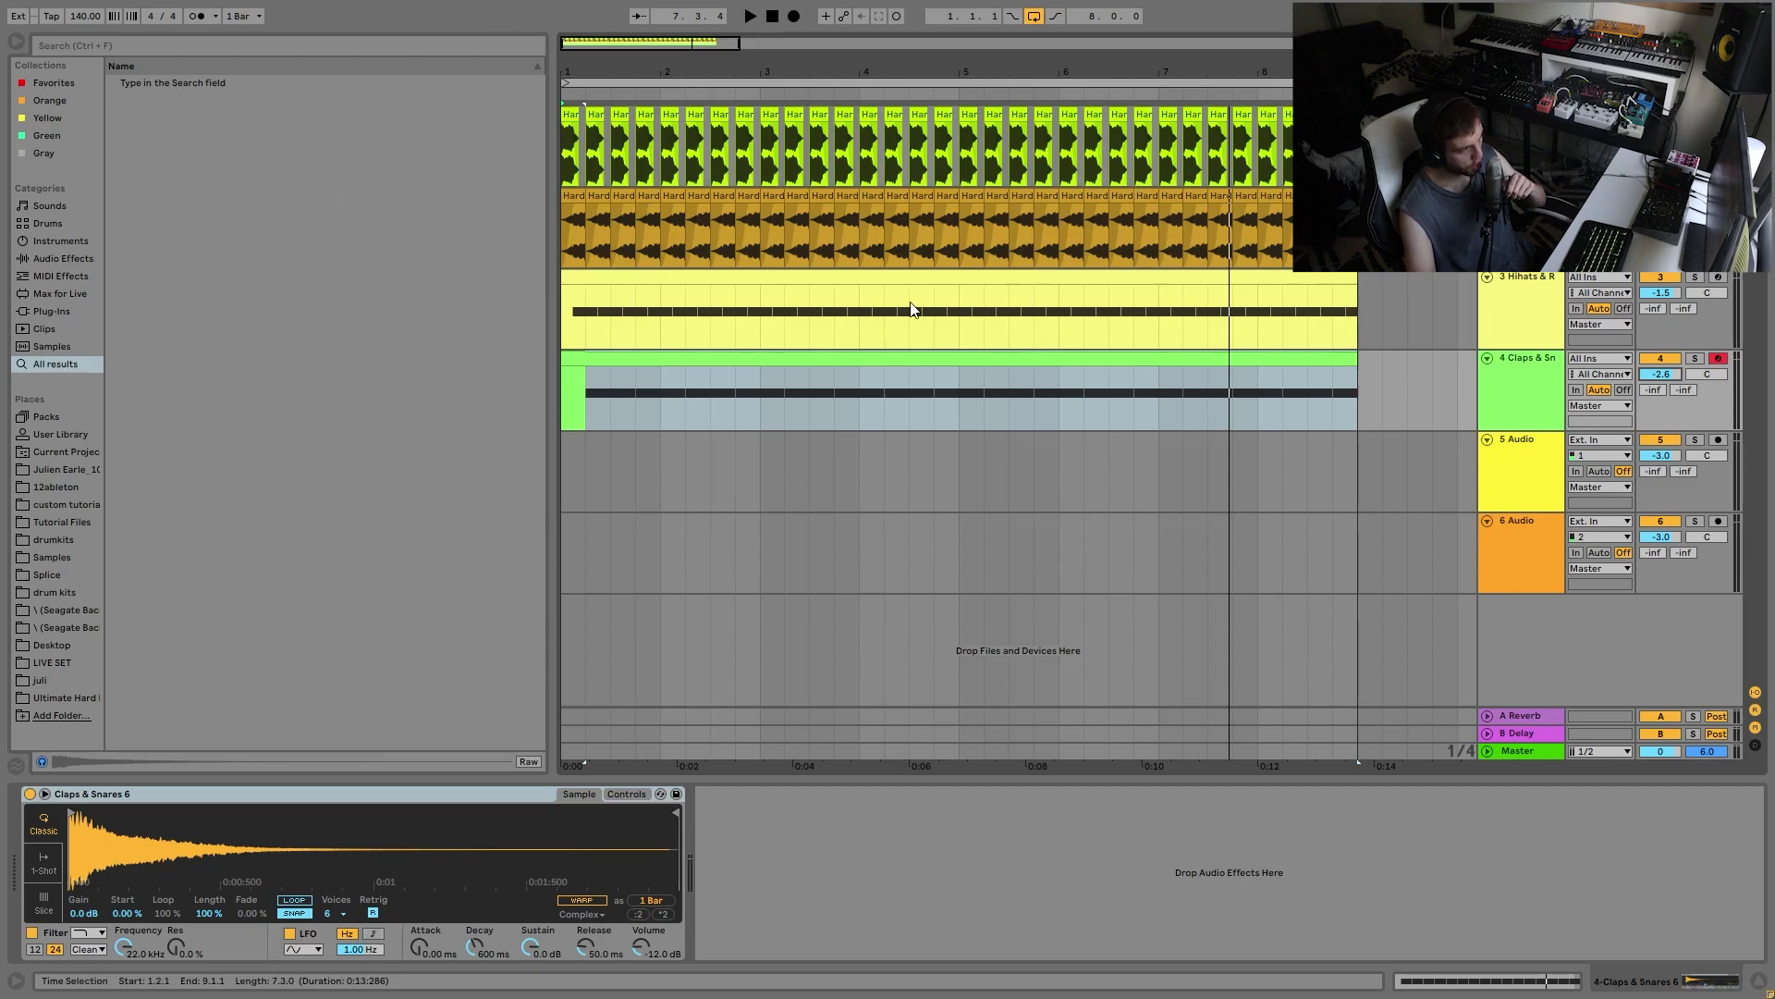
pyautogui.press('space')
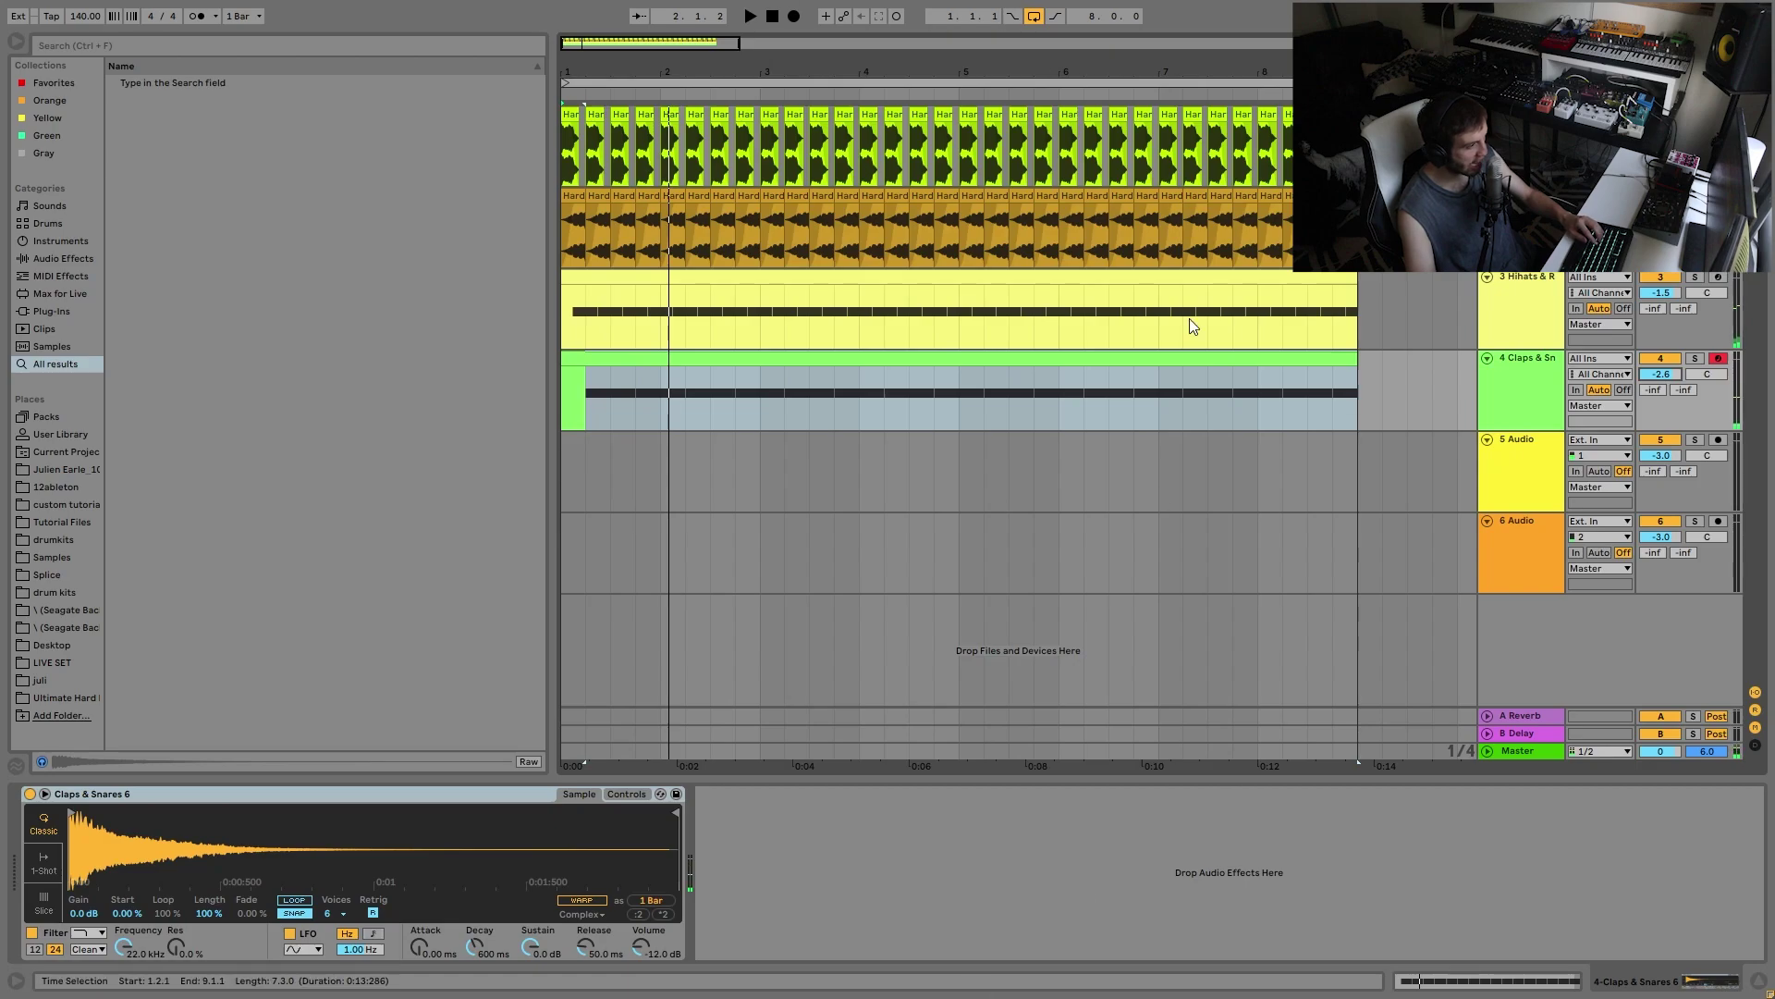
pyautogui.press('space')
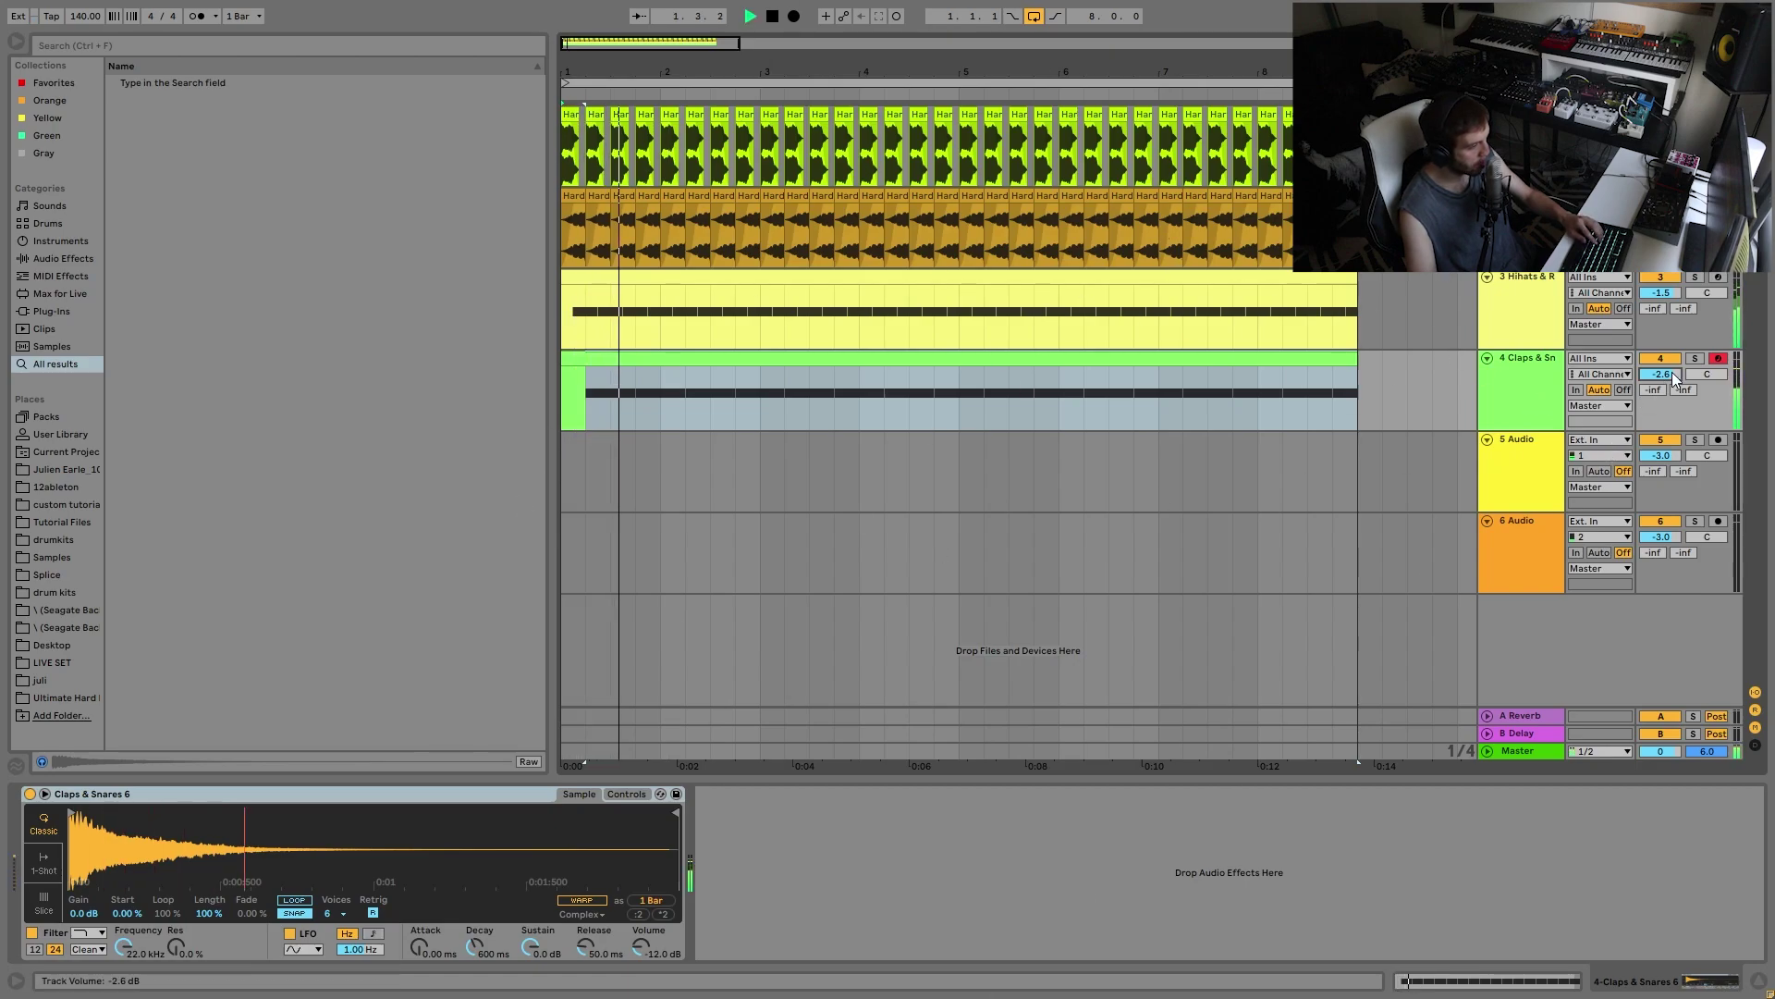
pyautogui.moveTo(1672, 373); pyautogui.dragTo(1671, 381)
pyautogui.press('space')
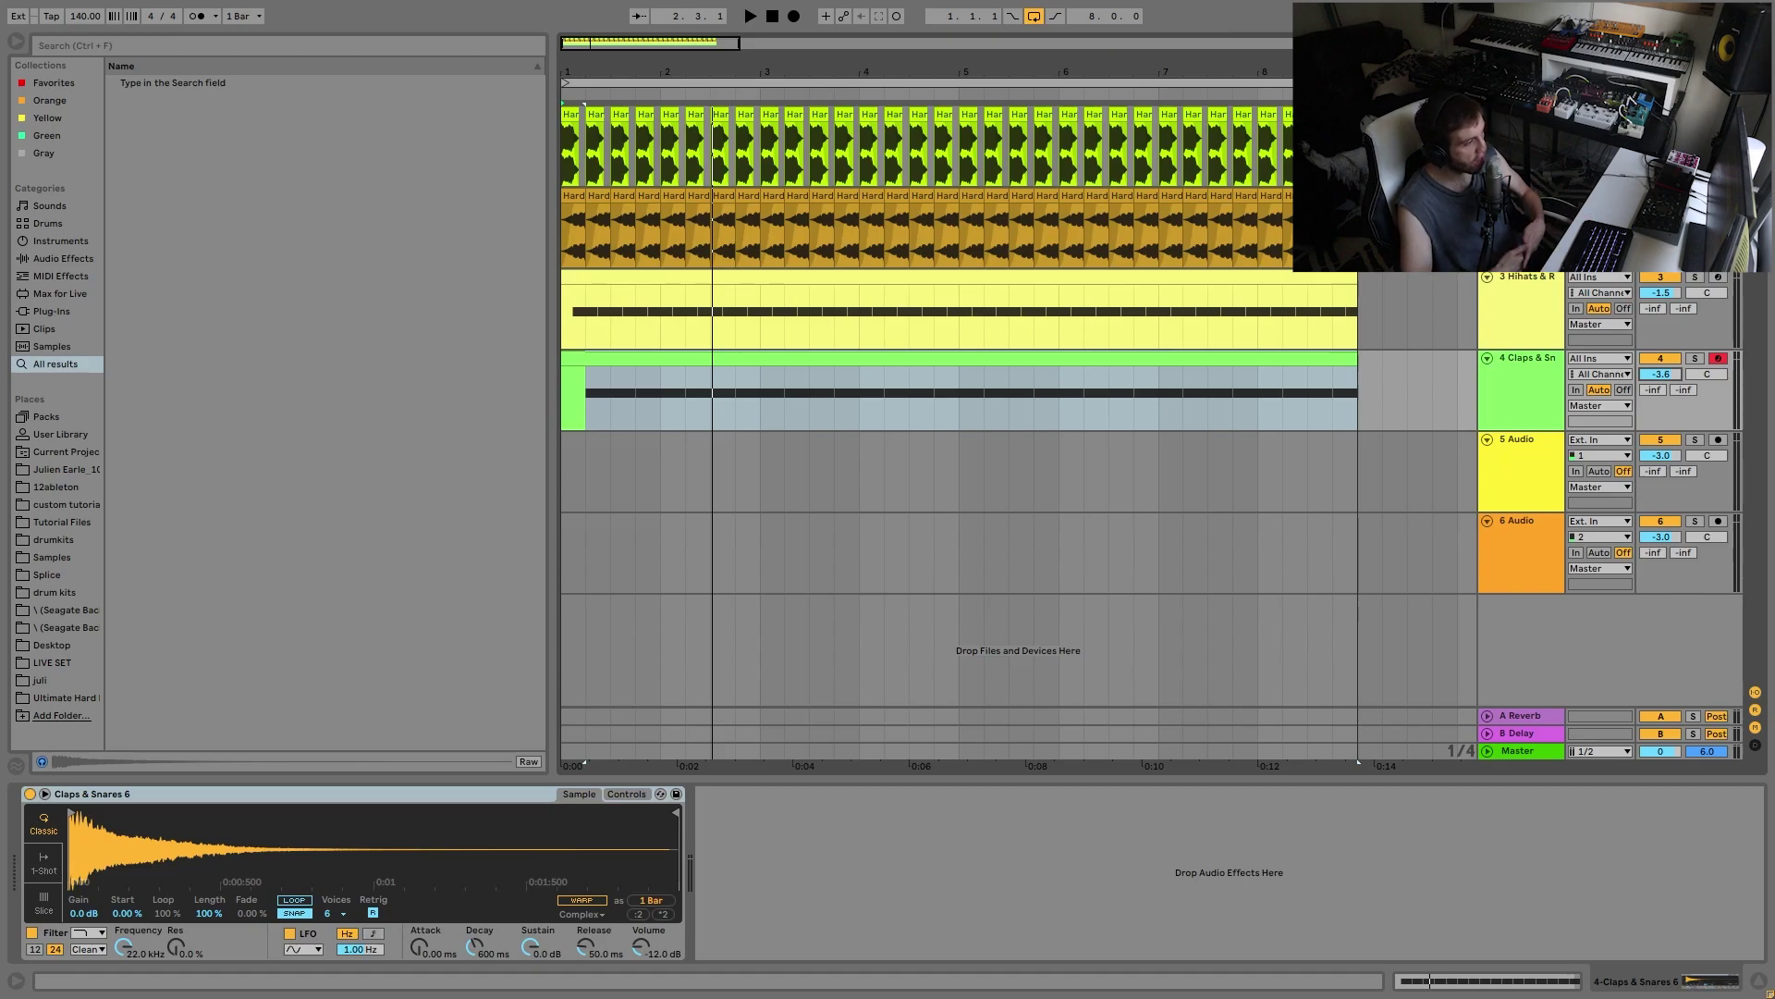
pyautogui.click(632, 357)
pyautogui.press('space')
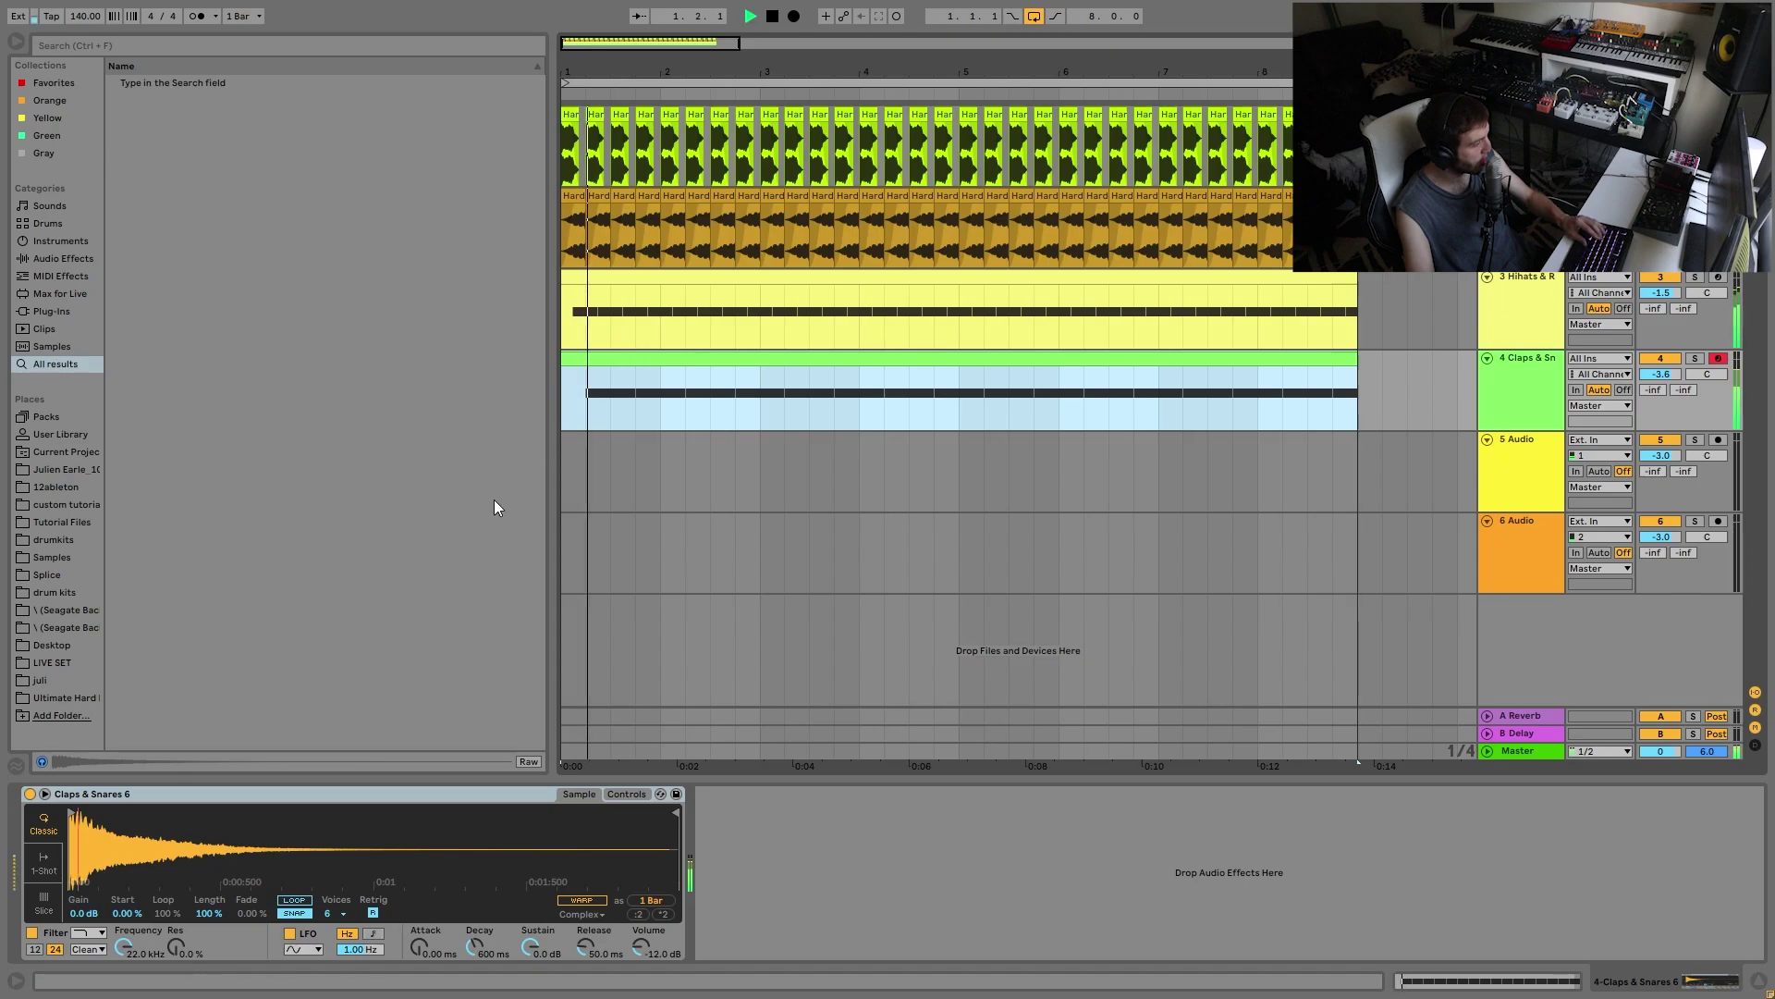
# Step: Audition loops from the sample pack's Rave Loops 140 Bpm folder and place Rave Loop 7.wav at the start of track 5
pyautogui.click(47, 696)
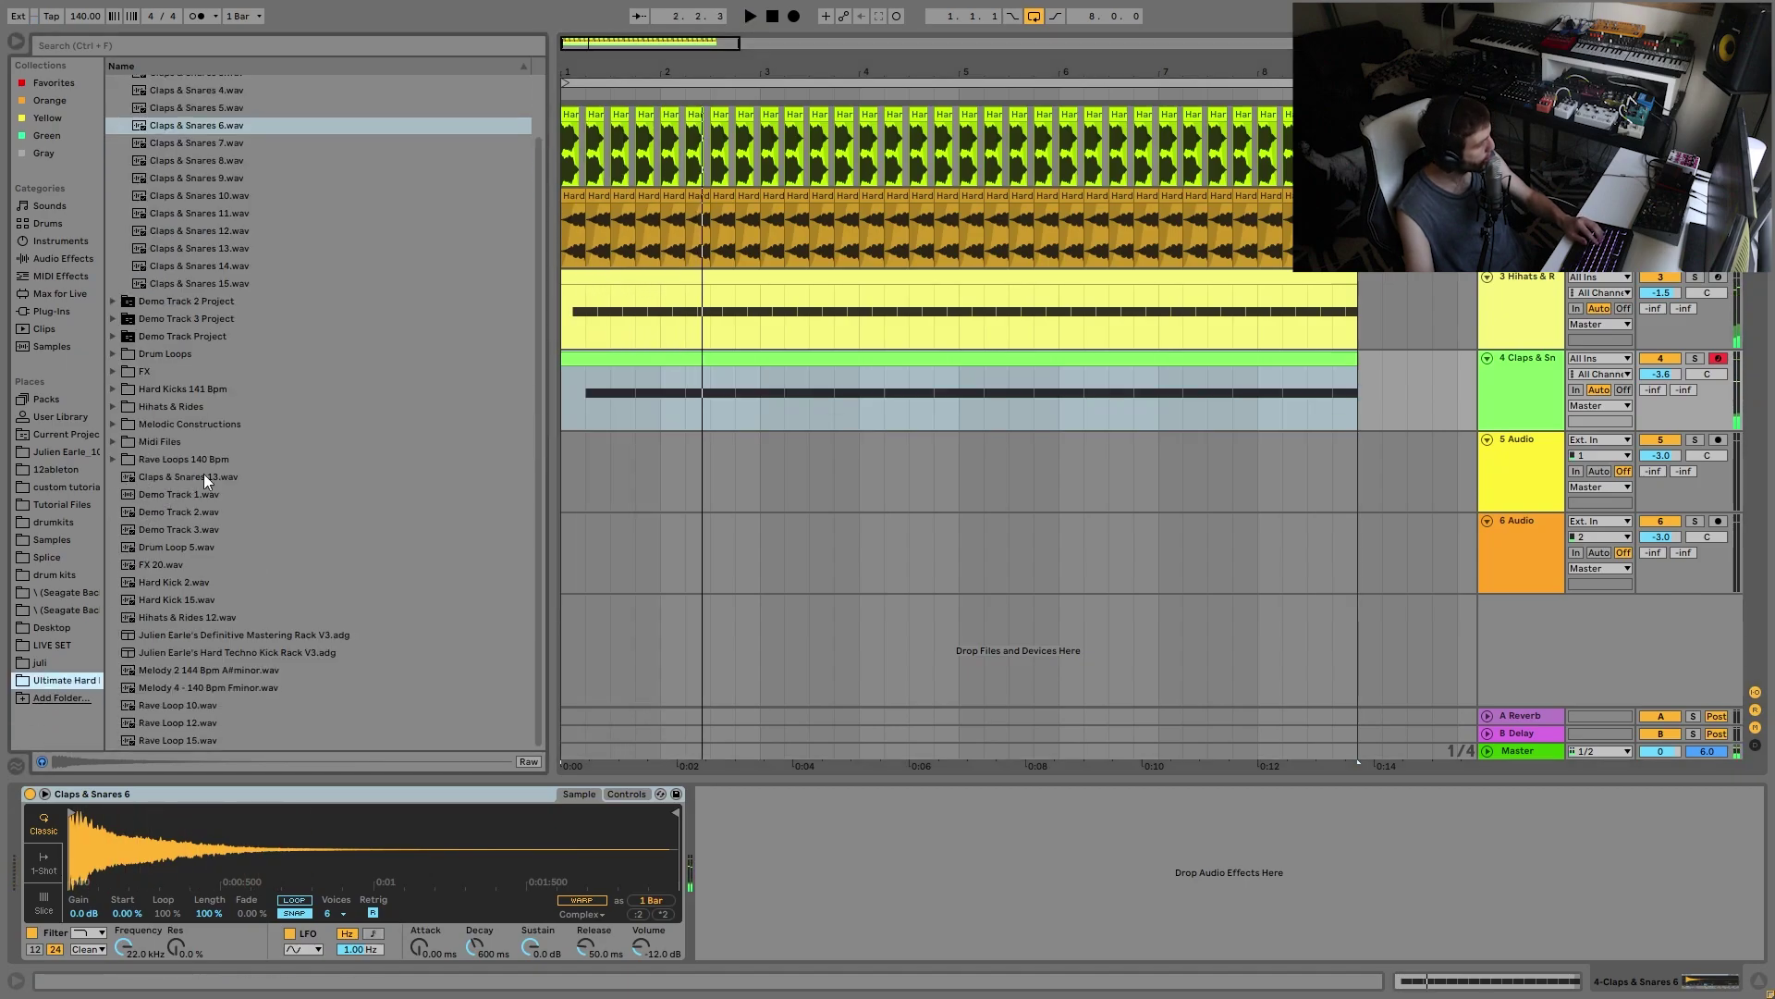
pyautogui.click(181, 460)
pyautogui.click(180, 460)
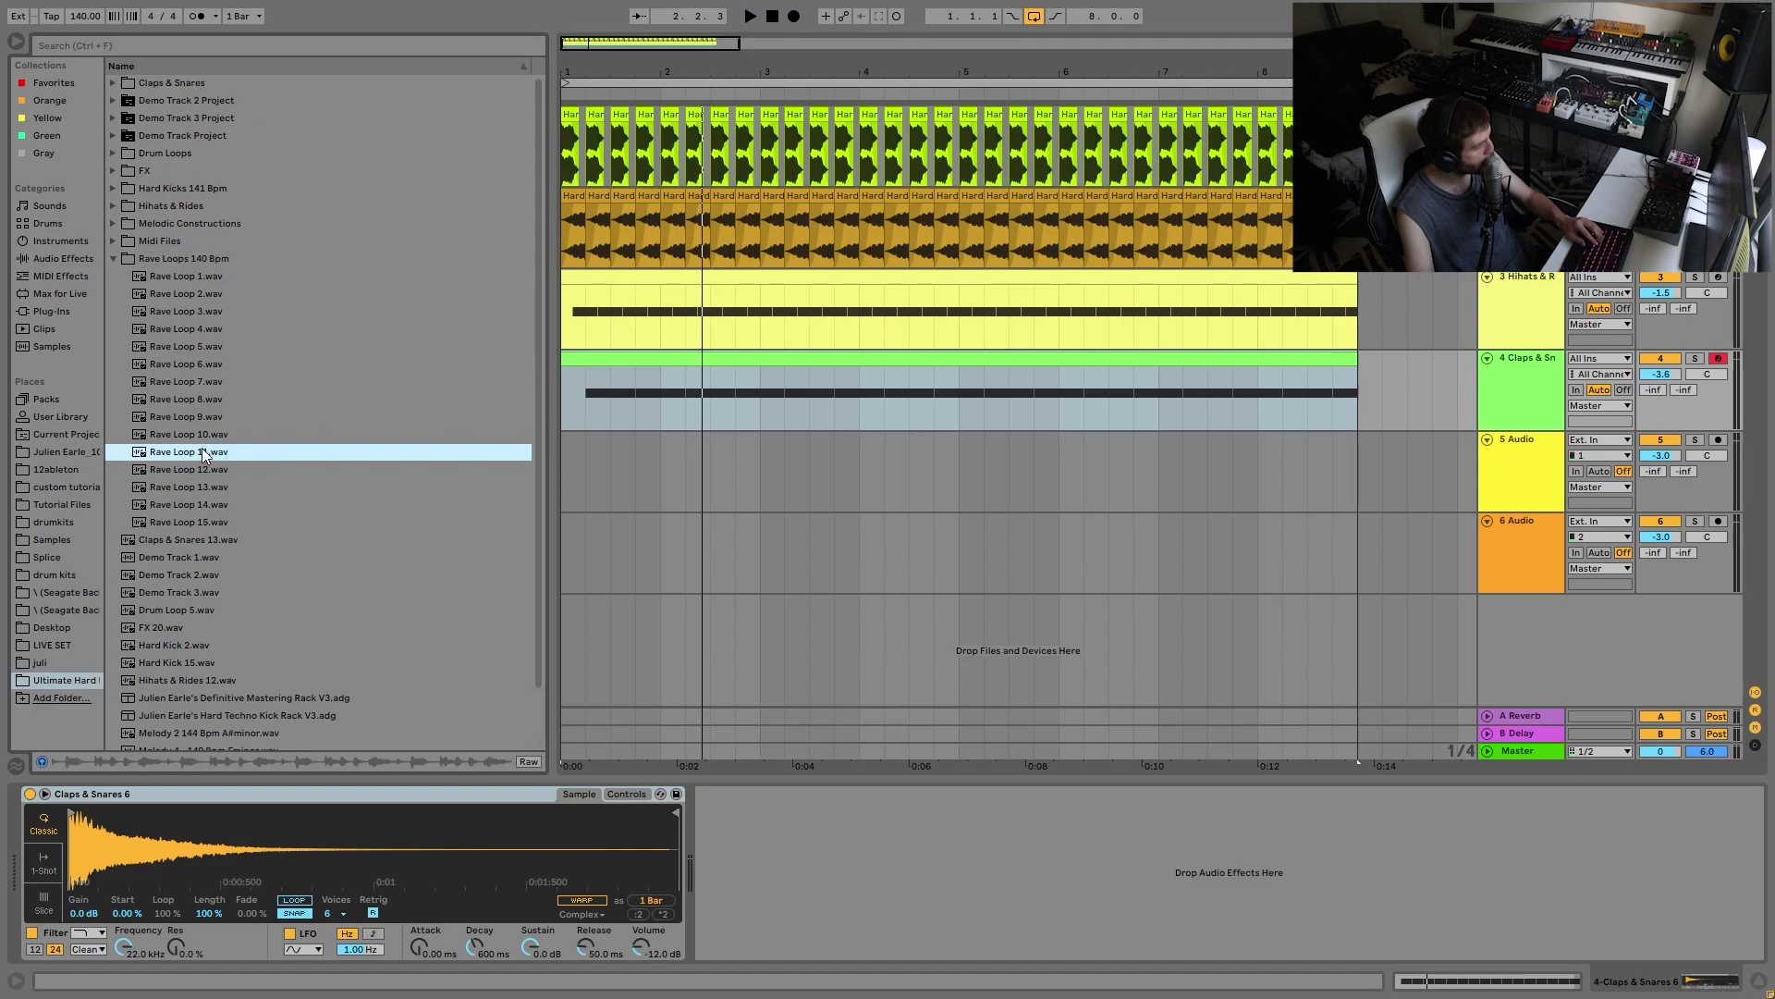
pyautogui.click(193, 418)
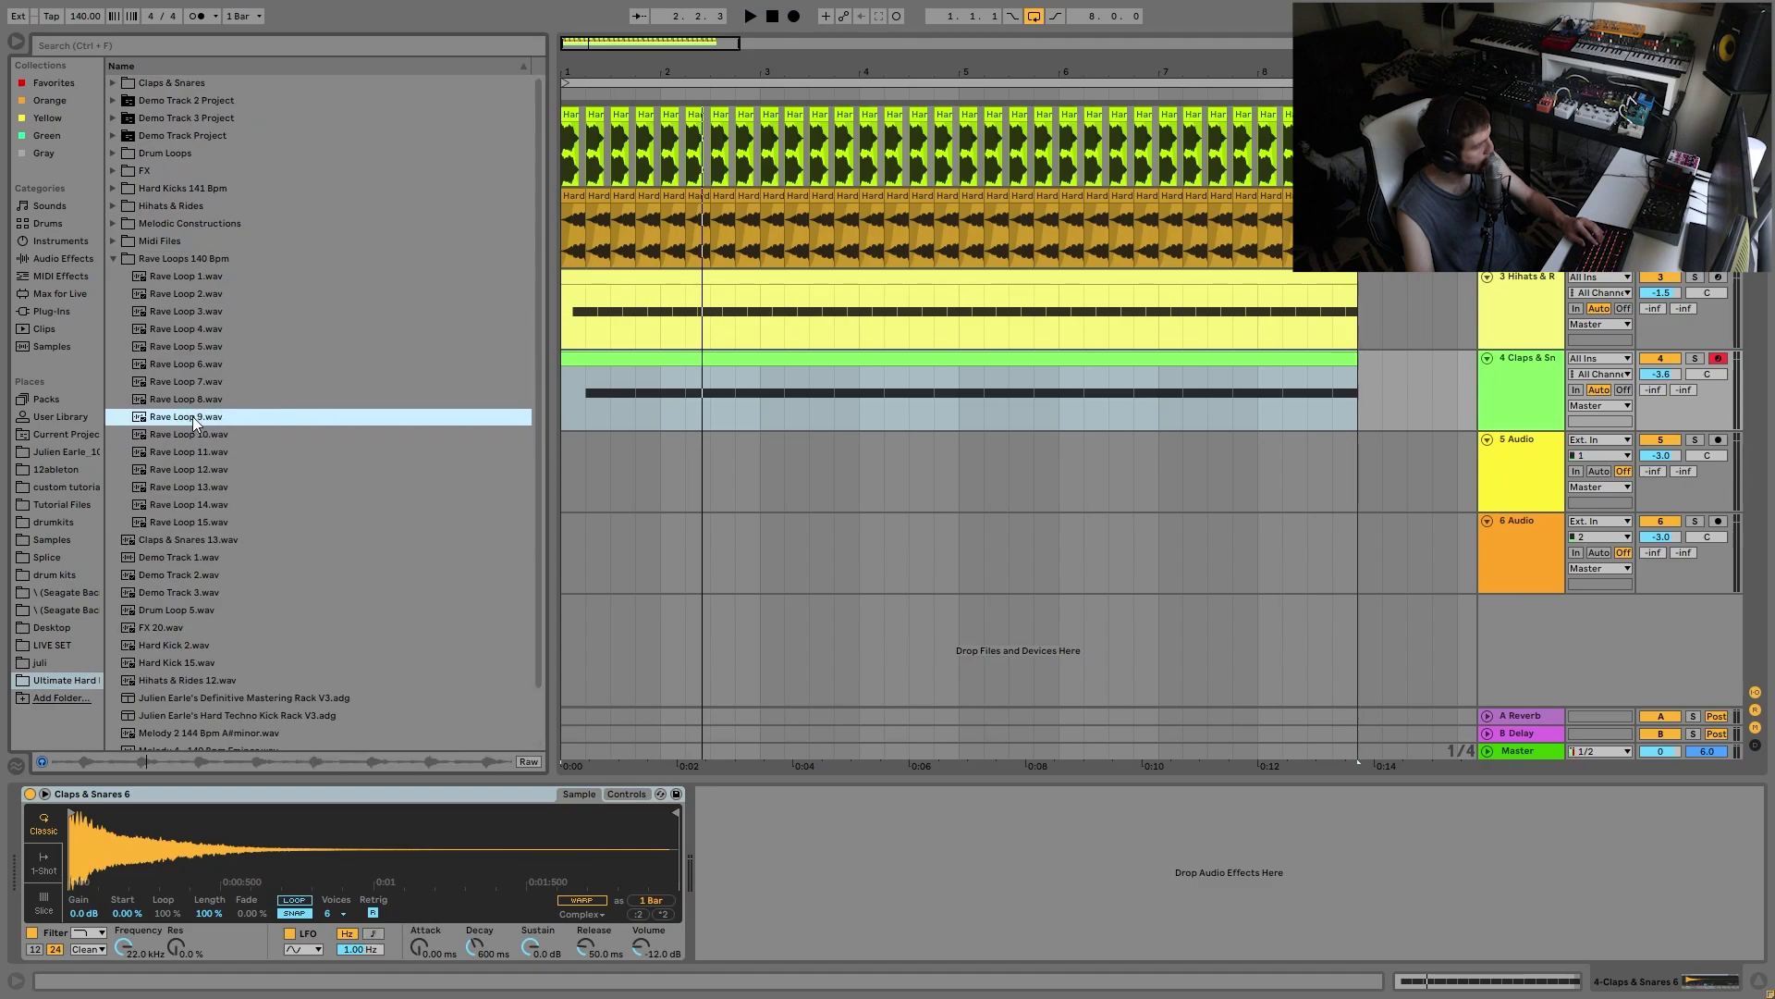
pyautogui.click(182, 401)
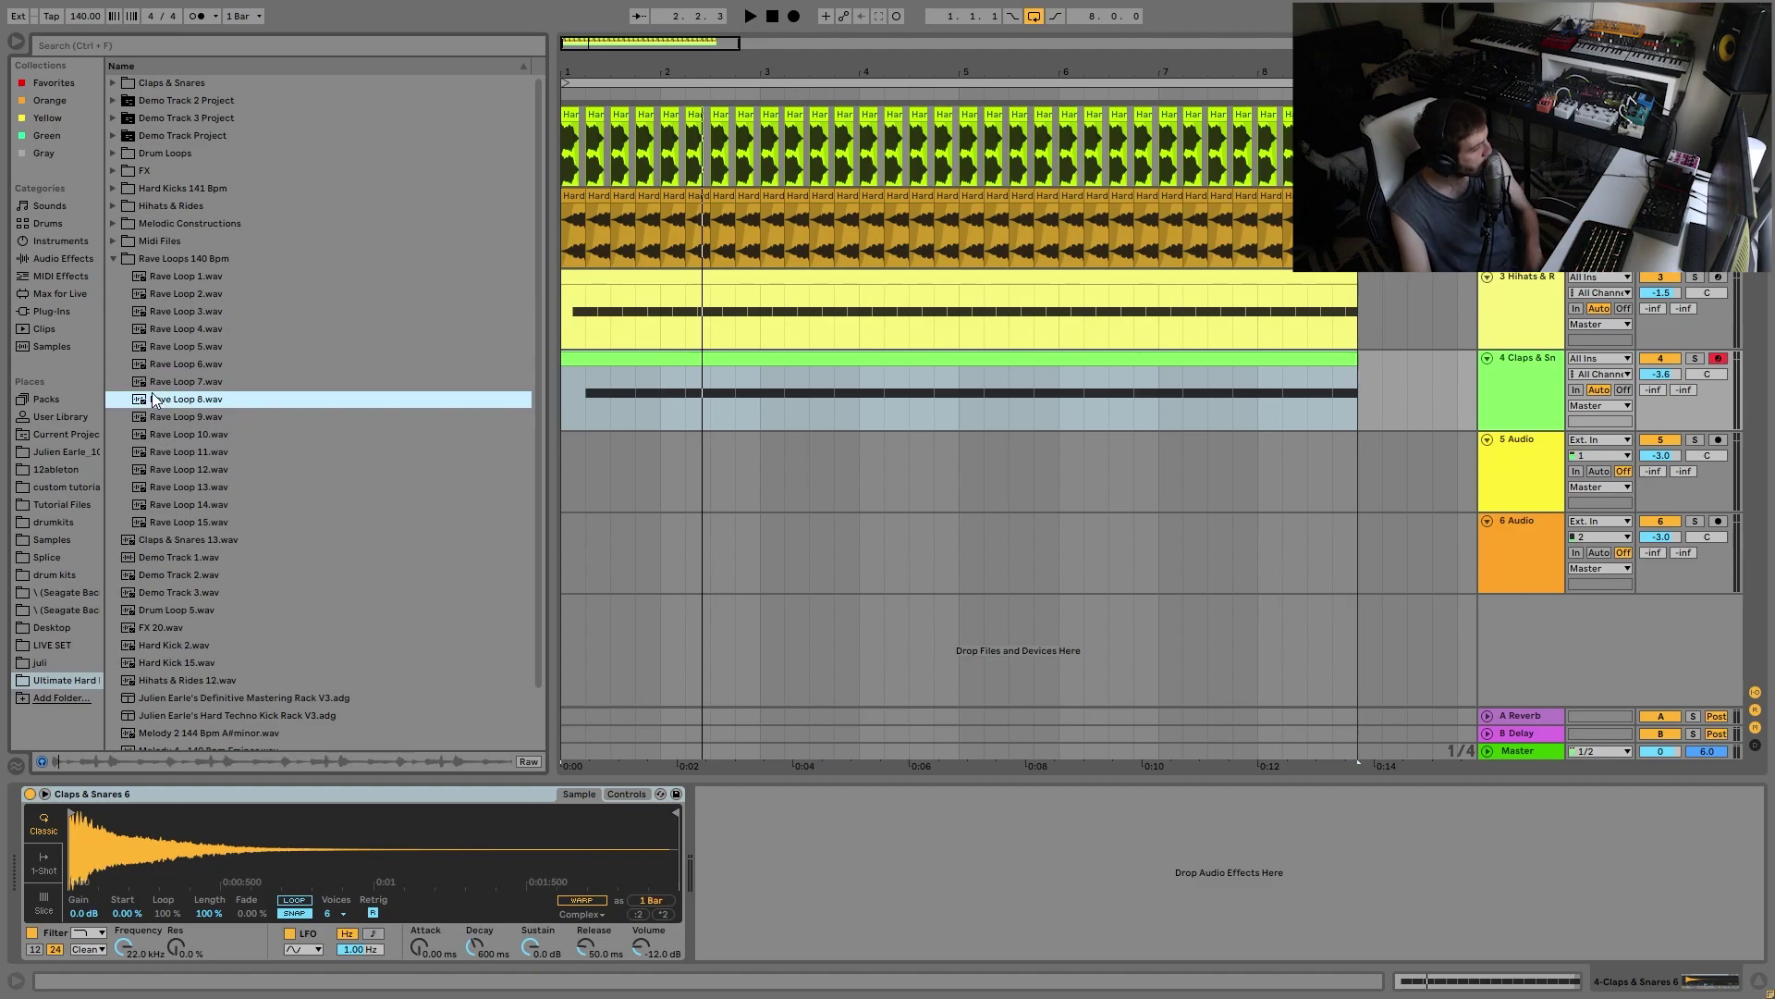
pyautogui.click(170, 366)
pyautogui.click(200, 382)
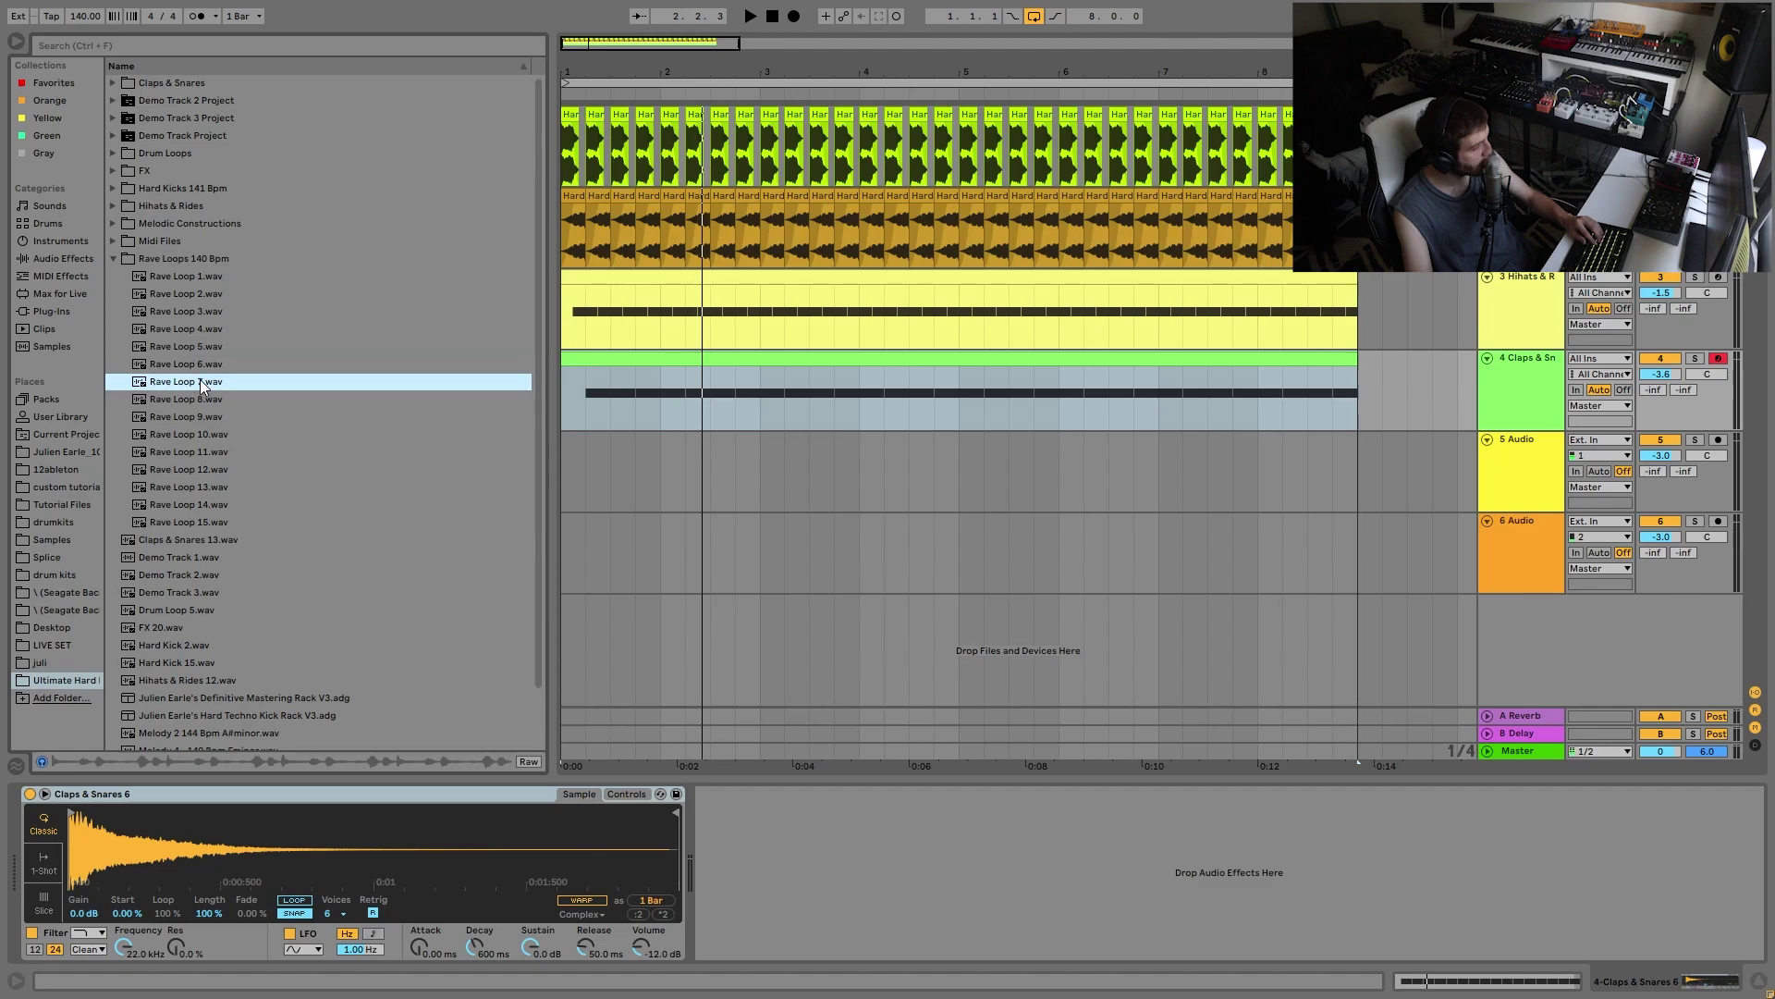
pyautogui.moveTo(179, 380); pyautogui.dragTo(568, 467)
# Step: Check Rave Loop 7 in the groove, audition other rave loops and place Rave Loop 15.wav at the start of track 5 instead
pyautogui.press('space')
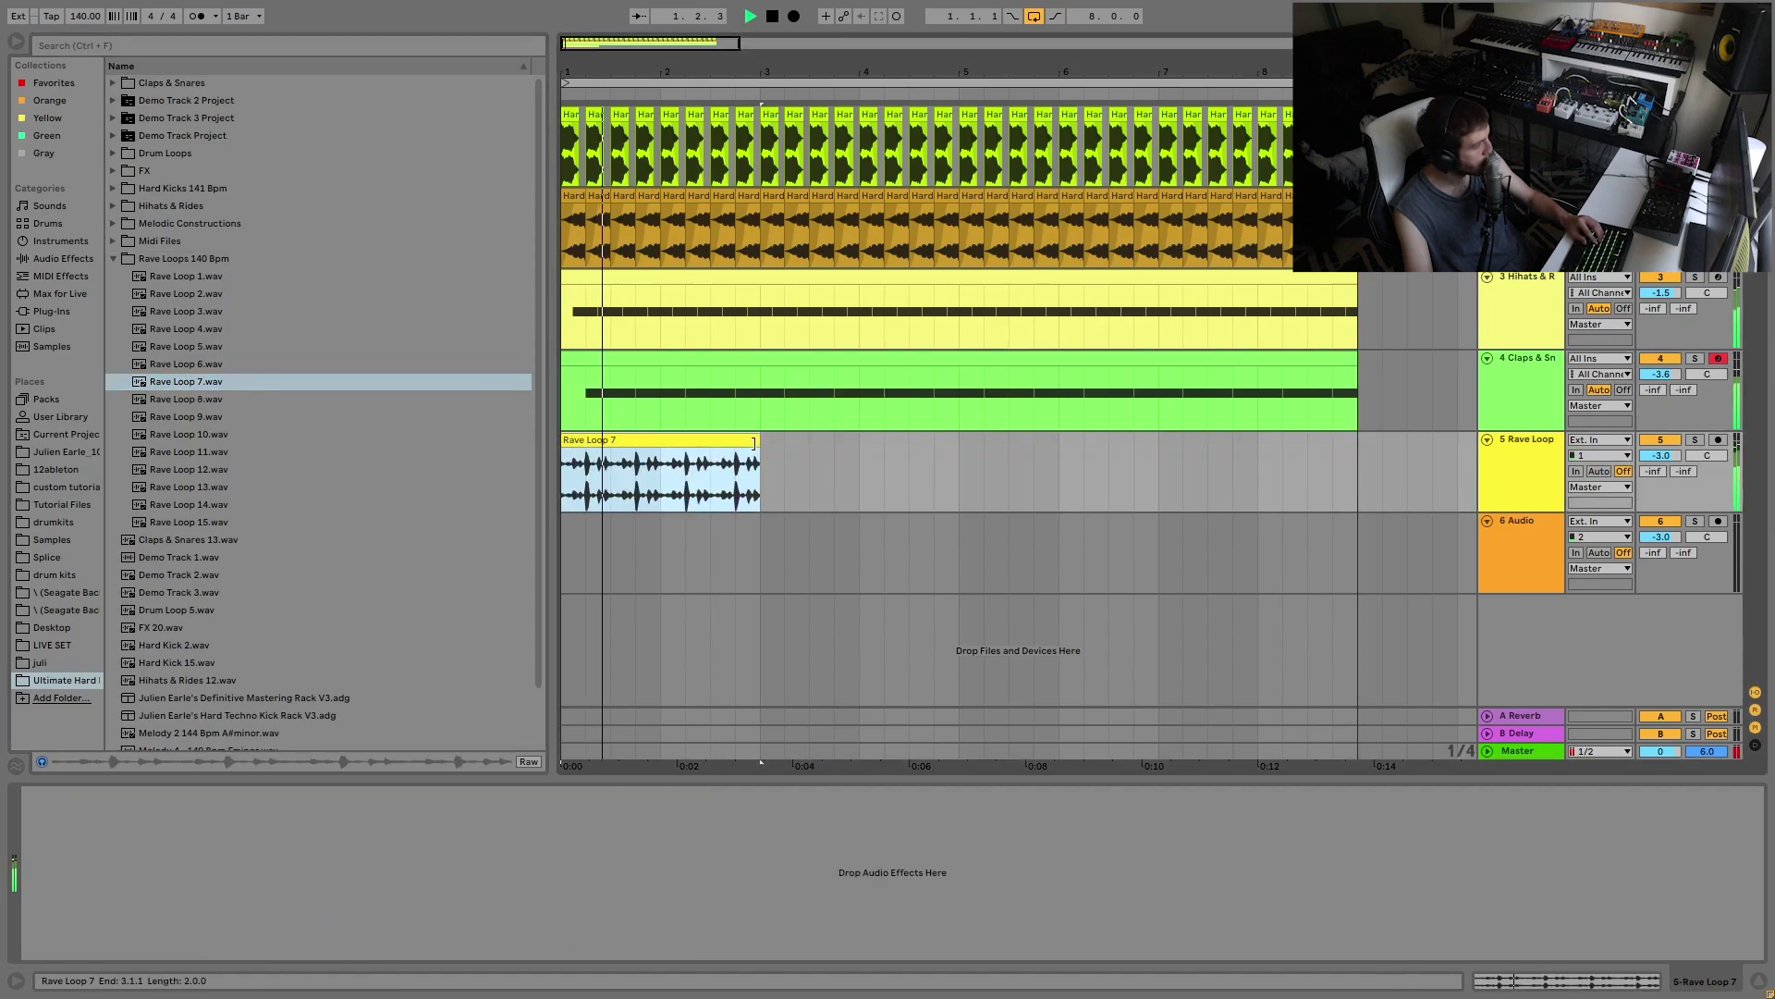
pyautogui.press('space')
pyautogui.click(243, 523)
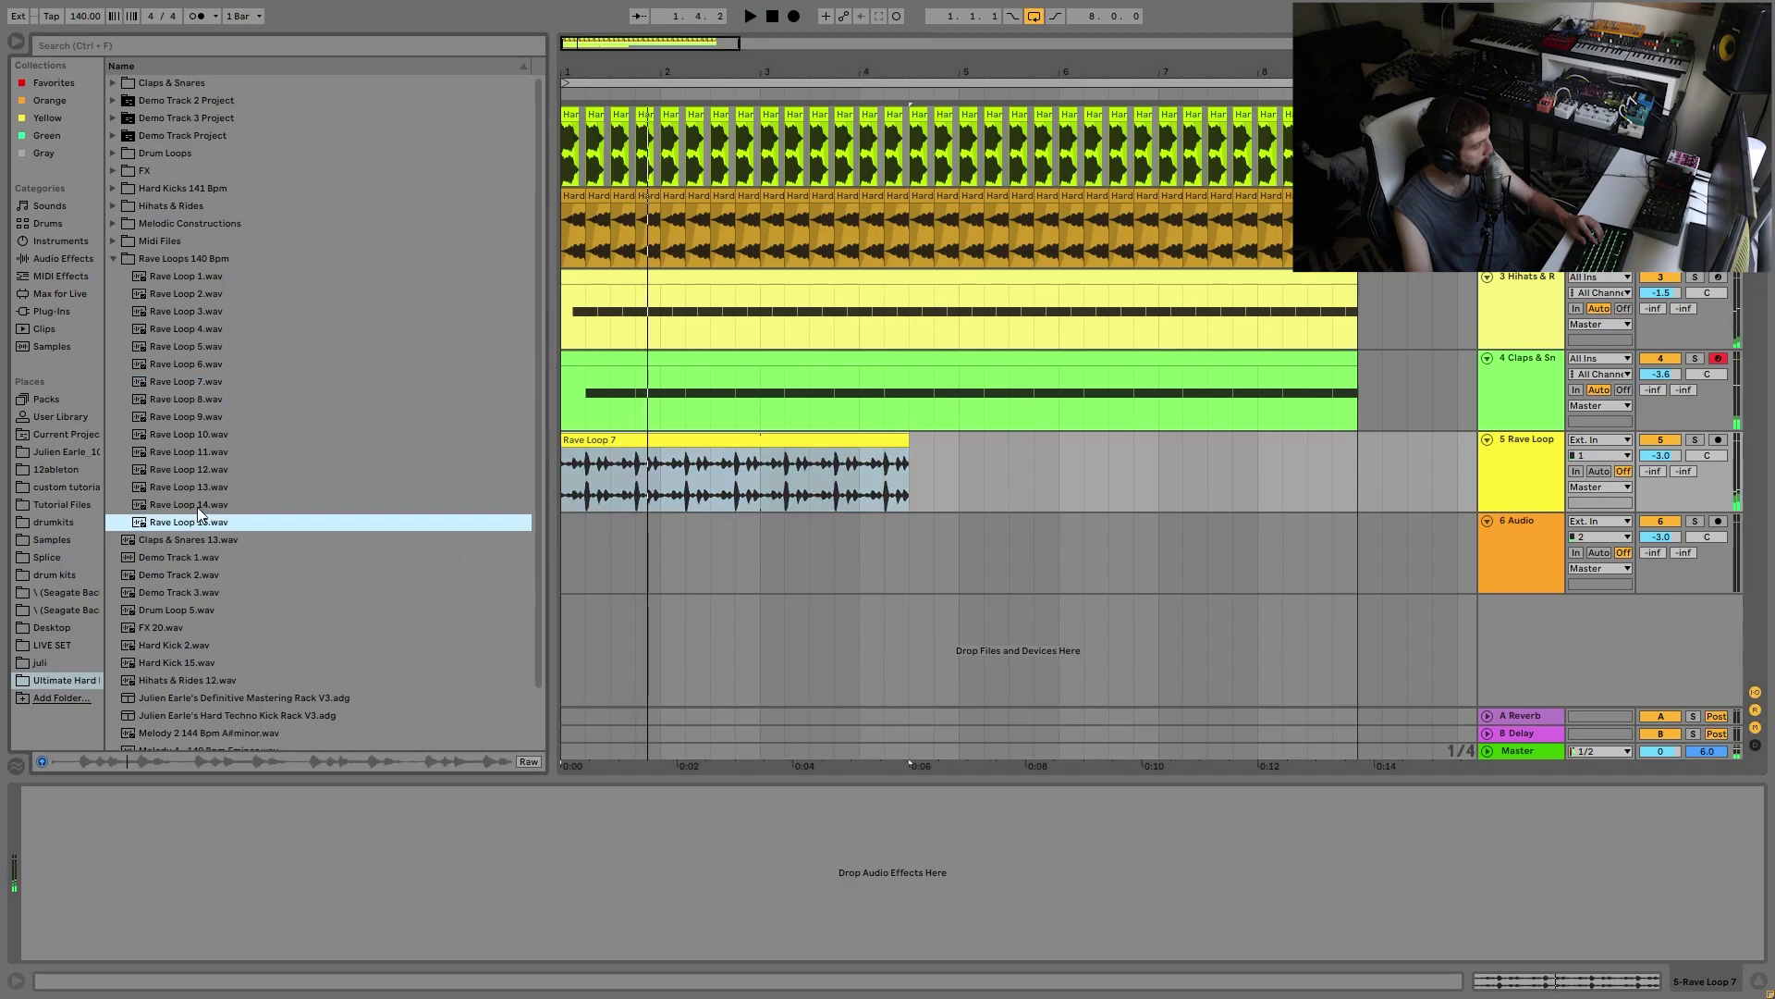
pyautogui.click(198, 507)
pyautogui.moveTo(225, 520); pyautogui.dragTo(566, 453)
pyautogui.press('space')
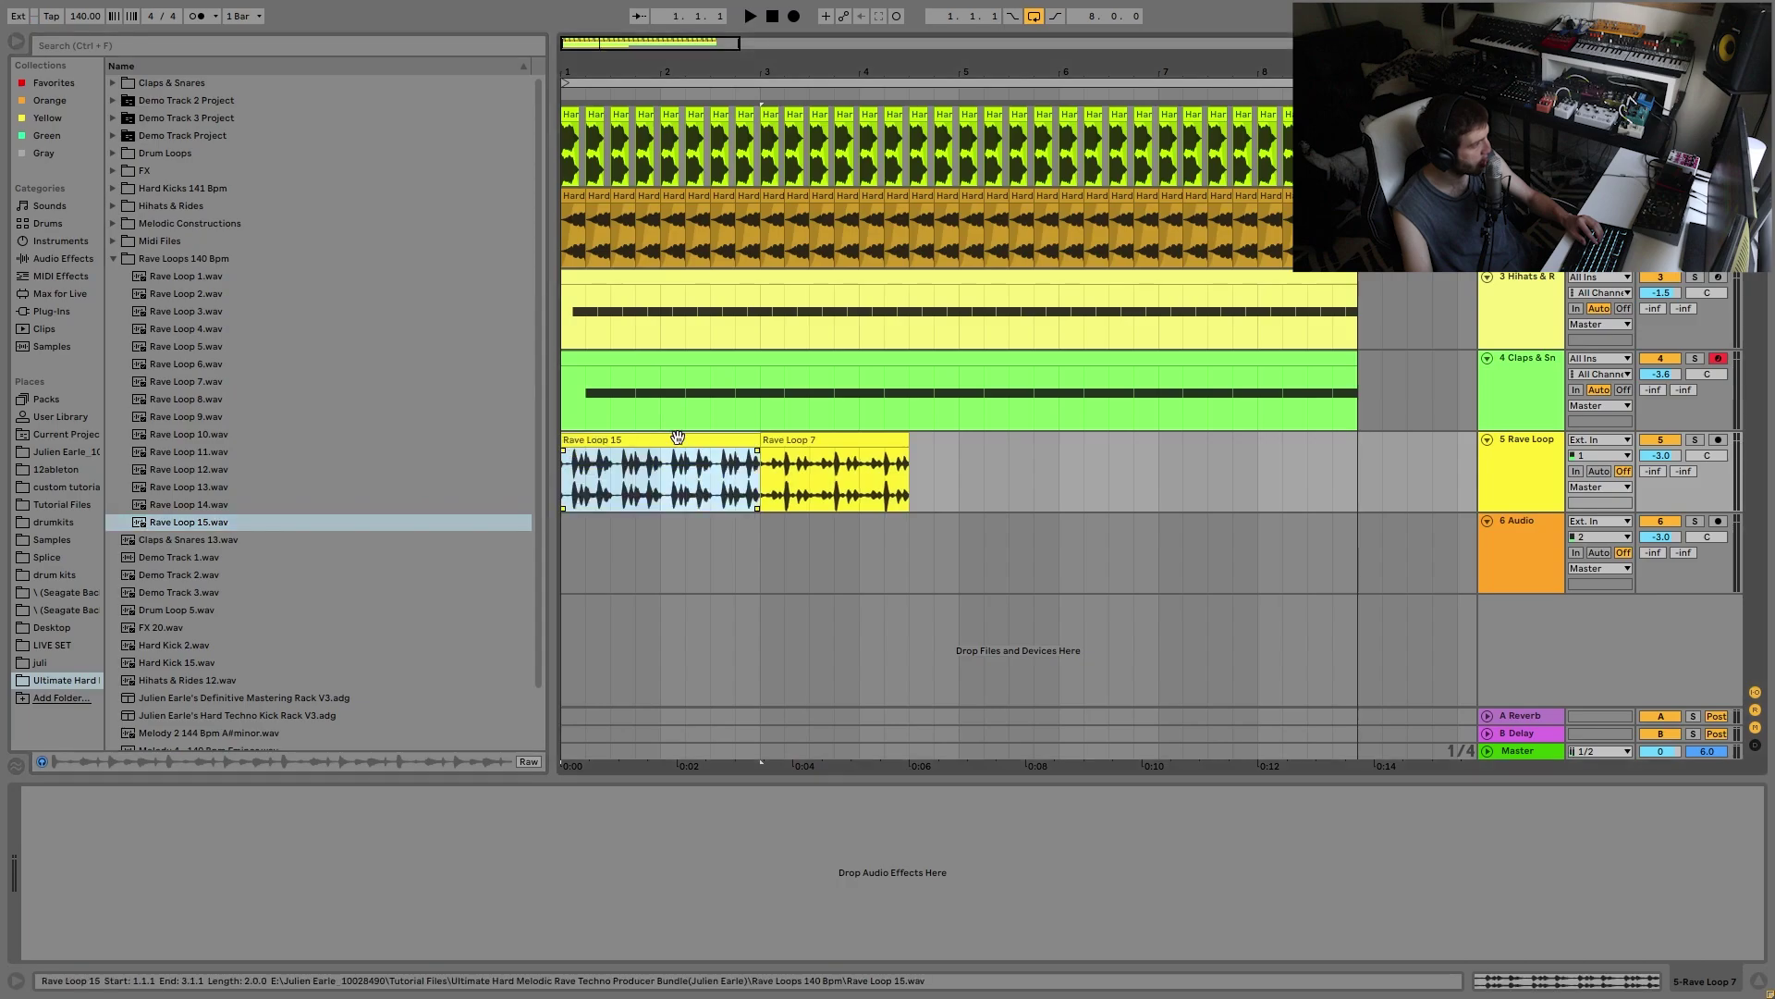
# Step: Extend the Rave Loop 15 clip to bar 9 and lower all track volumes by 3 dB, with track 5 at -6.9 dB
pyautogui.moveTo(756, 440); pyautogui.dragTo(1357, 440)
pyautogui.moveTo(1668, 459); pyautogui.dragTo(1644, 475)
pyautogui.click(1511, 448)
pyautogui.hotkey('ctrl', 'a')
pyautogui.press('space')
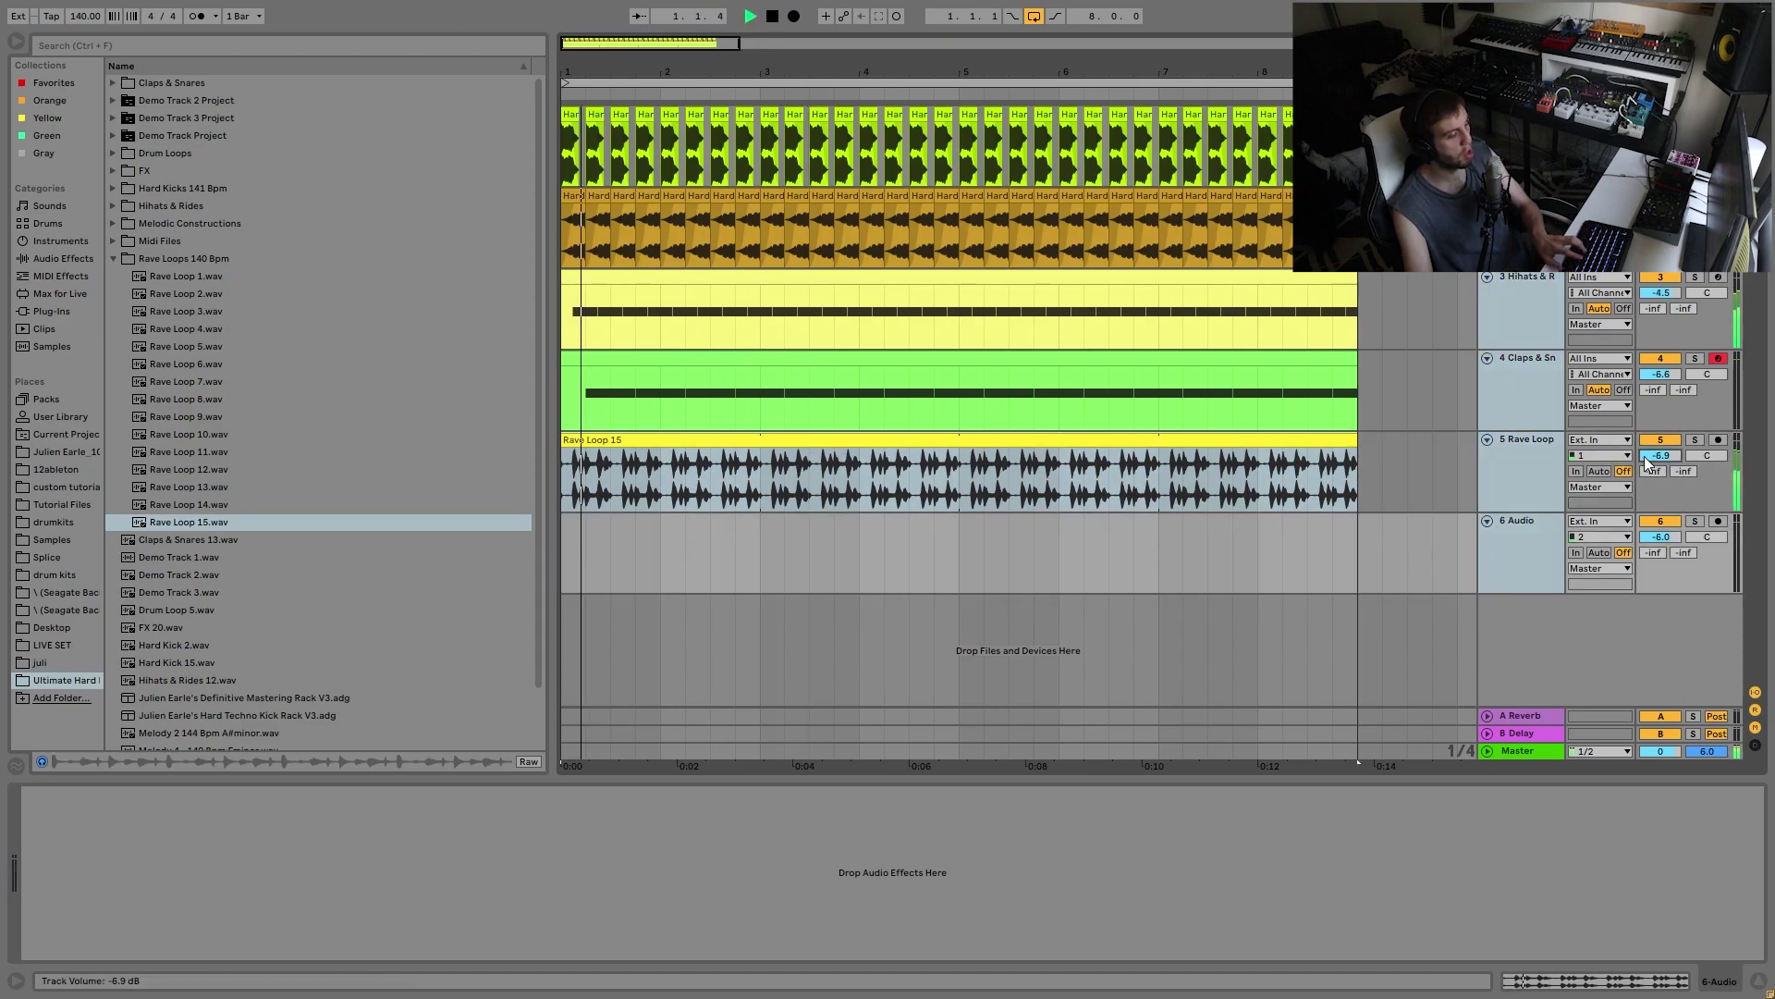
pyautogui.click(1557, 457)
pyautogui.press('space')
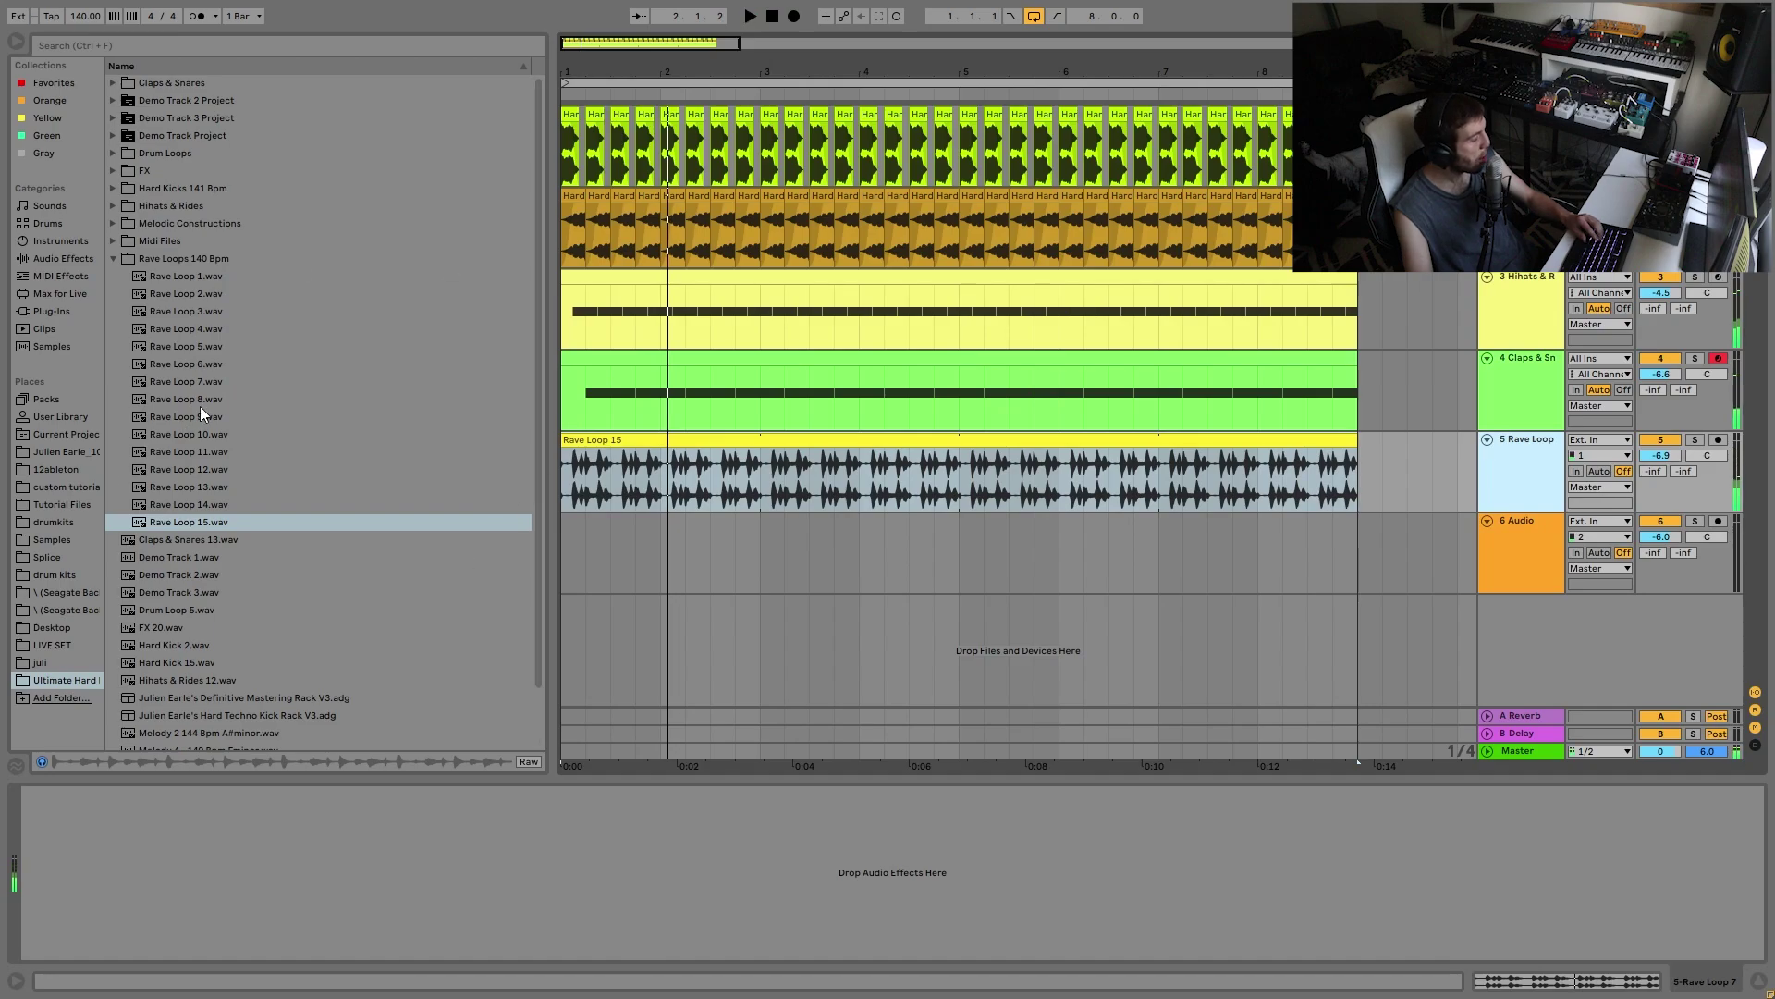
# Step: Audition Rave Loops 3 to 10 in the Rave Loops 140 Bpm folder for a second rave layer
pyautogui.click(225, 370)
pyautogui.press('Up')
pyautogui.press('Up')
pyautogui.press('Up')
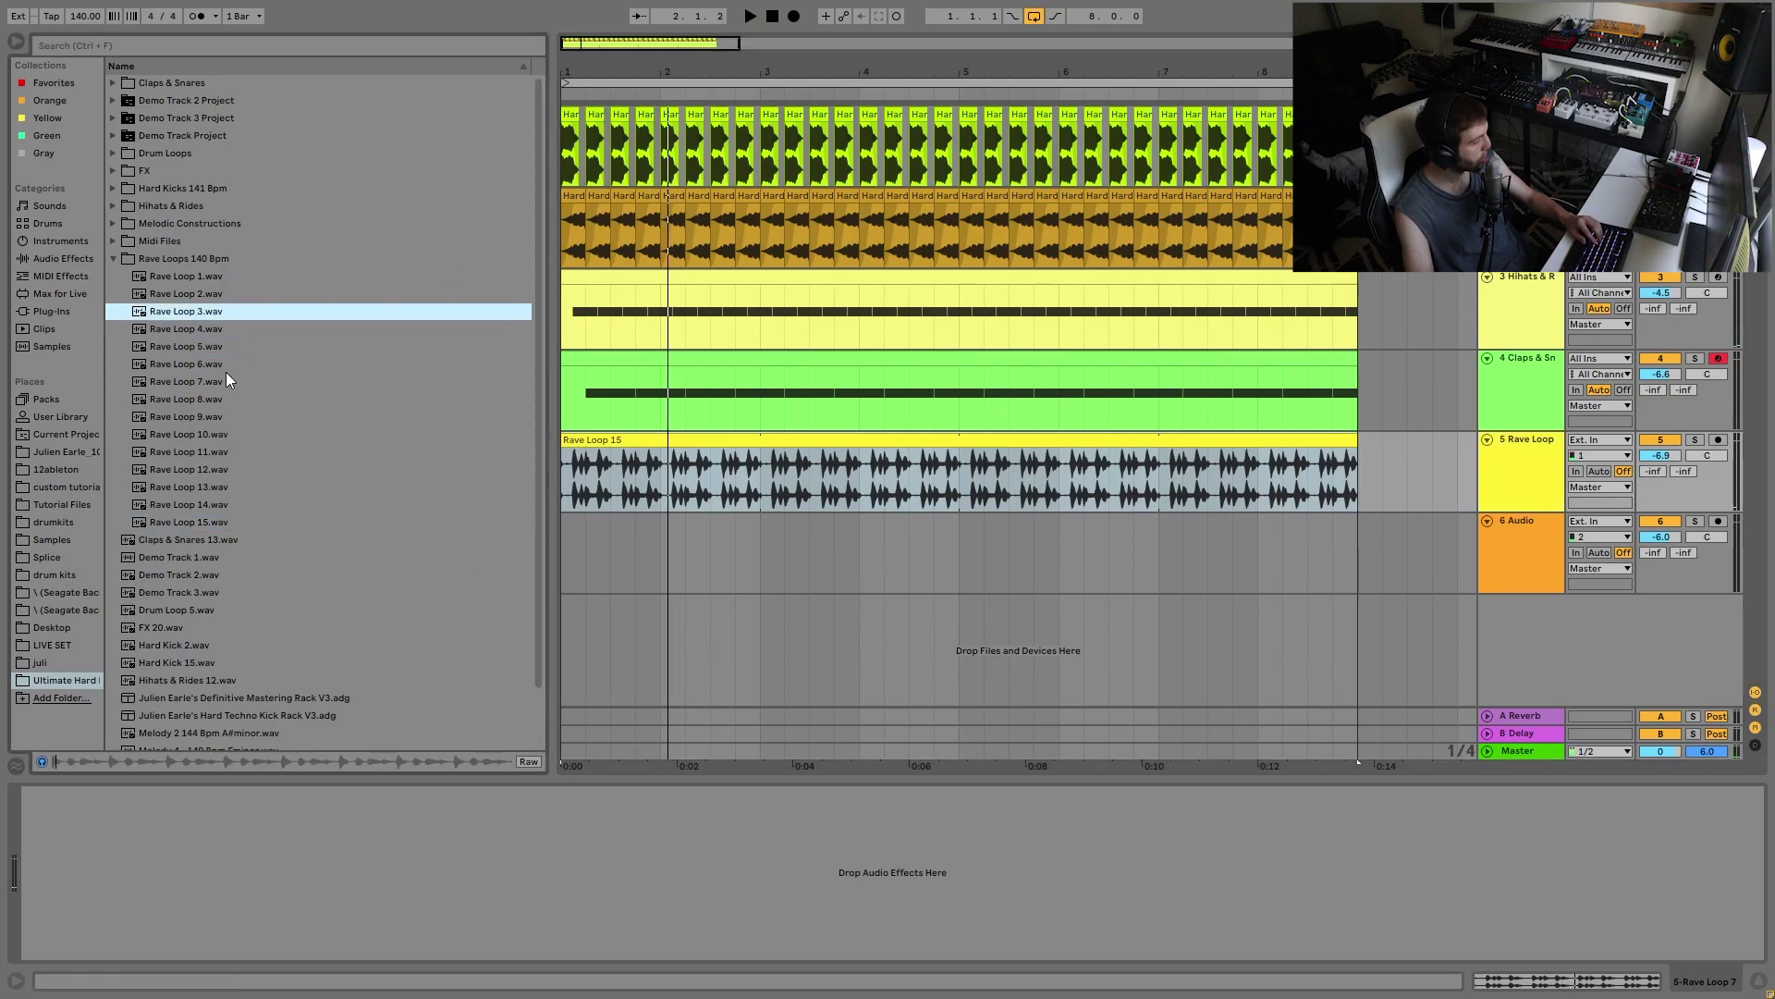
pyautogui.press('Down')
pyautogui.press('Down')
pyautogui.press('Down')
pyautogui.press('Down')
pyautogui.press('Down')
pyautogui.press('Down')
pyautogui.press('Down')
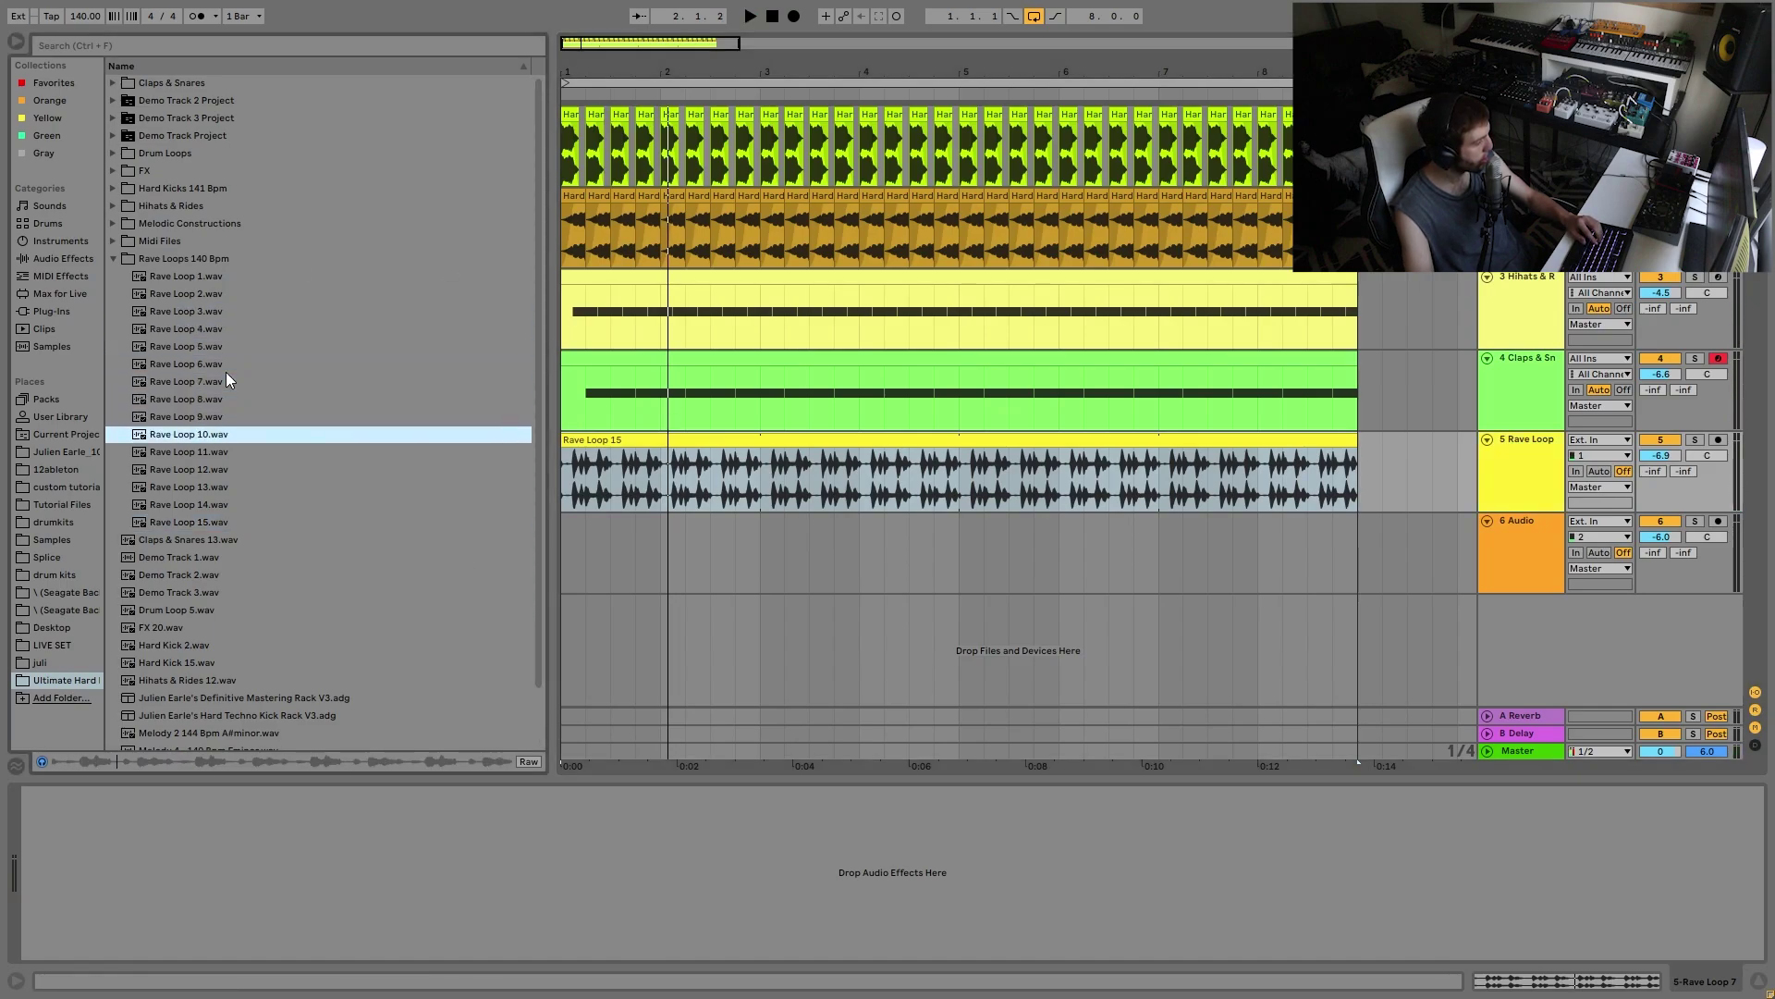
pyautogui.press('Up')
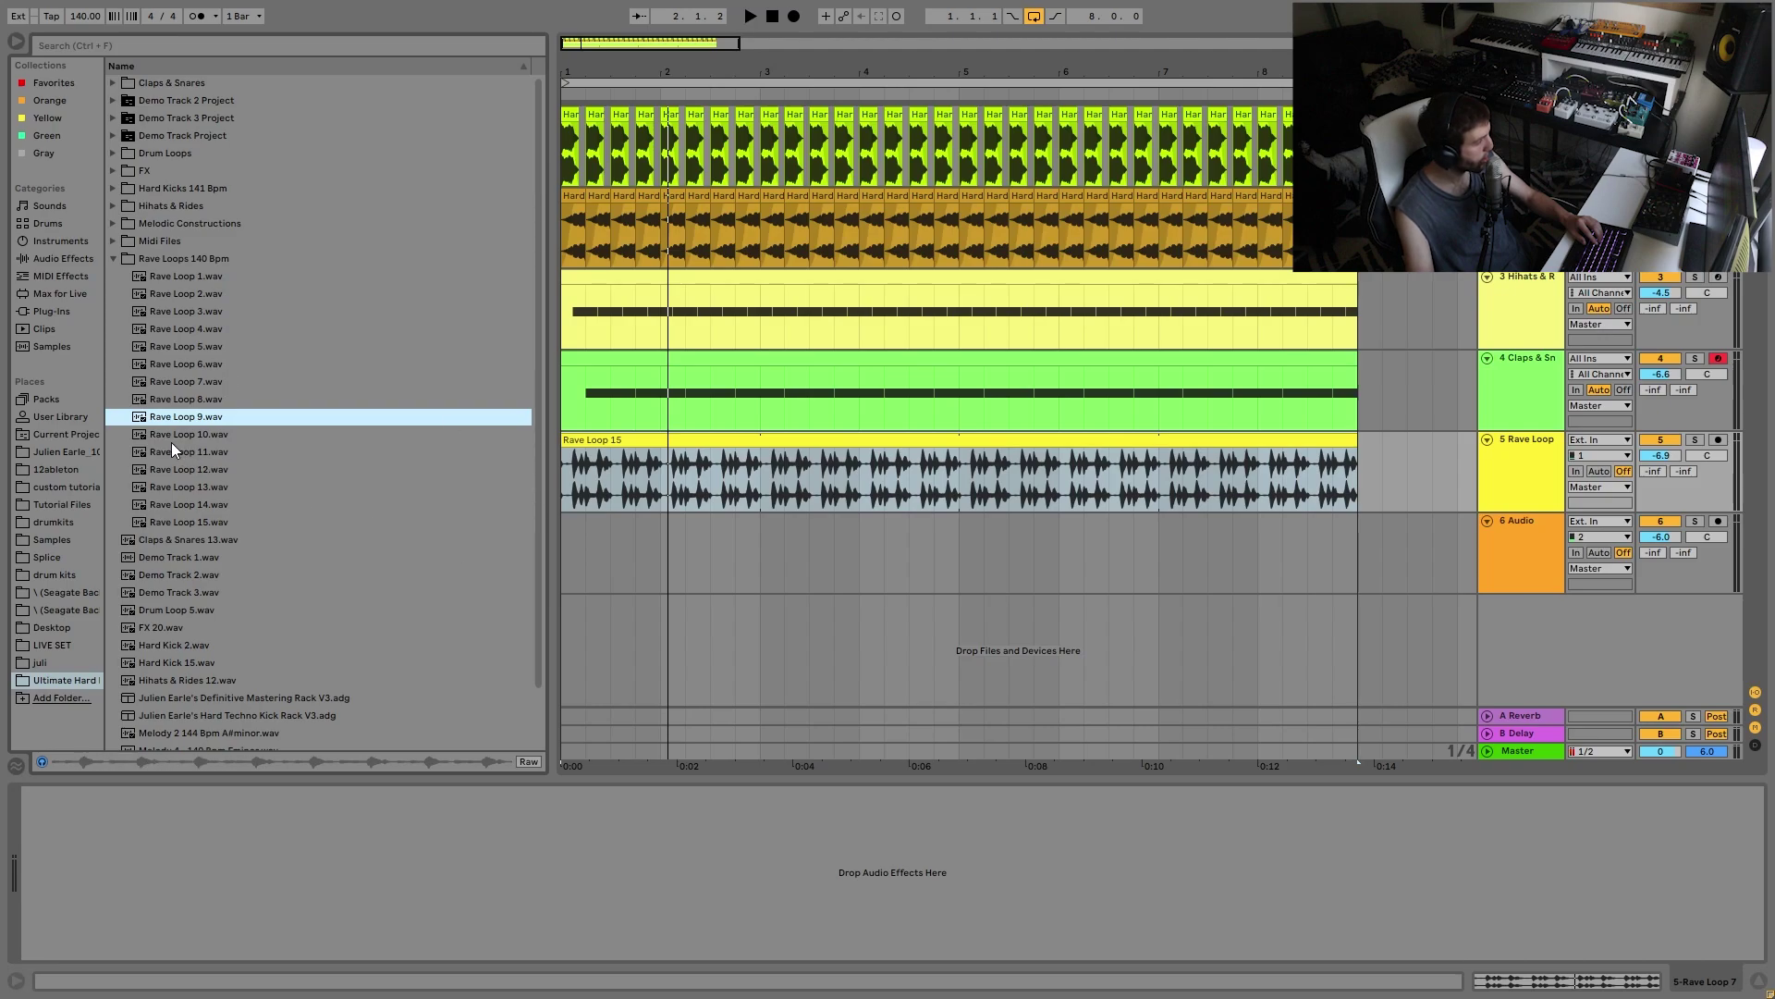
# Step: Compare Rave Loops 10 to 14 and place Rave Loop 10.wav at the start of track 6
pyautogui.click(198, 436)
pyautogui.click(192, 452)
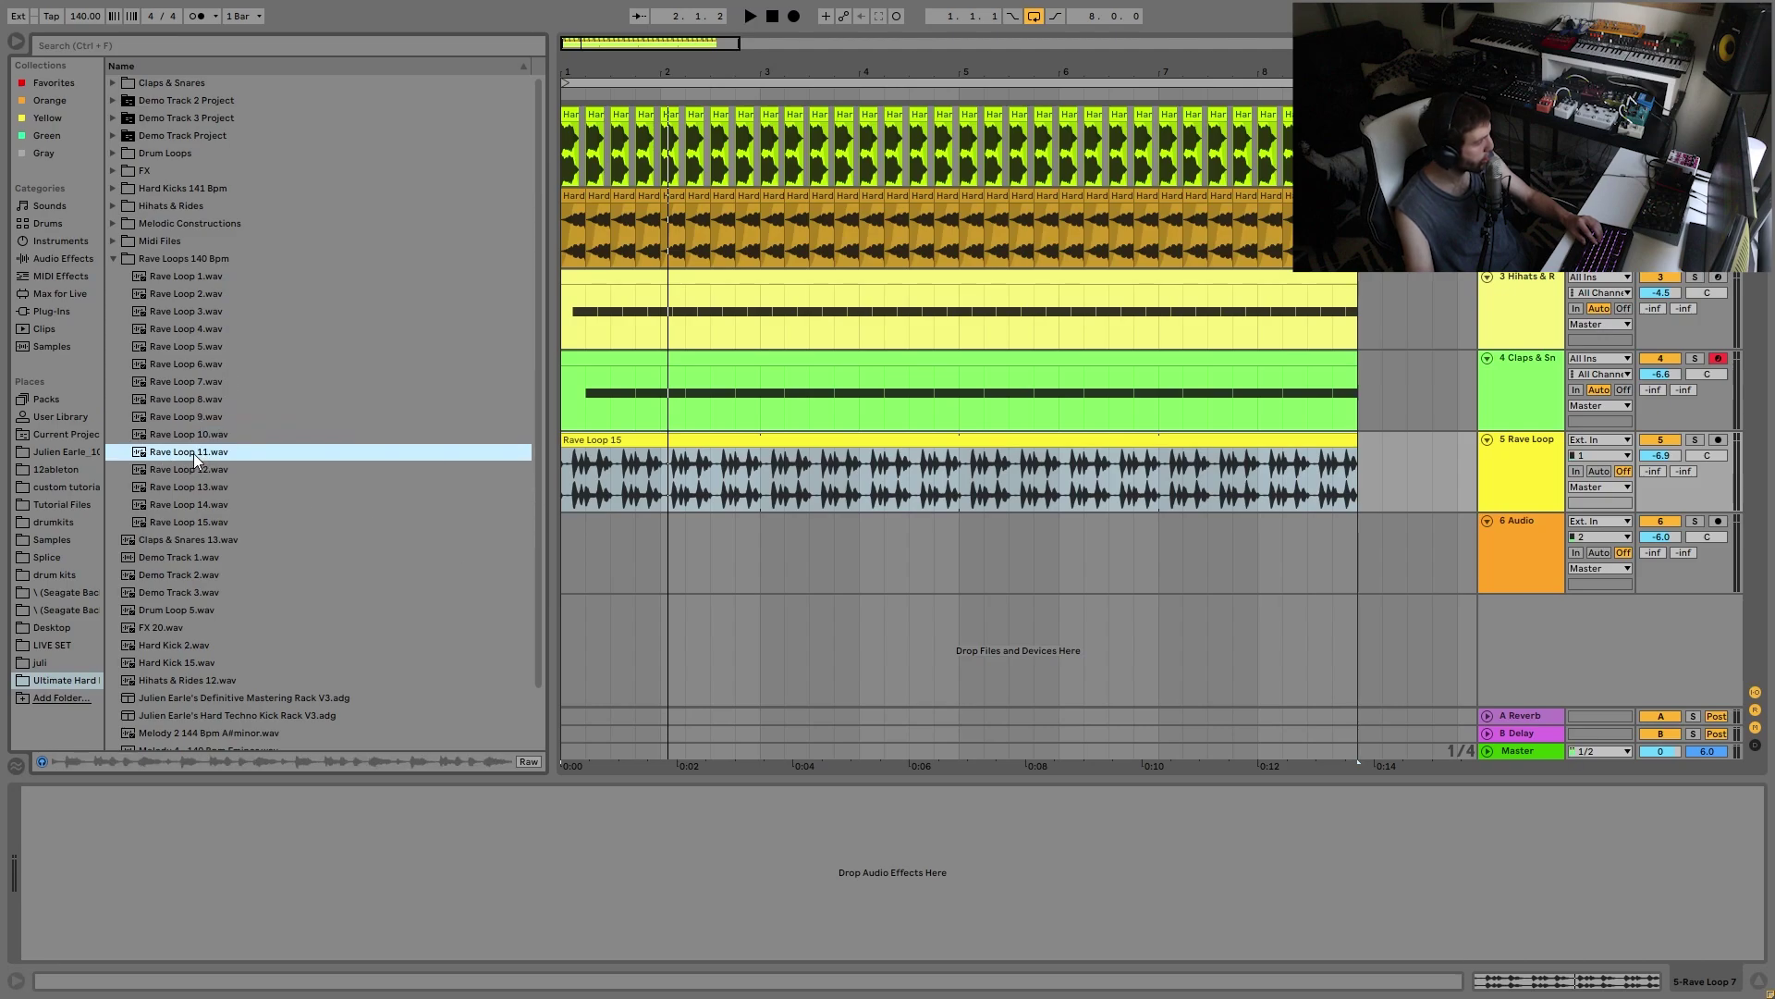
pyautogui.click(226, 470)
pyautogui.click(207, 487)
pyautogui.click(197, 505)
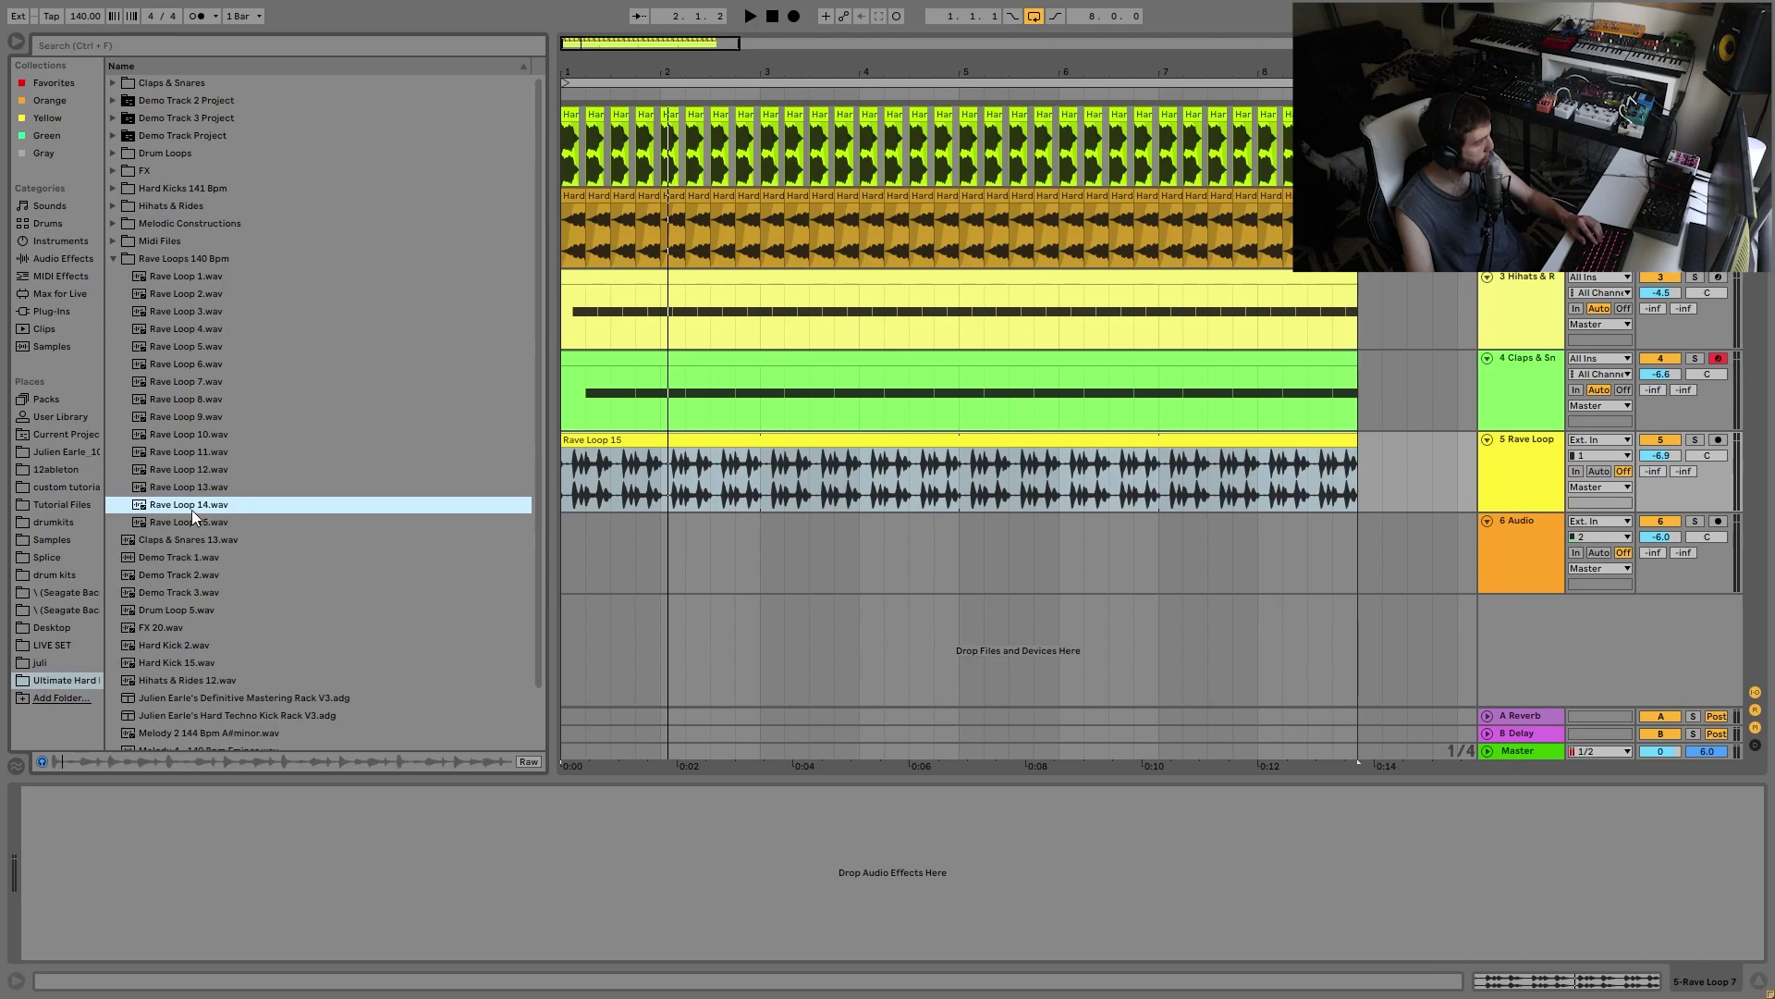
pyautogui.click(190, 451)
pyautogui.click(173, 435)
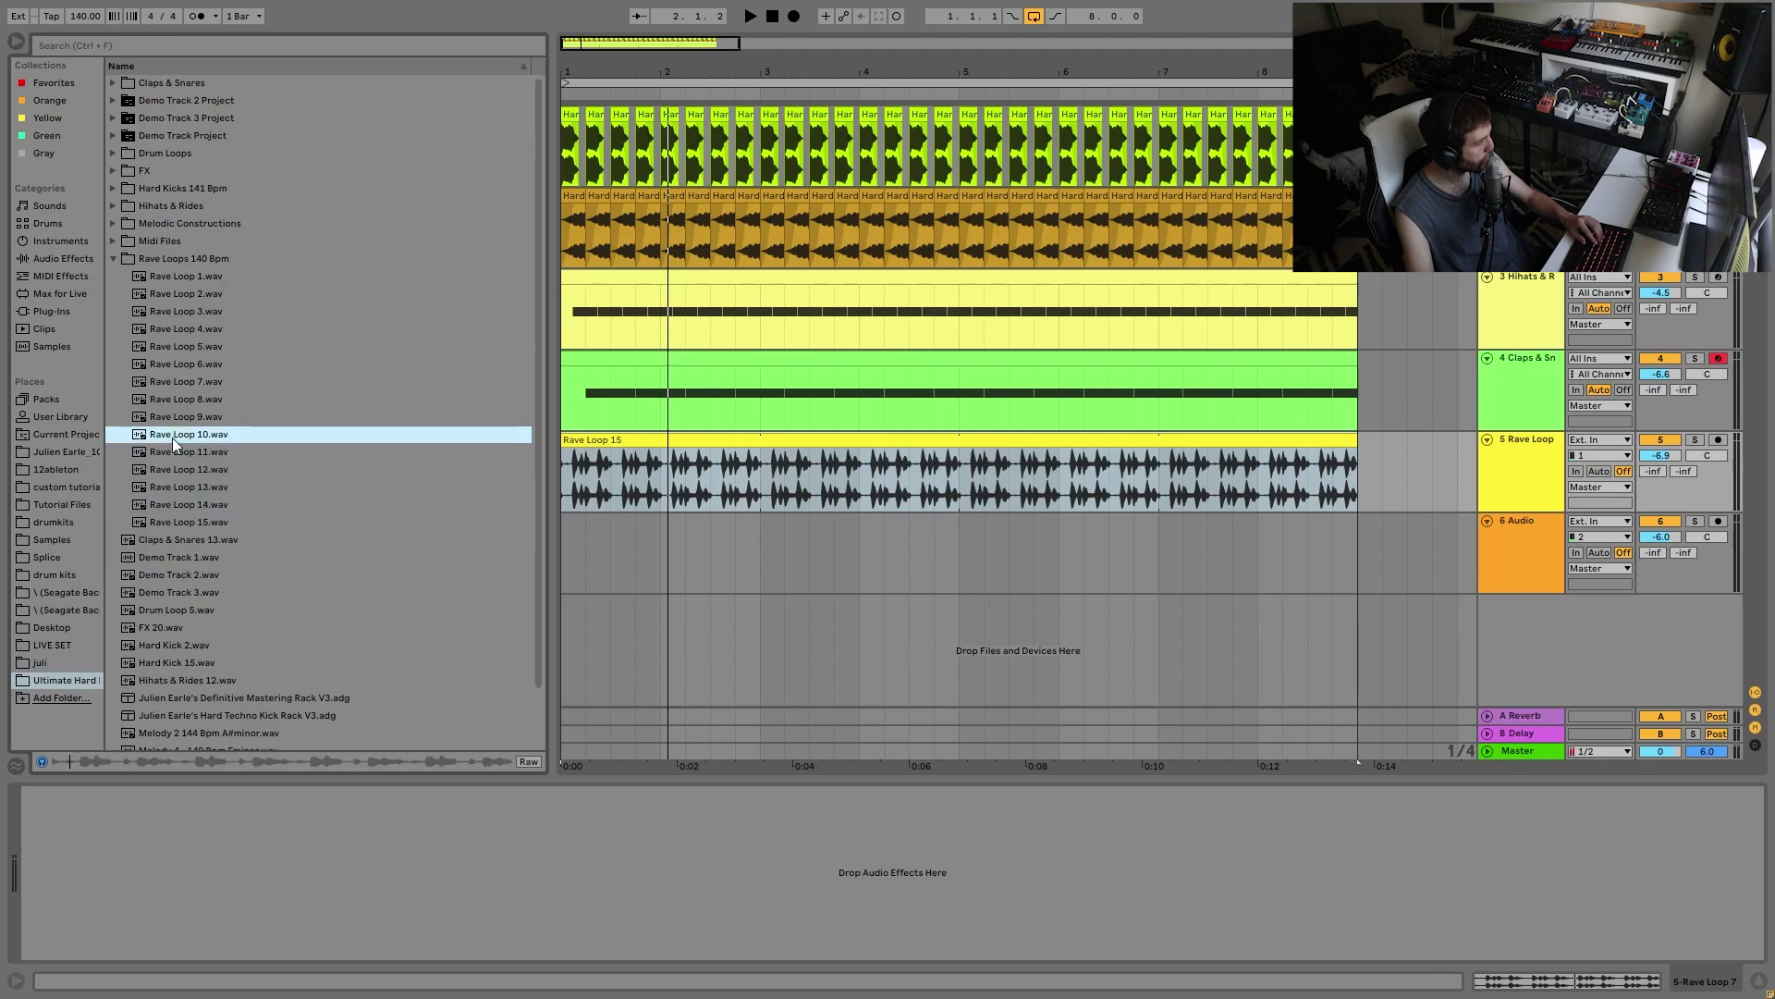
pyautogui.moveTo(186, 437); pyautogui.dragTo(574, 557)
# Step: Set track 6's volume to -7.7 dB and extend its Rave Loop 10 clip to bar 9 while the groove plays
pyautogui.click(1661, 538)
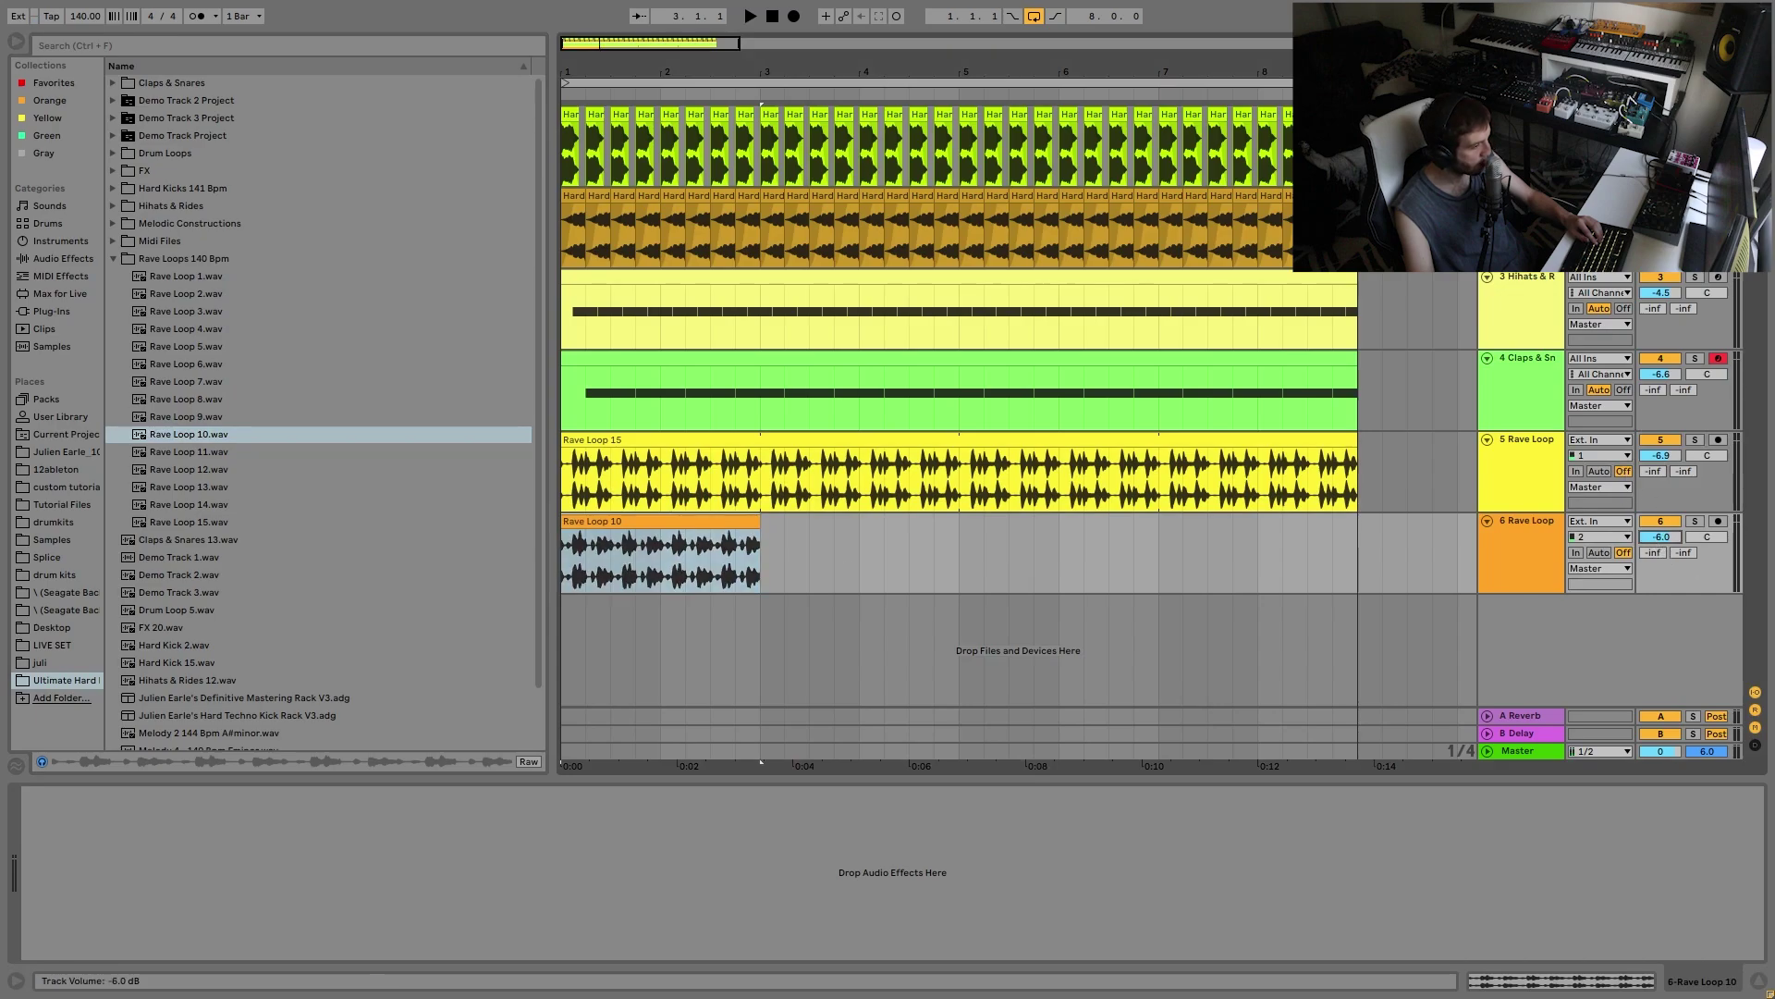
pyautogui.press('space')
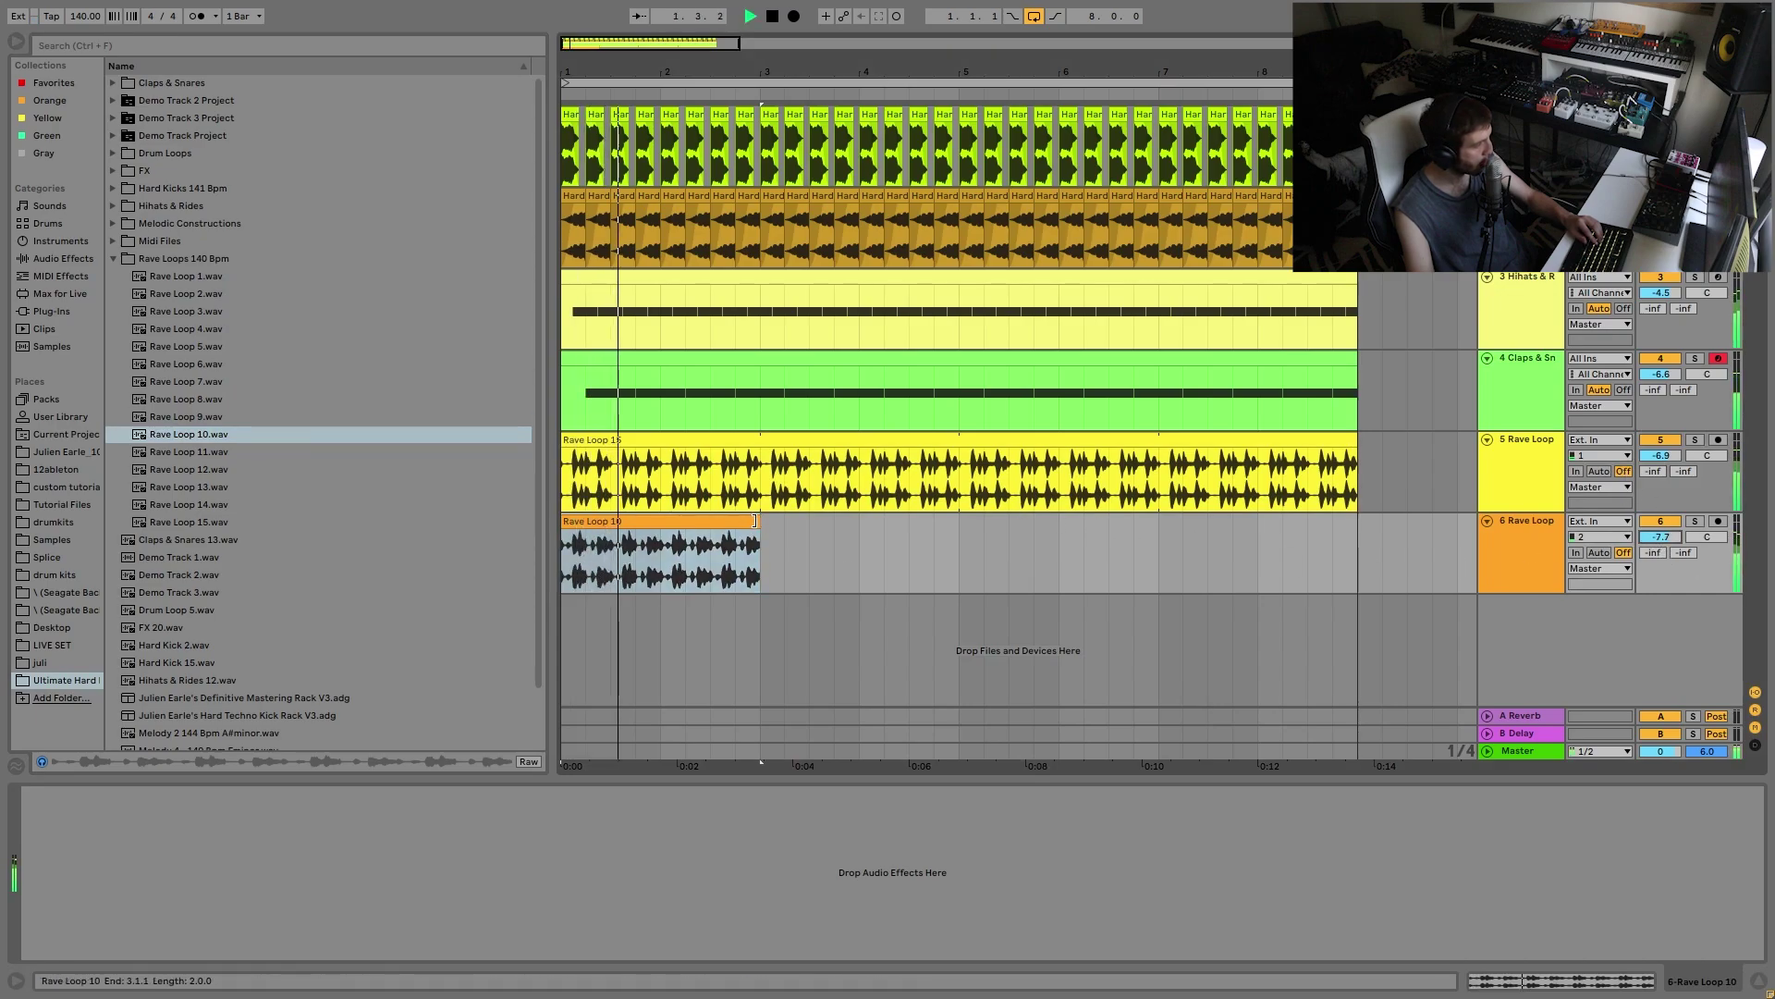
pyautogui.moveTo(760, 543); pyautogui.dragTo(1357, 542)
pyautogui.click(1507, 558)
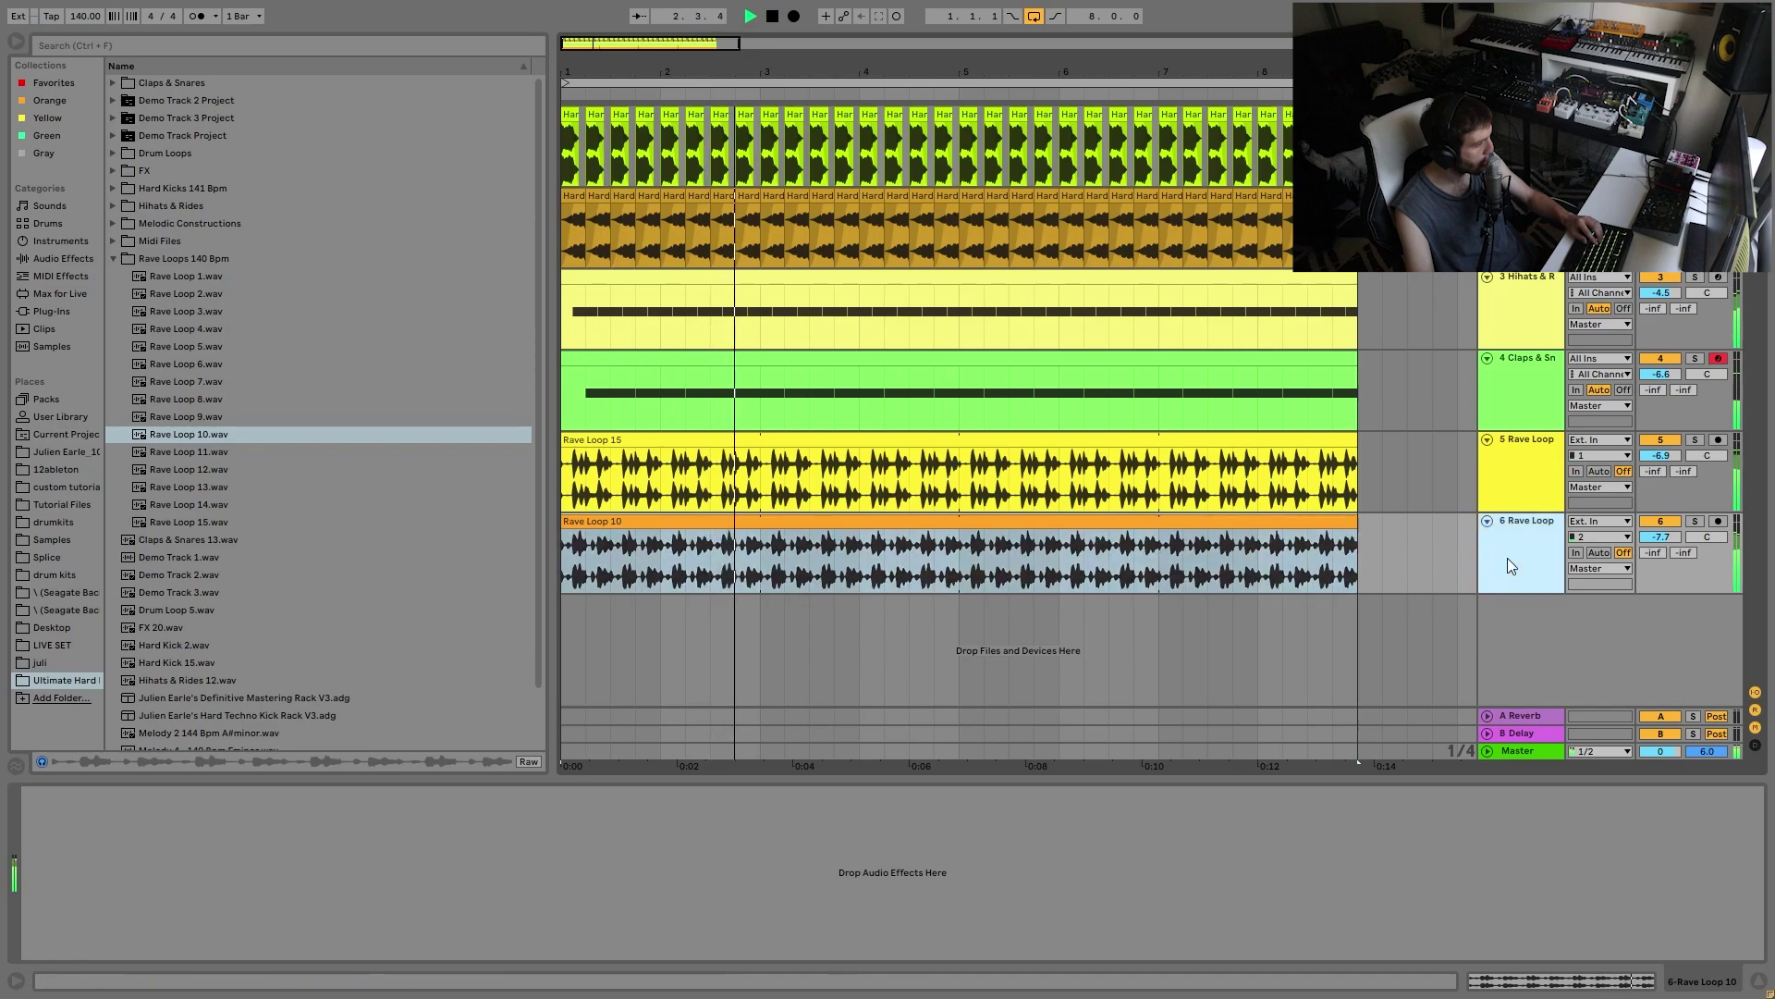
pyautogui.press('space')
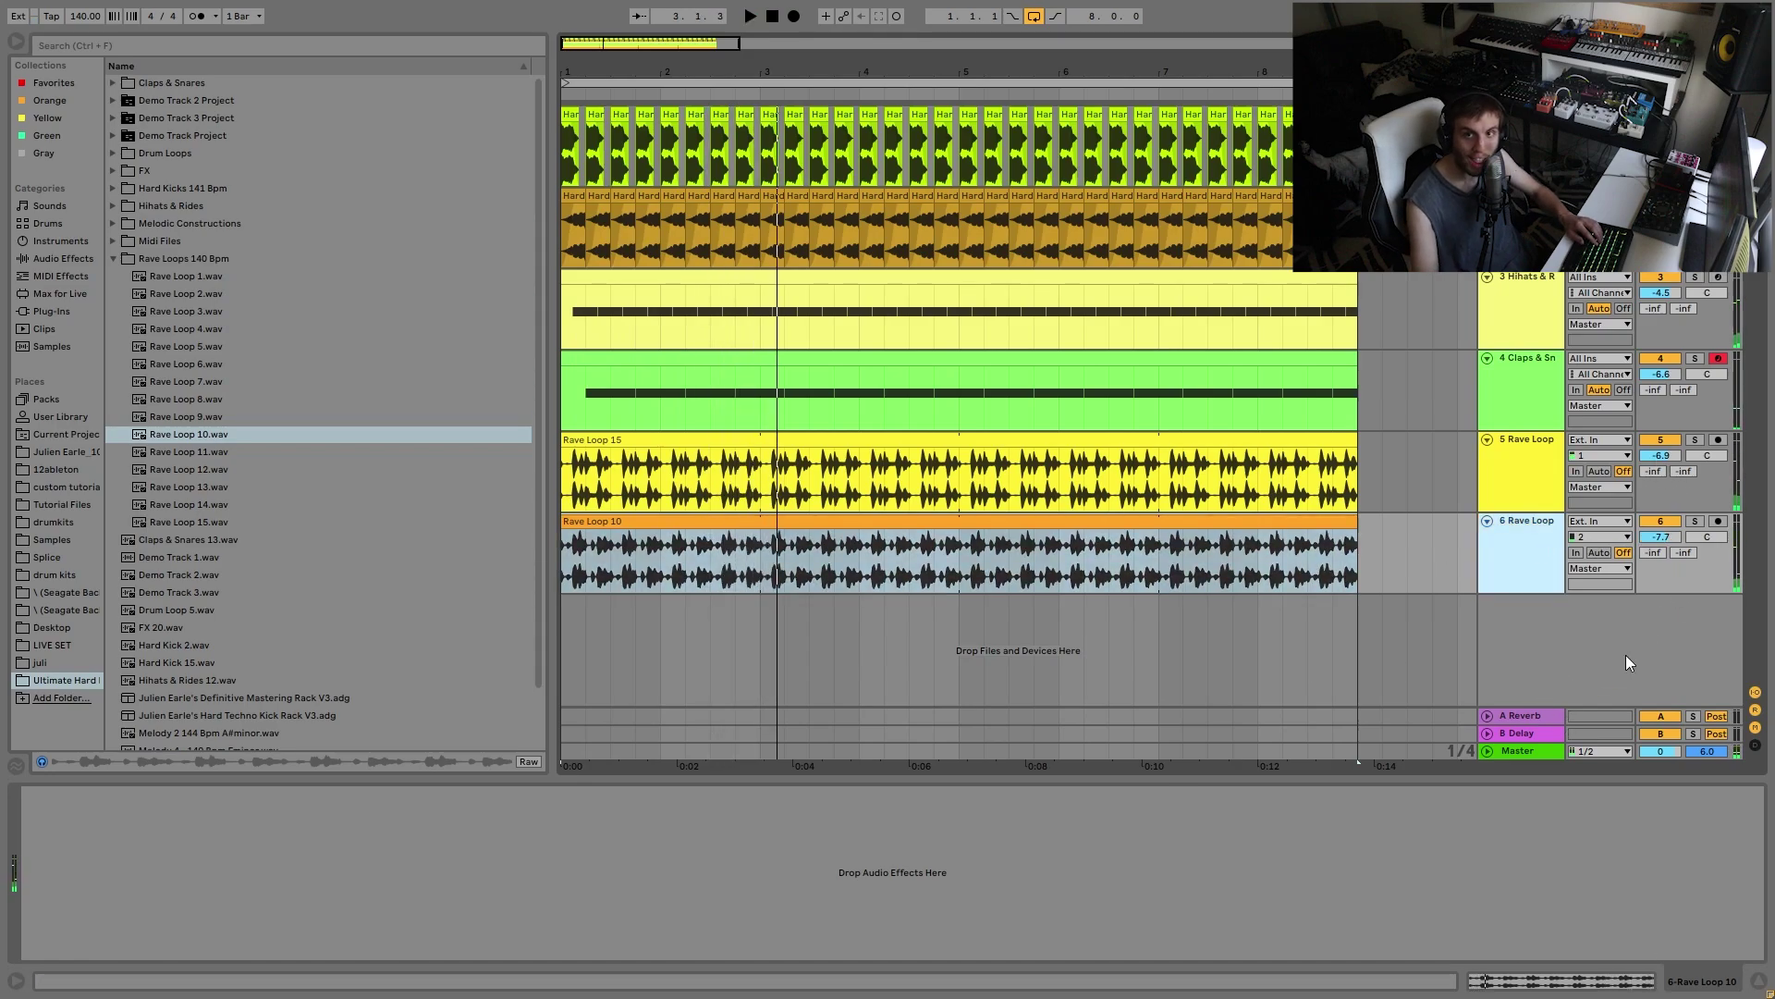
# Step: Listen to the groove to judge how the two rave loops on tracks 5 and 6 sit together
pyautogui.press('space')
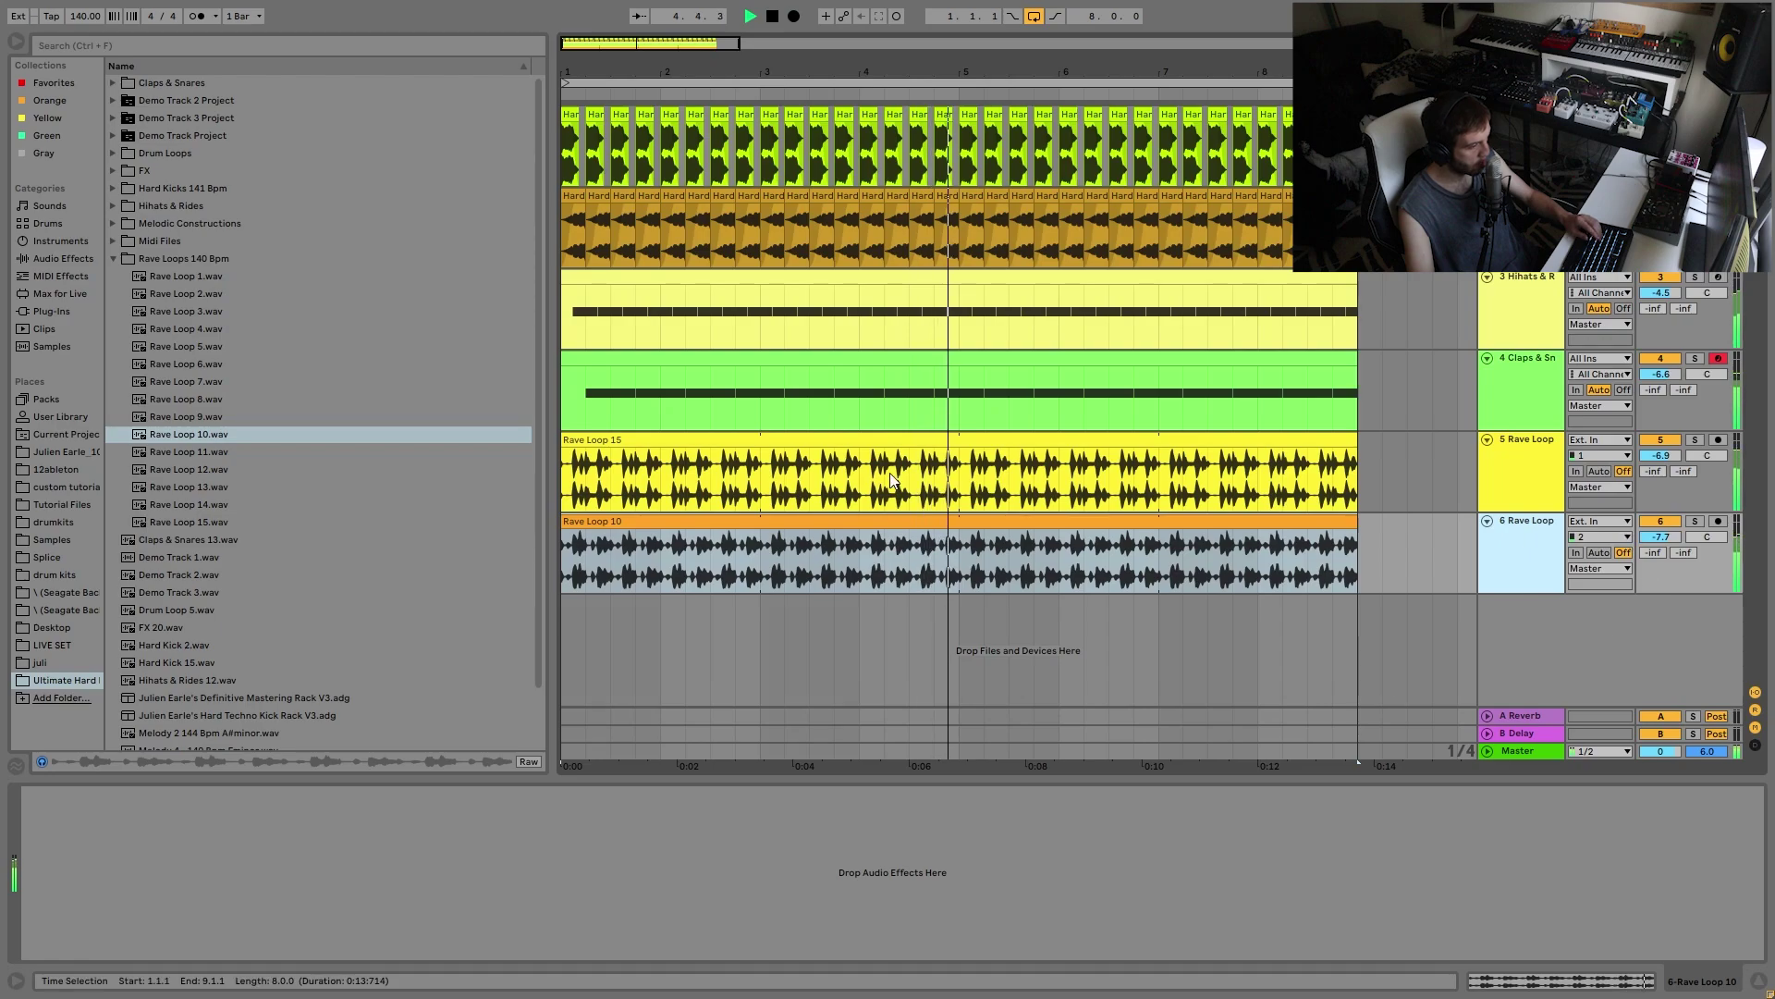
pyautogui.press('space')
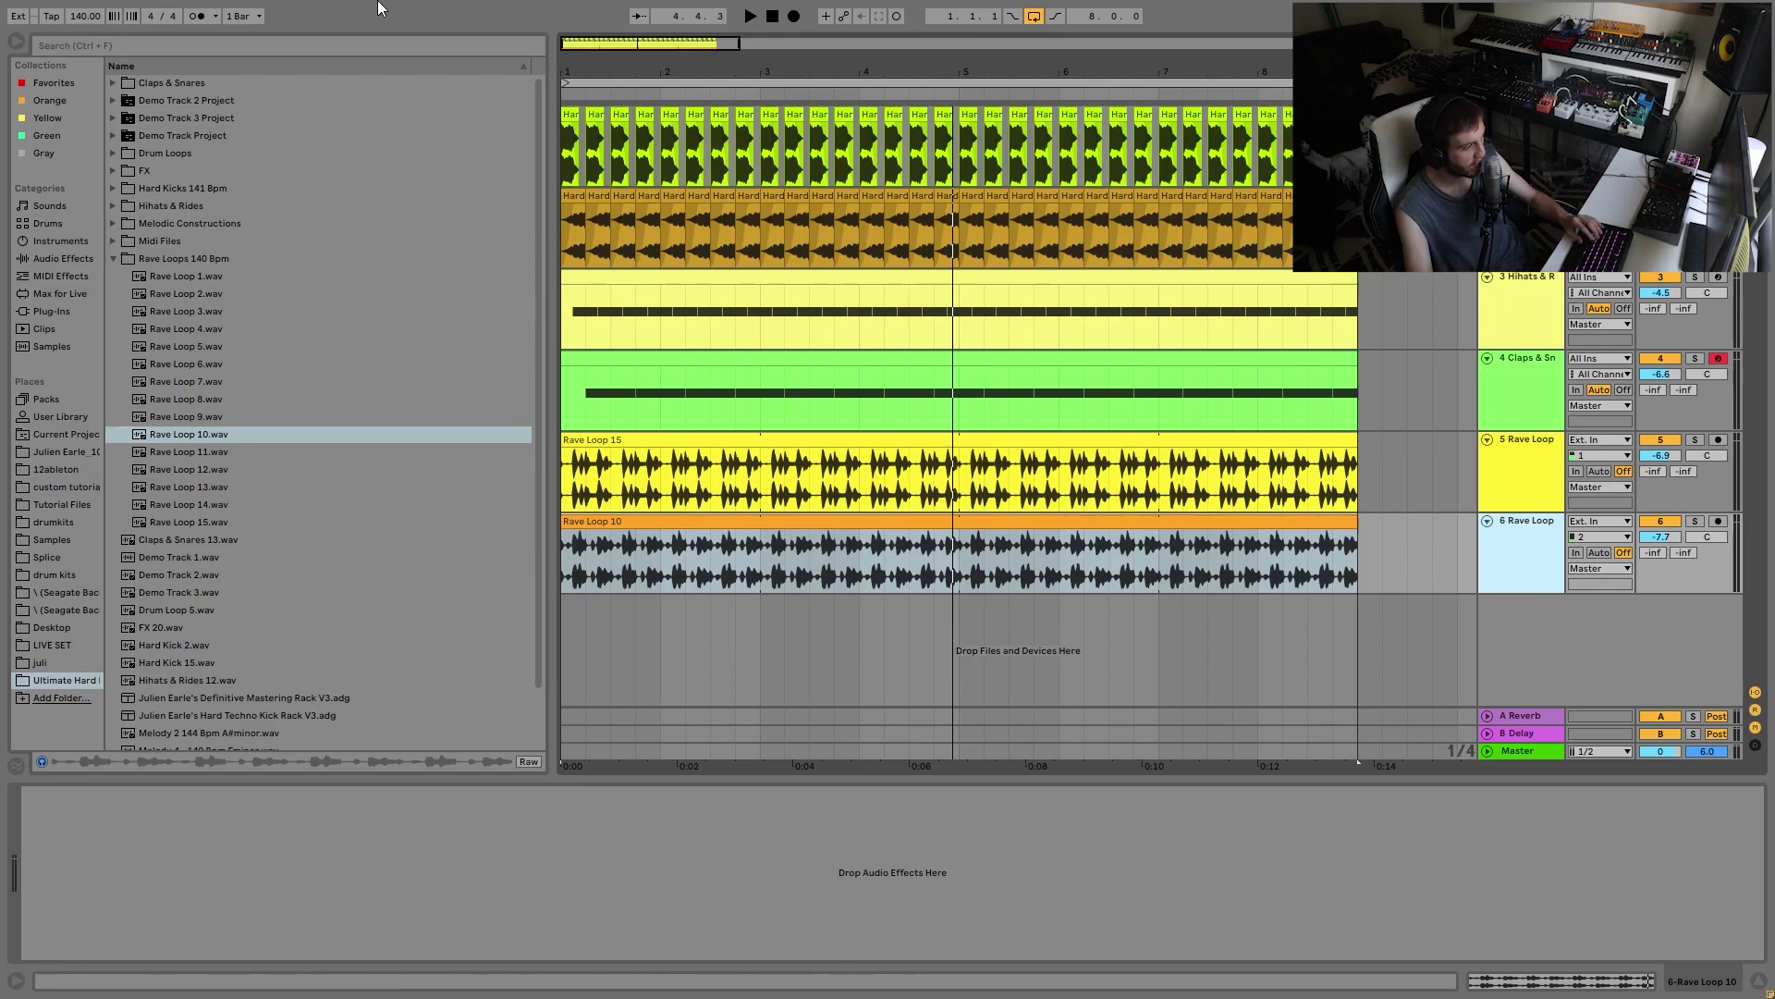
pyautogui.click(1219, 524)
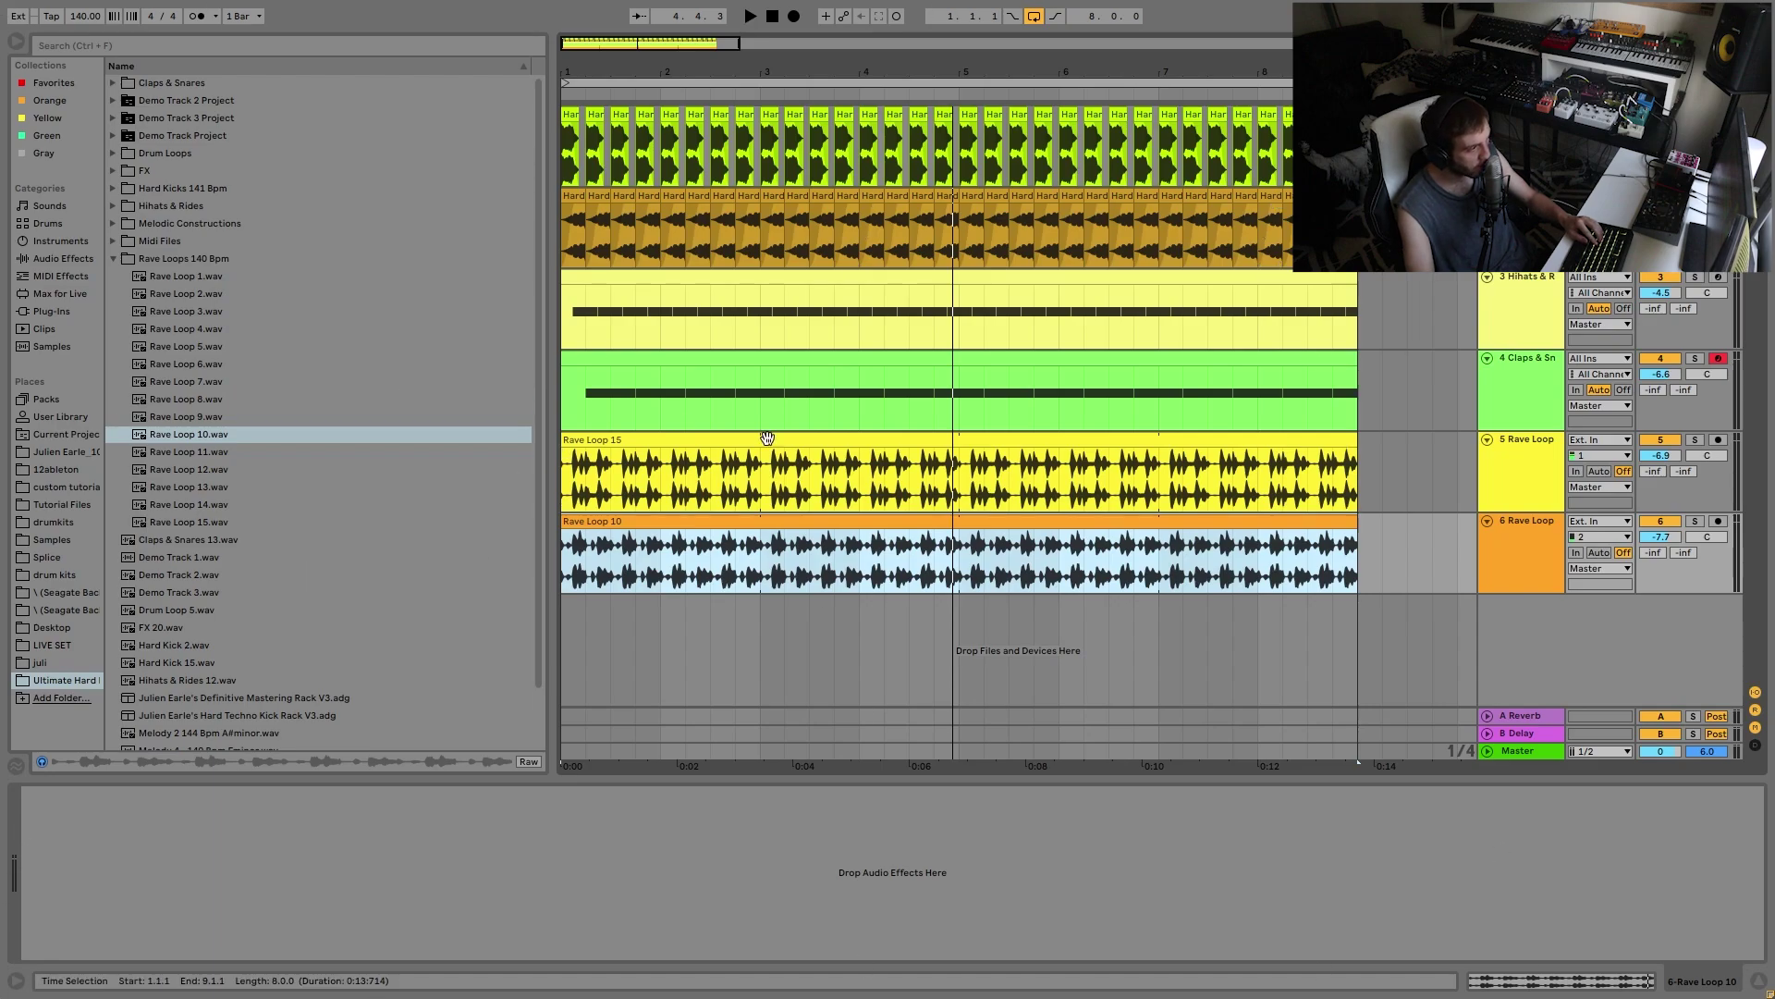
pyautogui.press('space')
pyautogui.click(1499, 608)
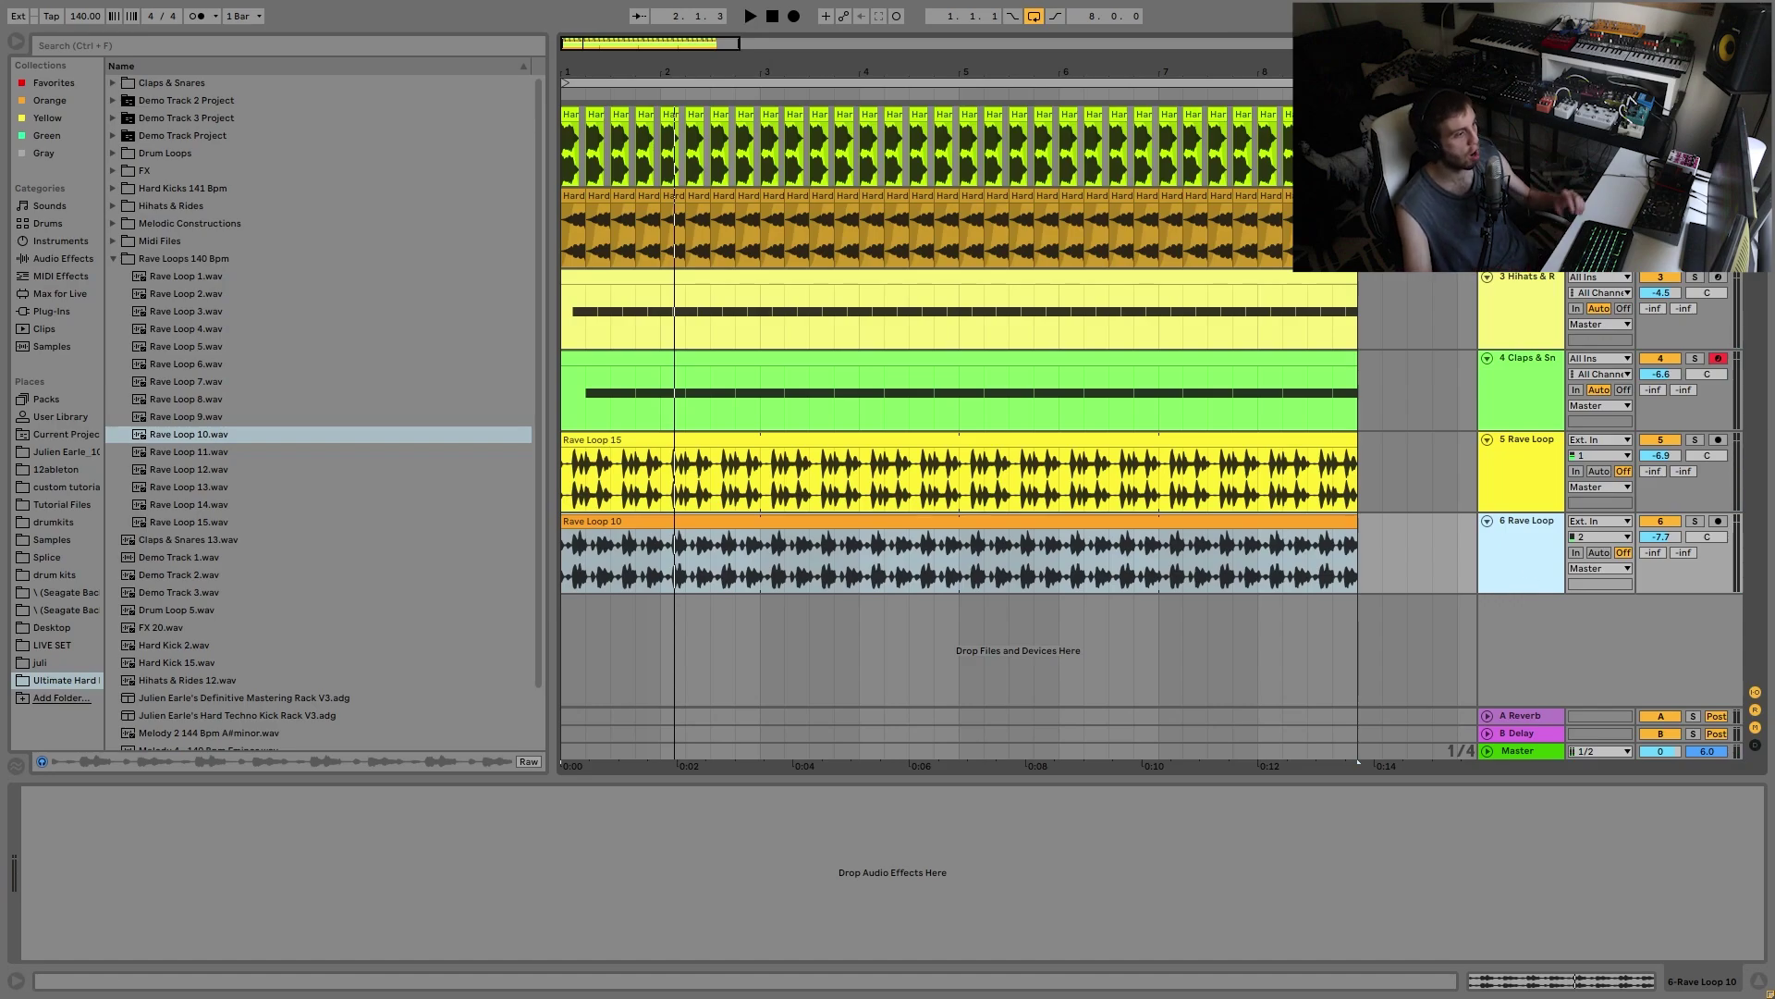
# Step: Review the first kick clip on track 2 and the two kick tracks, and play back the groove from the start
pyautogui.click(571, 232)
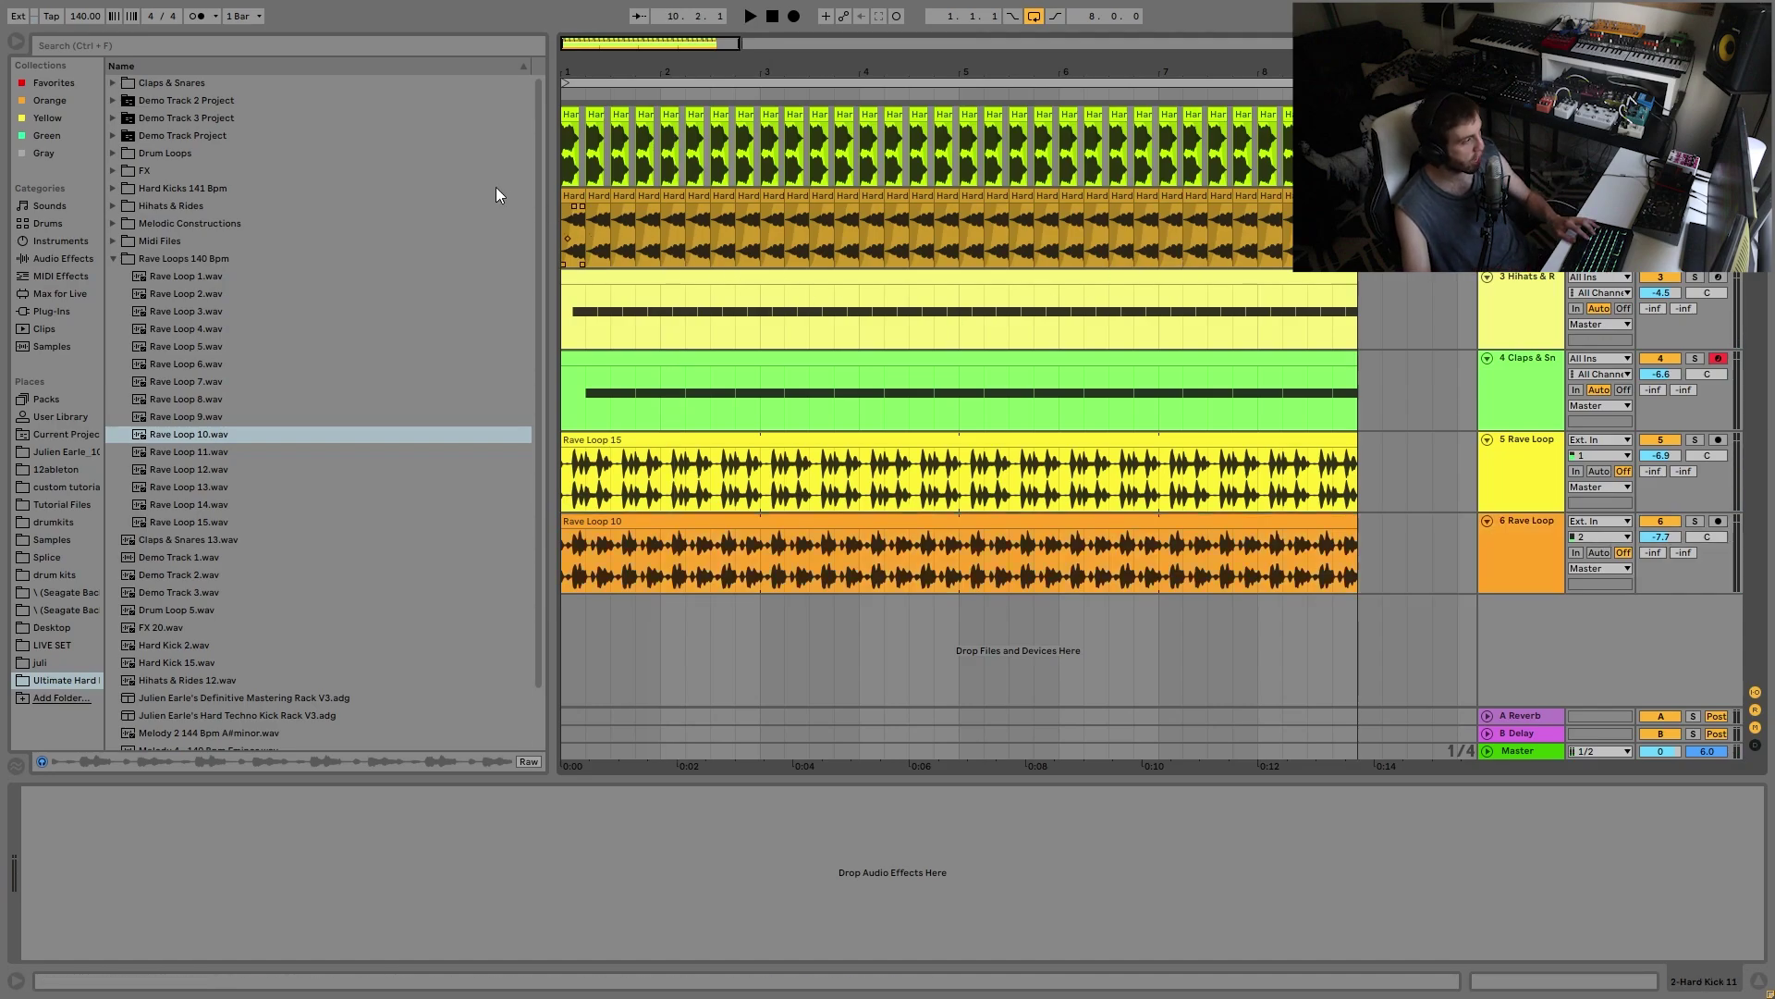
pyautogui.click(562, 192)
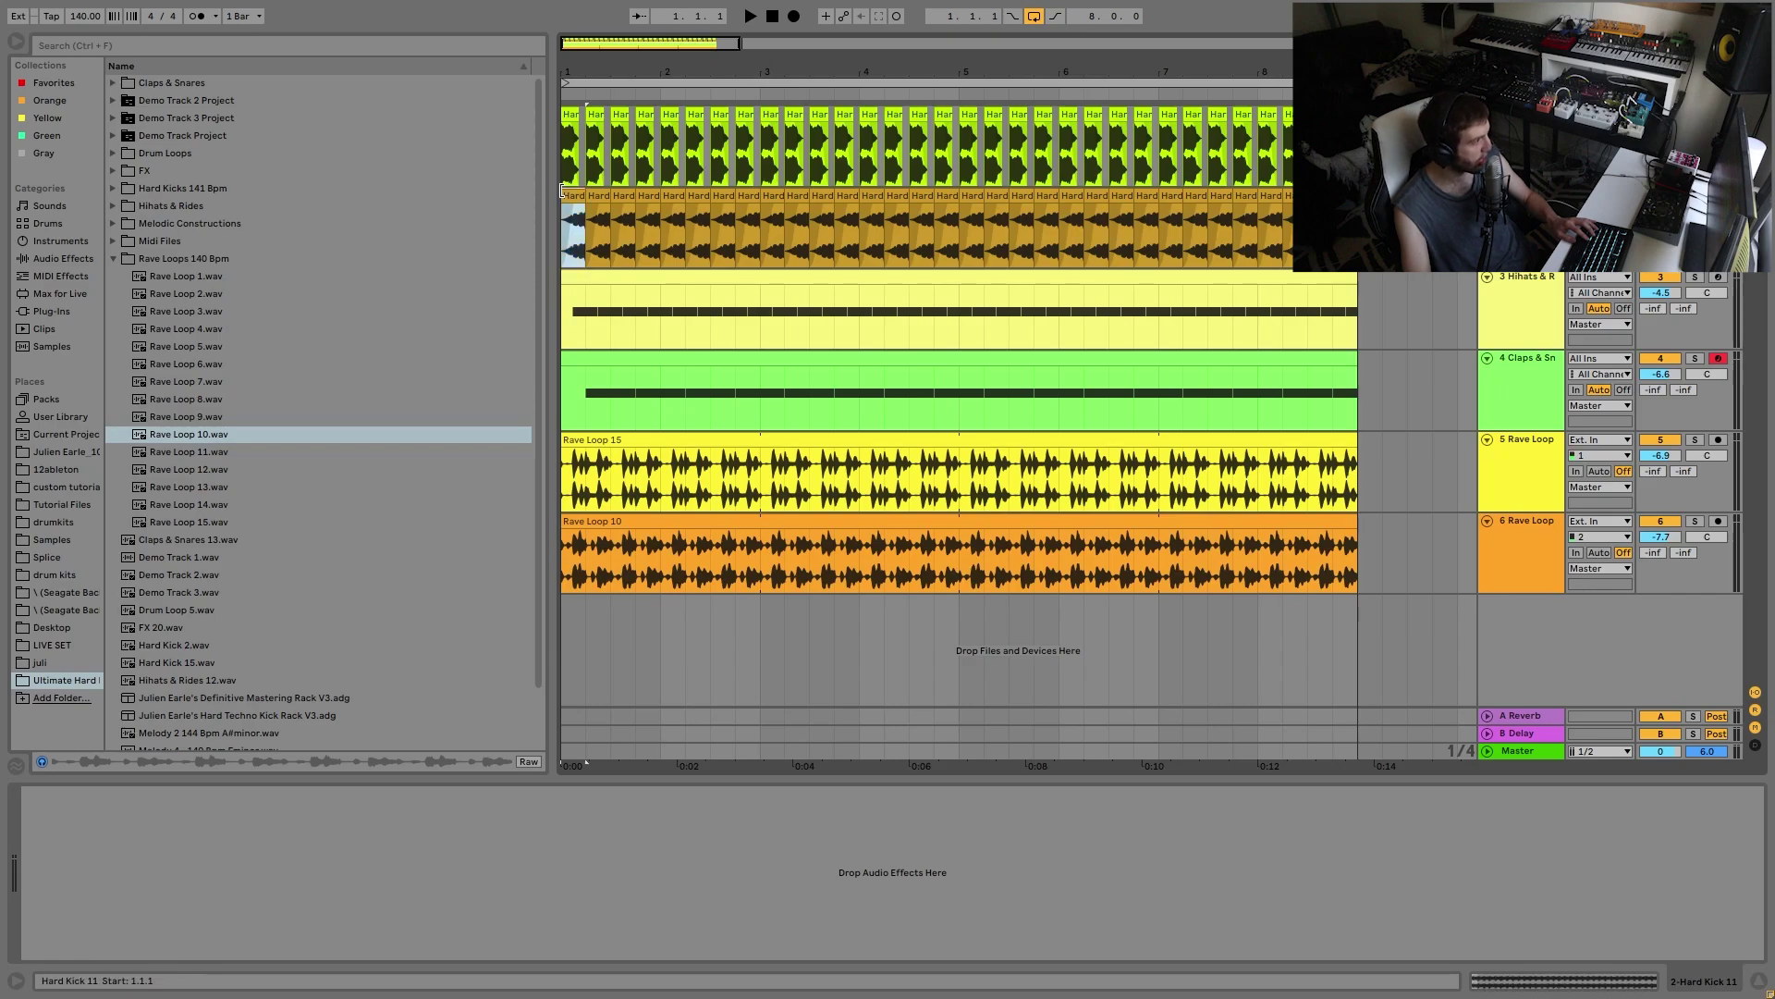
pyautogui.click(1527, 114)
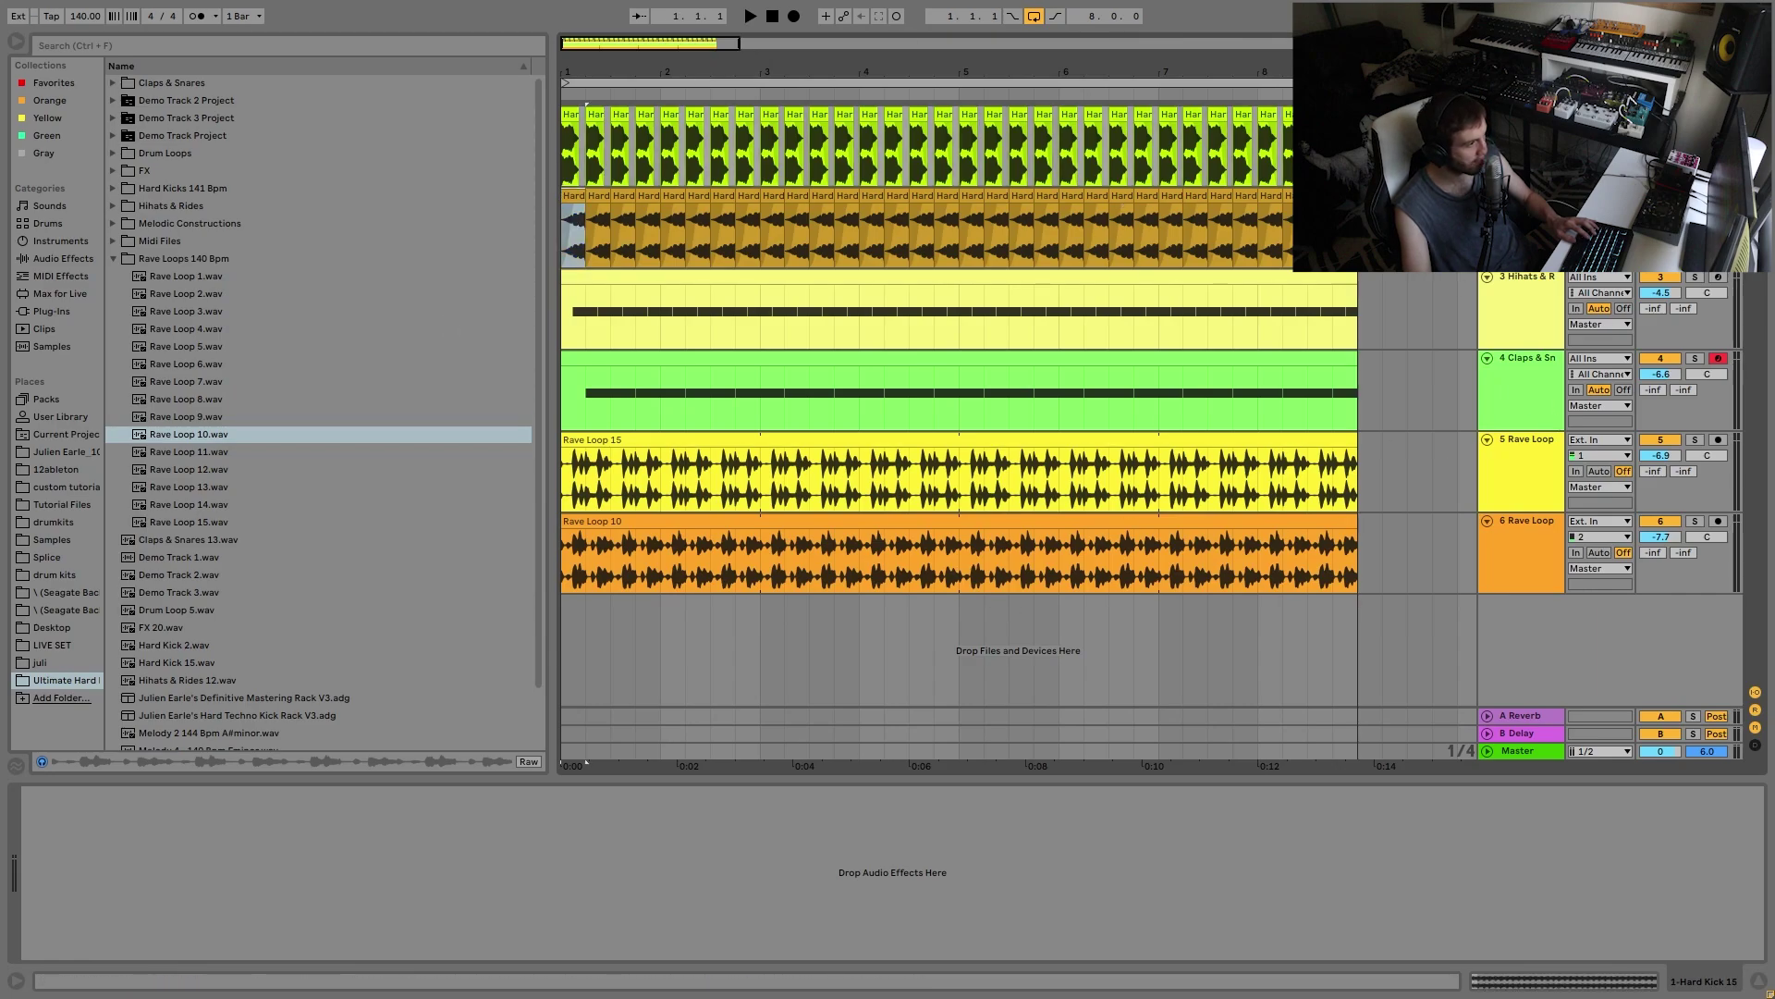
pyautogui.click(1528, 196)
pyautogui.click(1528, 115)
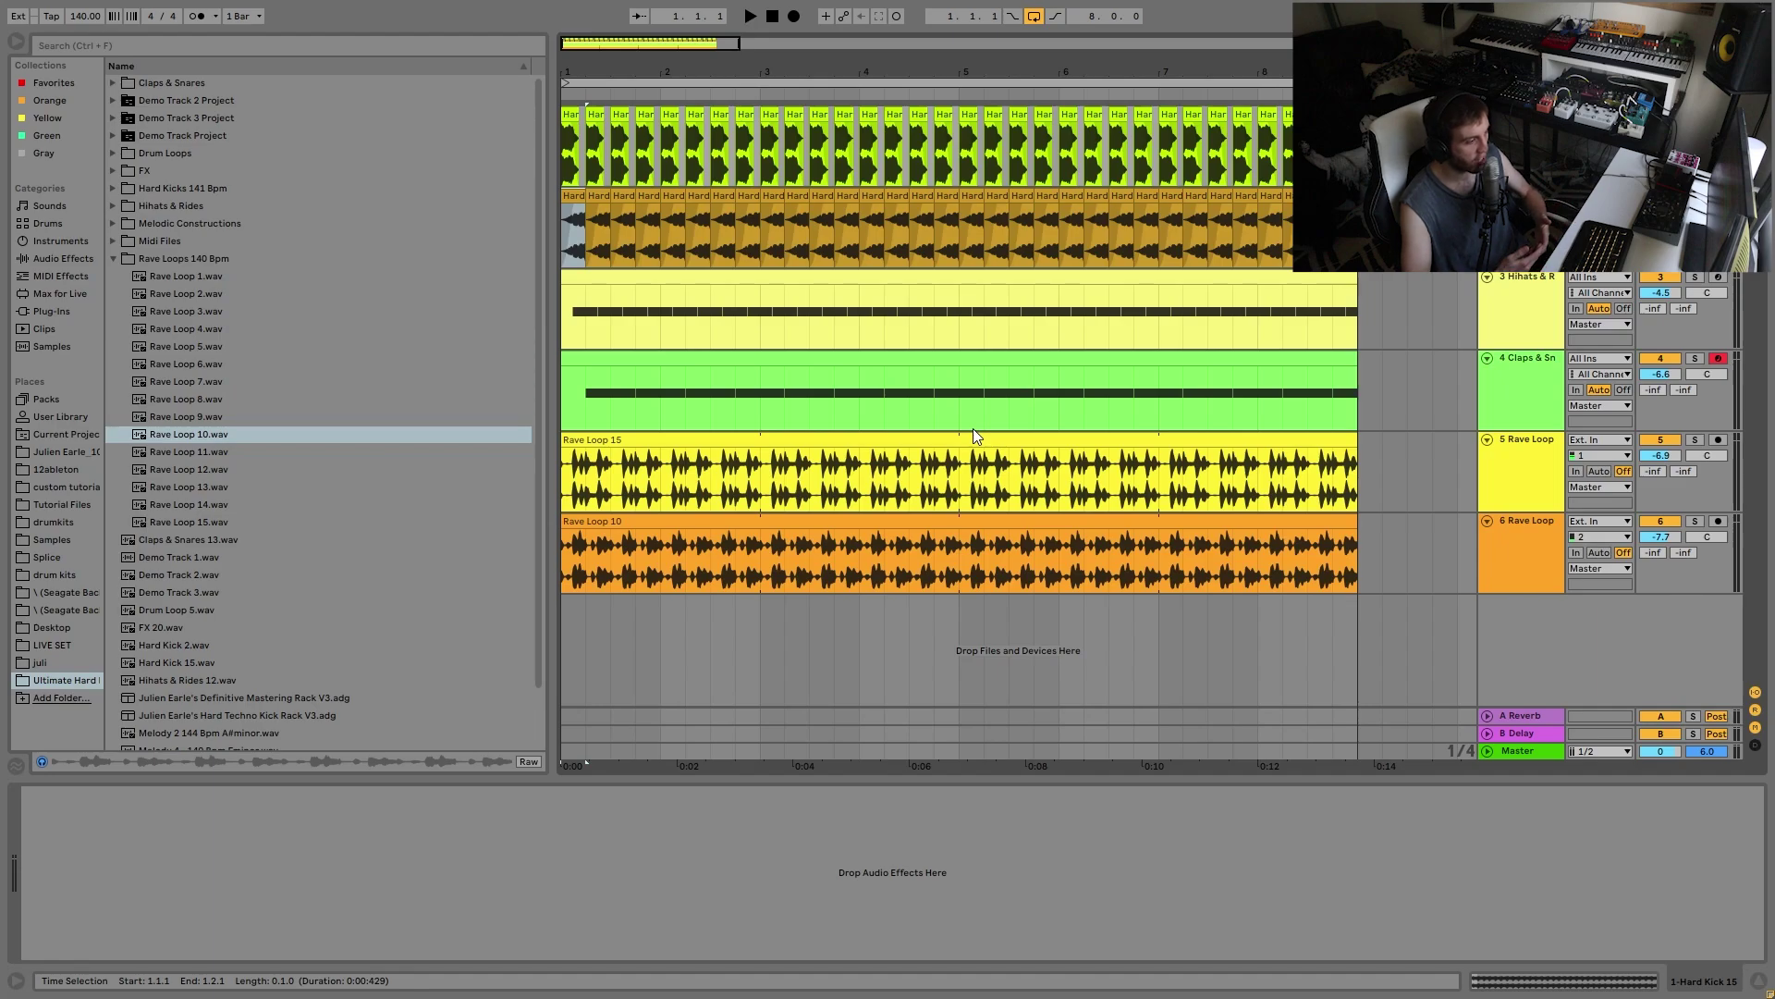
pyautogui.press('space')
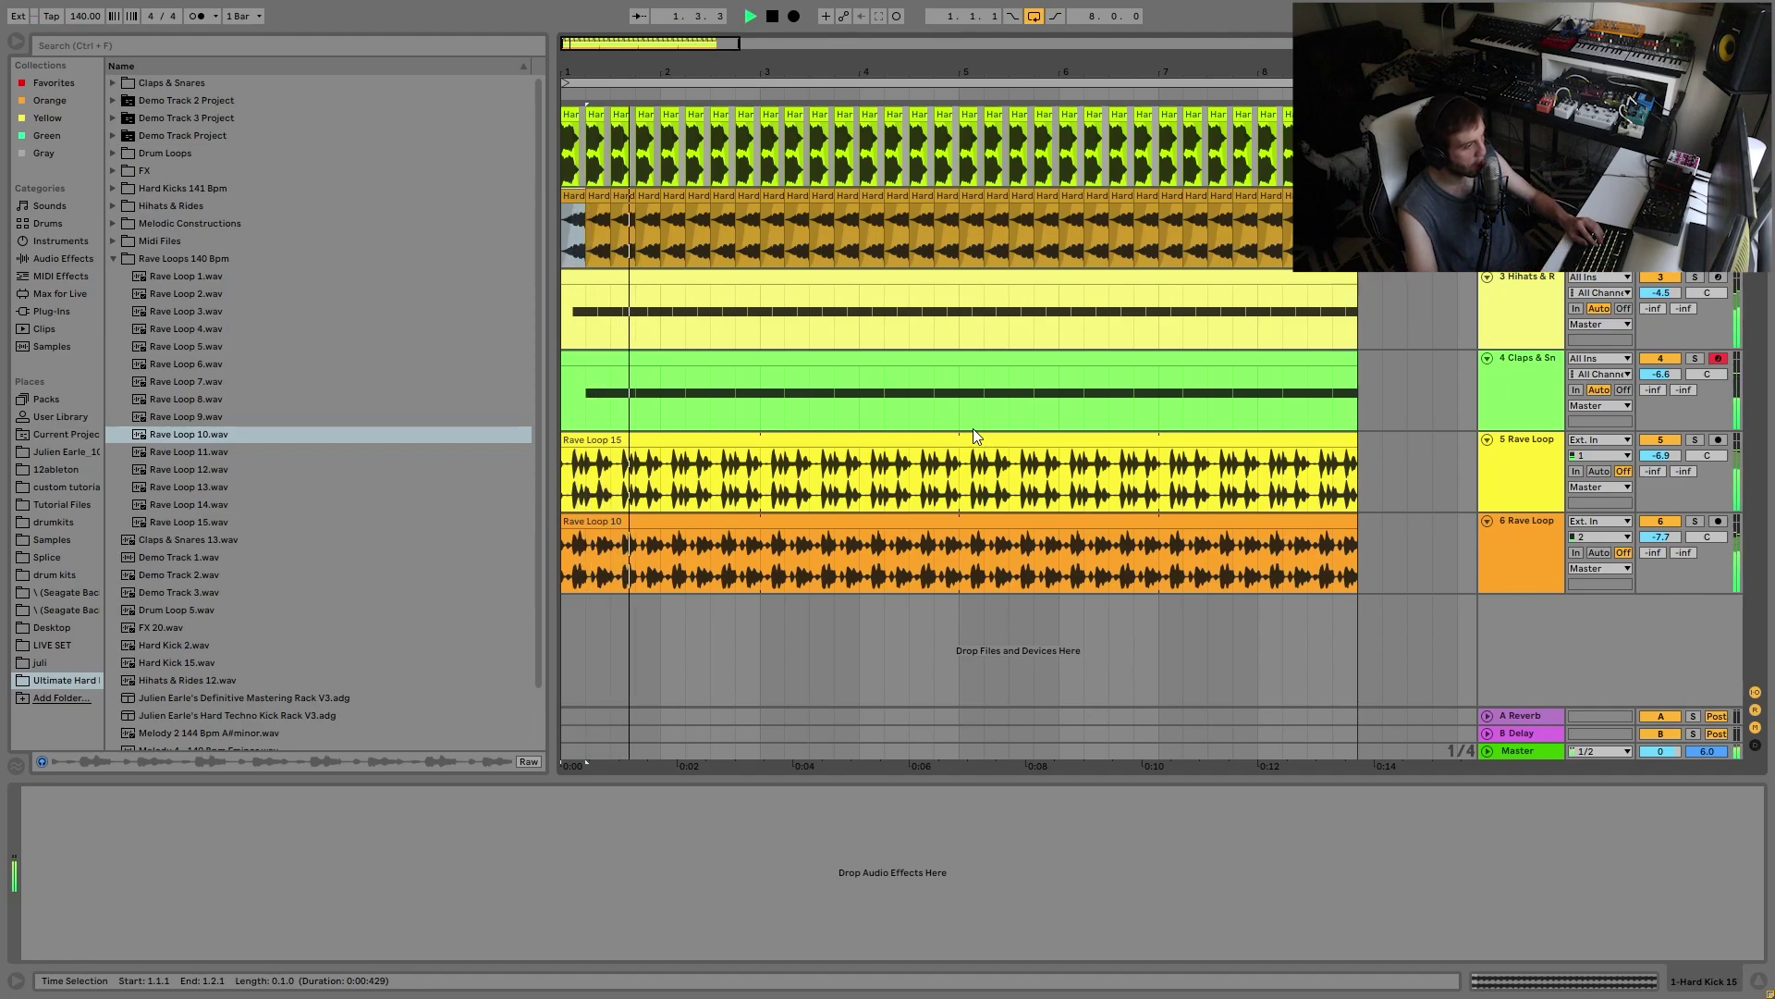
pyautogui.press('space')
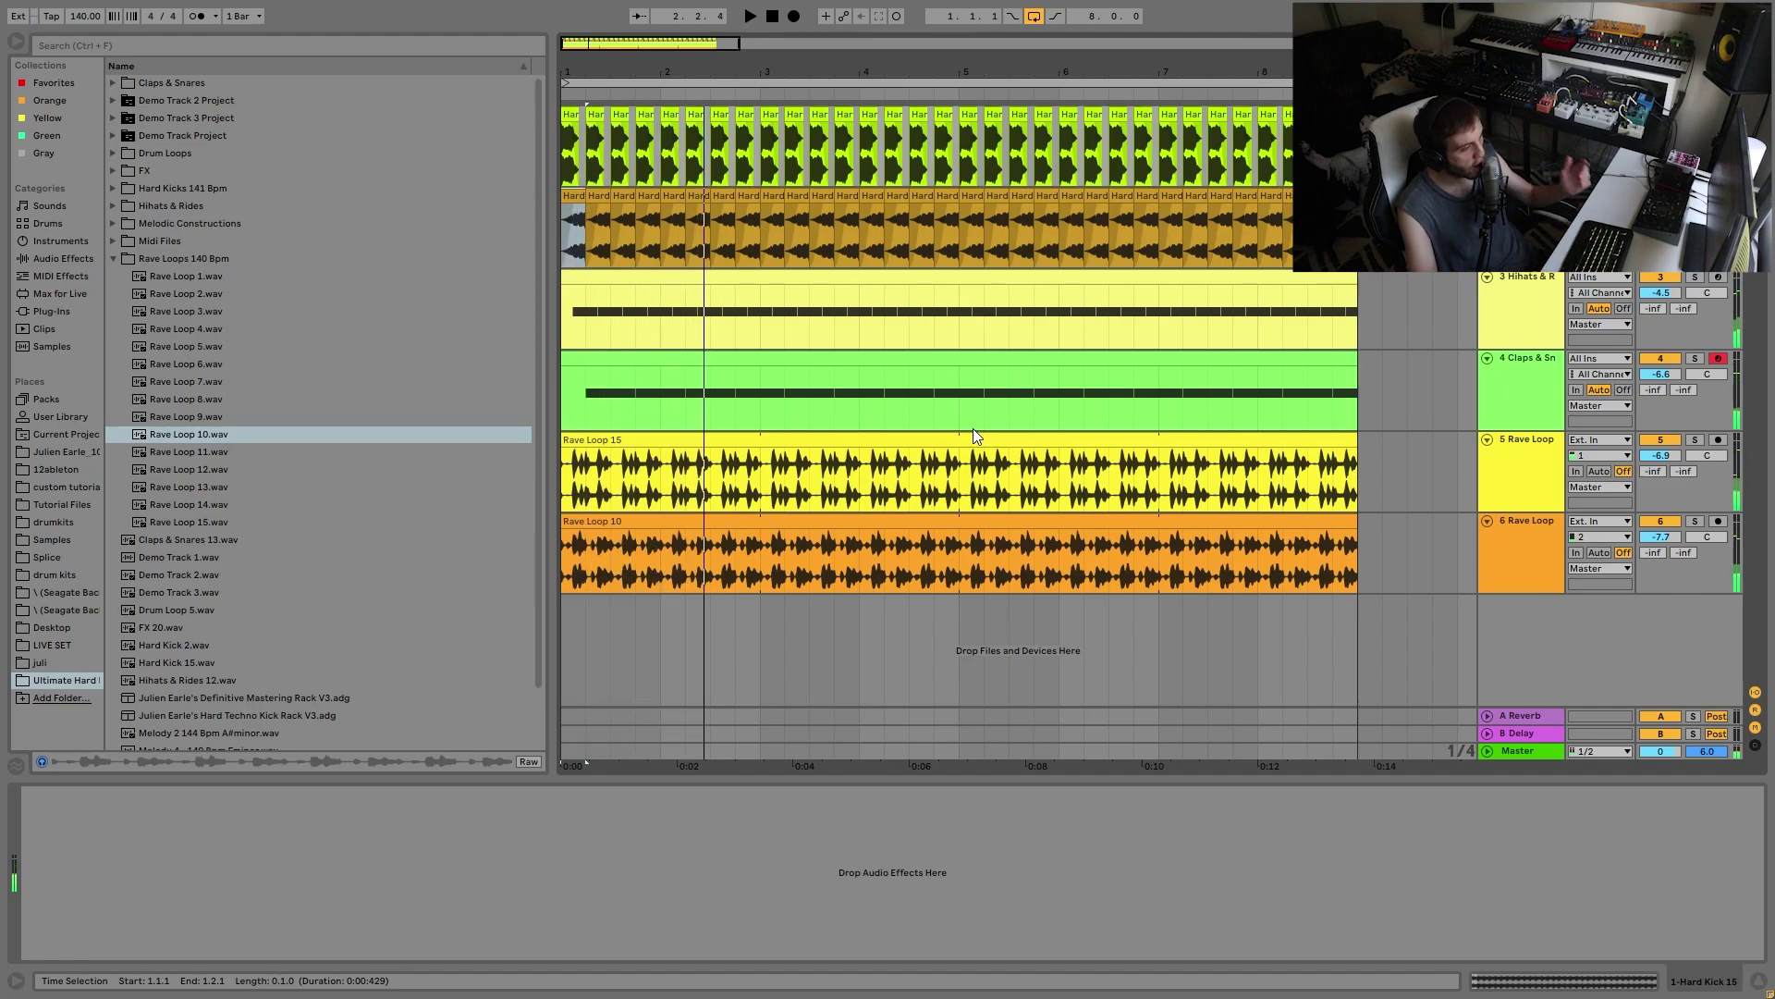
pyautogui.press('space')
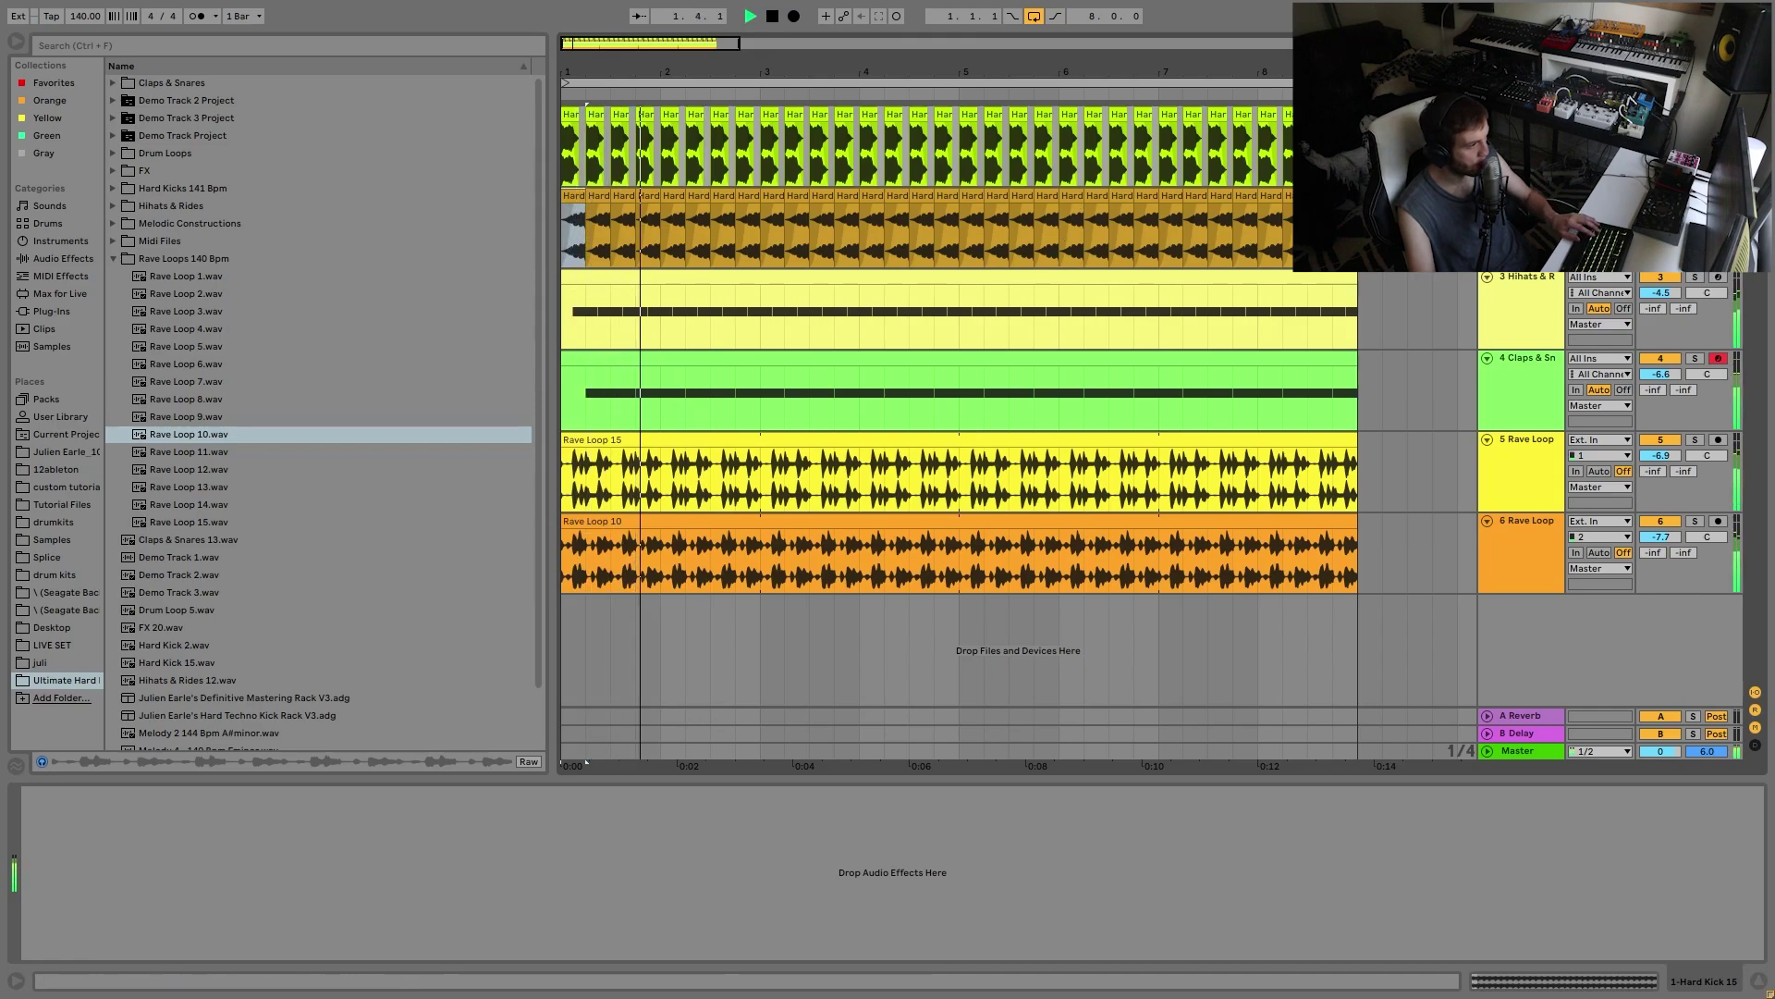
pyautogui.press('space')
# Step: Lower the volume of all six tracks by 1 dB and play back the groove to check the level
pyautogui.click(1541, 281)
pyautogui.hotkey('ctrl', 'a')
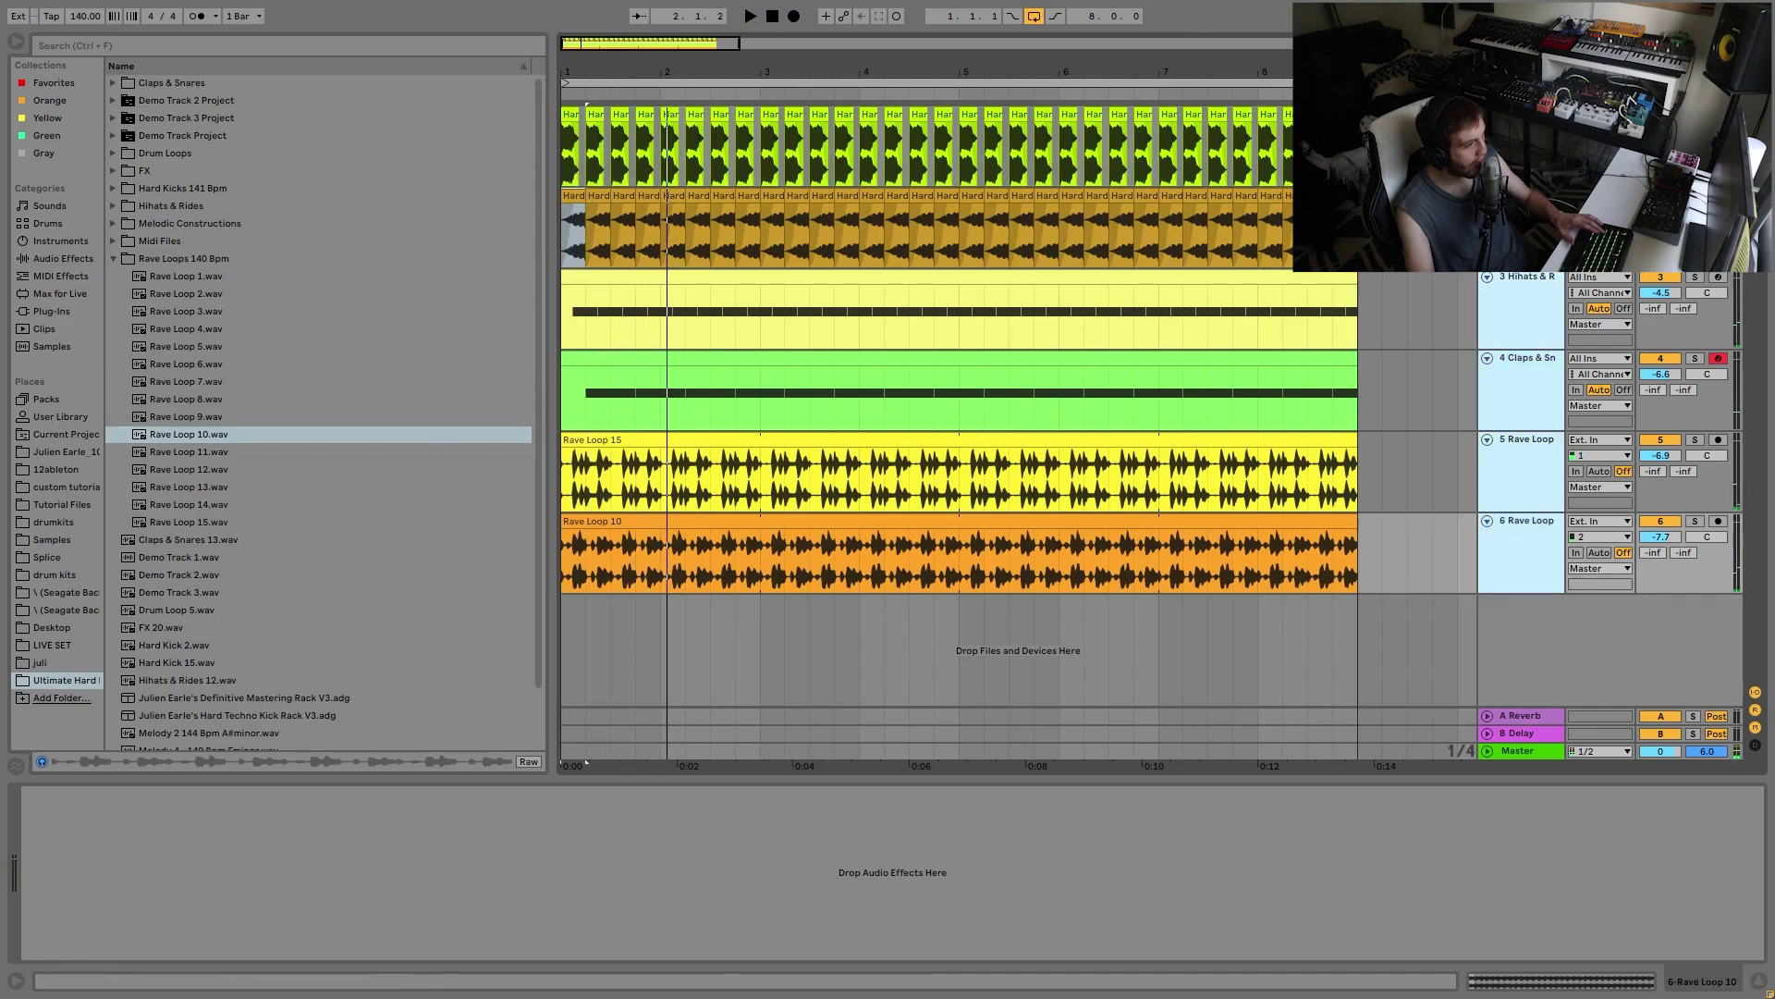
pyautogui.click(1660, 210)
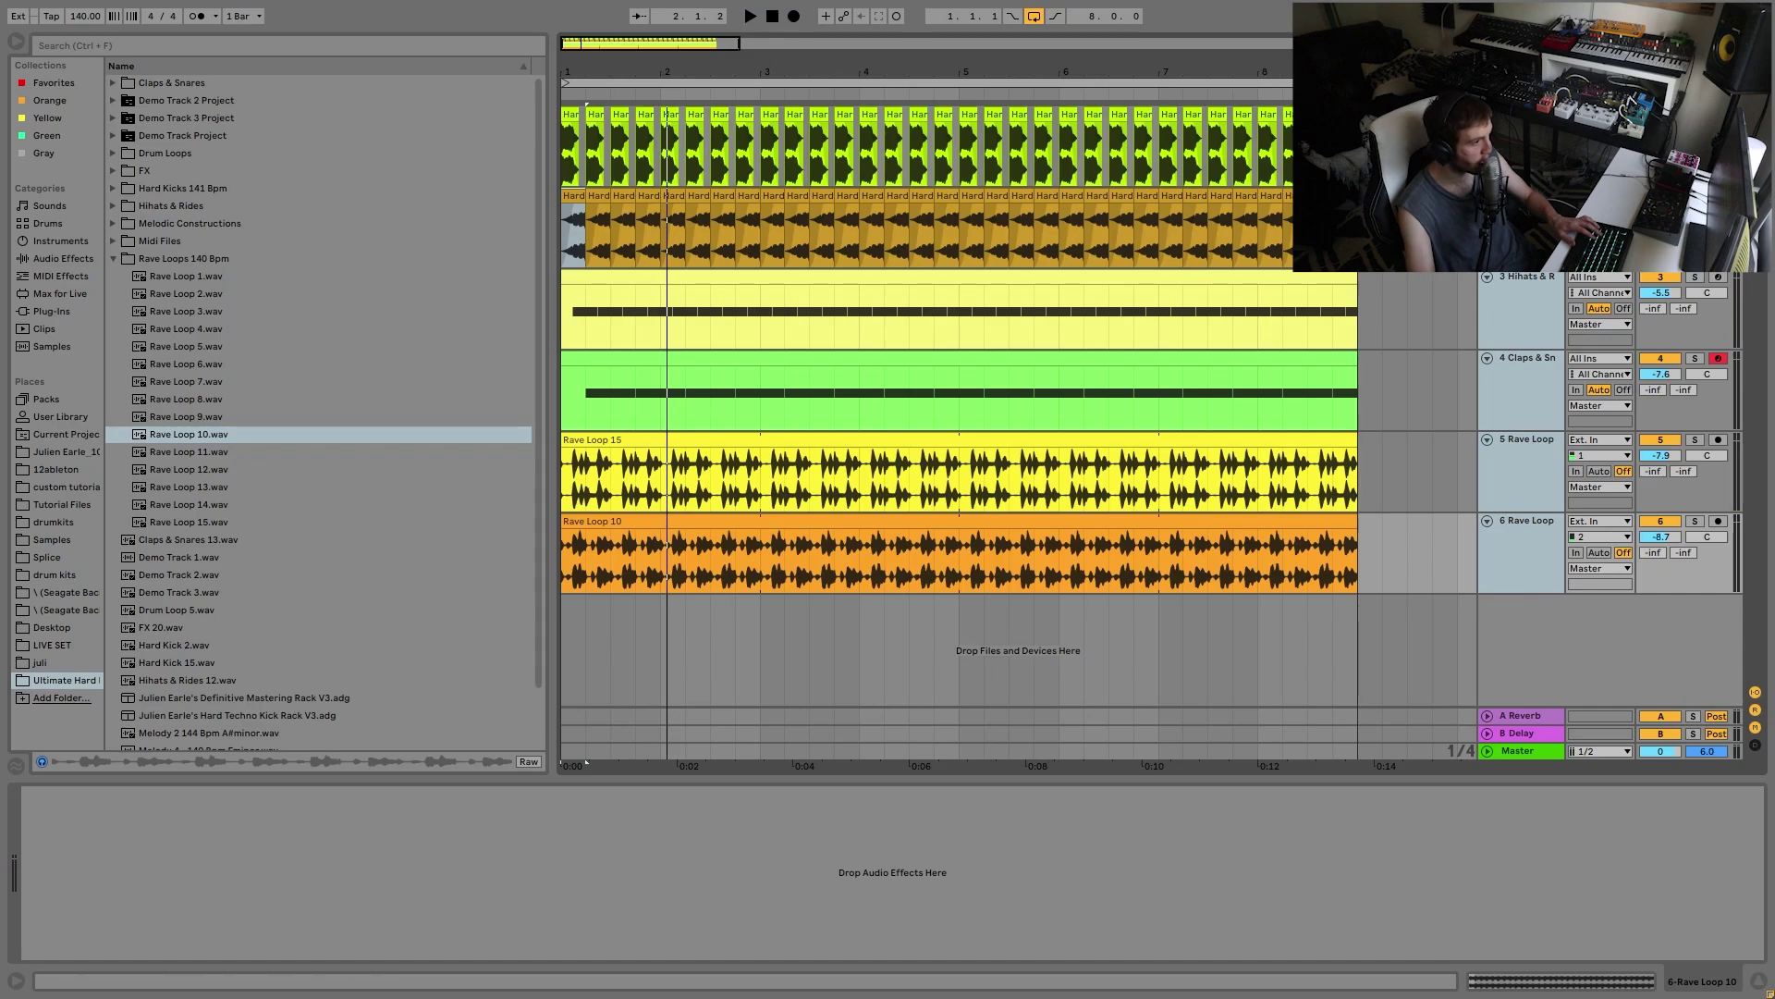
pyautogui.press('space')
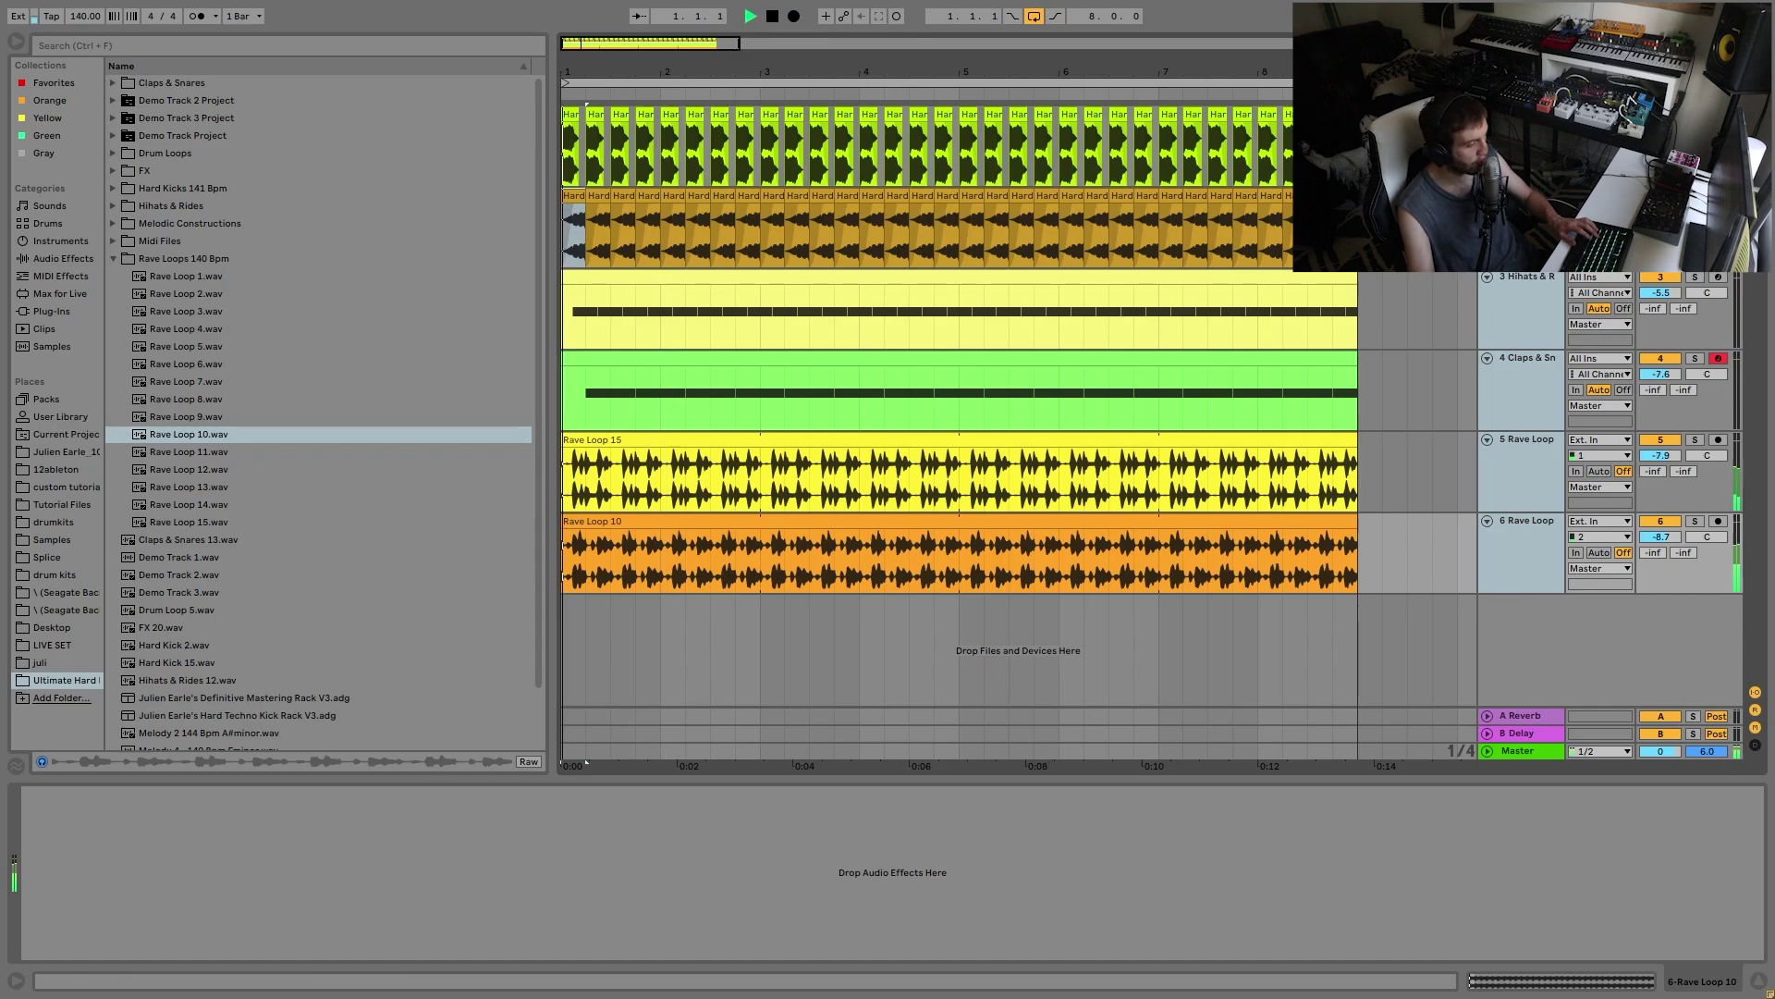
pyautogui.click(1522, 540)
pyautogui.click(1522, 497)
pyautogui.click(1505, 529)
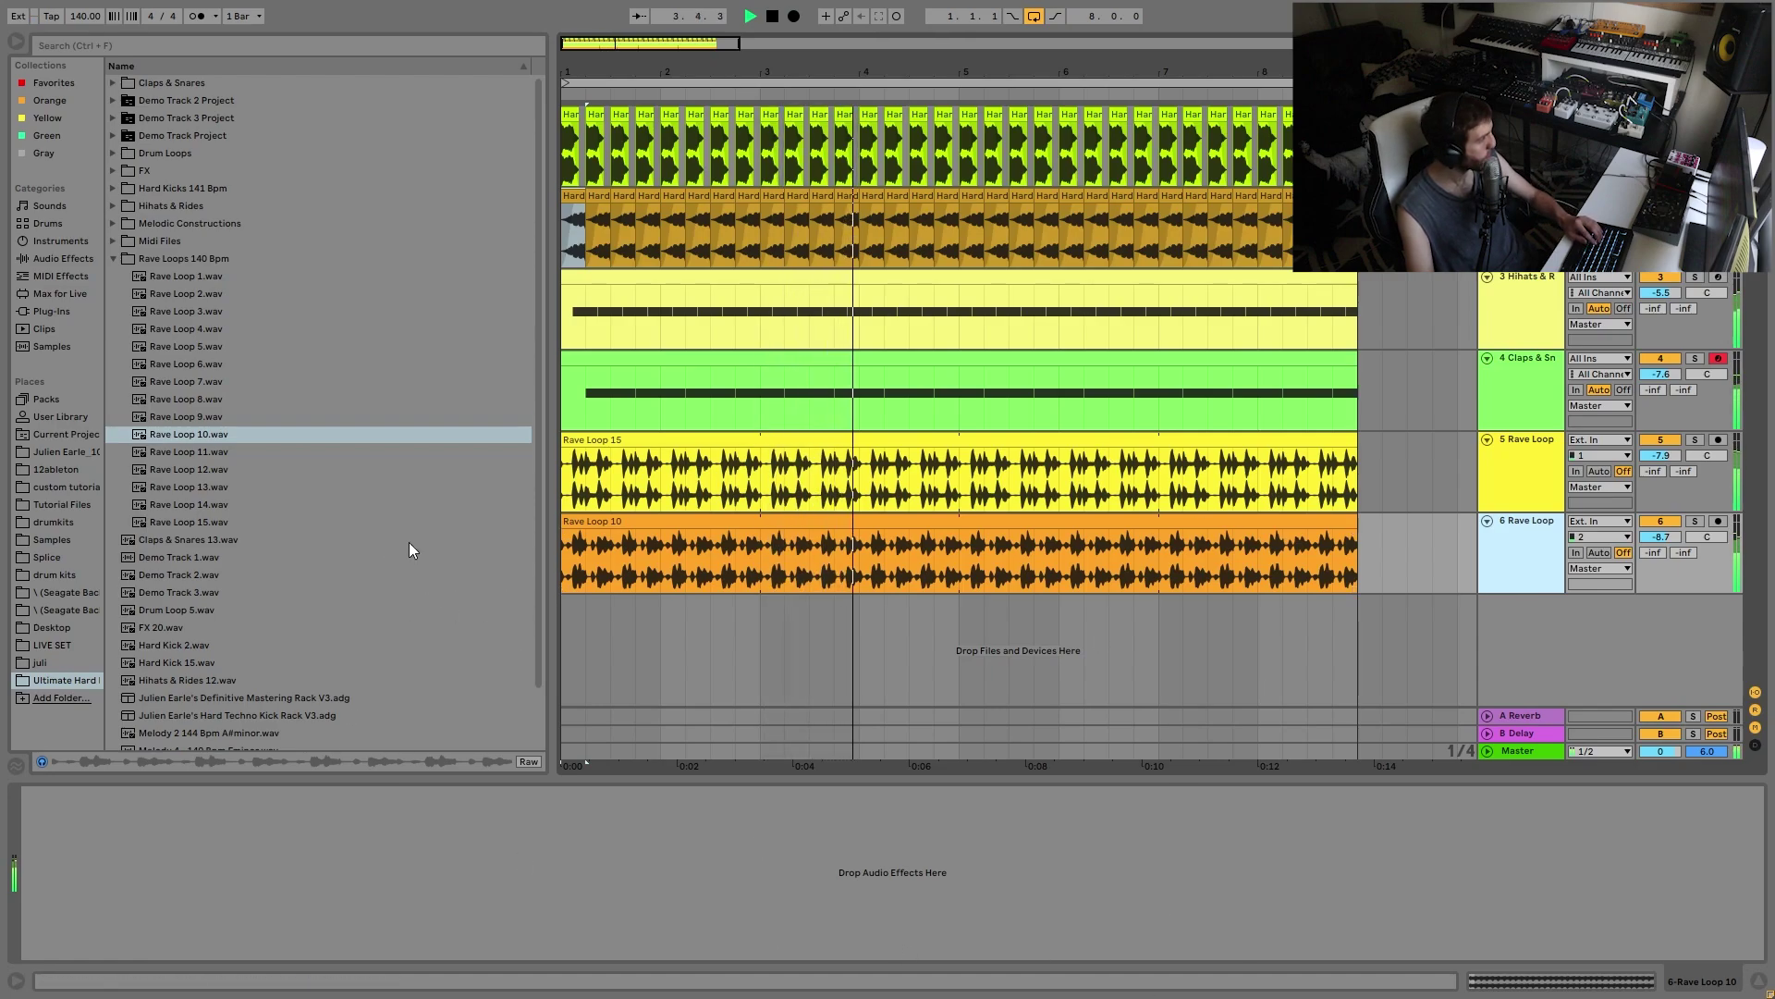
pyautogui.press('space')
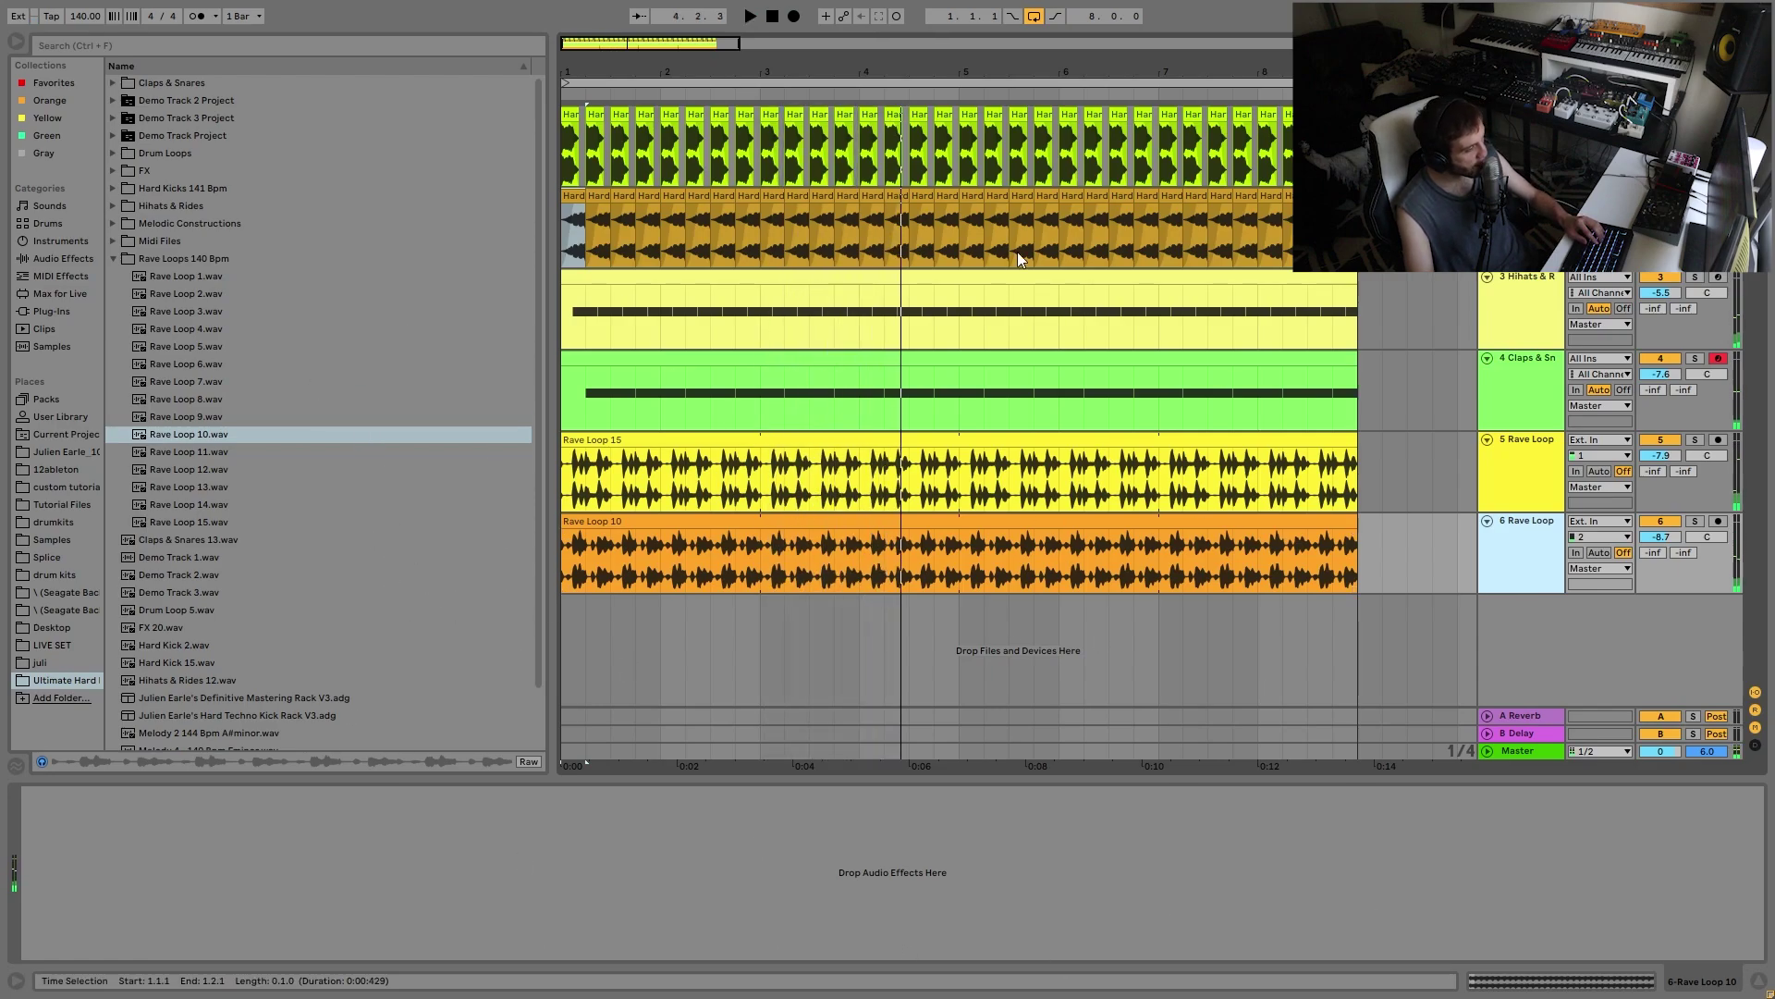
# Step: Audition samples in the sample pack's FX folder and place FX 20.wav on a new track at the start of the arrangement
pyautogui.click(157, 174)
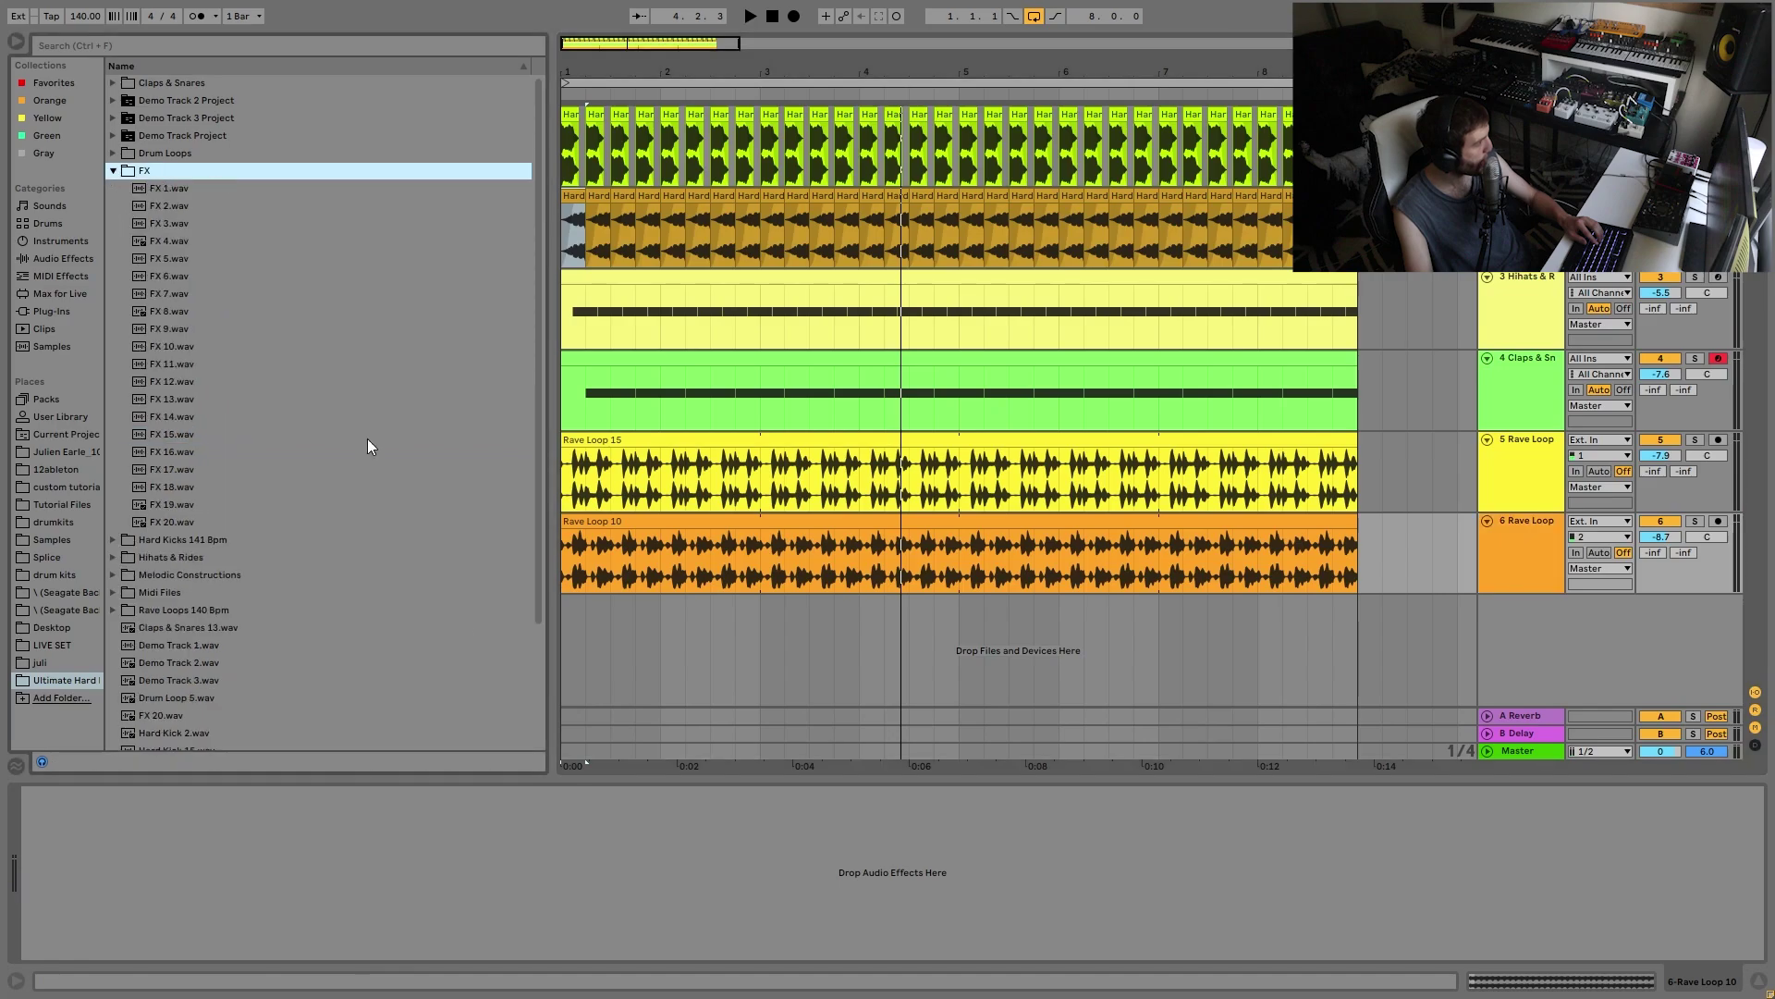
pyautogui.click(174, 417)
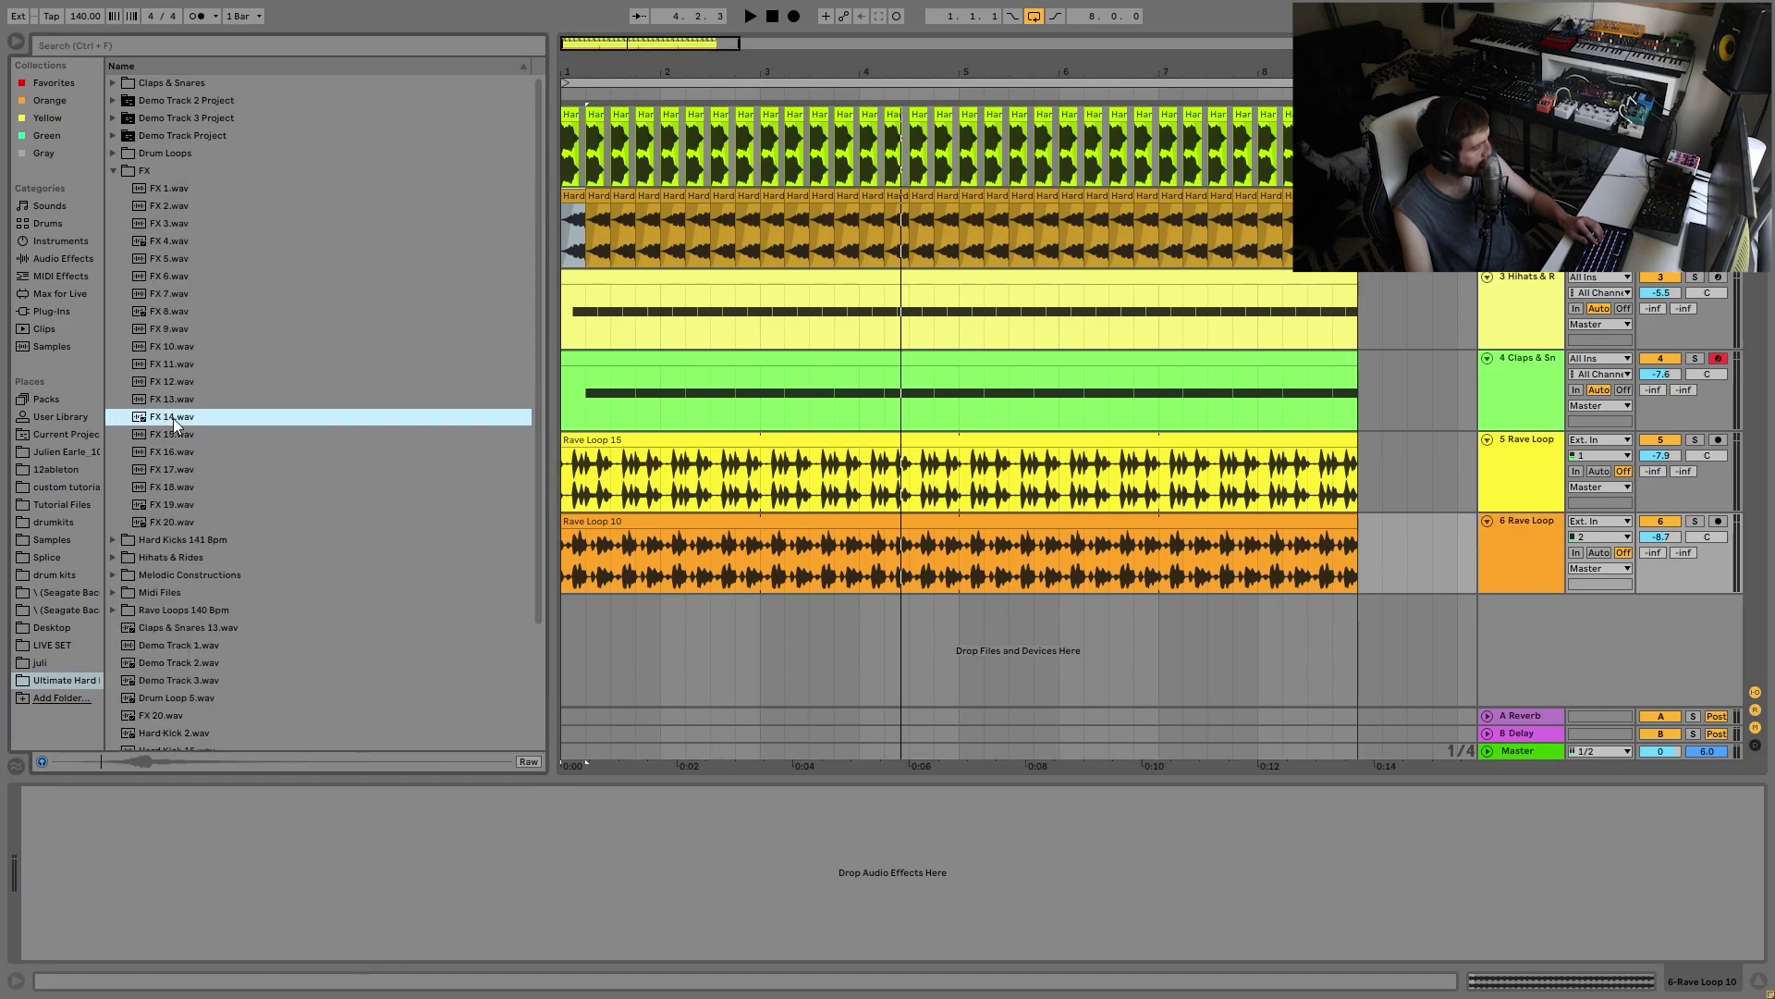
pyautogui.click(147, 524)
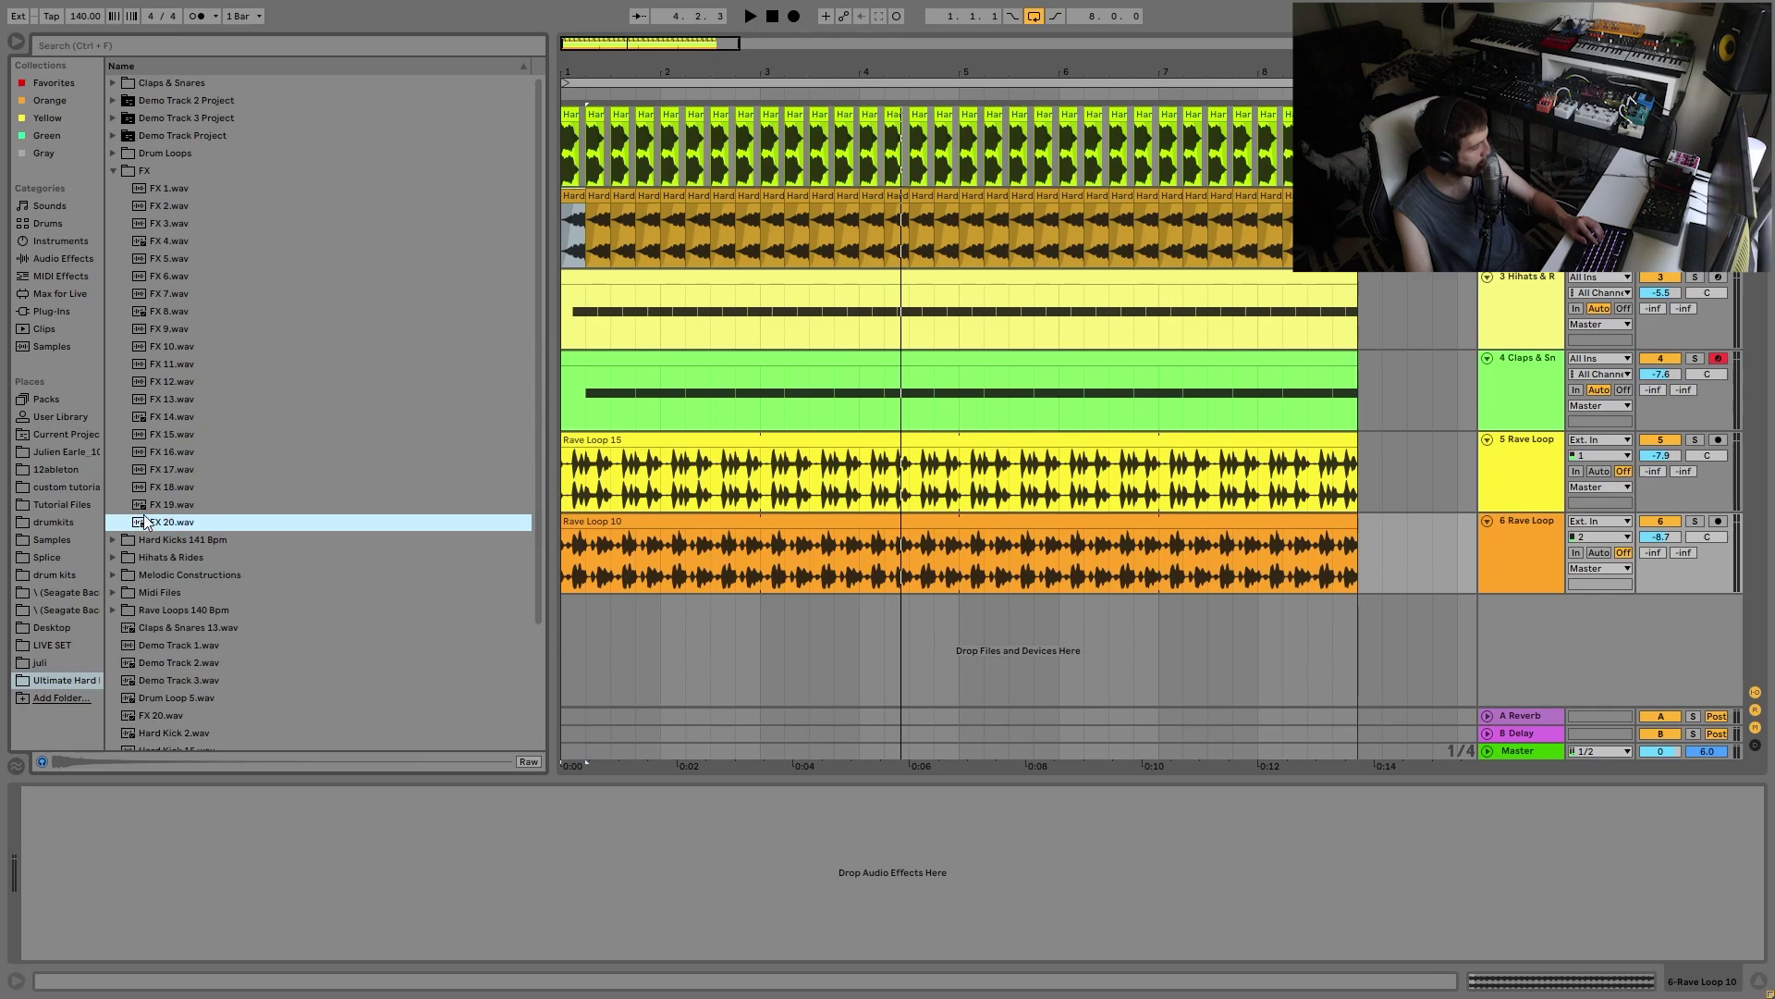
pyautogui.moveTo(147, 522); pyautogui.dragTo(569, 638)
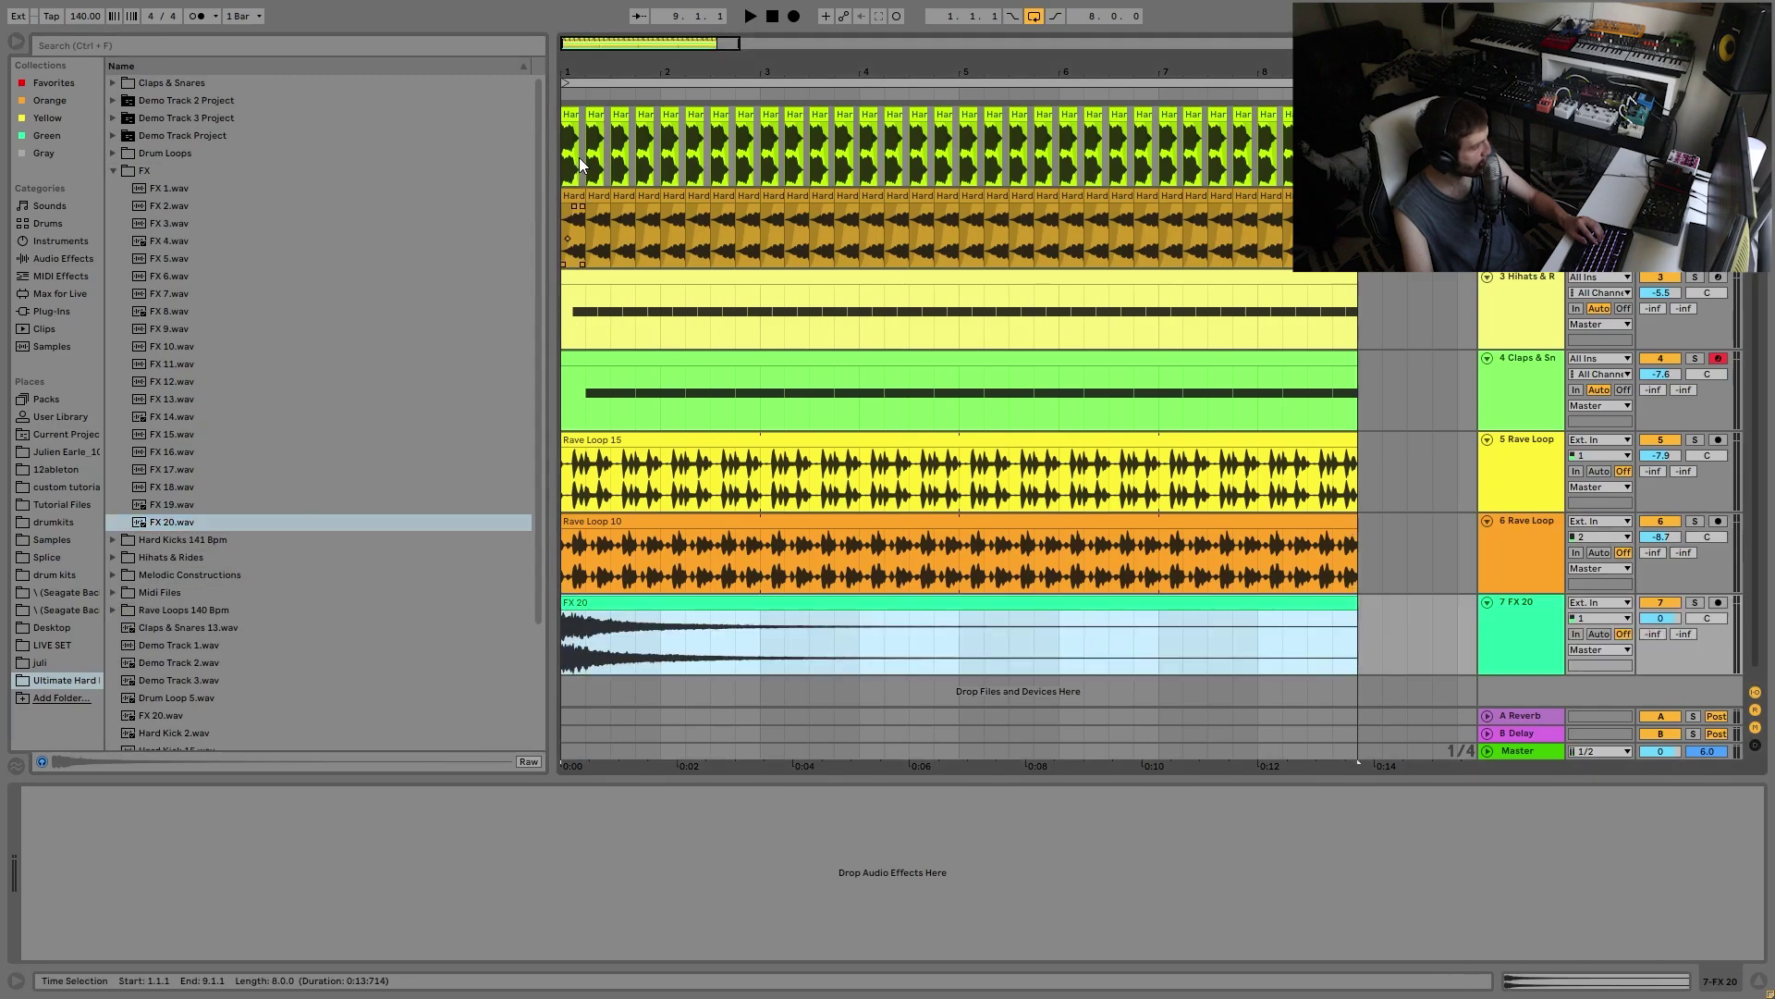
# Step: Trim the FX 20 clip on track 7 to its first beat and fade it in across its whole length
pyautogui.moveTo(569, 70); pyautogui.dragTo(569, 120)
pyautogui.moveTo(599, 633); pyautogui.dragTo(608, 631)
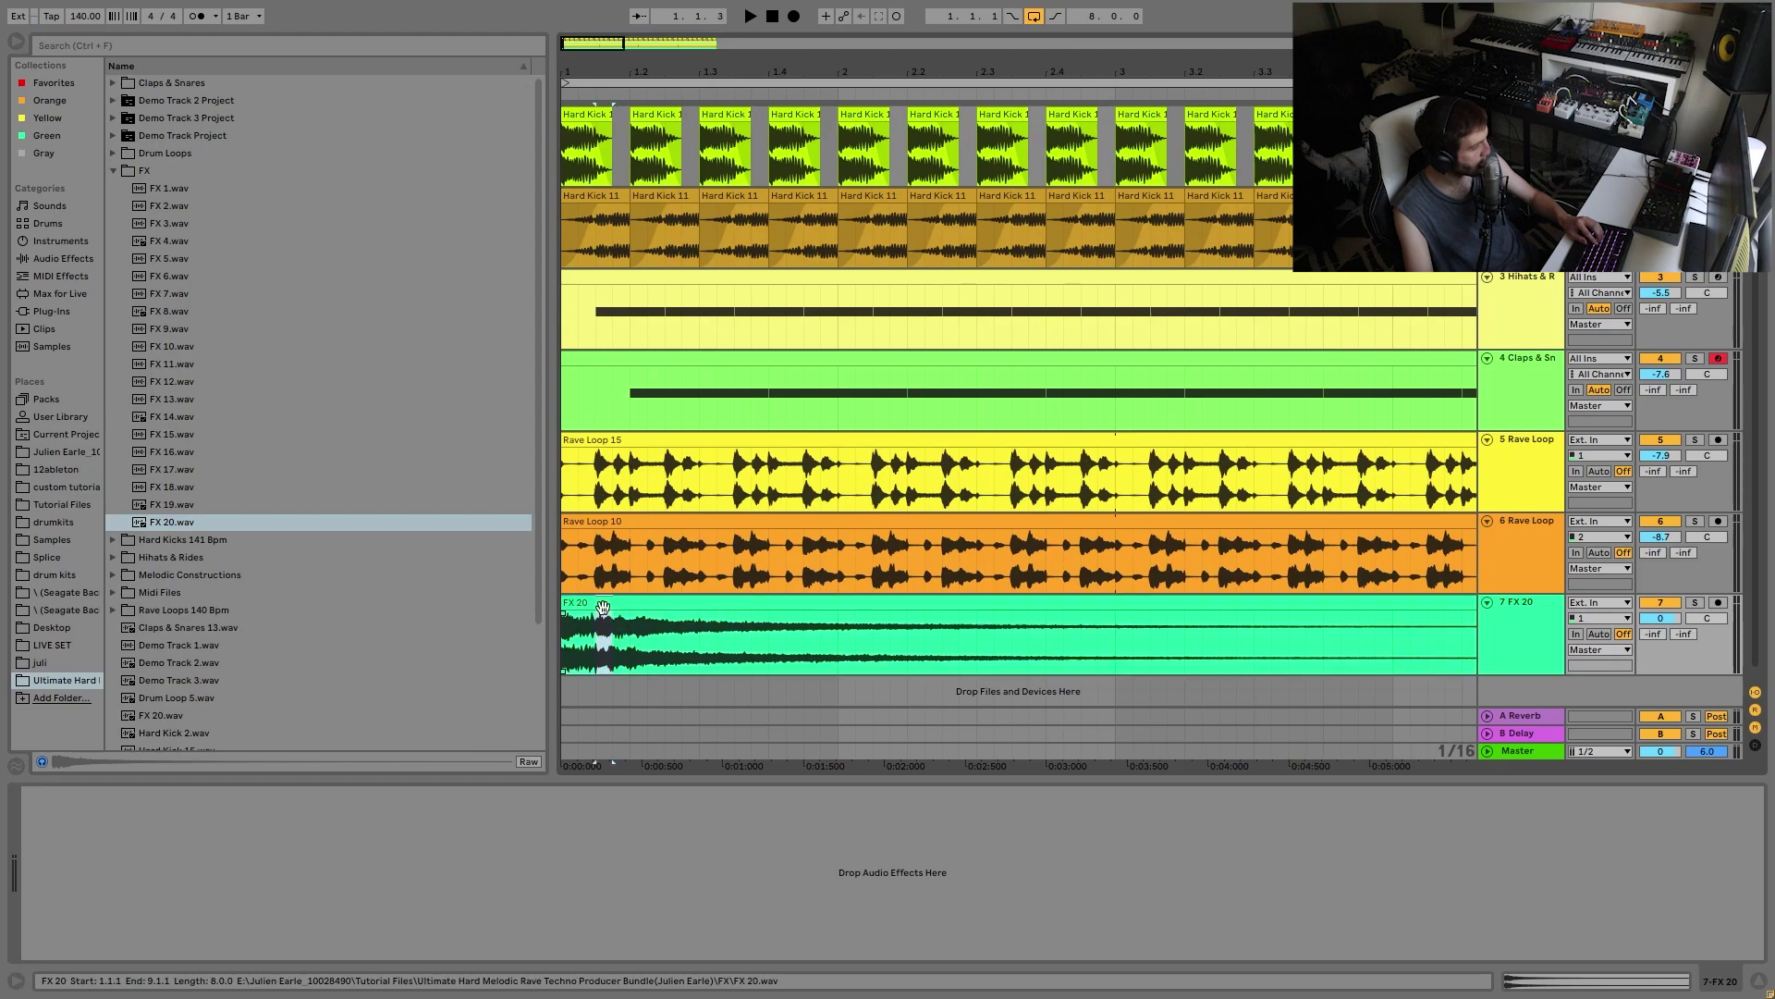
pyautogui.doubleClick(603, 607)
pyautogui.click(631, 431)
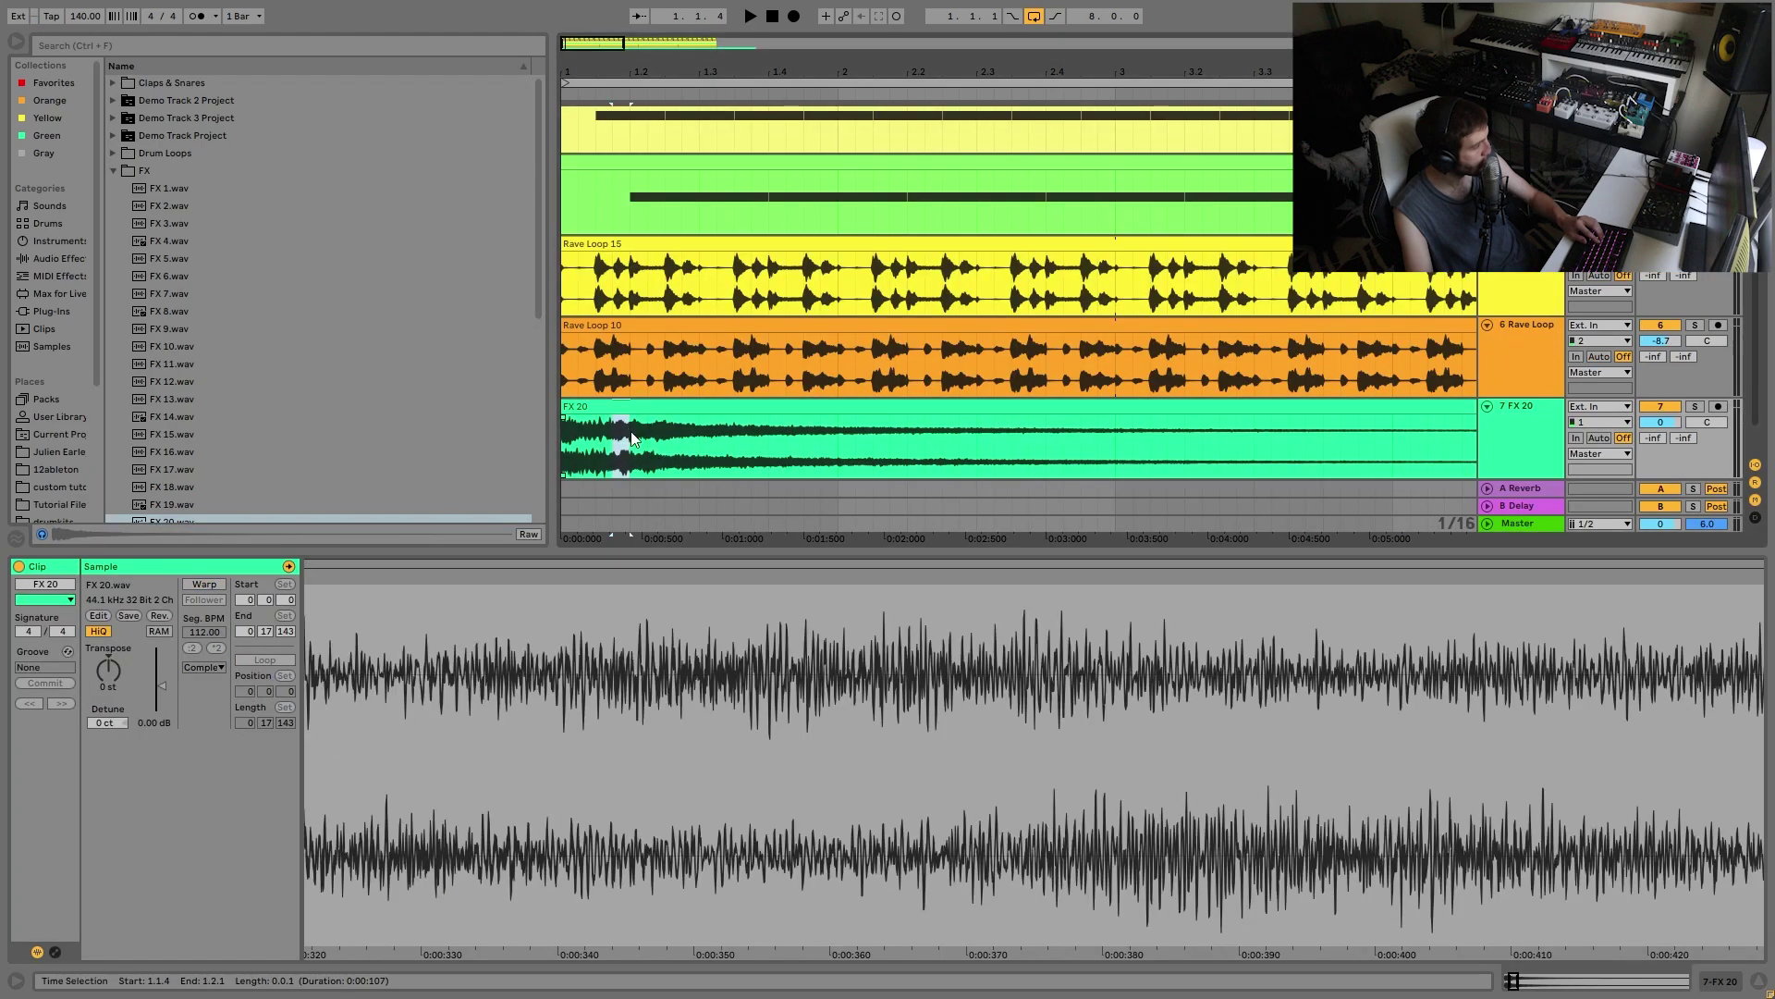
pyautogui.click(633, 432)
pyautogui.hotkey('ctrl', 'e')
pyautogui.click(670, 408)
pyautogui.press('Delete')
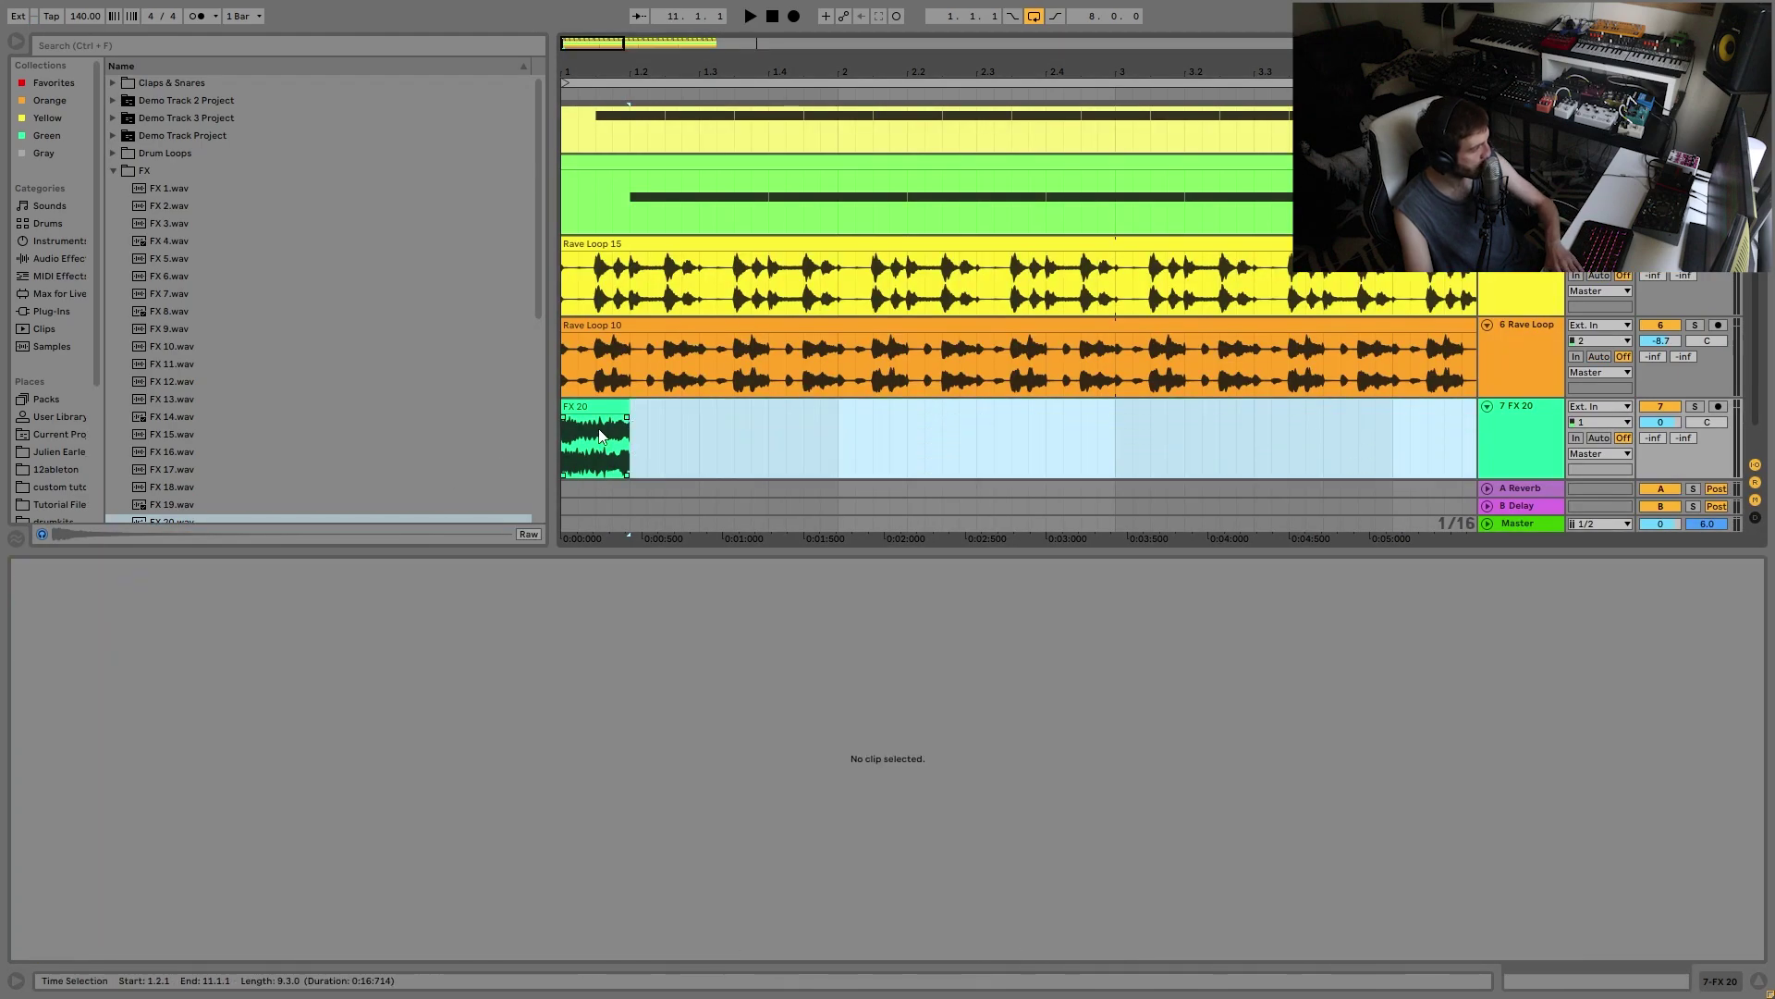
pyautogui.click(569, 418)
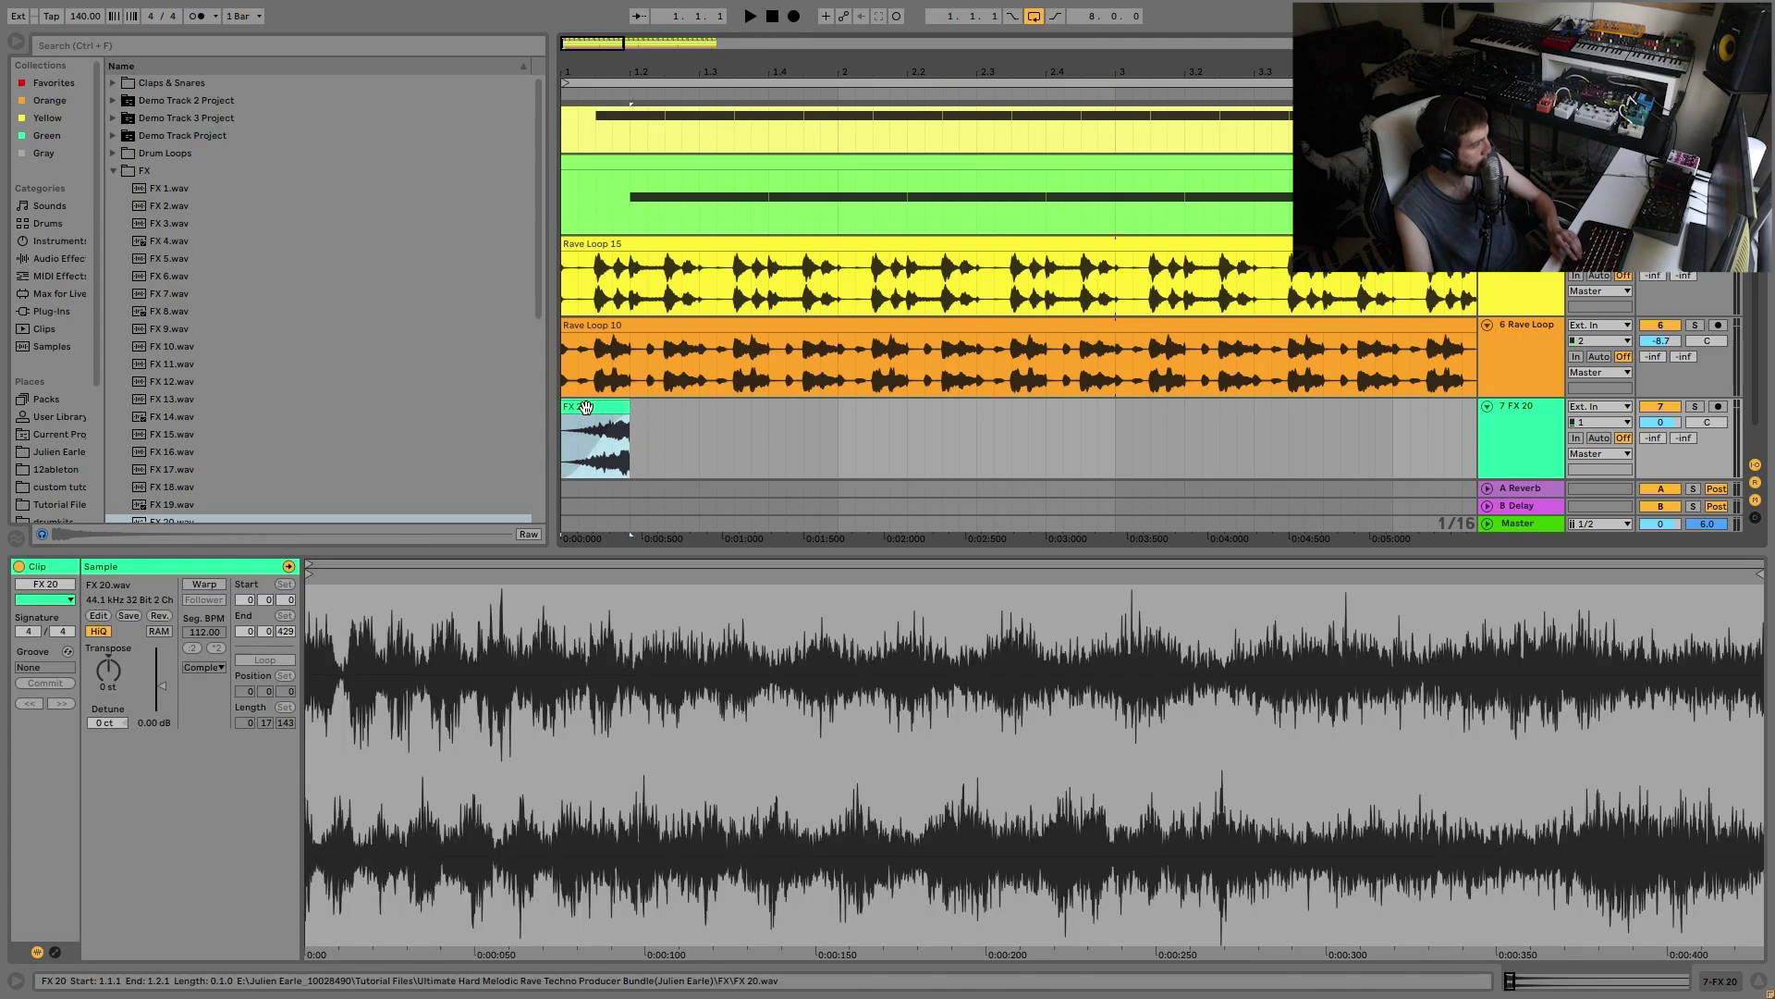
# Step: Play back the groove and set the FX track's volume to -9.0 dB
pyautogui.press('space')
pyautogui.press('space')
pyautogui.moveTo(1661, 422); pyautogui.dragTo(1661, 454)
pyautogui.press('space')
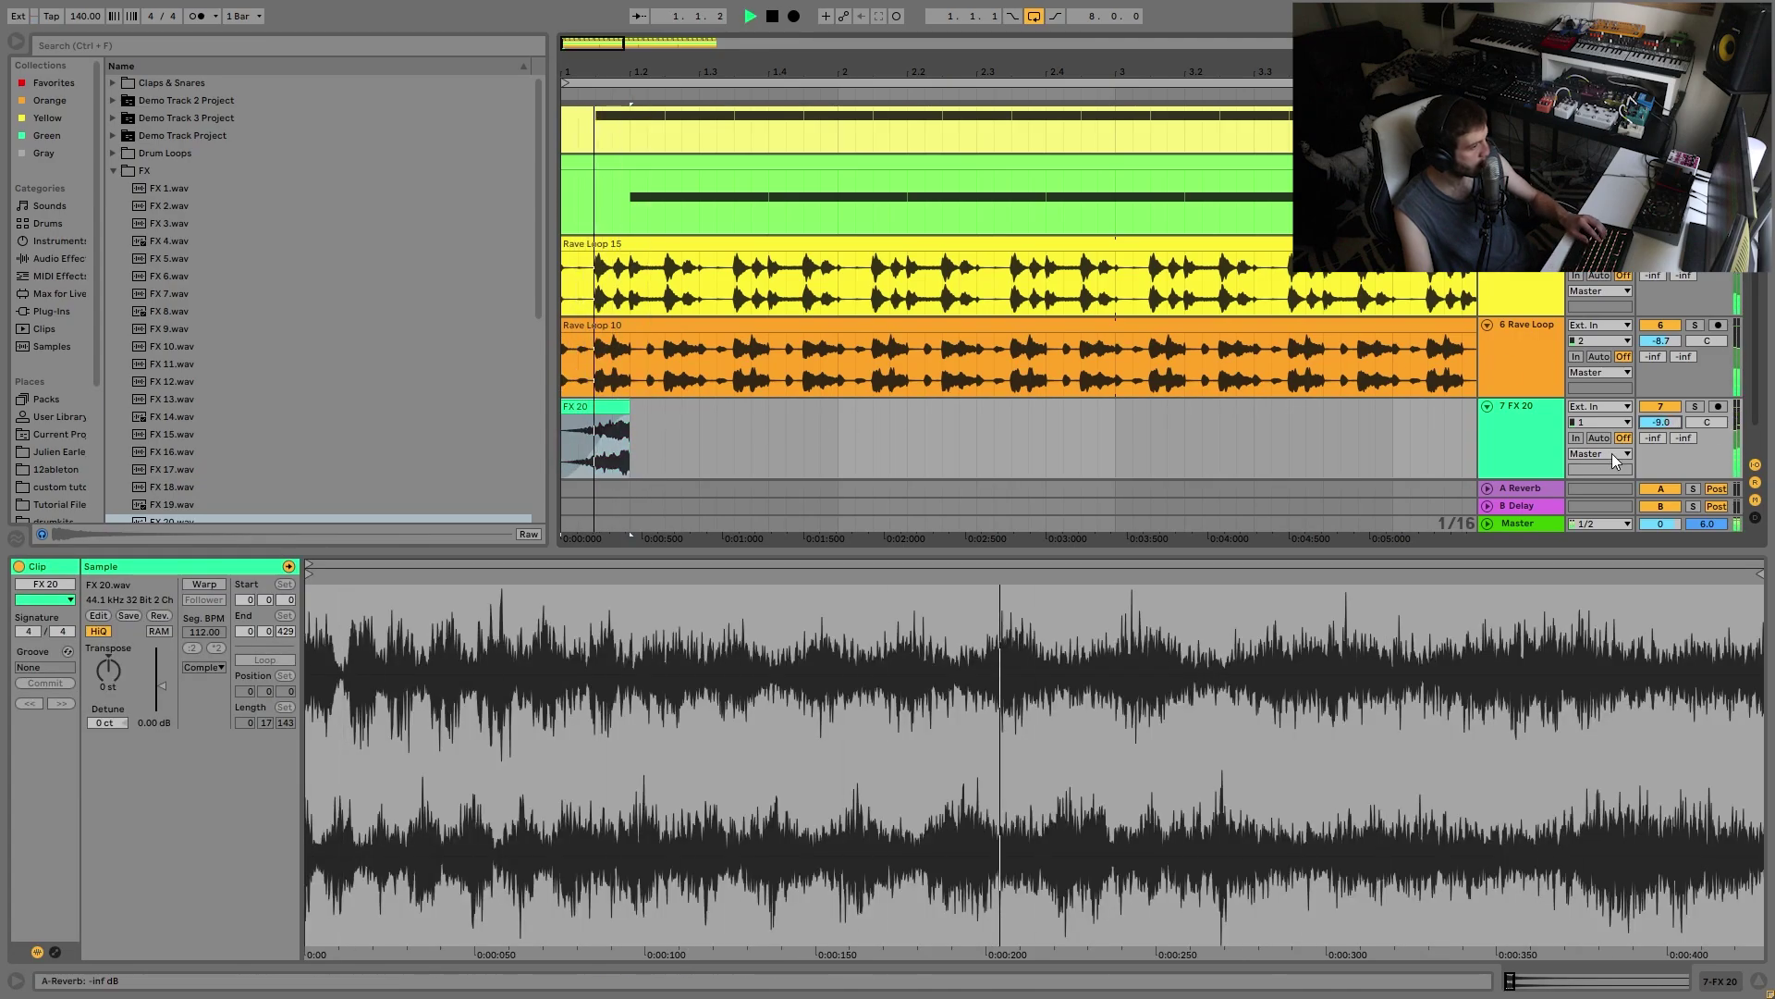
pyautogui.click(1518, 452)
# Step: Audition samples between FX 2.wav and FX 17.wav in the FX folder to pick a second effect
pyautogui.click(252, 257)
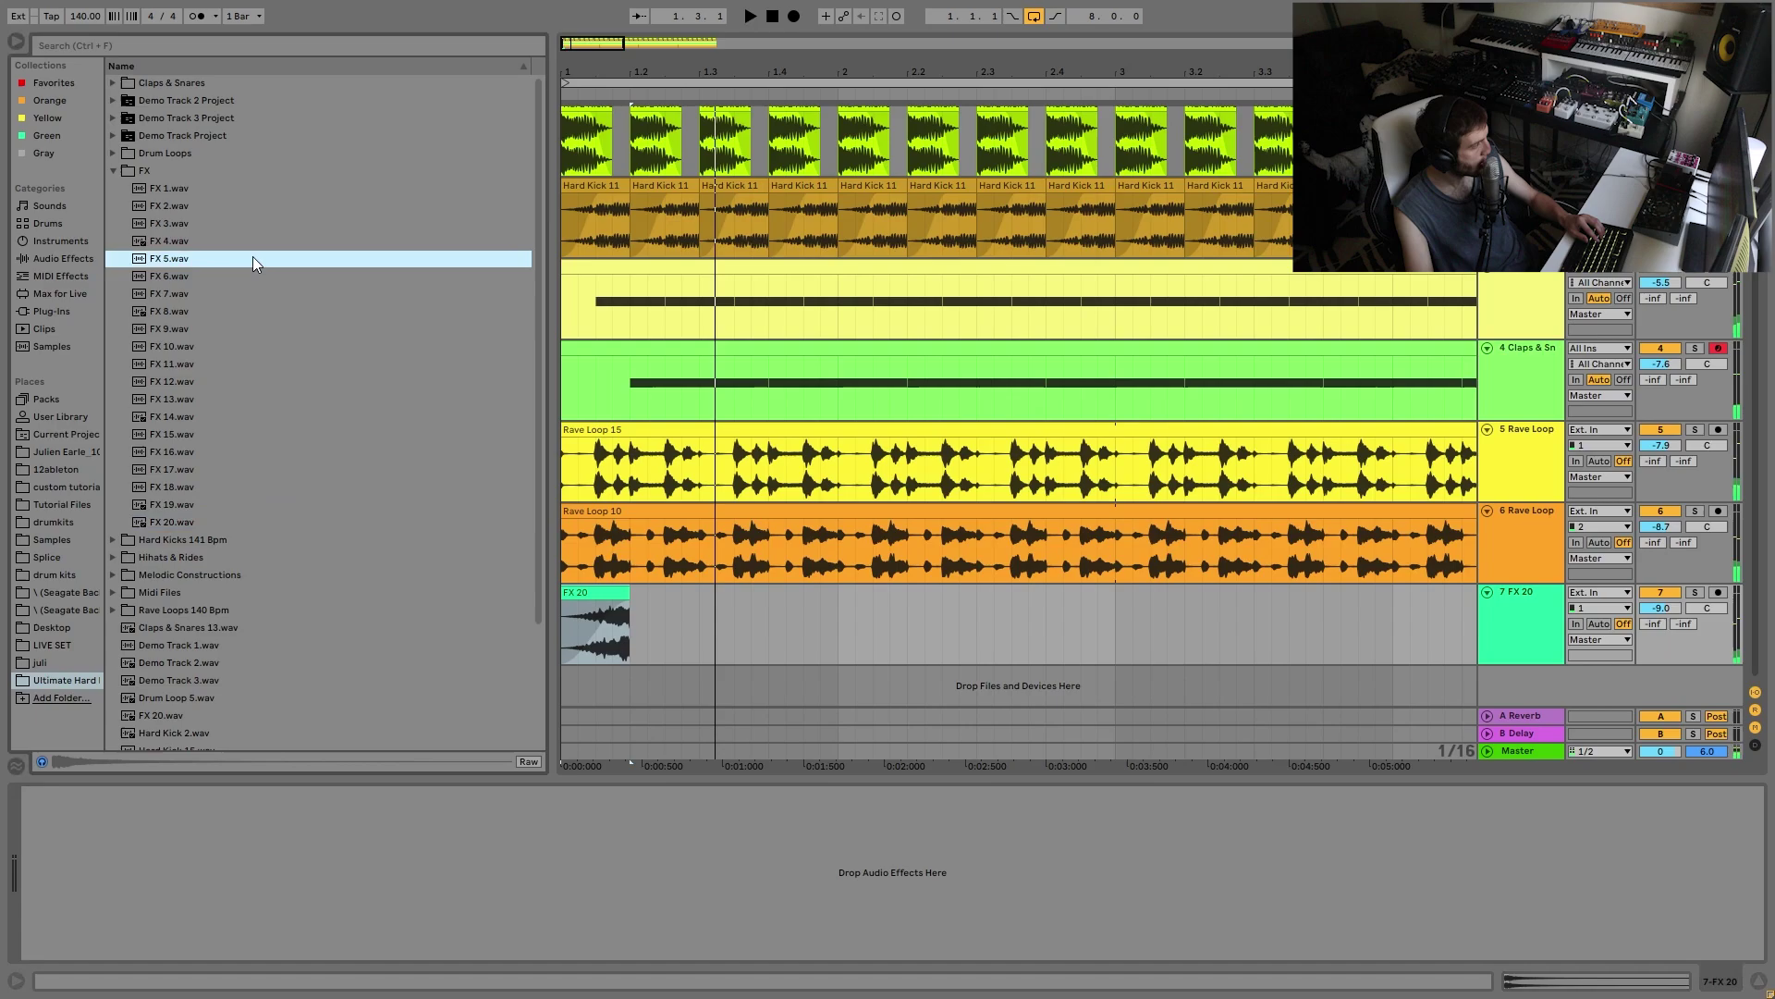
pyautogui.click(170, 242)
pyautogui.click(156, 222)
pyautogui.click(181, 205)
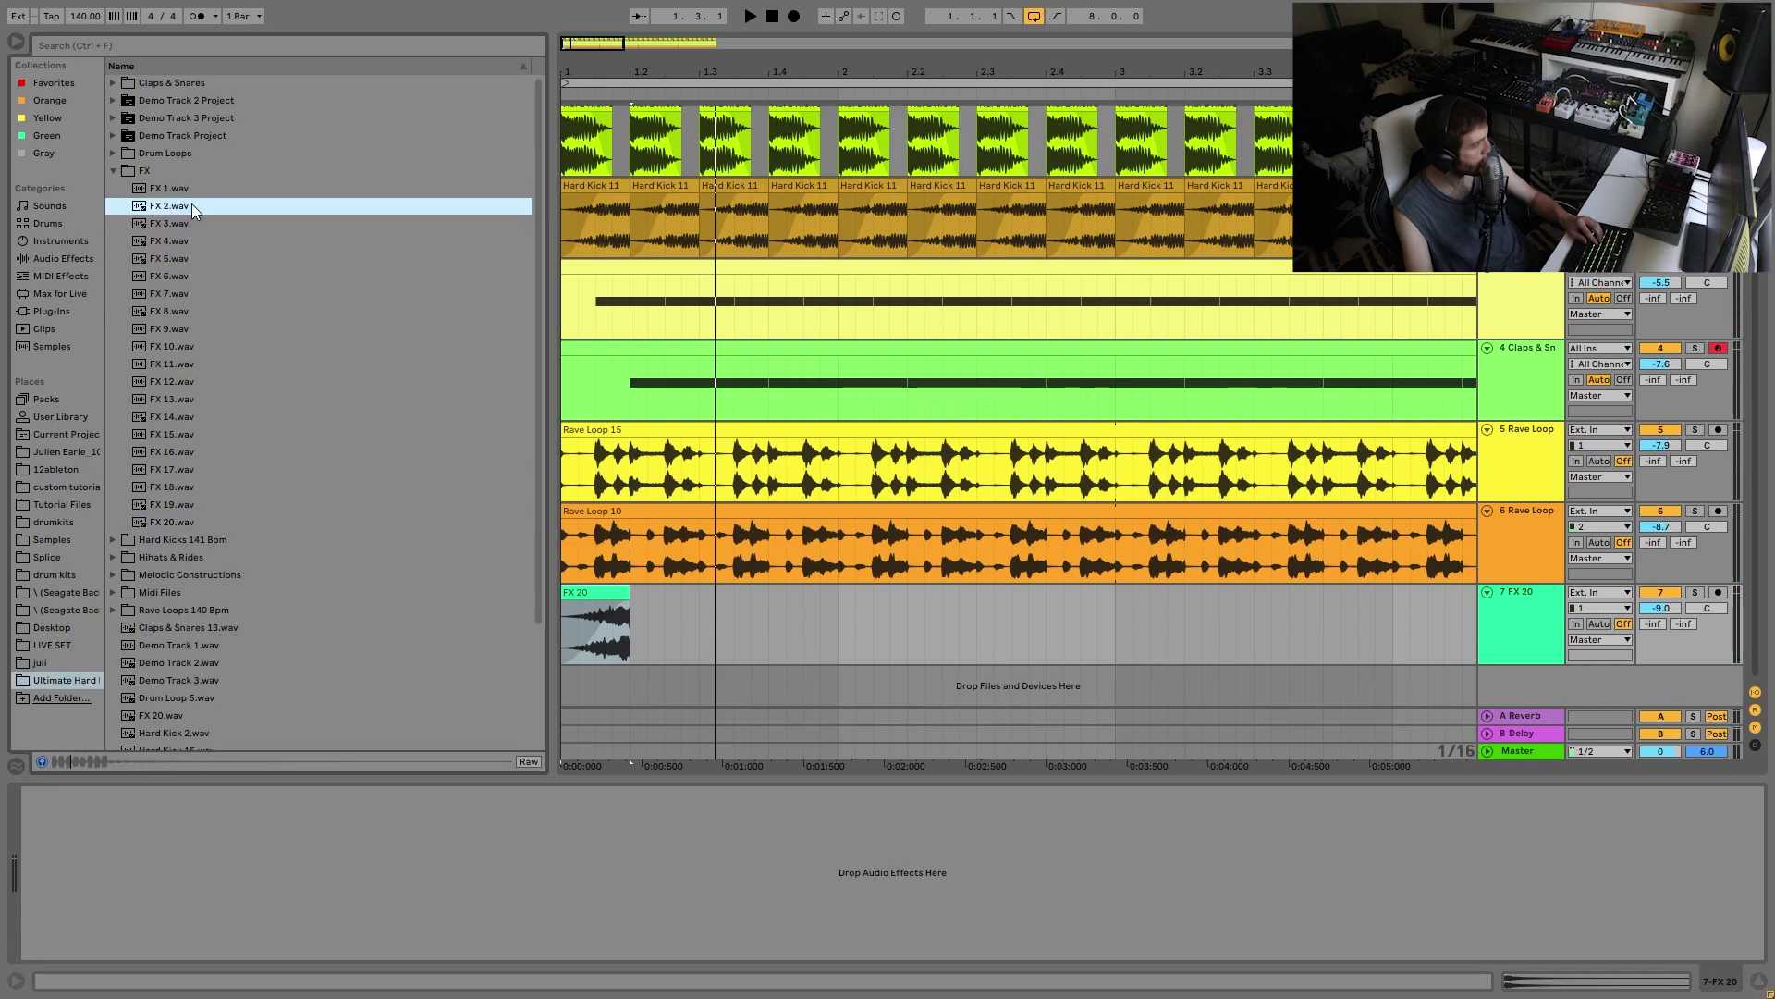
pyautogui.click(172, 348)
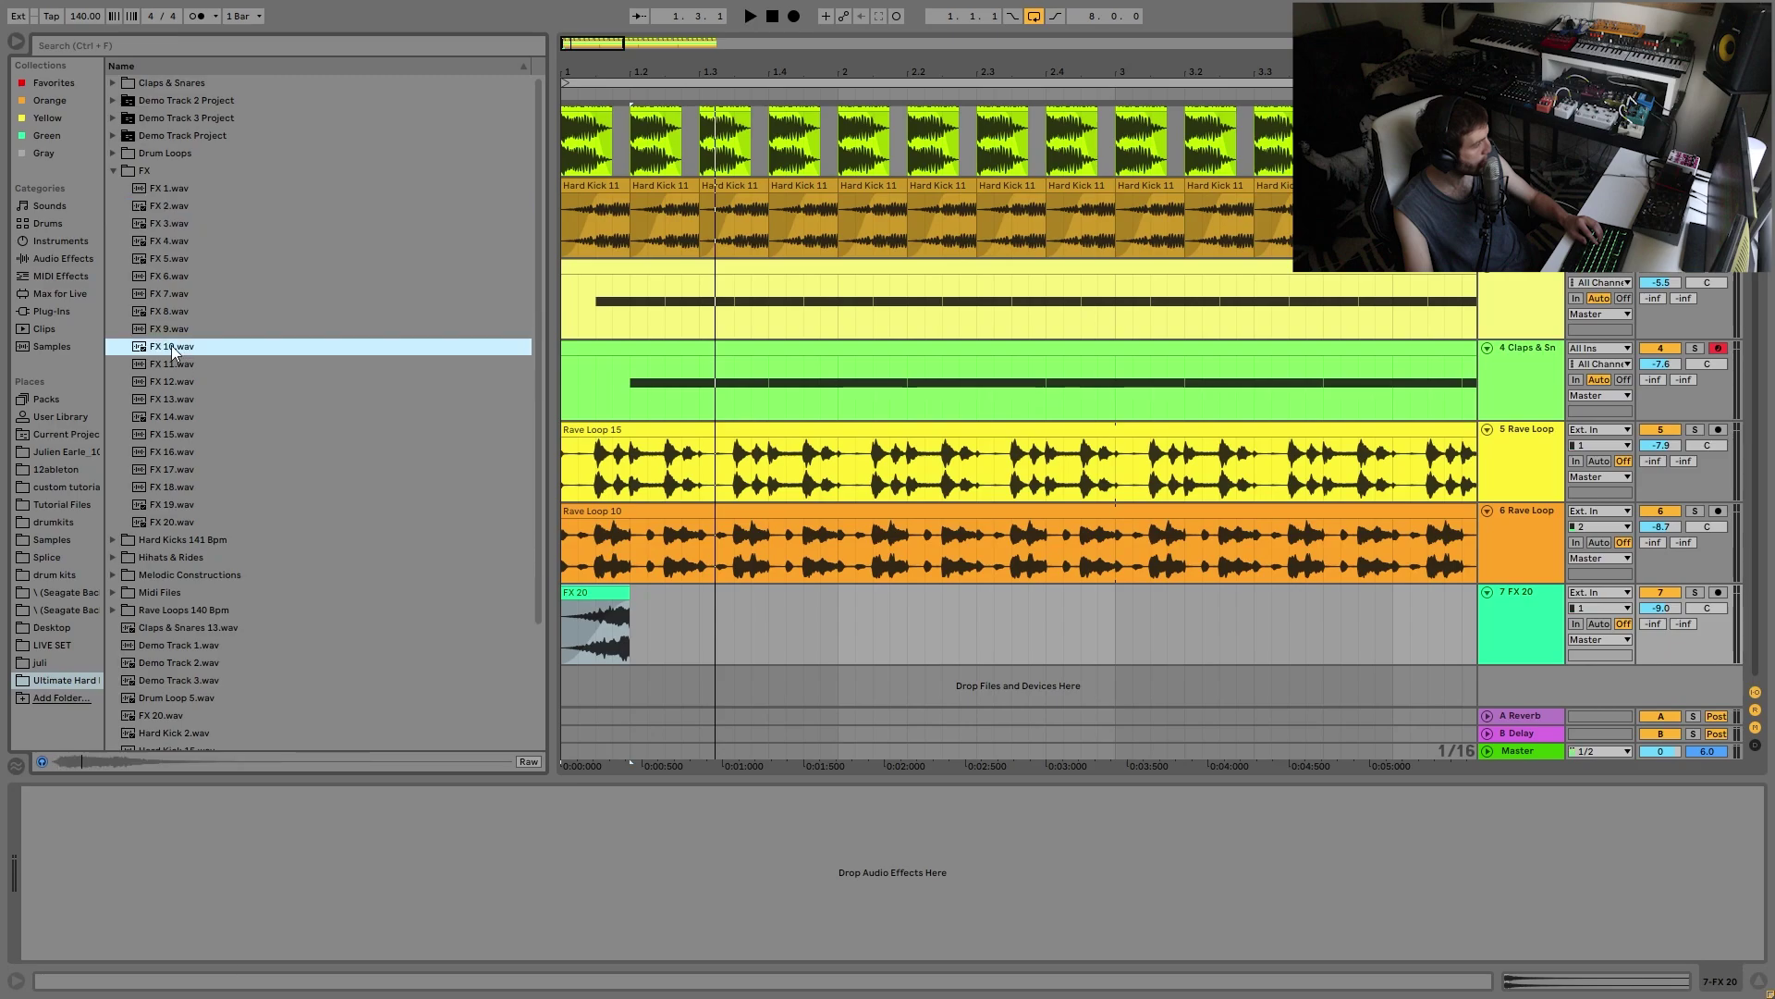
pyautogui.click(209, 363)
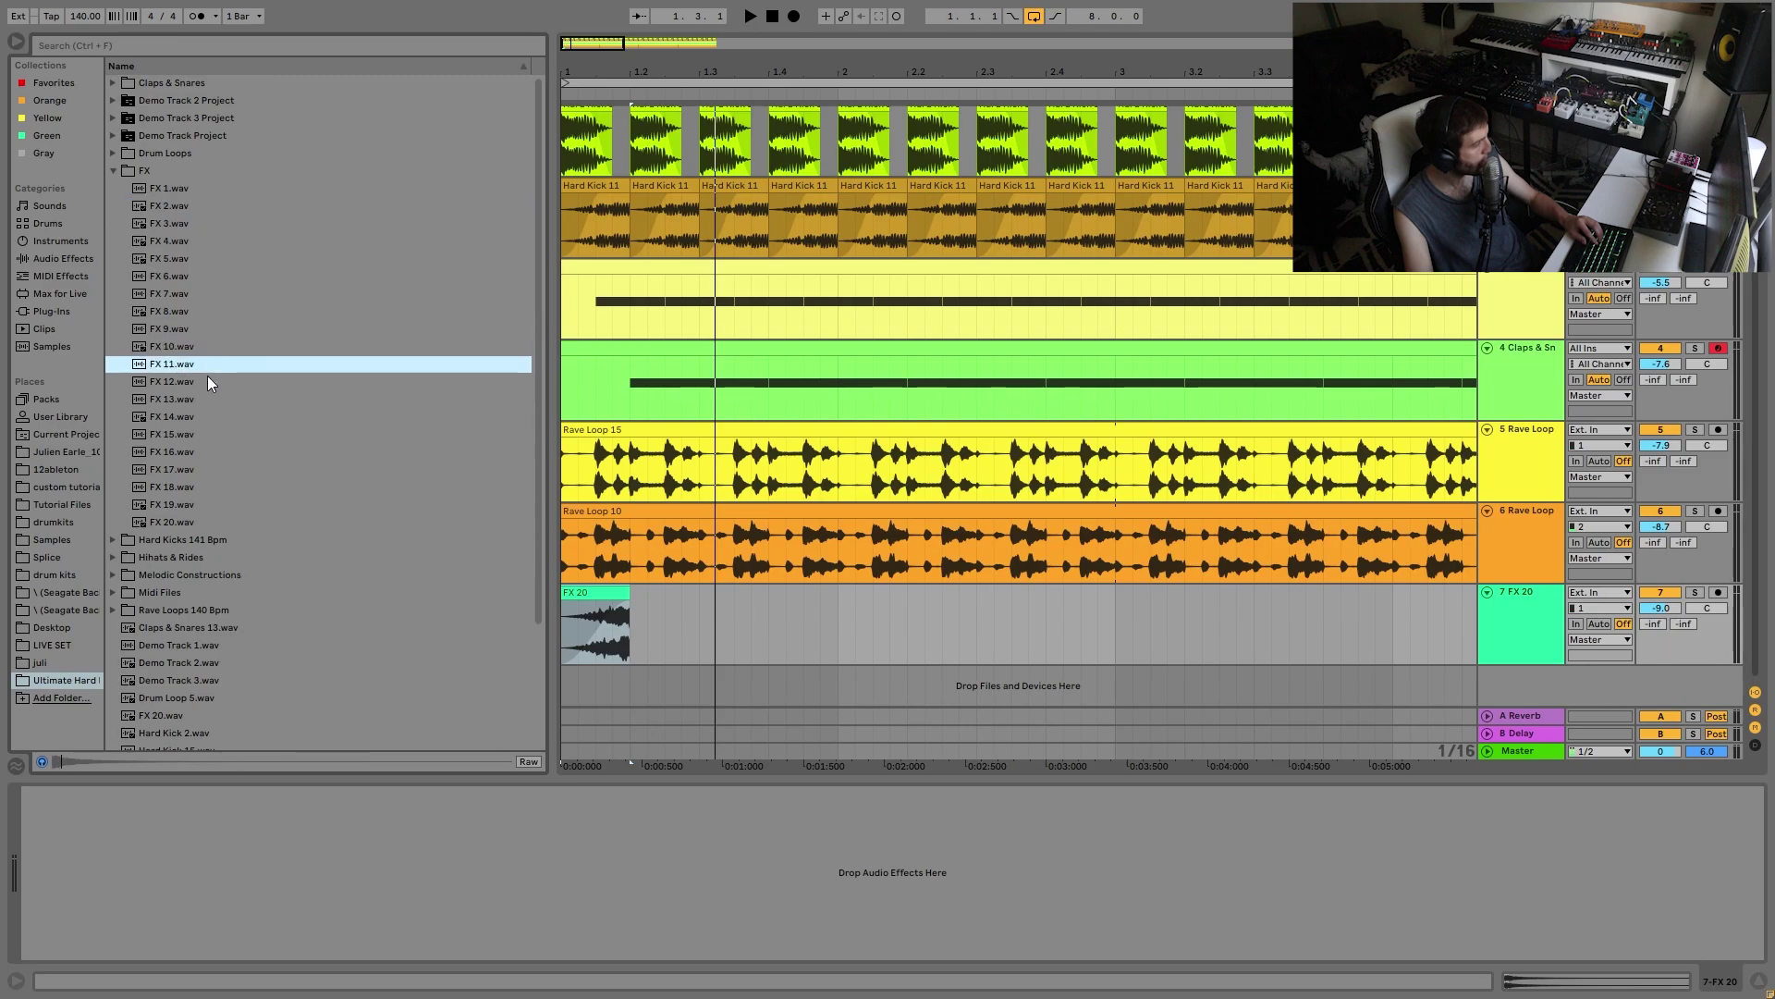
pyautogui.click(176, 382)
pyautogui.click(190, 397)
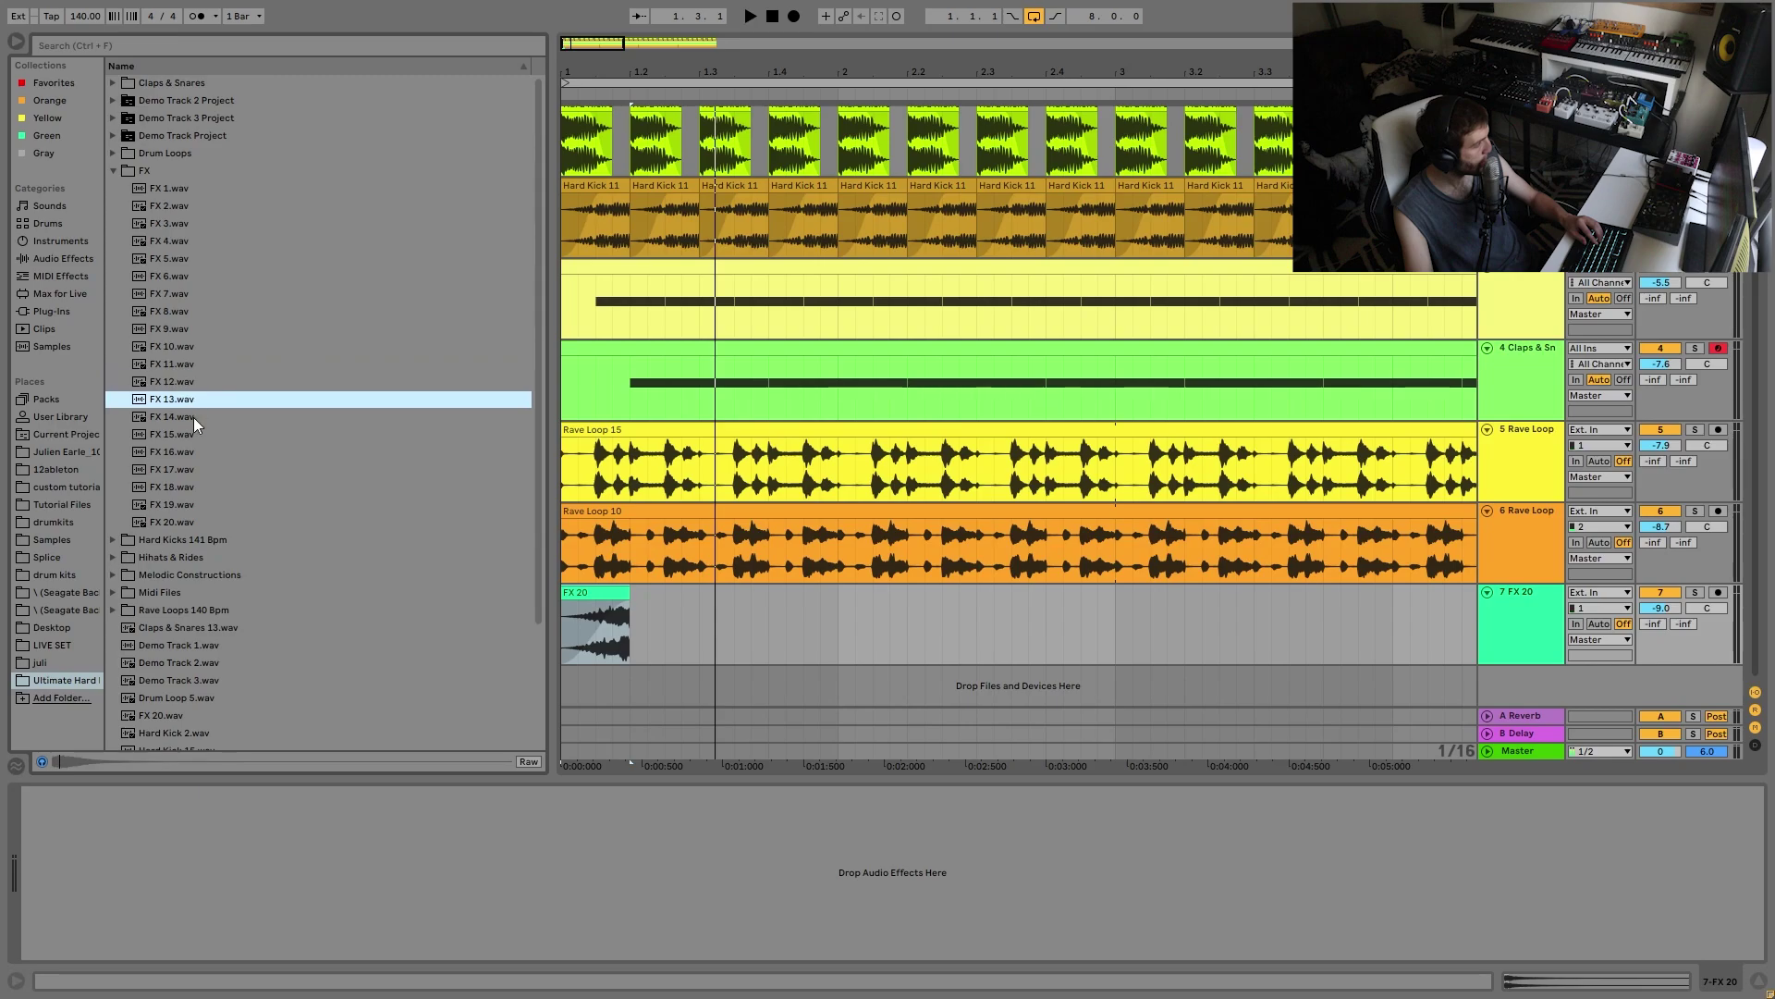
pyautogui.click(192, 418)
pyautogui.click(197, 451)
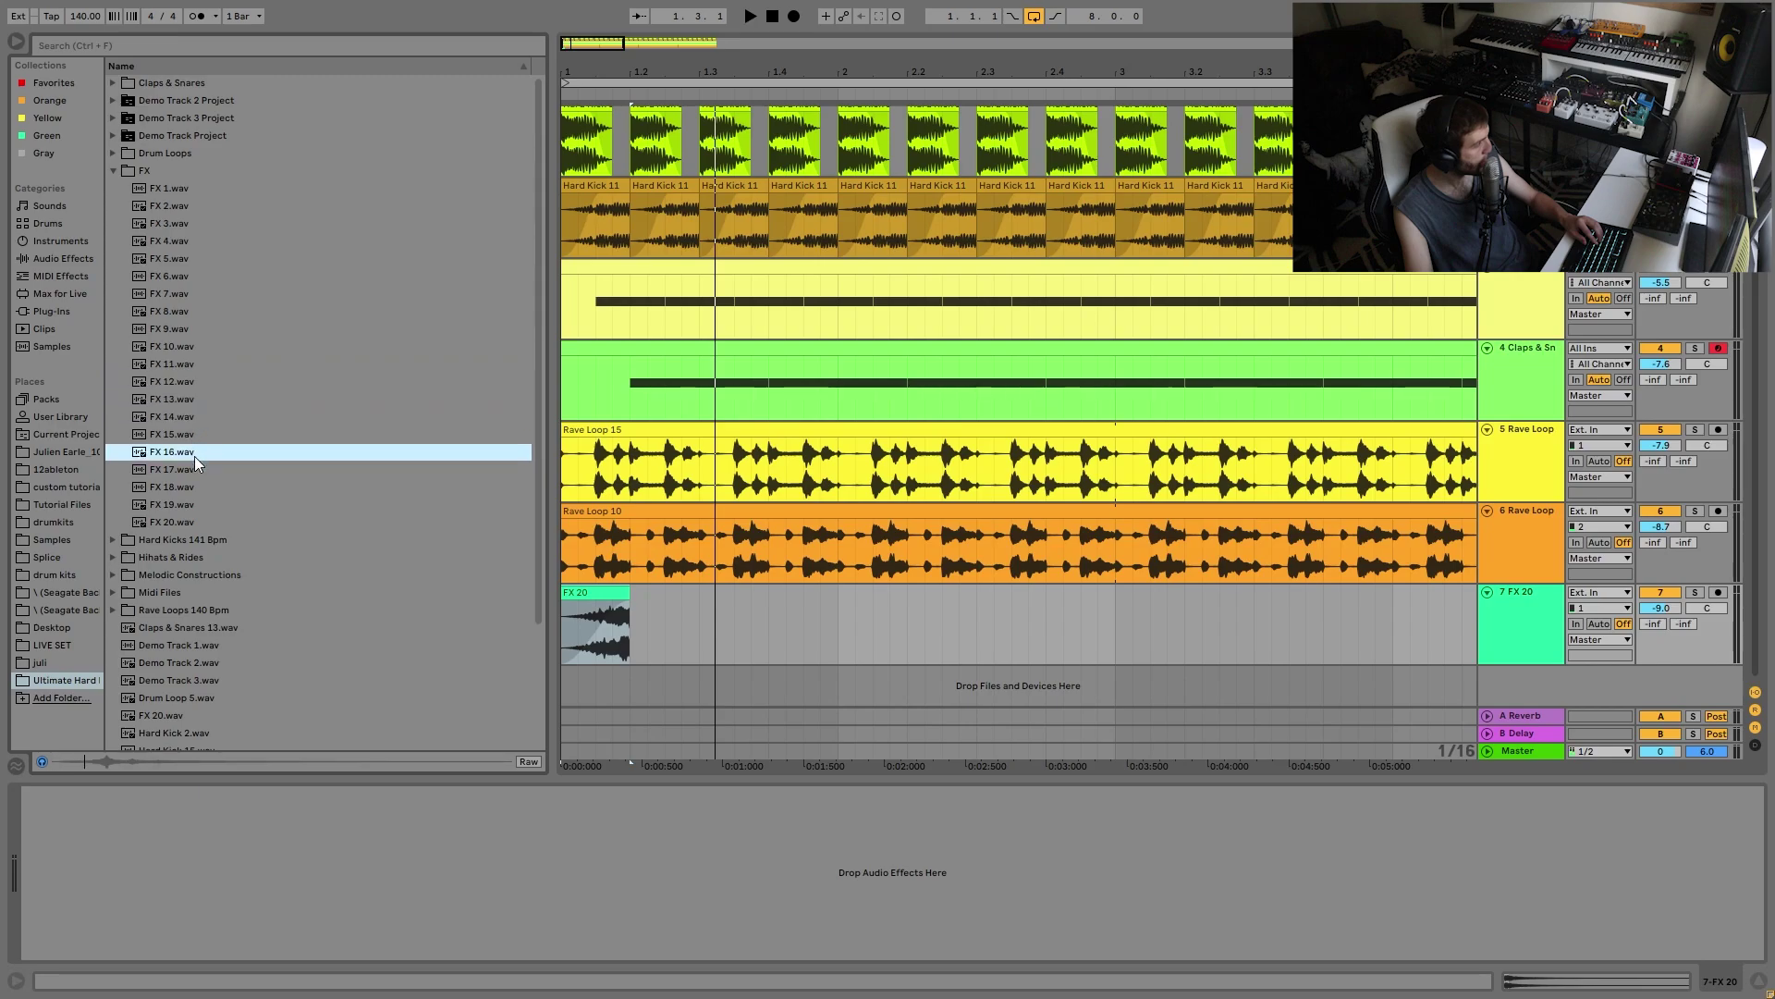
pyautogui.click(192, 470)
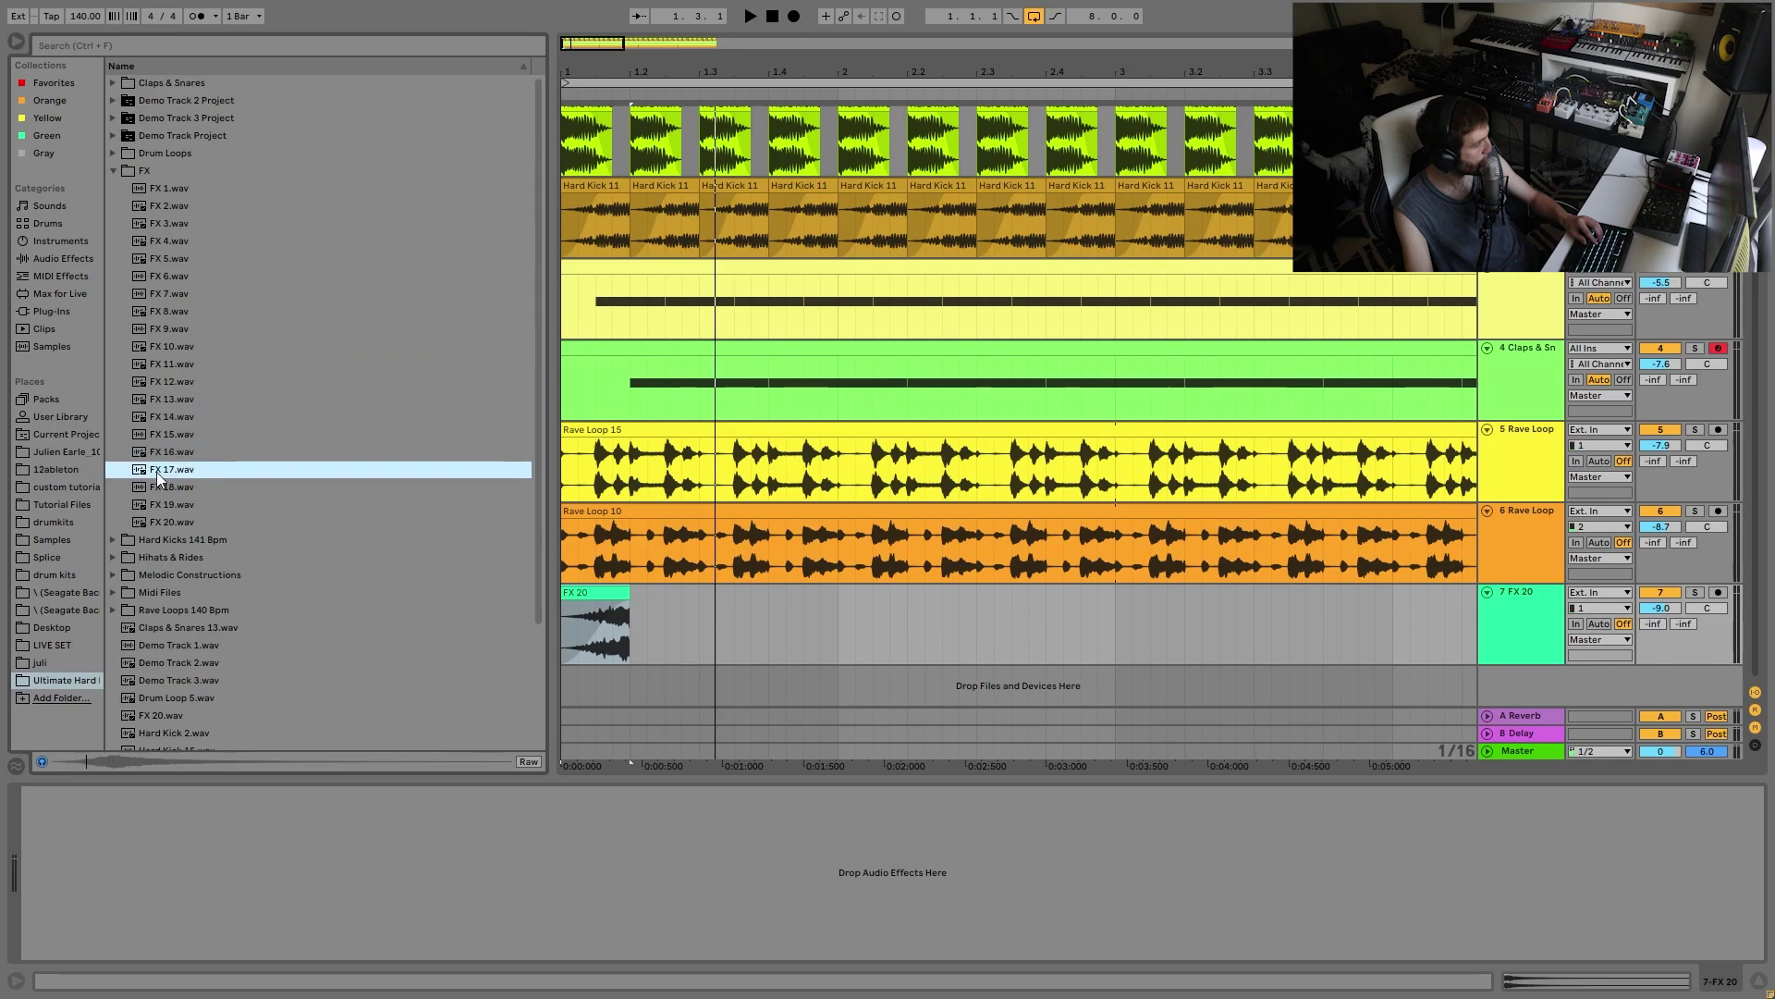
# Step: Place FX 17.wav on track 7 at 1.3, split it into two one-beat slices, and delete the remainder from bar 2
pyautogui.moveTo(158, 472); pyautogui.dragTo(942, 597)
pyautogui.moveTo(743, 605); pyautogui.dragTo(743, 605)
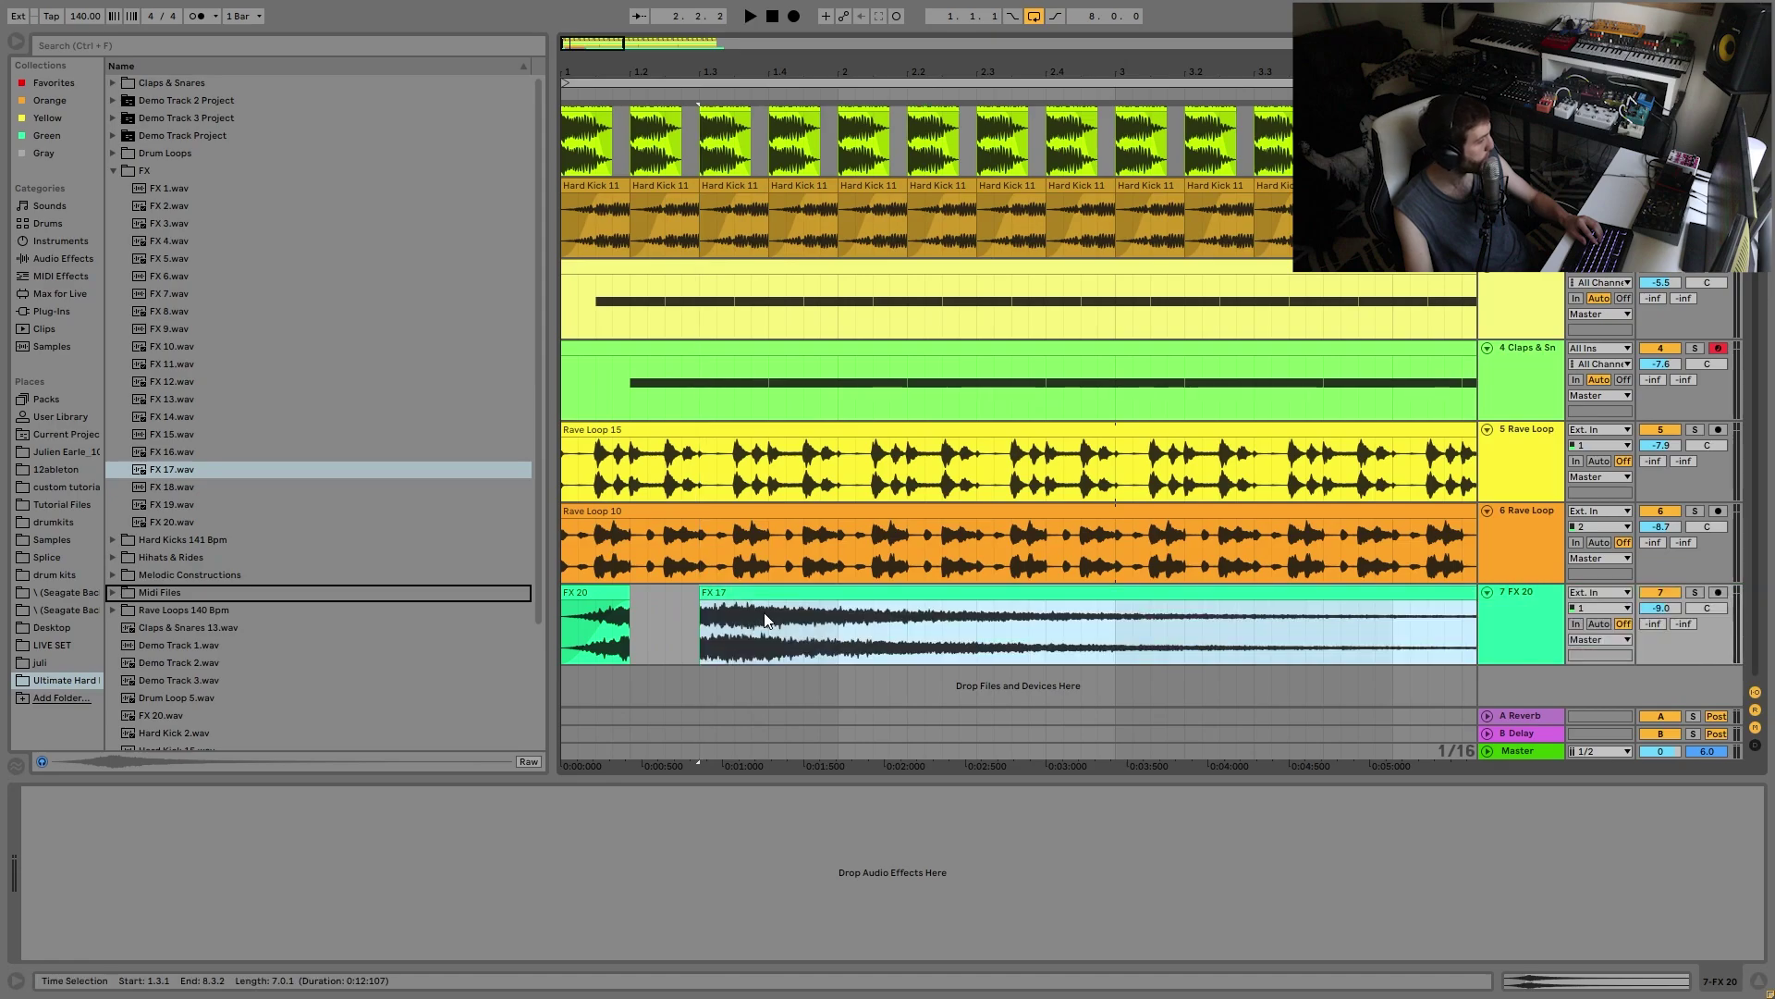
pyautogui.click(774, 612)
pyautogui.hotkey('ctrl', 'e')
pyautogui.click(838, 629)
pyautogui.hotkey('ctrl', 'e')
pyautogui.click(879, 614)
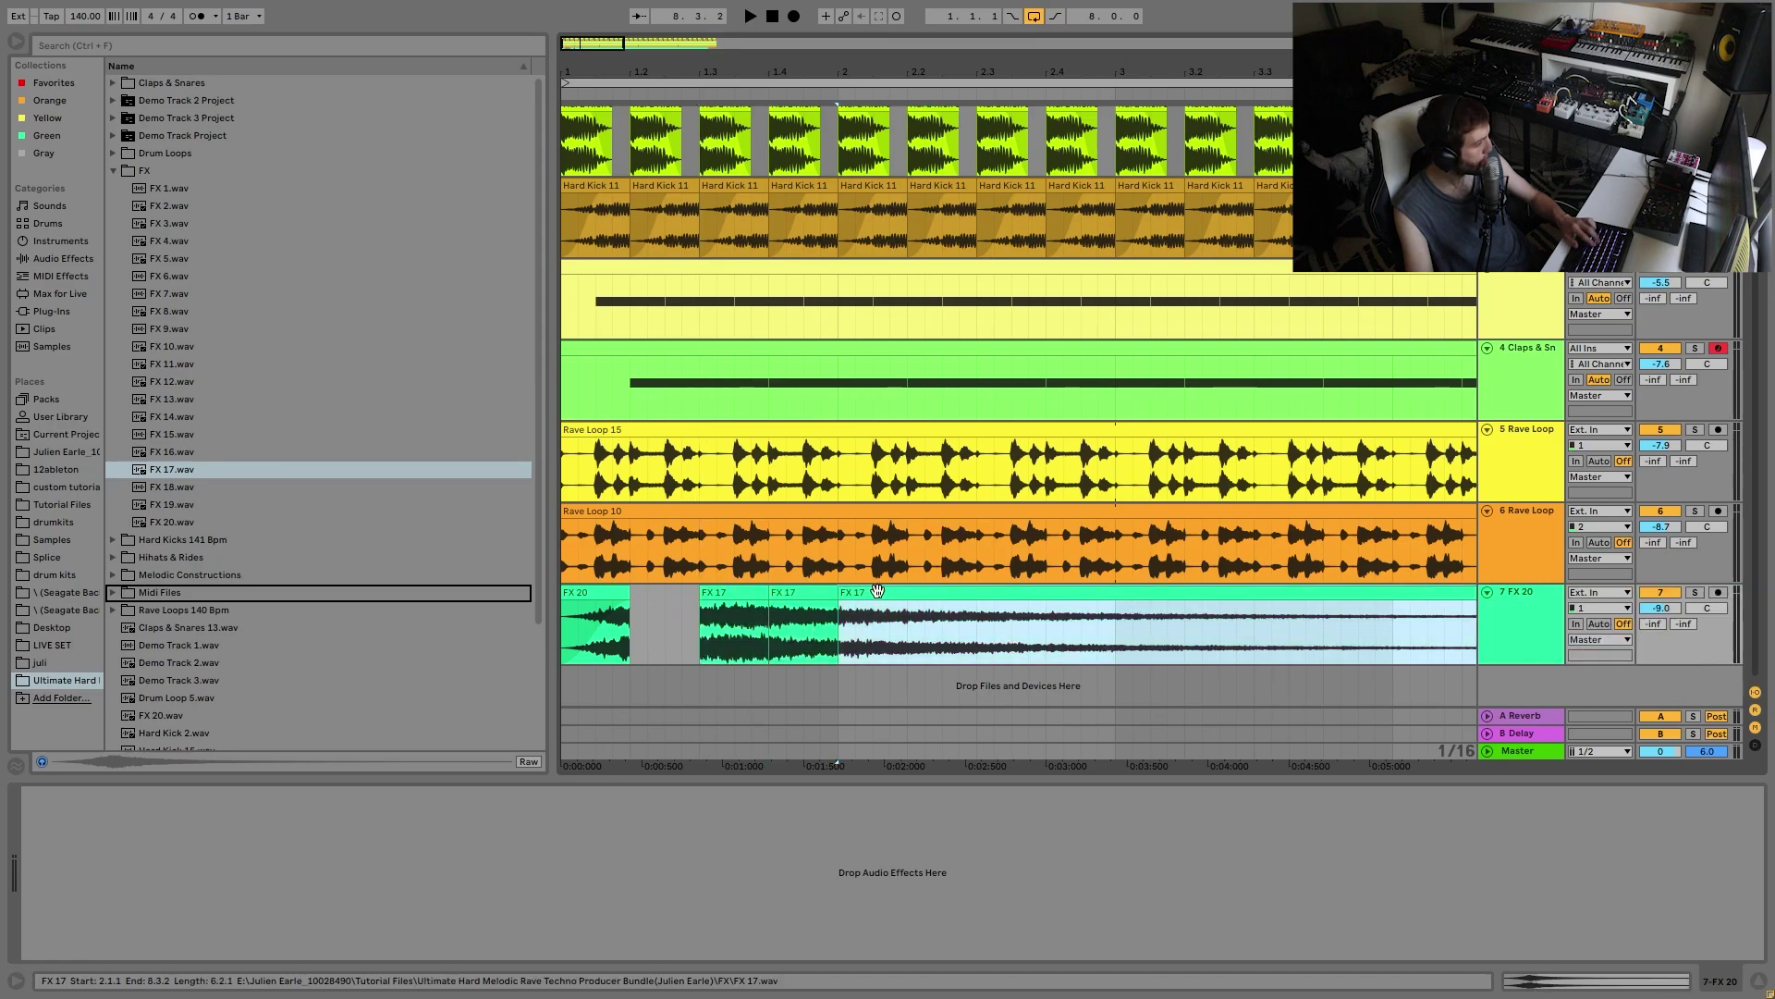
pyautogui.press('Delete')
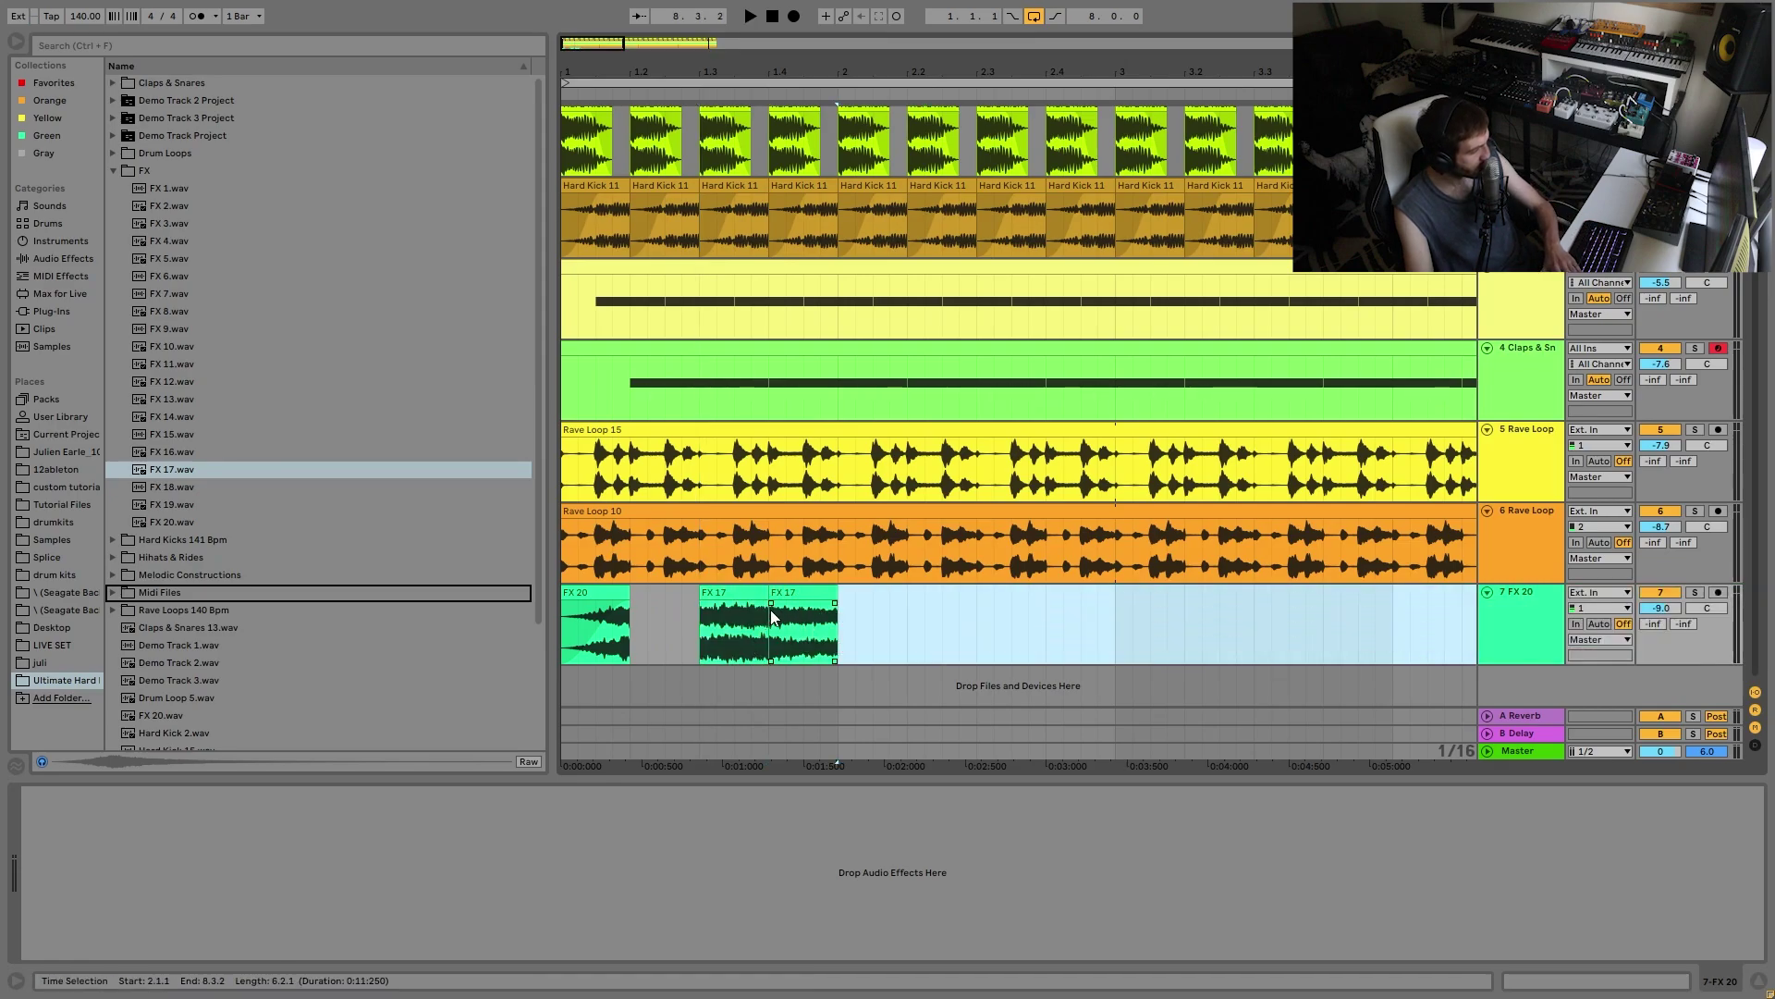
# Step: Fade in both FX 17 slices and duplicate the one-bar FX pattern on track 7 until it fills all eight bars
pyautogui.moveTo(770, 608); pyautogui.dragTo(857, 608)
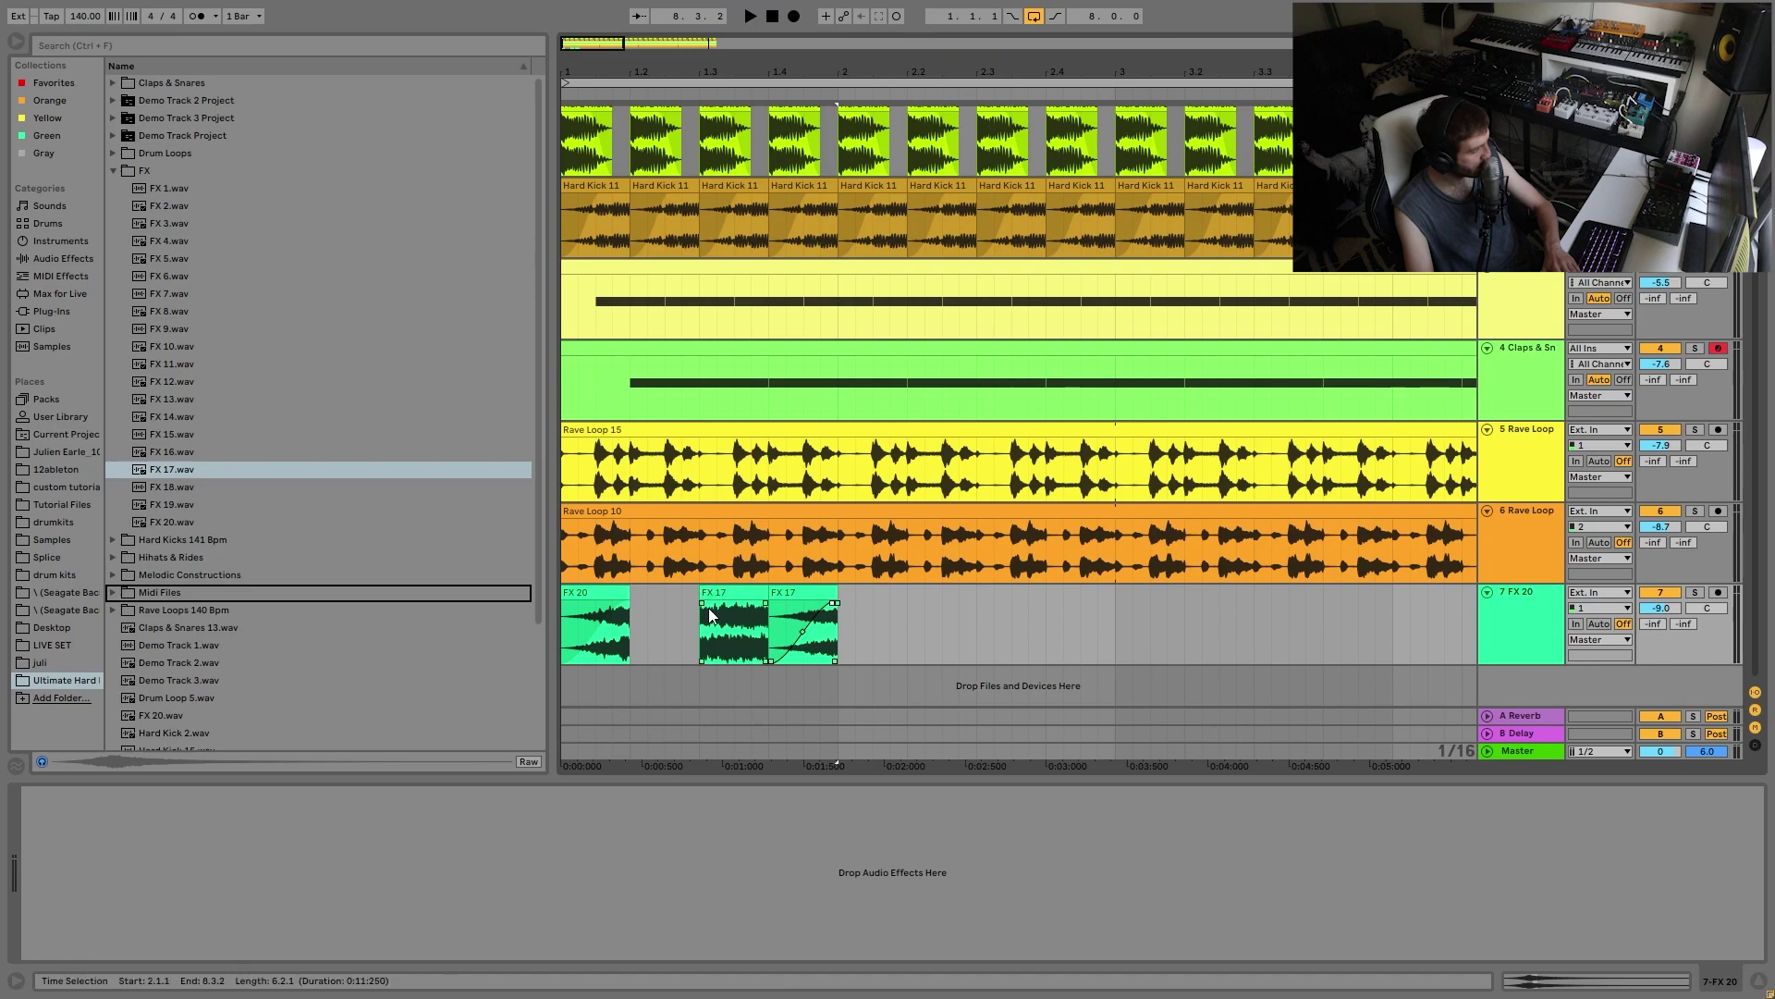
pyautogui.moveTo(823, 630); pyautogui.dragTo(530, 615)
pyautogui.press('space')
pyautogui.hotkey('ctrl', 'd')
pyautogui.hotkey('ctrl', 'd')
pyautogui.hotkey('ctrl', 'd')
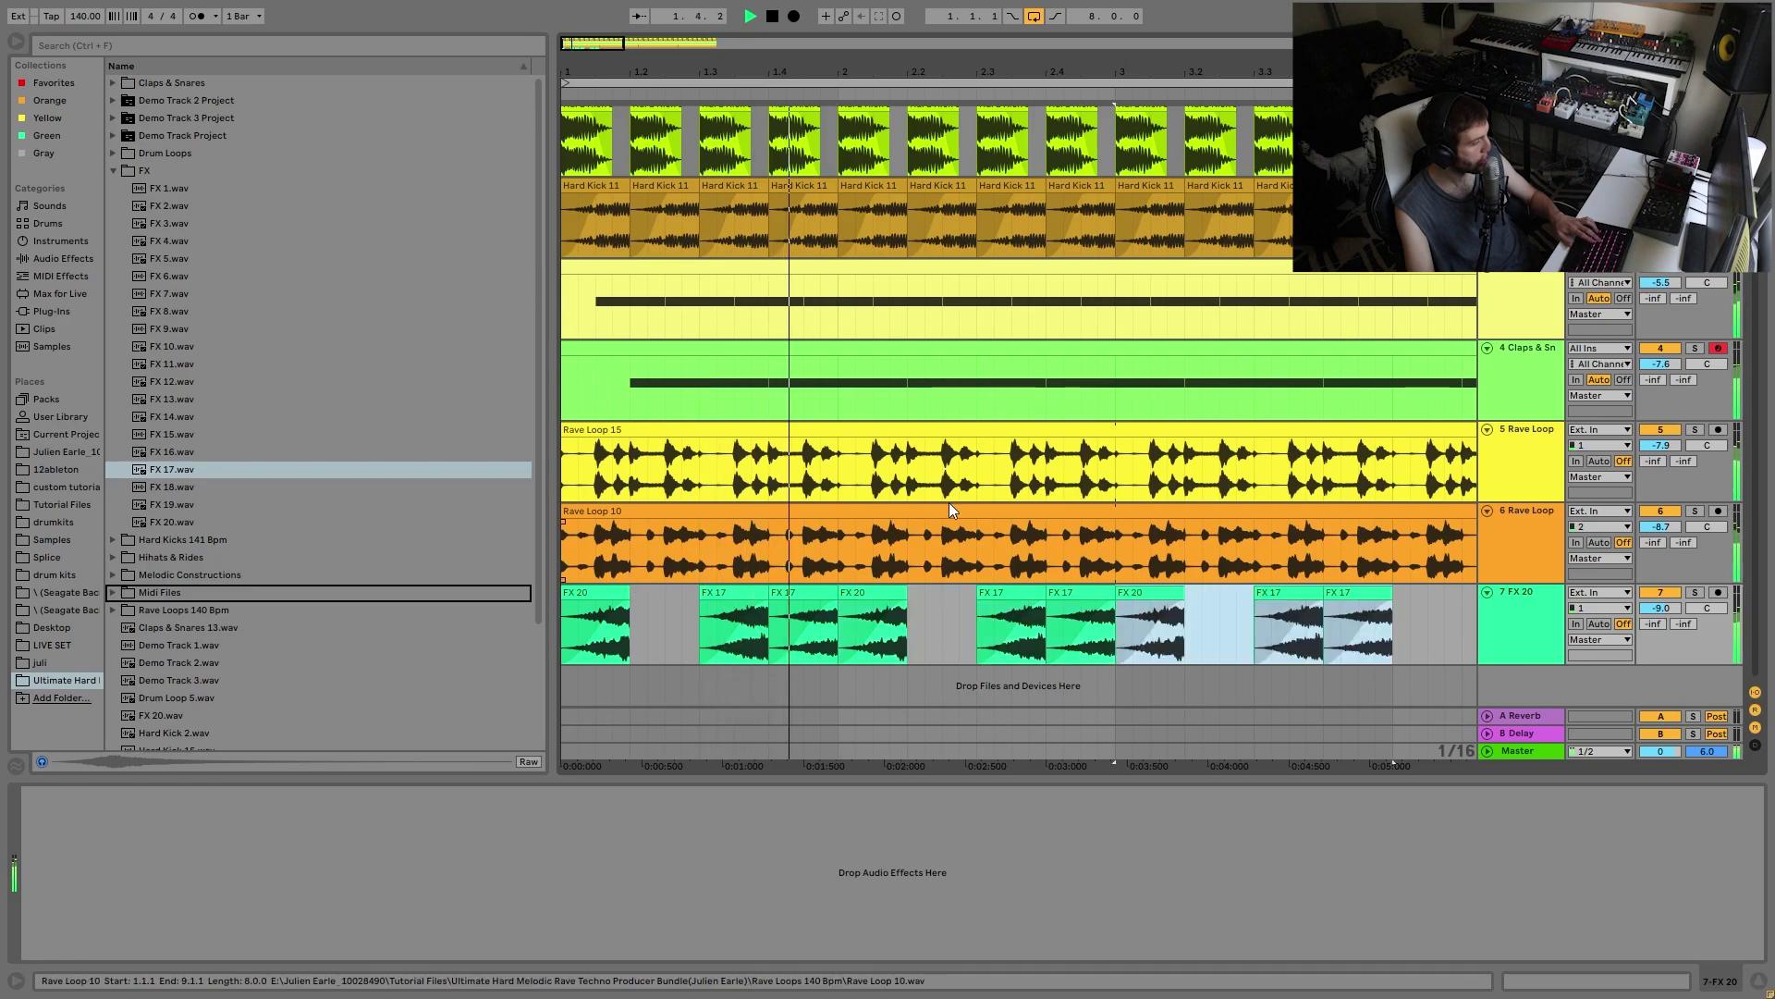
pyautogui.scroll(-5, 1262, 398)
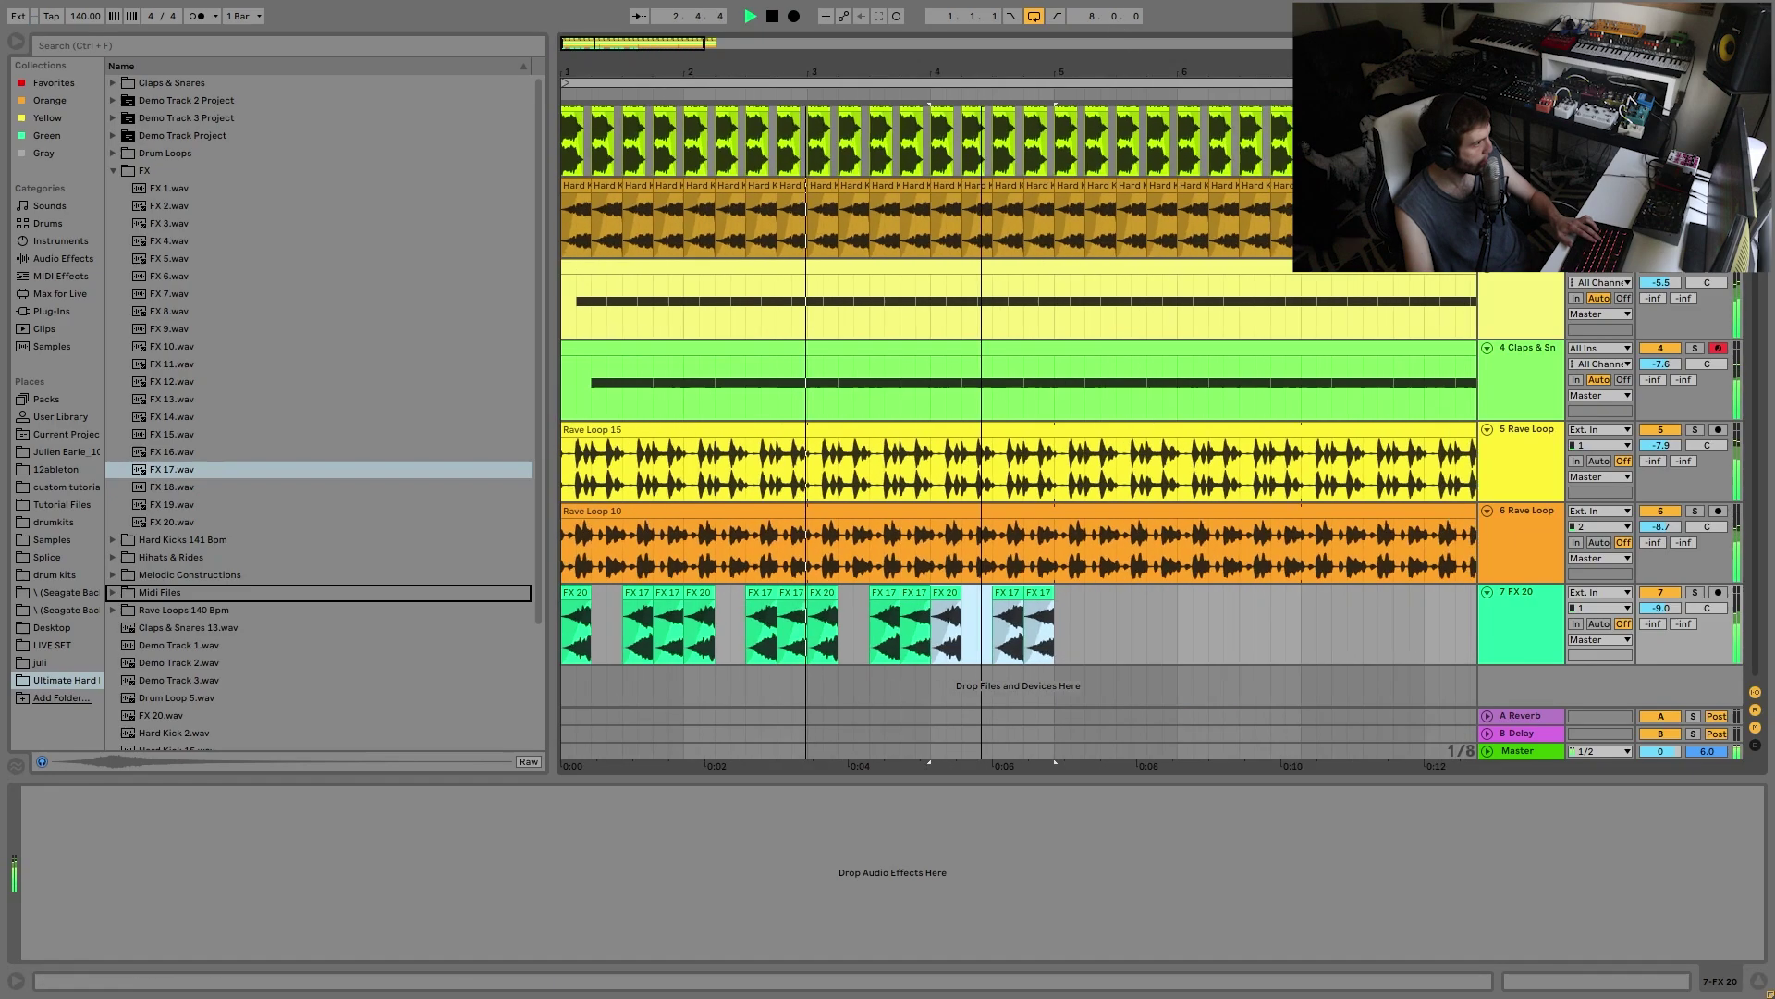
pyautogui.hotkey('ctrl', 'd')
pyautogui.hotkey('ctrl', 'd')
pyautogui.hotkey('ctrl', 'd')
pyautogui.hotkey('ctrl', 'd')
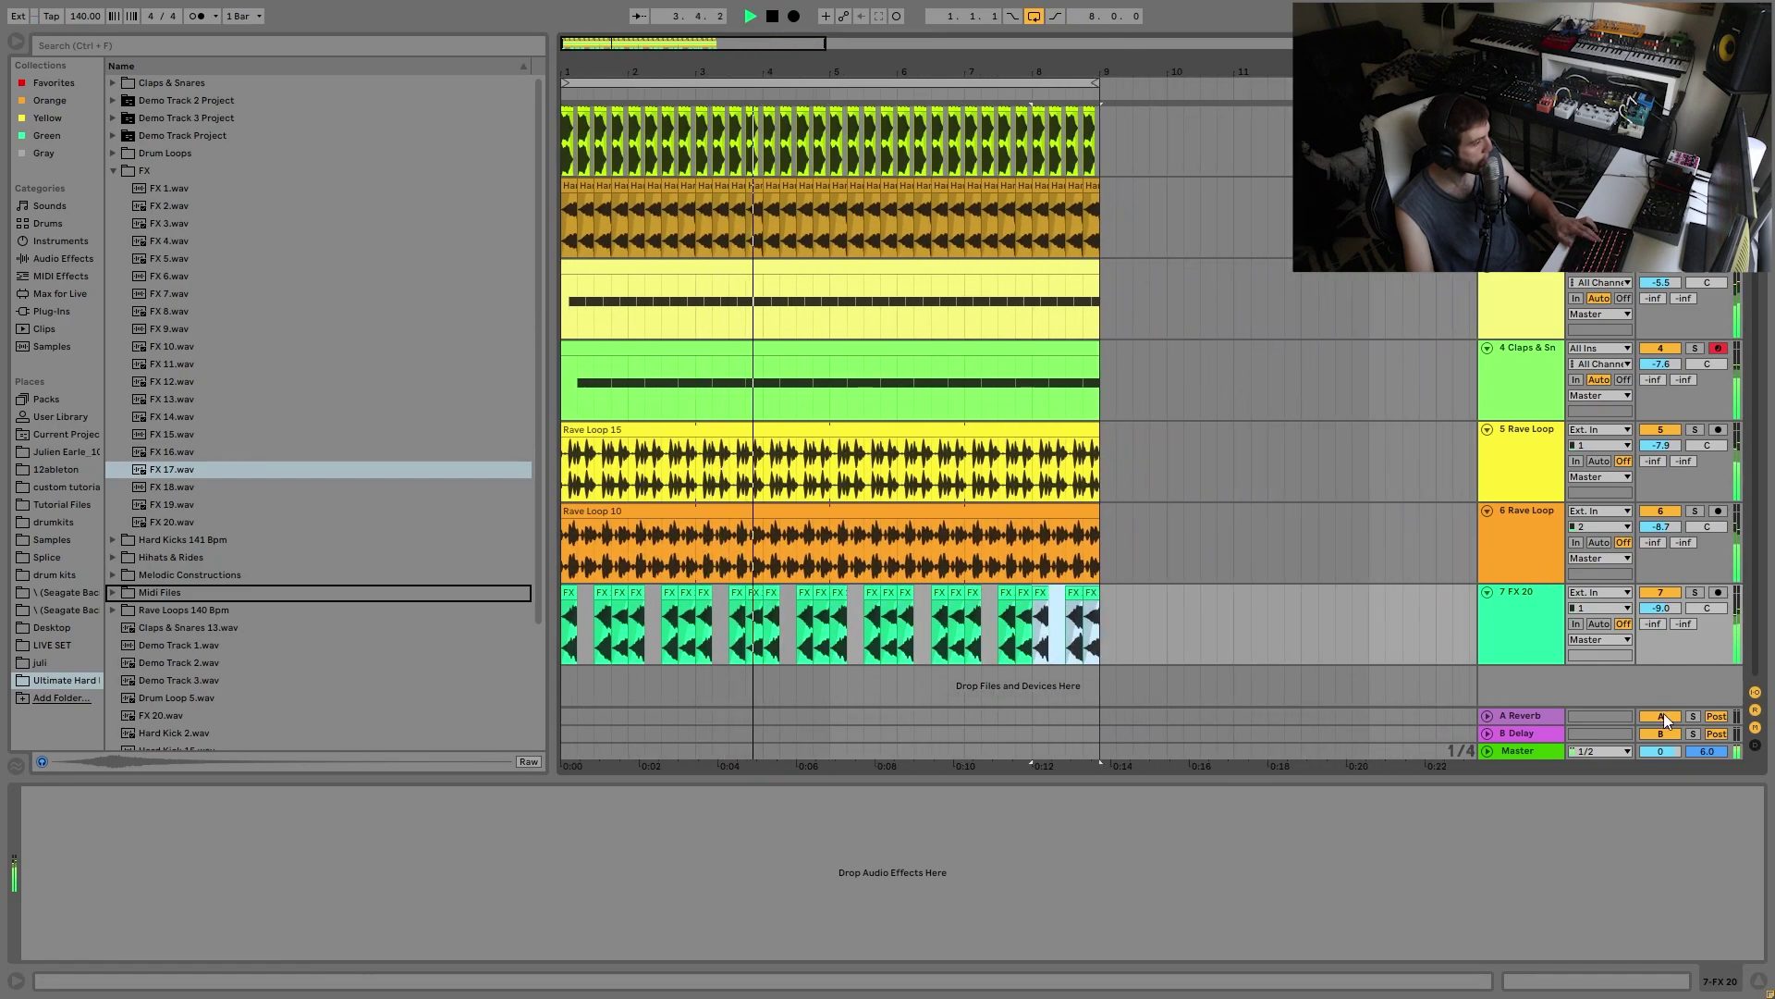
# Step: Compare the groove with the FX track muted and active, listening again from the start
pyautogui.click(1658, 591)
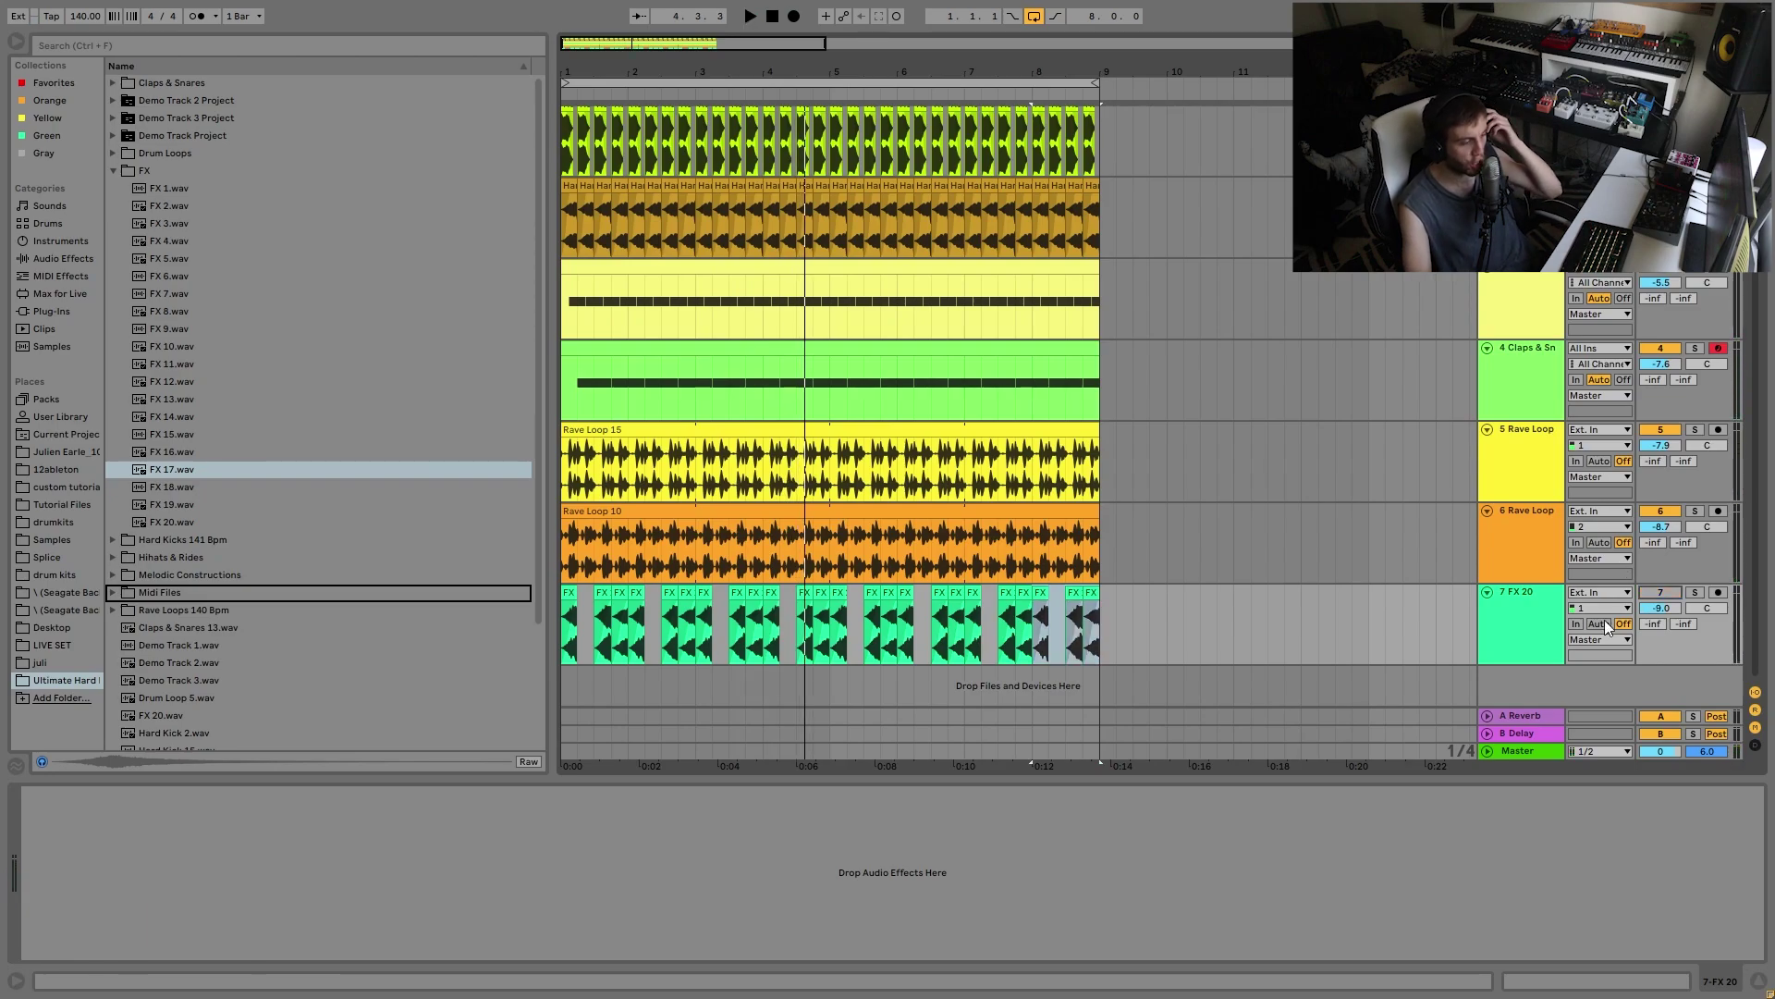
pyautogui.click(1660, 592)
pyautogui.click(571, 610)
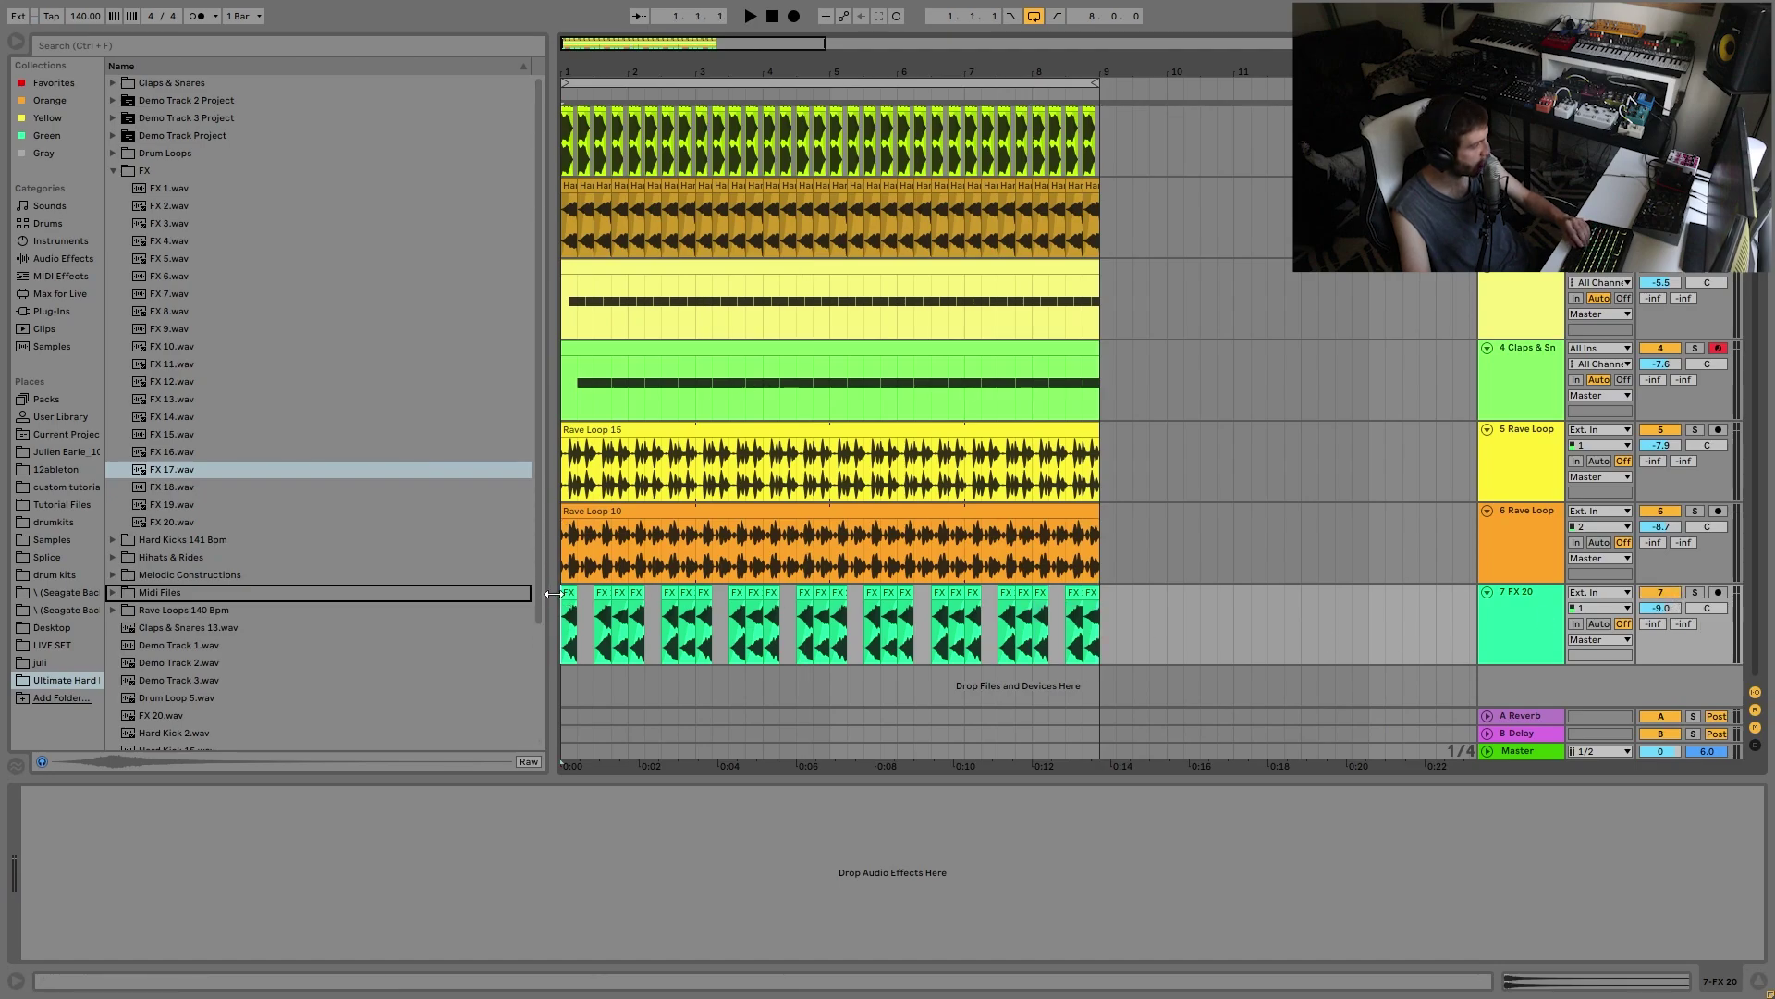
pyautogui.click(561, 605)
pyautogui.press('space')
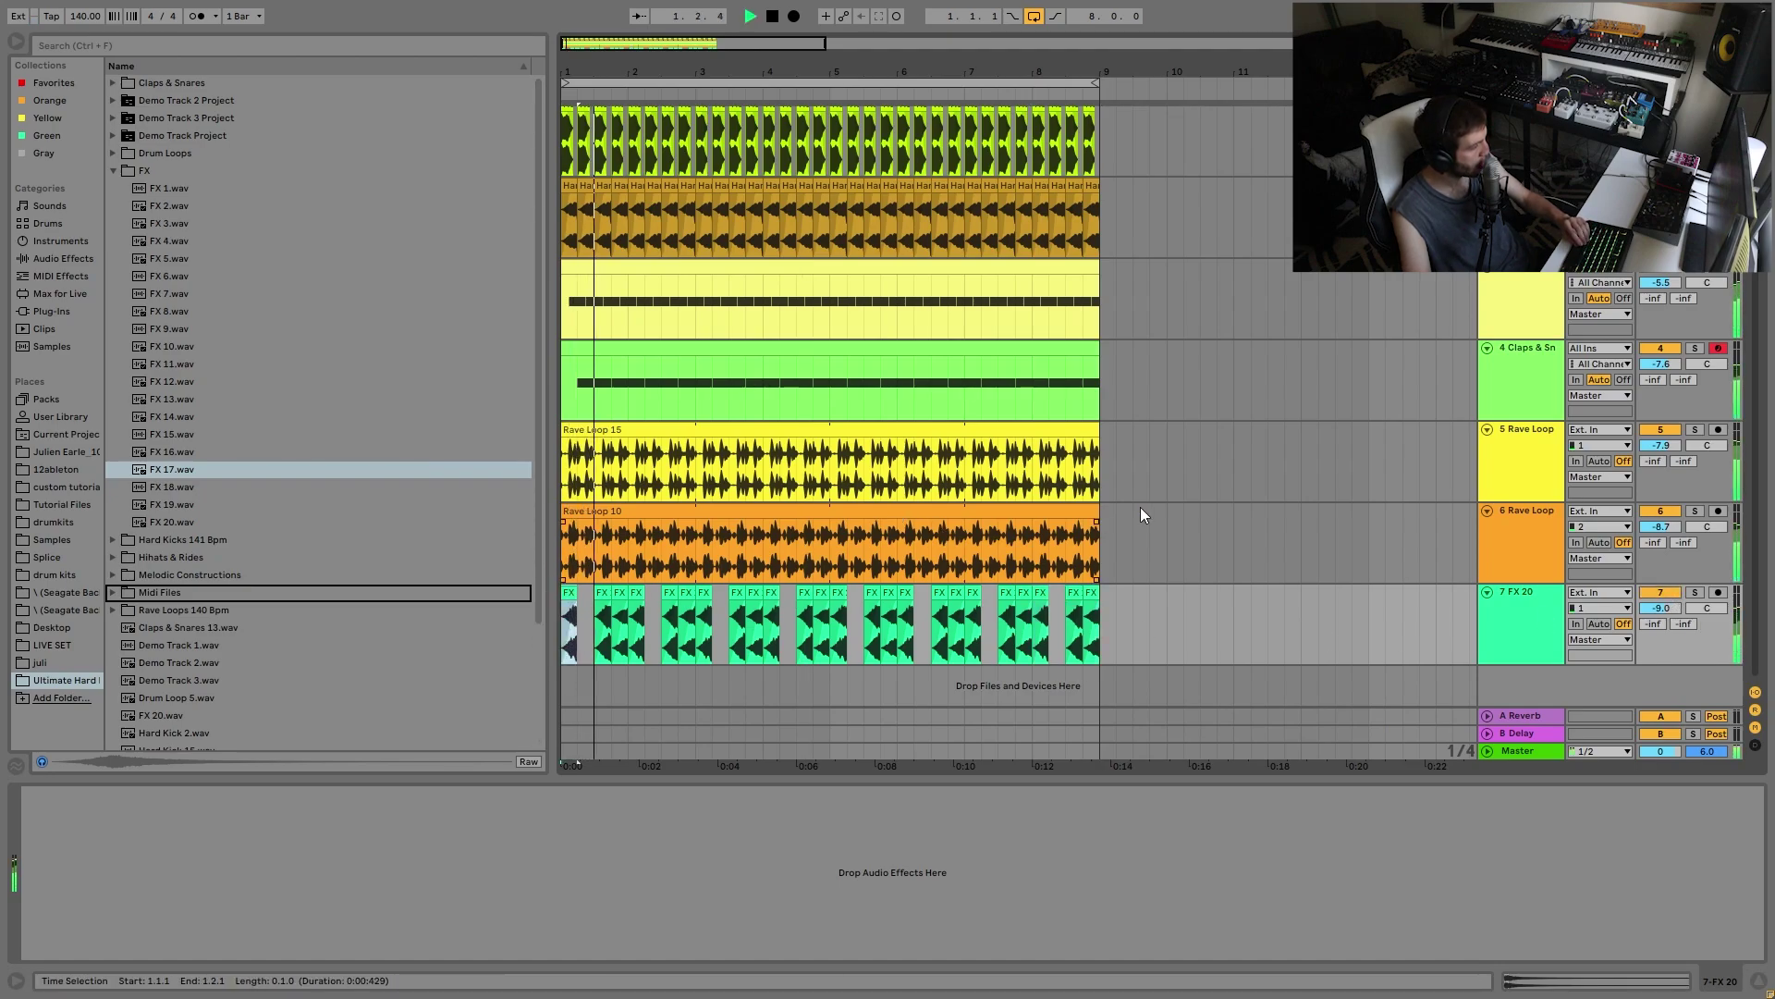
# Step: Add a Delay to the FX track with synced time 2, filter at 1.80 kHz, width 4.86 and Dry/Wet at 30%
pyautogui.click(1524, 598)
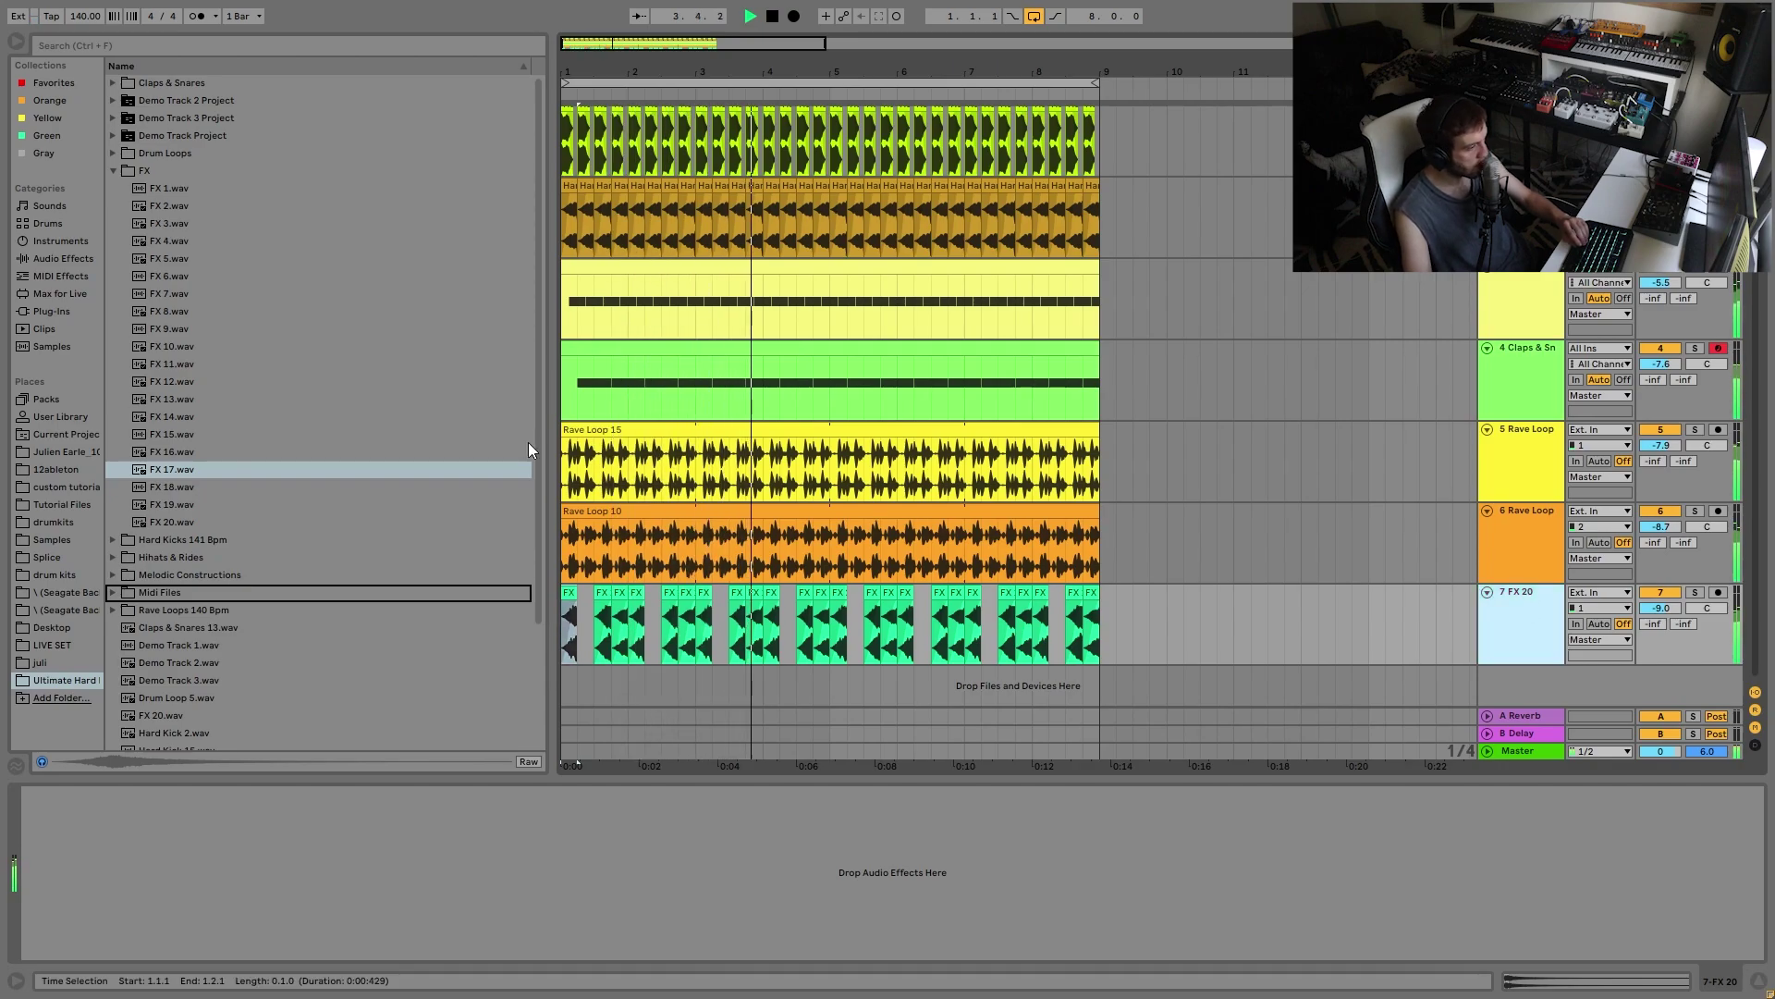
pyautogui.click(41, 258)
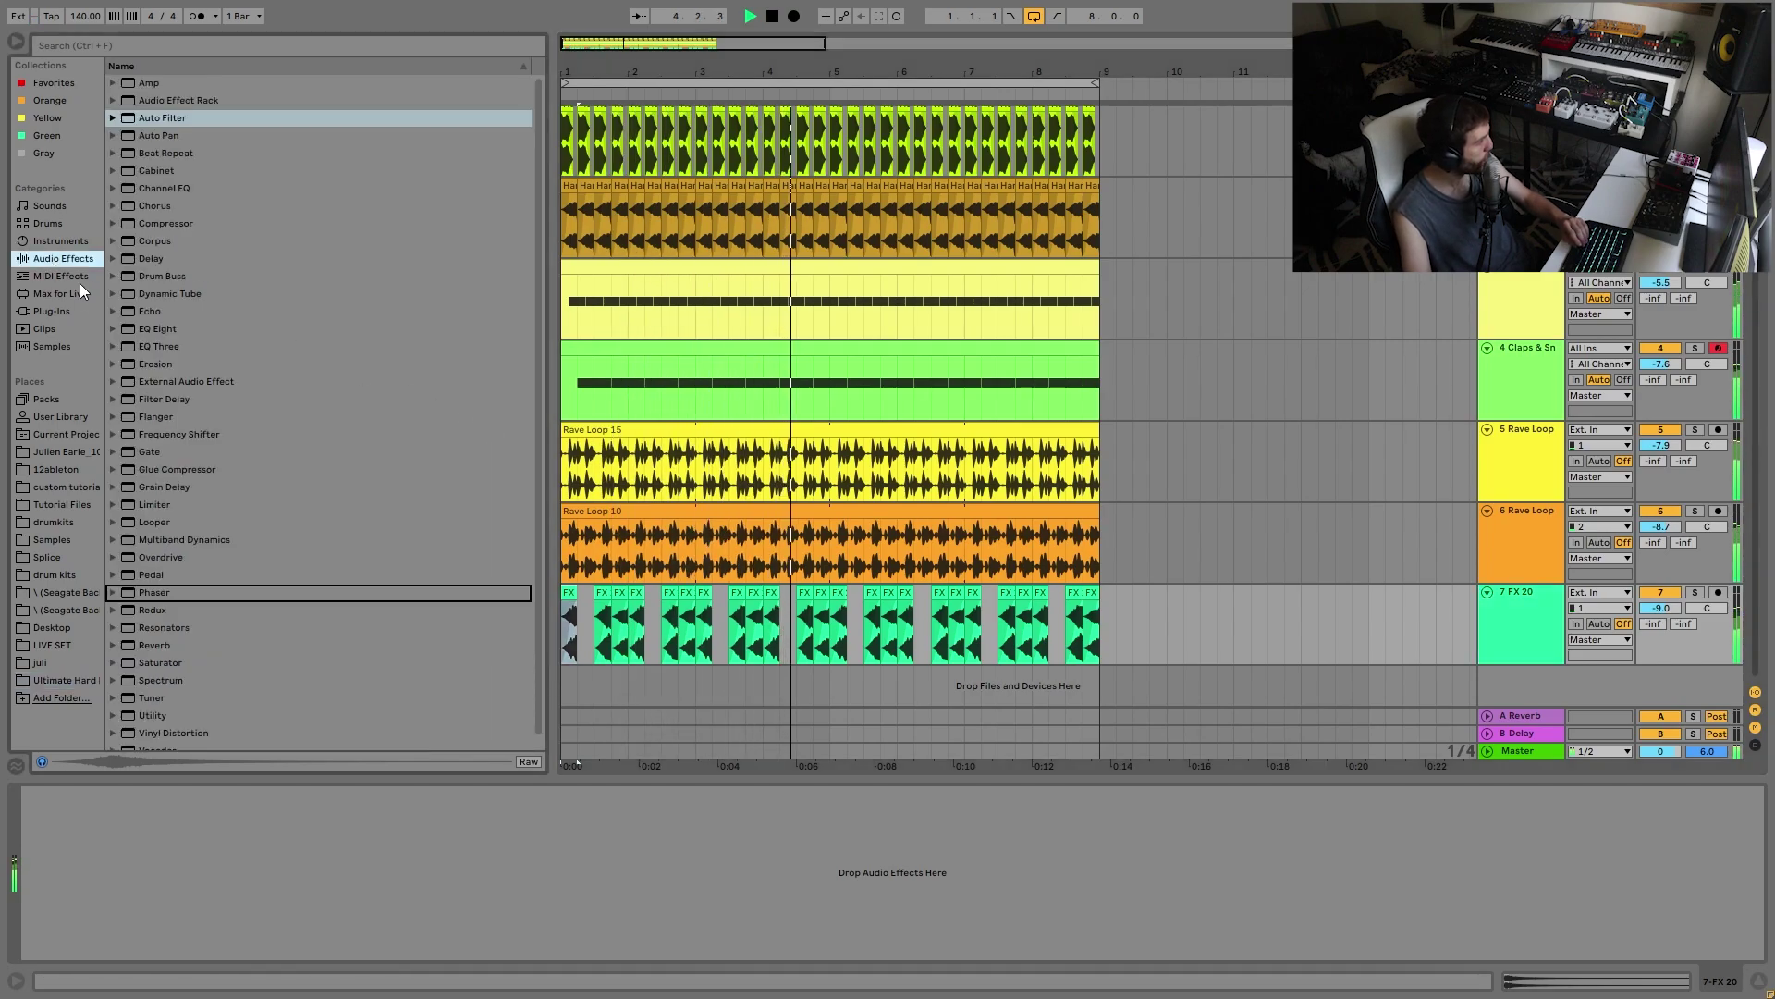
pyautogui.doubleClick(174, 262)
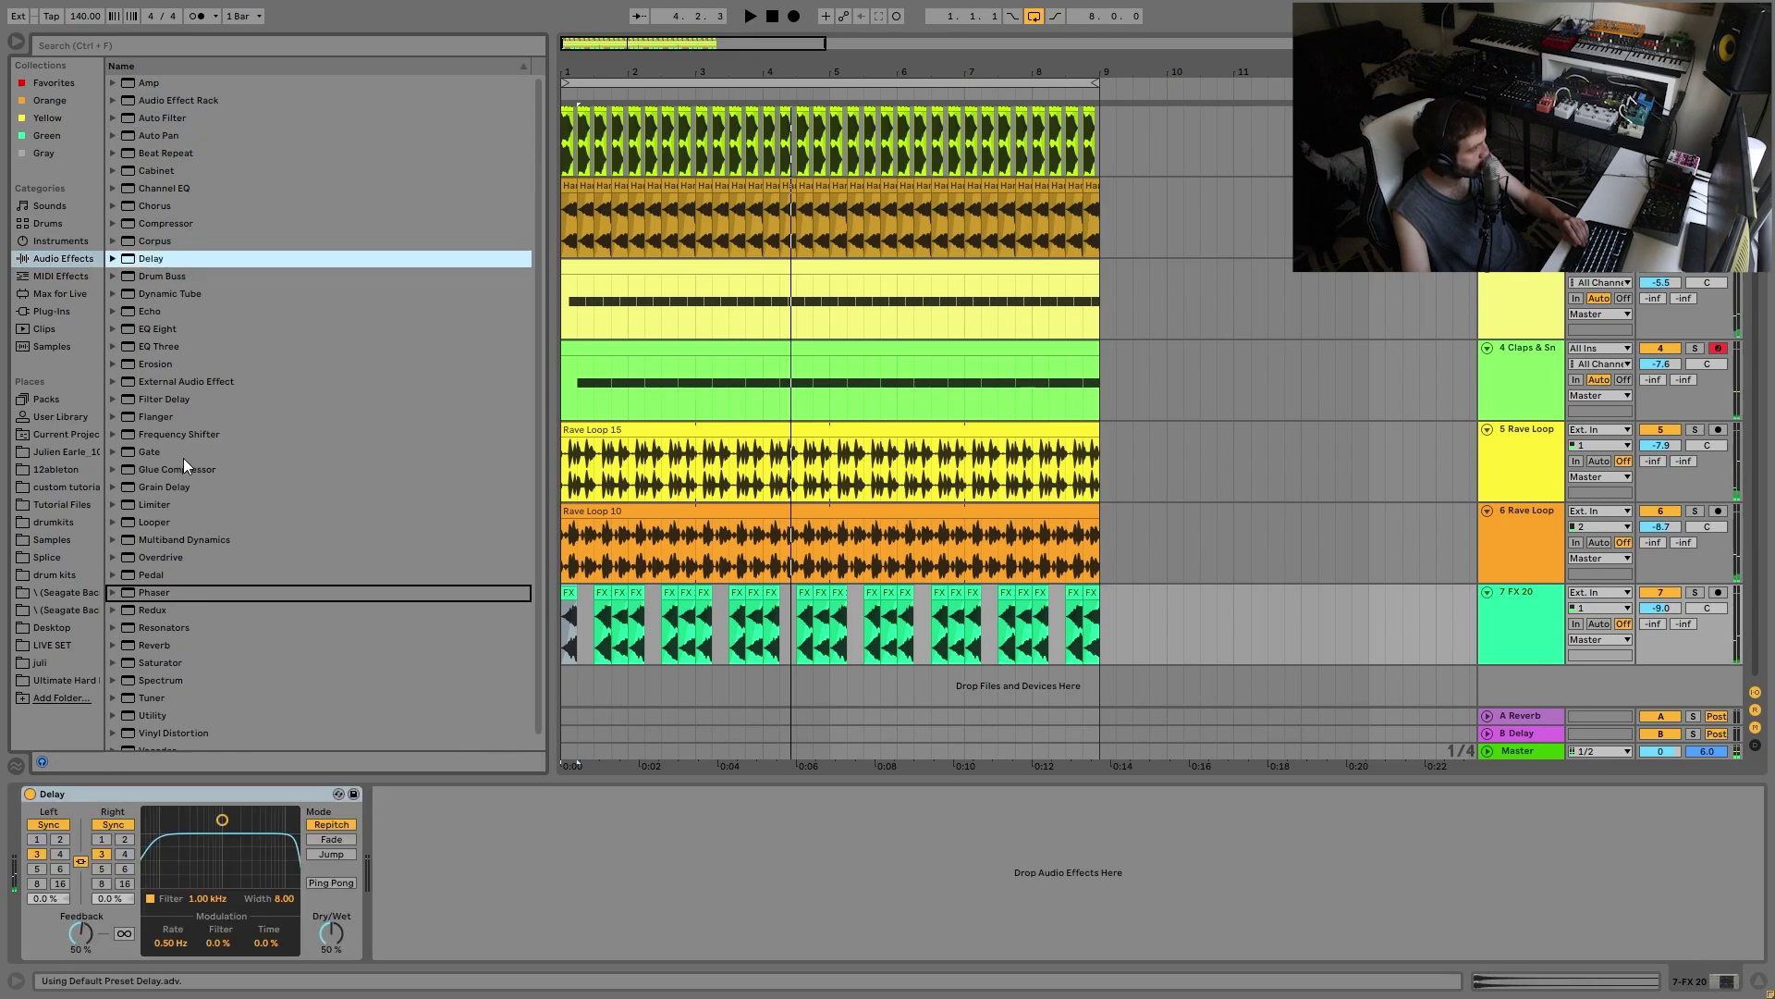
pyautogui.click(119, 842)
pyautogui.press('space')
pyautogui.moveTo(217, 845); pyautogui.dragTo(237, 845)
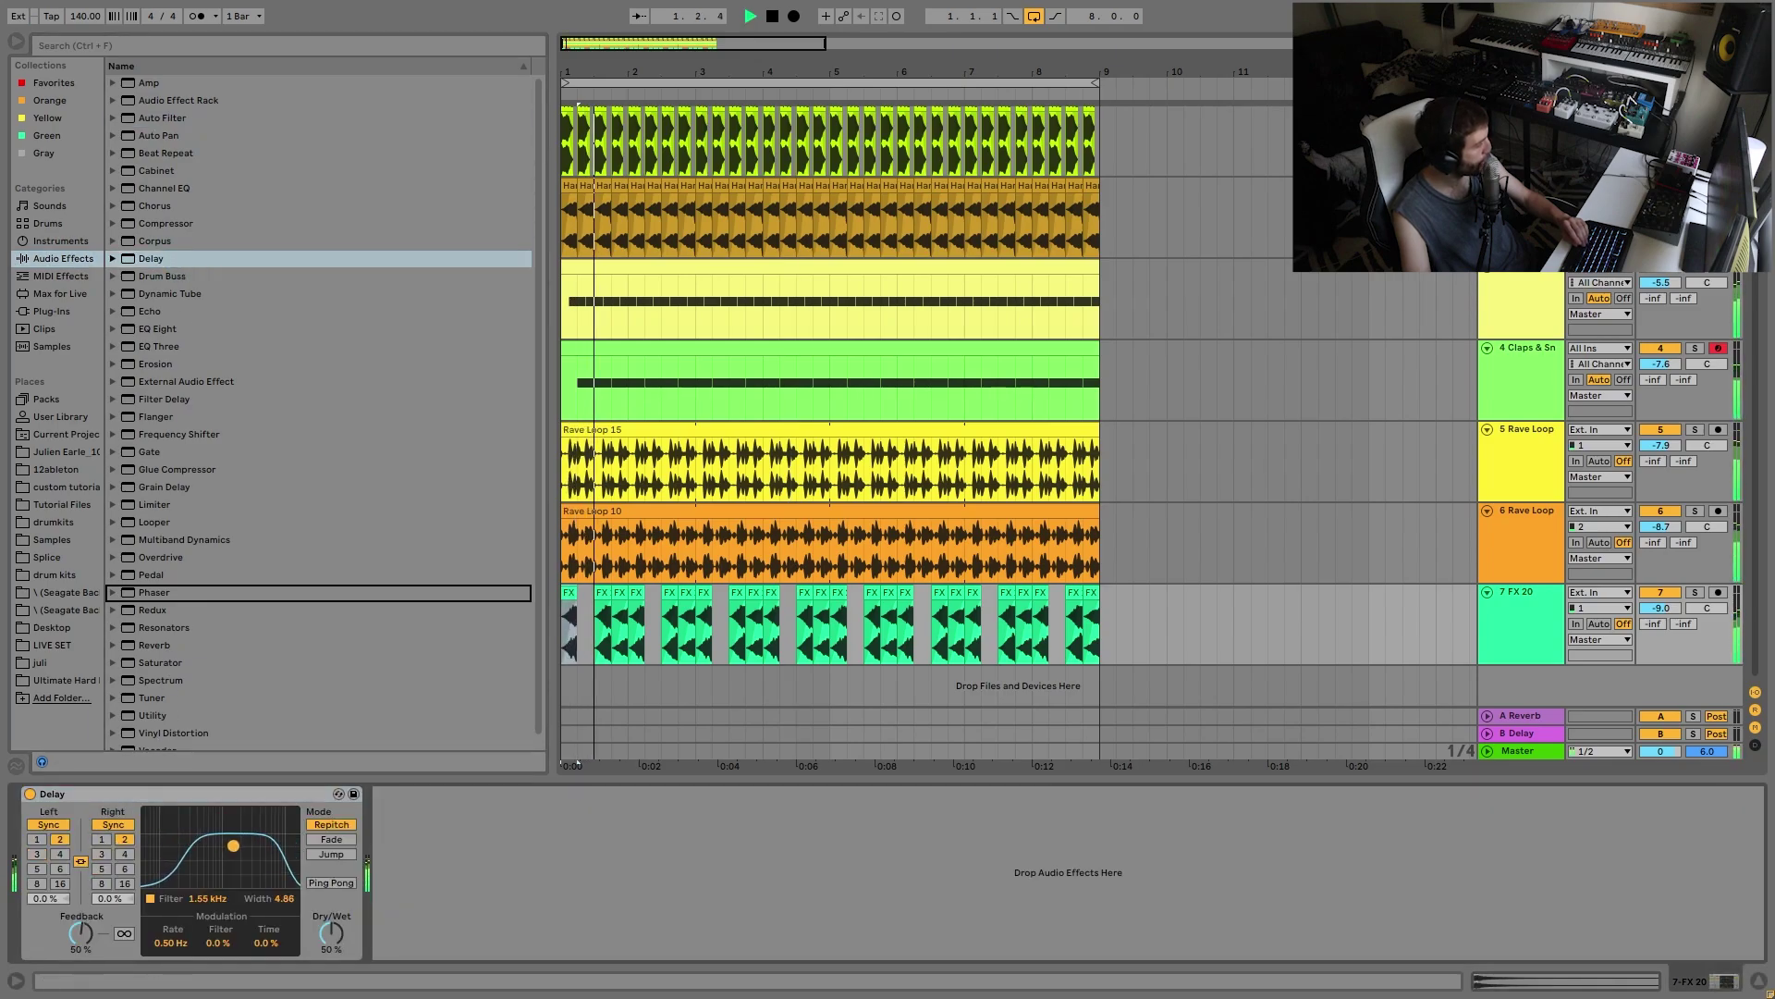
pyautogui.moveTo(331, 934); pyautogui.dragTo(331, 966)
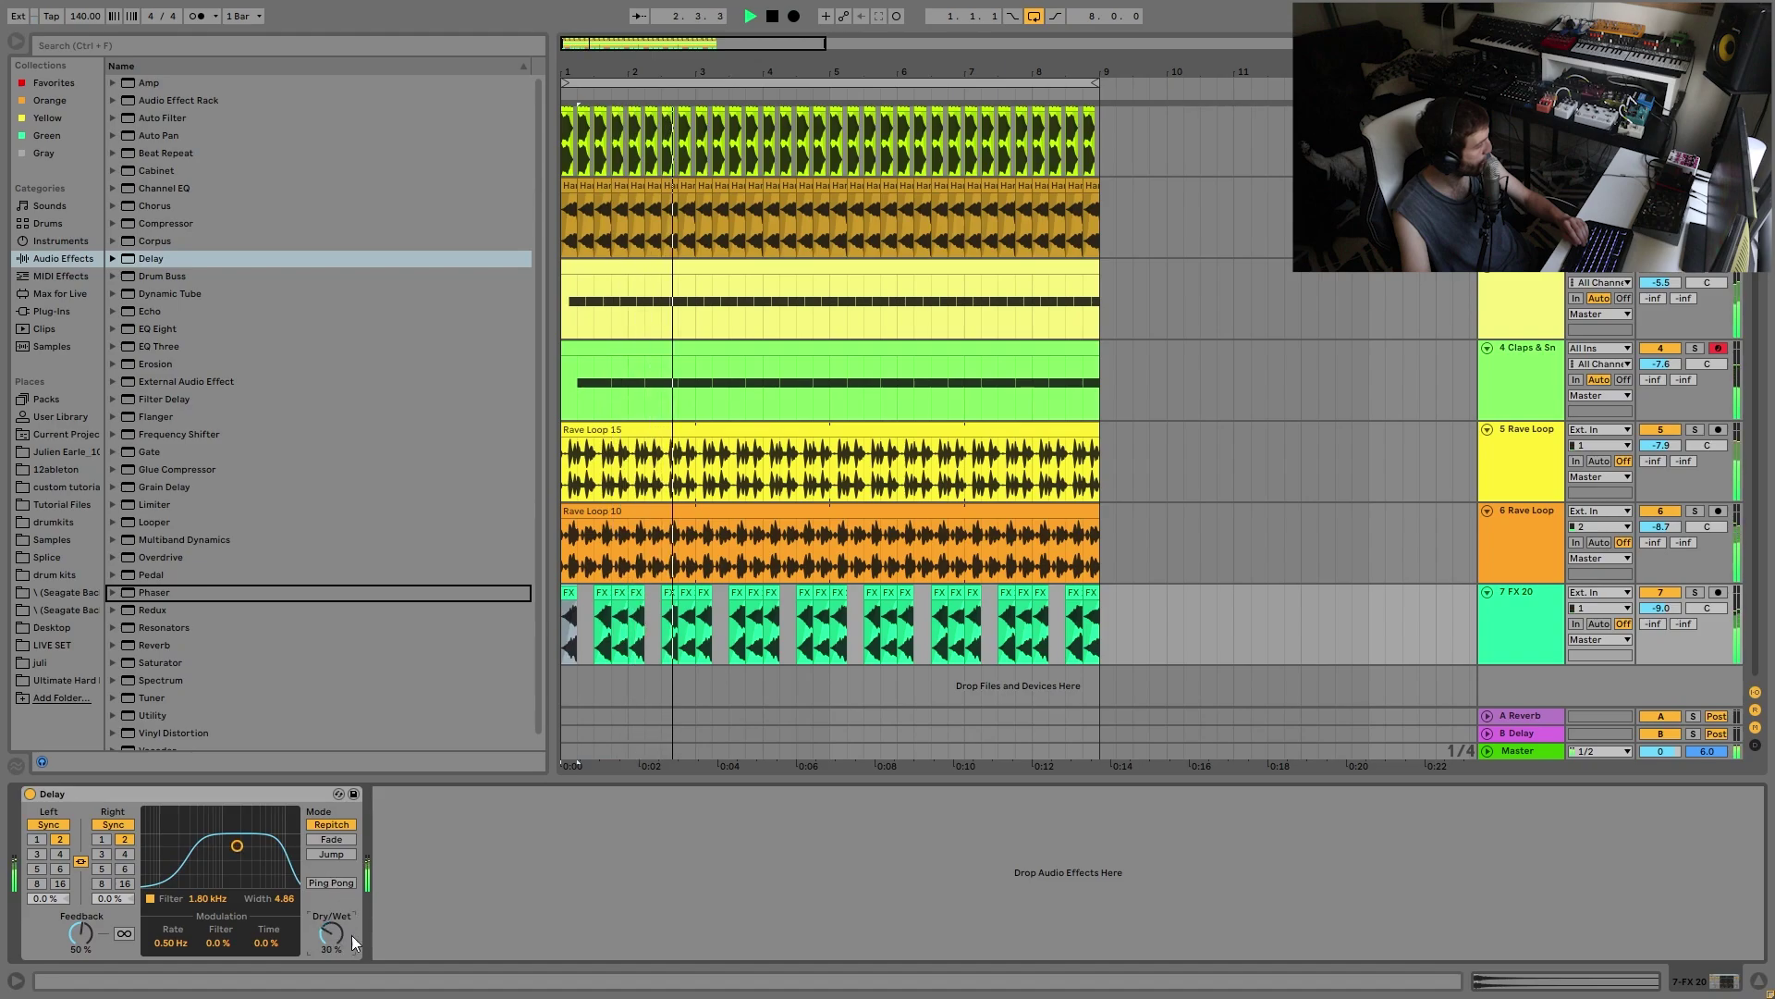
# Step: Raise the hi-hats track's volume to -4.6 dB, then check the hi-hat and FX tracks' devices
pyautogui.click(1548, 525)
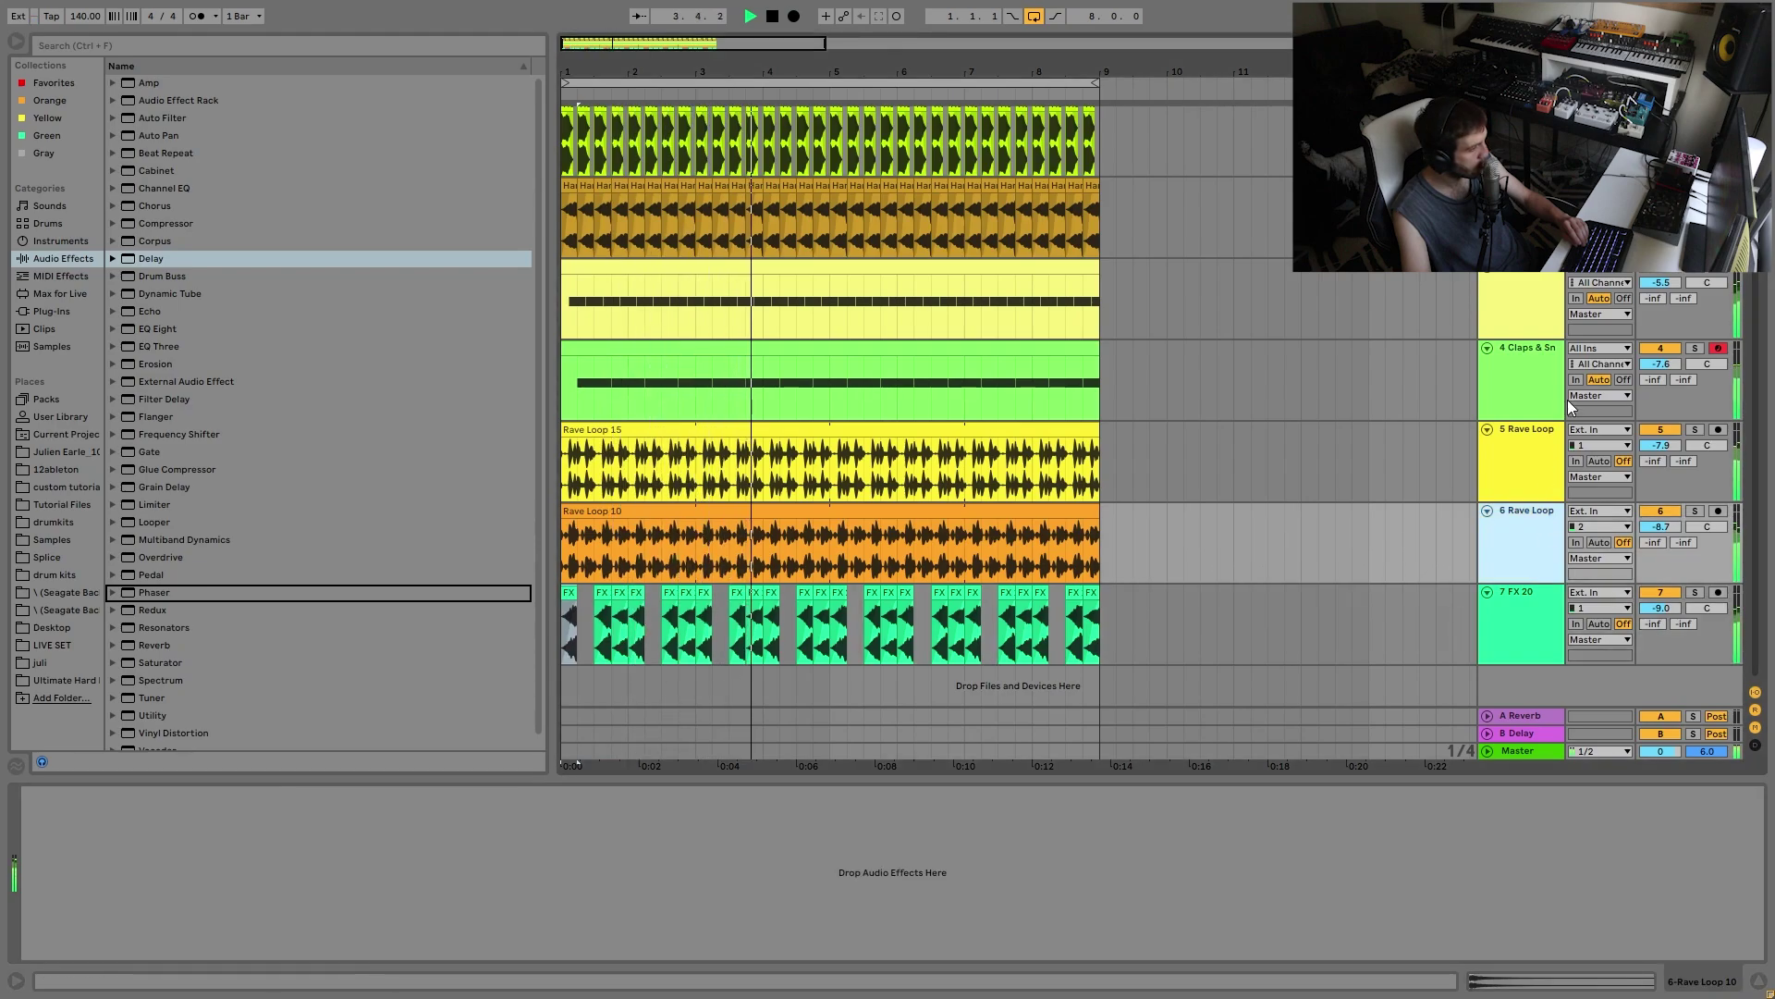
pyautogui.scroll(1, 1542, 427)
pyautogui.moveTo(1664, 293); pyautogui.dragTo(1664, 286)
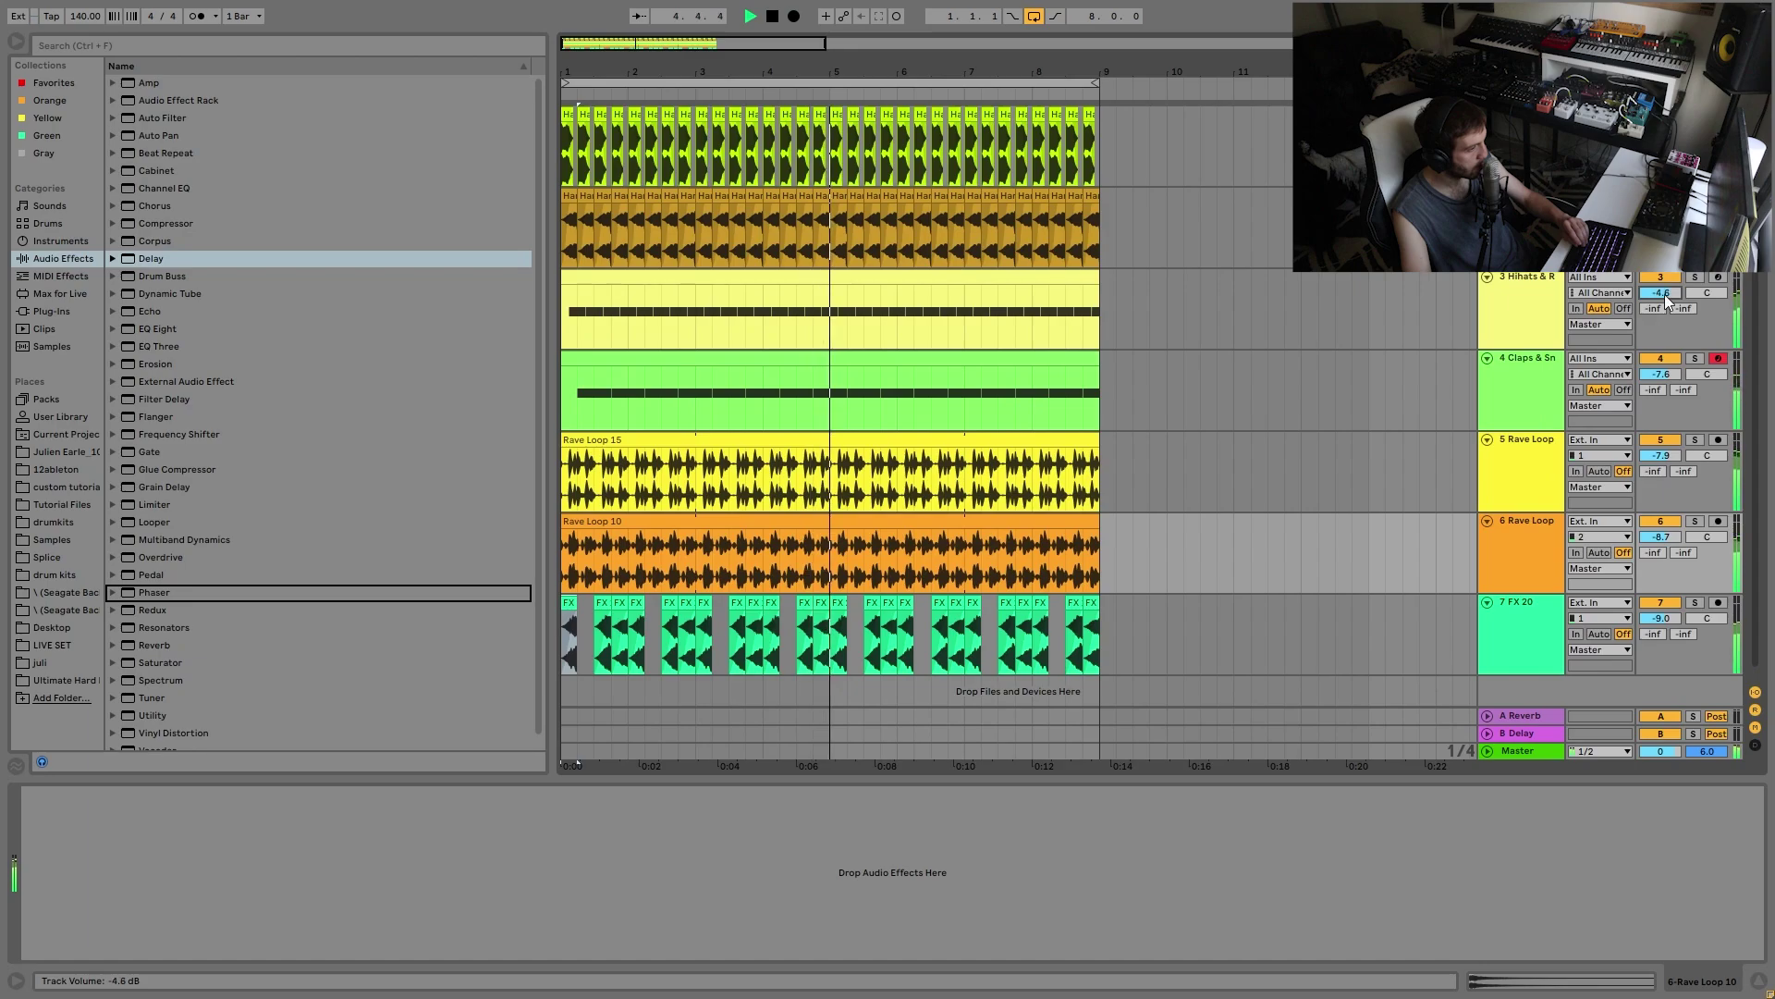
pyautogui.click(1546, 303)
pyautogui.scroll(-1, 1544, 309)
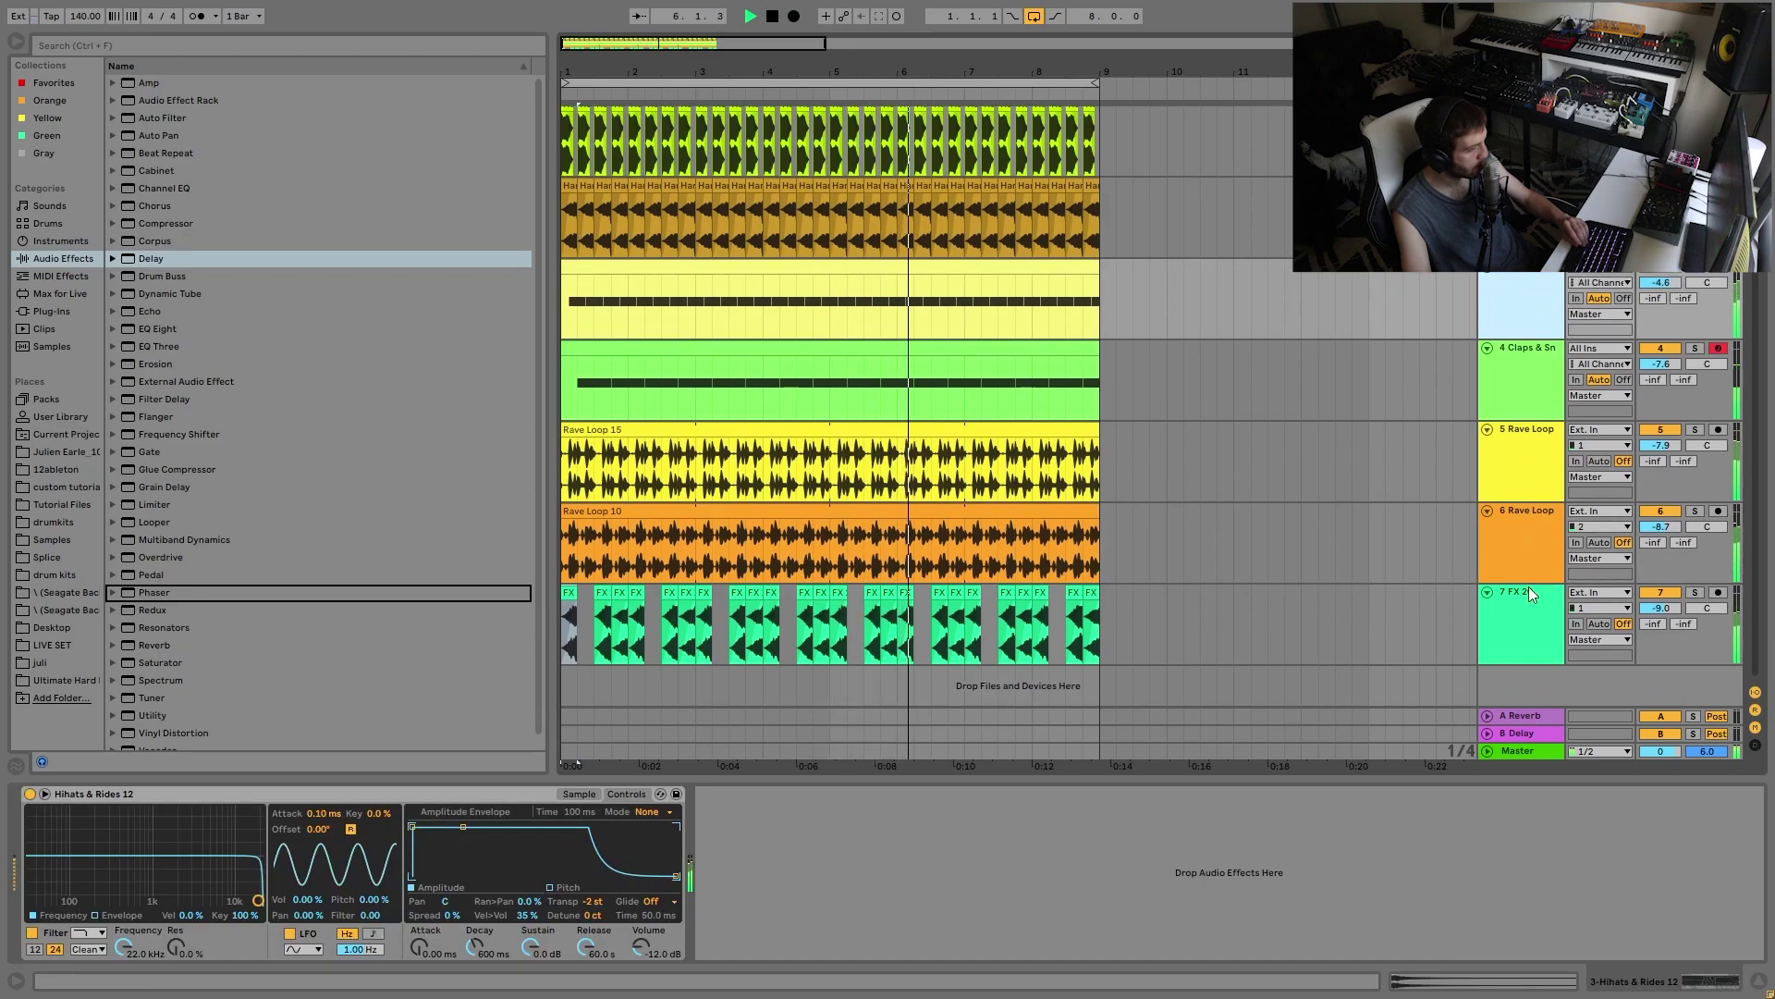
pyautogui.click(1534, 613)
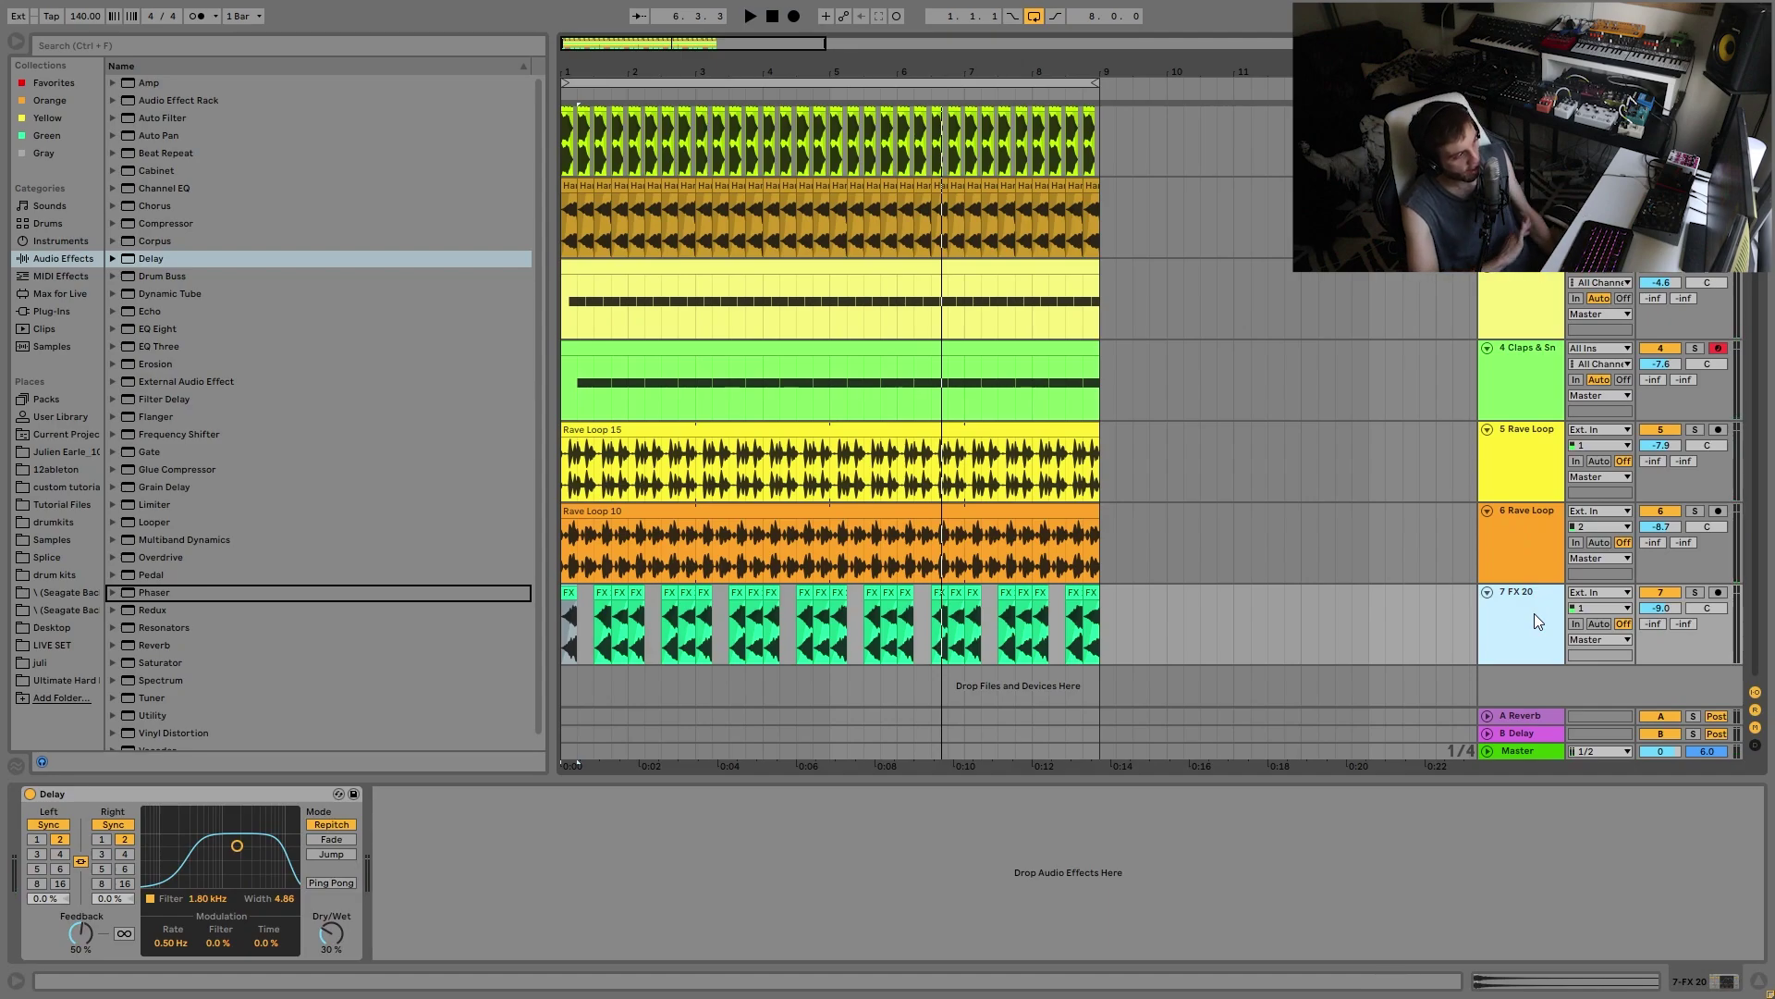
# Step: Play back the groove from the start and insert a new MIDI track below the FX track
pyautogui.press('space')
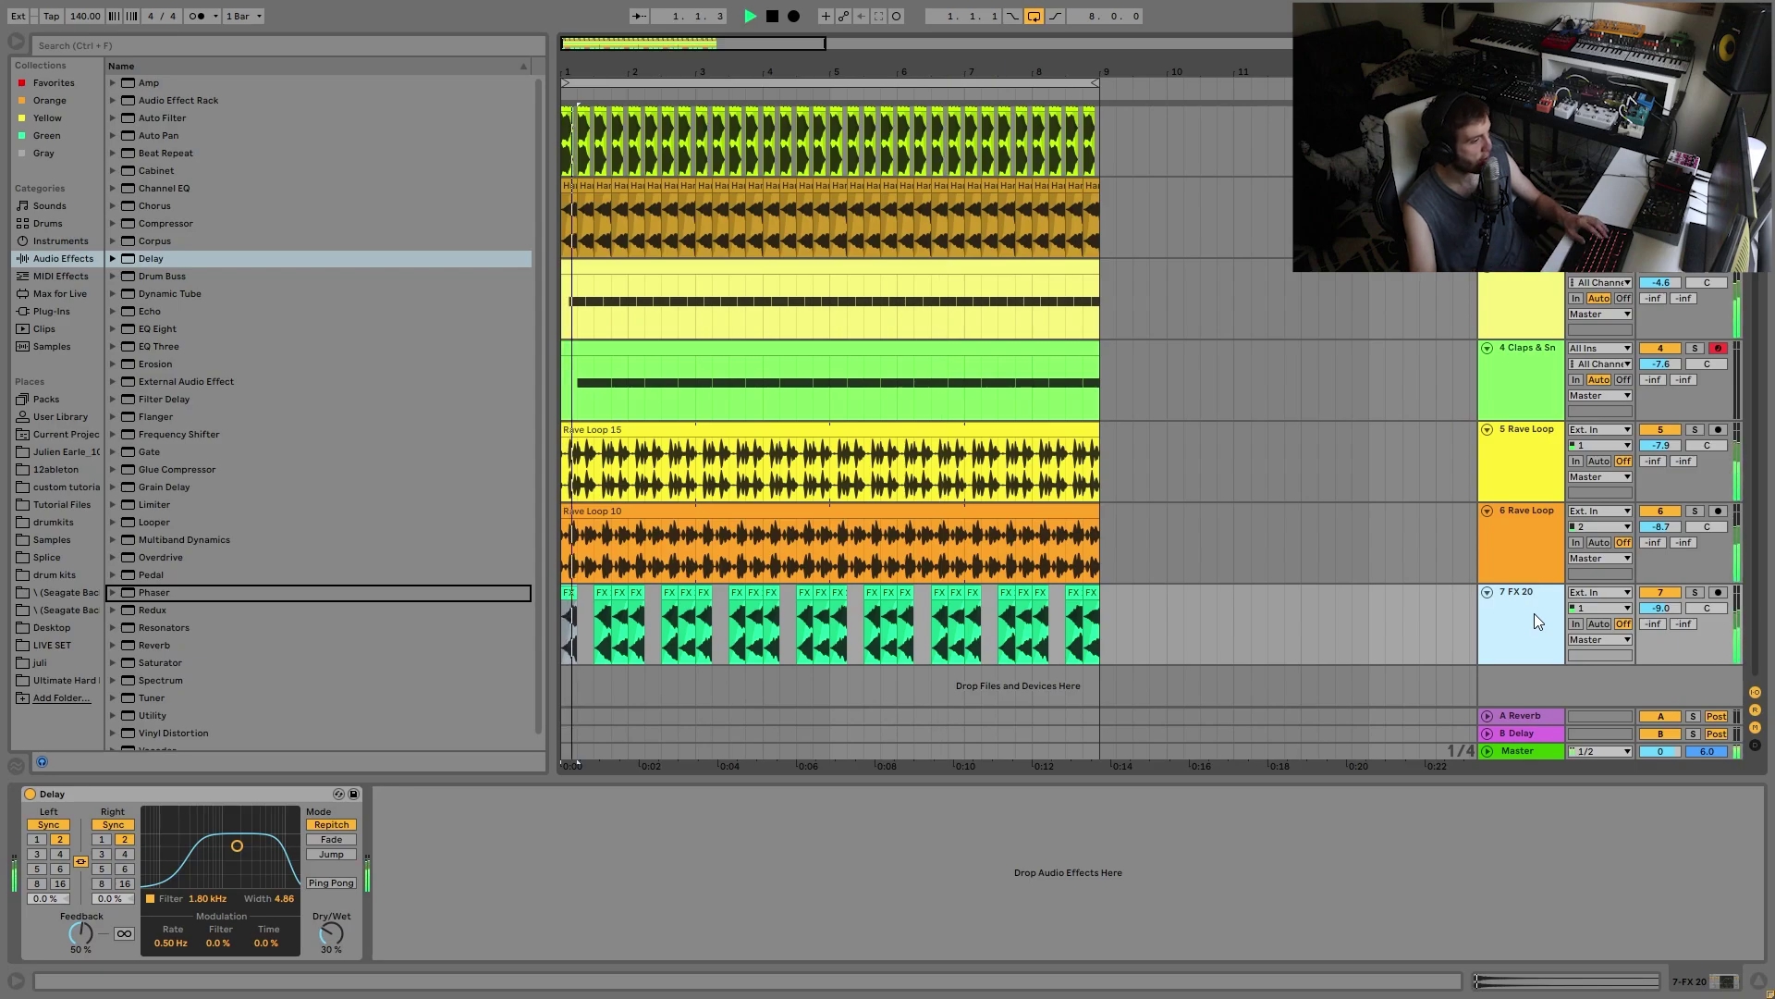
pyautogui.press('space')
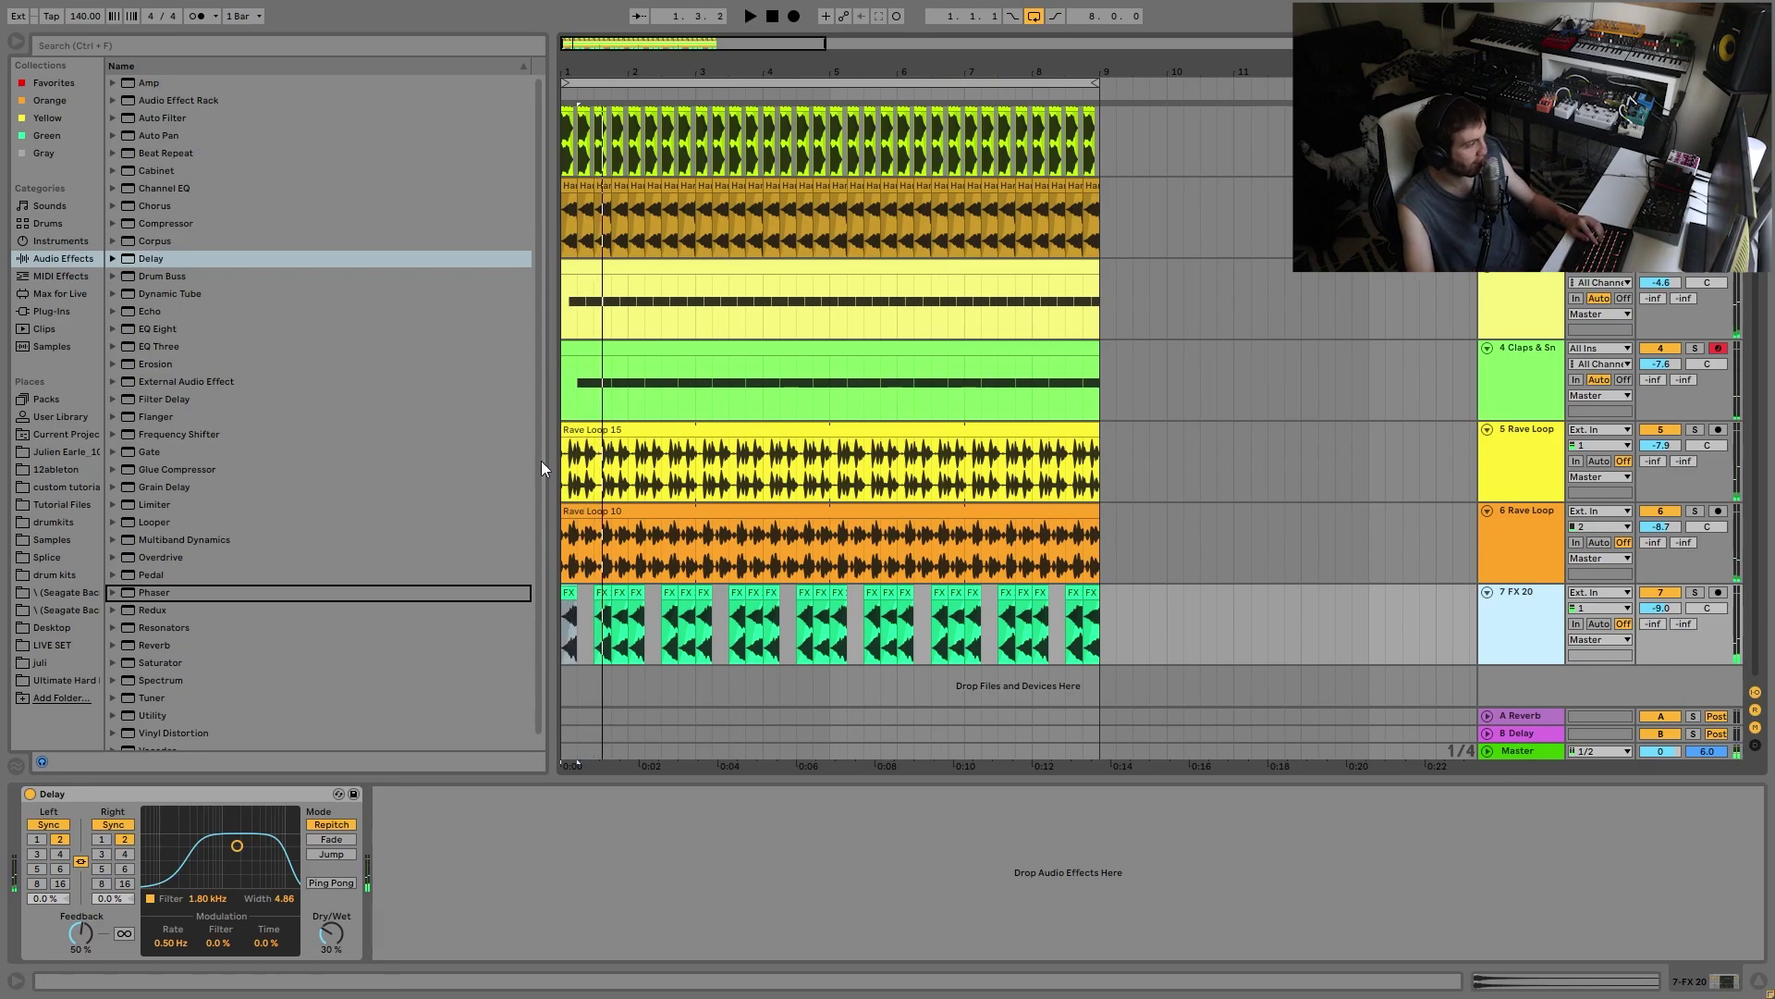
pyautogui.press('space')
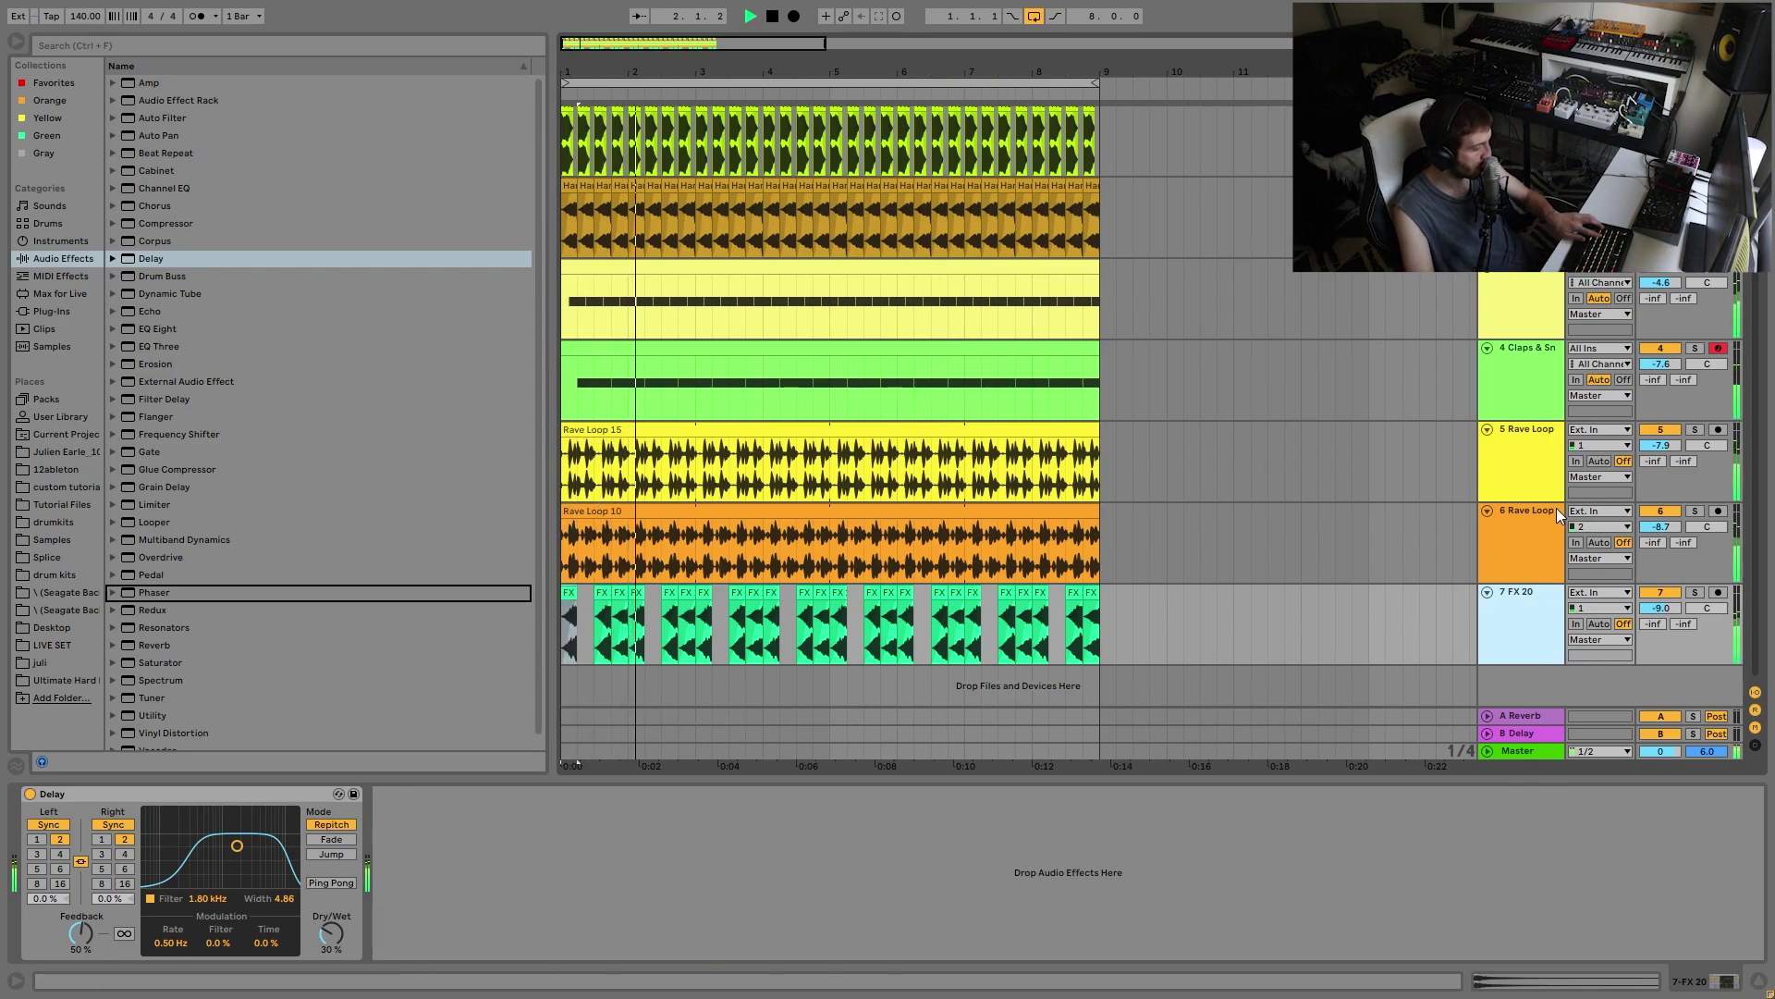
pyautogui.hotkey('ctrl', 'shift', 't')
pyautogui.scroll(-1, 1487, 516)
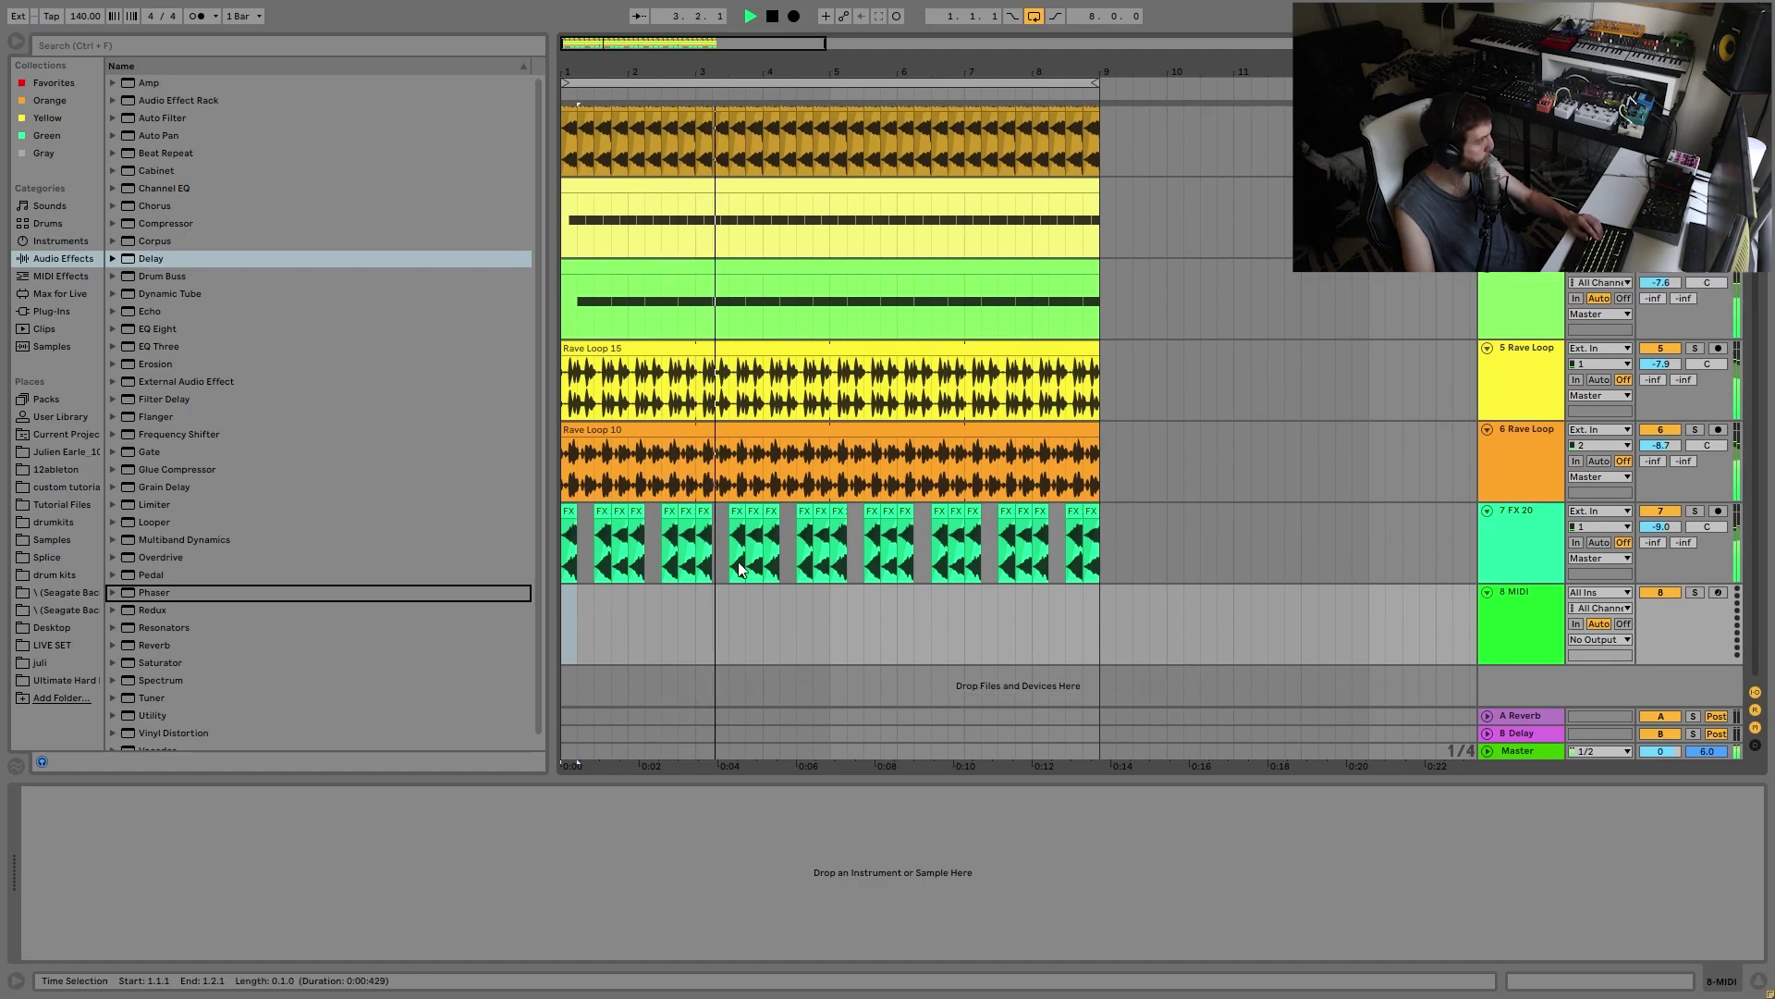
# Step: Stop playback, load the Wavetable instrument onto the new MIDI track and select its eight-bar span
pyautogui.press('space')
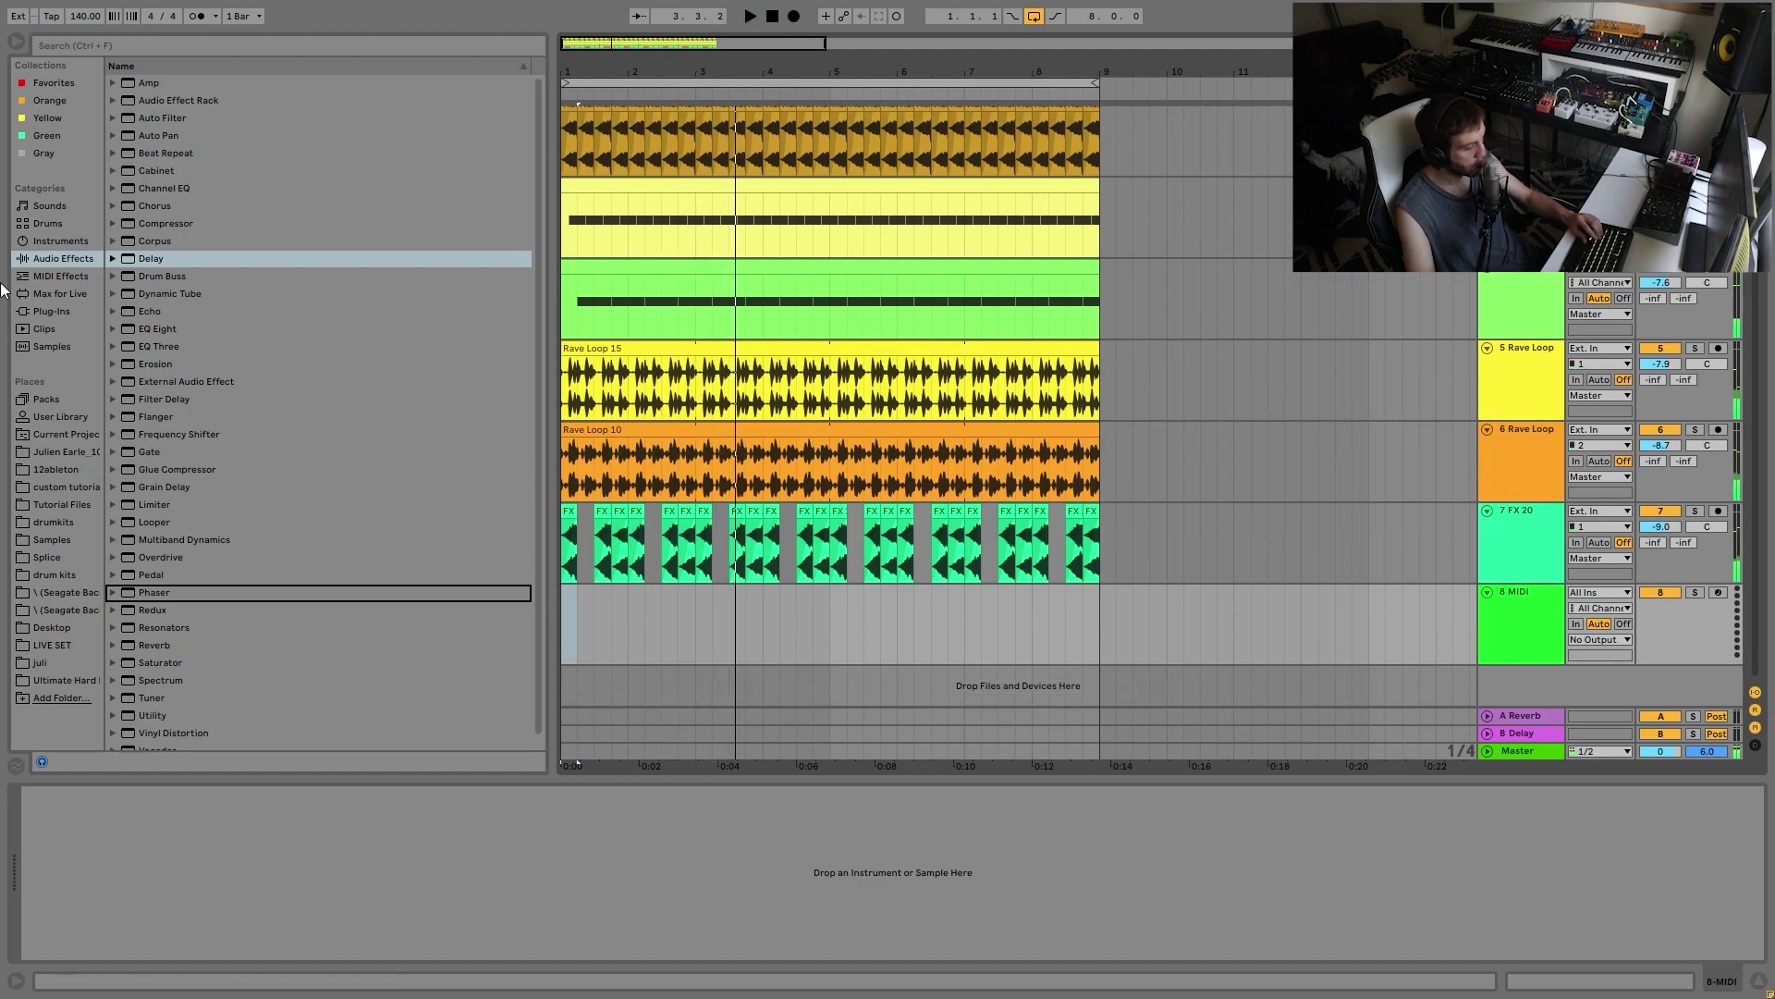
pyautogui.click(80, 234)
pyautogui.doubleClick(168, 279)
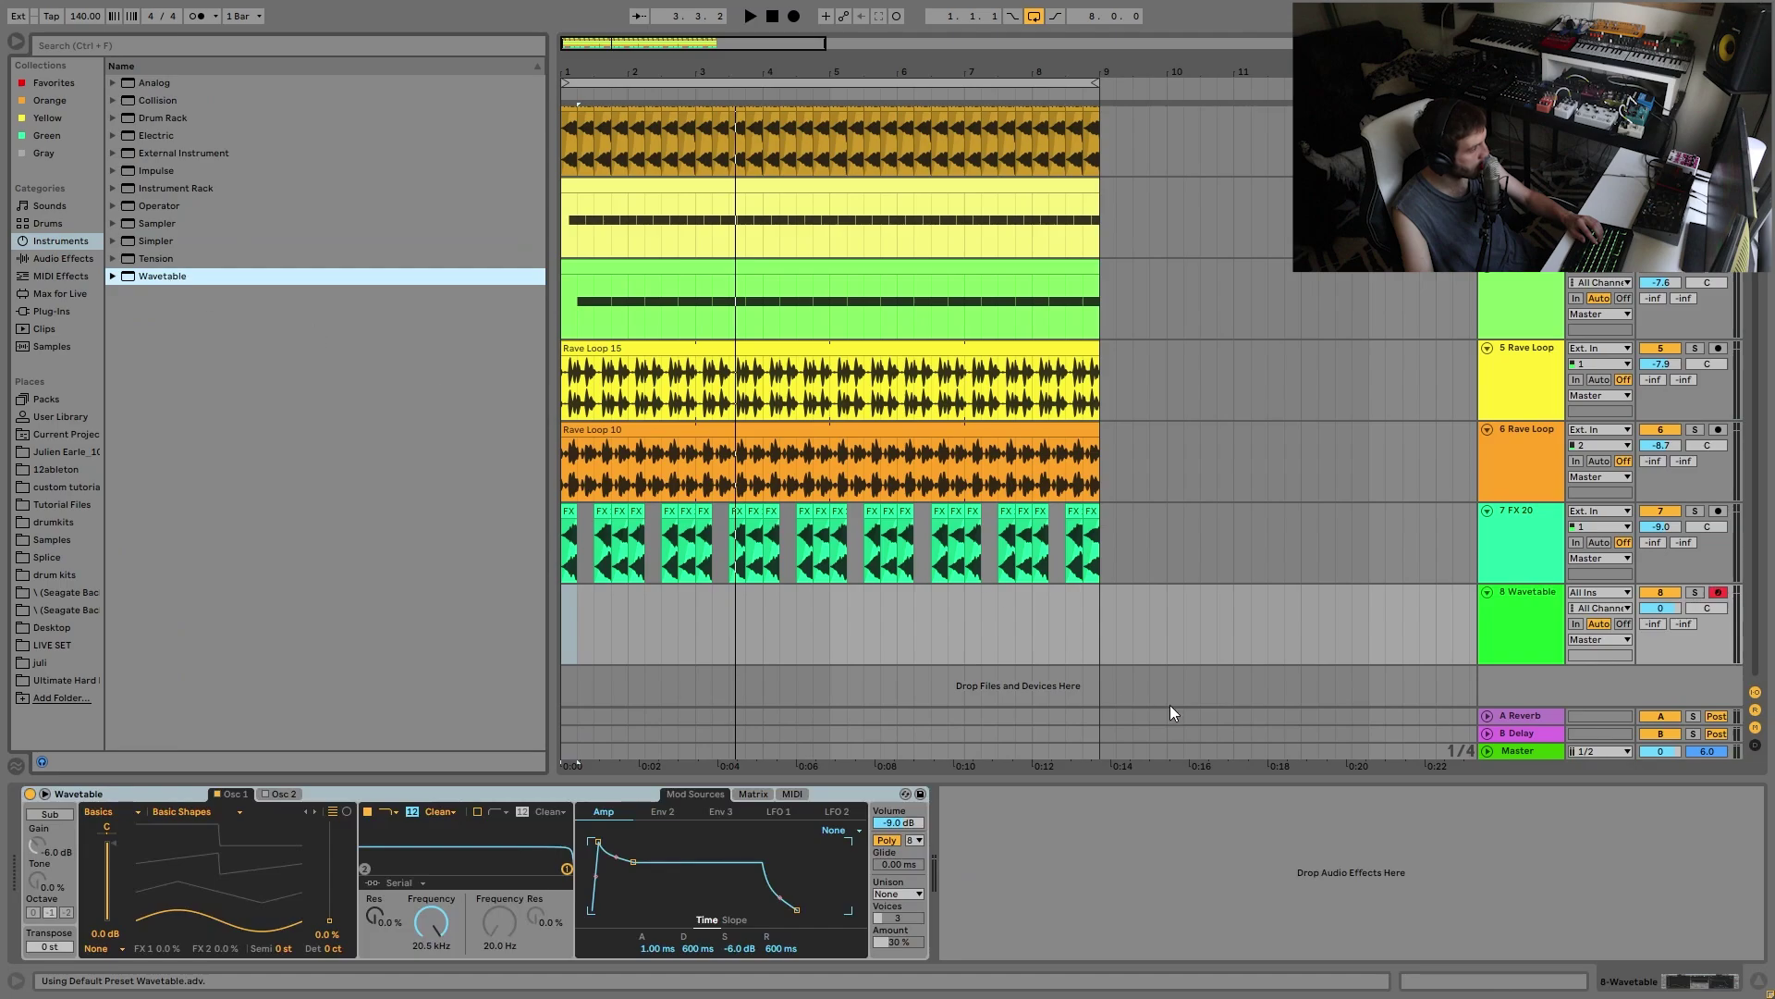
pyautogui.moveTo(1097, 618); pyautogui.dragTo(535, 602)
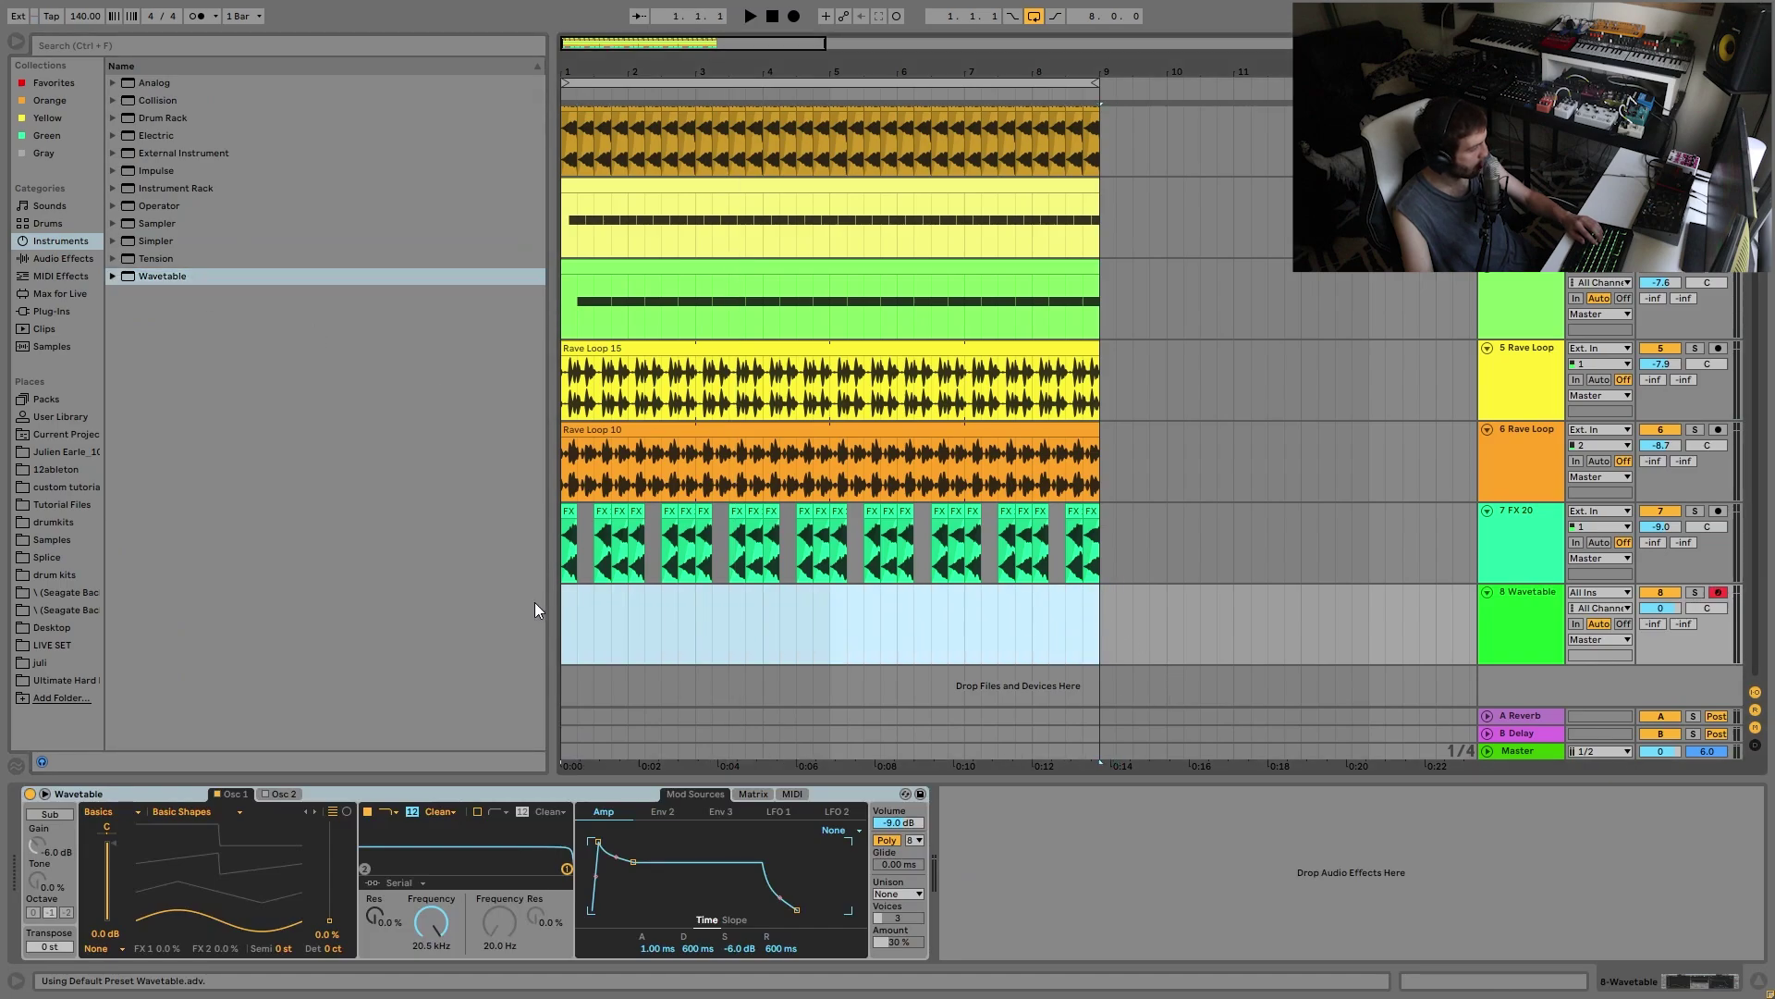
# Step: Shape the Wavetable sound: oscillator position 70%, amp attack 0 ms, decay 3.16 s, sustain -inf, and Noise unison with 8 voices at 52%
pyautogui.moveTo(146, 906); pyautogui.dragTo(146, 874)
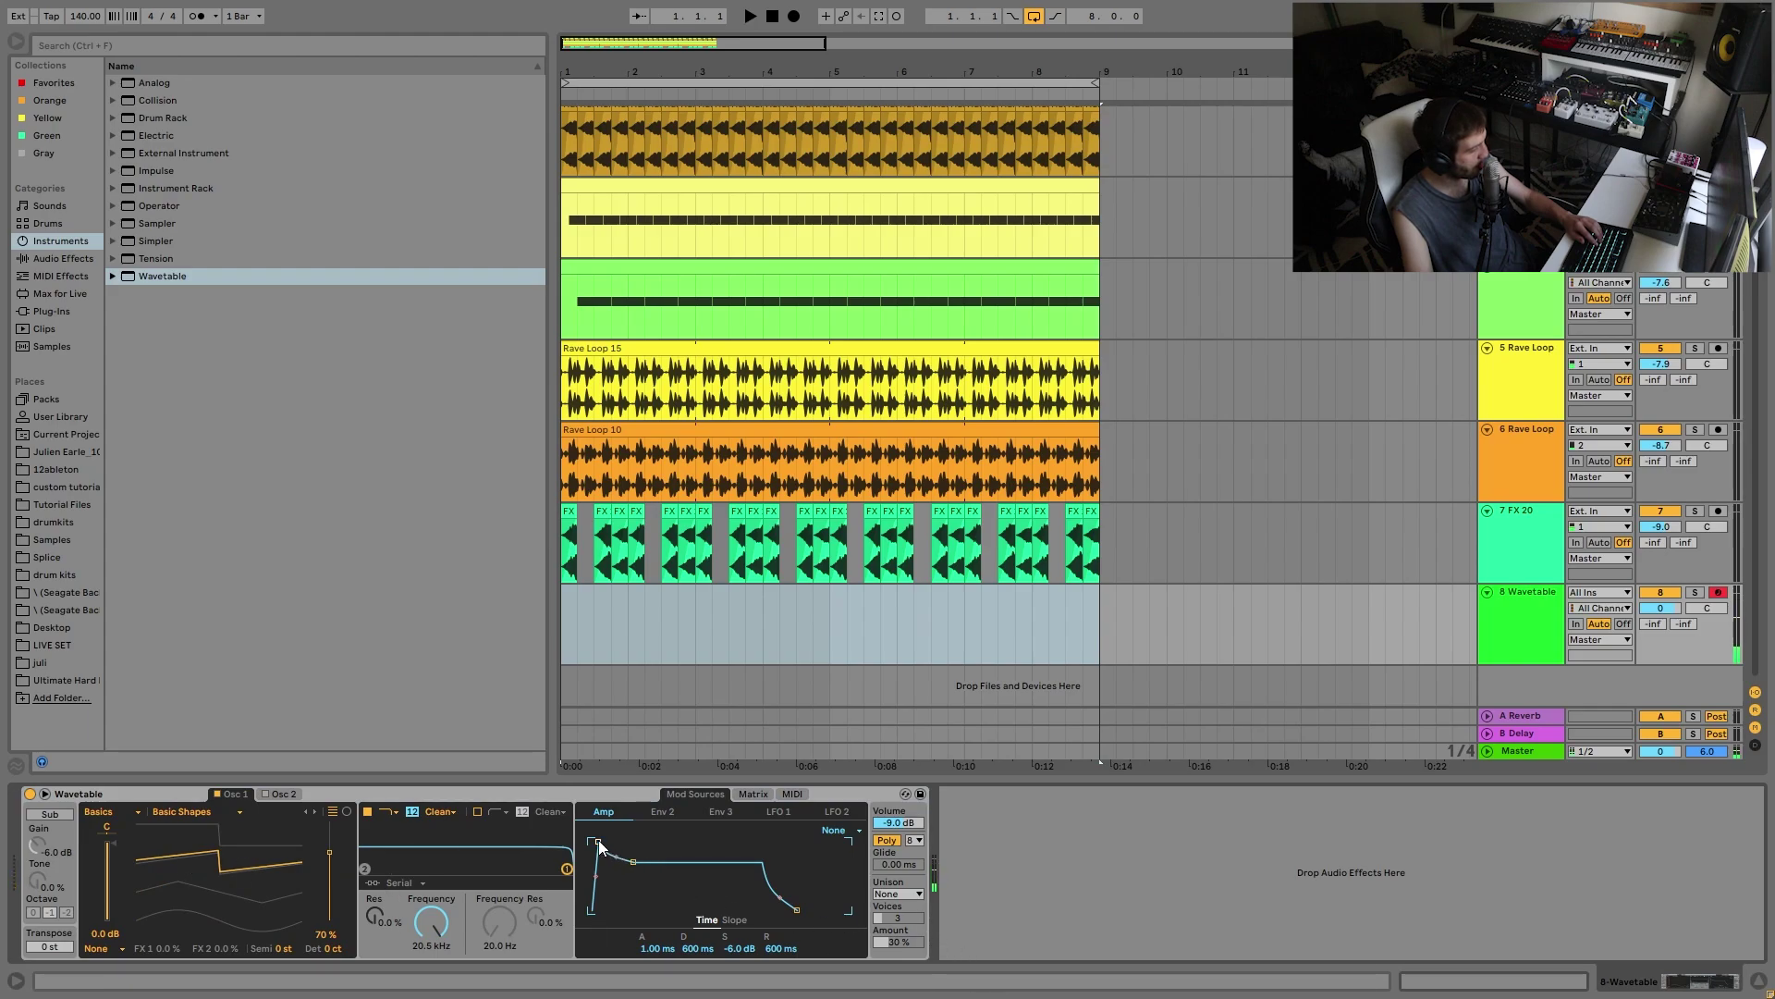
pyautogui.moveTo(636, 869); pyautogui.dragTo(645, 911)
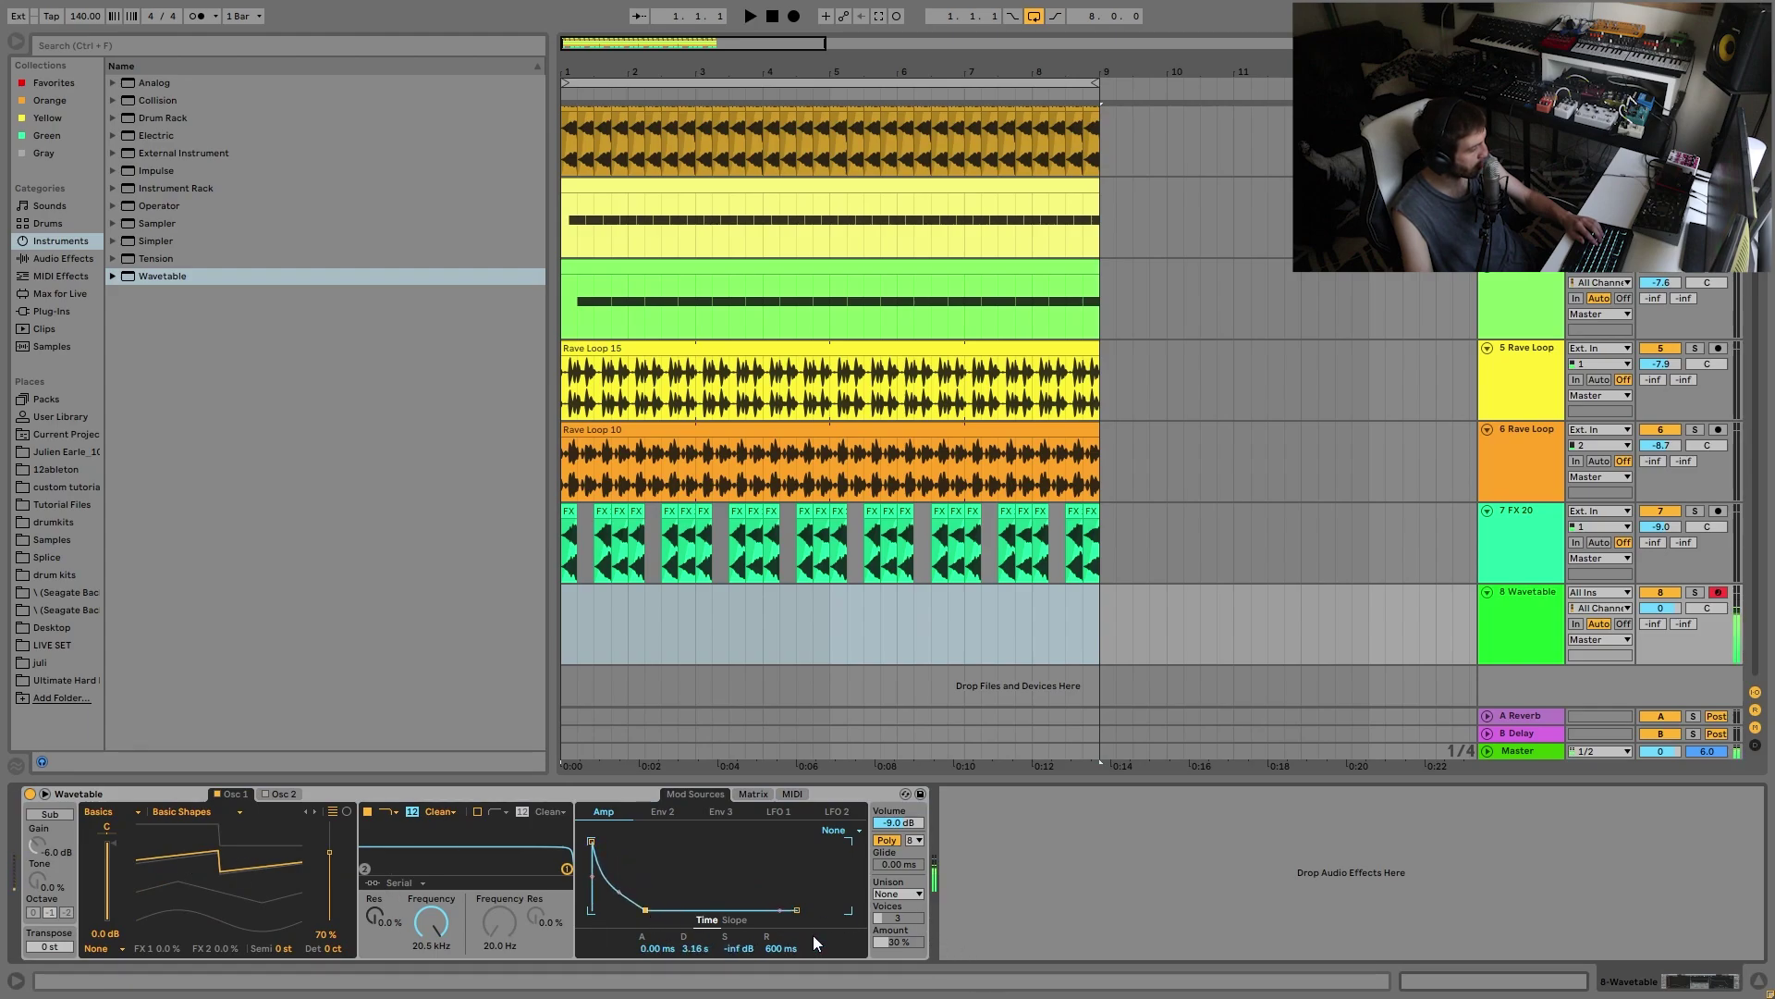
pyautogui.click(909, 891)
pyautogui.click(915, 933)
# Step: Add a Drum Buss after Wavetable with Crunch at 32% and lower the track volume to -3.1 dB
pyautogui.click(63, 258)
pyautogui.doubleClick(196, 275)
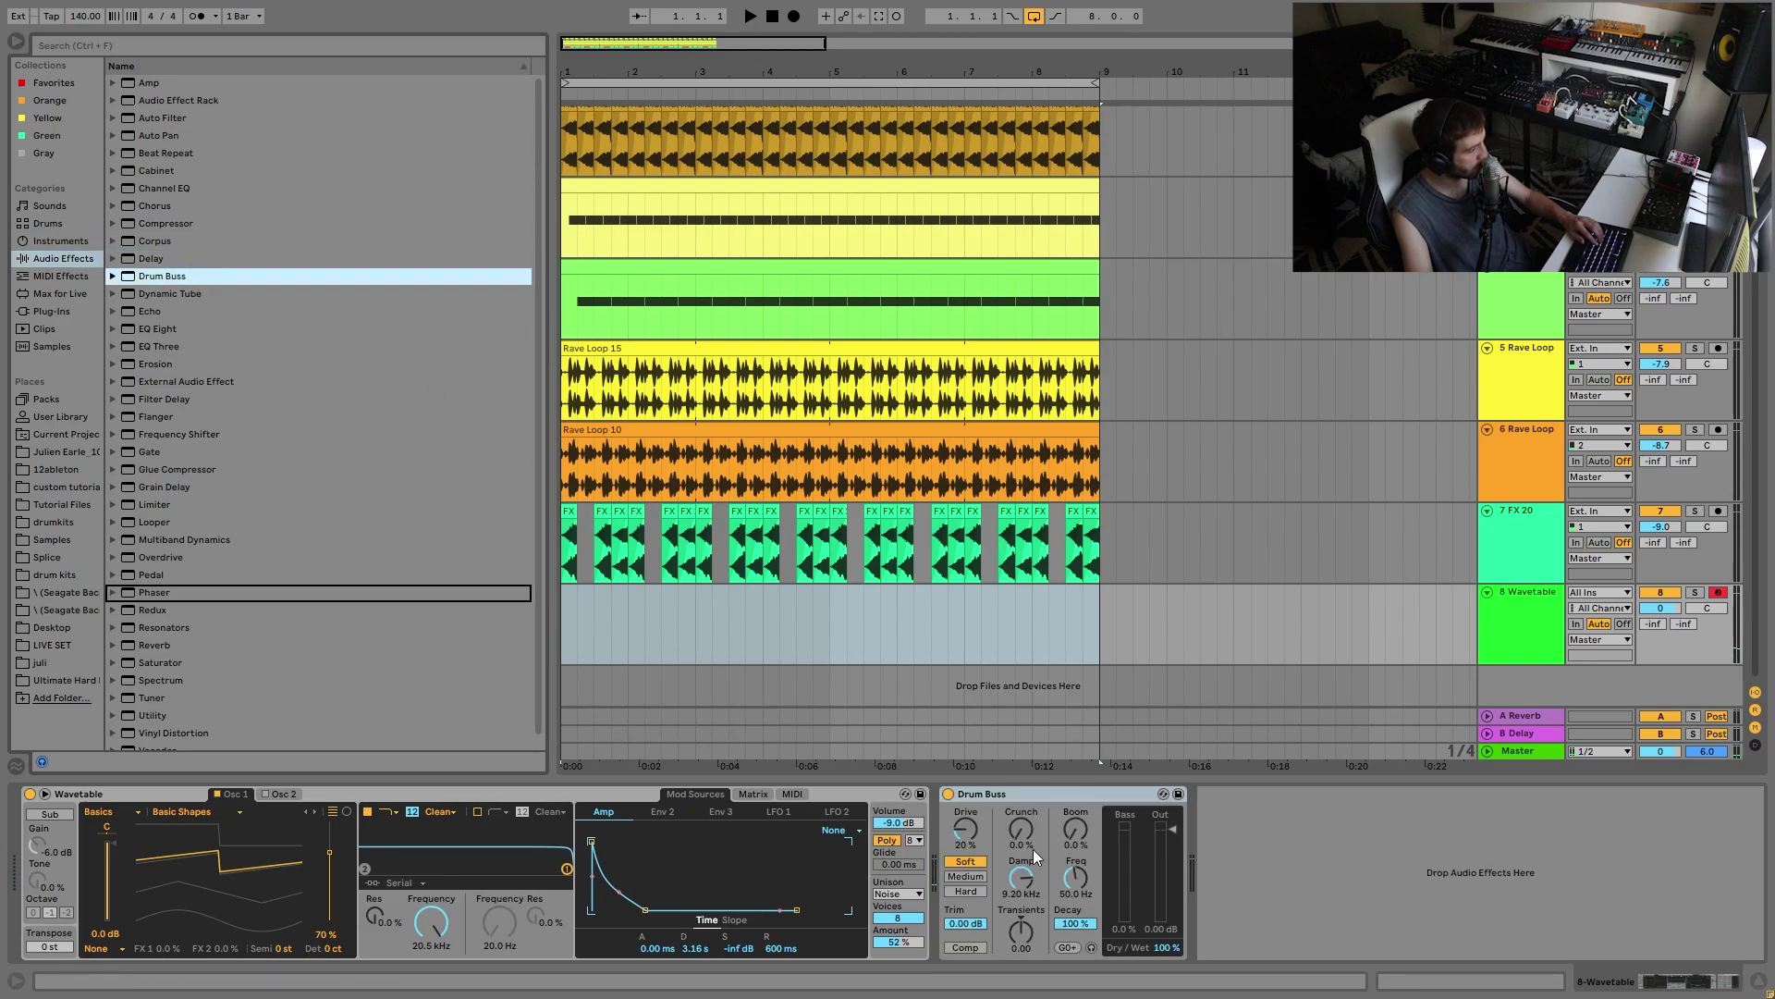
pyautogui.moveTo(1026, 849); pyautogui.dragTo(1024, 843)
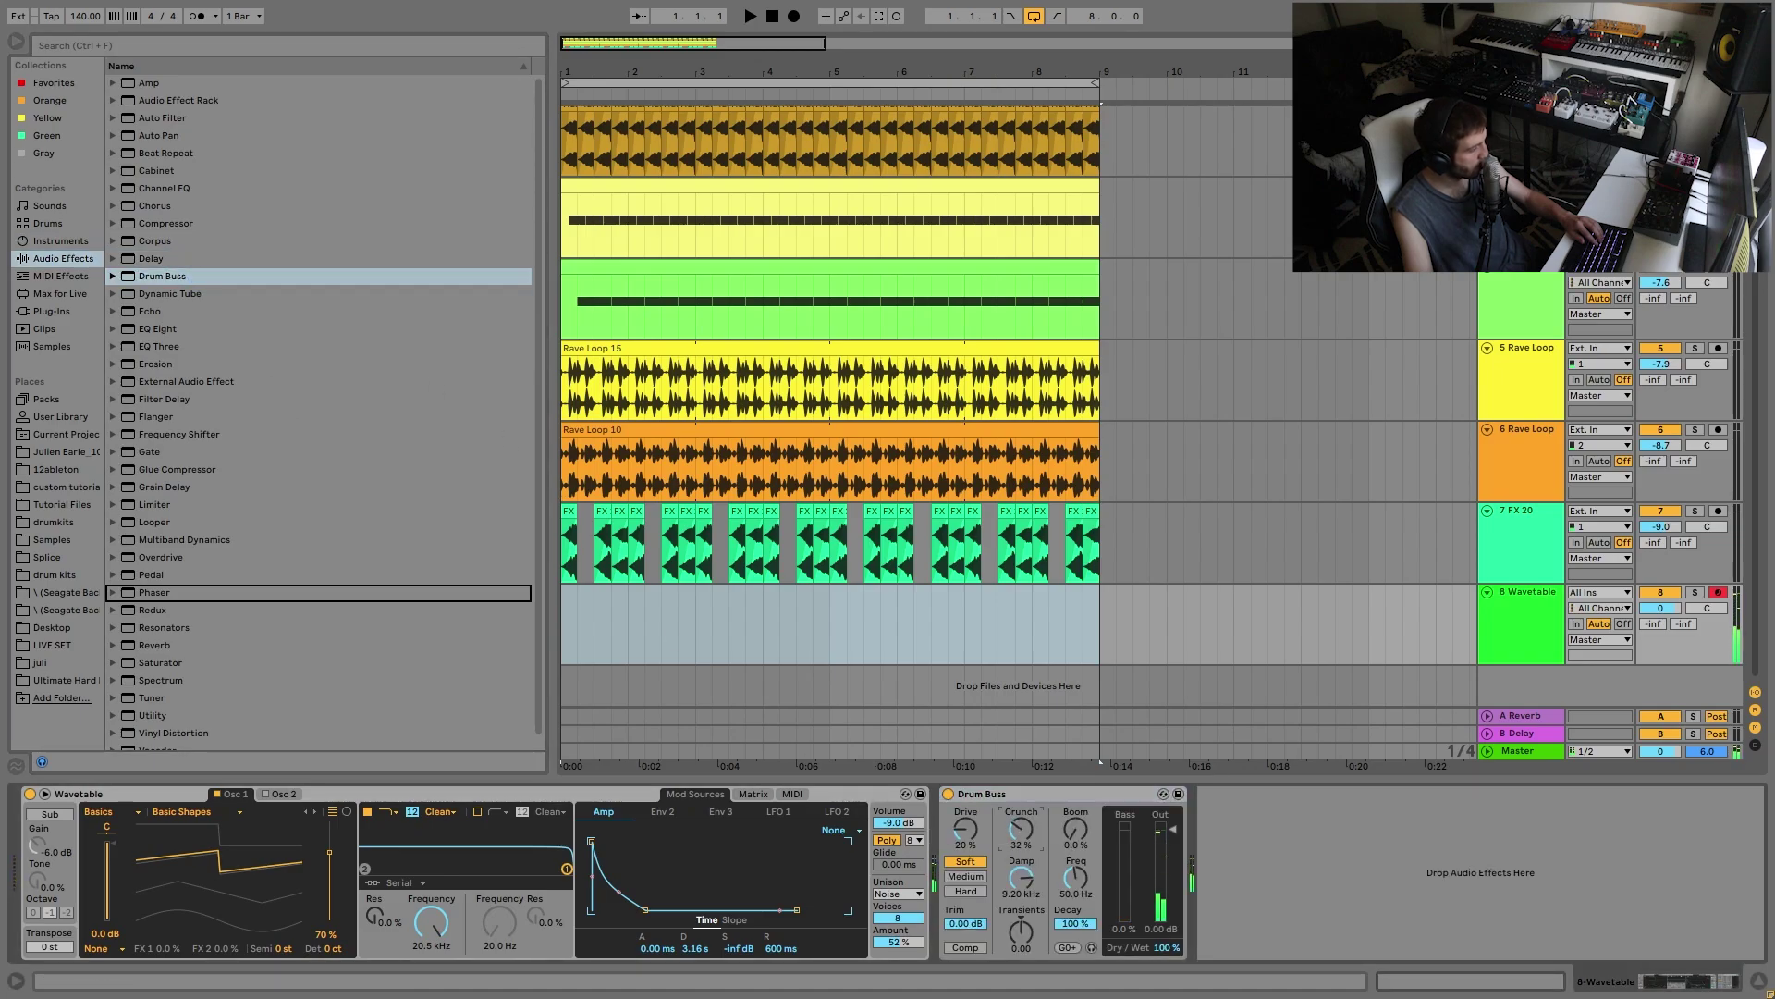
pyautogui.click(1100, 640)
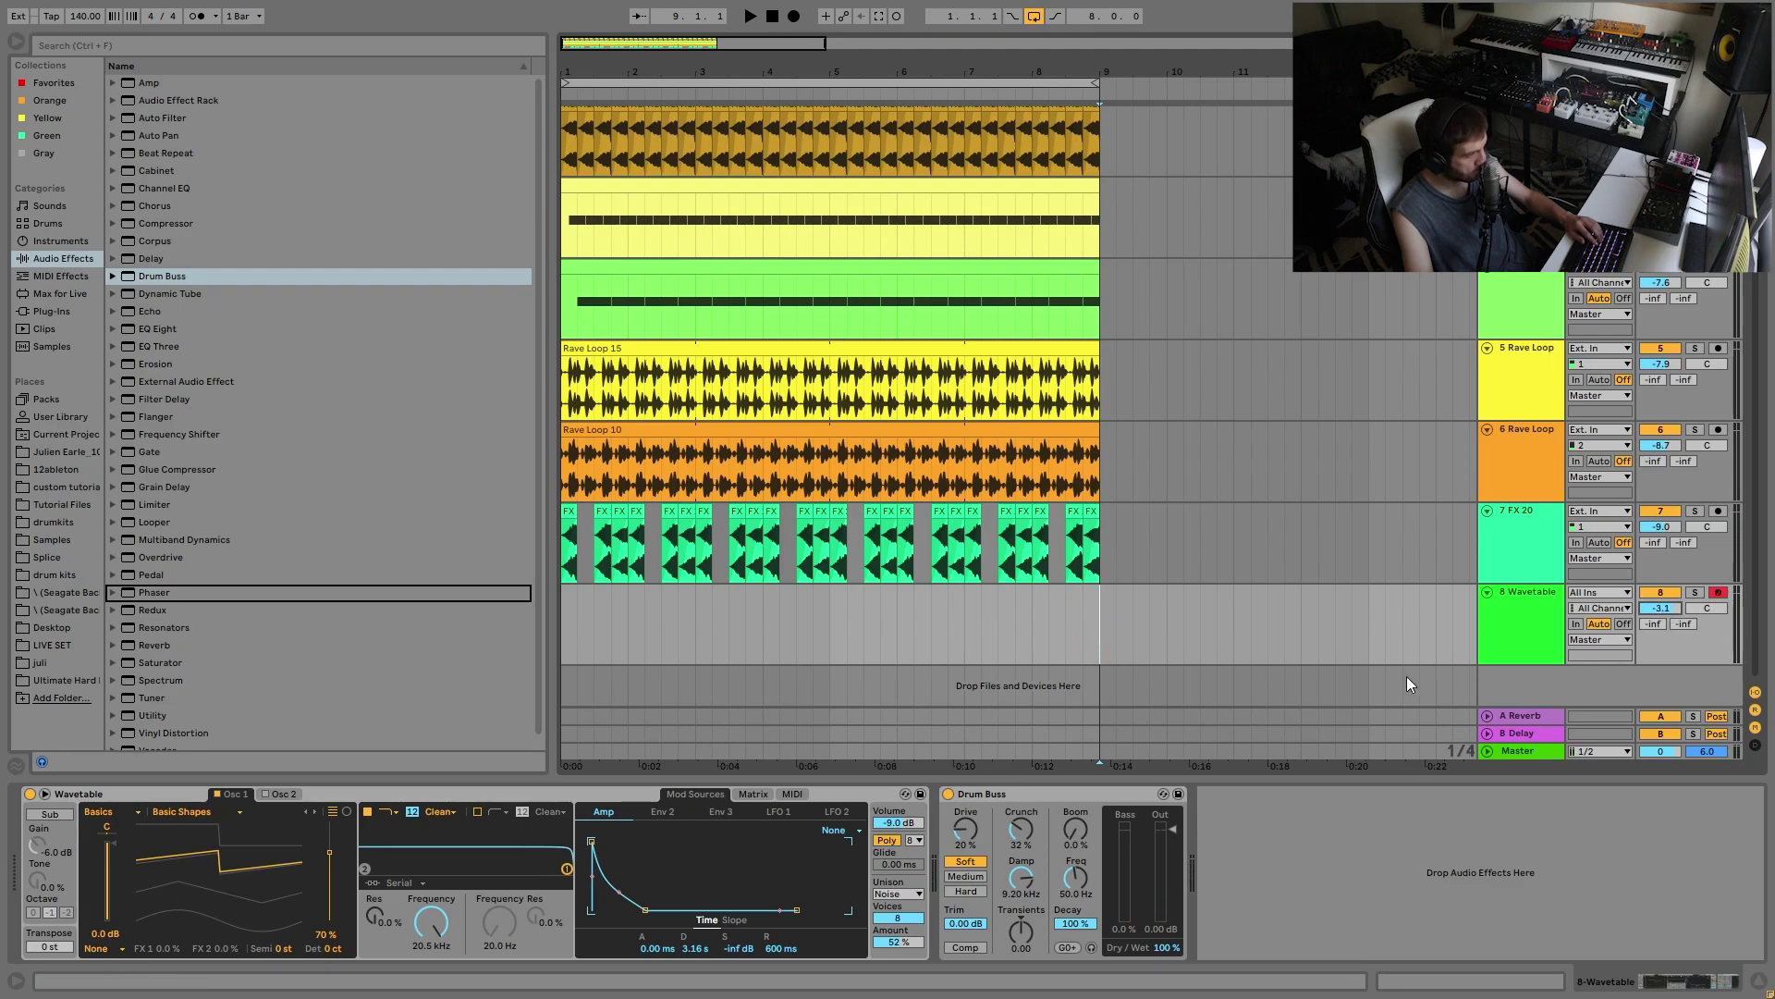
# Step: Create an eight-bar MIDI clip on the Wavetable track and add a sixteenth-note F2 at 1.1.3
pyautogui.moveTo(1106, 649); pyautogui.dragTo(392, 486)
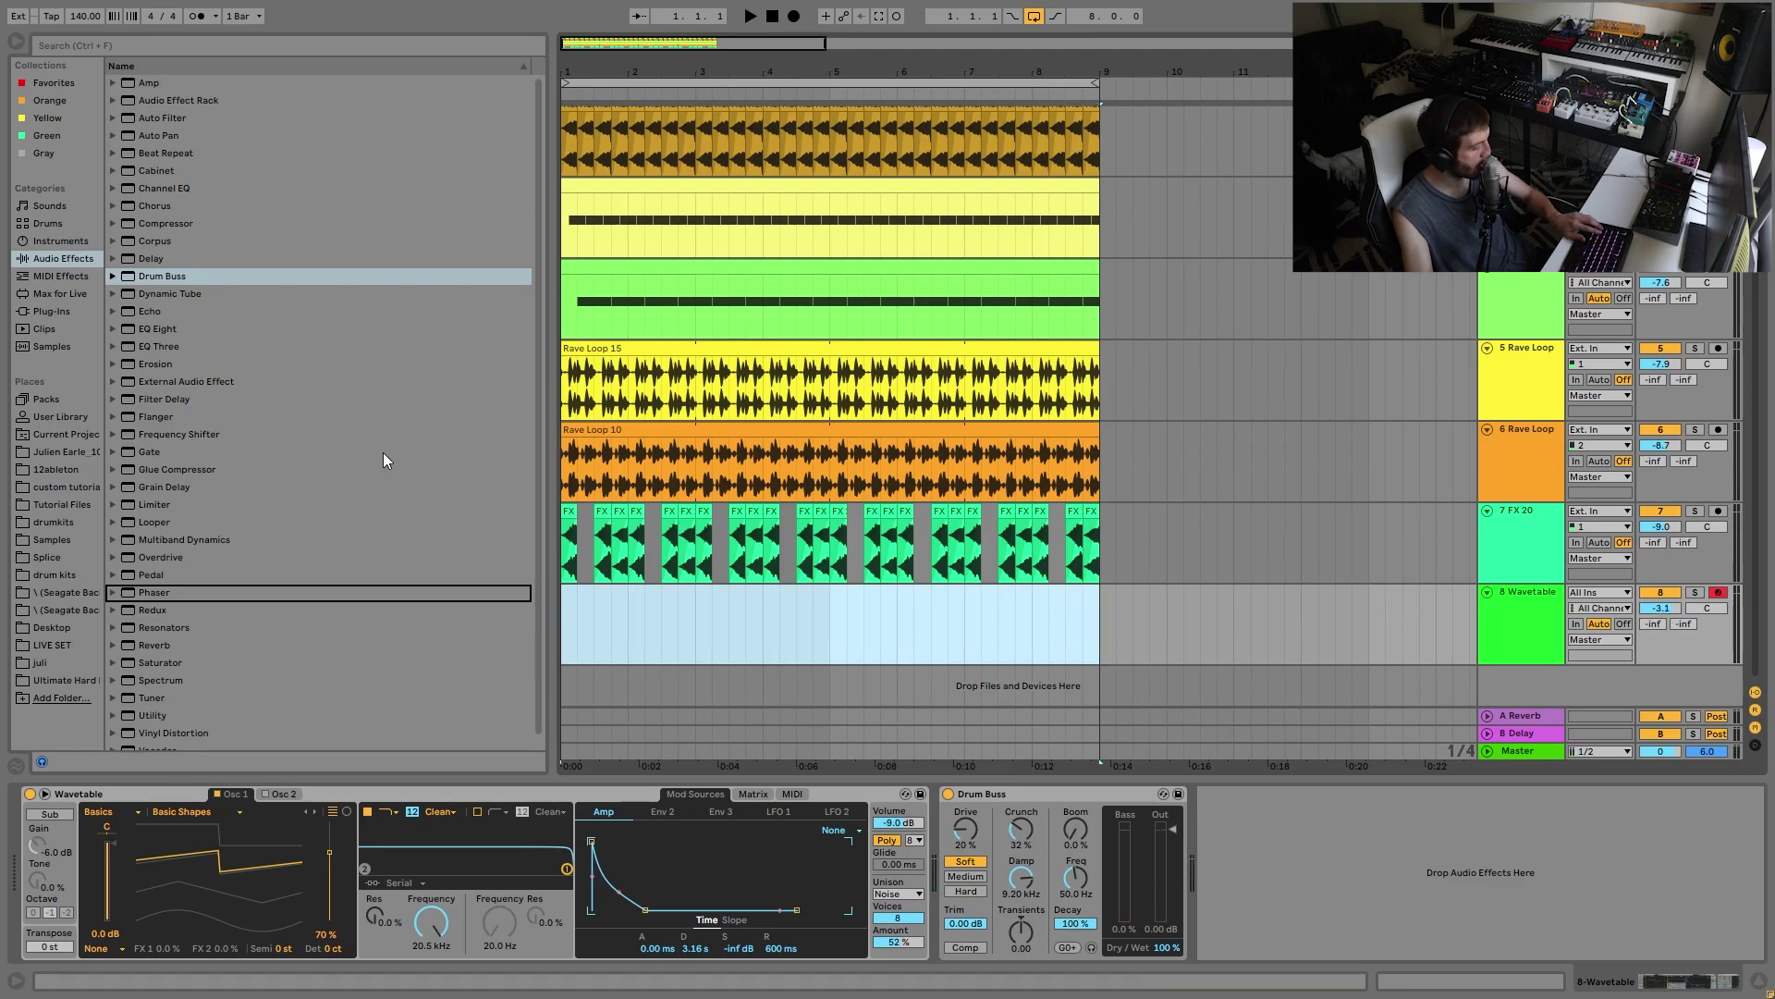
pyautogui.hotkey('ctrl', 'shift', 'm')
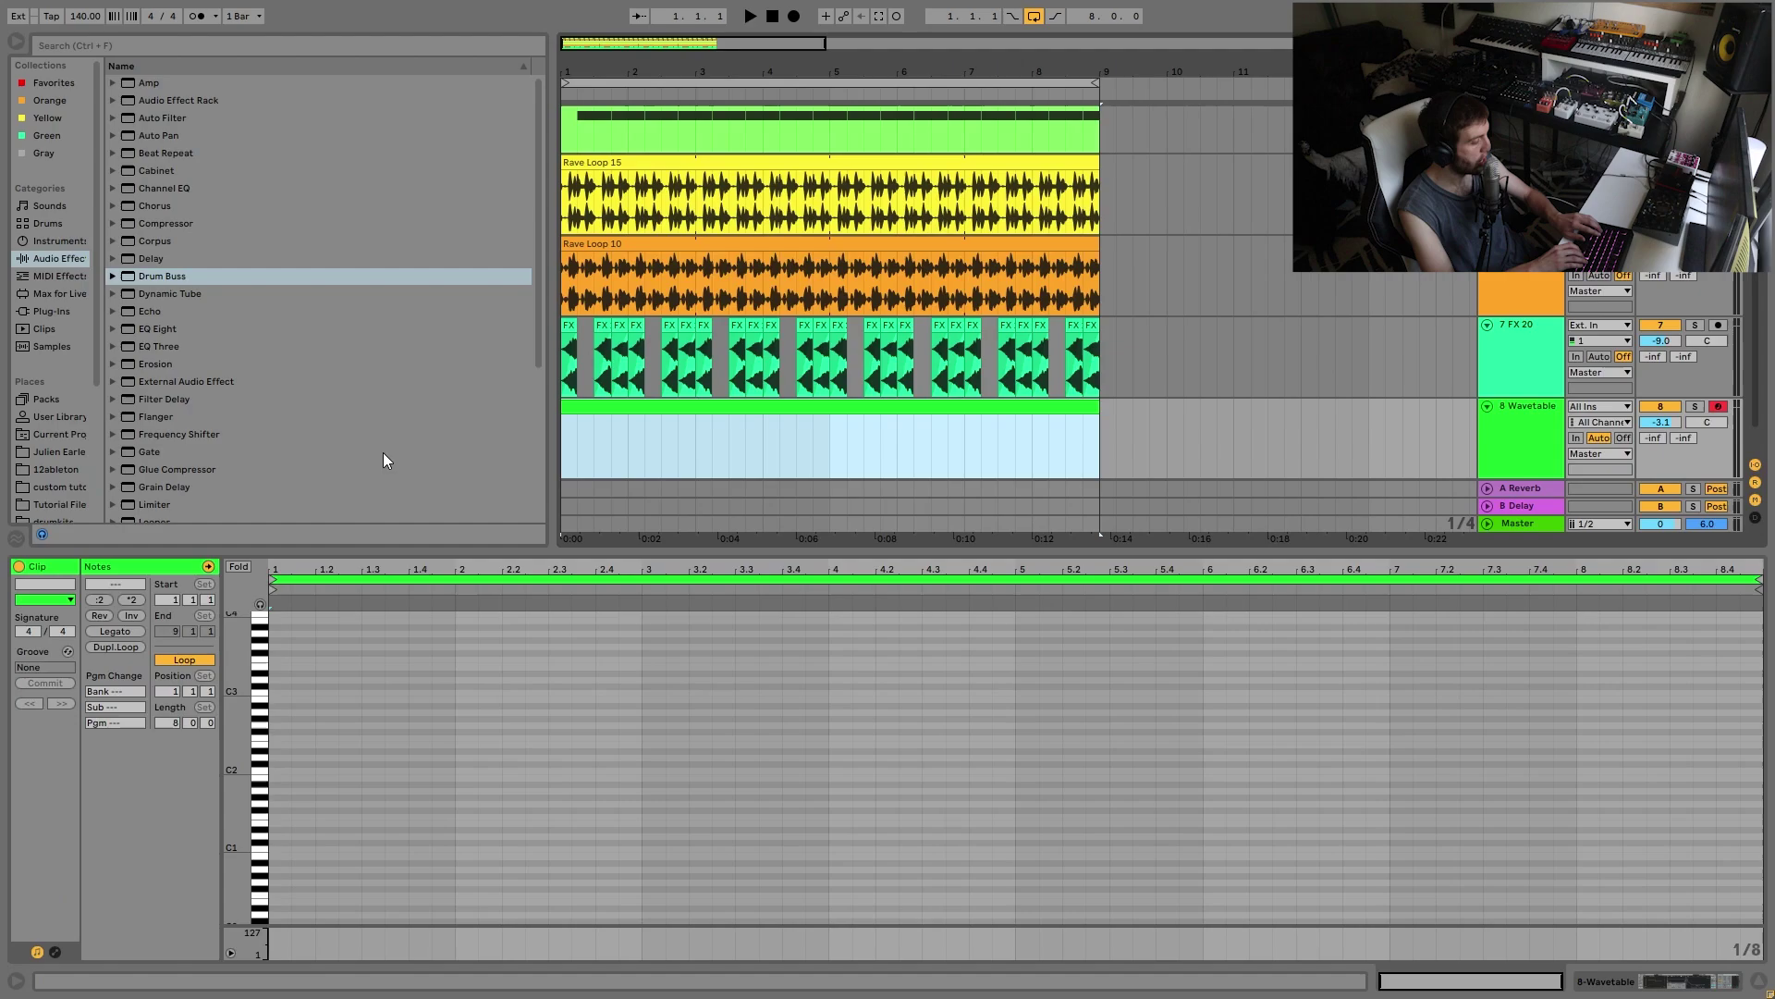
pyautogui.doubleClick(302, 741)
pyautogui.press('space')
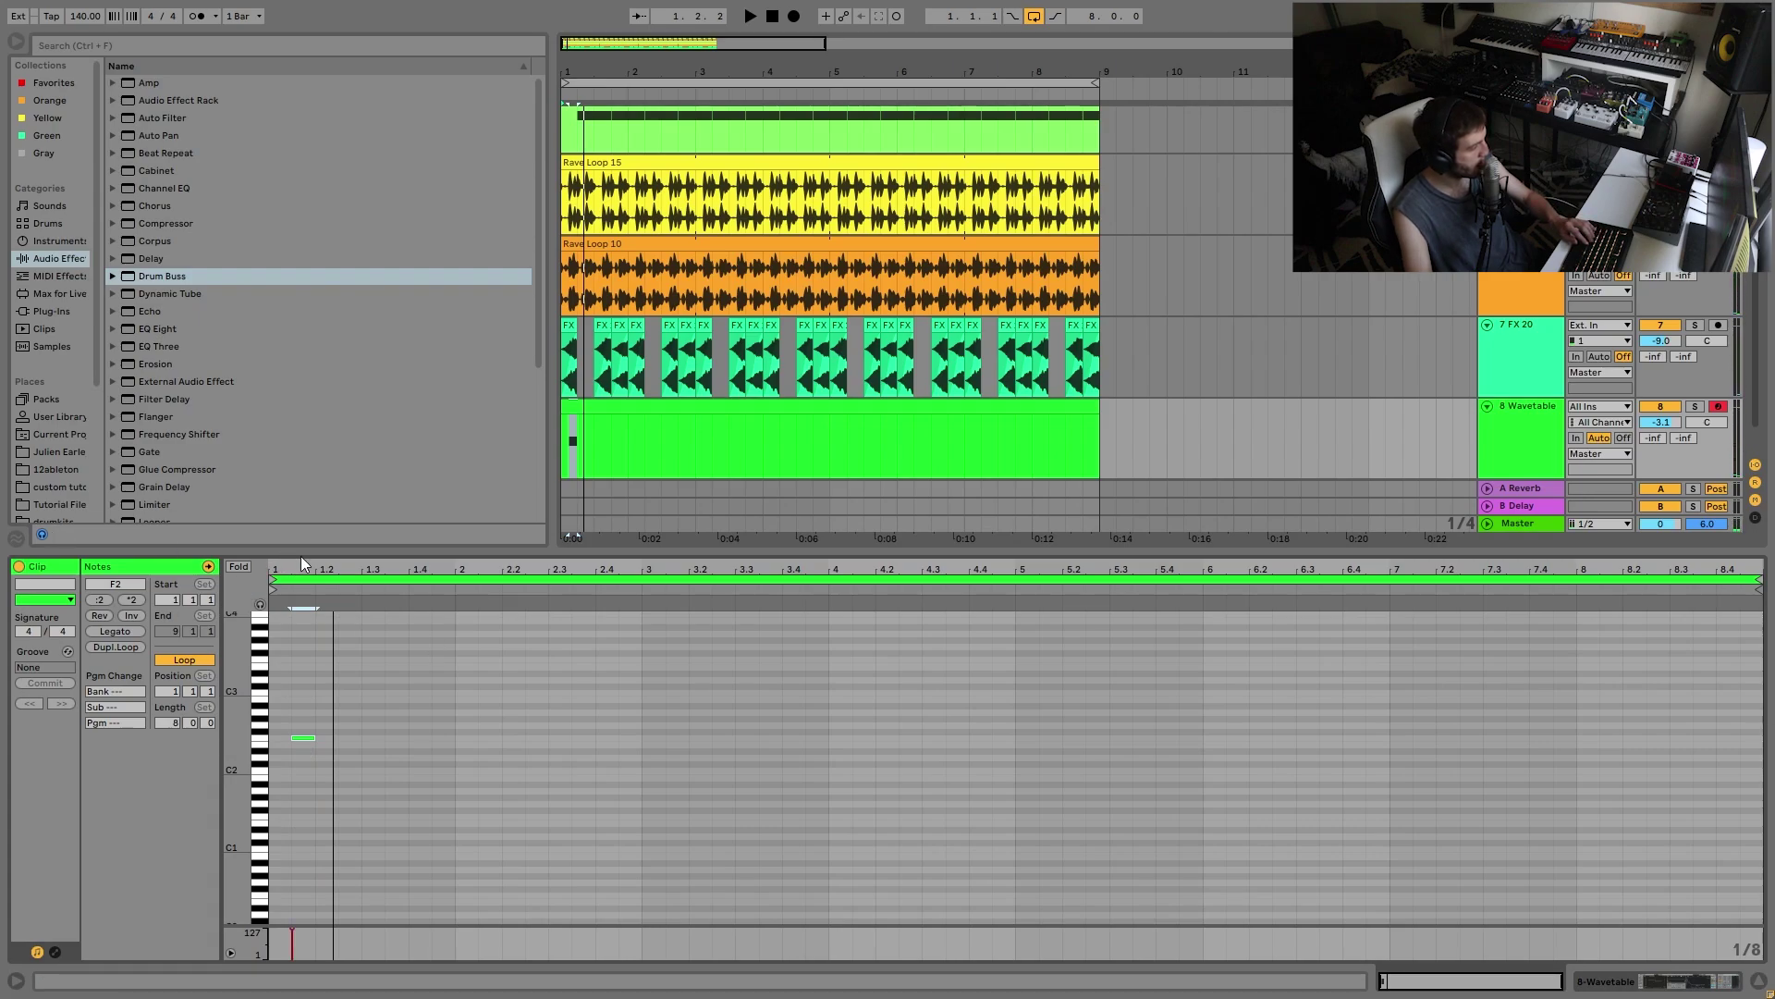
pyautogui.moveTo(302, 566); pyautogui.dragTo(302, 606)
pyautogui.hotkey('shift', 'Left')
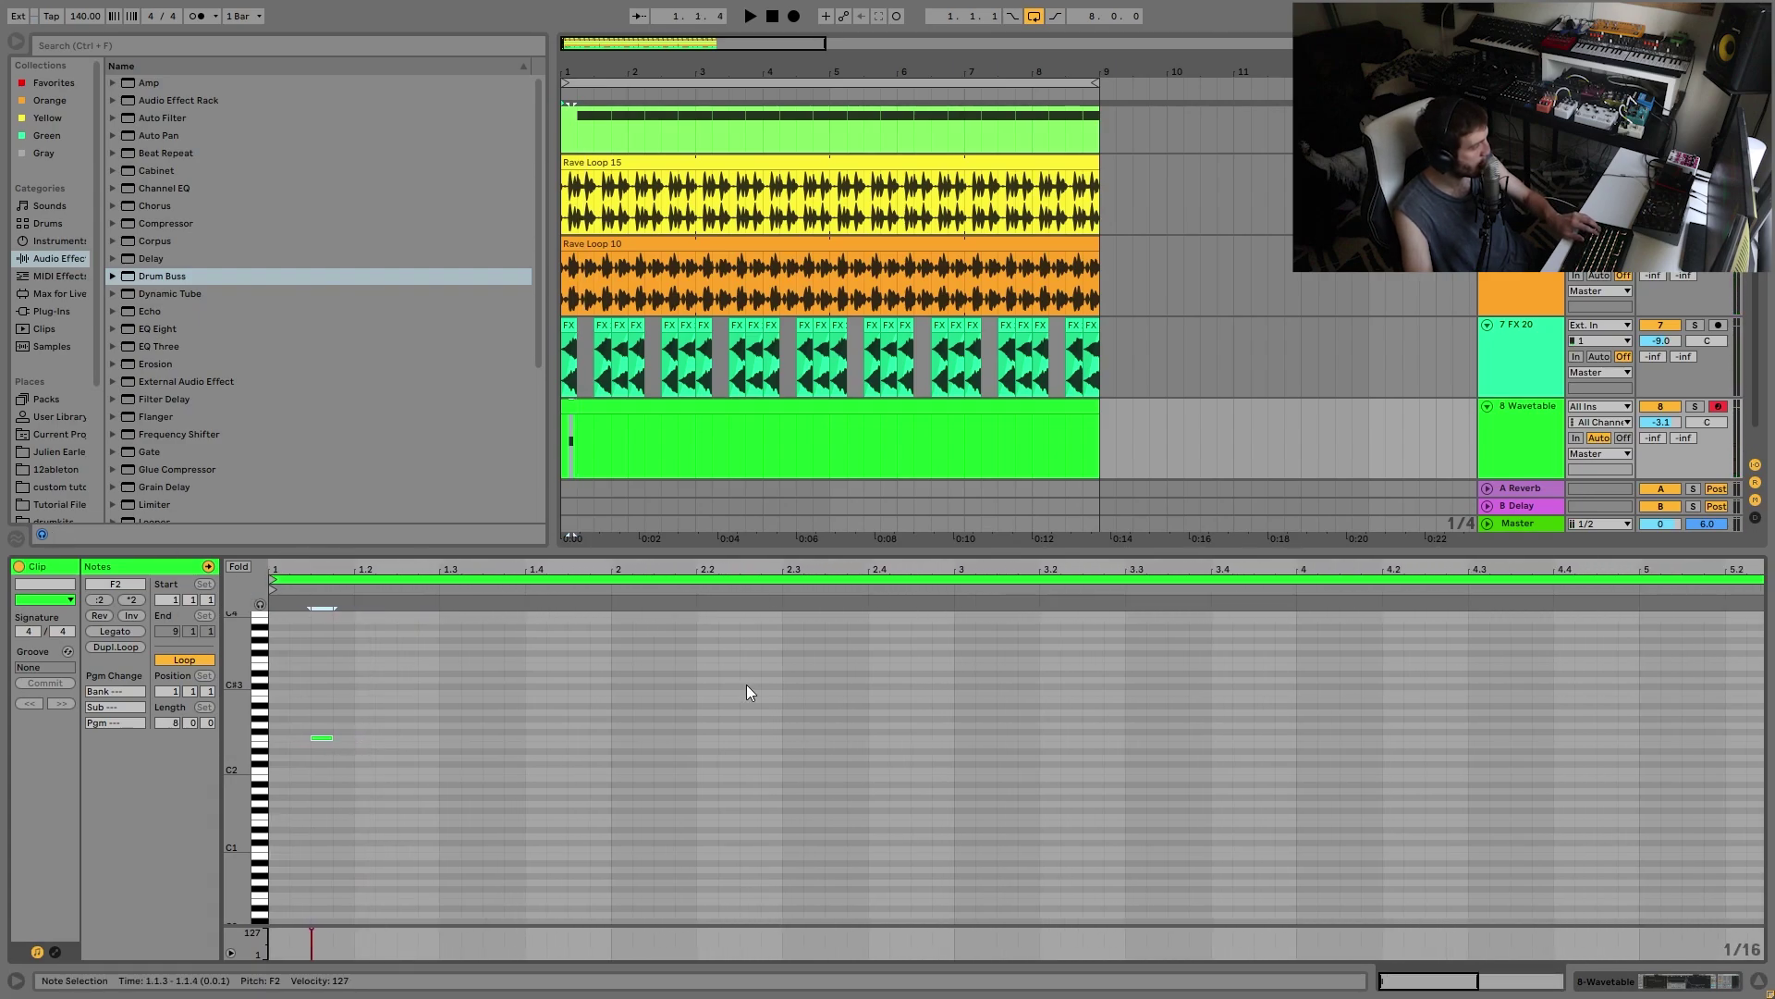
# Step: Duplicate the F2 note to 1.1.4, raise the copy an octave to F3 and play it back
pyautogui.press('space')
pyautogui.press('space')
pyautogui.hotkey('ctrl', 'd')
pyautogui.hotkey('shift', 'Up')
pyautogui.press('space')
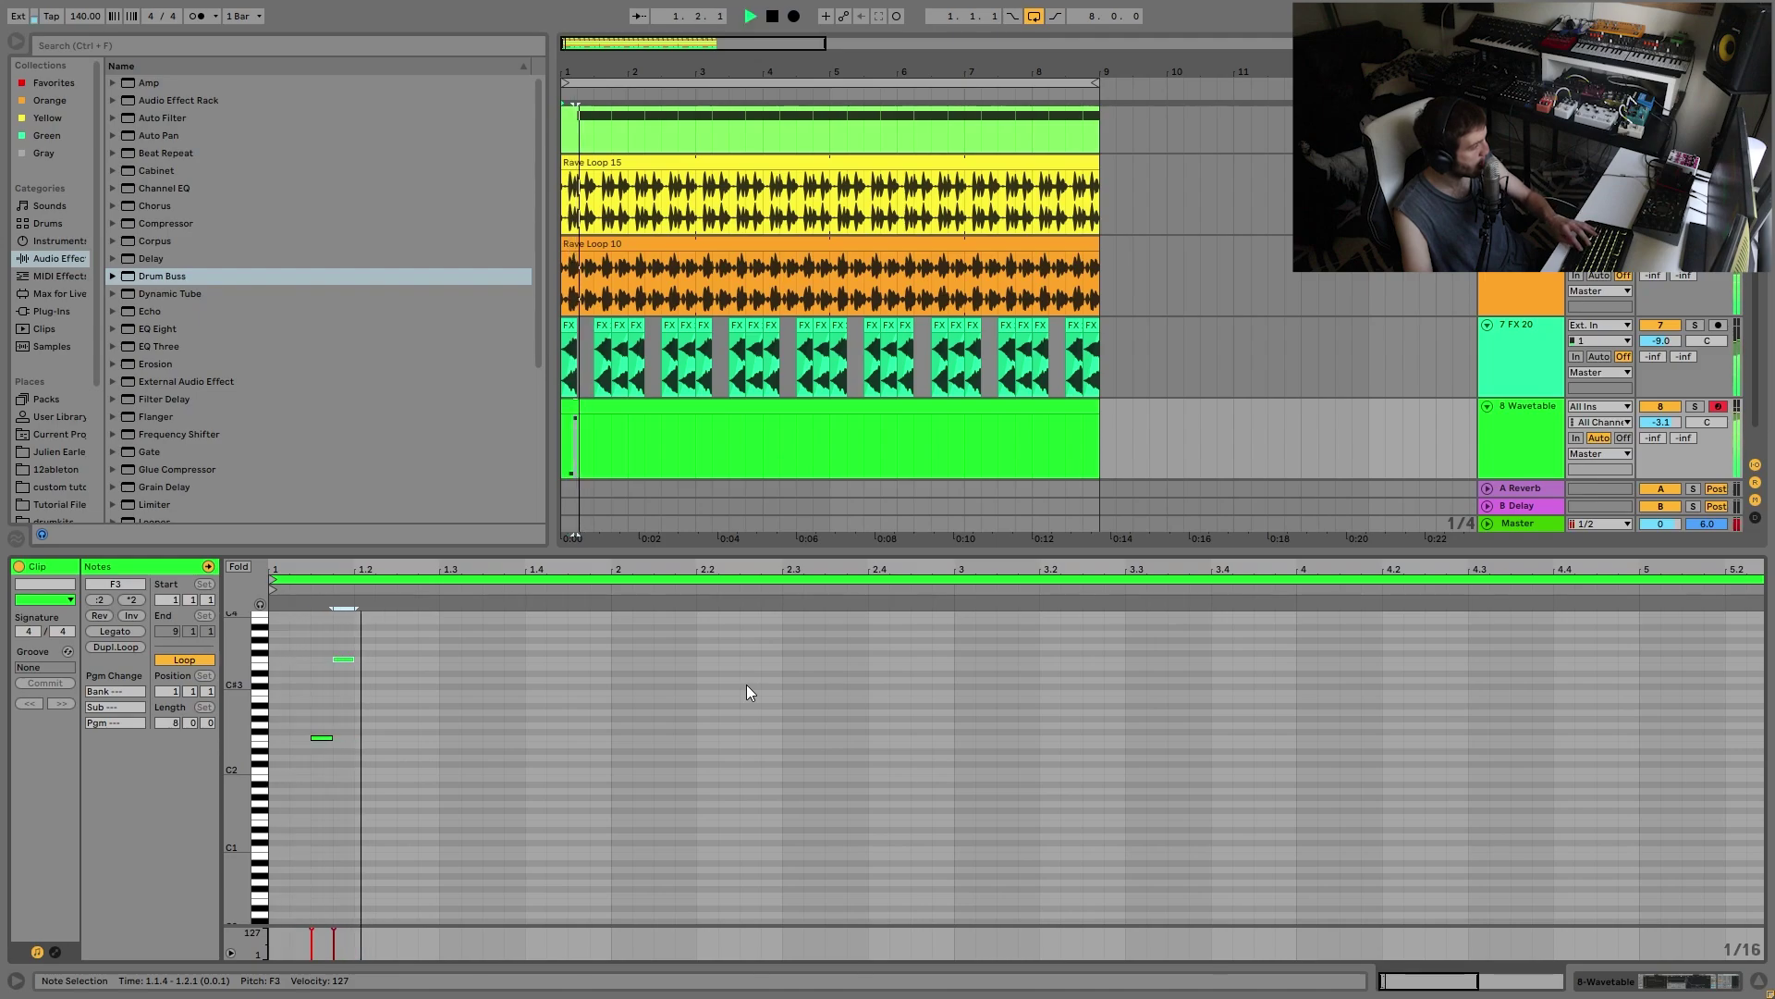
# Step: Duplicate the F3 note, move the copy to 1.3.1 and raise it a semitone to F#3
pyautogui.hotkey('ctrl', 'd')
pyautogui.press('Right')
pyautogui.press('Right')
pyautogui.press('Right')
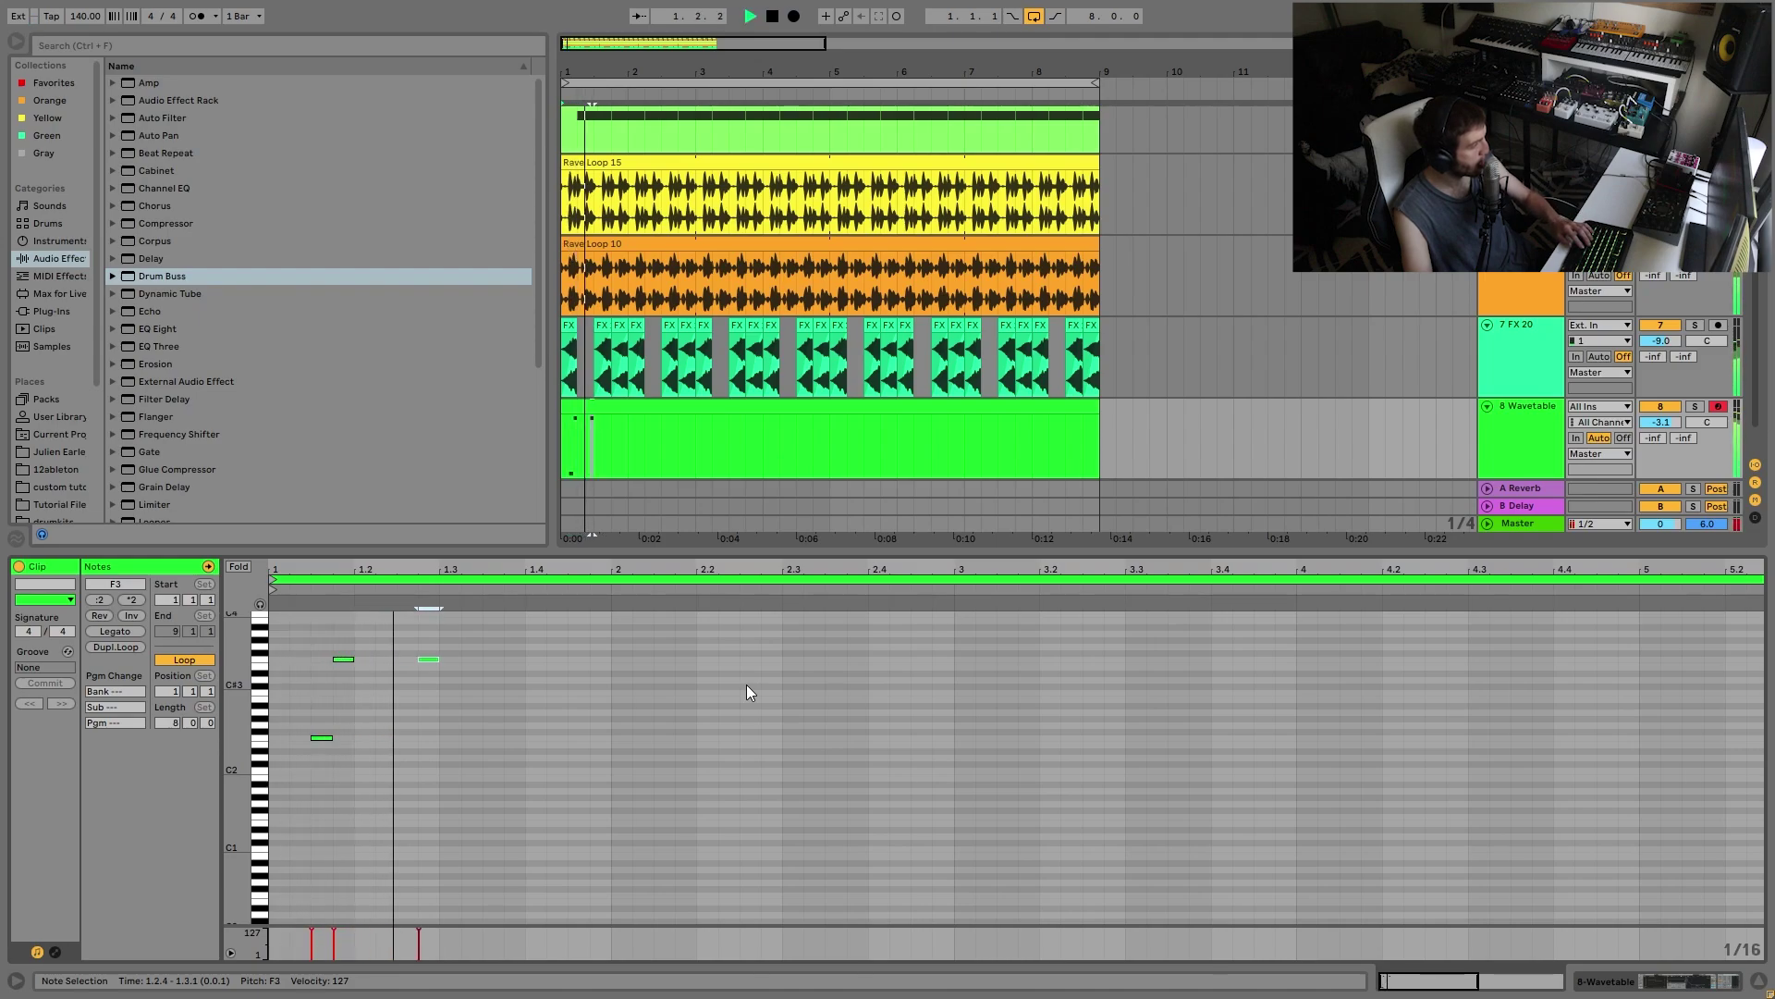
pyautogui.press('Right')
pyautogui.press('Up')
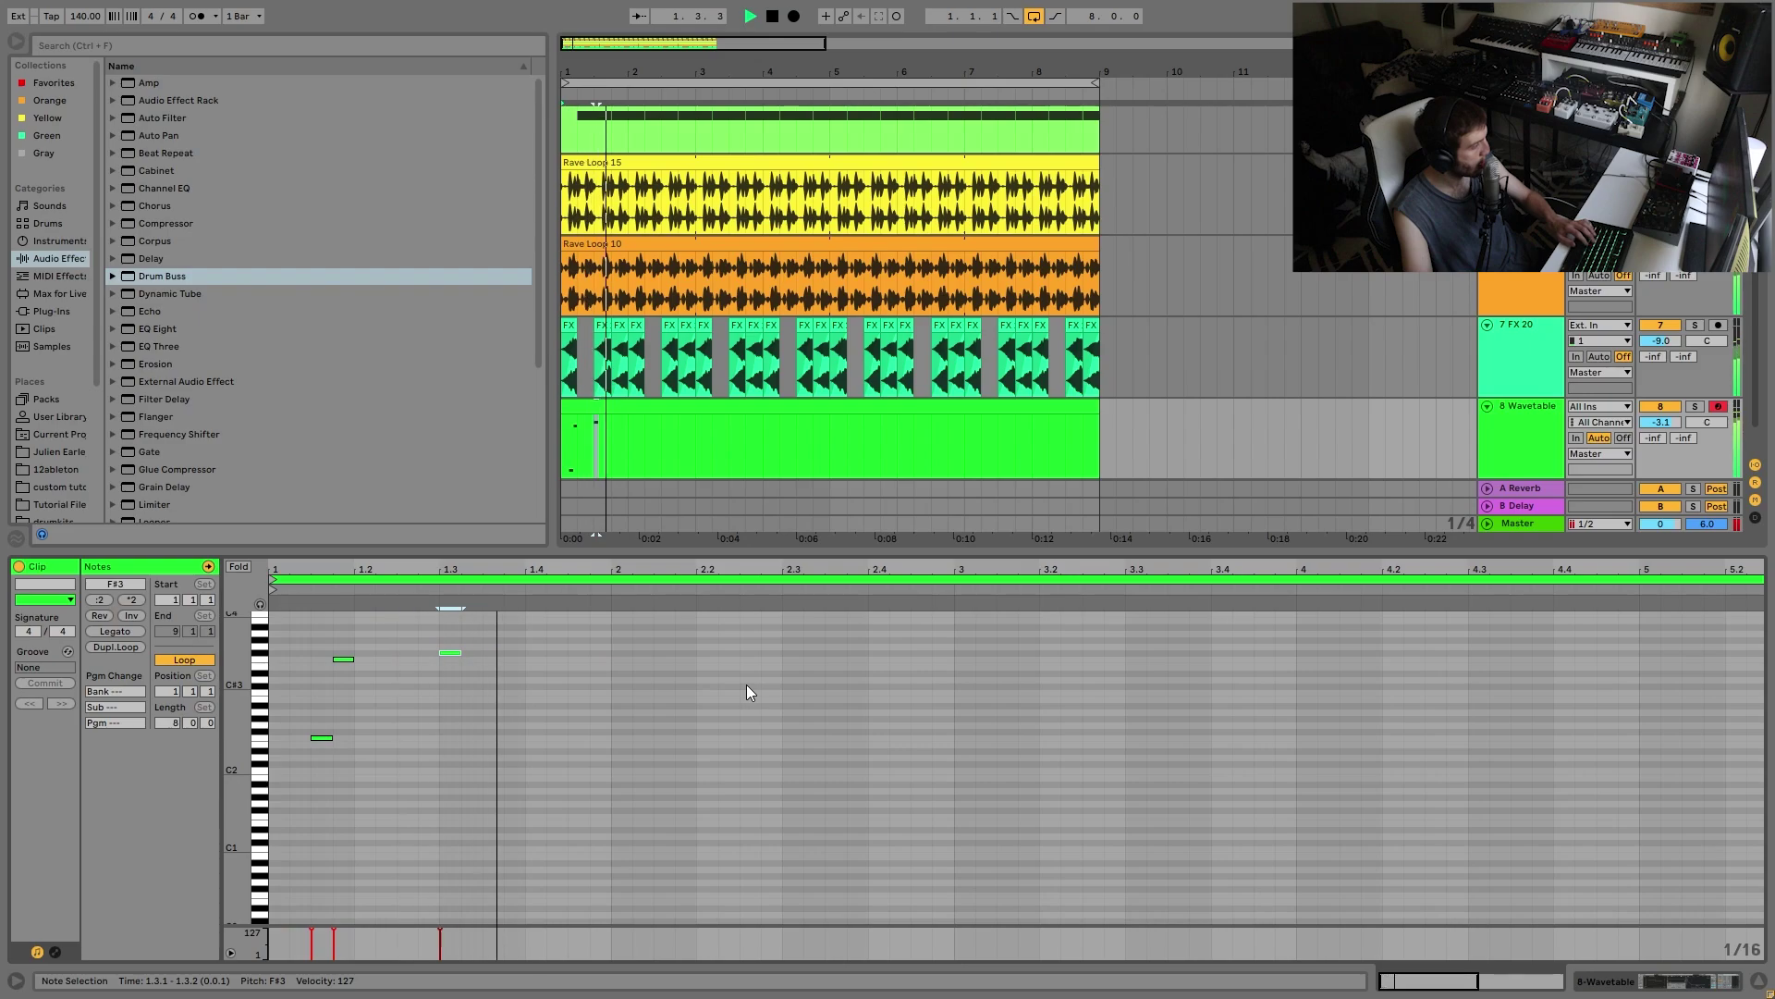
# Step: Duplicate the F#3 note, move the copy back to 1.2.3 and transpose it to F4
pyautogui.hotkey('ctrl', 'd')
pyautogui.press('Left')
pyautogui.press('Left')
pyautogui.press('Left')
pyautogui.press('Down')
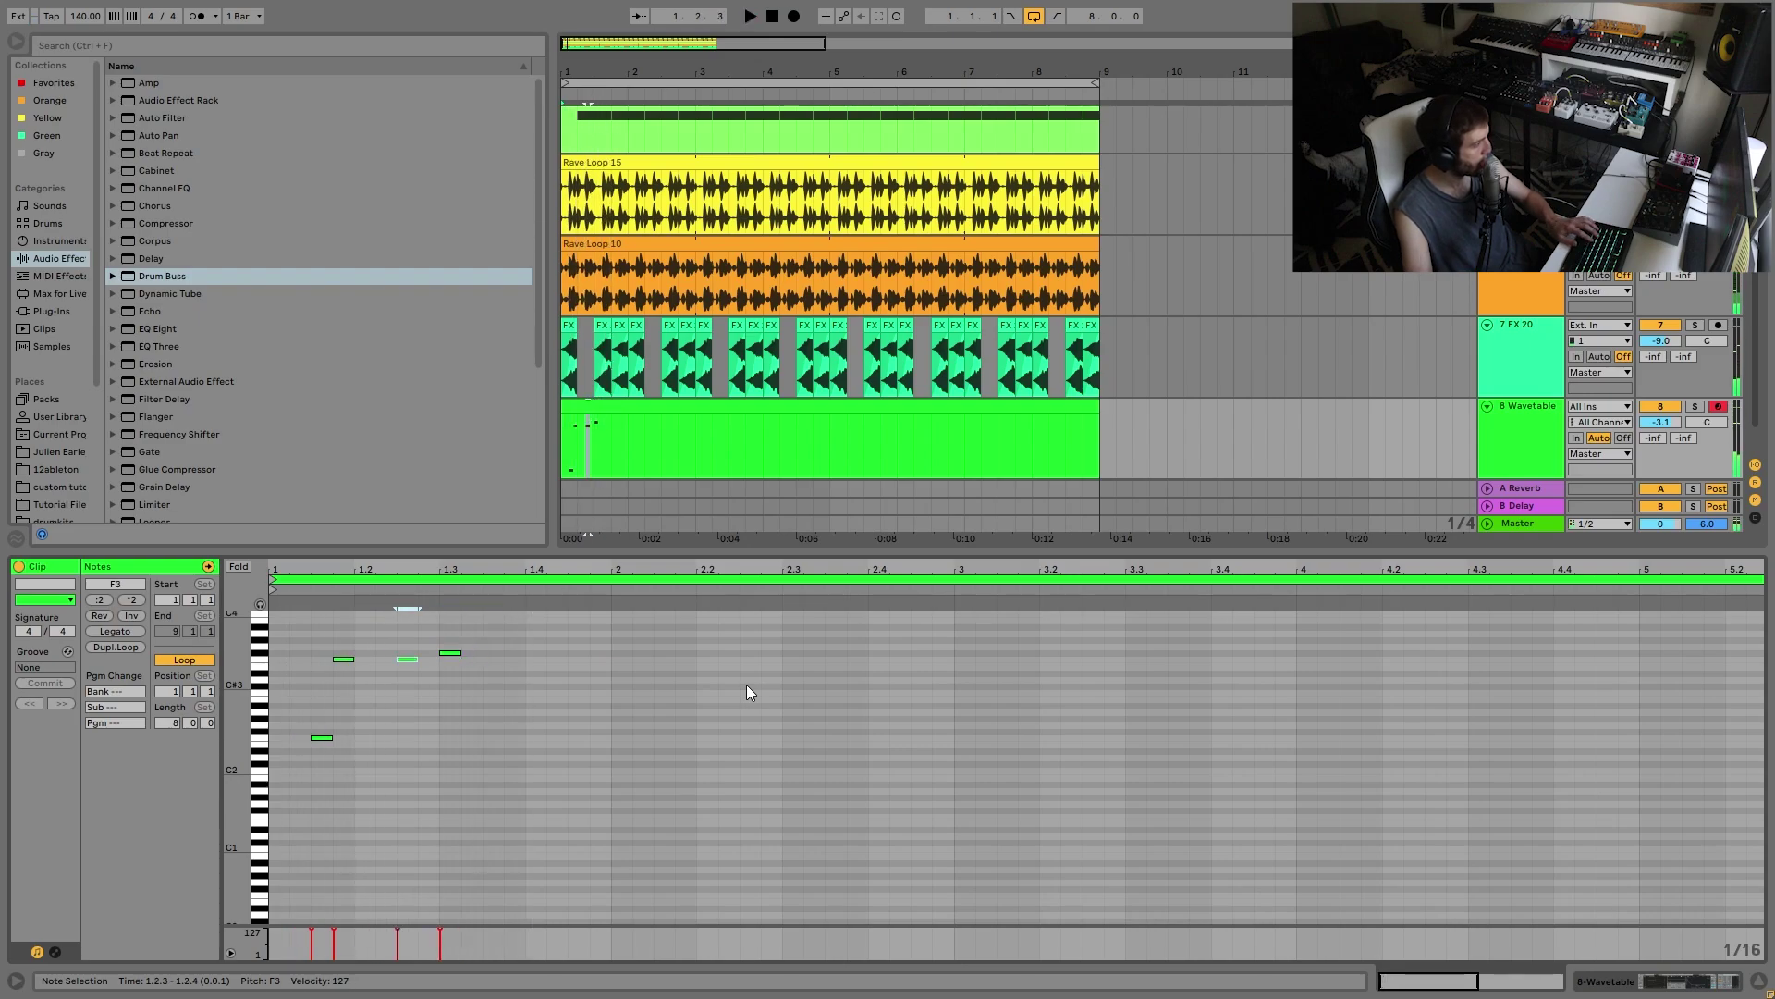
pyautogui.press('space')
pyautogui.hotkey('shift', 'Up')
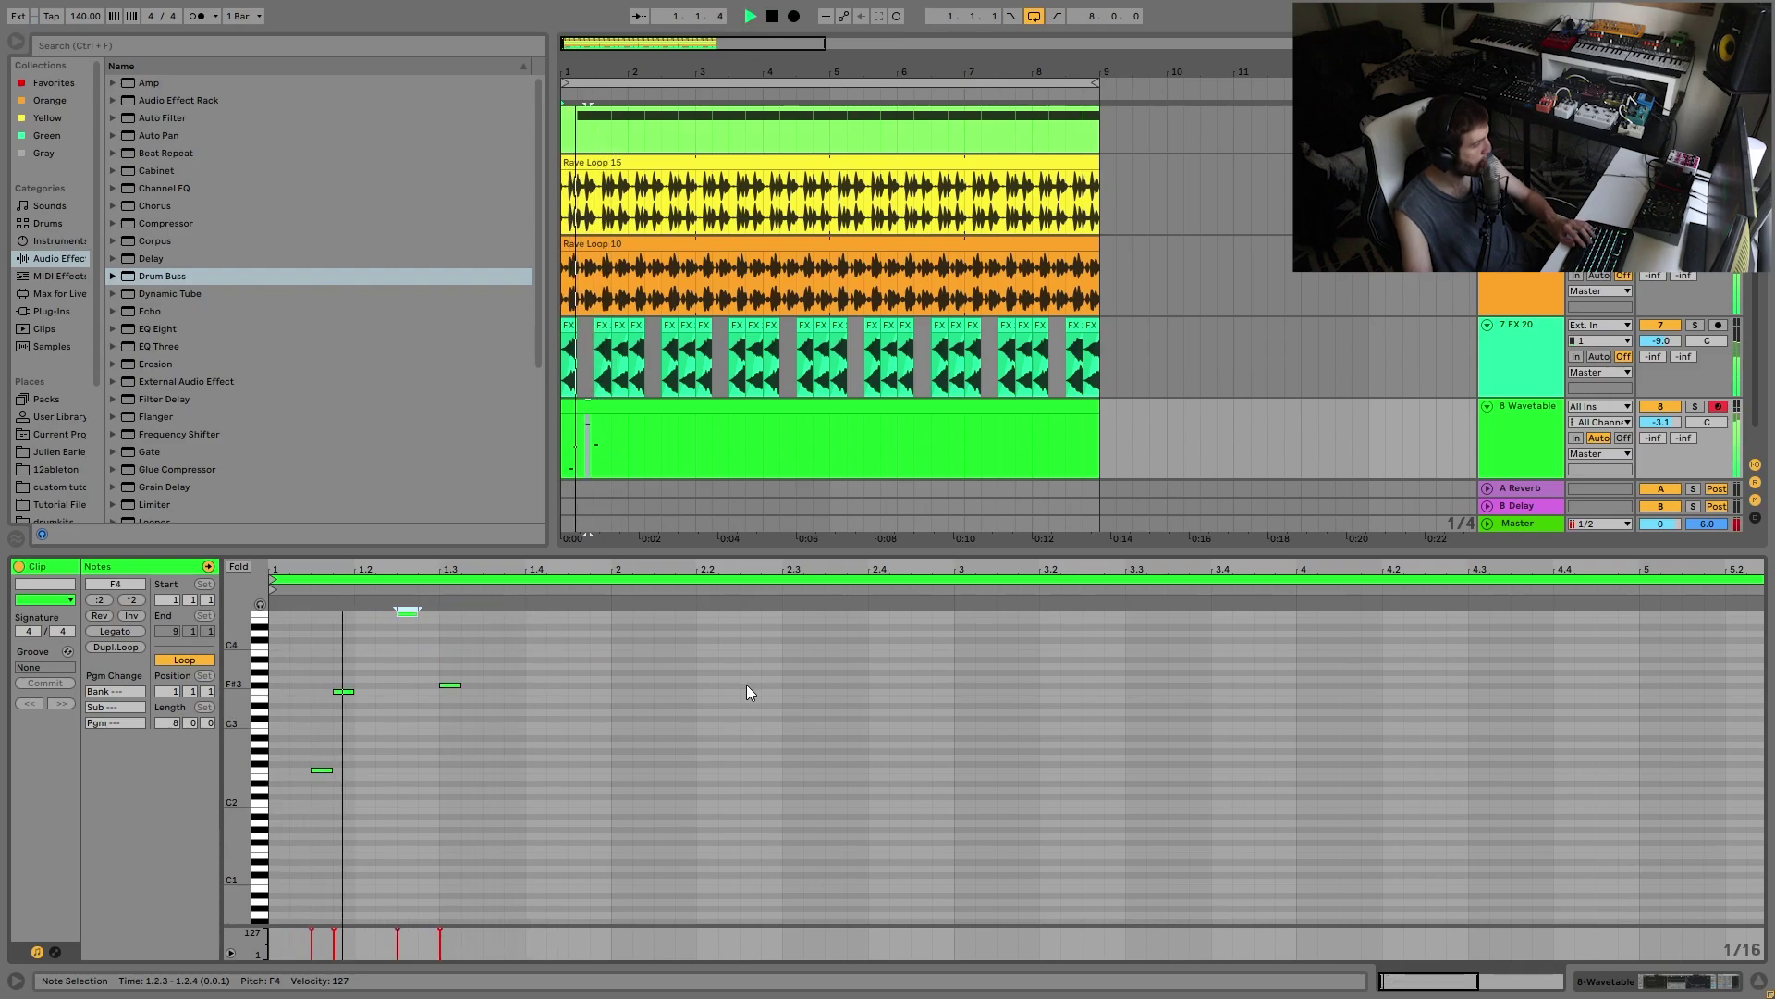
# Step: Add a sixteenth-note A#3 at the start of bar 2
pyautogui.scroll(1, 517, 753)
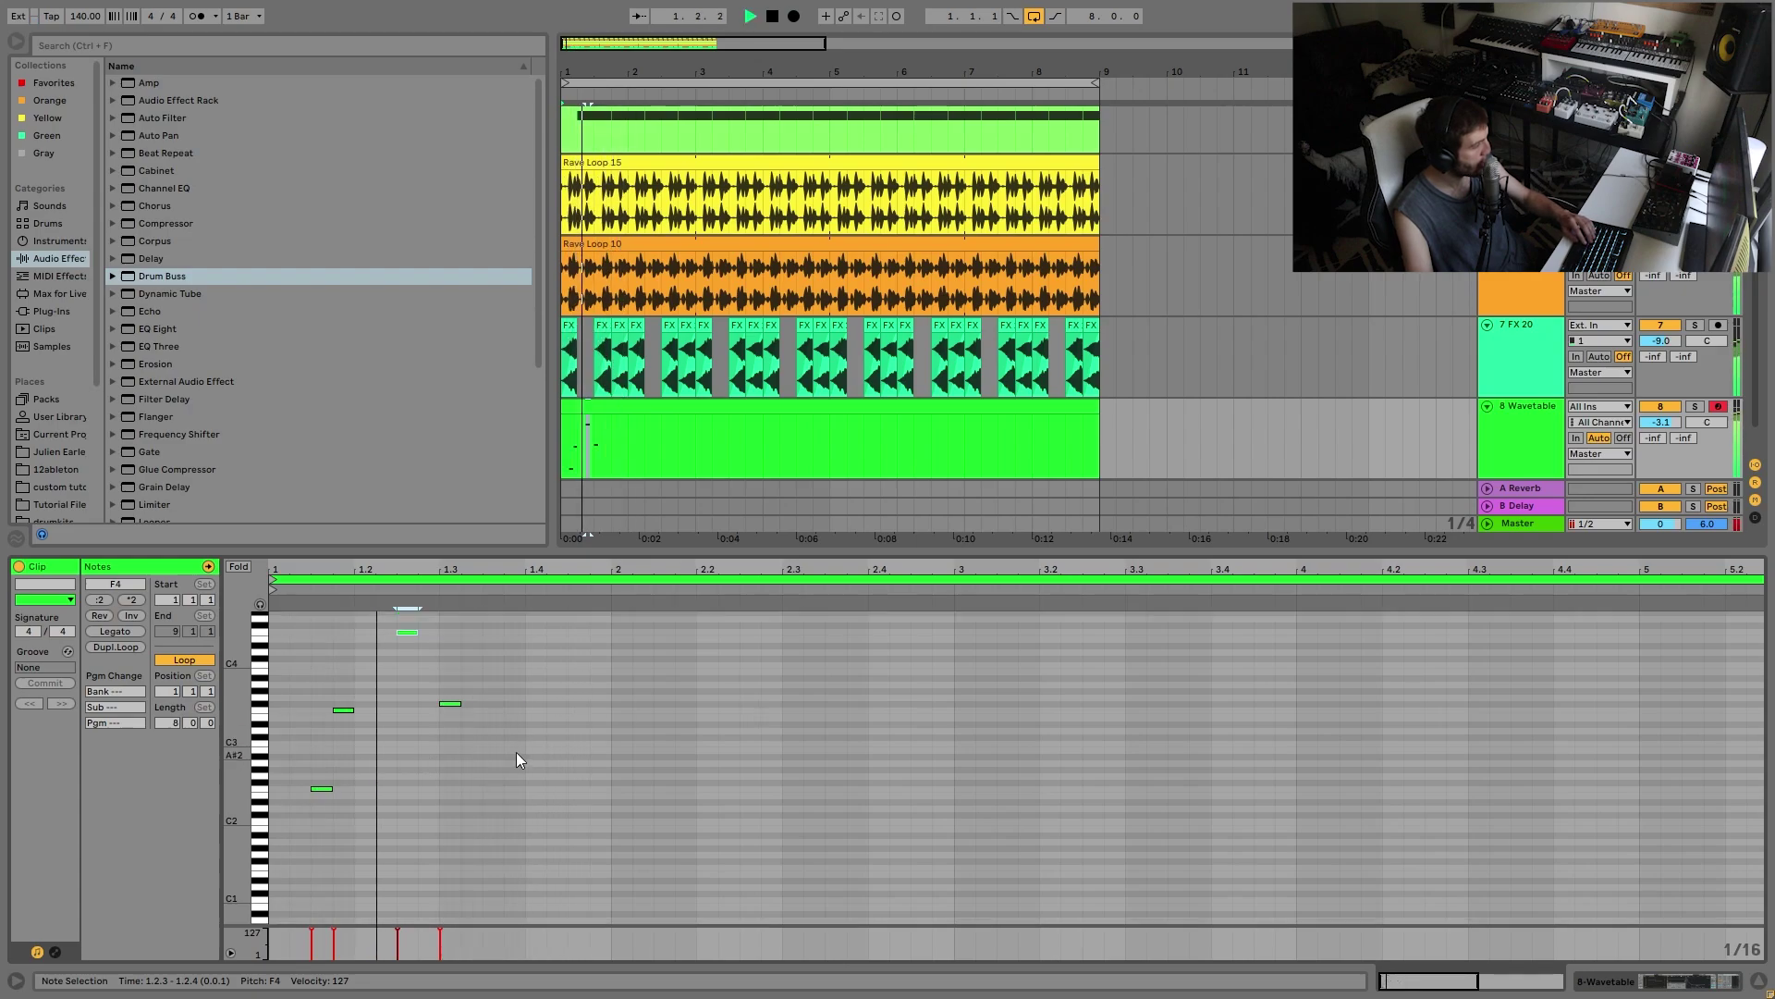
pyautogui.scroll(1, 516, 752)
pyautogui.doubleClick(616, 690)
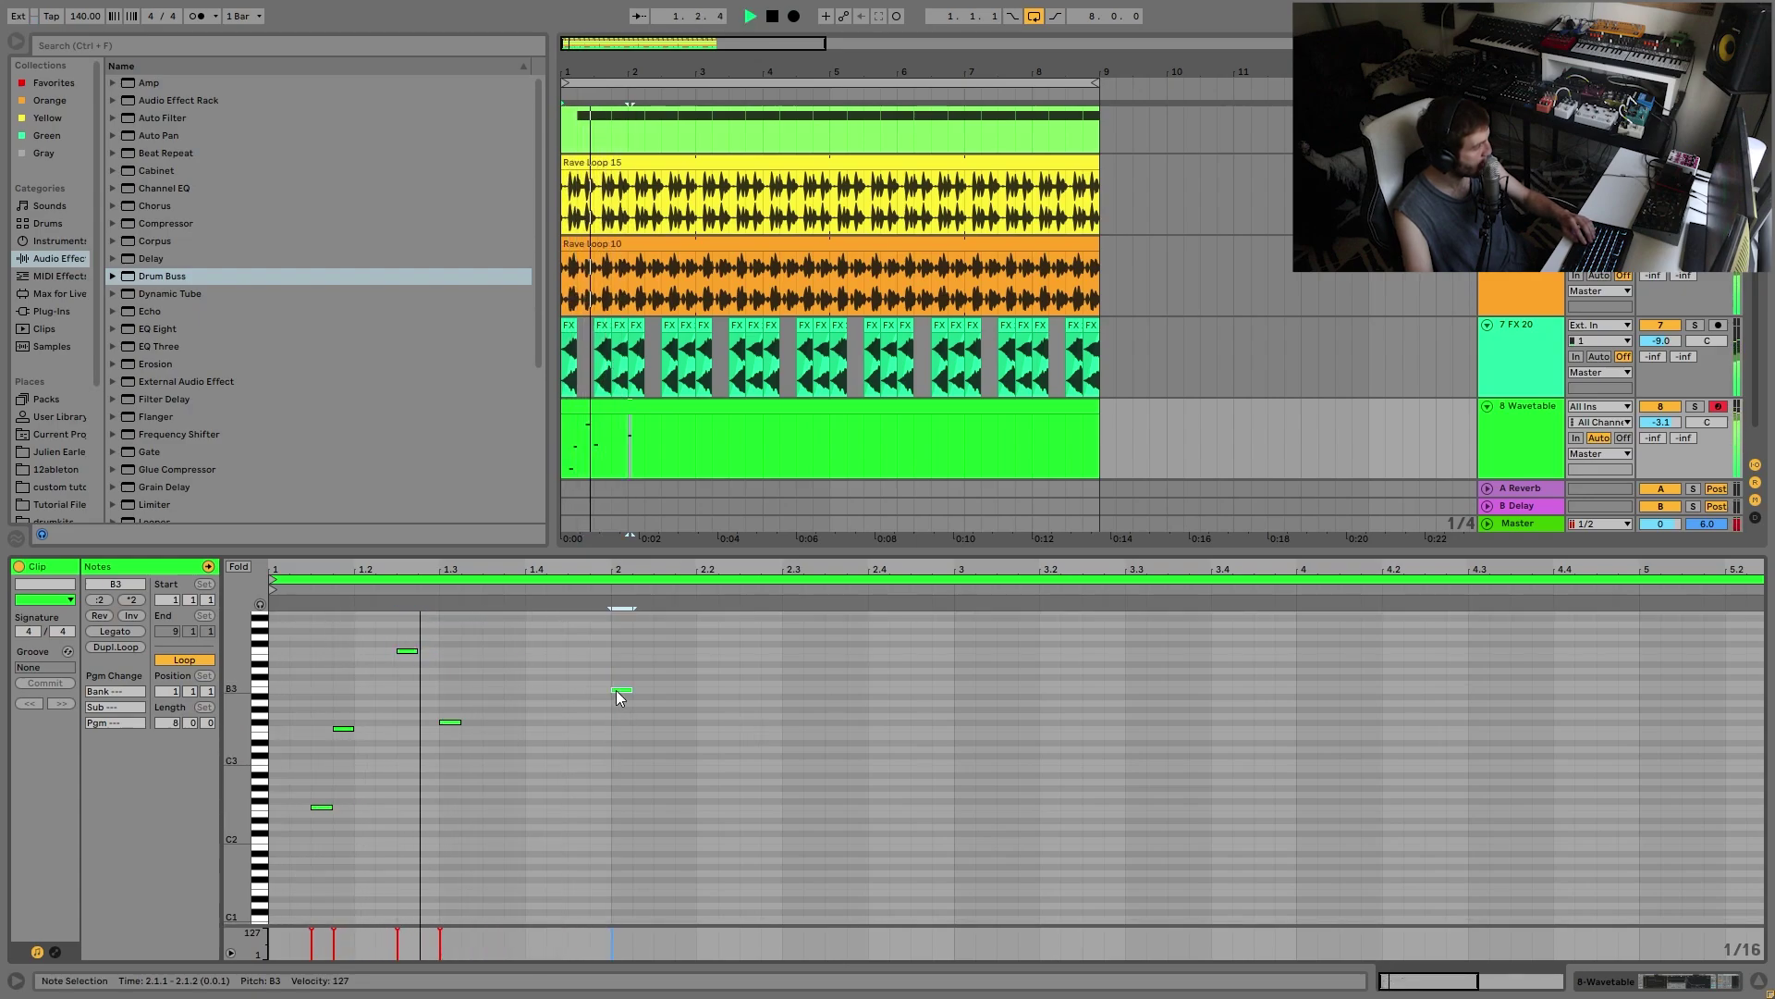
pyautogui.press('Down')
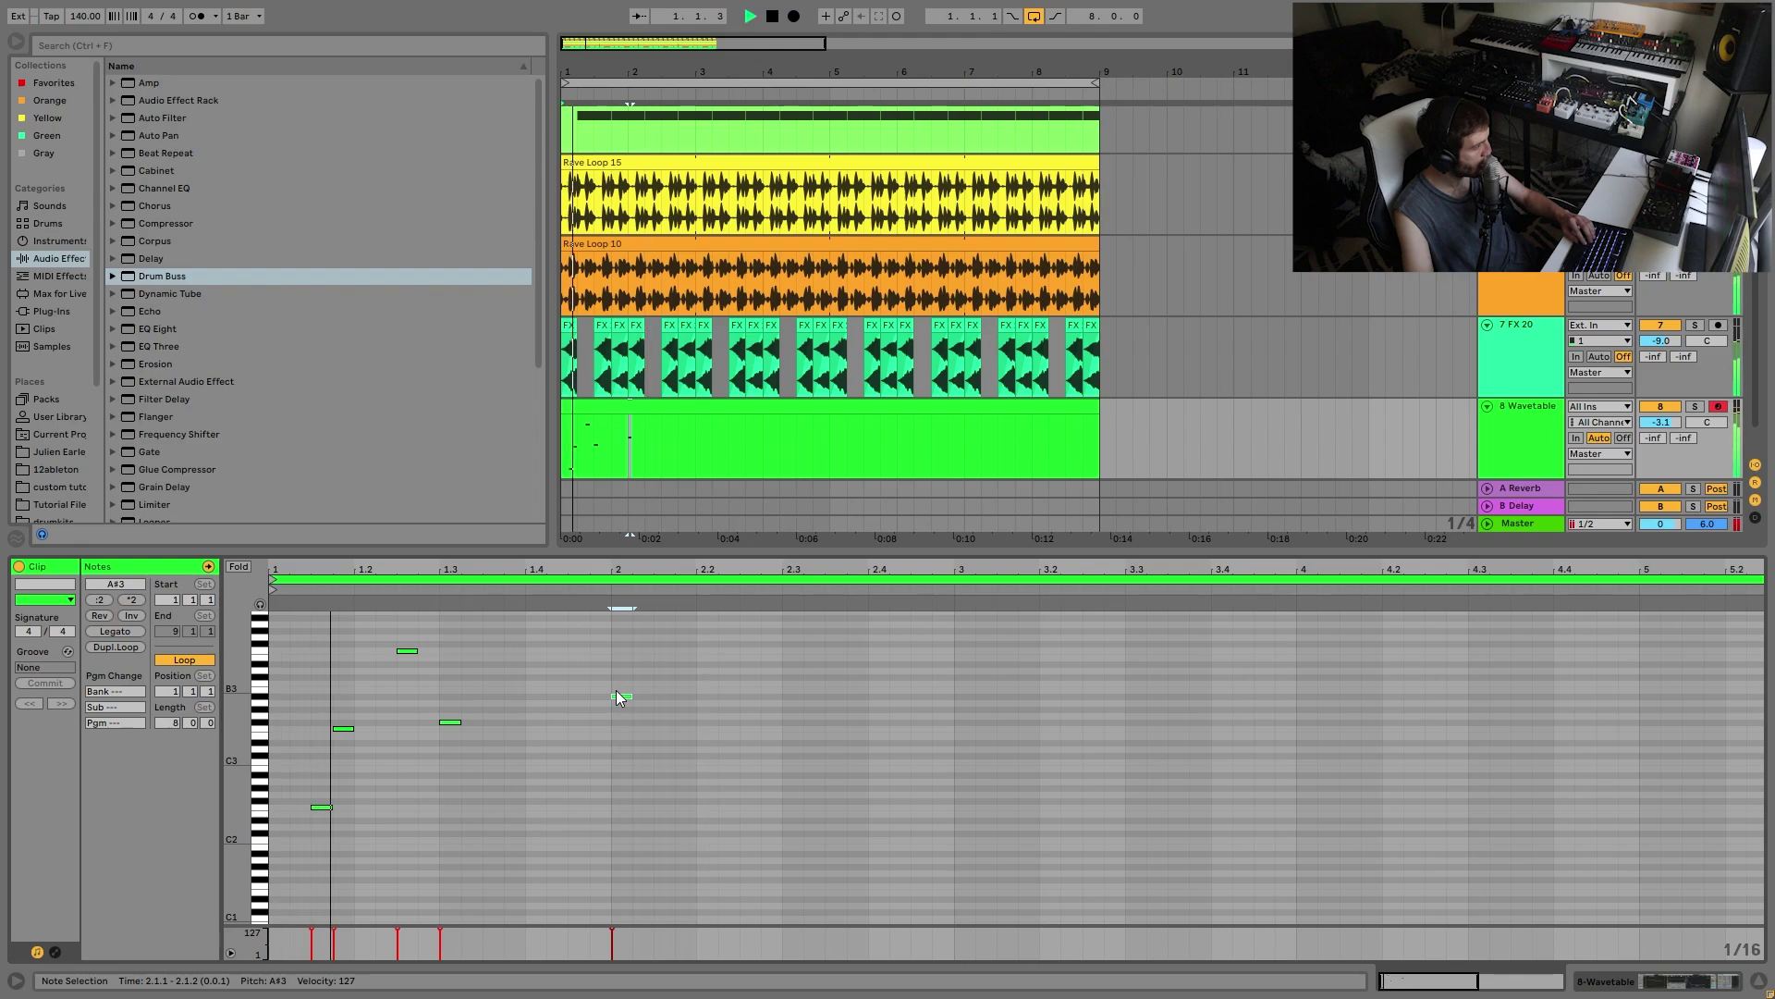
# Step: Duplicate the A#3 note, move the copy to 2.1.3 and lower it to F#3
pyautogui.hotkey('ctrl', 'd')
pyautogui.press('Down')
pyautogui.press('Down')
pyautogui.press('Down')
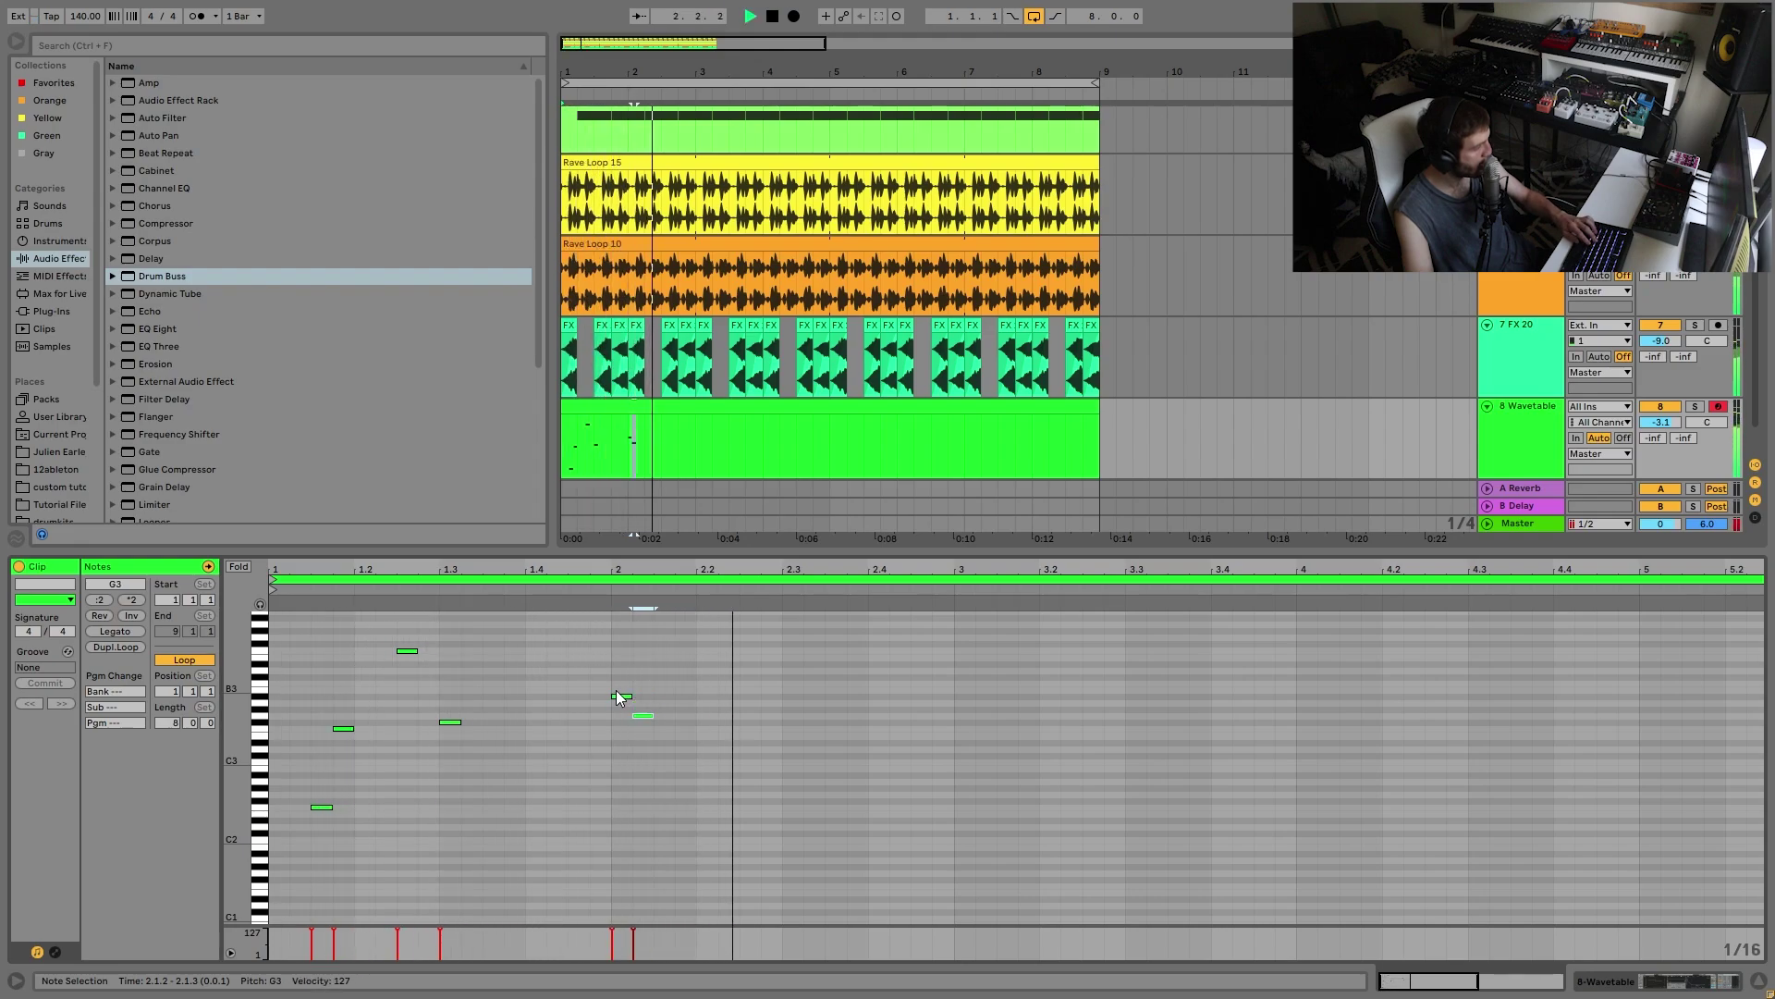
pyautogui.press('Right')
pyautogui.press('Down')
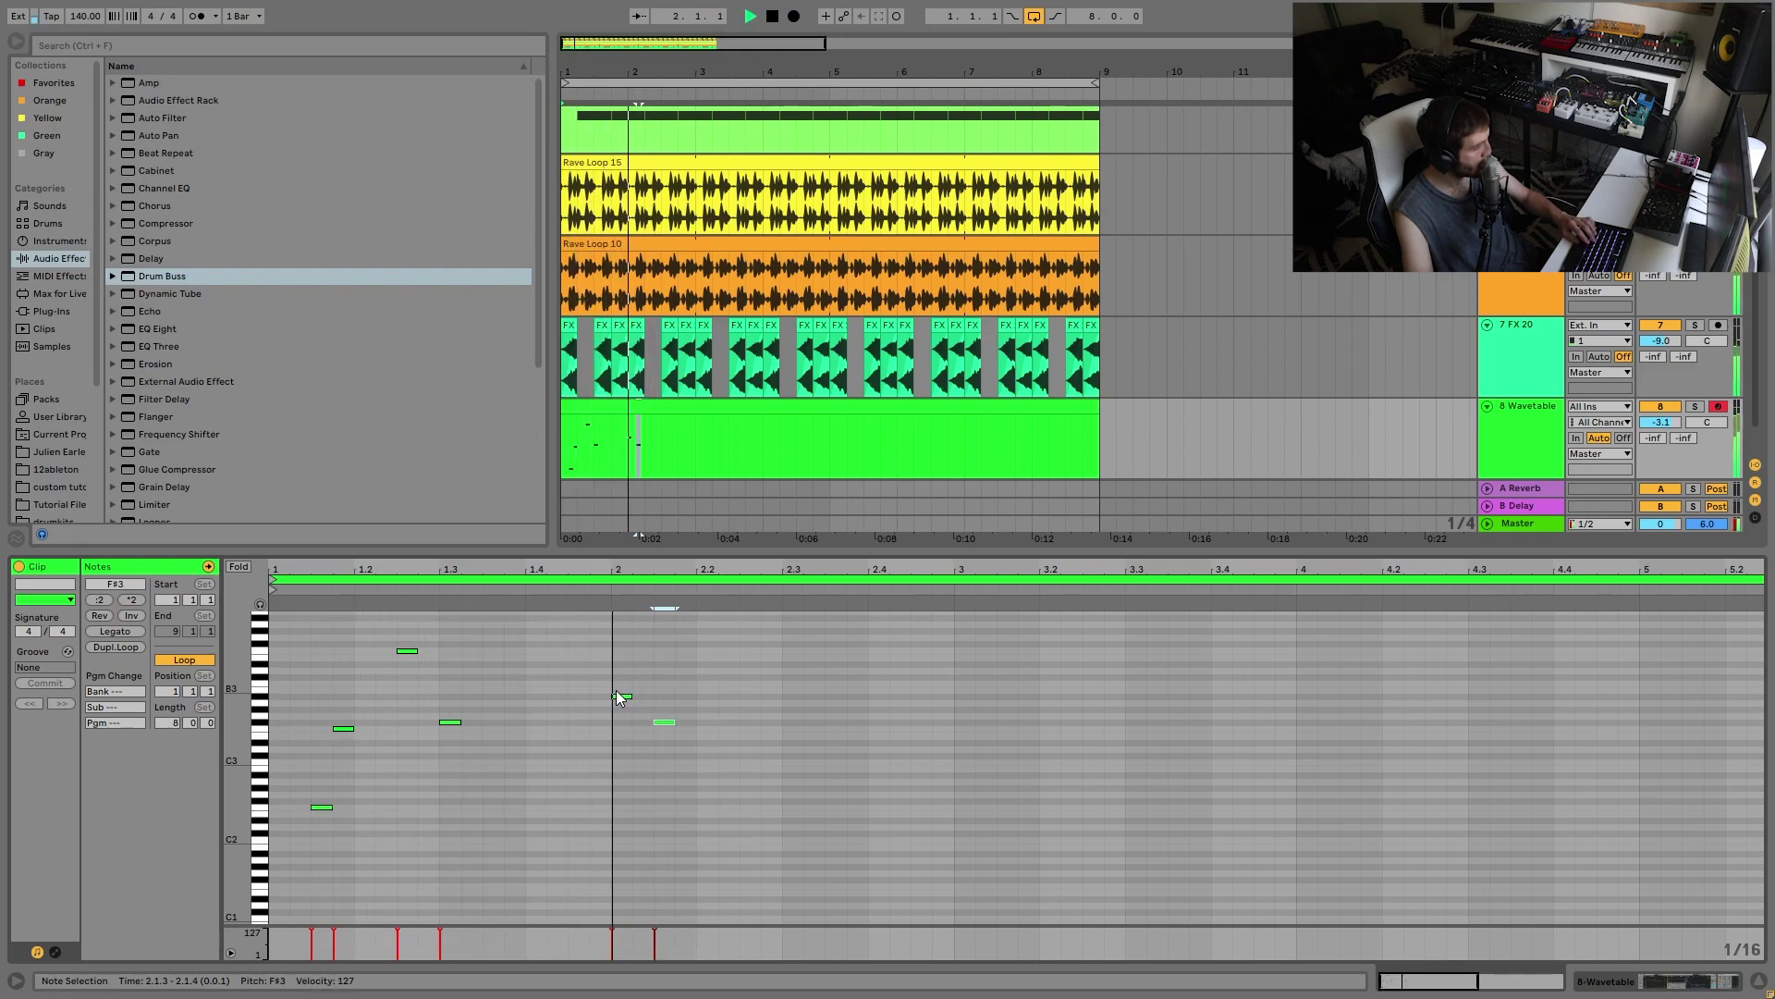
# Step: Duplicate the F#3 note in bar 2, move the copy to 2.3.1 and lower it to F3
pyautogui.hotkey('ctrl', 'd')
pyautogui.press('Right')
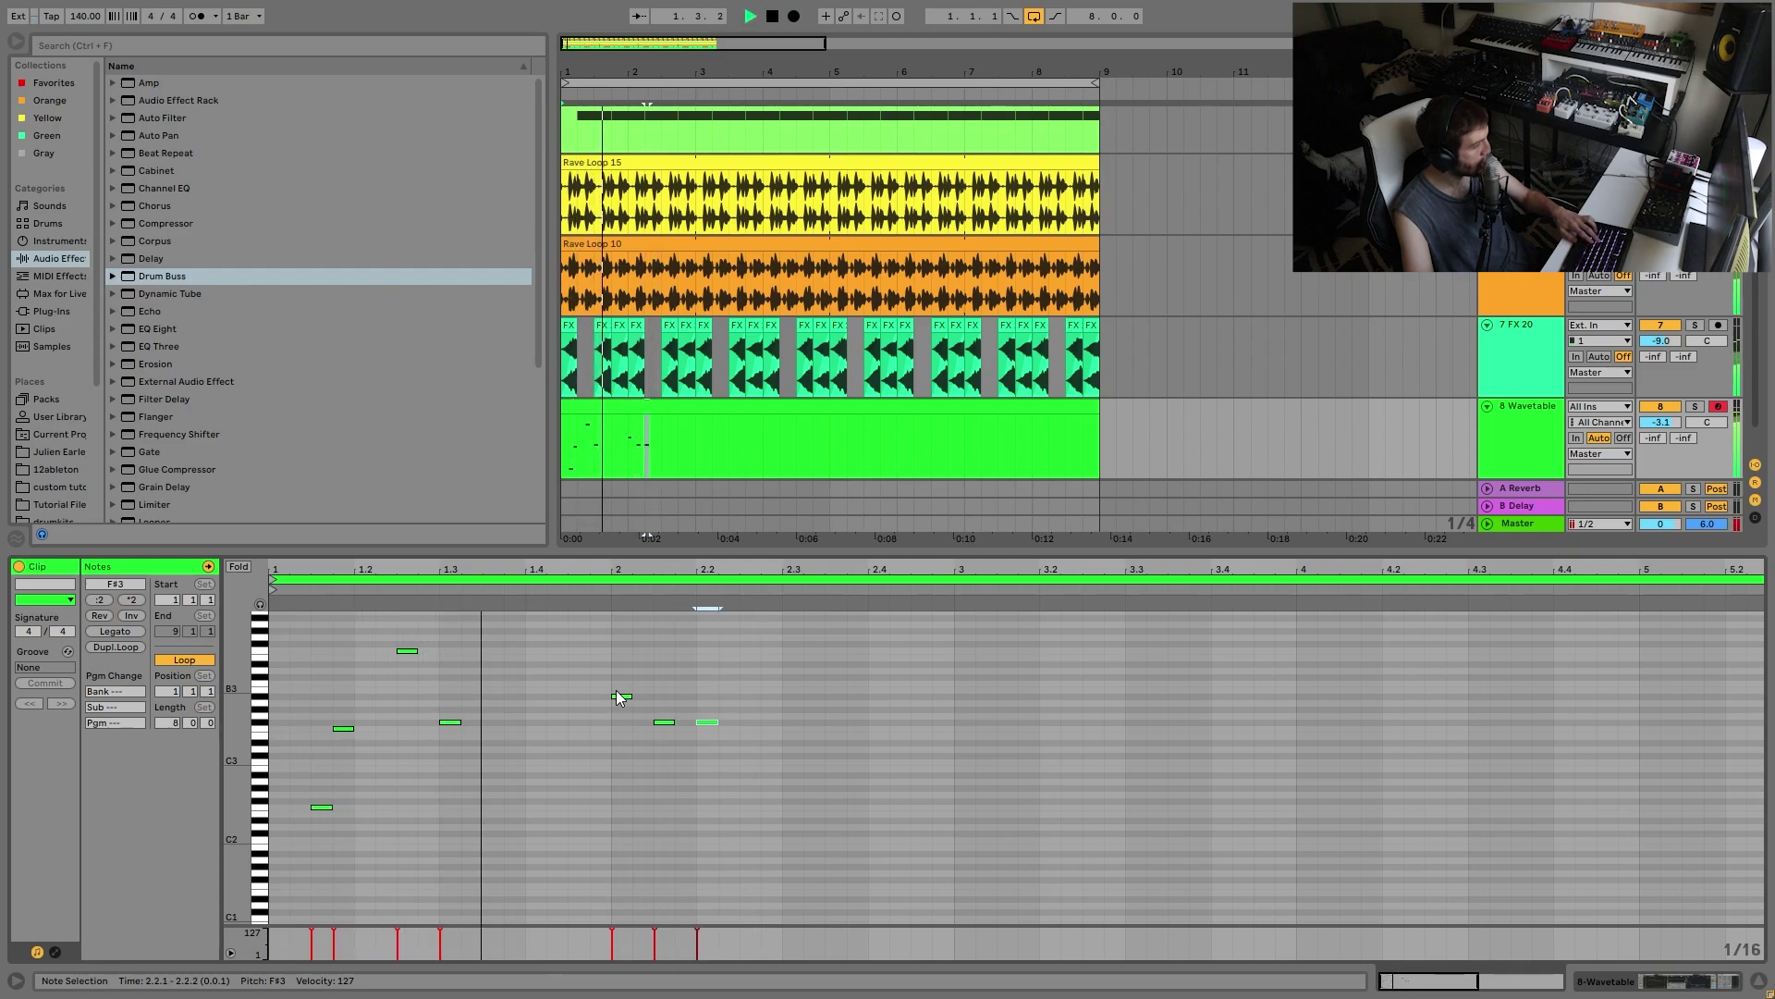
pyautogui.press('Right')
pyautogui.press('Right')
pyautogui.press('Right')
pyautogui.press('Down')
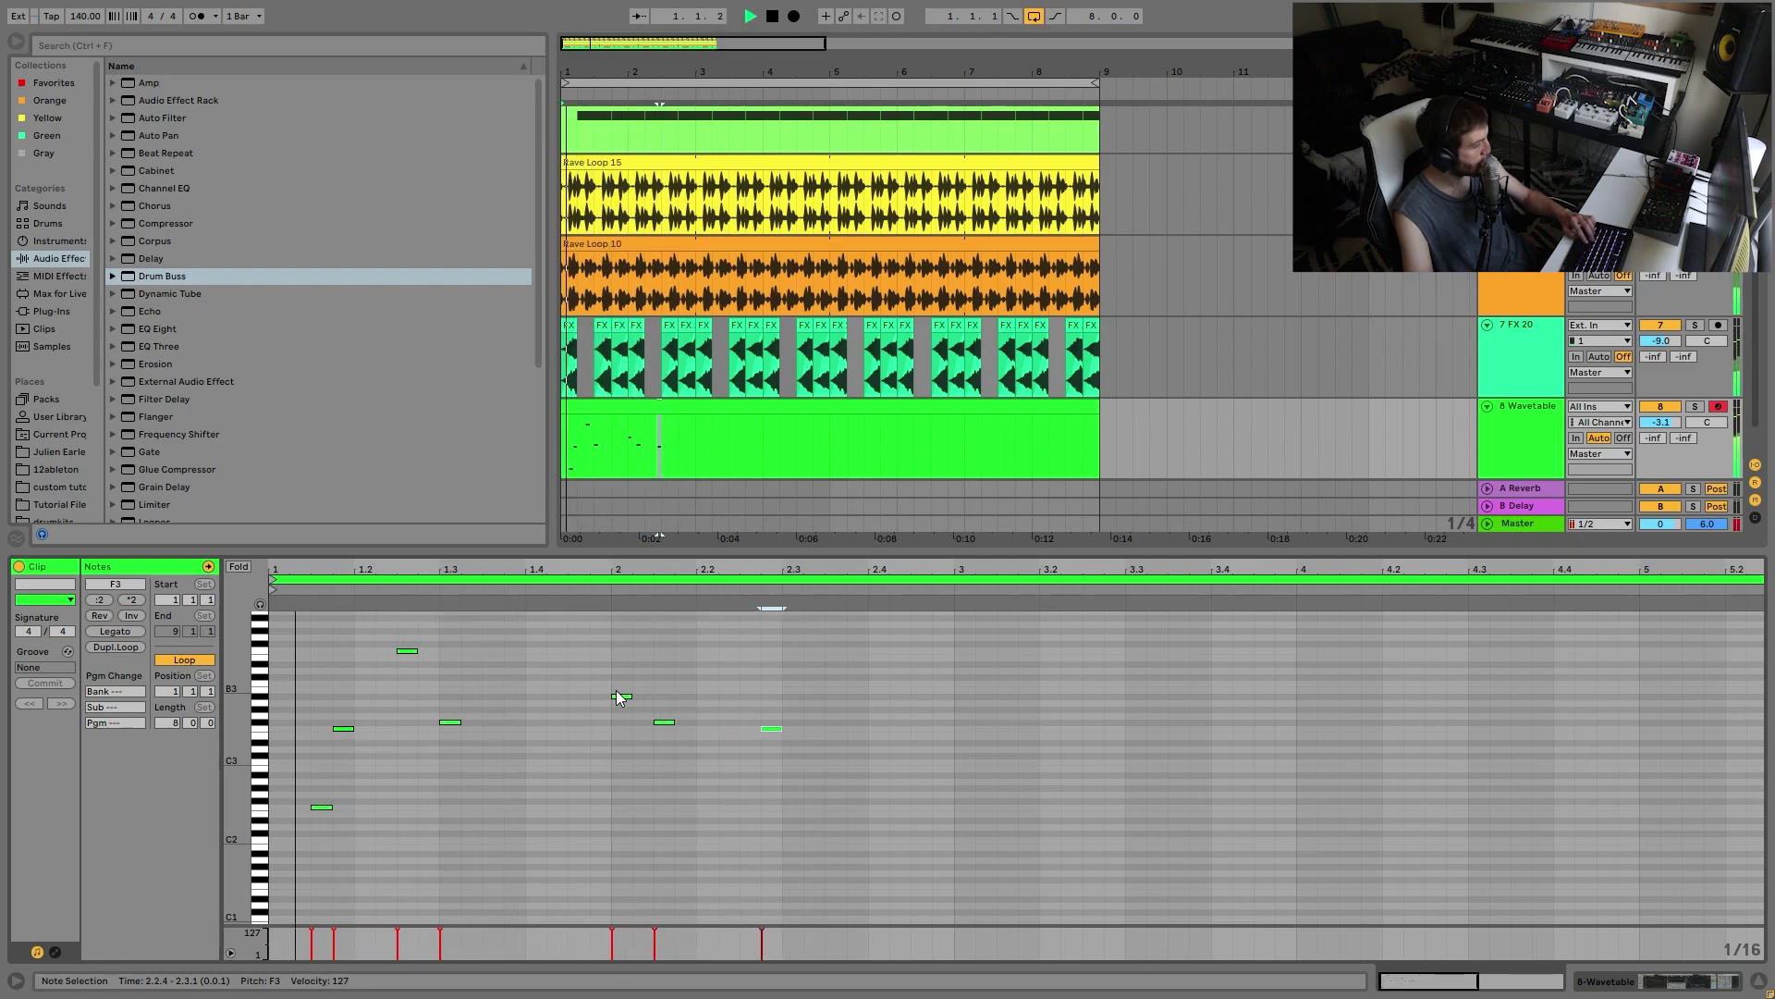
pyautogui.press('Right')
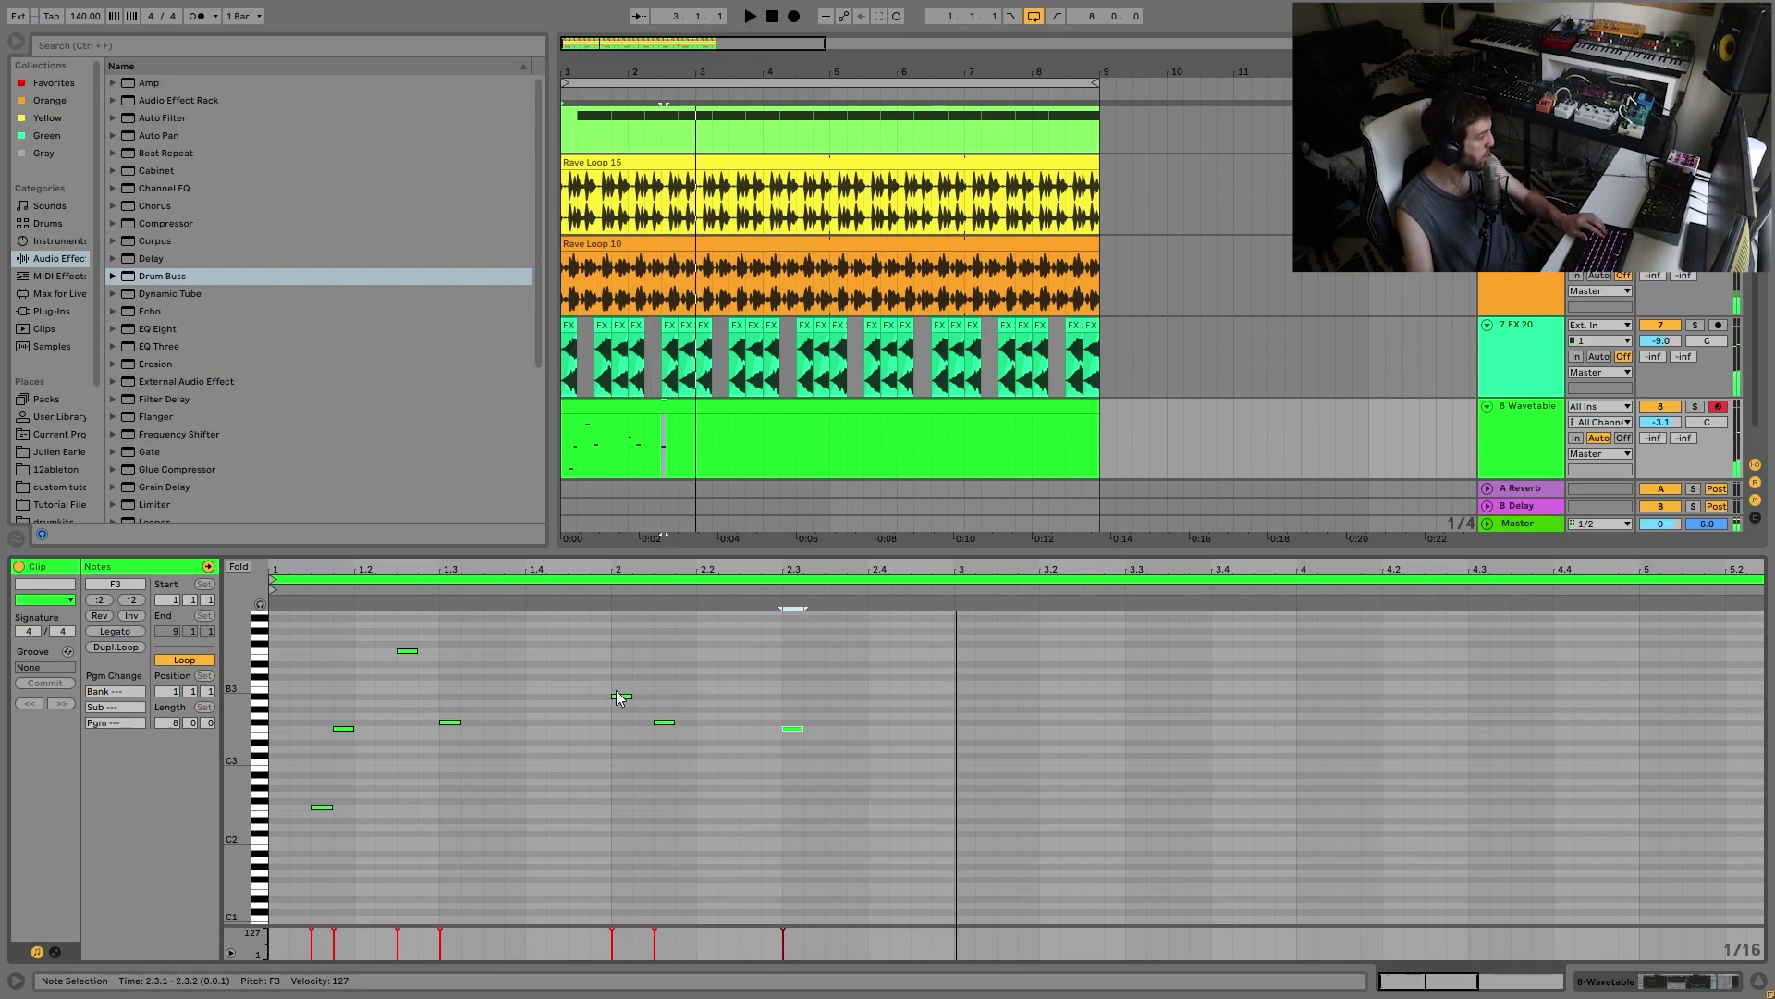
# Step: Play the melody from the start, then examine its pitches with the note editor briefly folded
pyautogui.press('space')
pyautogui.press('space')
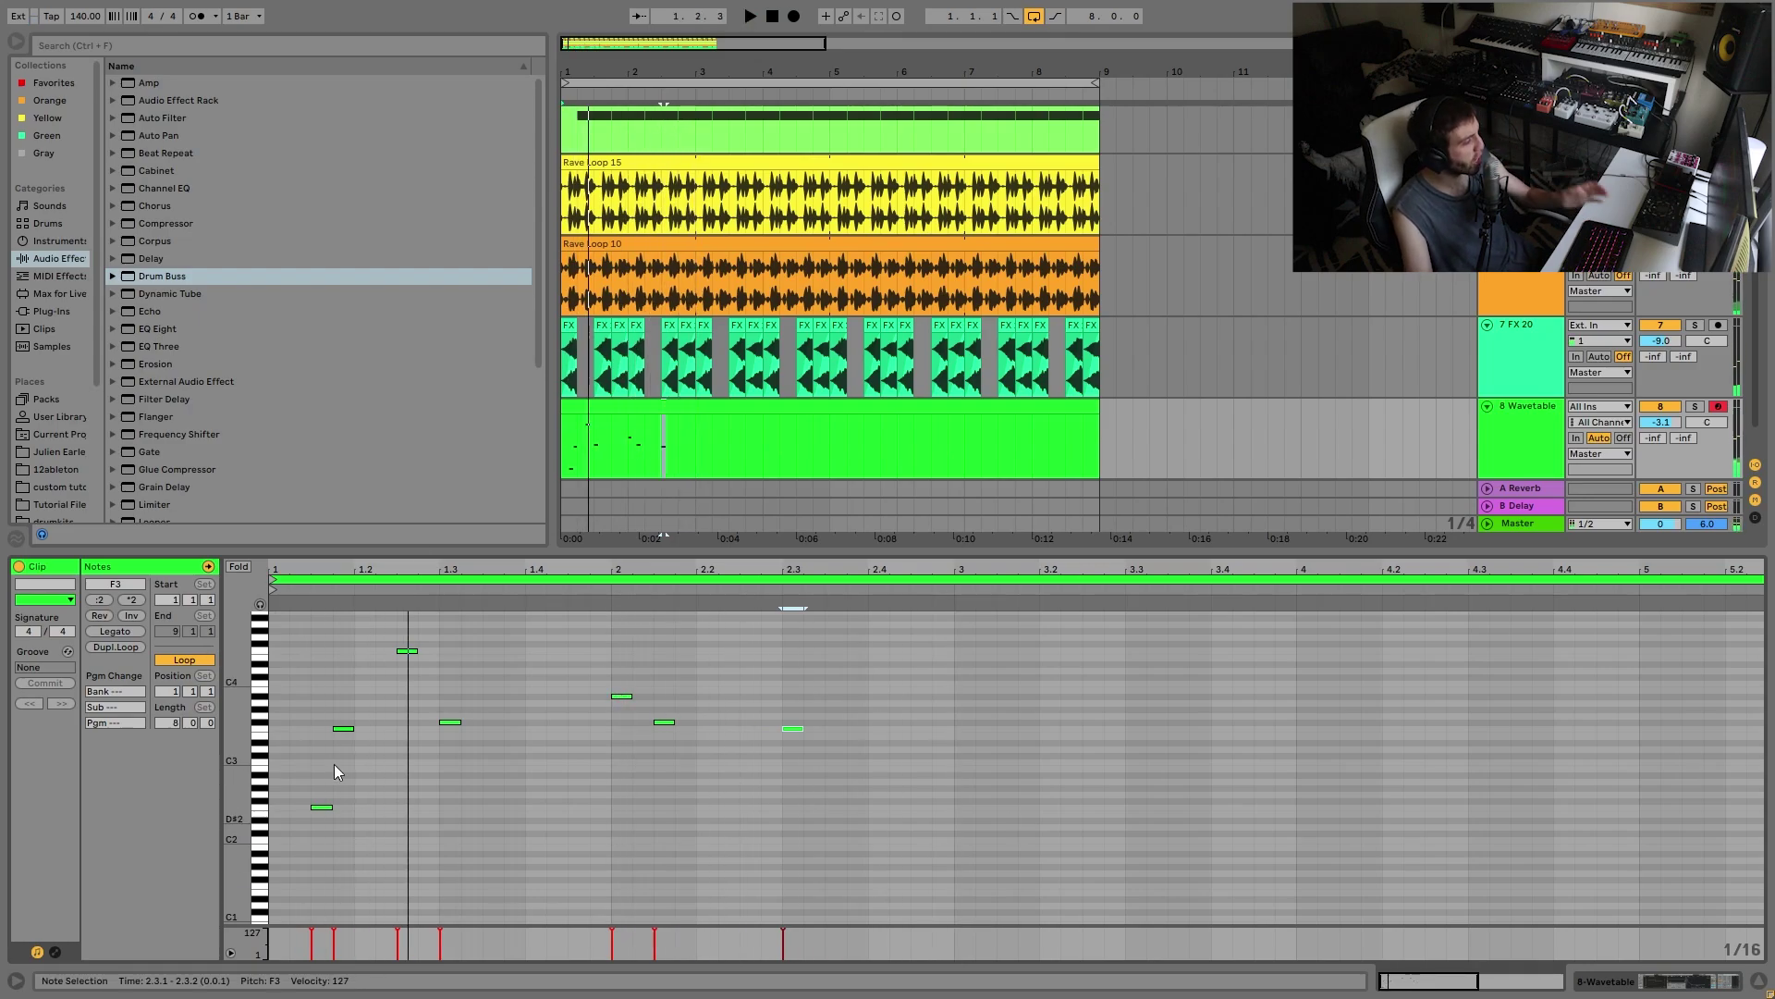
pyautogui.click(238, 567)
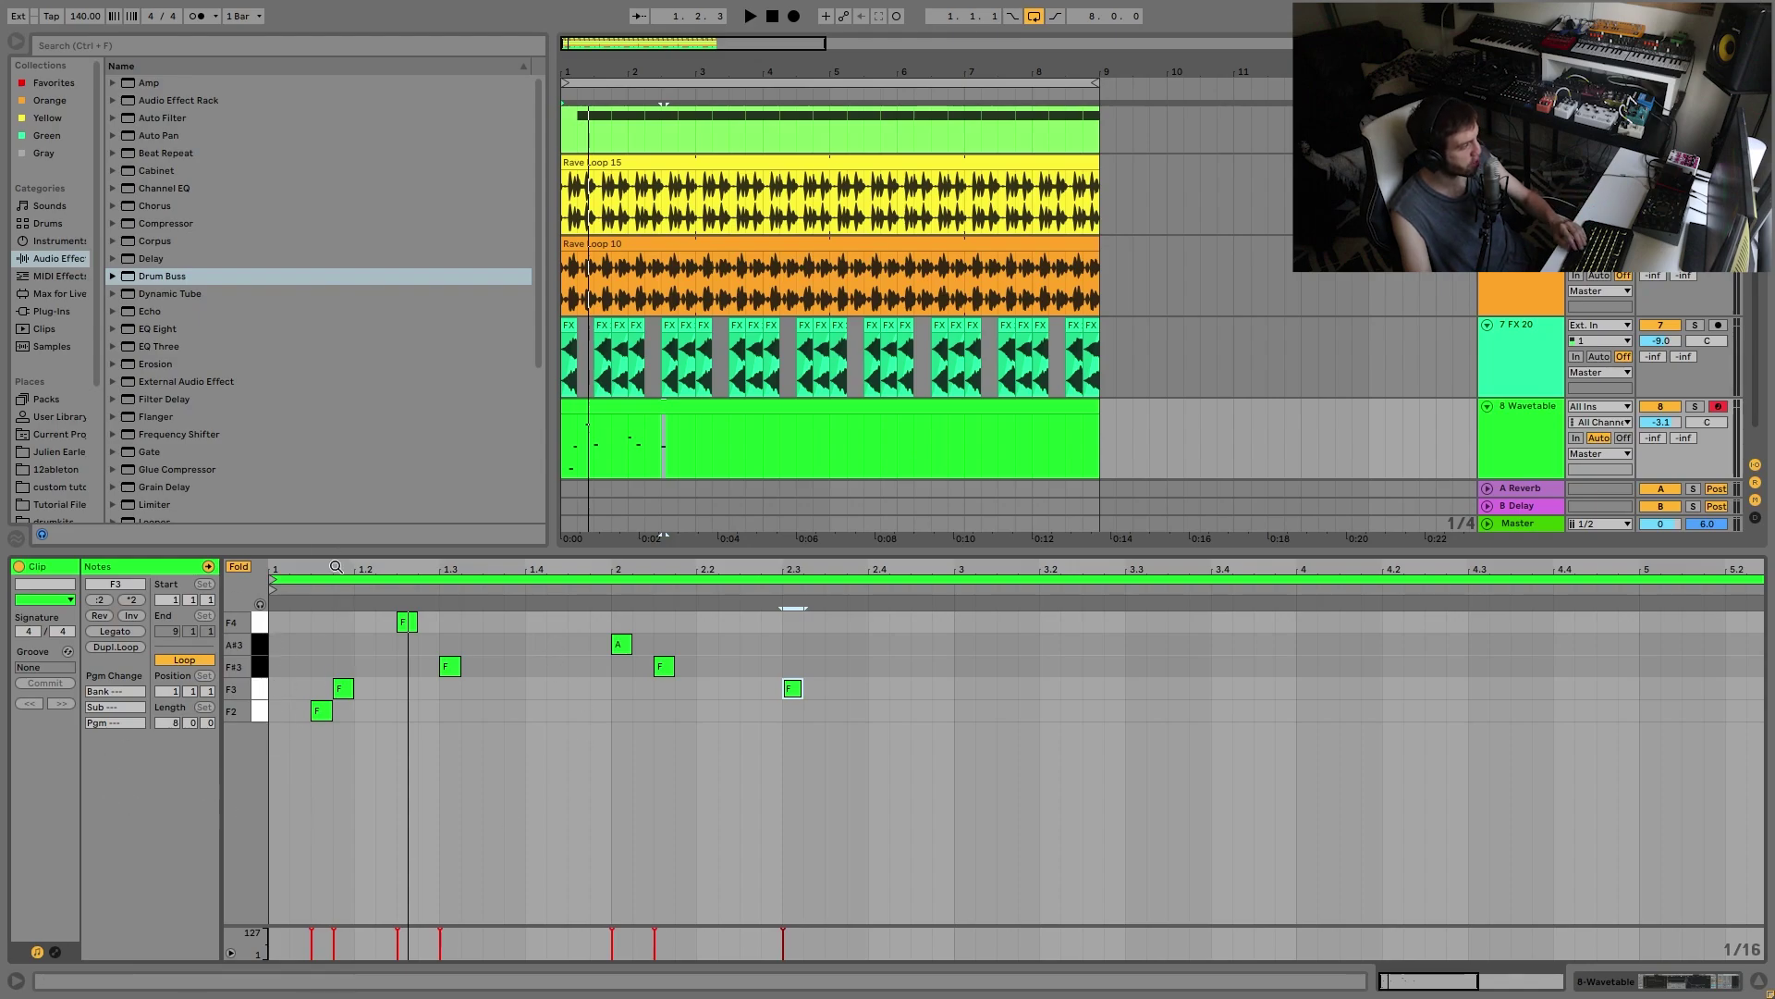
pyautogui.click(239, 567)
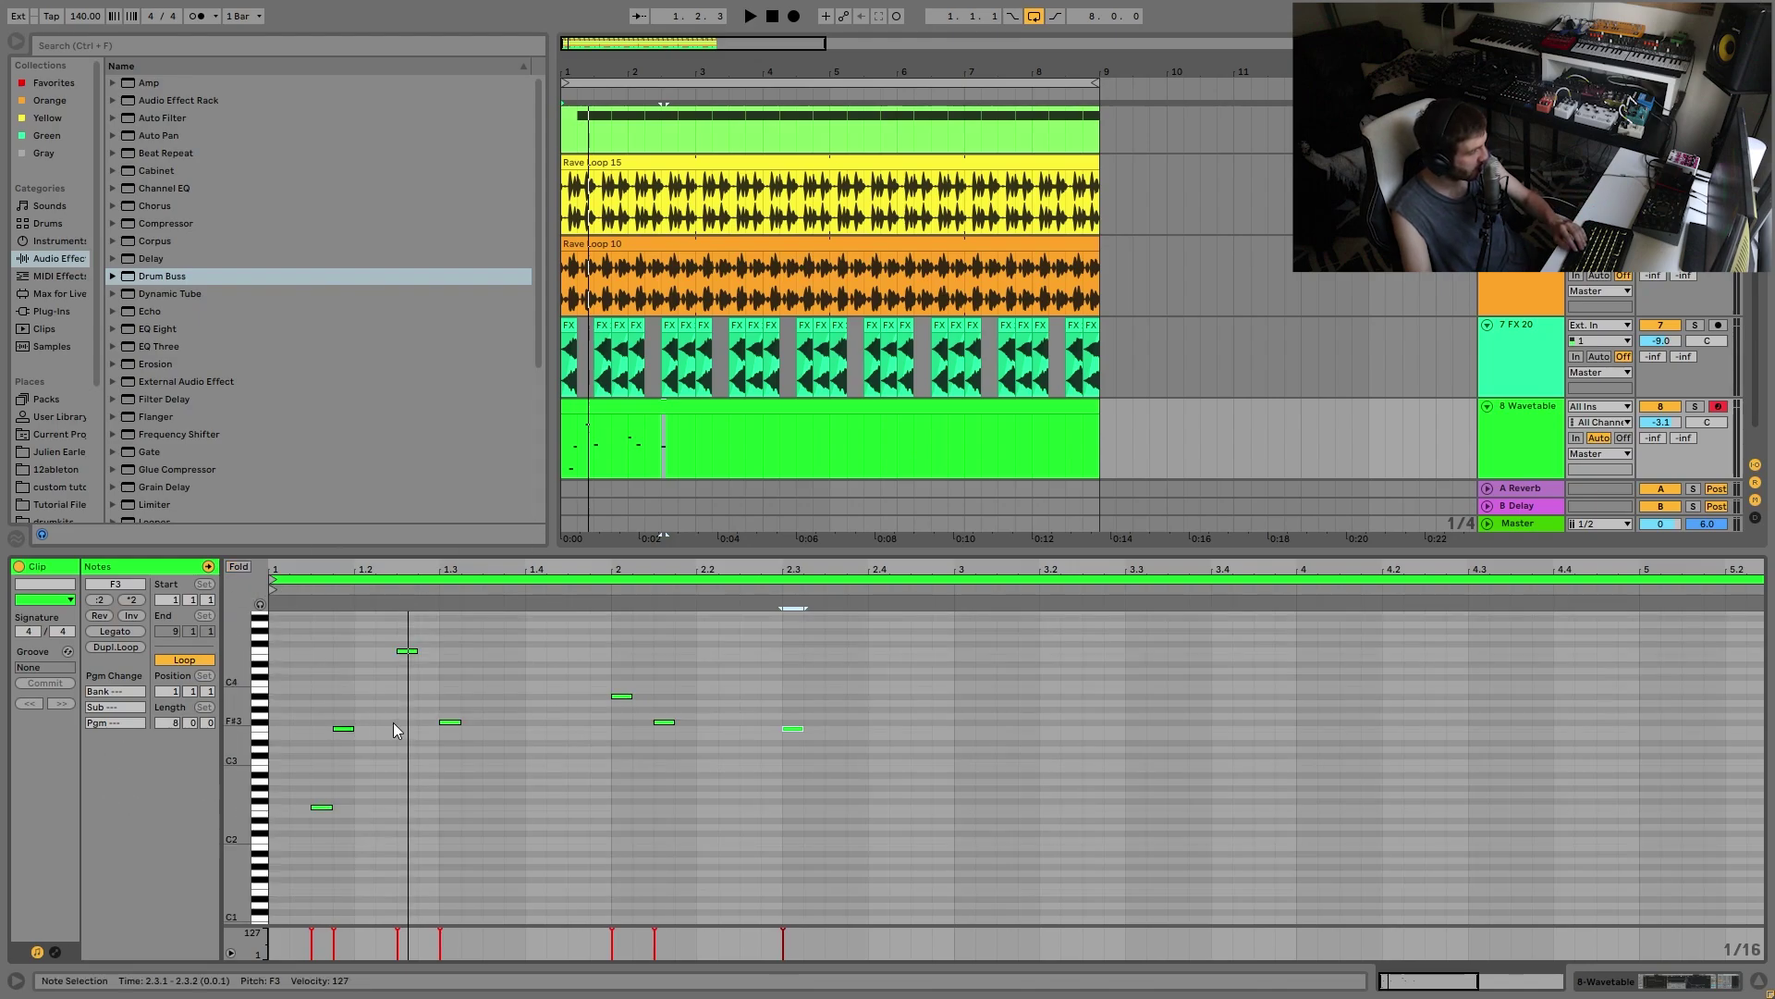
# Step: Audition the note at 1.2.3 in the lower octaves F2 and F3, then return it to F4
pyautogui.click(407, 651)
pyautogui.press('space')
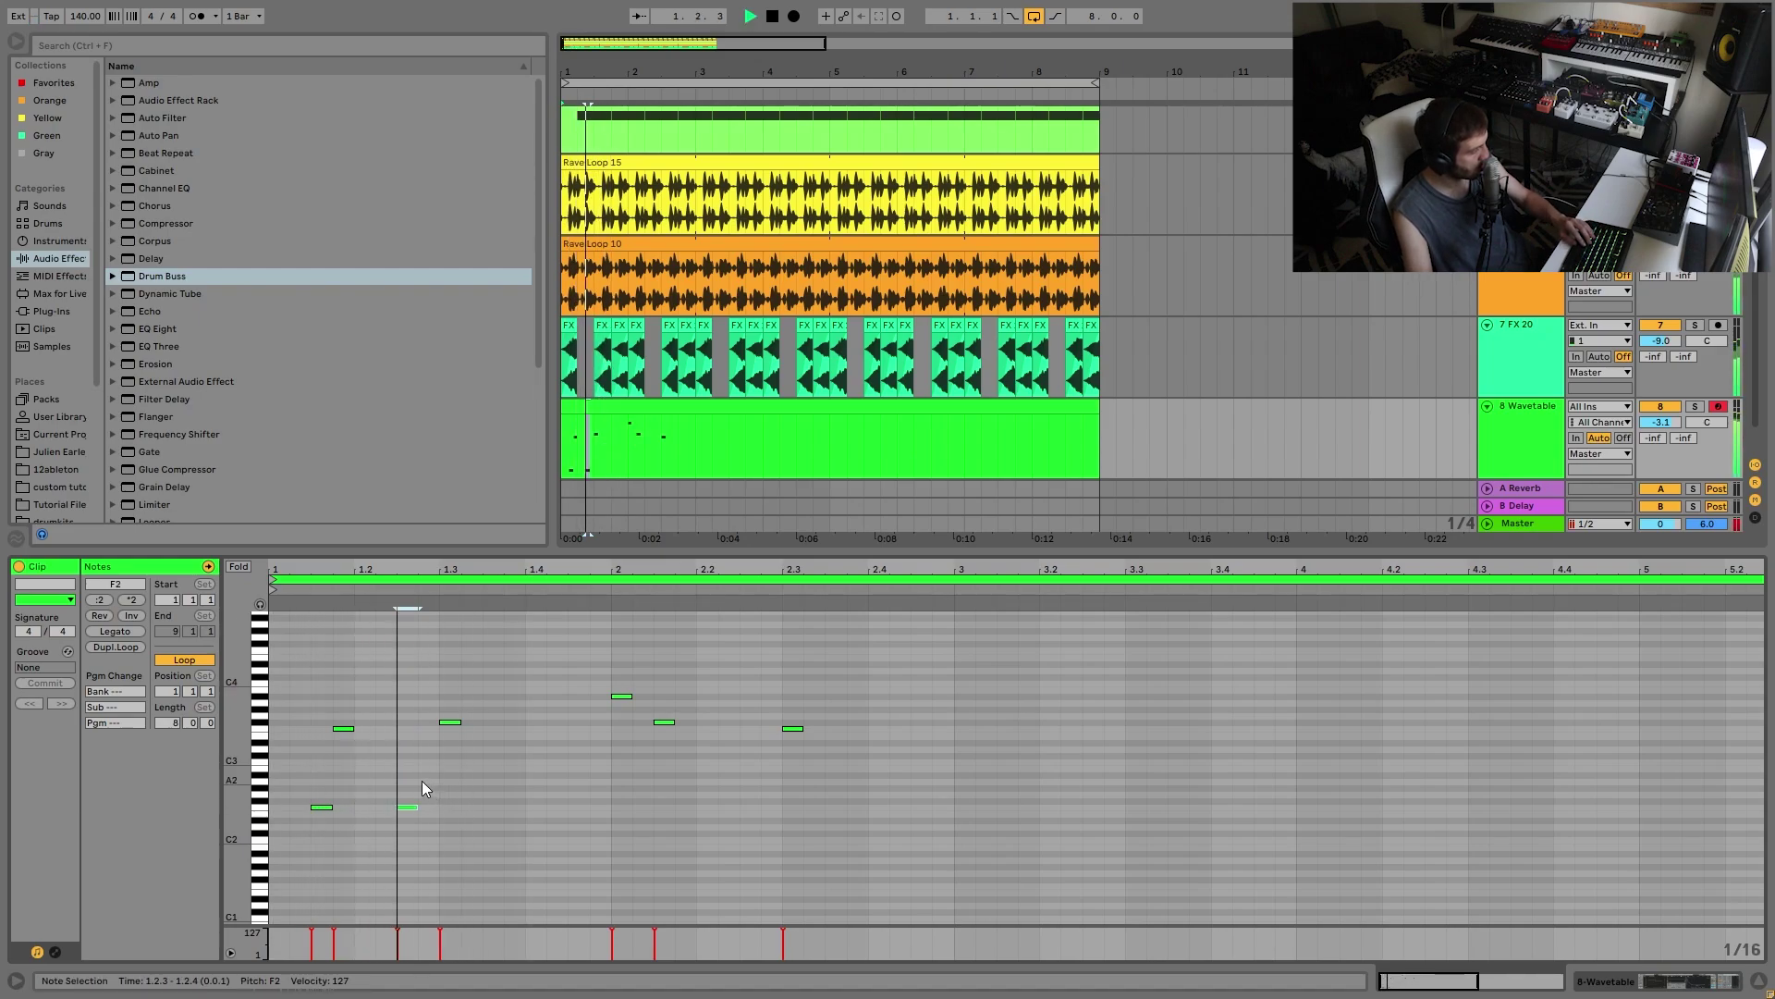
pyautogui.press('space')
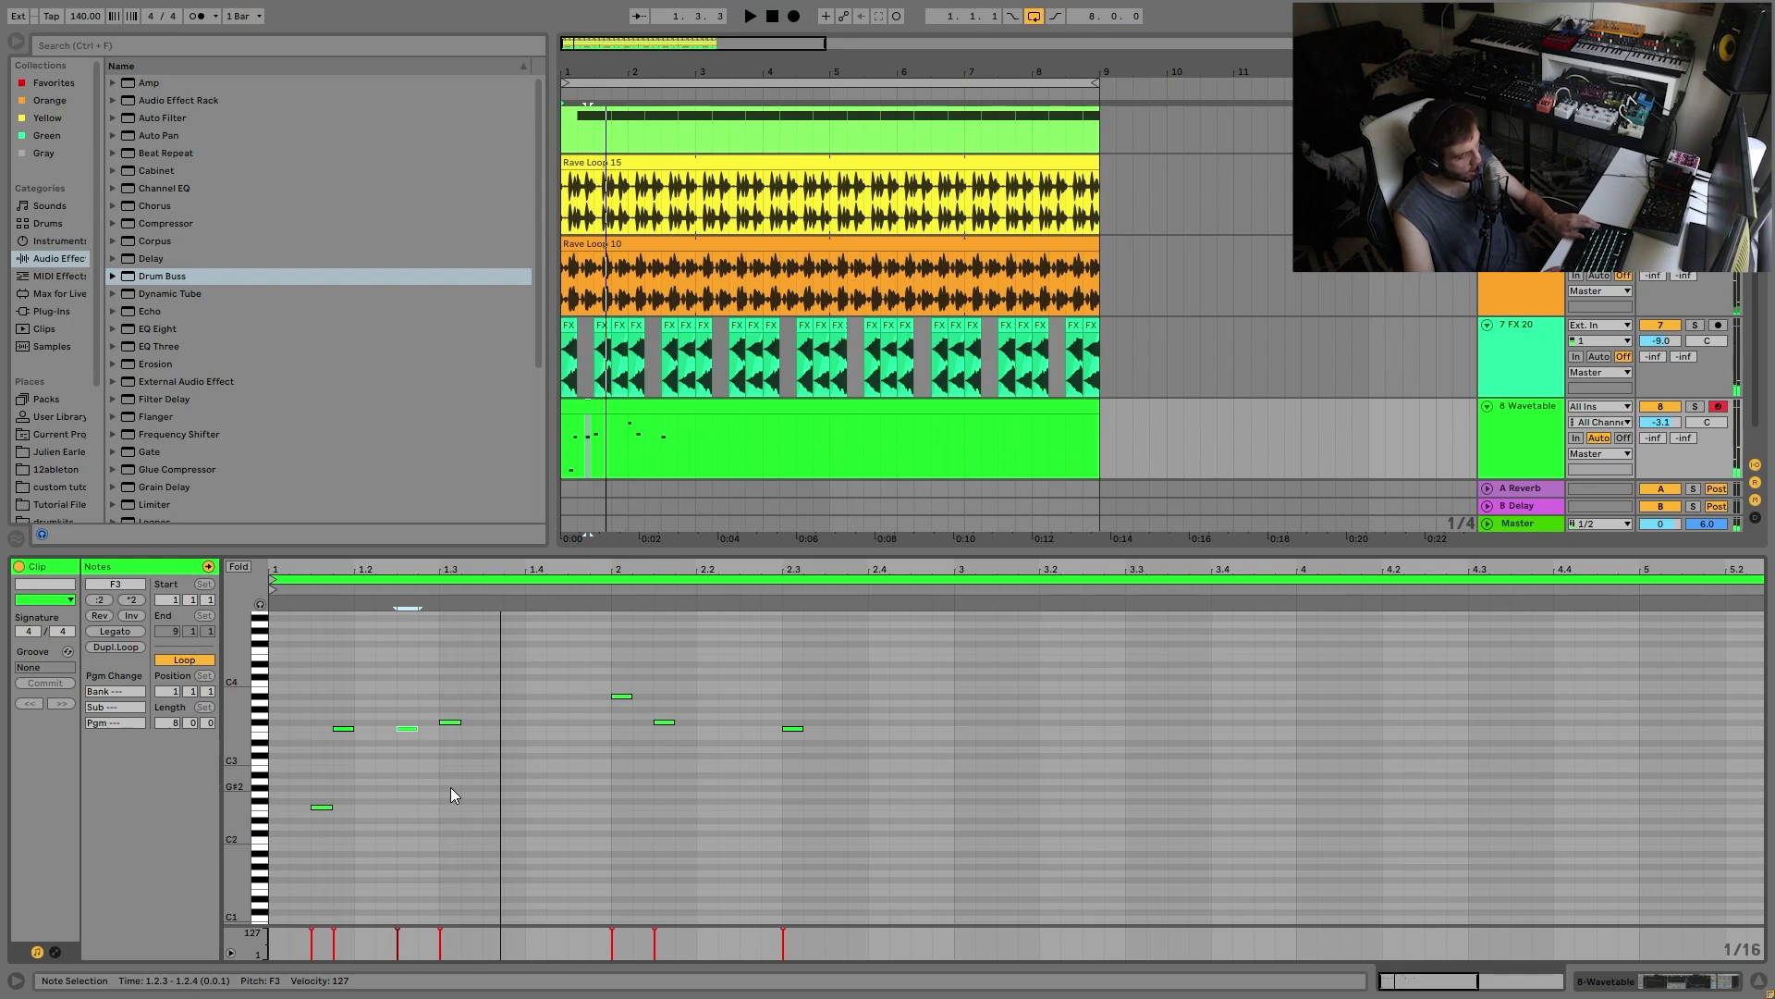
pyautogui.hotkey('shift', 'Up')
pyautogui.hotkey('shift', 'Up')
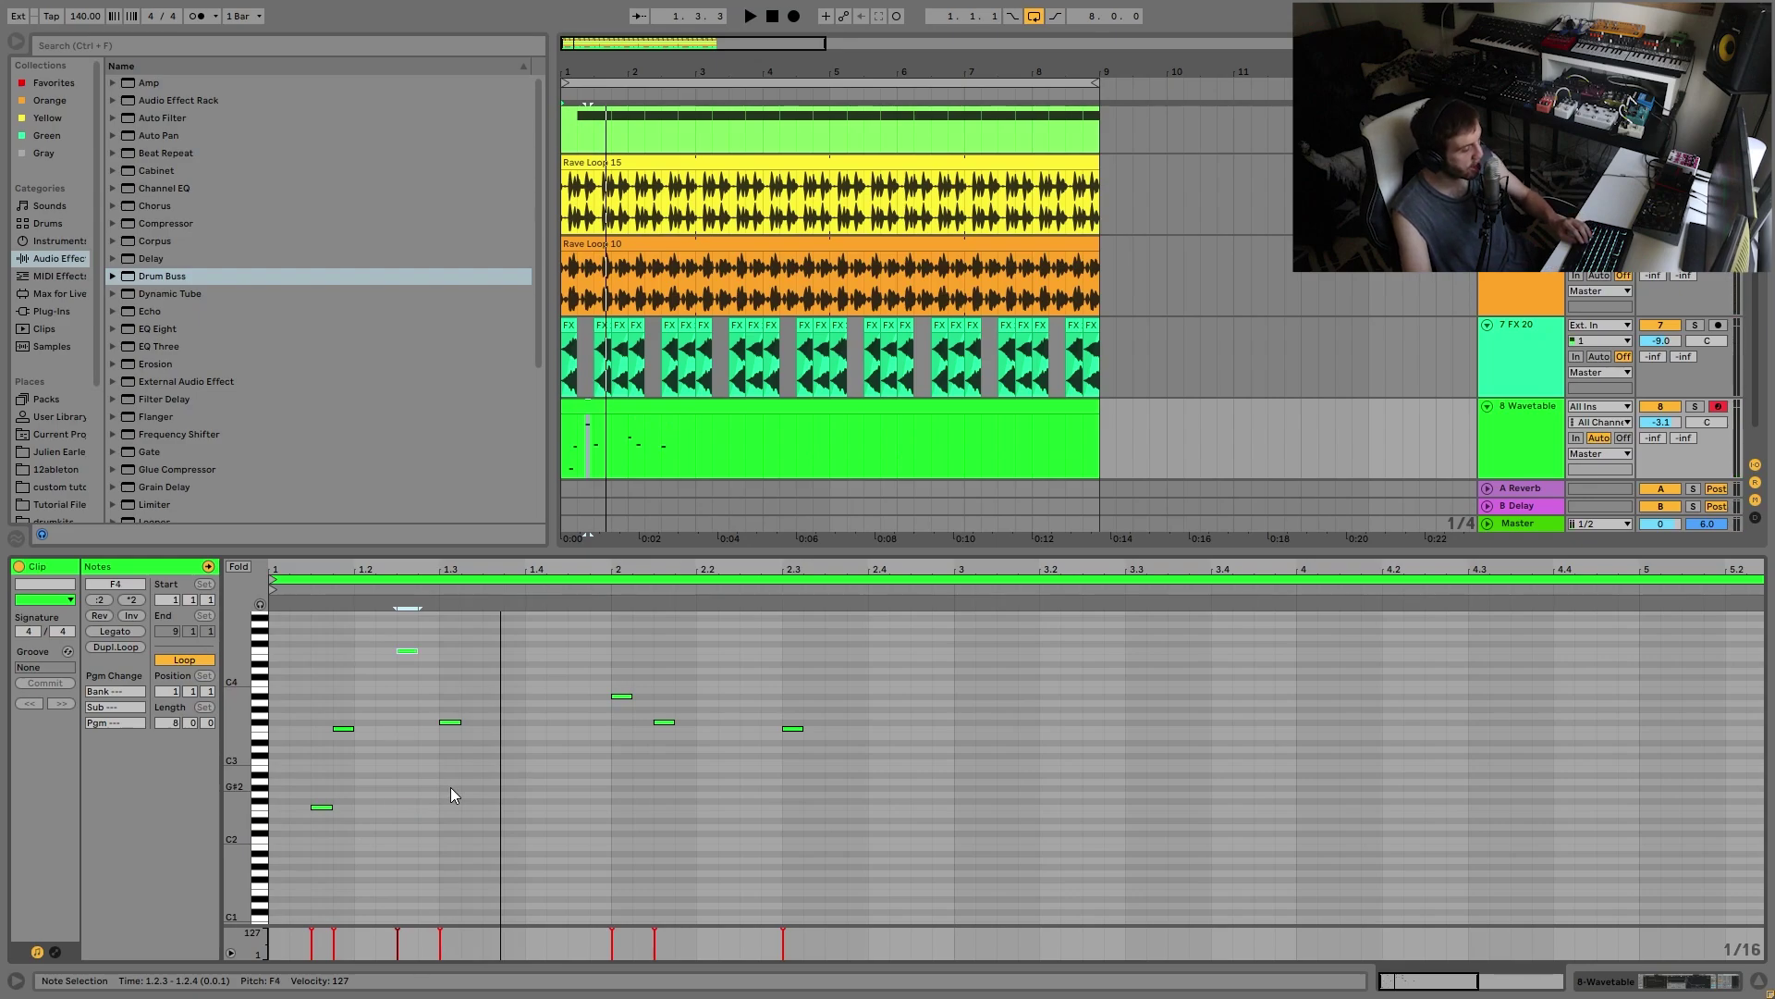
# Step: Play the groove with the Wavetable melody from the start and select the F#3 note at 1.3.1
pyautogui.press('space')
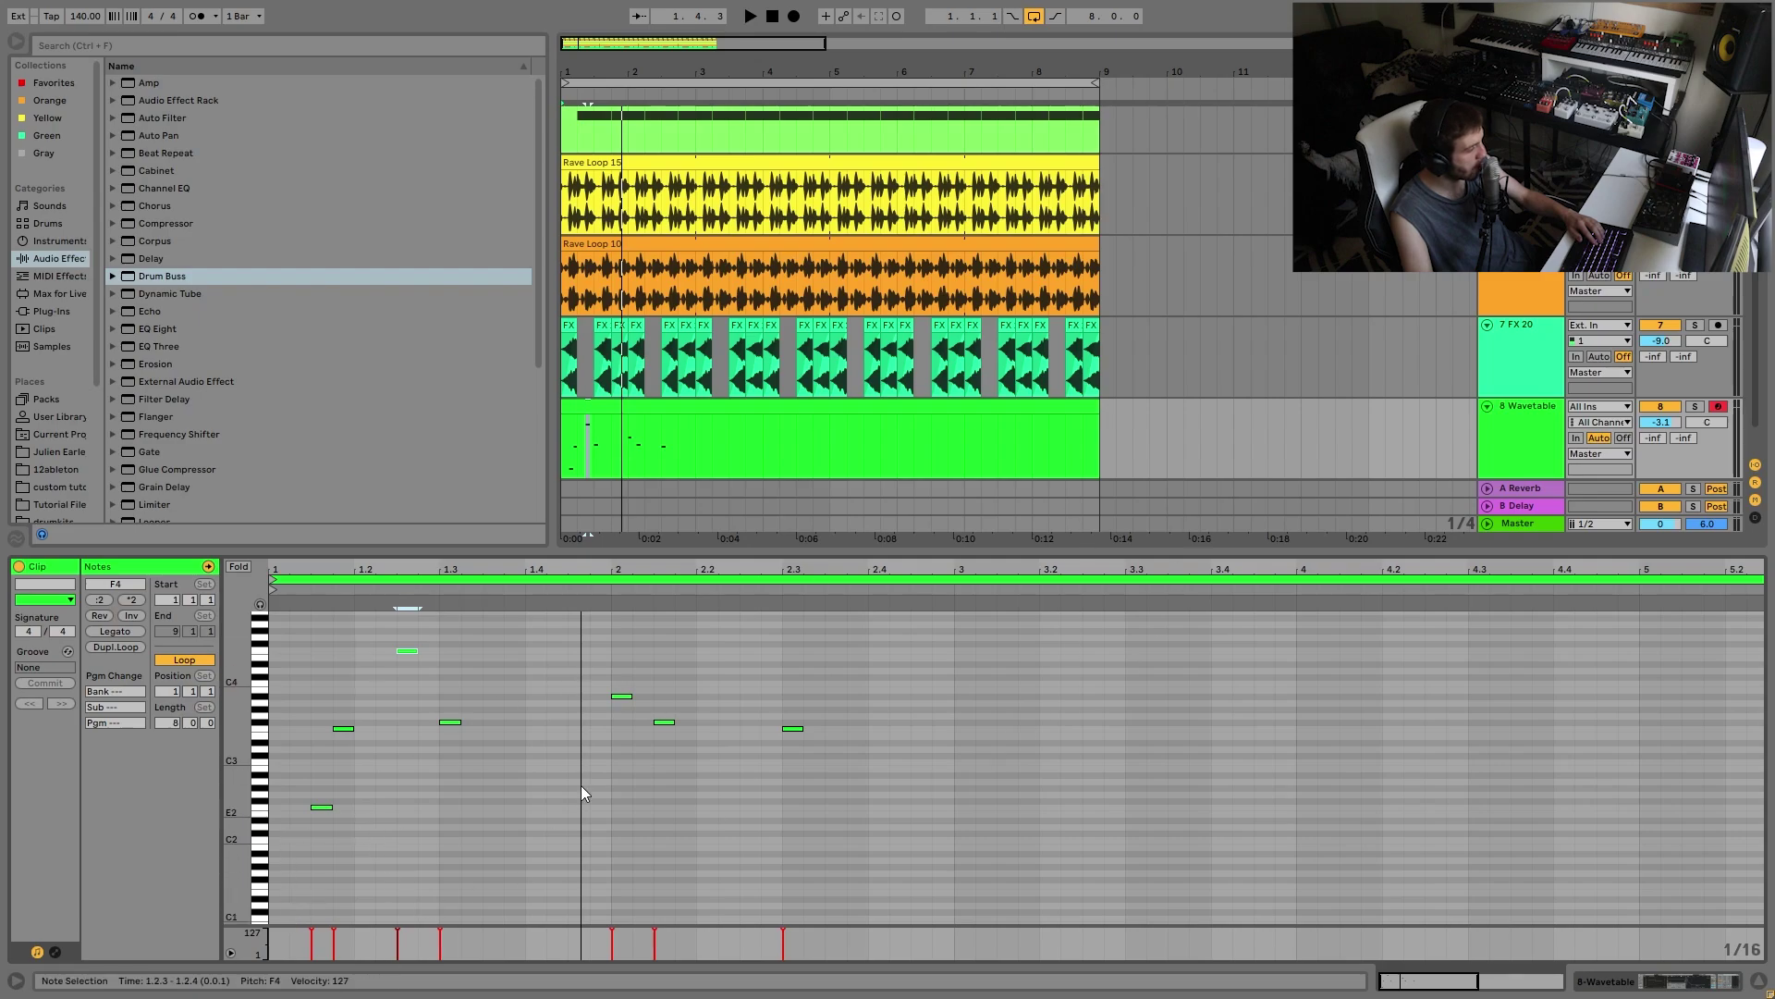
pyautogui.press('space')
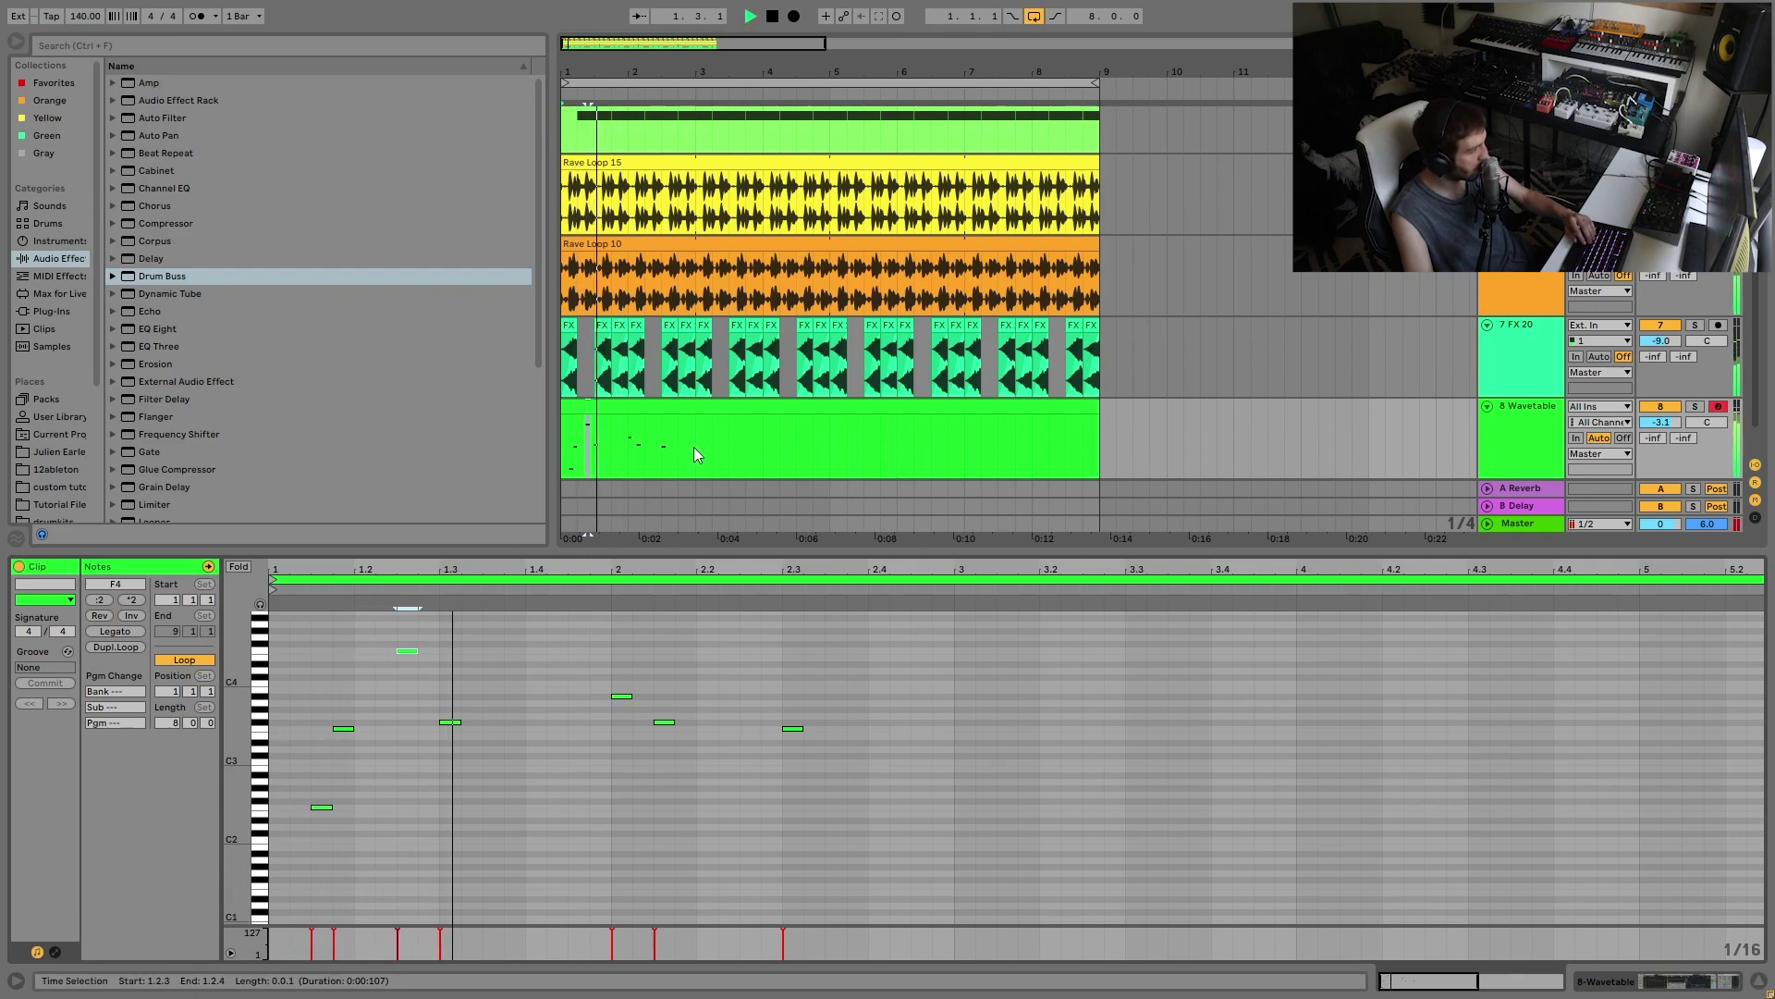
pyautogui.click(694, 449)
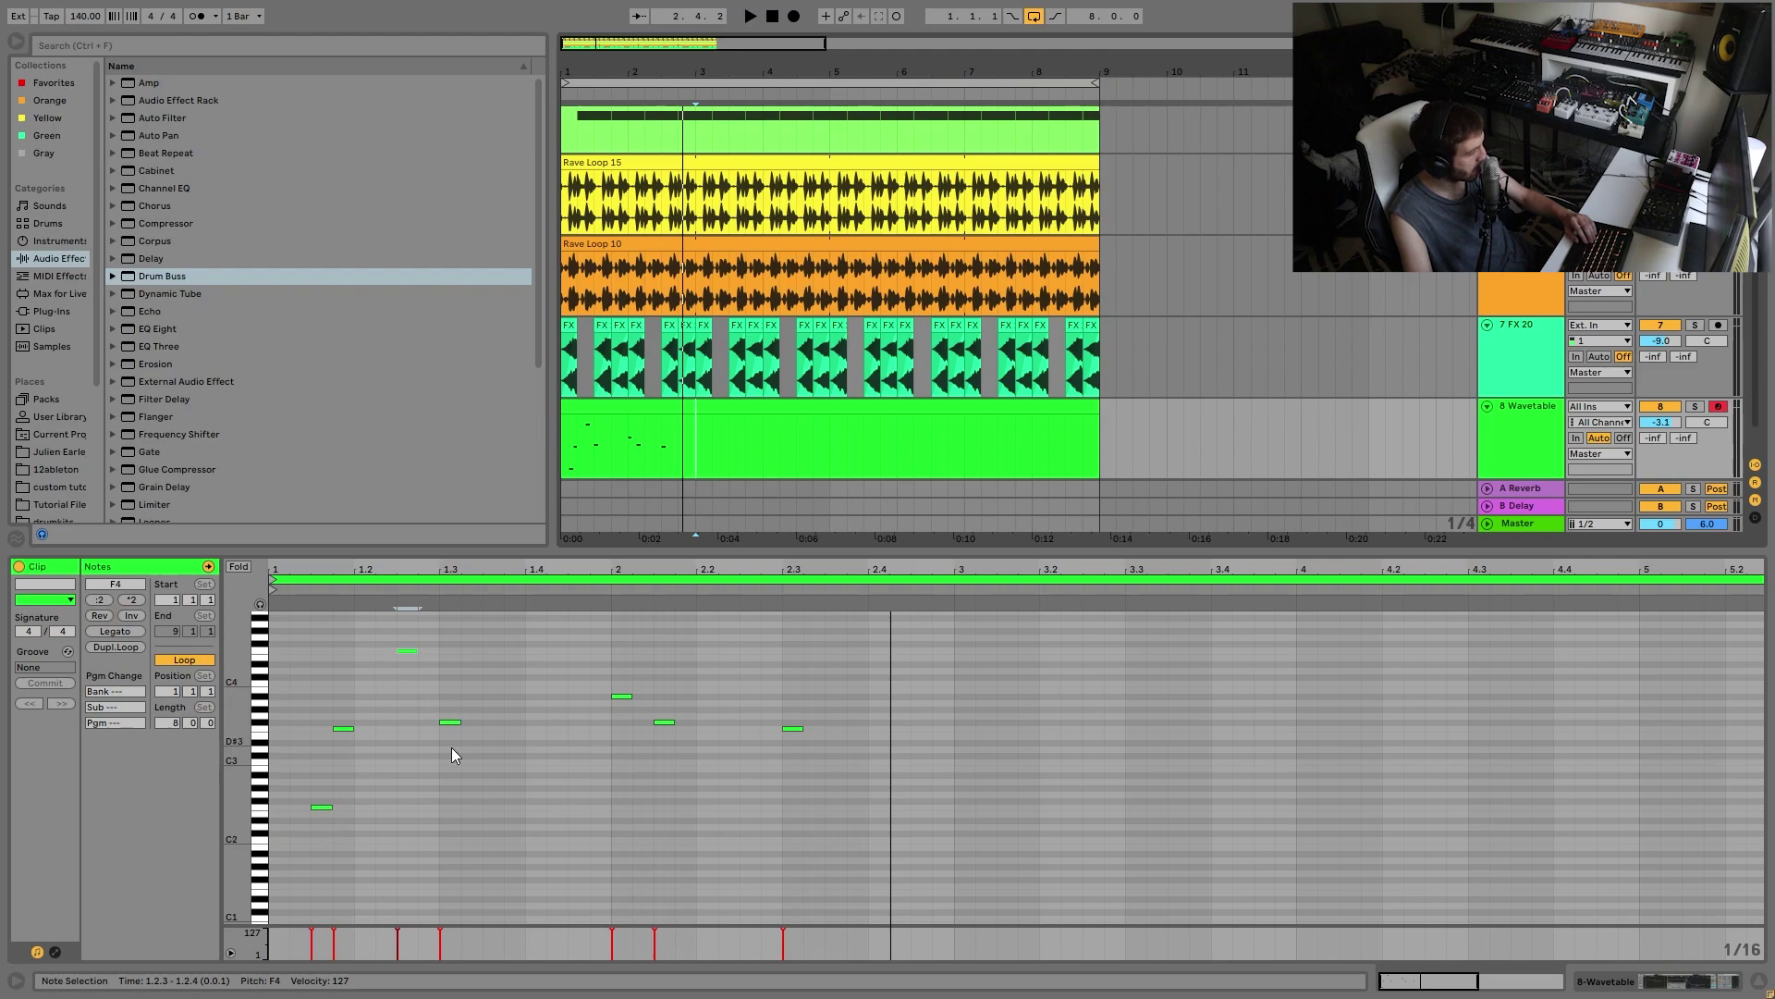
pyautogui.press('space')
pyautogui.click(451, 721)
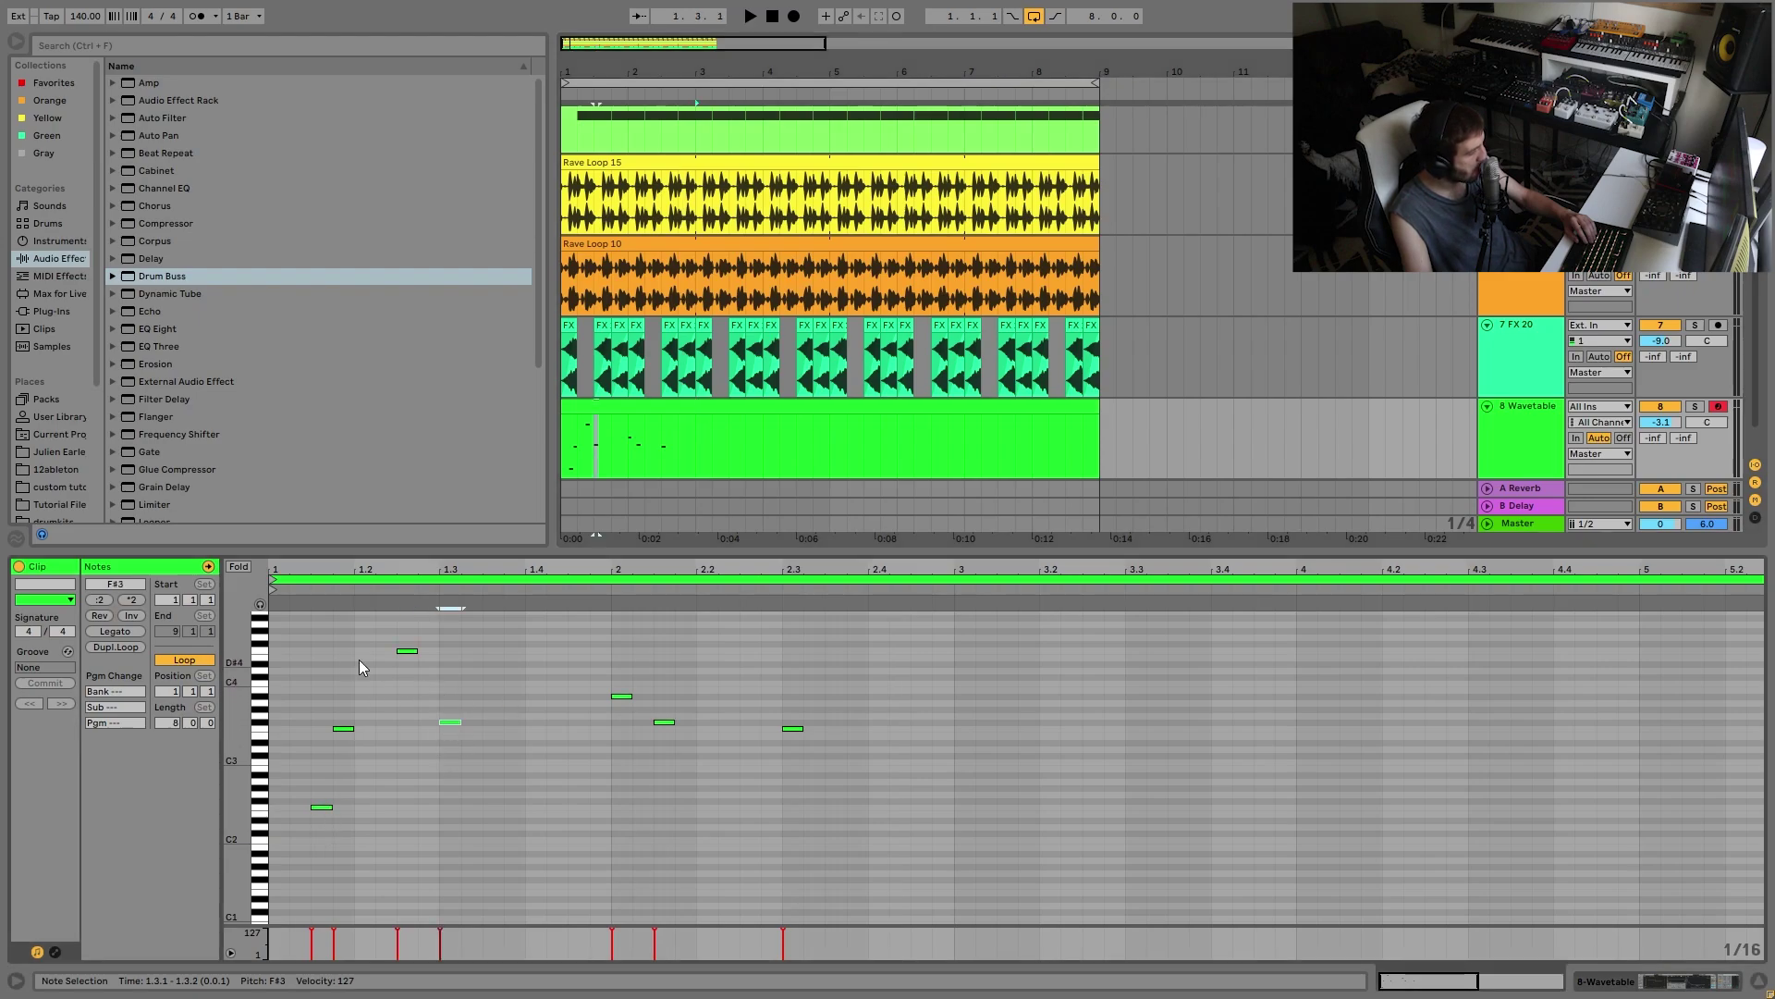
# Step: Turn on note preview and repeat the two-bar Wavetable melody three more times so it fills all eight bars
pyautogui.click(260, 603)
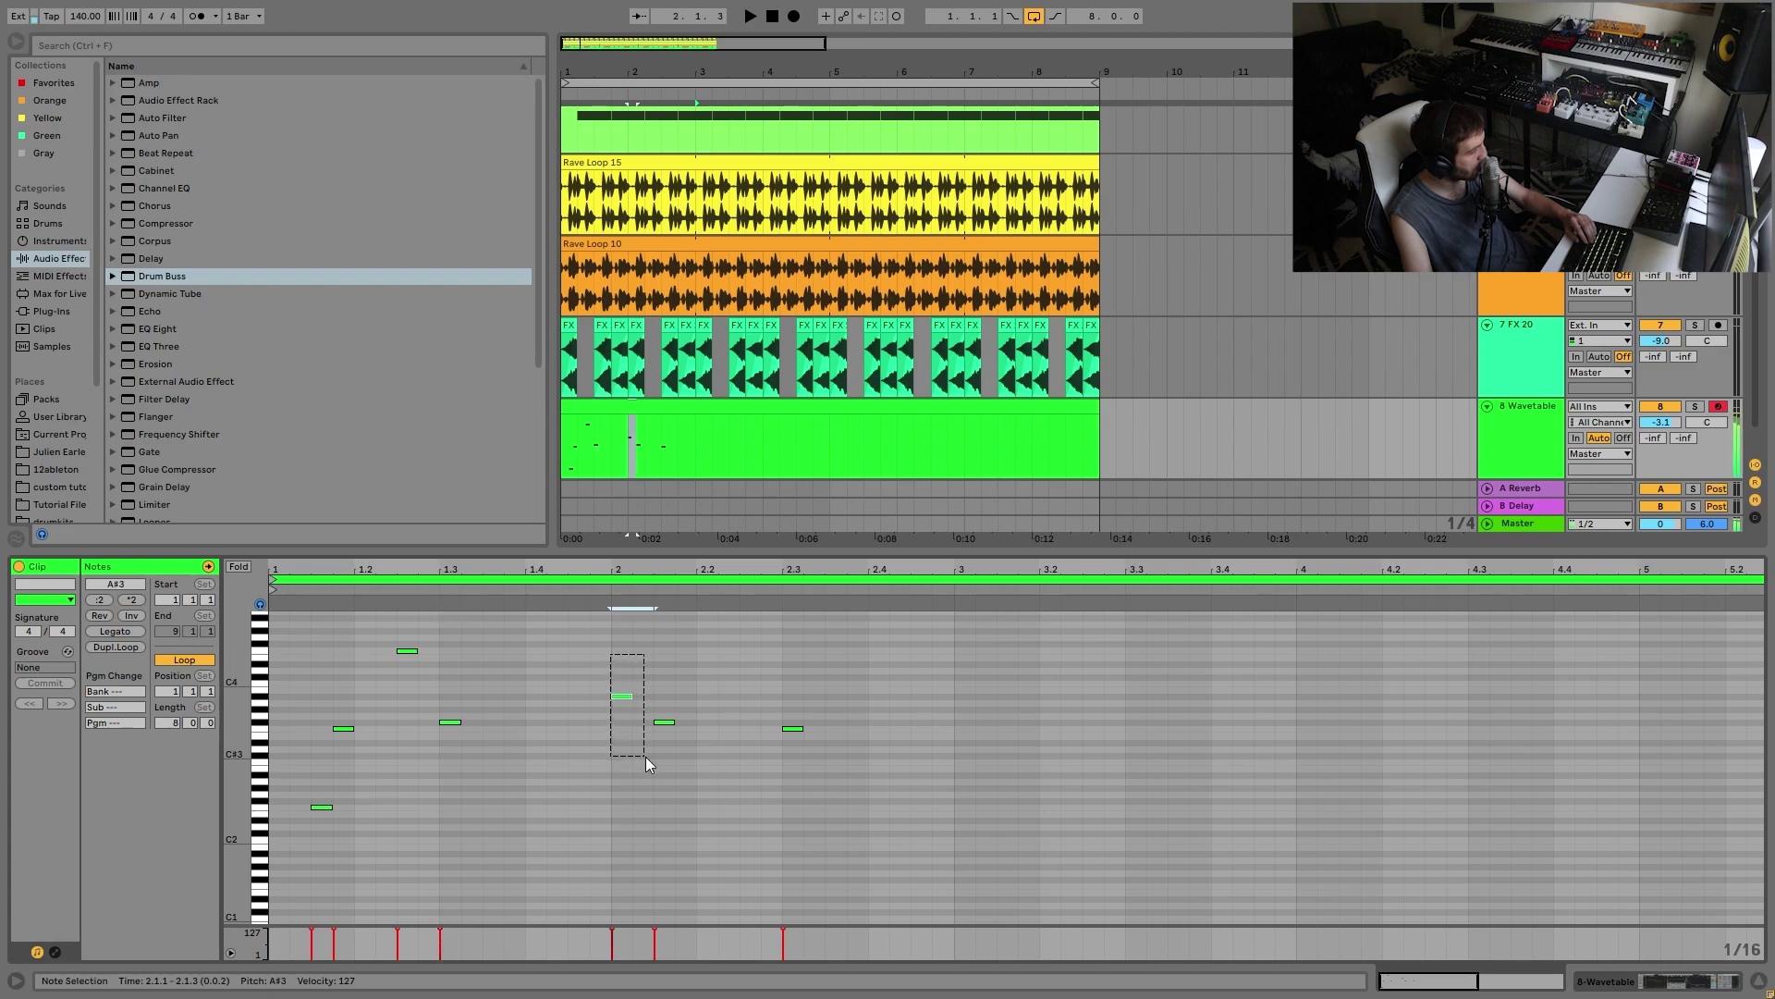
pyautogui.moveTo(645, 758); pyautogui.dragTo(830, 787)
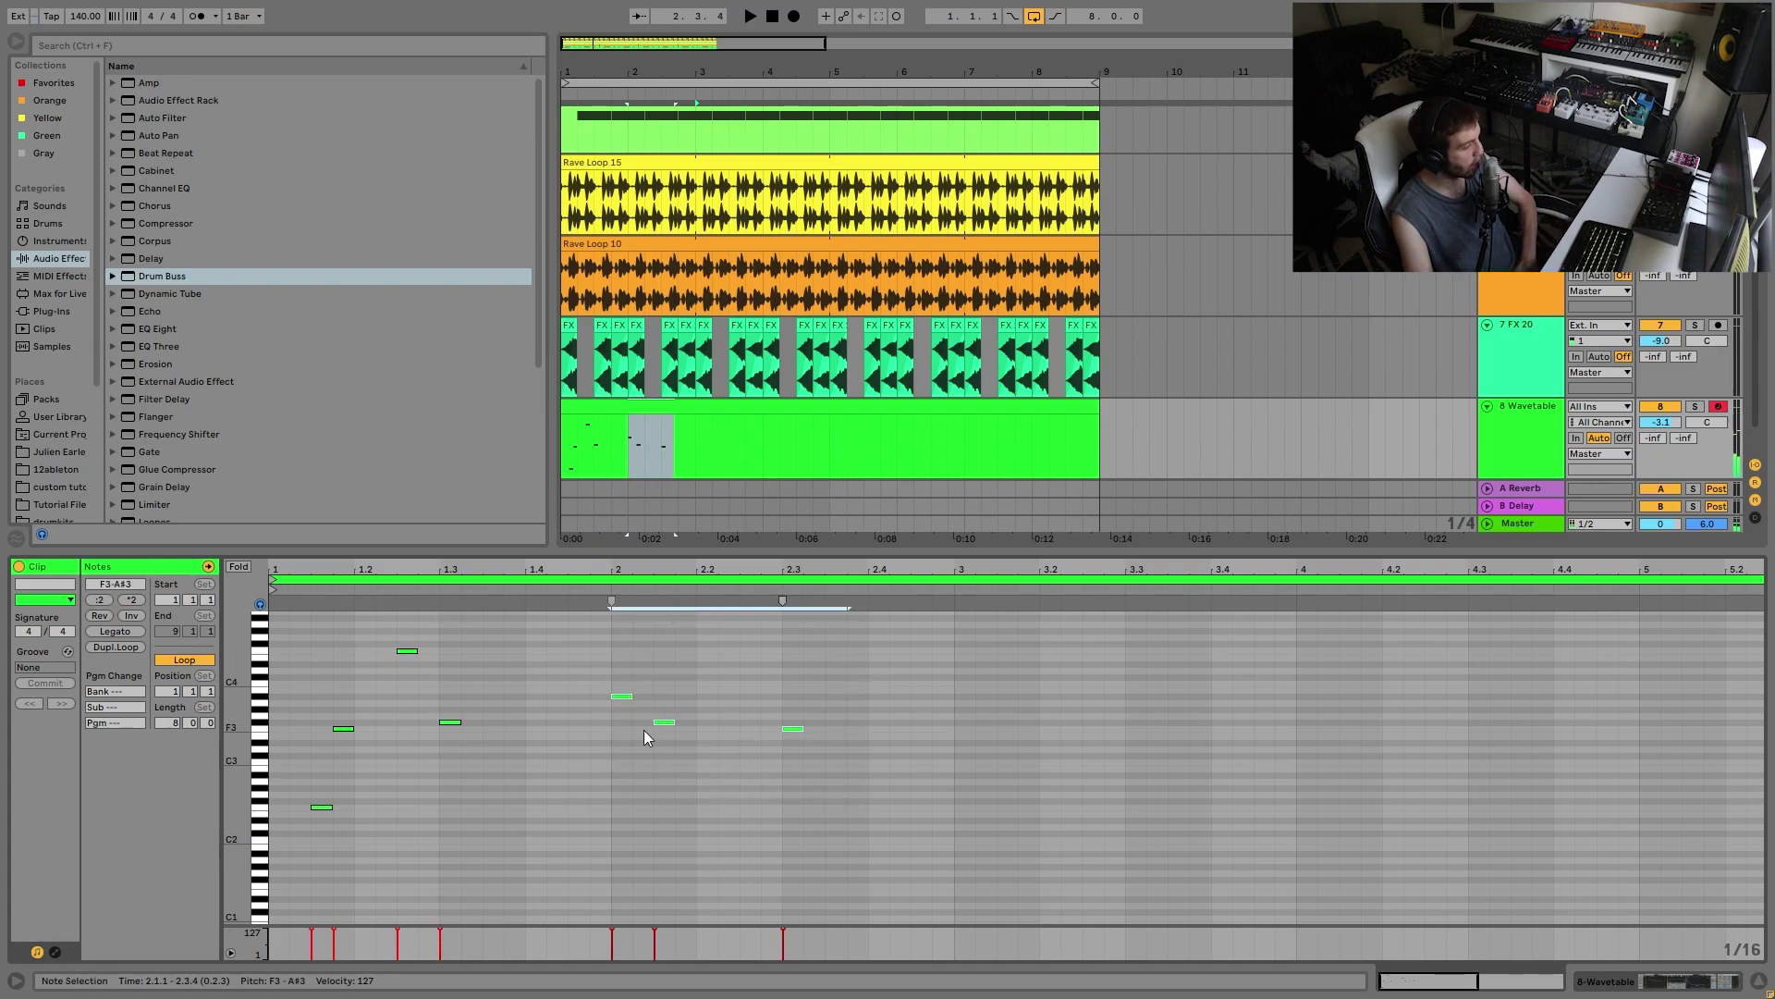
pyautogui.moveTo(680, 445); pyautogui.dragTo(553, 416)
pyautogui.press('space')
pyautogui.hotkey('ctrl', 'd')
pyautogui.hotkey('ctrl', 'd')
pyautogui.hotkey('ctrl', 'd')
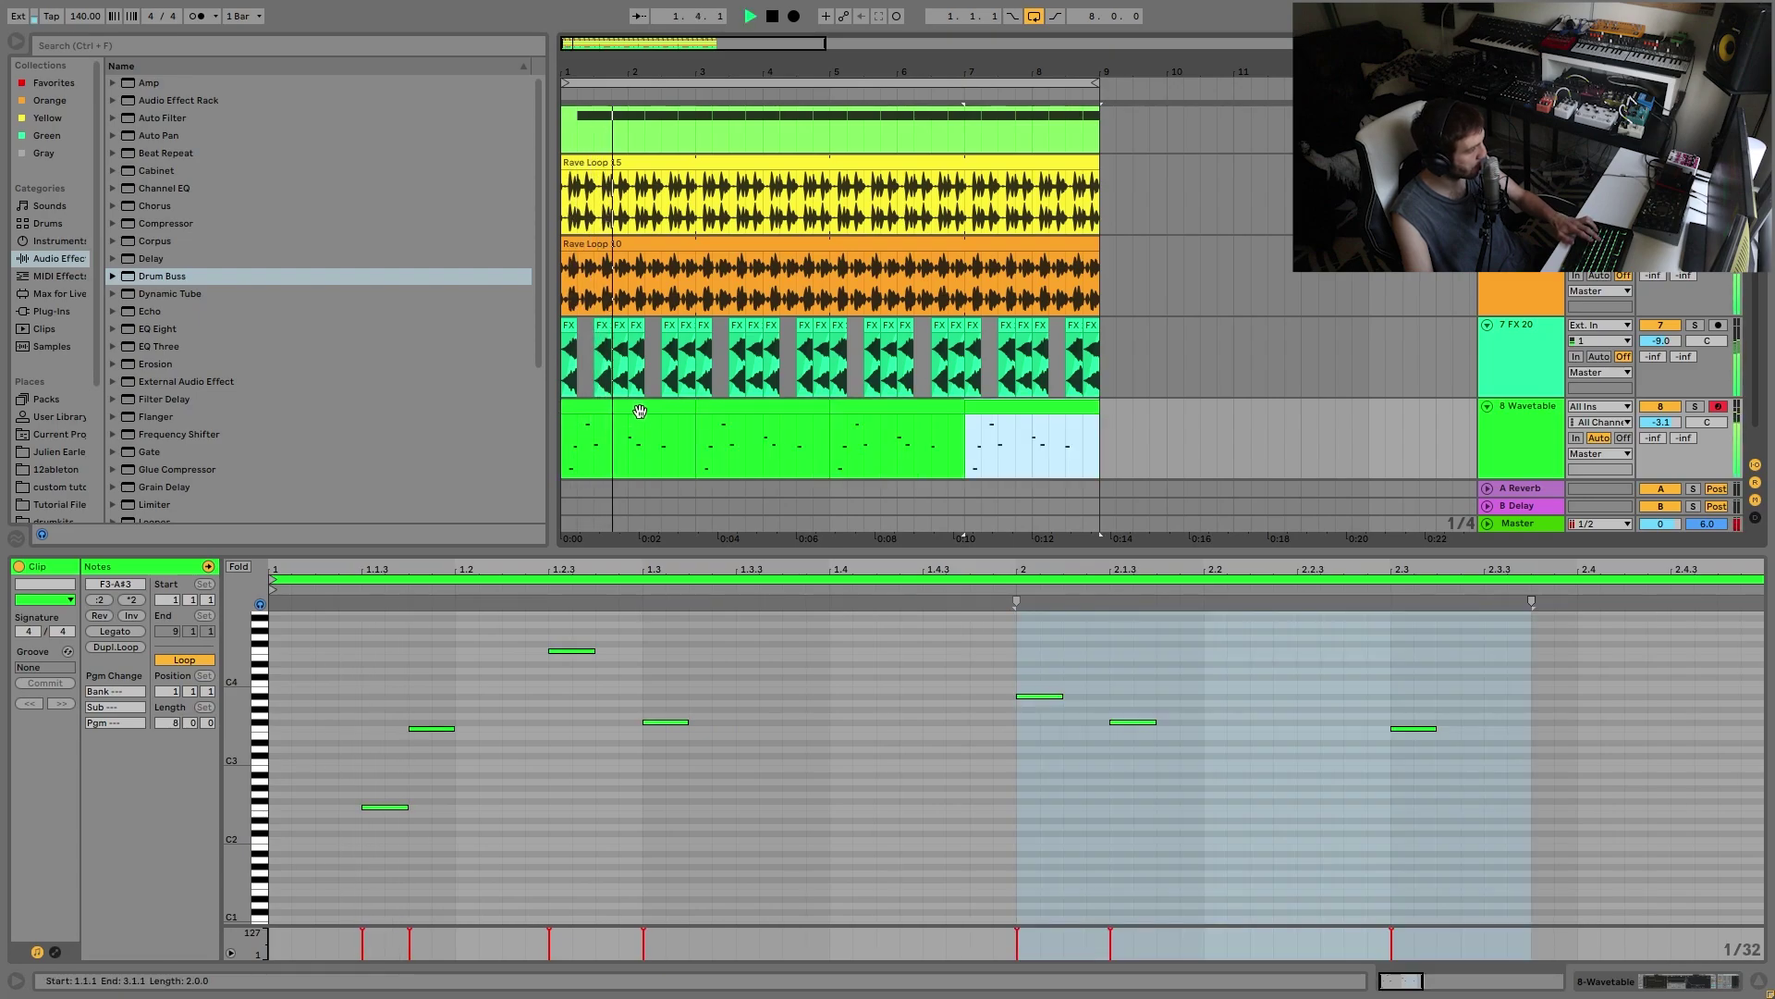
# Step: Insert an Echo between the Wavetable and the Drum Buss on track 8 and lower its dry/wet to about 26 %
pyautogui.click(641, 408)
pyautogui.click(1534, 438)
pyautogui.doubleClick(1534, 437)
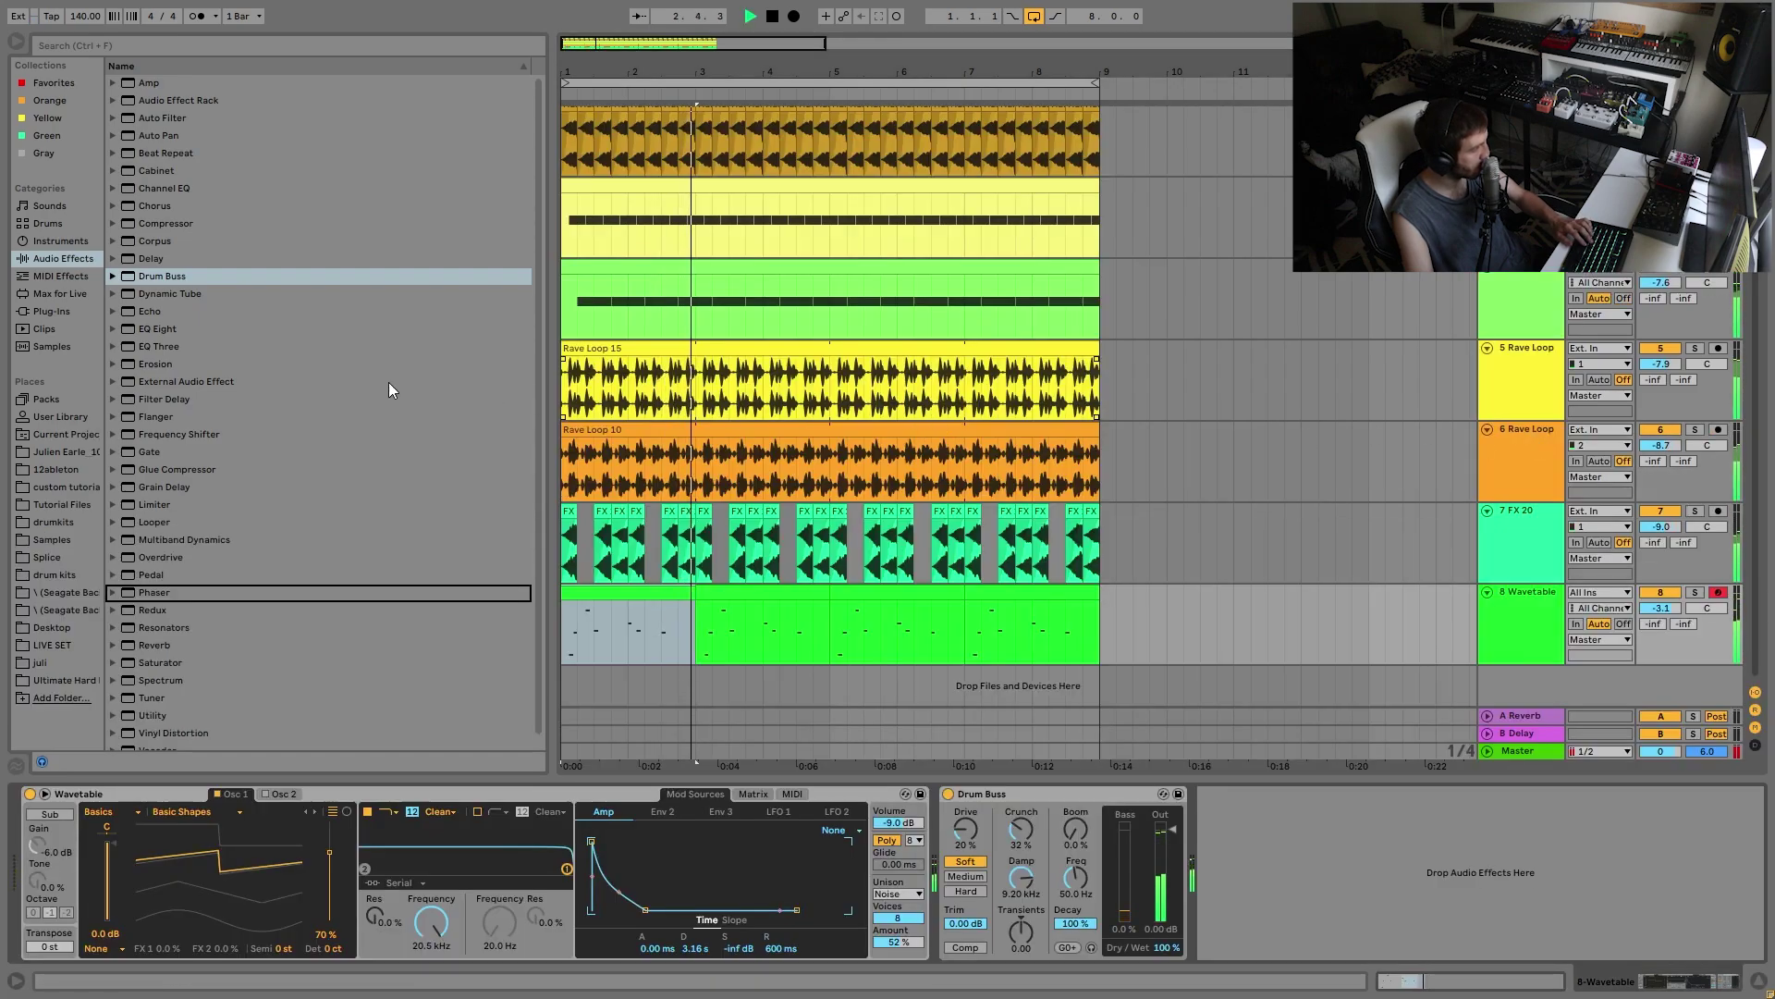
pyautogui.click(176, 311)
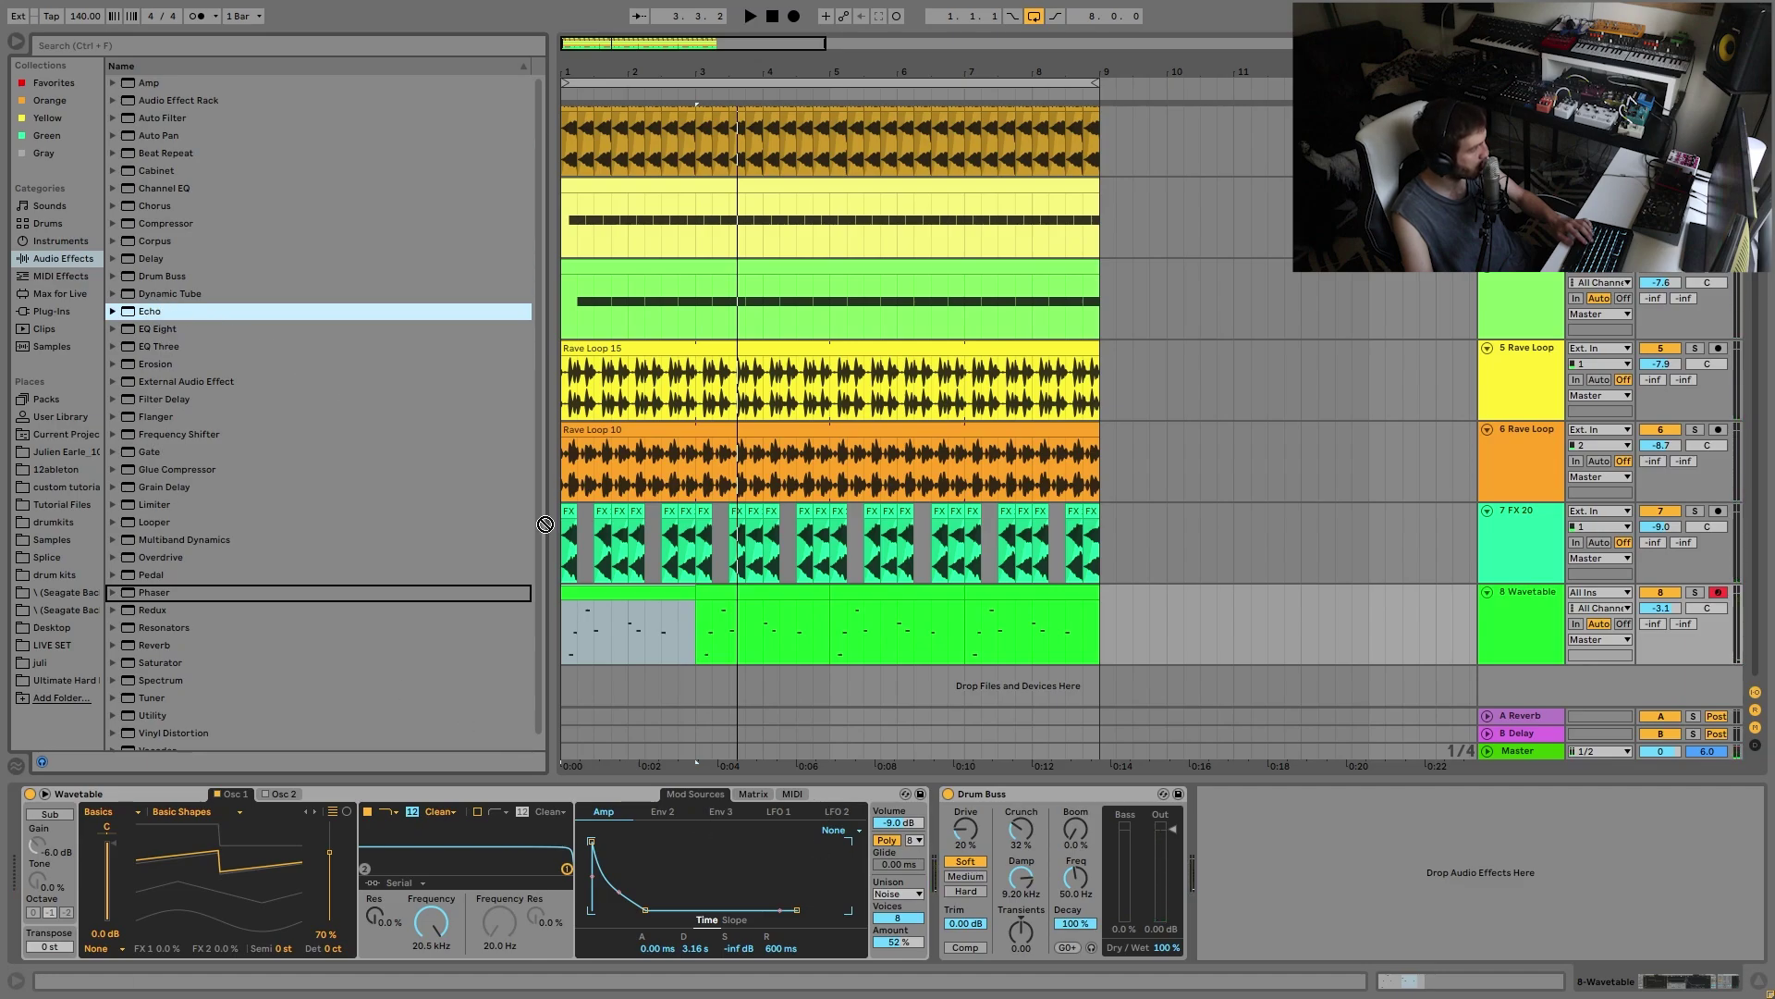
pyautogui.moveTo(546, 524); pyautogui.dragTo(942, 869)
pyautogui.moveTo(1384, 942); pyautogui.dragTo(1385, 981)
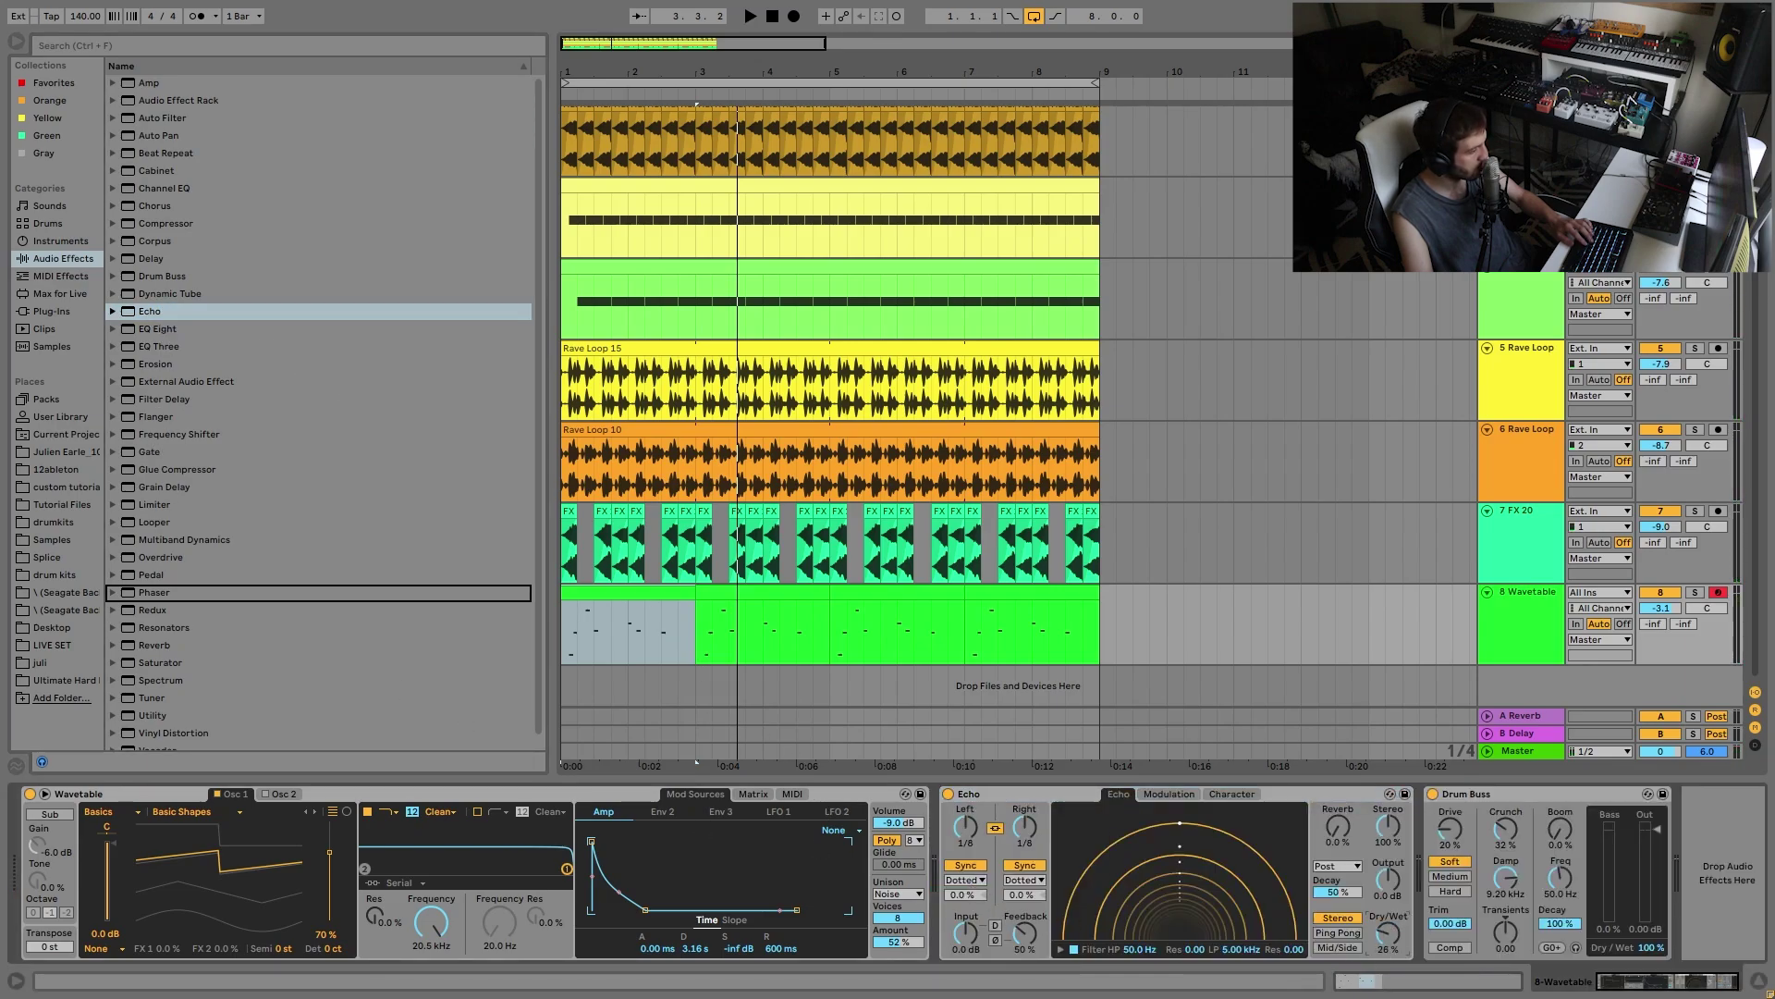
# Step: During playback, switch the Echo to Ping Pong, raise its low-pass to 14.5 kHz and fine-tune the dry/wet to 26 %
pyautogui.press('space')
pyautogui.click(1338, 932)
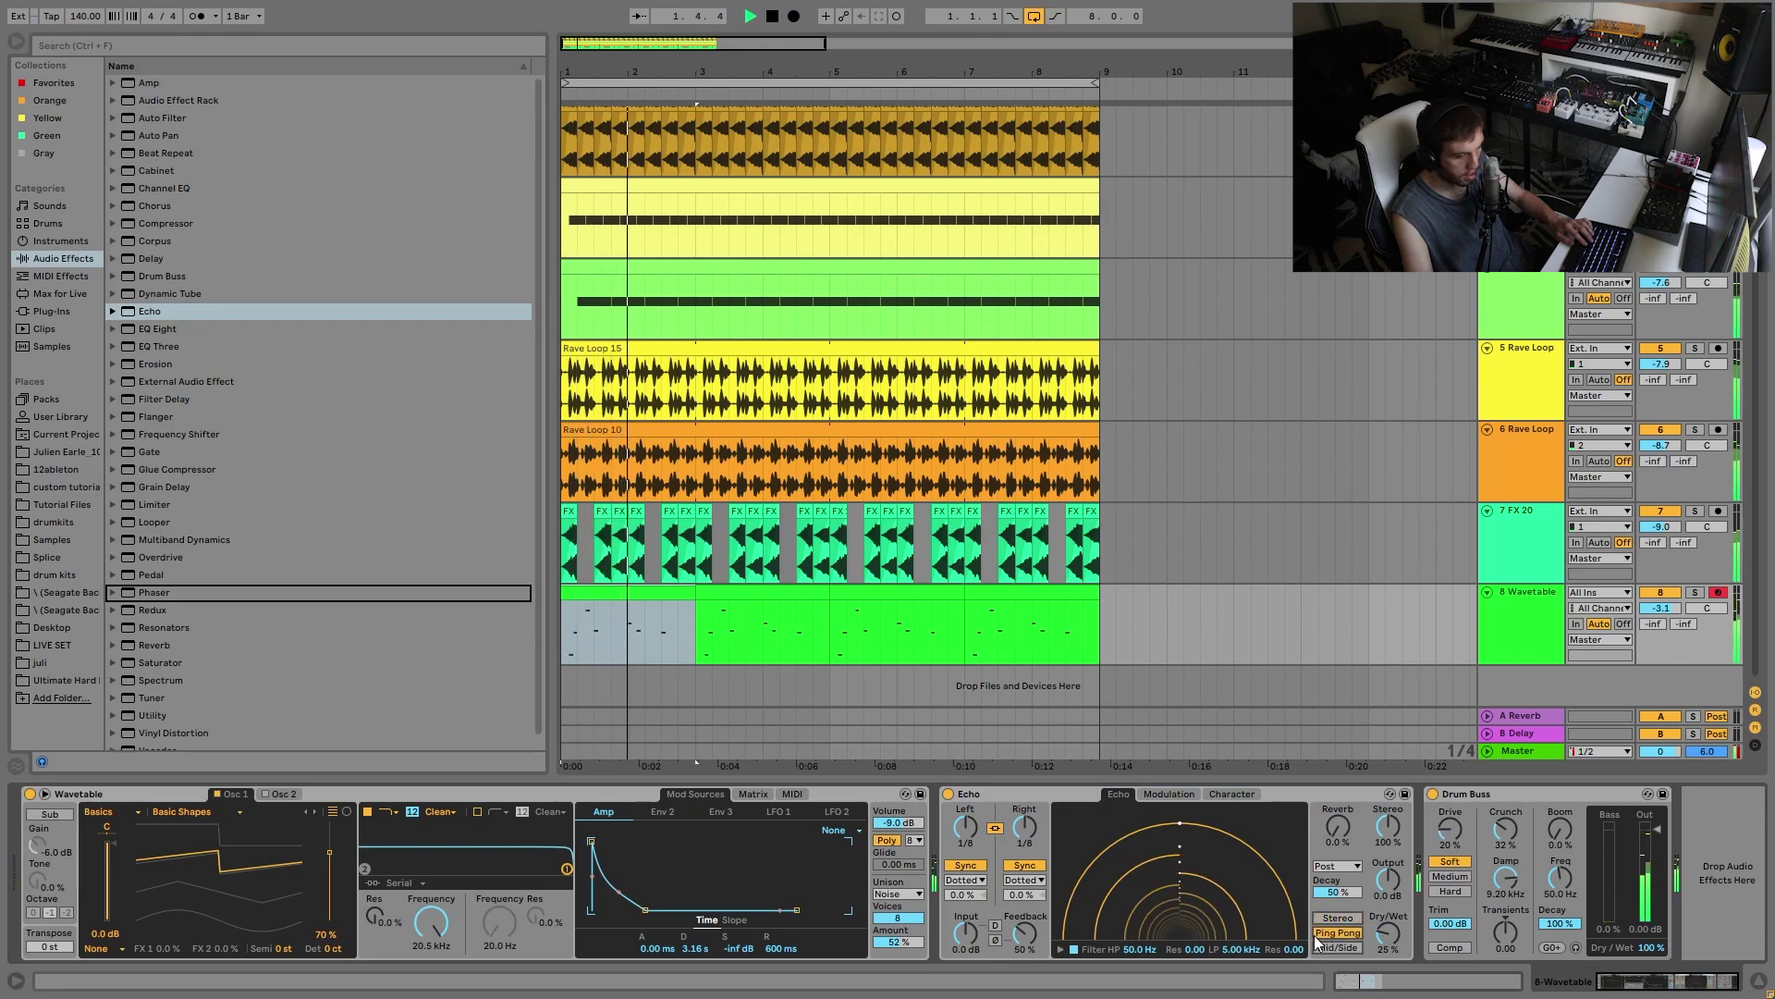
pyautogui.moveTo(1242, 949); pyautogui.dragTo(1243, 917)
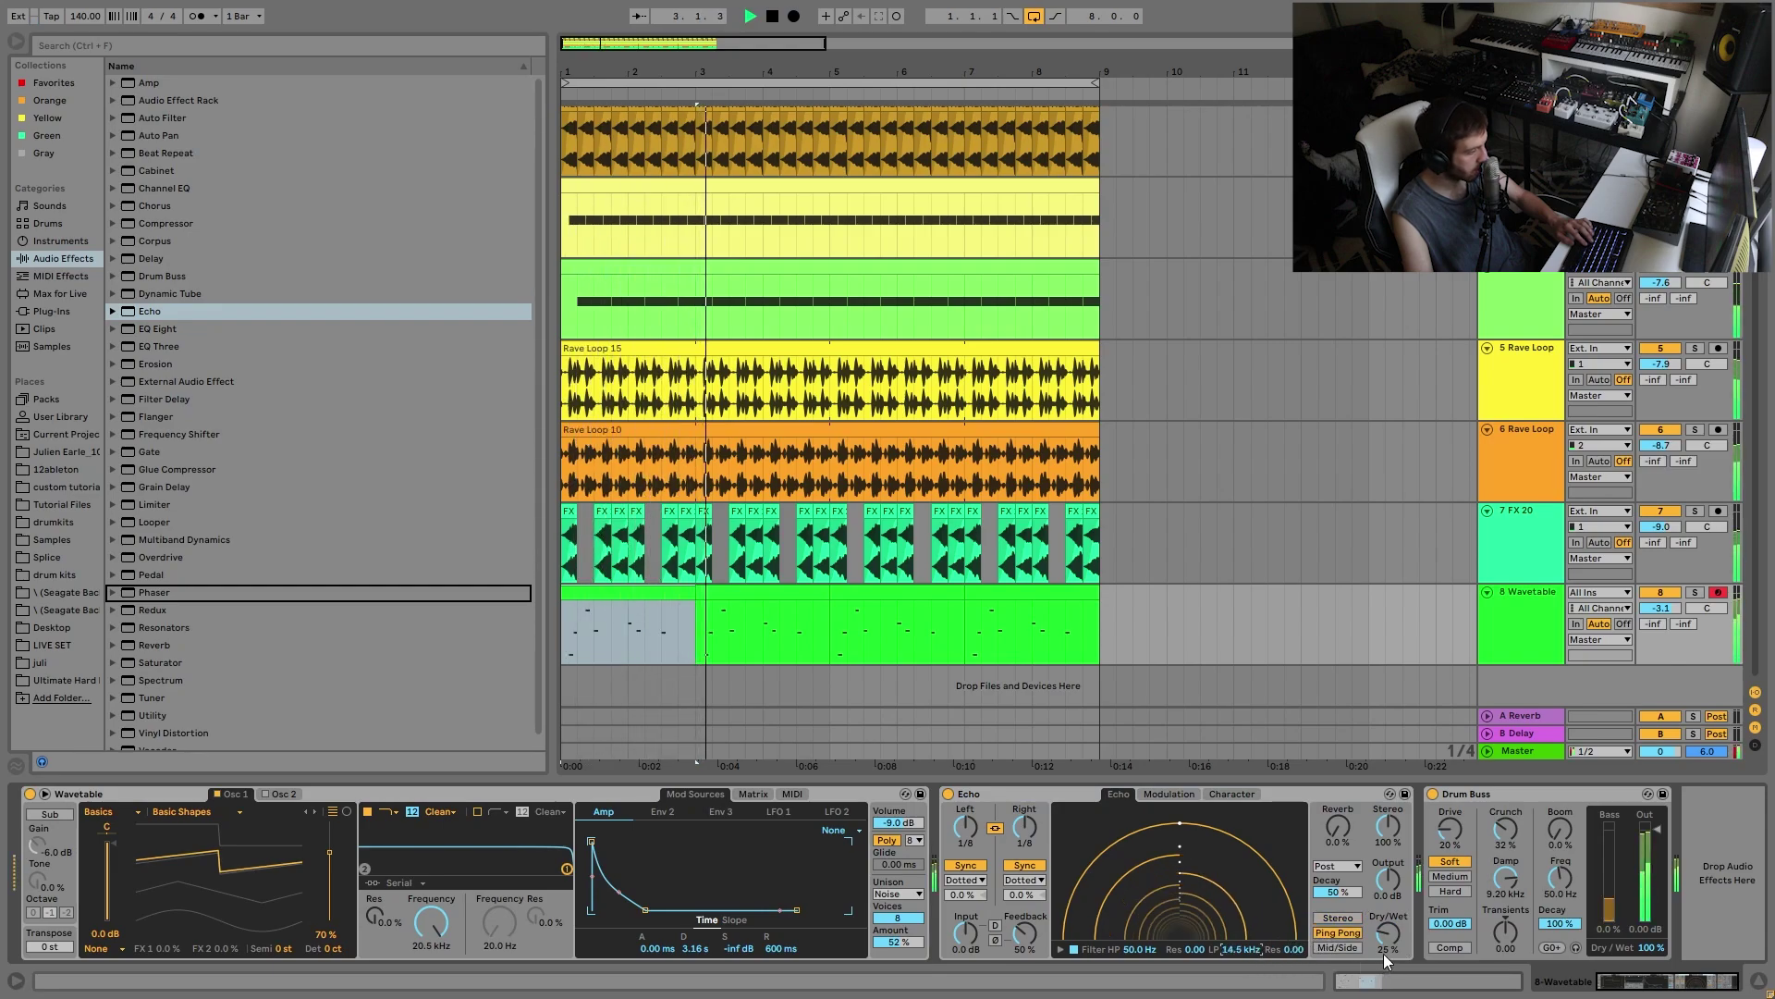
pyautogui.moveTo(1383, 953); pyautogui.dragTo(1383, 953)
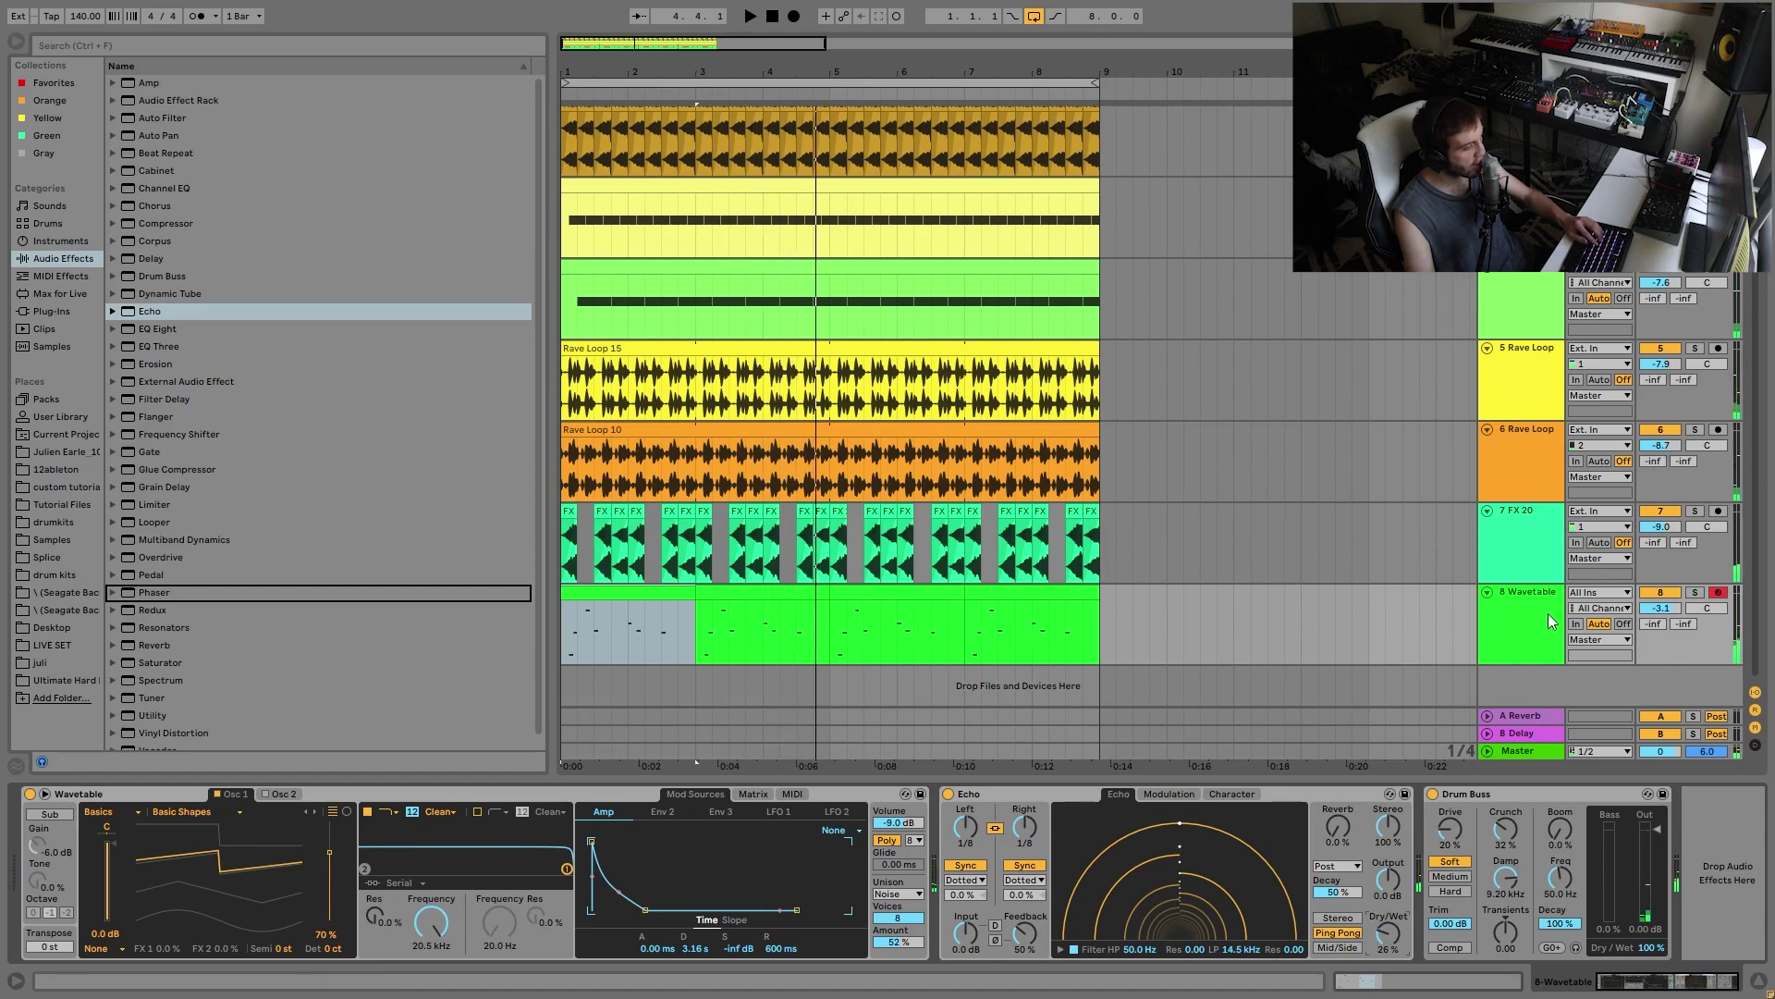
# Step: Create a new MIDI track below the melody track and load a Wavetable instrument on it
pyautogui.hotkey('ctrl', 'shift', 't')
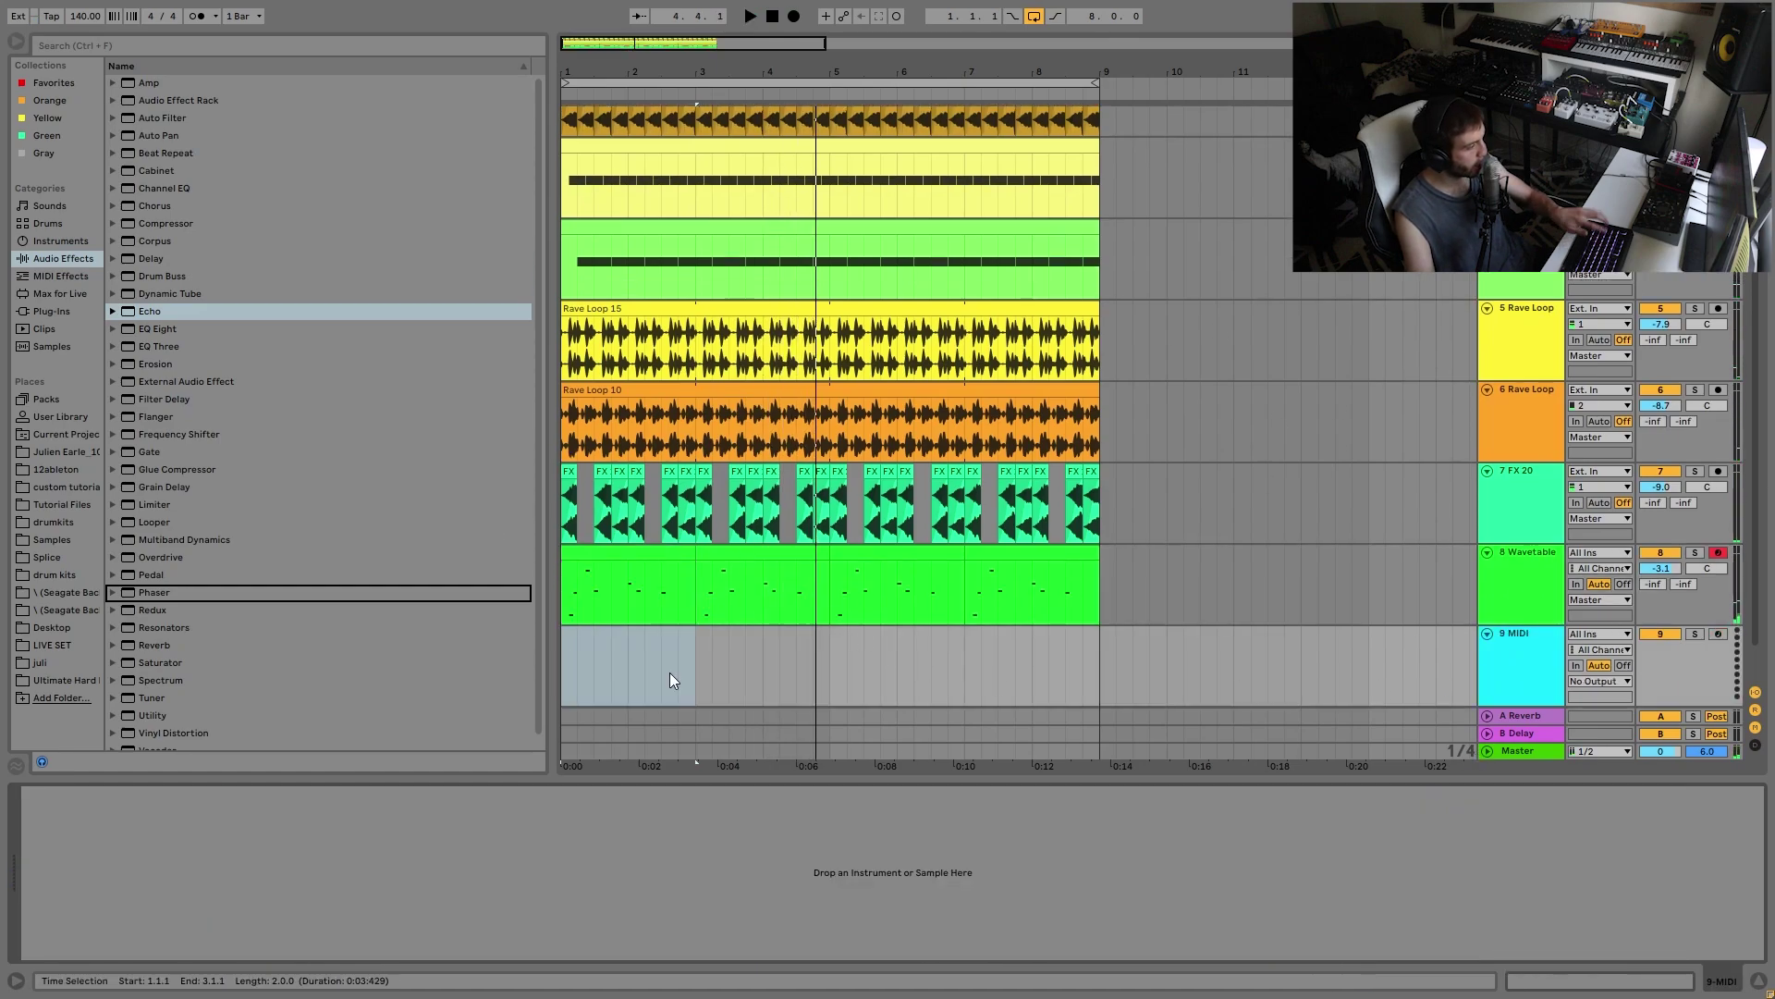
pyautogui.click(42, 242)
pyautogui.moveTo(151, 281); pyautogui.dragTo(383, 954)
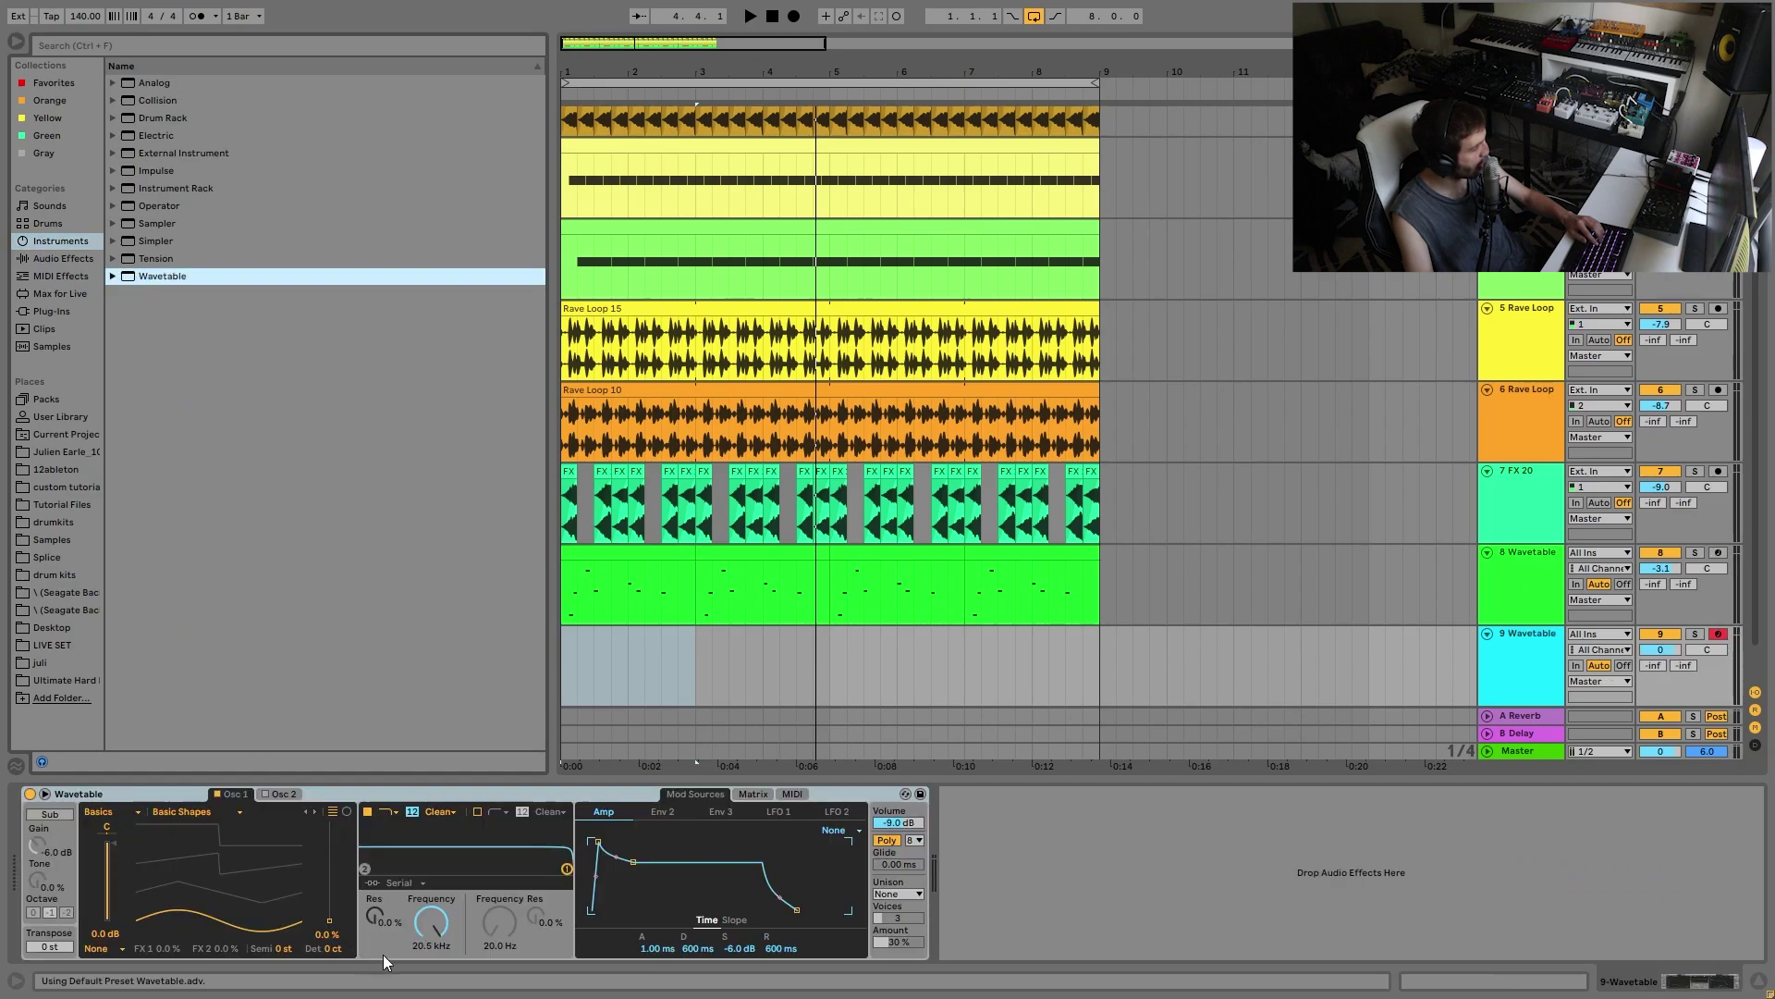
# Step: Set the new Wavetable's oscillator position to 68 % and its unison to Classic with 8 voices and 100 % amount
pyautogui.moveTo(246, 869); pyautogui.dragTo(246, 813)
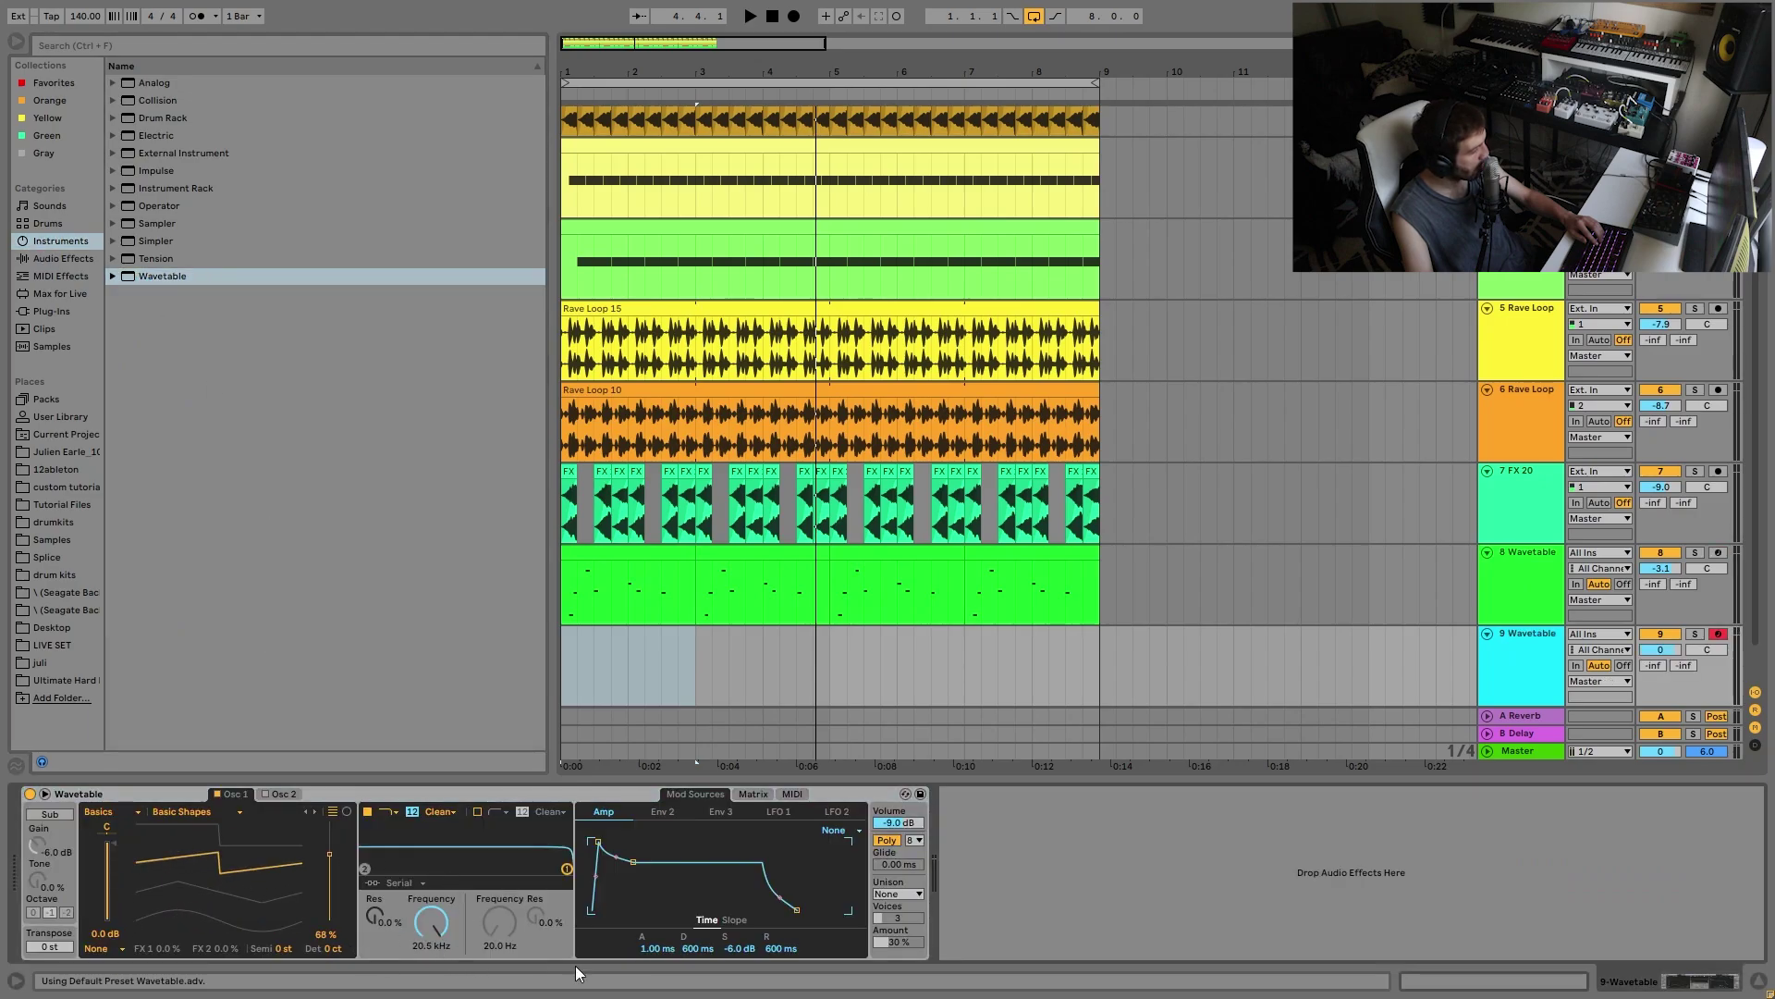
pyautogui.click(899, 895)
pyautogui.click(888, 812)
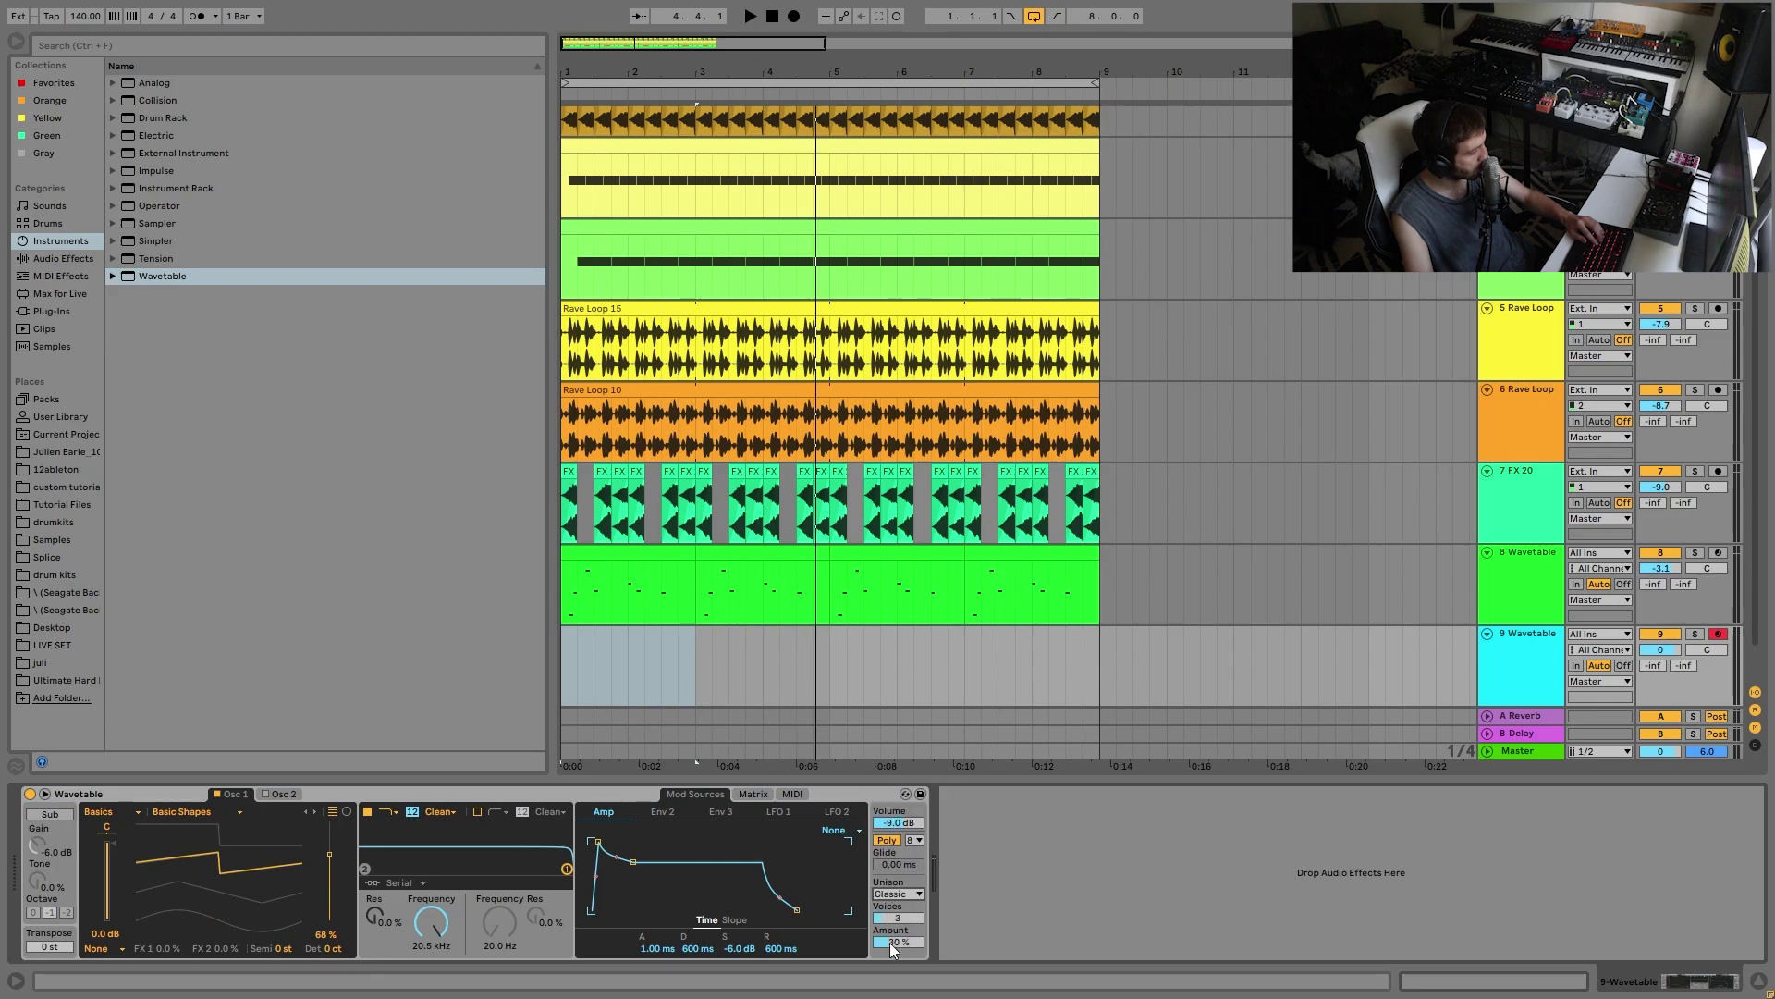
pyautogui.press('a')
pyautogui.moveTo(885, 944); pyautogui.dragTo(889, 860)
pyautogui.press('z')
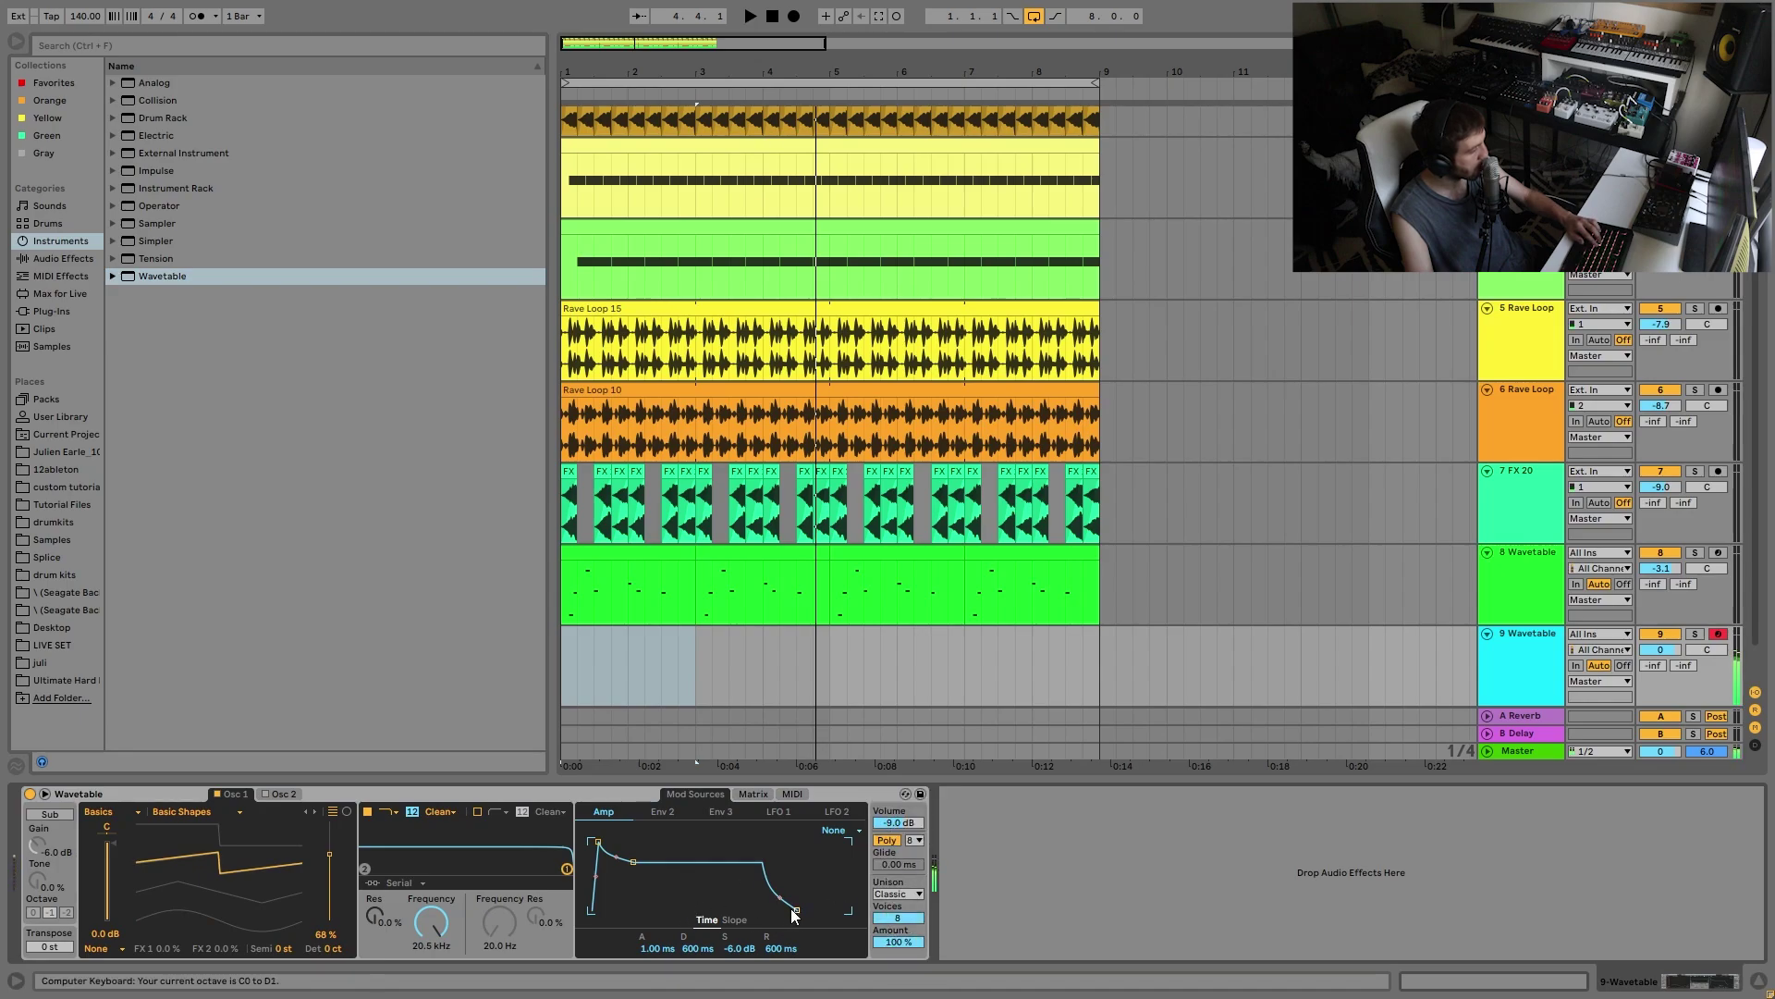
# Step: Set the new Wavetable's amp envelope to 0 ms attack, 870 ms decay, 0 dB sustain and 1.50 ms release
pyautogui.moveTo(797, 911); pyautogui.dragTo(760, 910)
pyautogui.moveTo(634, 862); pyautogui.dragTo(486, 855)
# Step: Switch the Wavetable's filter to OSR with 7.88 dB drive and 843 Hz frequency, and lower track 9's volume to -4.1 dB
pyautogui.click(430, 811)
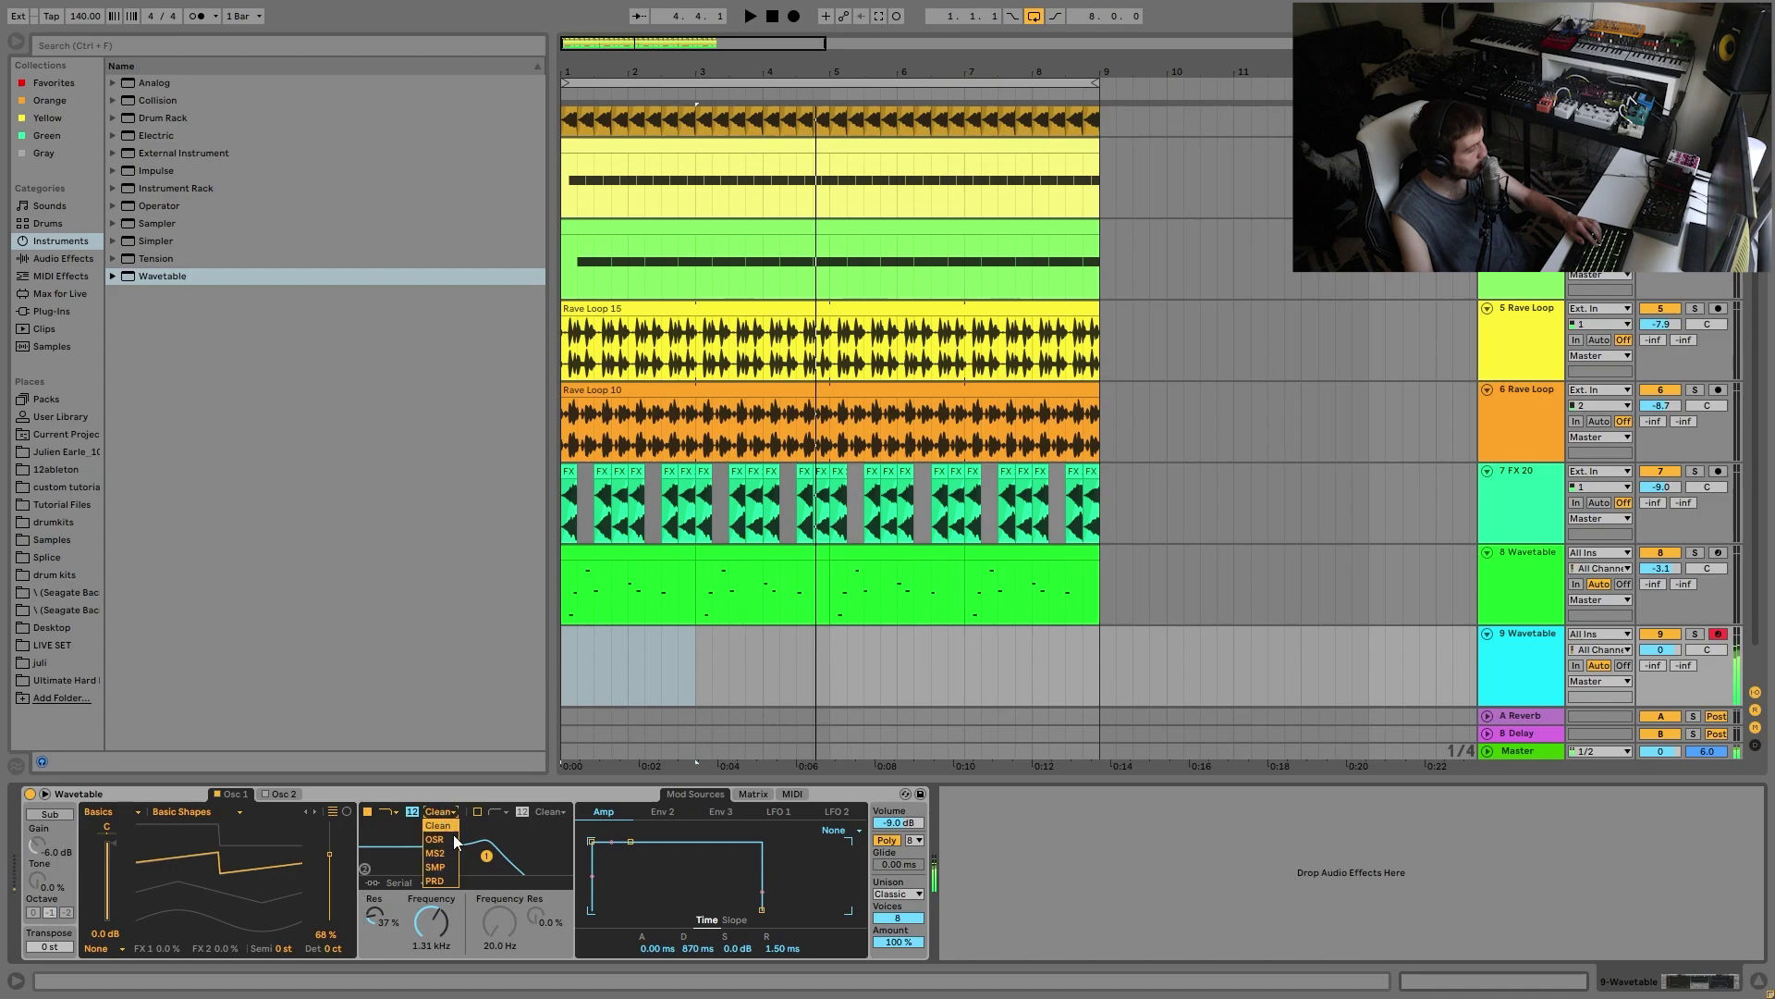
pyautogui.click(453, 834)
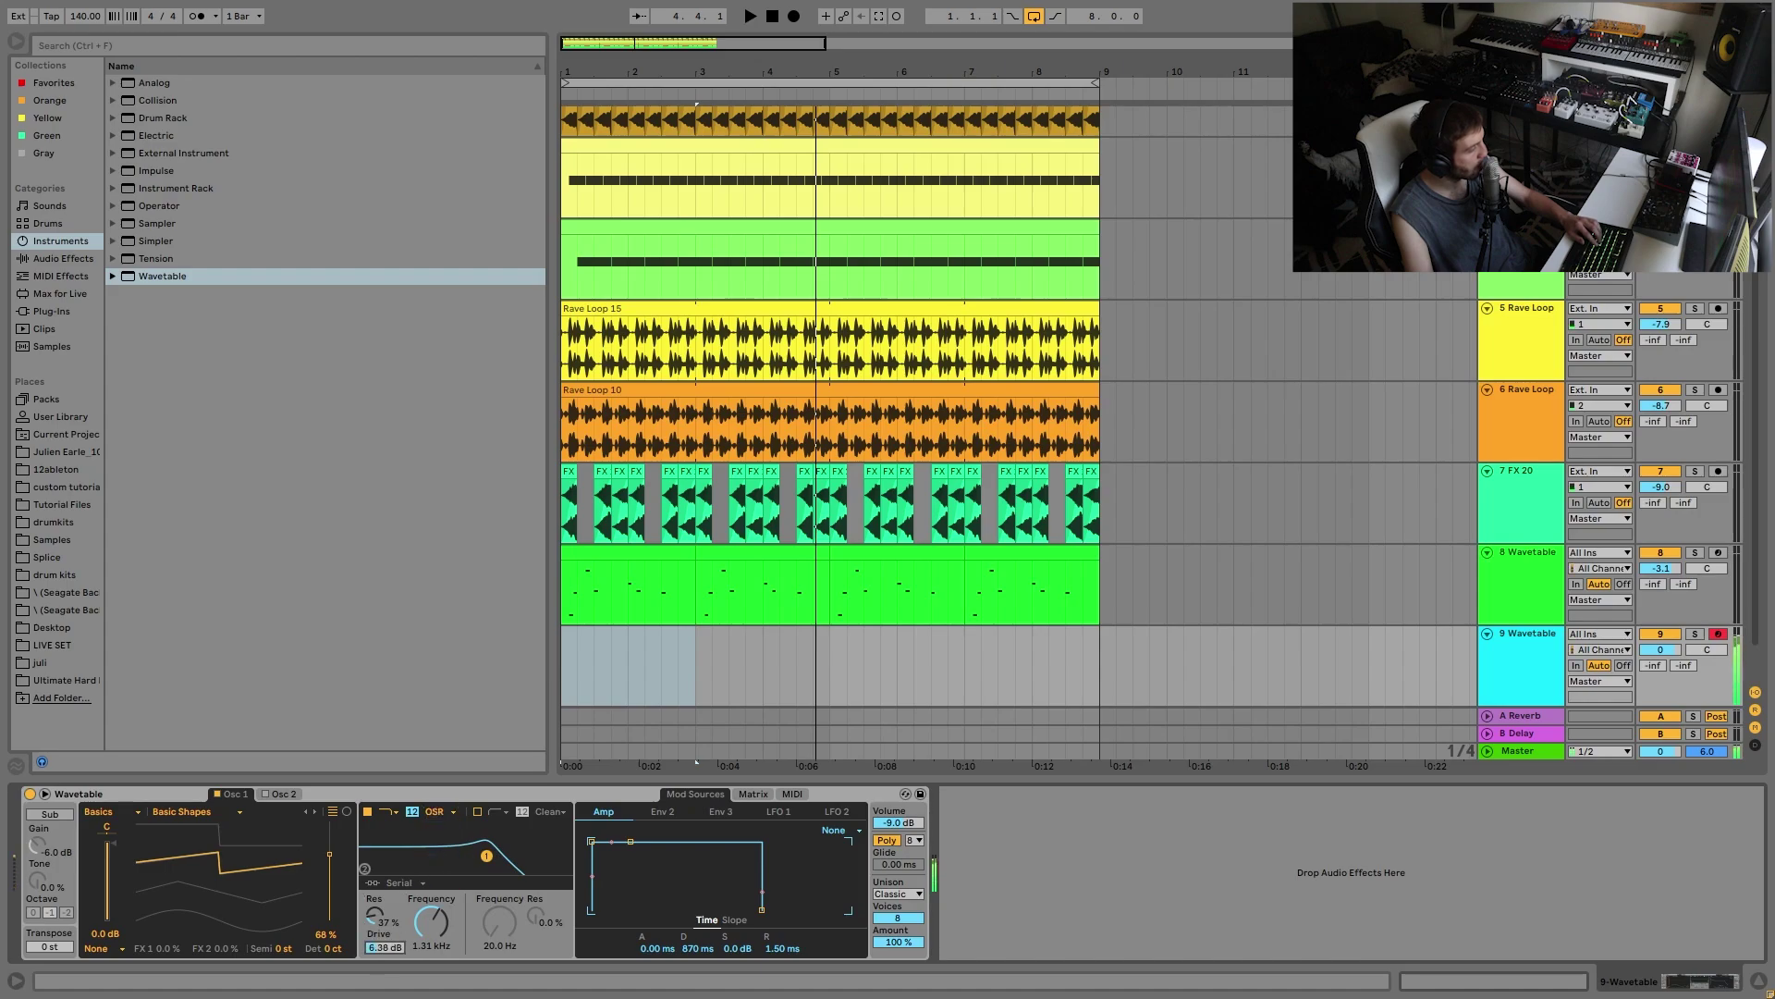
pyautogui.moveTo(384, 947); pyautogui.dragTo(431, 919)
pyautogui.moveTo(1665, 649); pyautogui.dragTo(1664, 669)
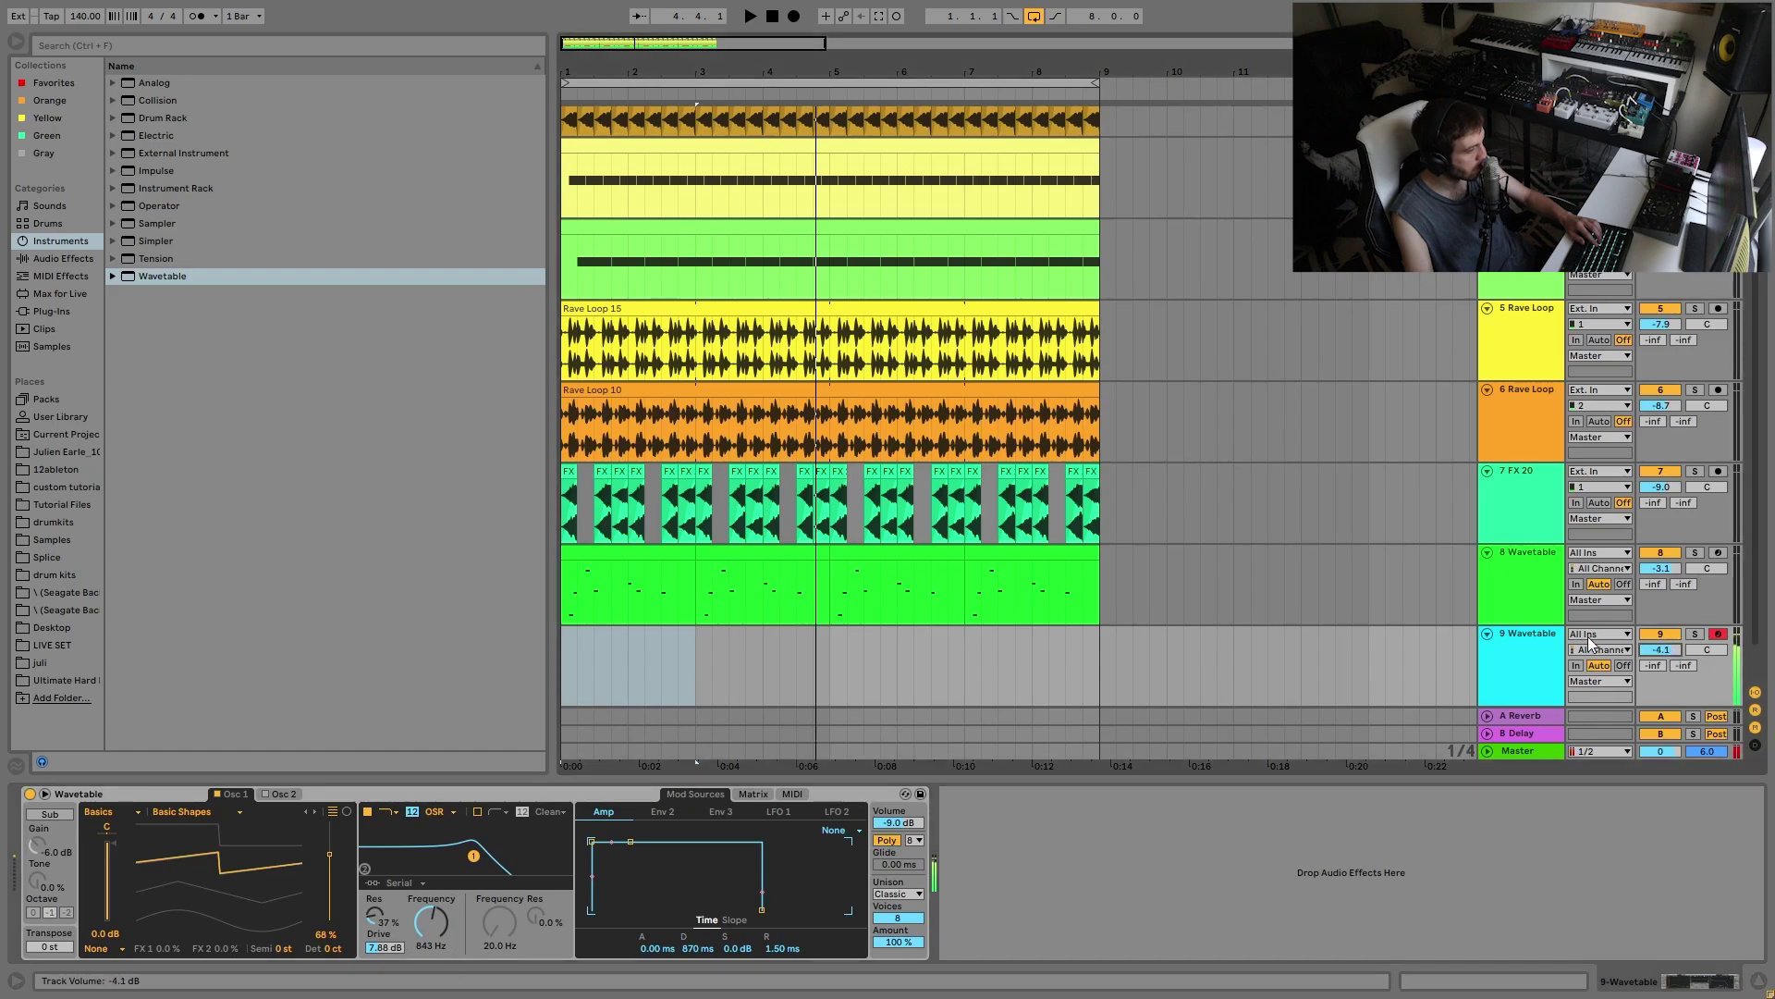
# Step: Add a high-pass Auto Filter at 171 Hz with 16 % resonance, followed by a saw-shaped Auto Pan with 77 % amount, 1/4 rate and 0° phase
pyautogui.click(63, 258)
pyautogui.moveTo(183, 119); pyautogui.dragTo(797, 634)
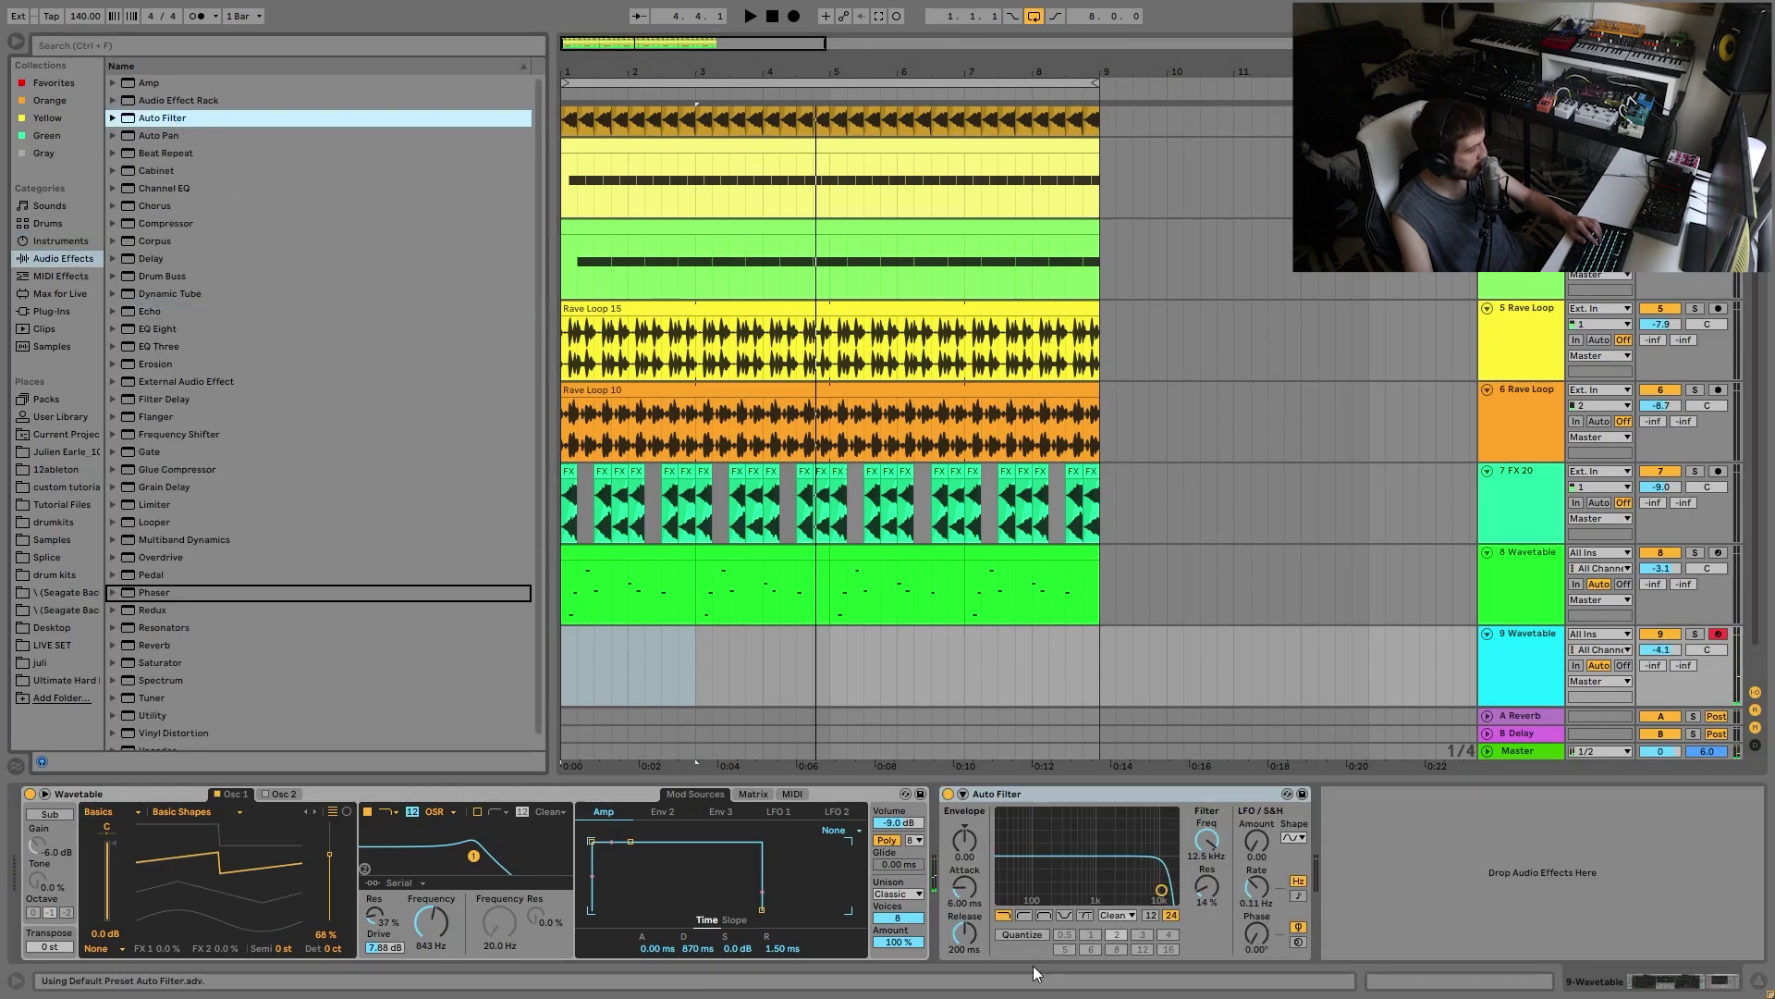
pyautogui.click(1023, 914)
pyautogui.moveTo(1161, 890); pyautogui.dragTo(1050, 888)
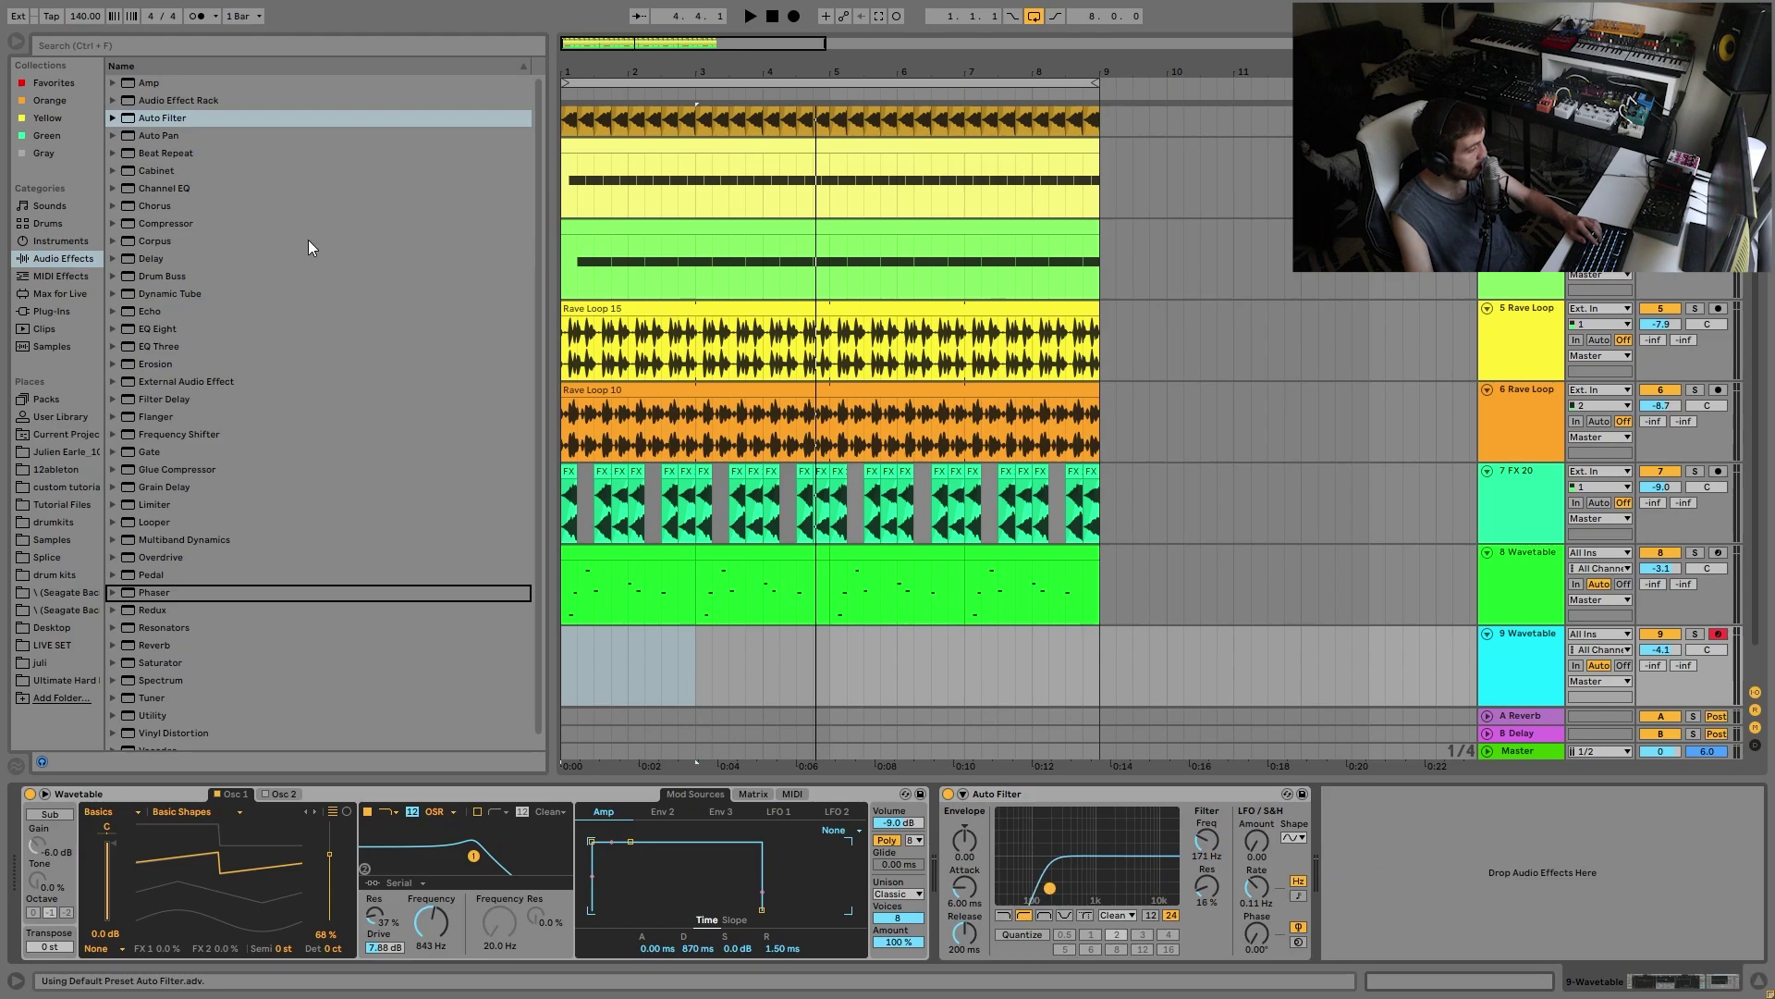
pyautogui.moveTo(164, 133); pyautogui.dragTo(1517, 878)
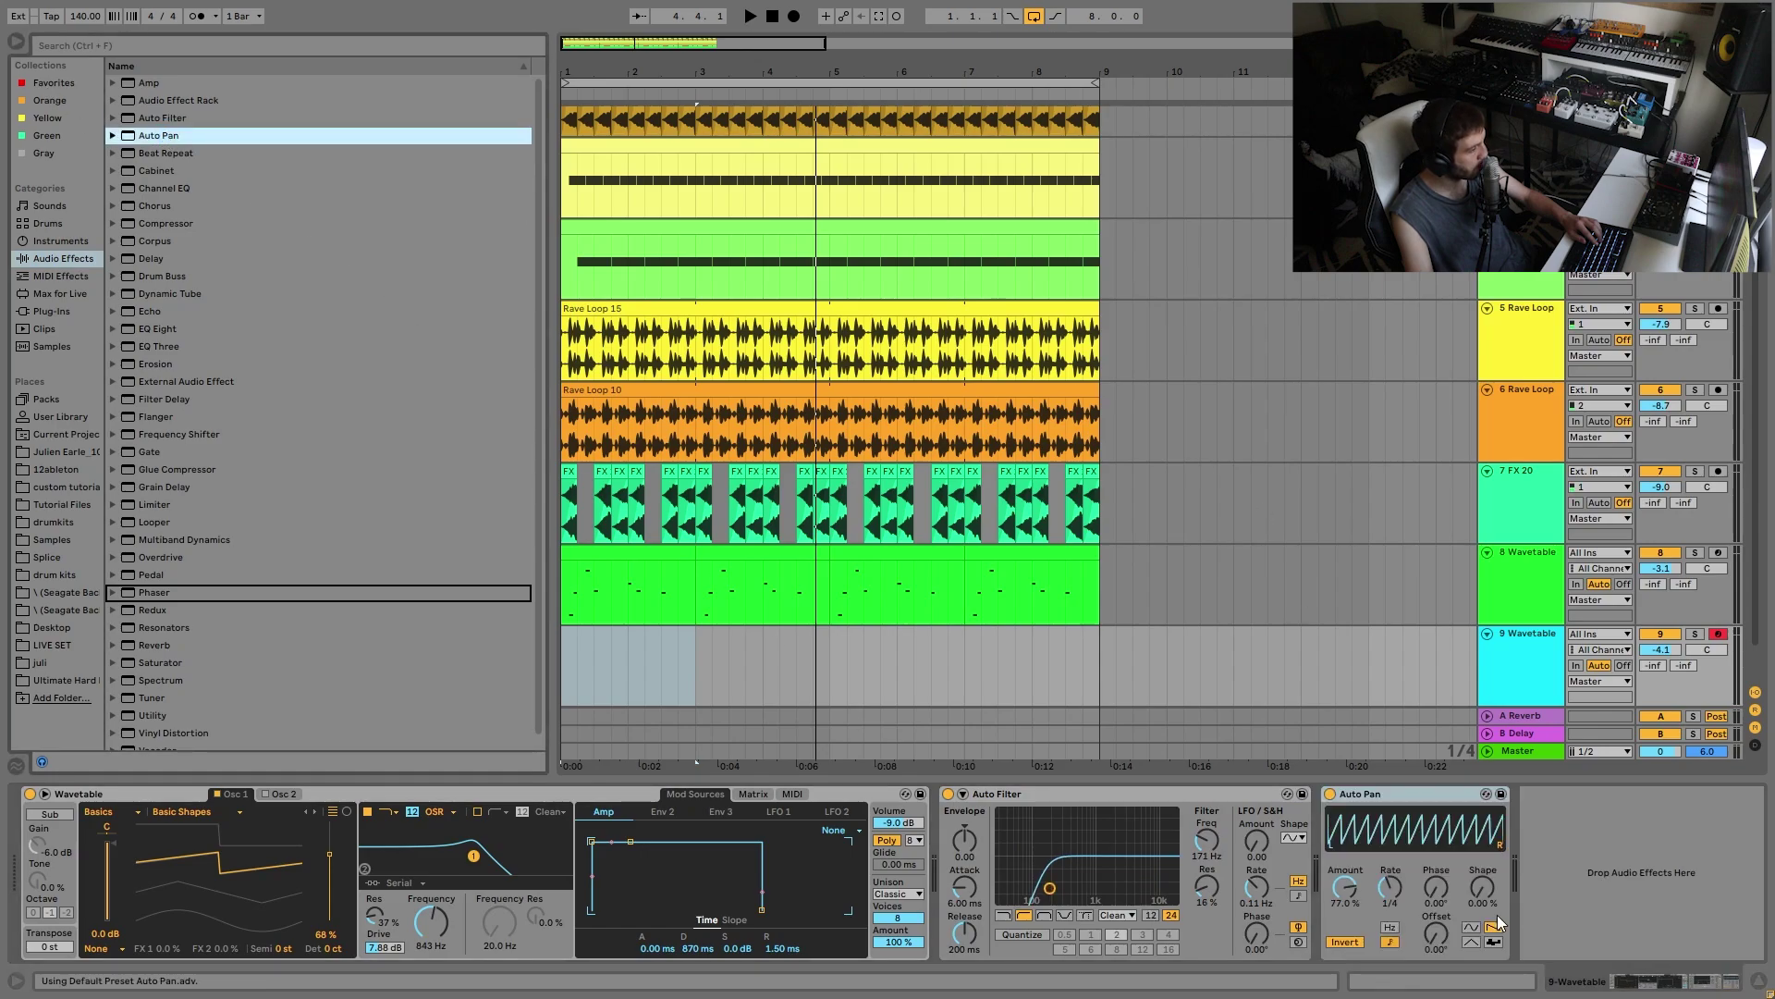
# Step: Create an eight-bar MIDI clip on track 9 and add an F0 note at 1.1.1
pyautogui.moveTo(1098, 679); pyautogui.dragTo(545, 640)
pyautogui.hotkey('ctrl', 'shift', 'm')
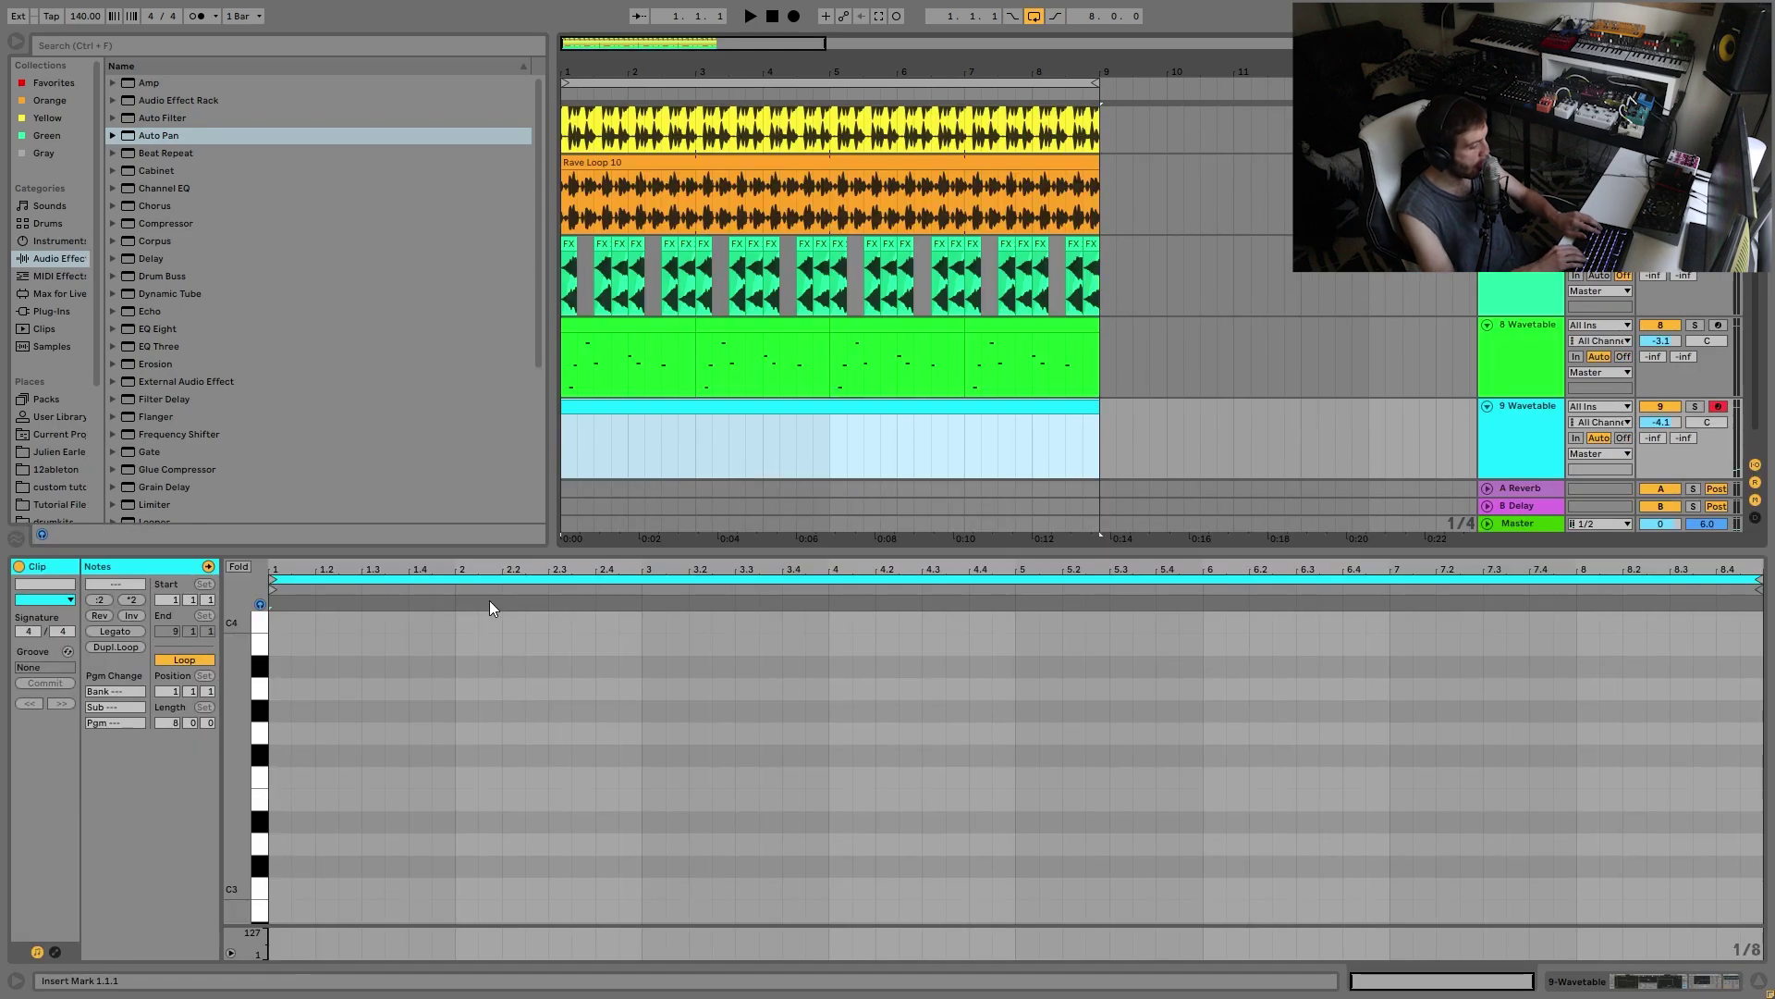
pyautogui.click(324, 767)
pyautogui.scroll(-5, 333, 769)
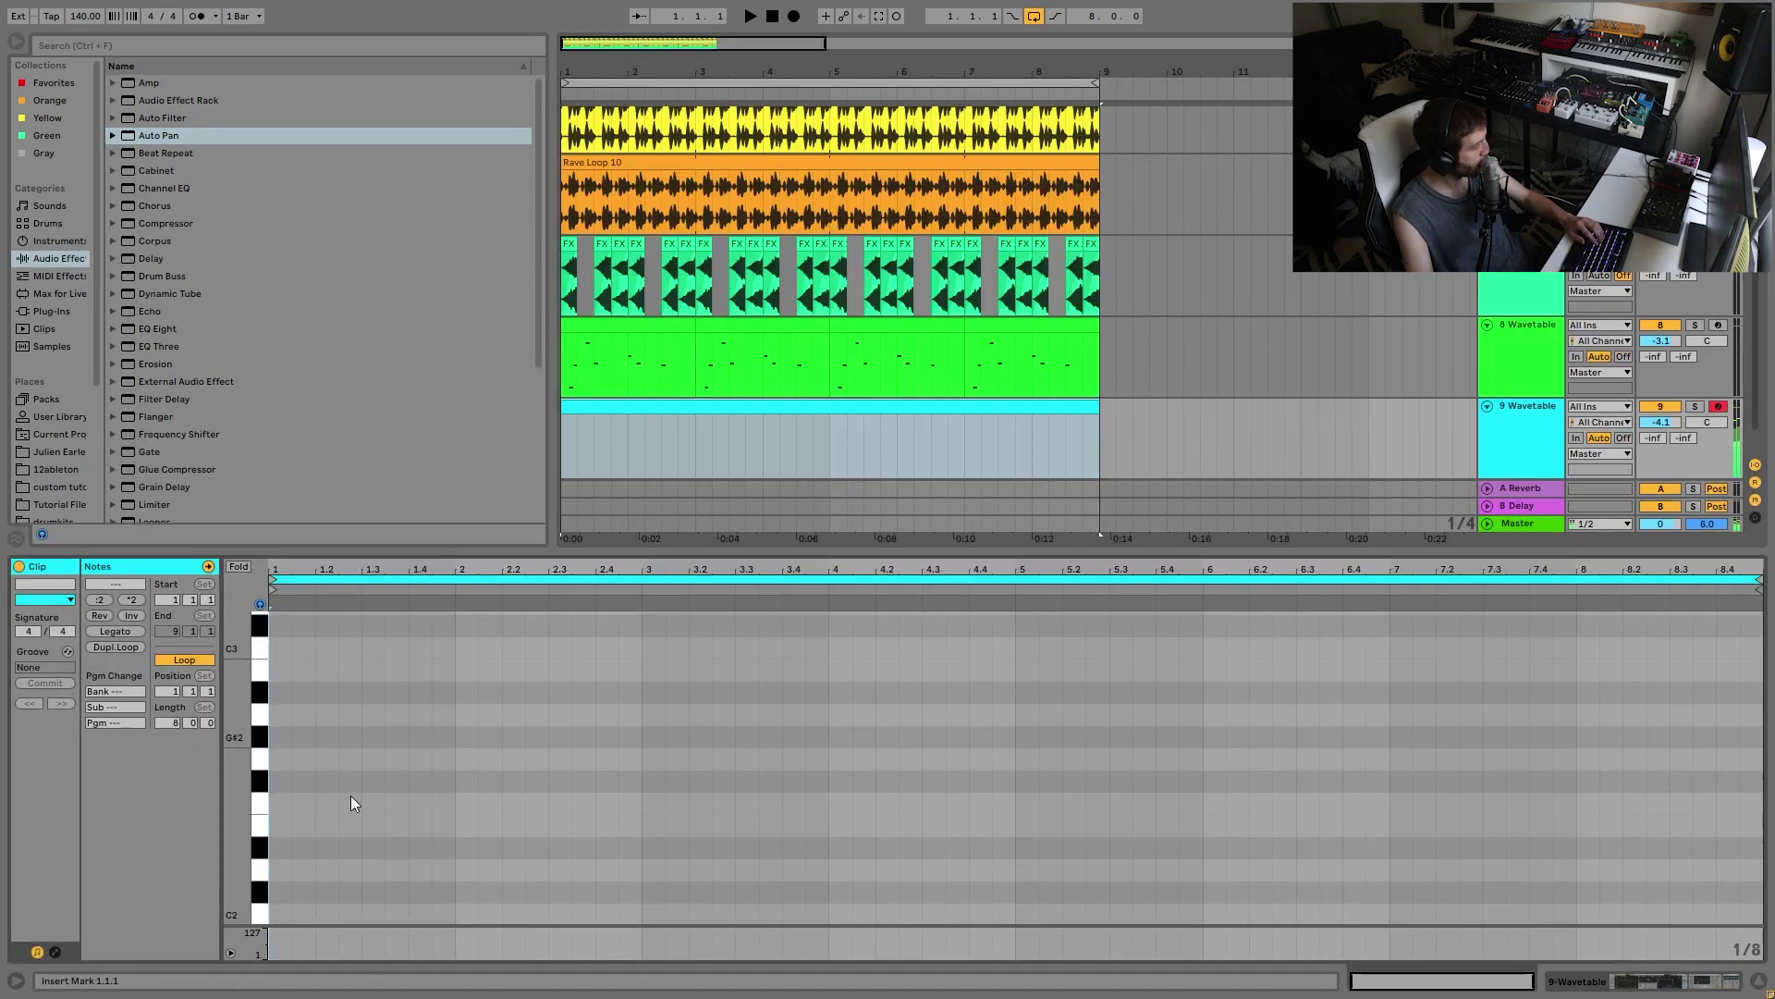
pyautogui.scroll(-10, 351, 797)
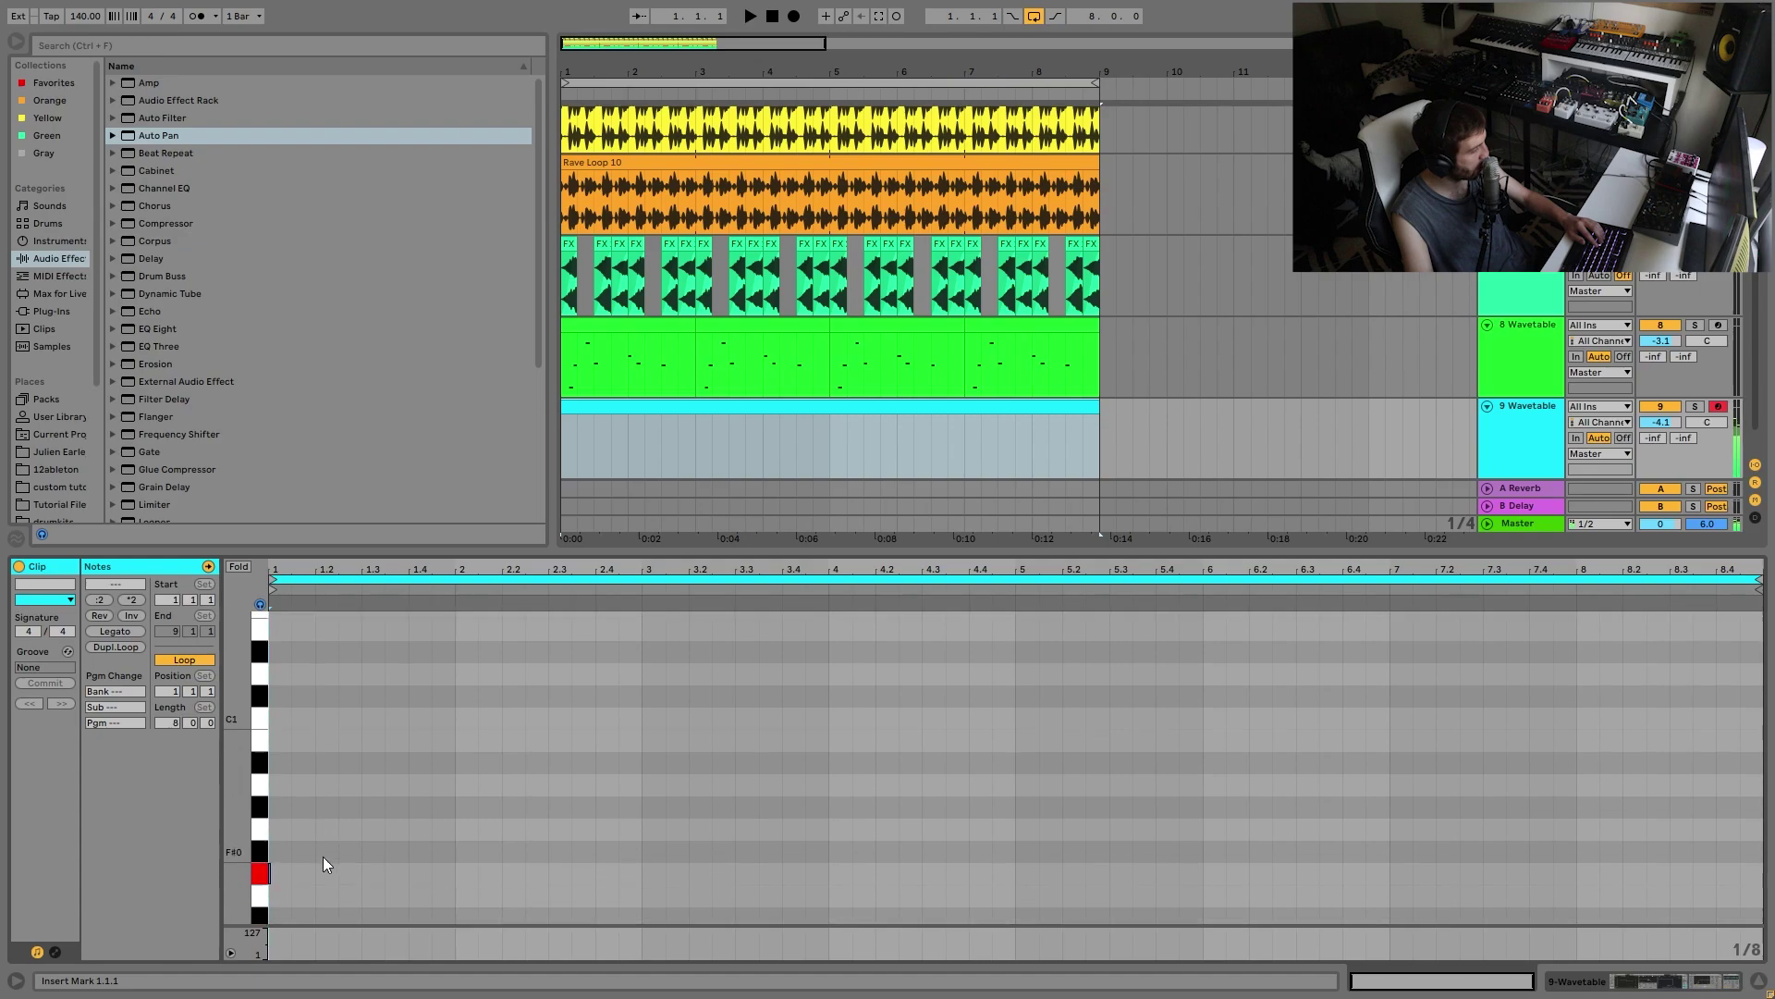
pyautogui.scroll(-1, 323, 859)
pyautogui.doubleClick(276, 836)
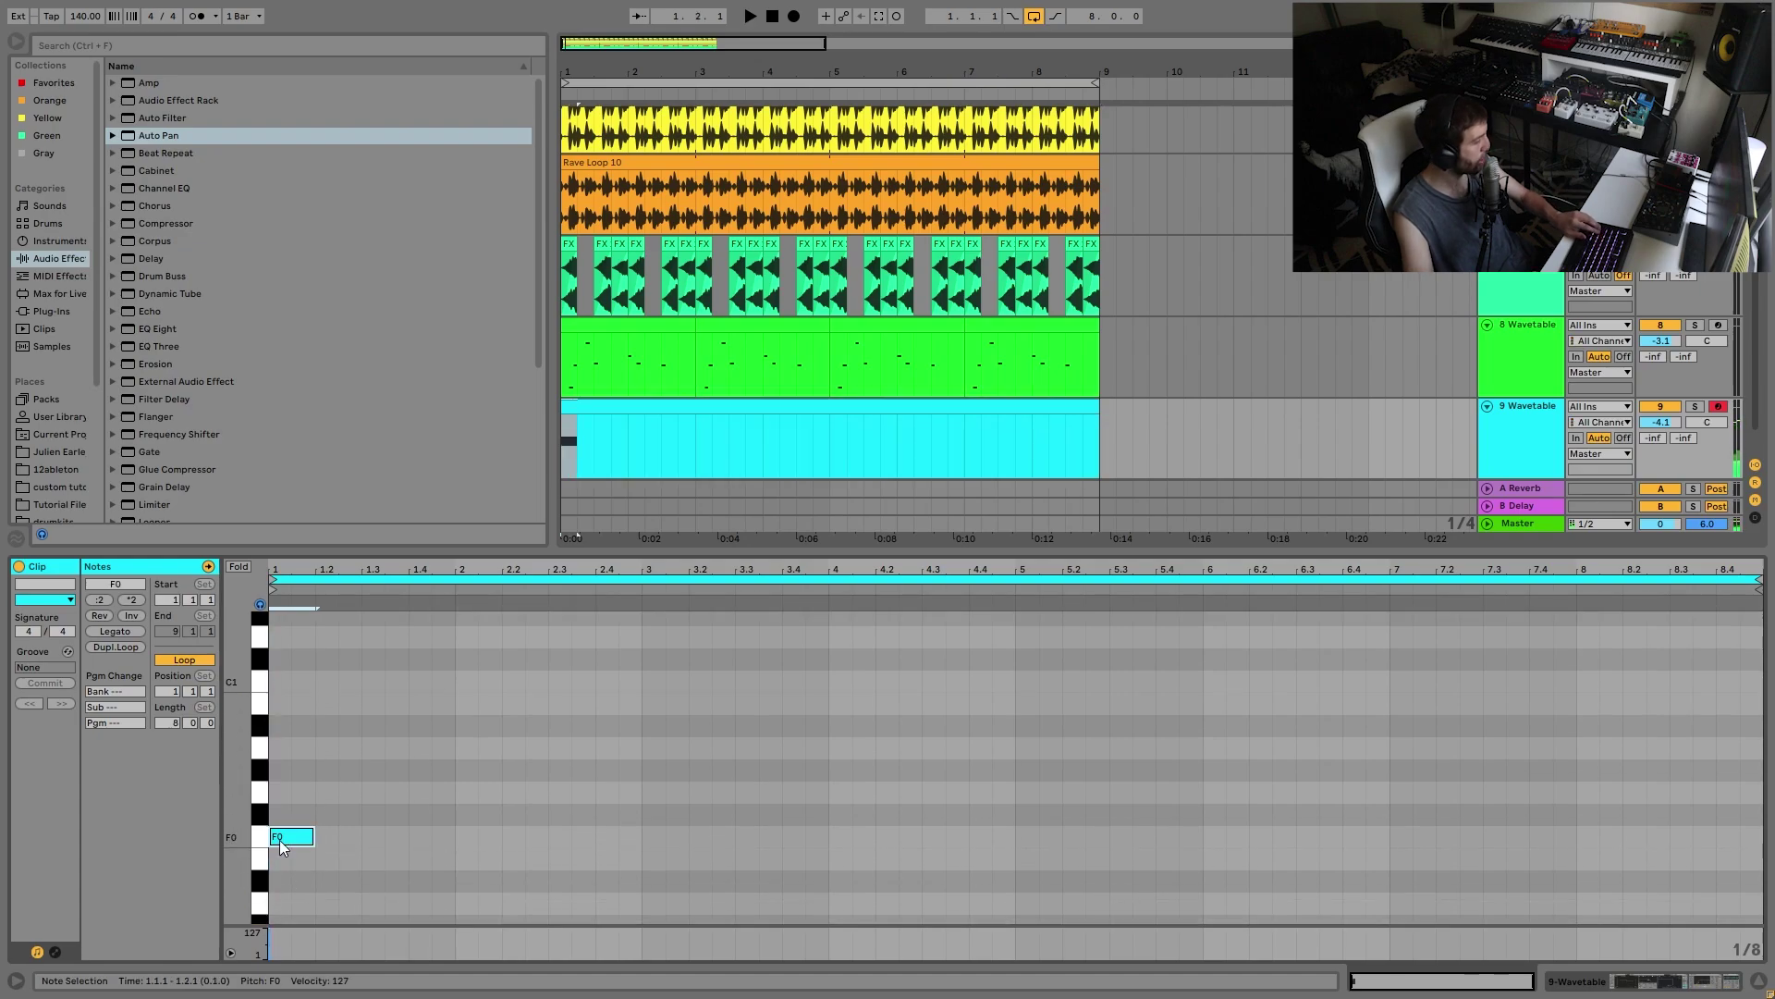
# Step: Lengthen the F0 note to two bars and raise it an octave to F1 while playing the groove
pyautogui.hotkey('shift', 'Right')
pyautogui.hotkey('shift', 'Right')
pyautogui.hotkey('shift', 'Right')
pyautogui.hotkey('shift', 'Right')
pyautogui.hotkey('shift', 'Right')
pyautogui.hotkey('shift', 'Right')
pyautogui.hotkey('shift', 'Right')
pyautogui.hotkey('shift', 'Right')
pyautogui.hotkey('shift', 'Right')
pyautogui.hotkey('shift', 'Right')
pyautogui.hotkey('shift', 'Right')
pyautogui.hotkey('shift', 'Right')
pyautogui.hotkey('shift', 'Right')
pyautogui.hotkey('shift', 'Right')
pyautogui.press('space')
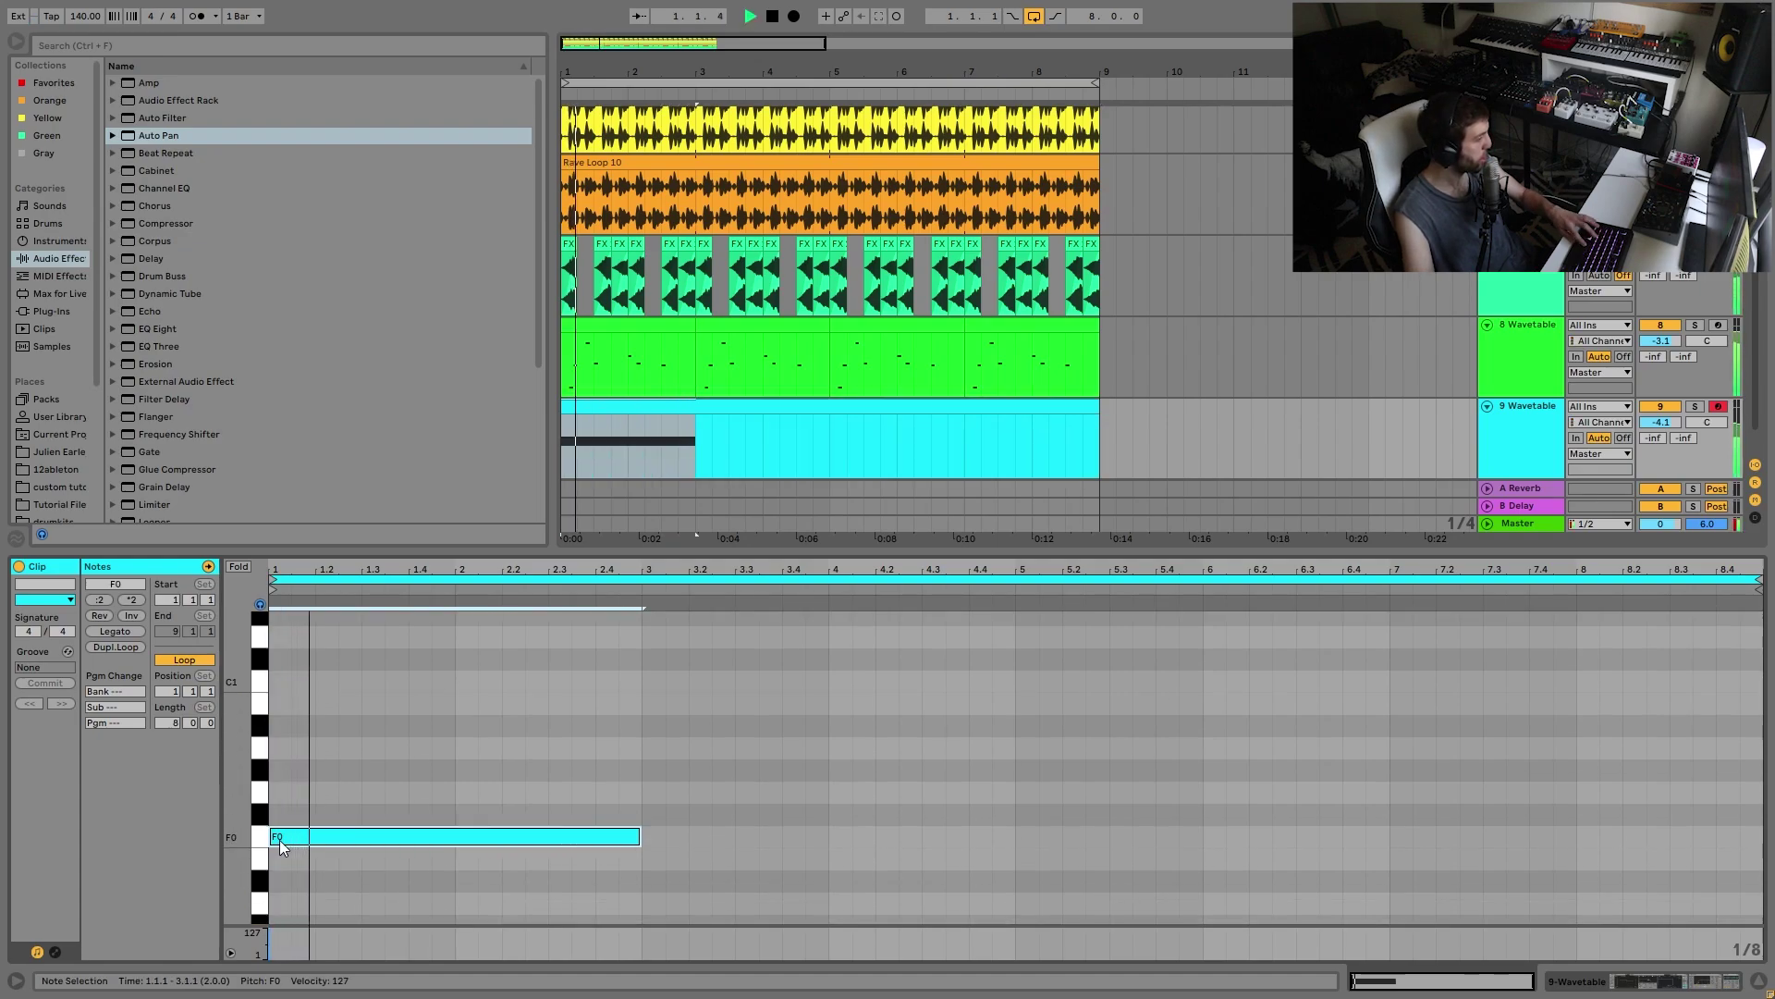
pyautogui.hotkey('shift', 'Up')
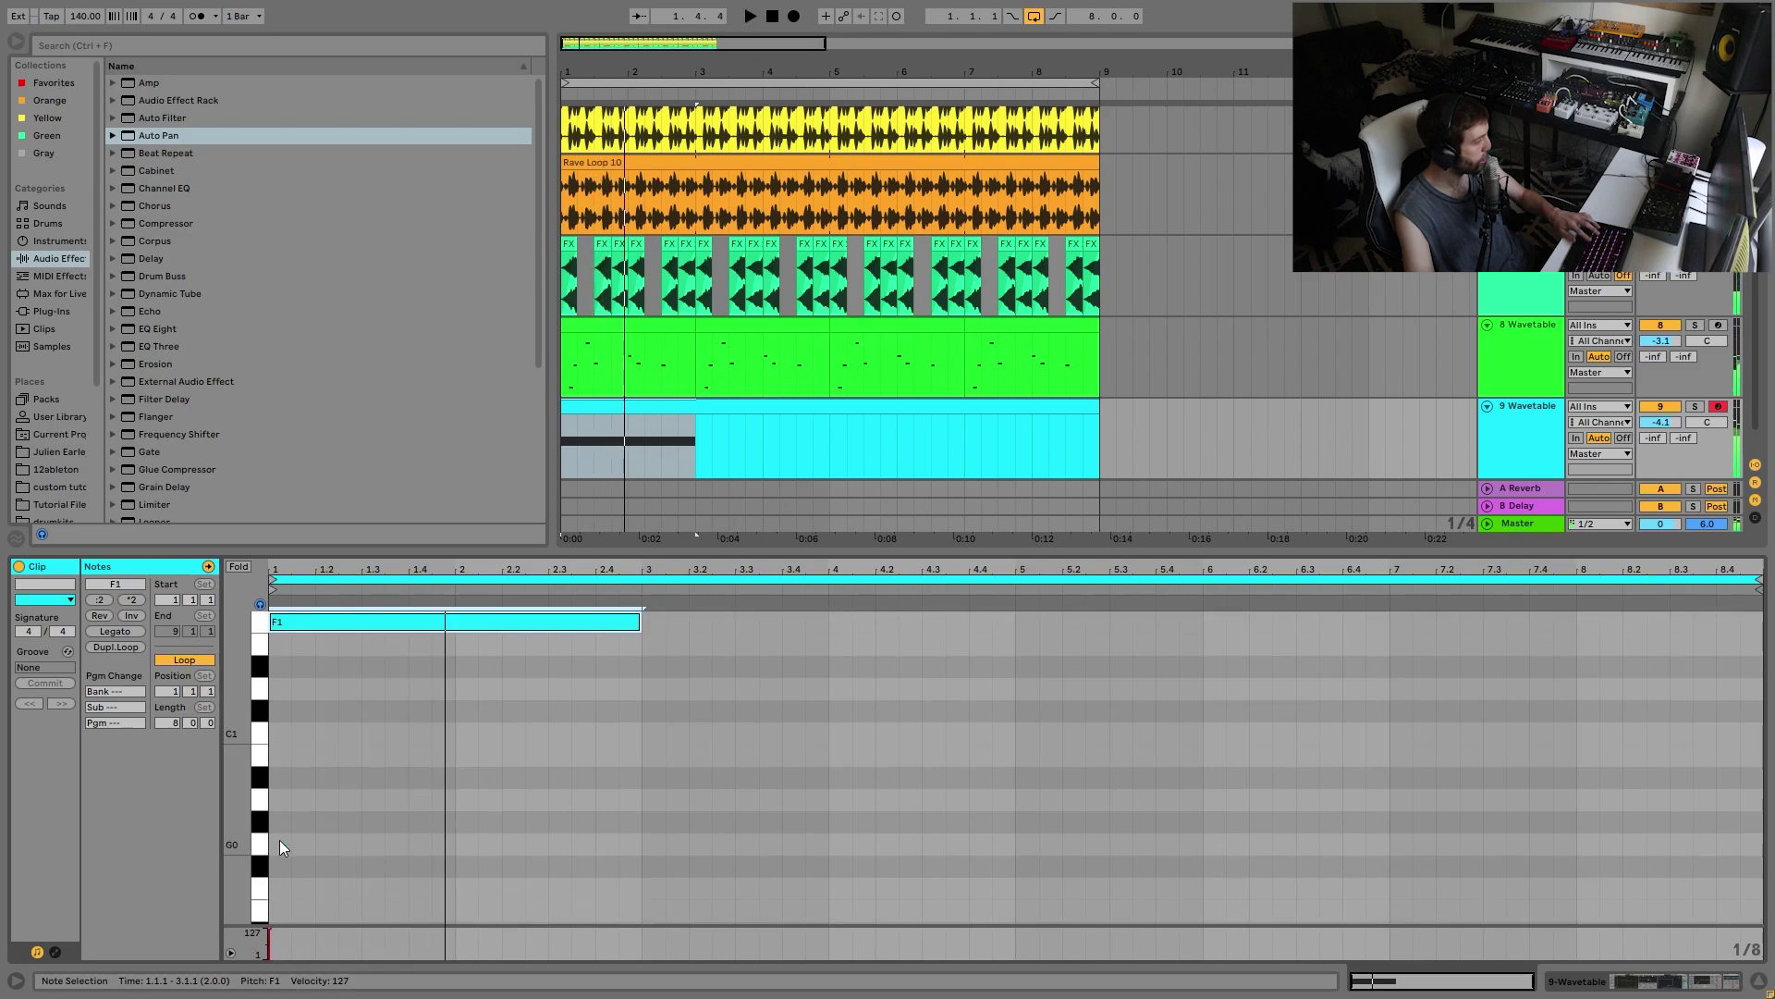
# Step: Duplicate the F1 note to bar 3, lower the copy to D#1 and shorten it to one bar
pyautogui.hotkey('ctrl', 'd')
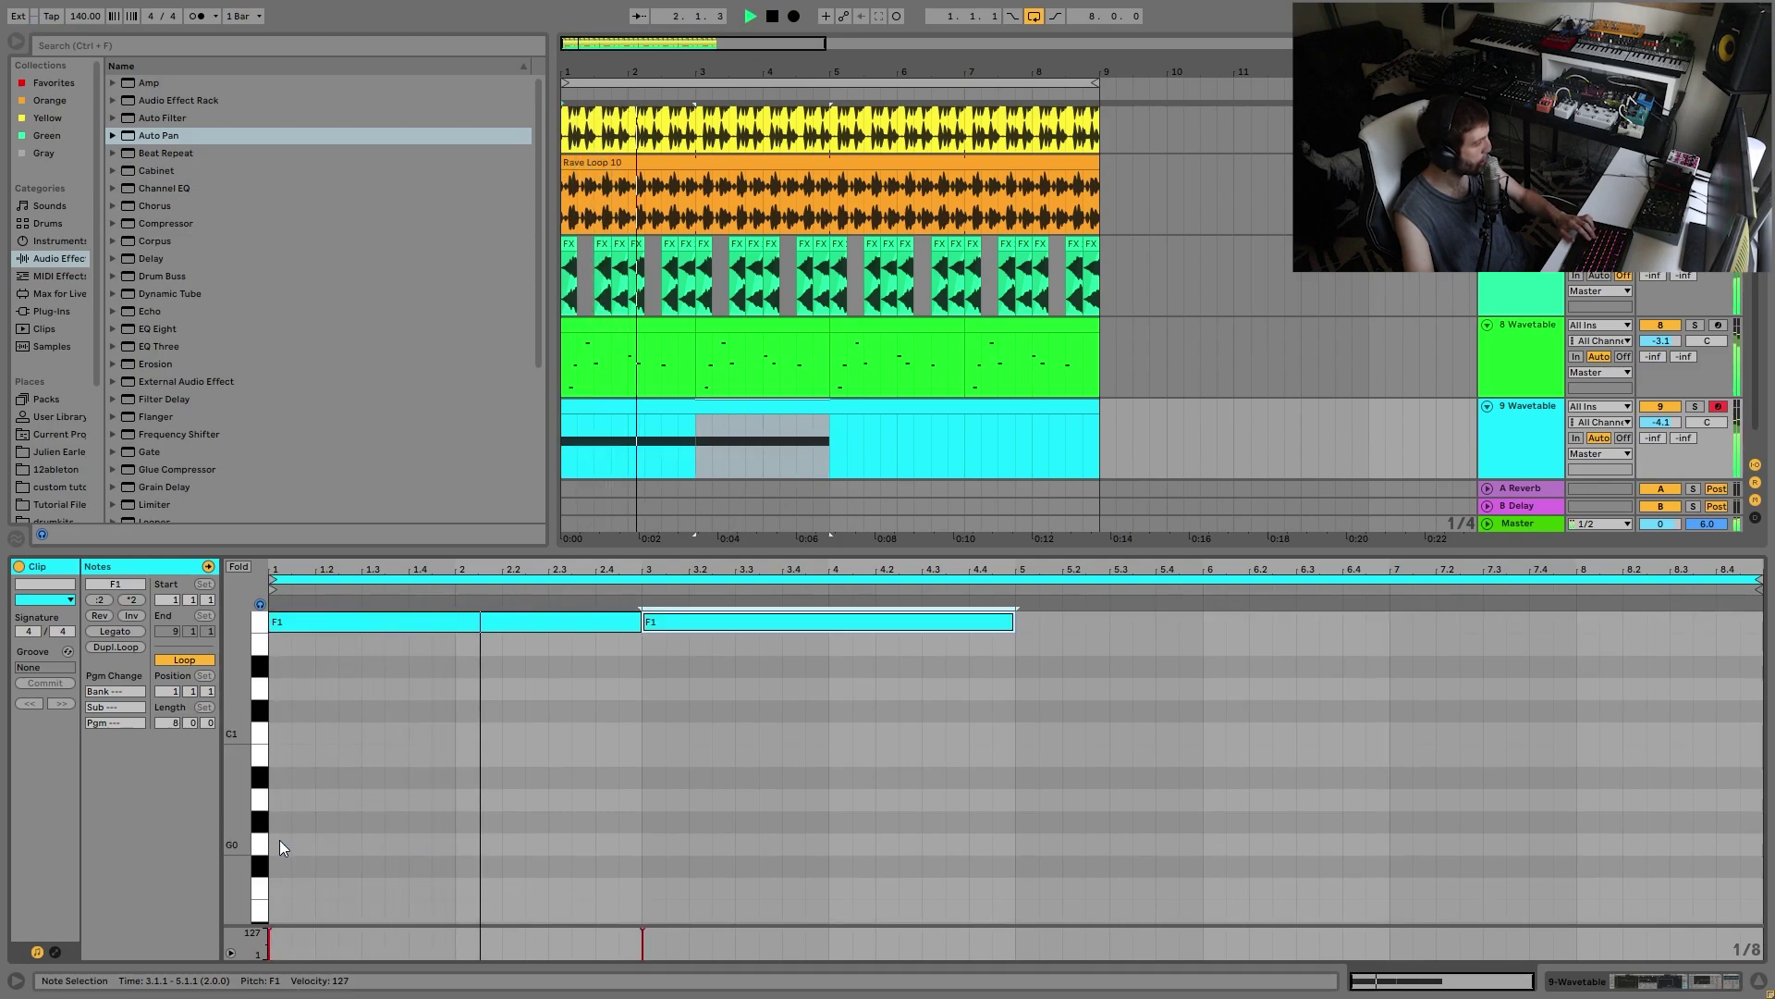
pyautogui.press('Down')
pyautogui.press('Down')
pyautogui.hotkey('shift', 'Left')
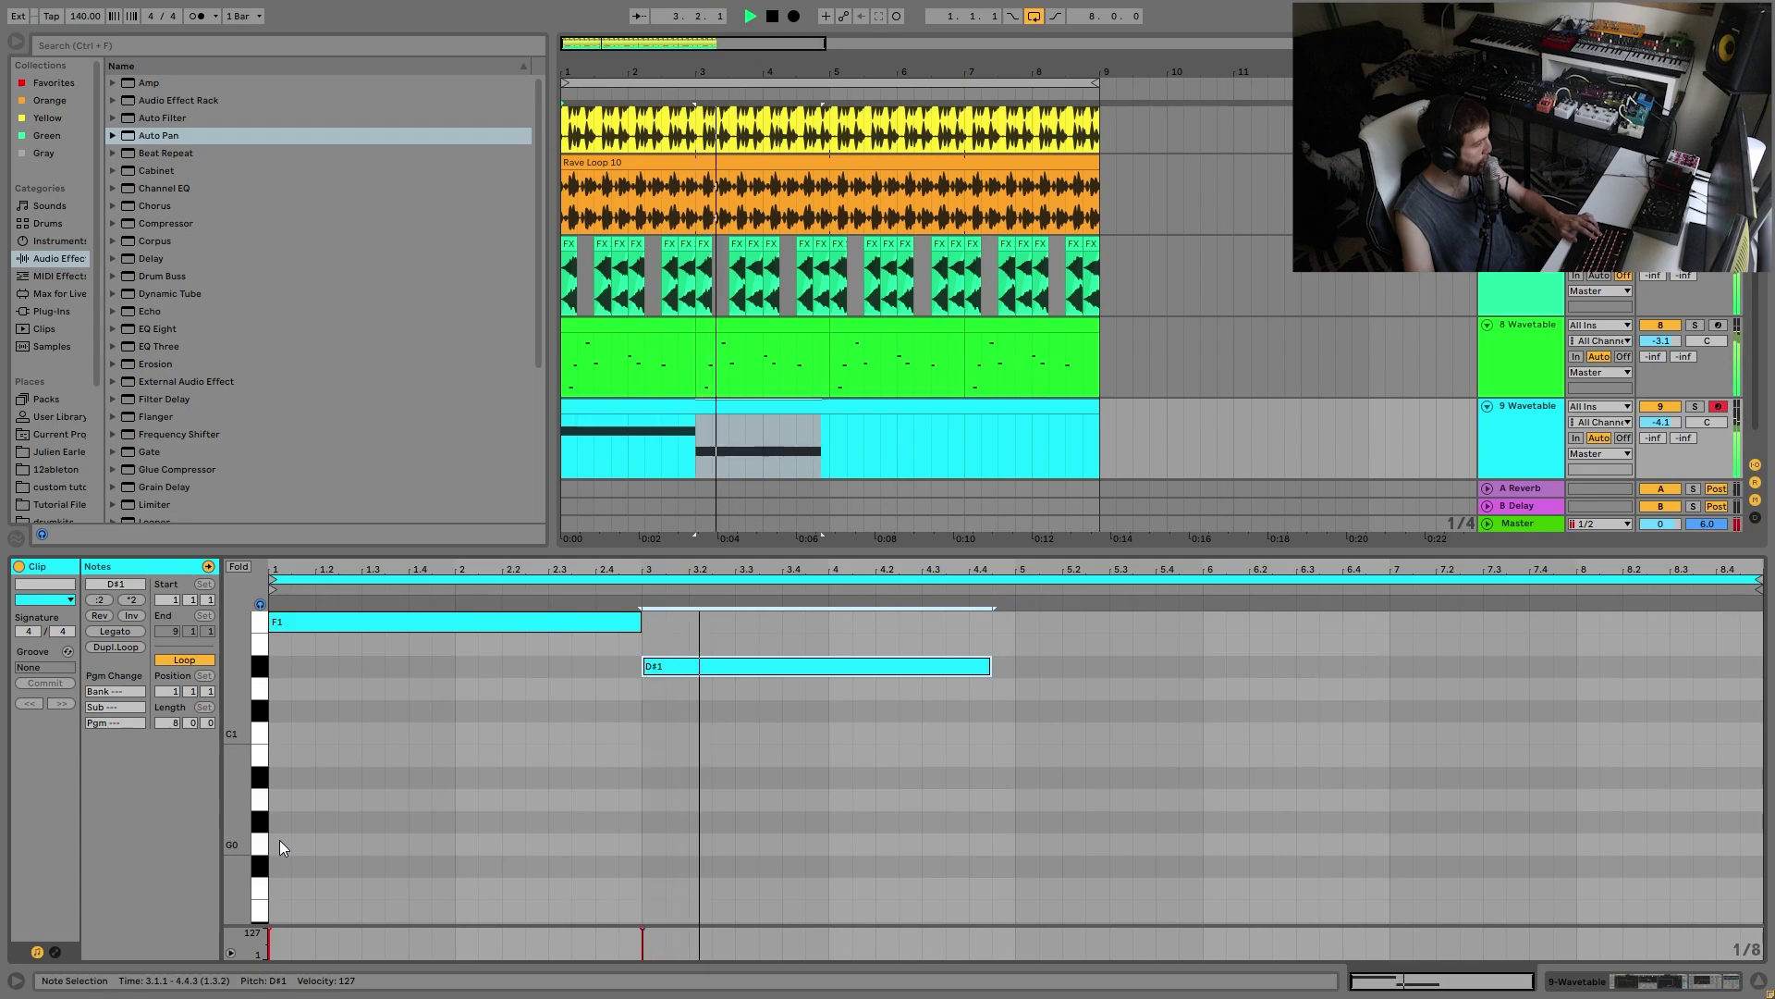
pyautogui.hotkey('shift', 'Left')
pyautogui.hotkey('shift', 'Left')
pyautogui.hotkey('shift', 'Left')
pyautogui.hotkey('shift', 'Left')
pyautogui.hotkey('shift', 'Left')
pyautogui.hotkey('shift', 'Left')
pyautogui.hotkey('shift', 'Left')
# Step: Duplicate the D#1 note to bar 4 as C#1, then repeat the four-bar bass pattern across bars 5 to 8 and play it
pyautogui.hotkey('ctrl', 'd')
pyautogui.press('Down')
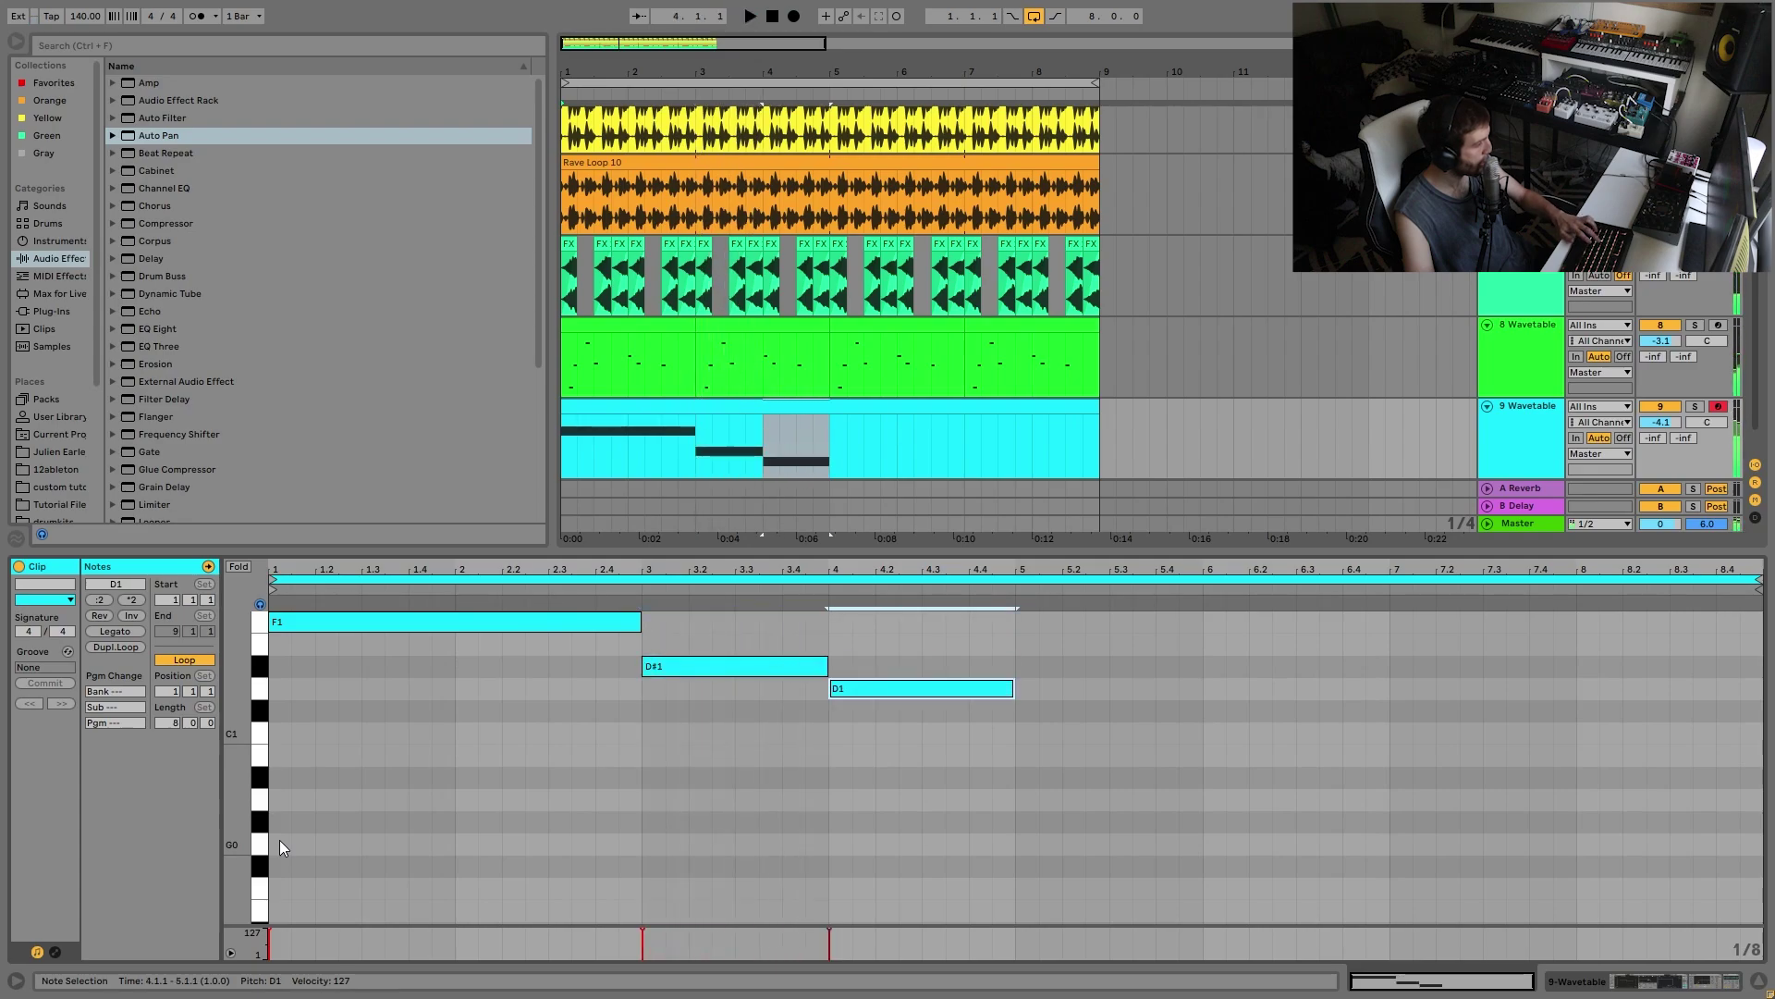
pyautogui.press('Down')
pyautogui.hotkey('ctrl', 'a')
pyautogui.hotkey('ctrl', 'd')
pyautogui.press('space')
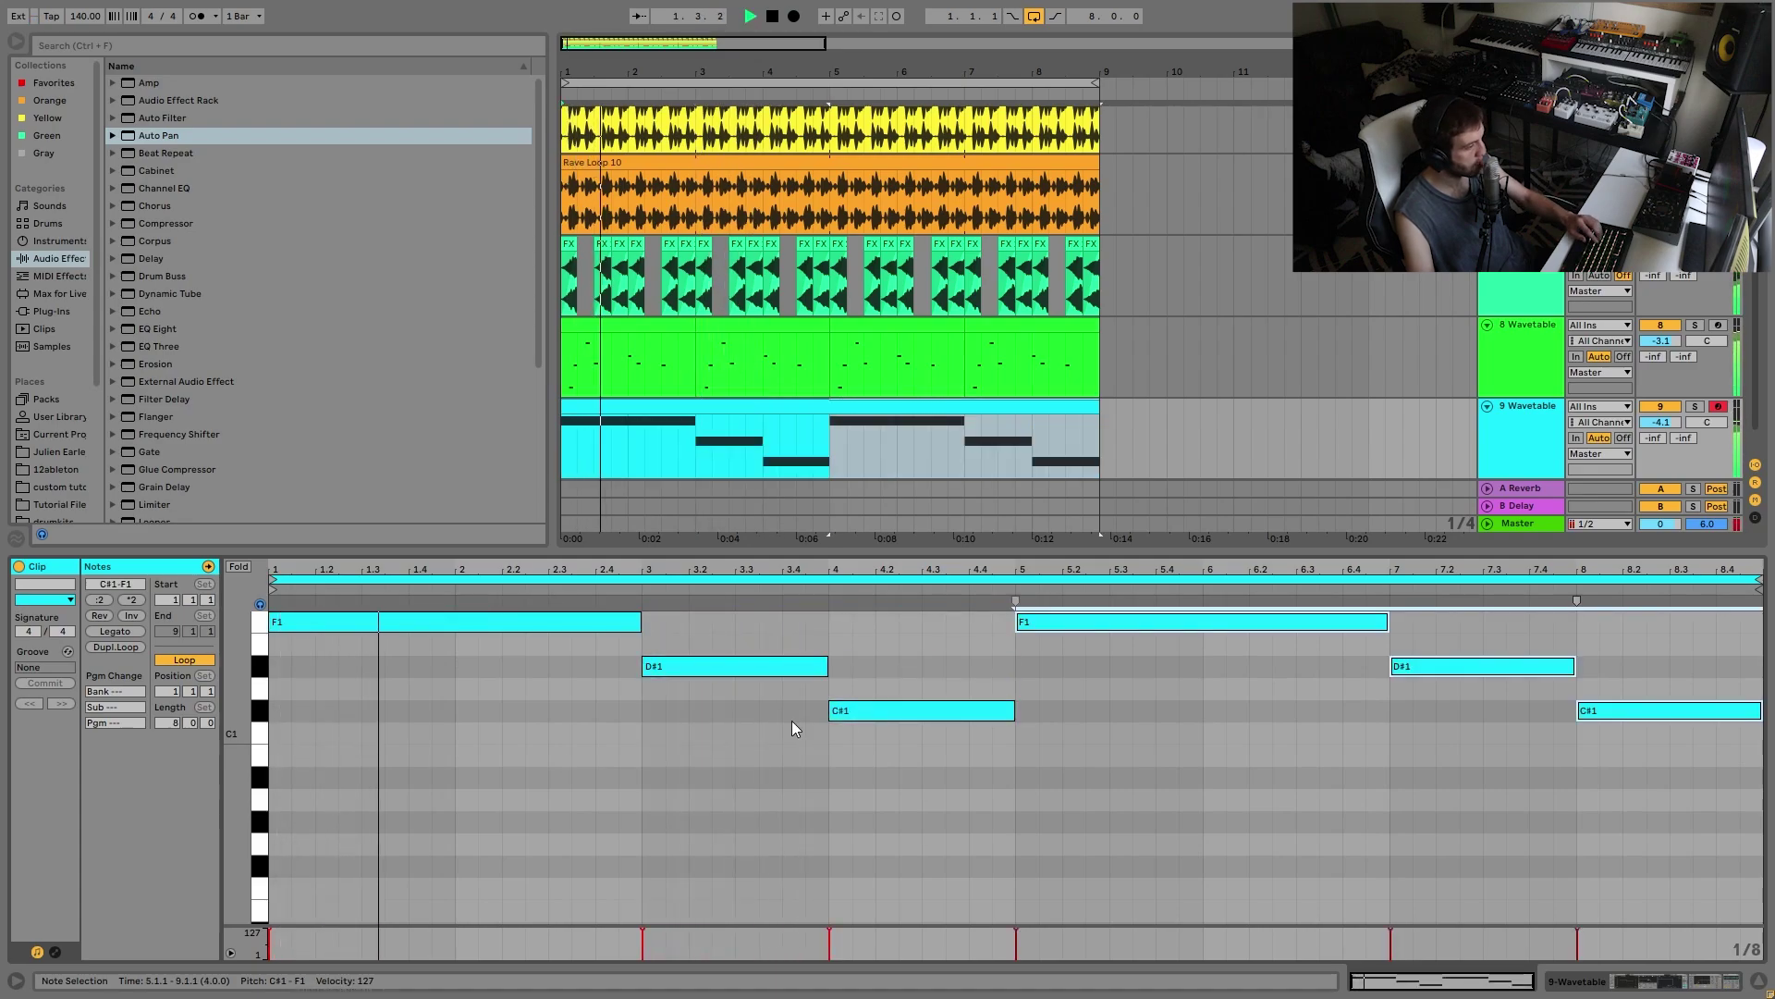
# Step: Raise track 9's Wavetable filter frequency to 2.99 kHz and rebalance the track's volume against the playing groove
pyautogui.click(1519, 437)
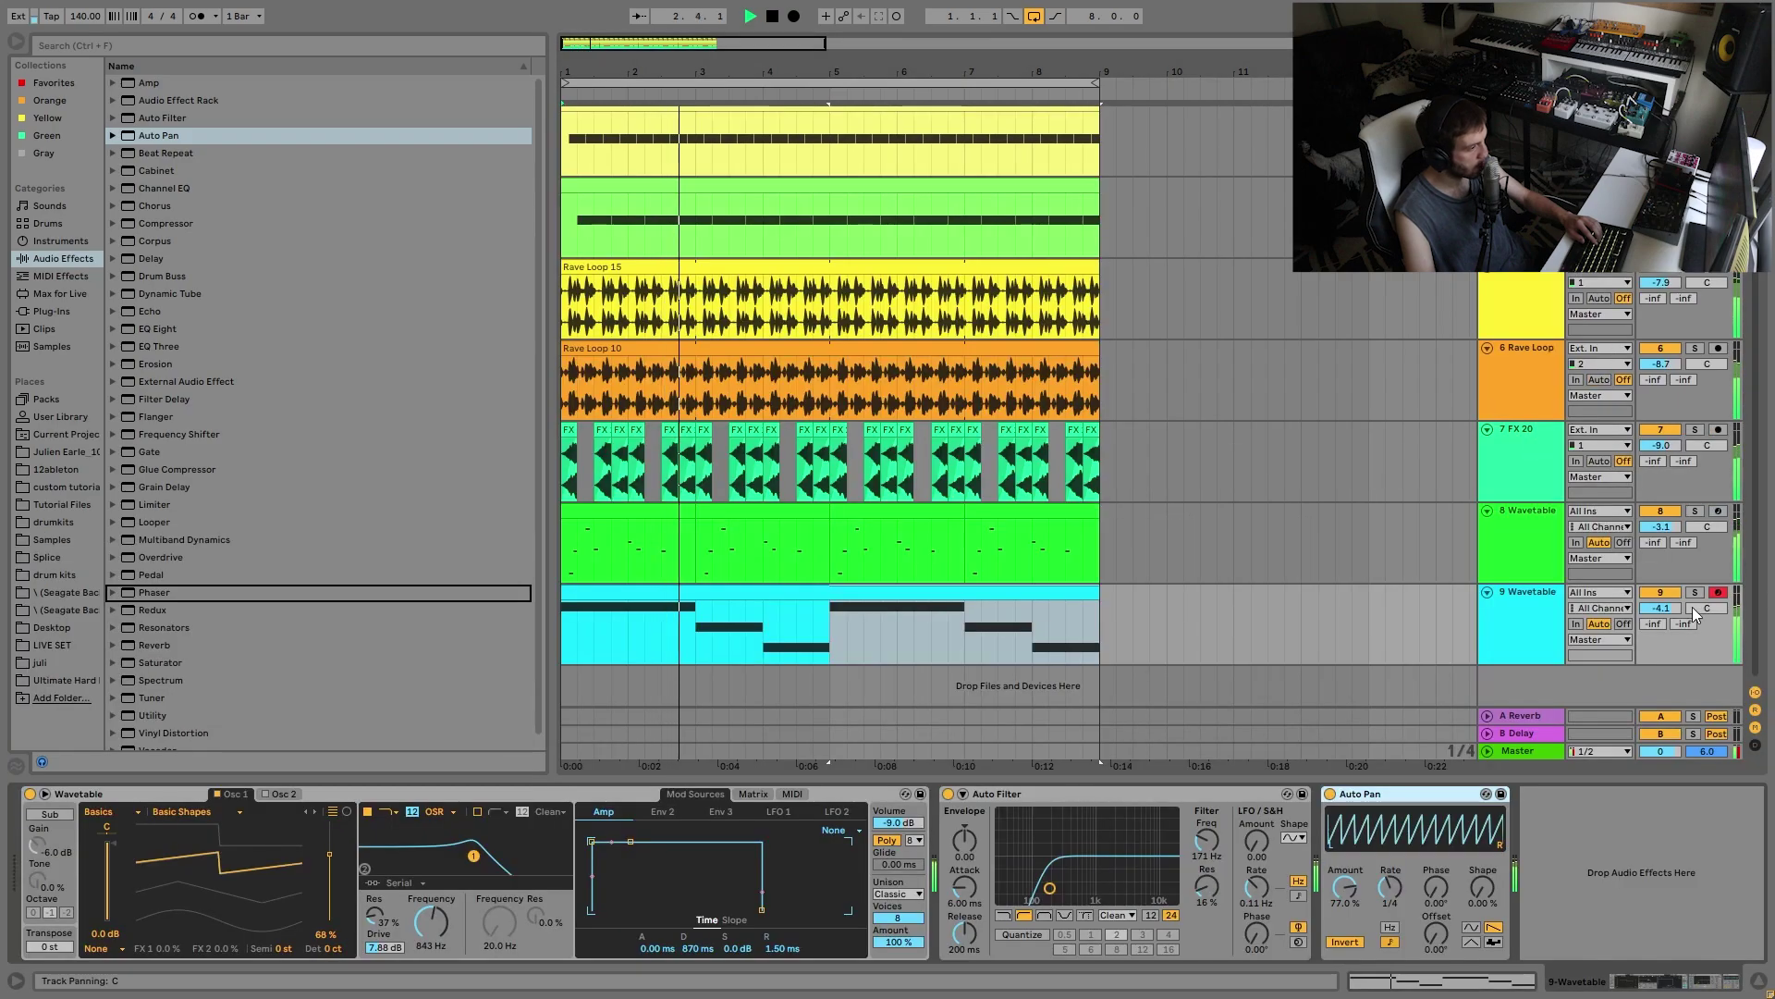
pyautogui.moveTo(1646, 611); pyautogui.dragTo(1645, 603)
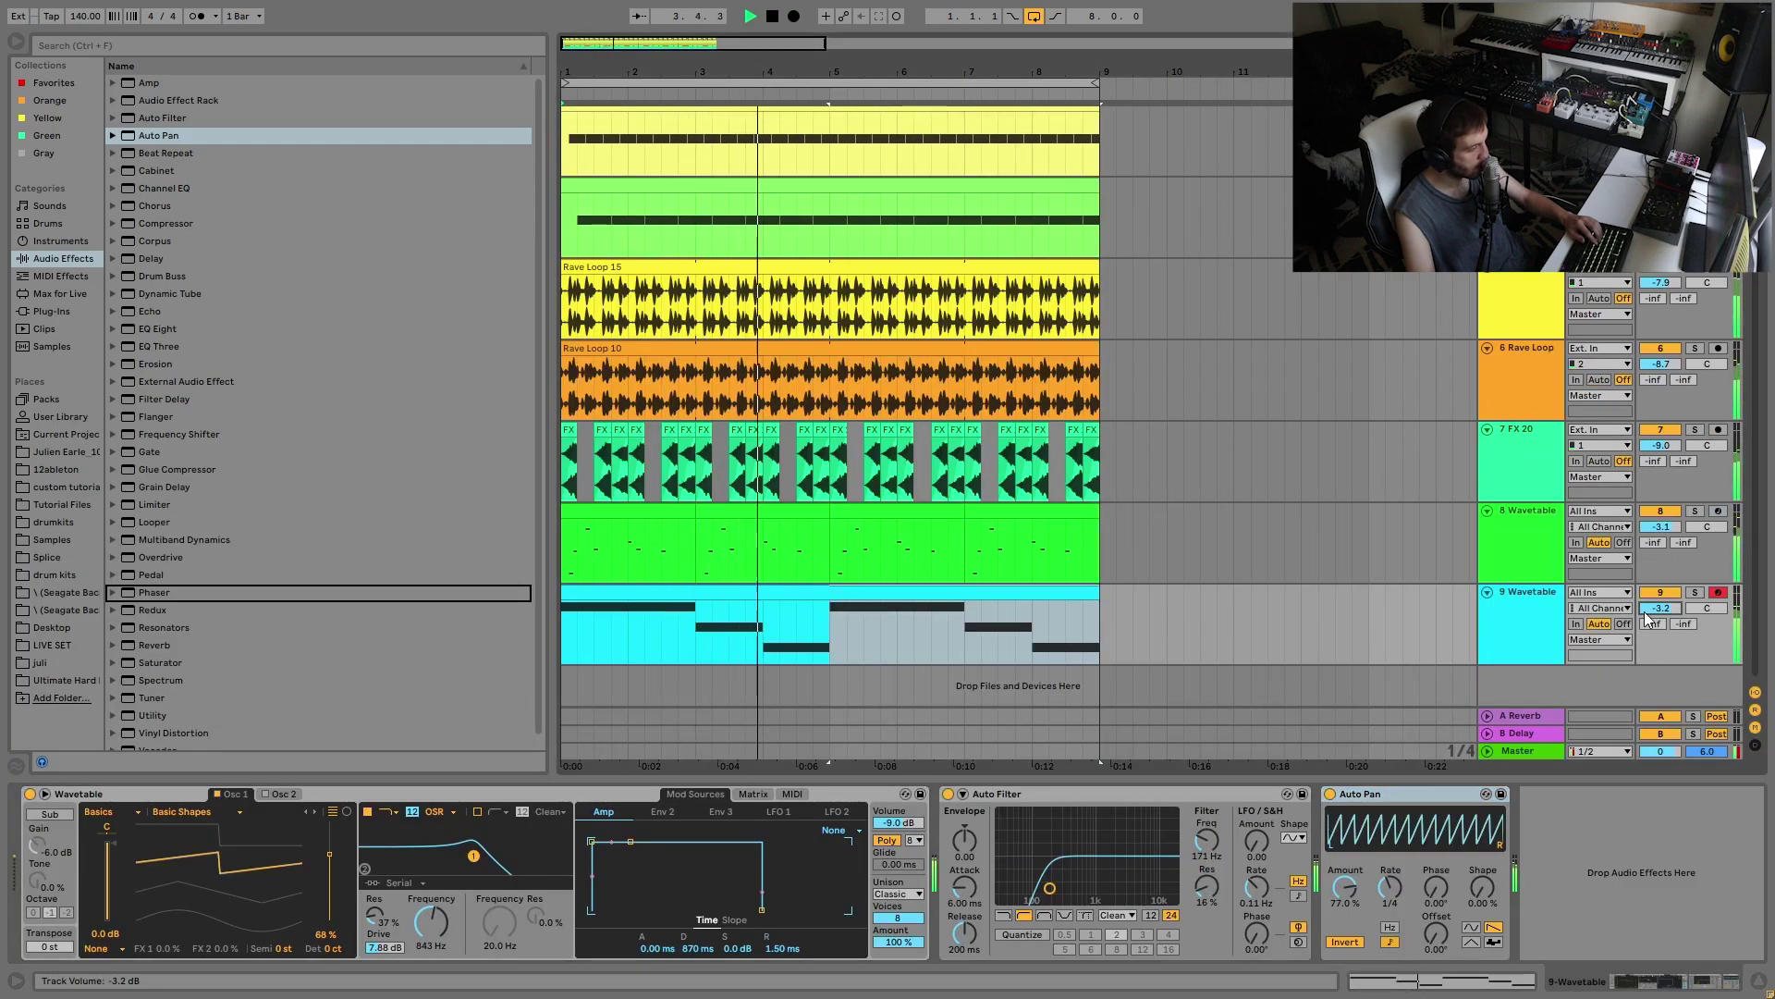
pyautogui.click(1538, 618)
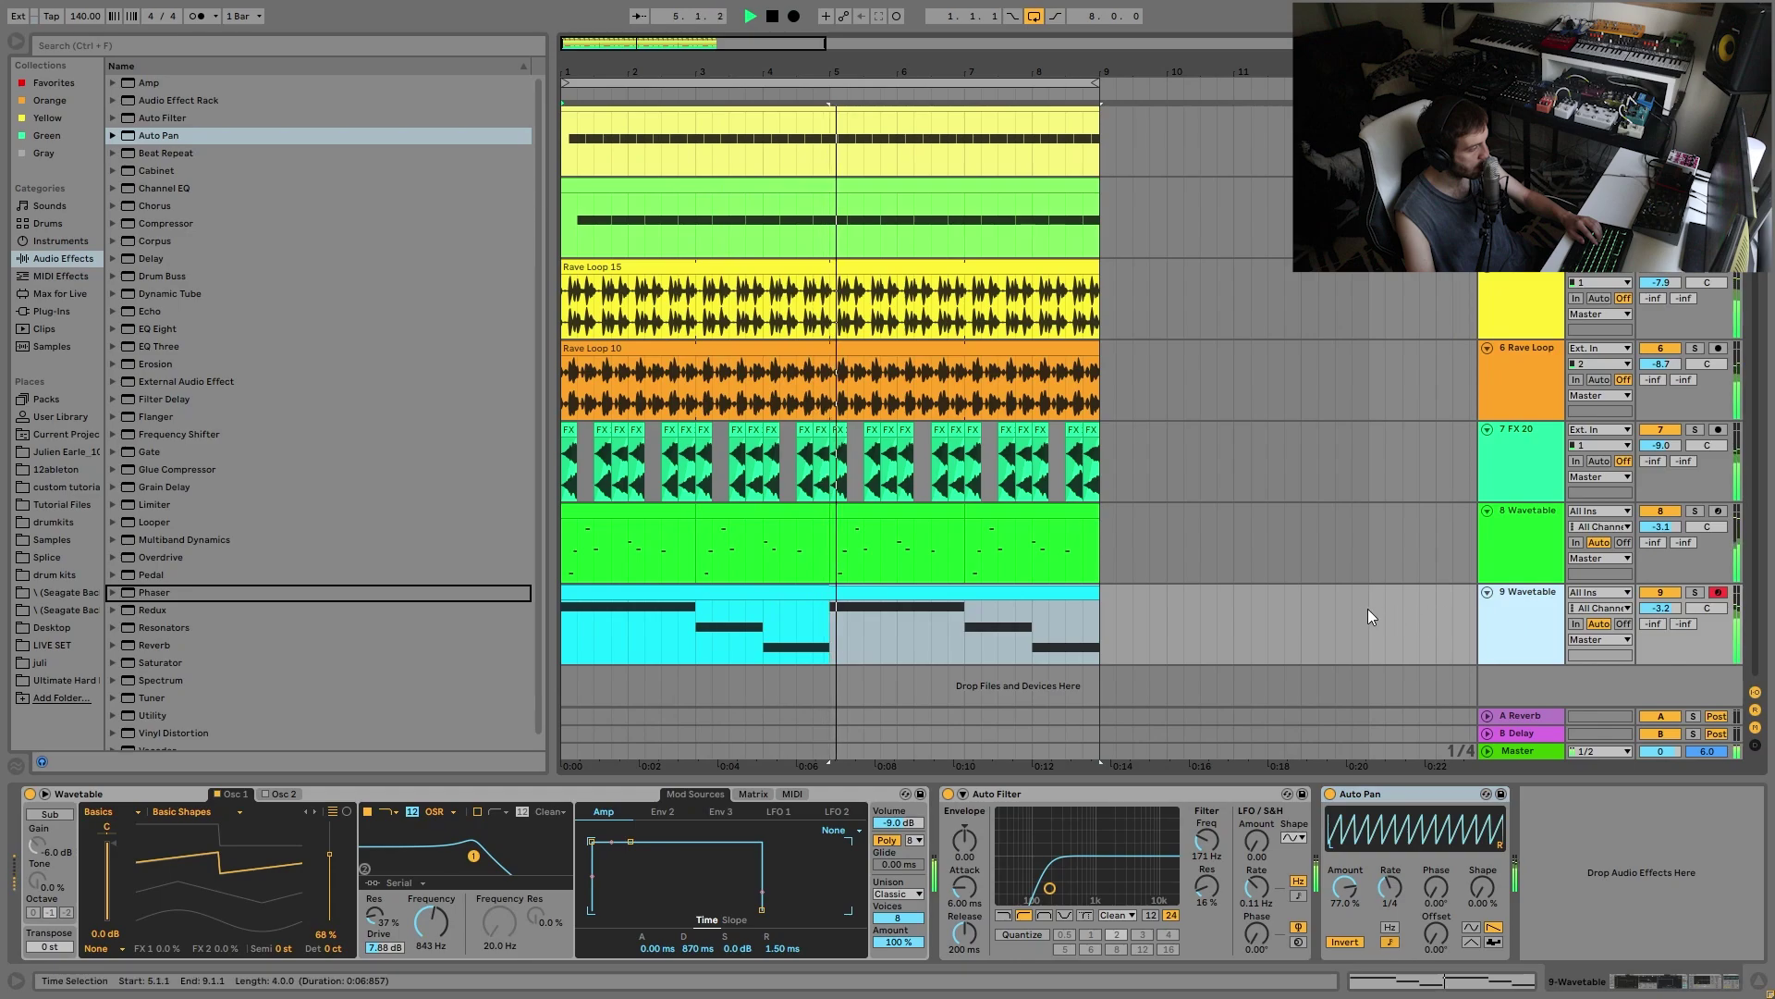
pyautogui.moveTo(430, 921); pyautogui.dragTo(431, 884)
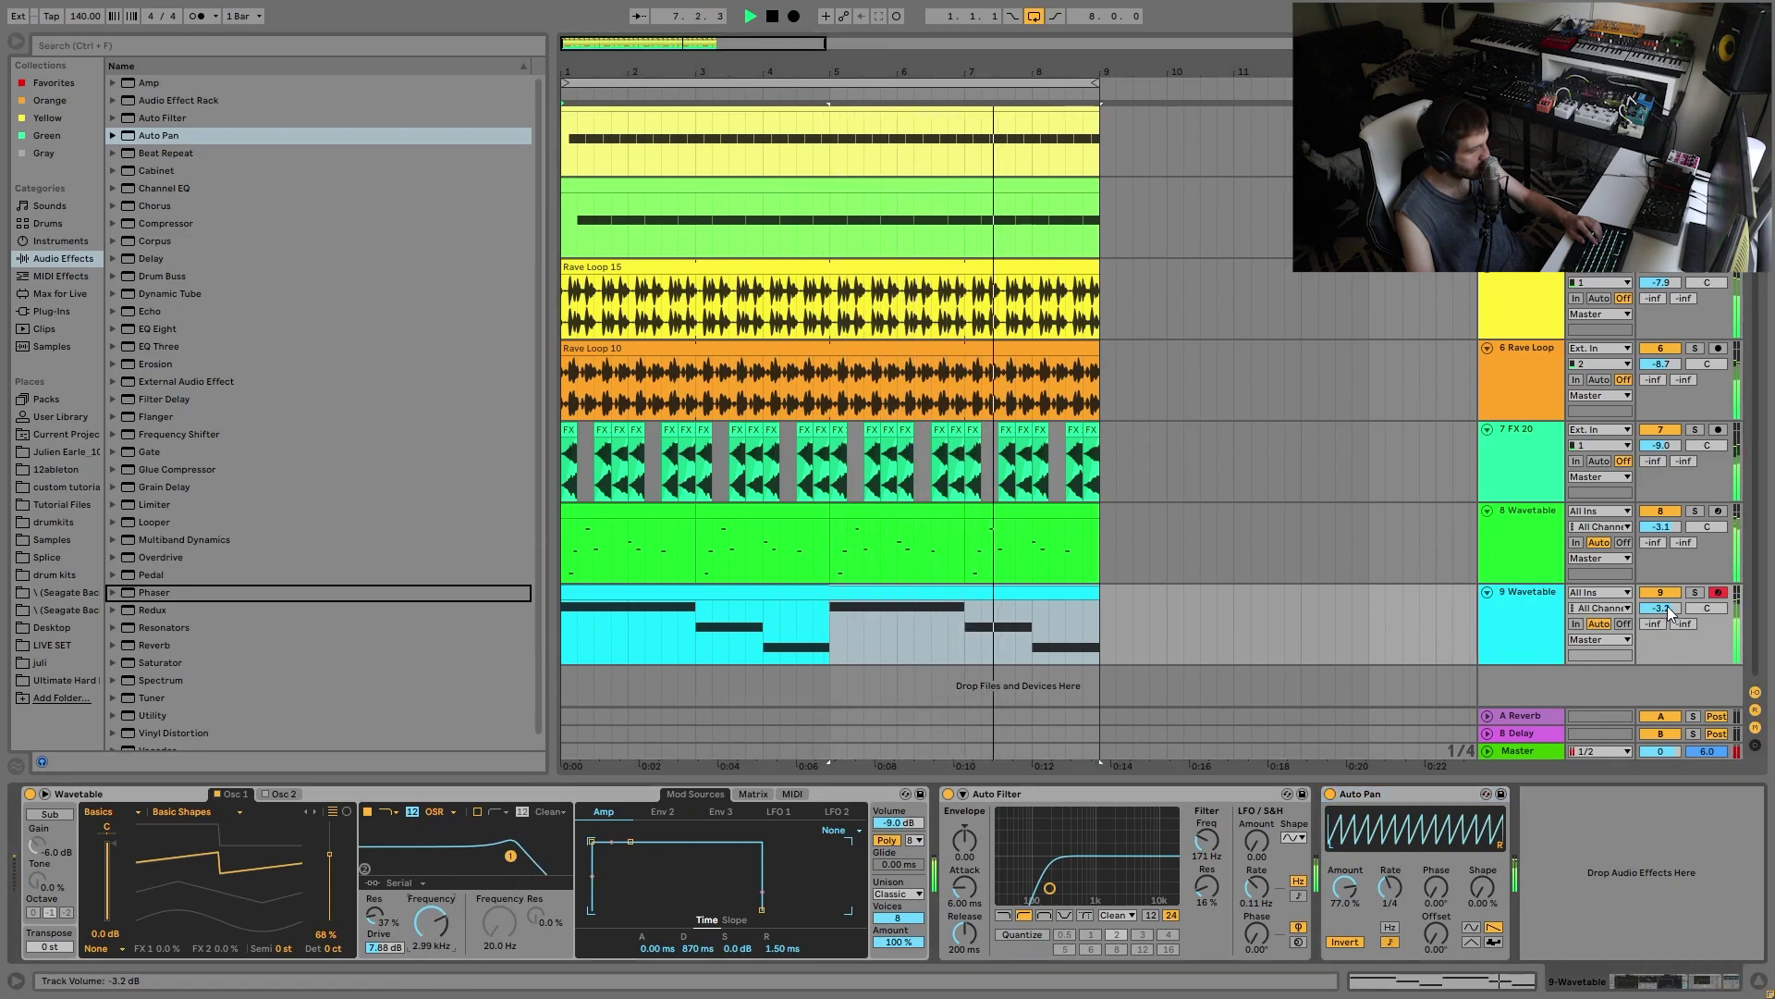
pyautogui.moveTo(1667, 607); pyautogui.dragTo(1662, 614)
# Step: Select all tracks, lower their volumes together by about 0.4 dB and briefly play from the start
pyautogui.click(1534, 621)
pyautogui.hotkey('ctrl', 'a')
pyautogui.press('space')
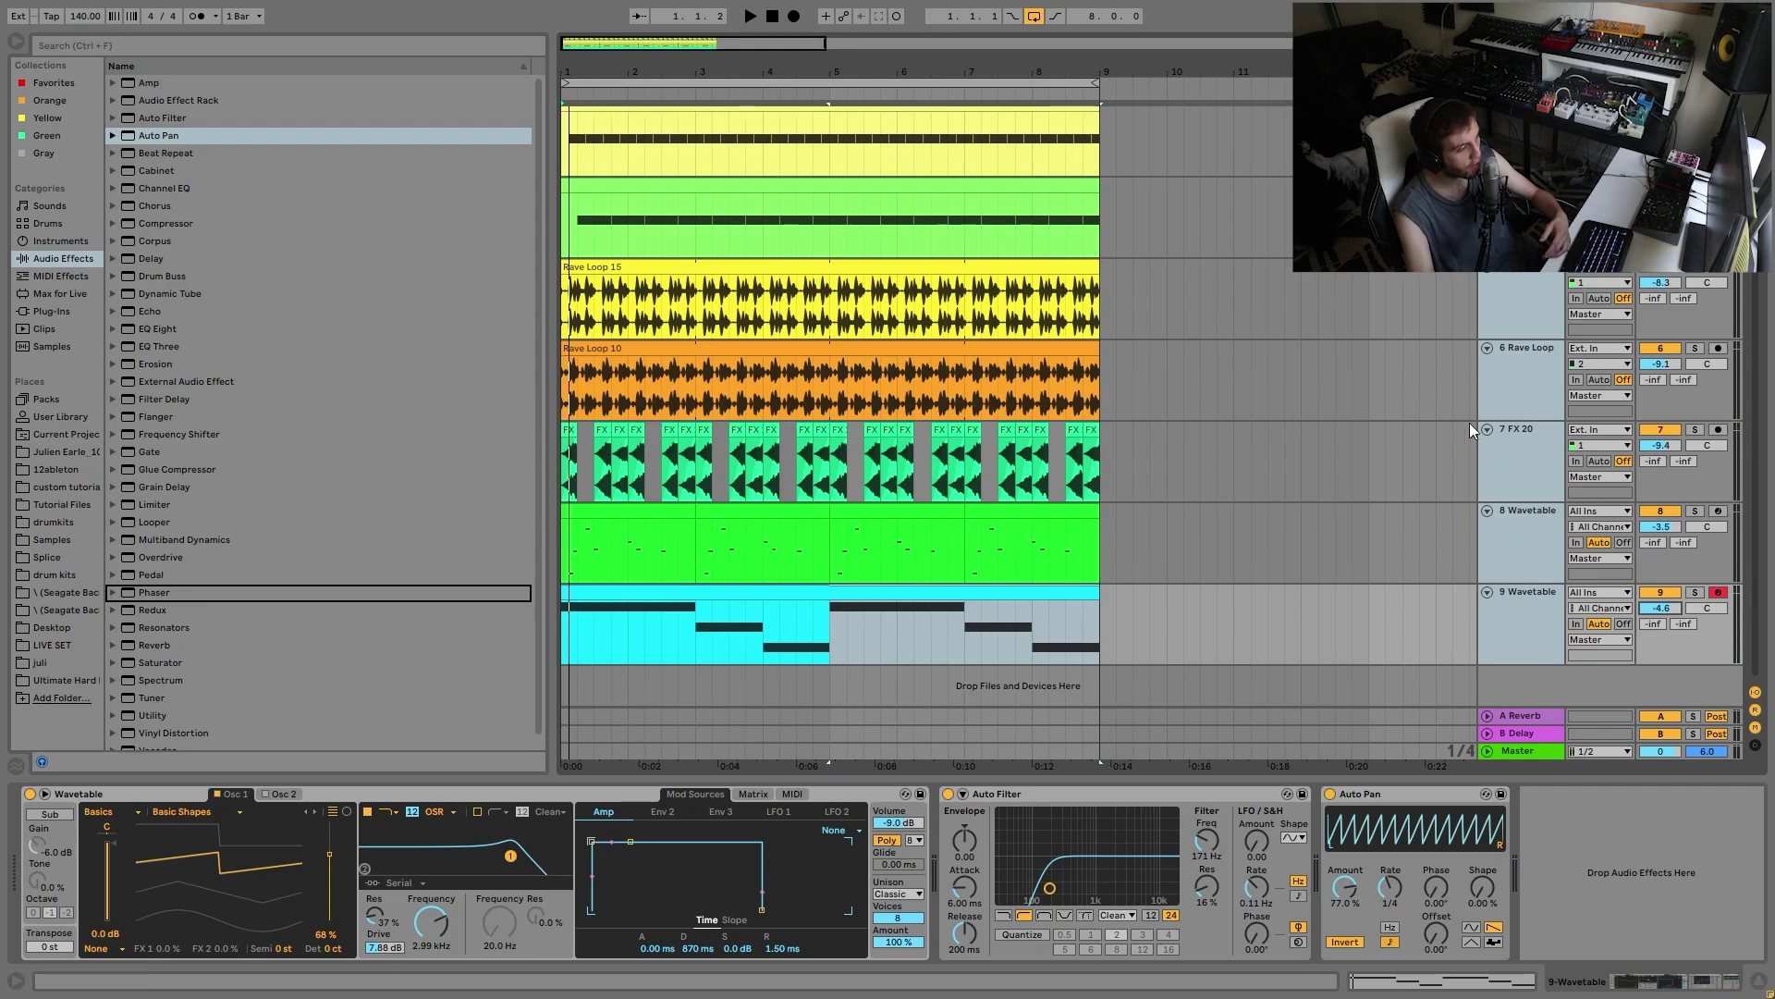
pyautogui.click(1517, 494)
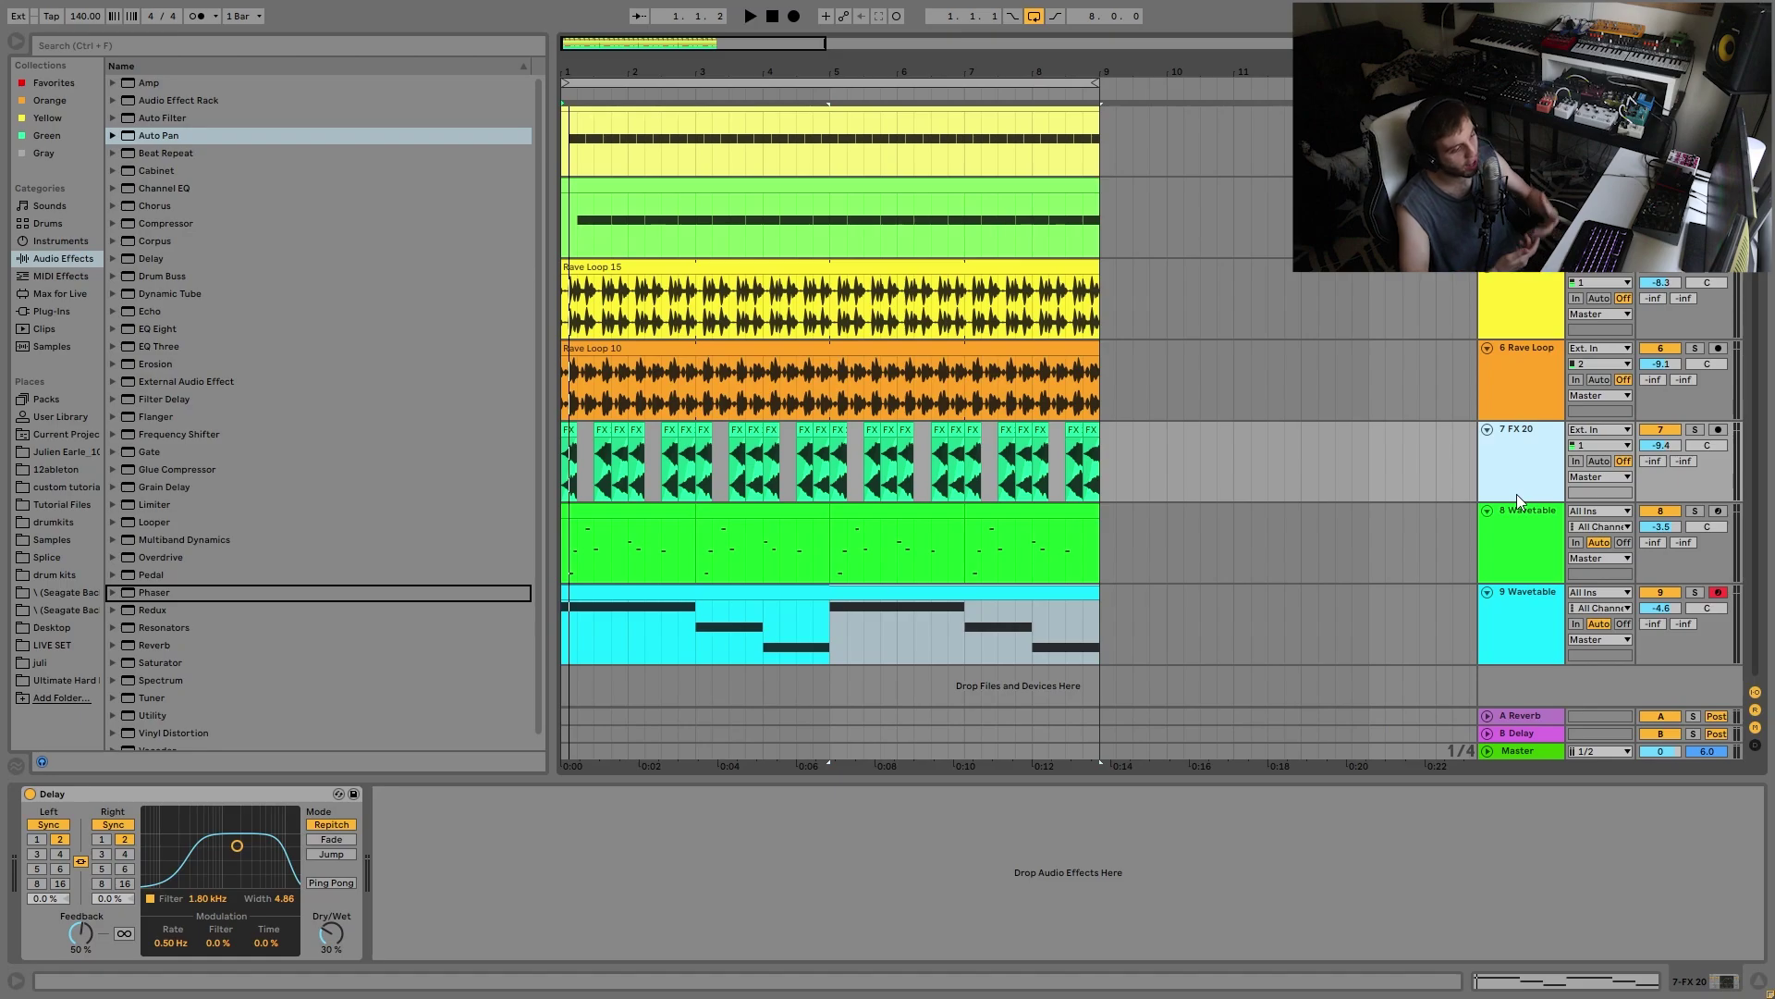
pyautogui.scroll(3, 1463, 530)
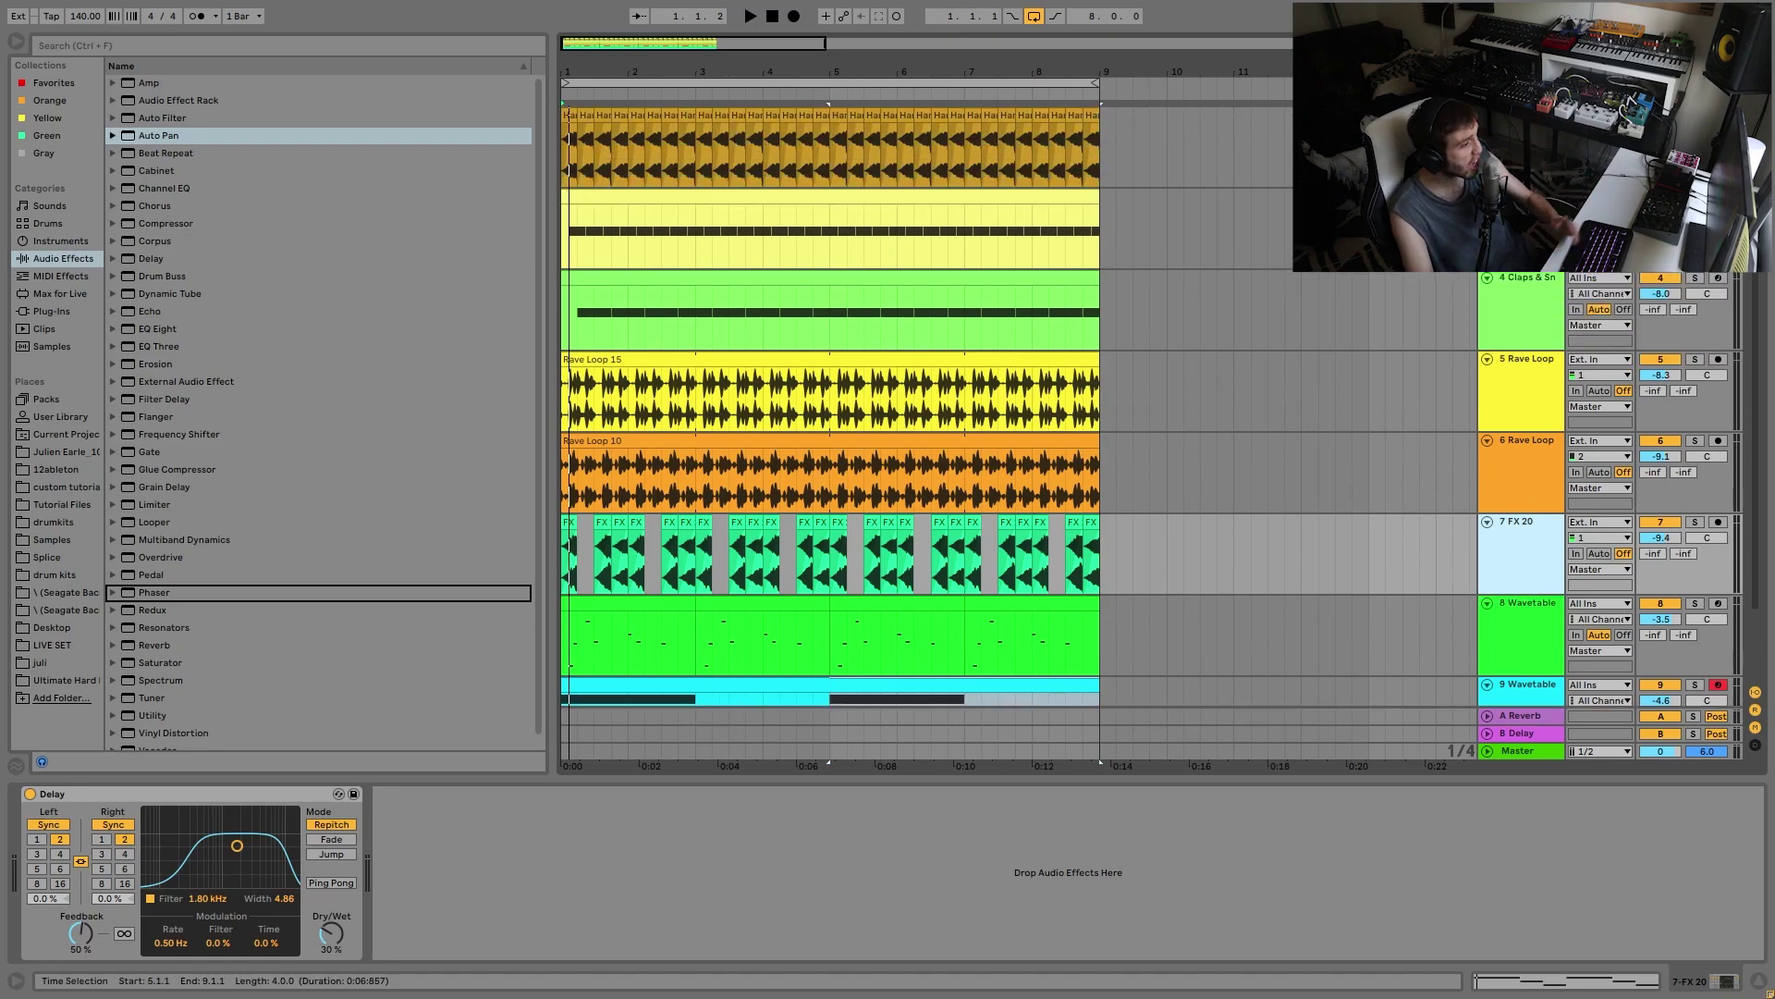
pyautogui.scroll(2, 1078, 221)
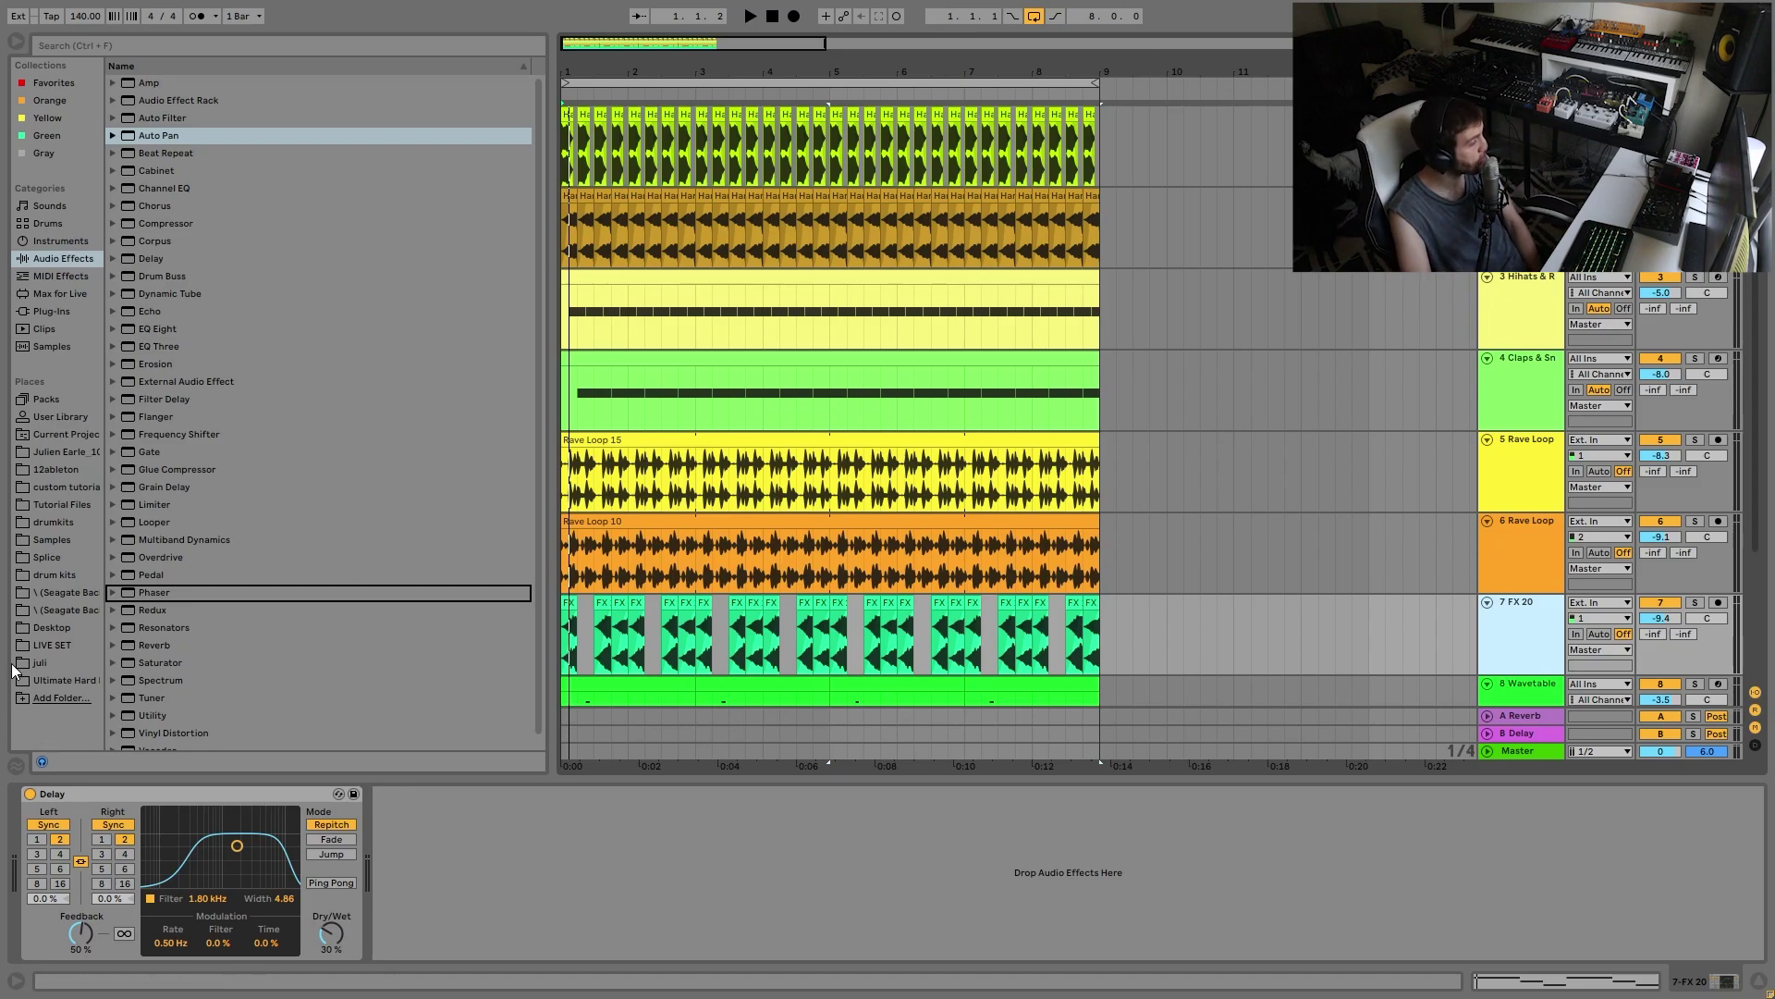
# Step: Show the Ultimate Hard sample pack folder, collapse its FX subfolder and look through the demo track projects
pyautogui.click(62, 678)
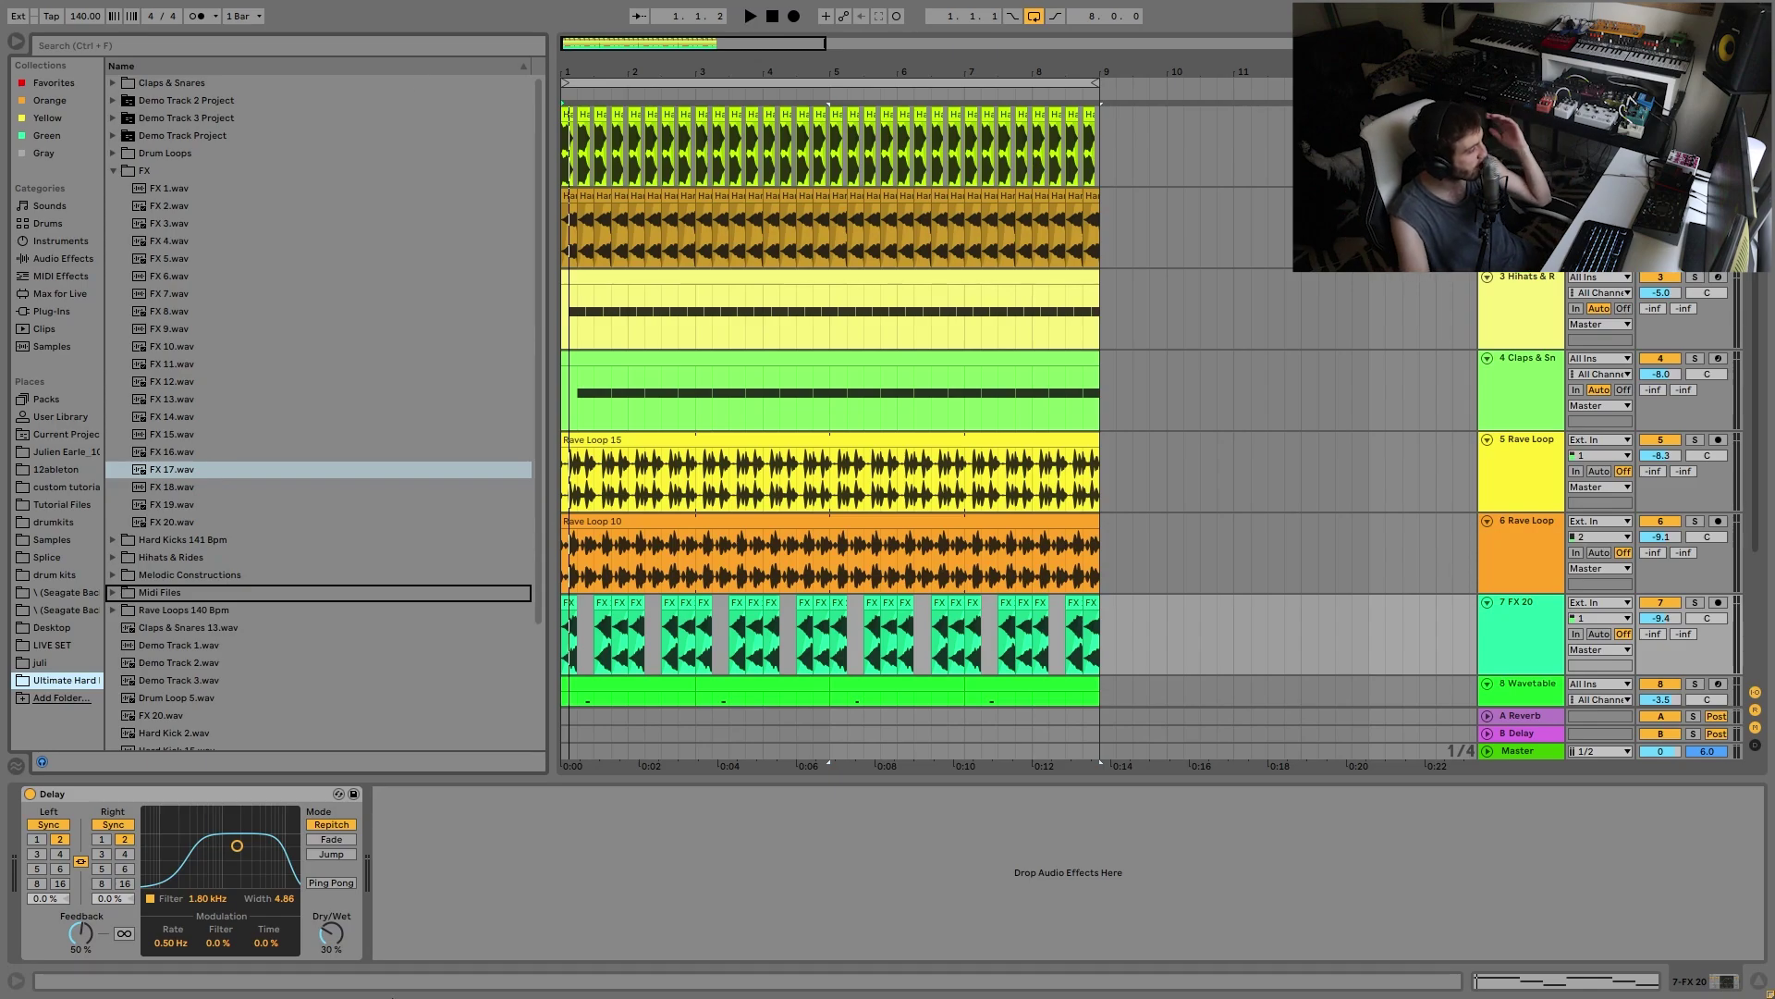
pyautogui.click(113, 171)
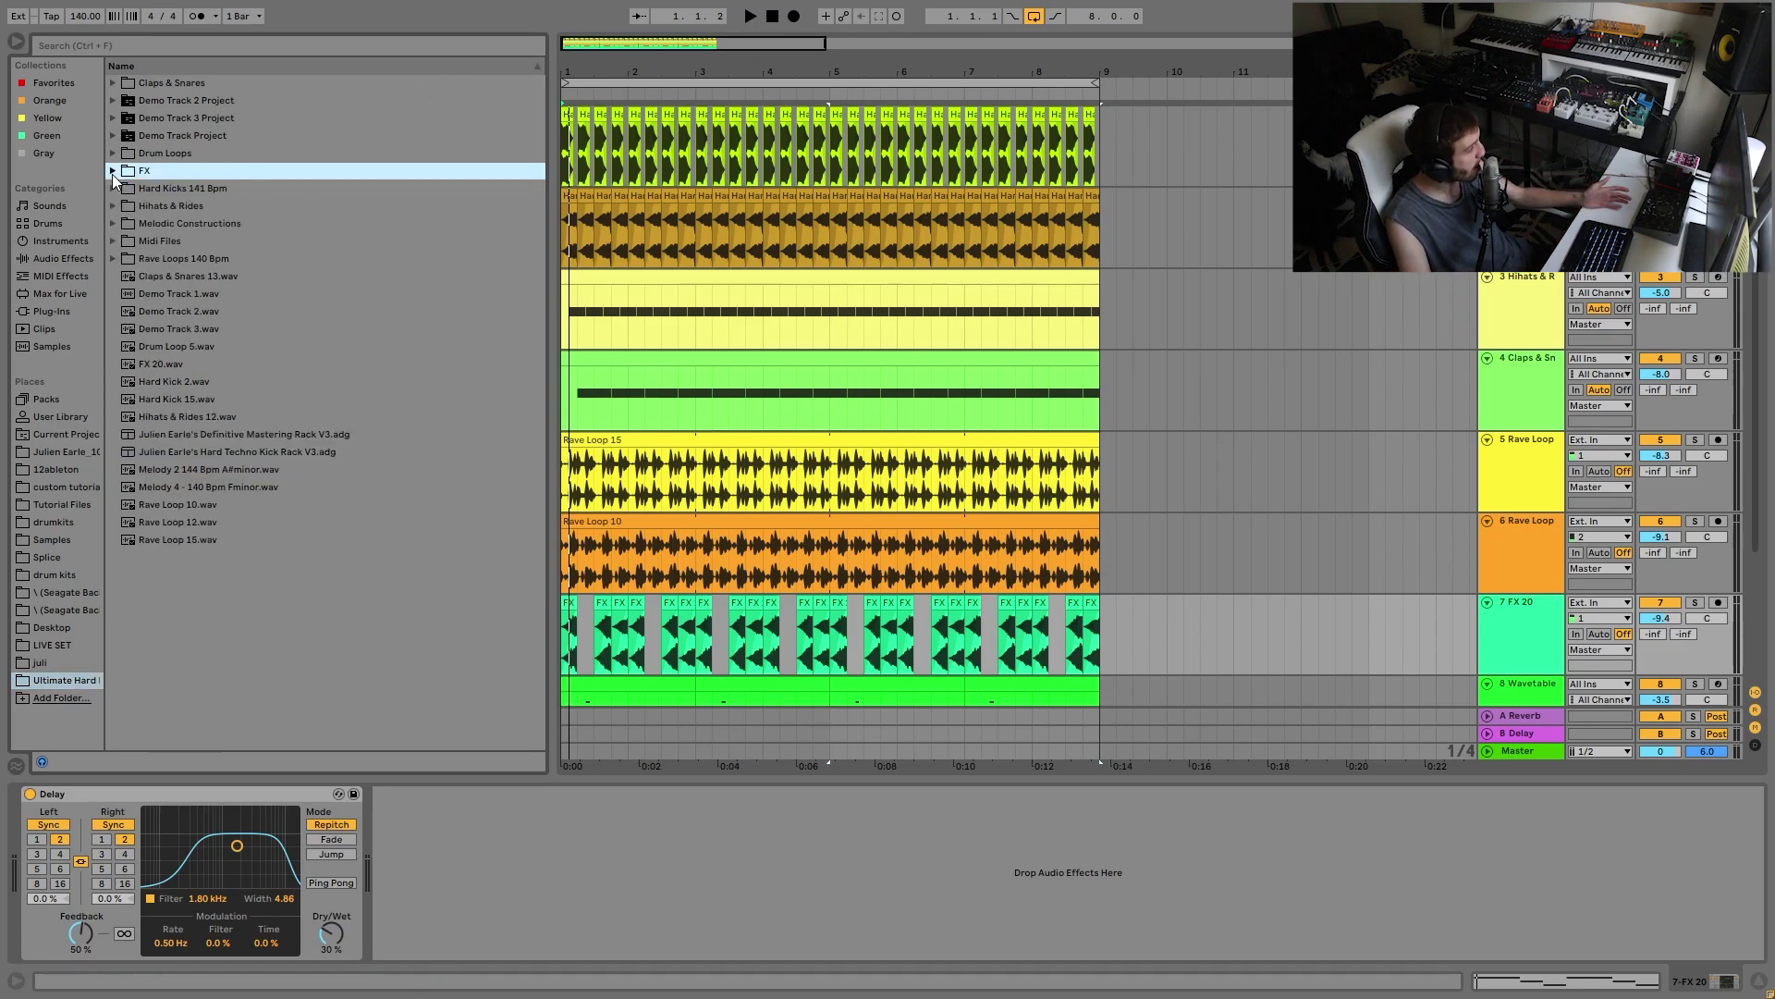
pyautogui.press('Up')
pyautogui.press('Up')
pyautogui.press('Up')
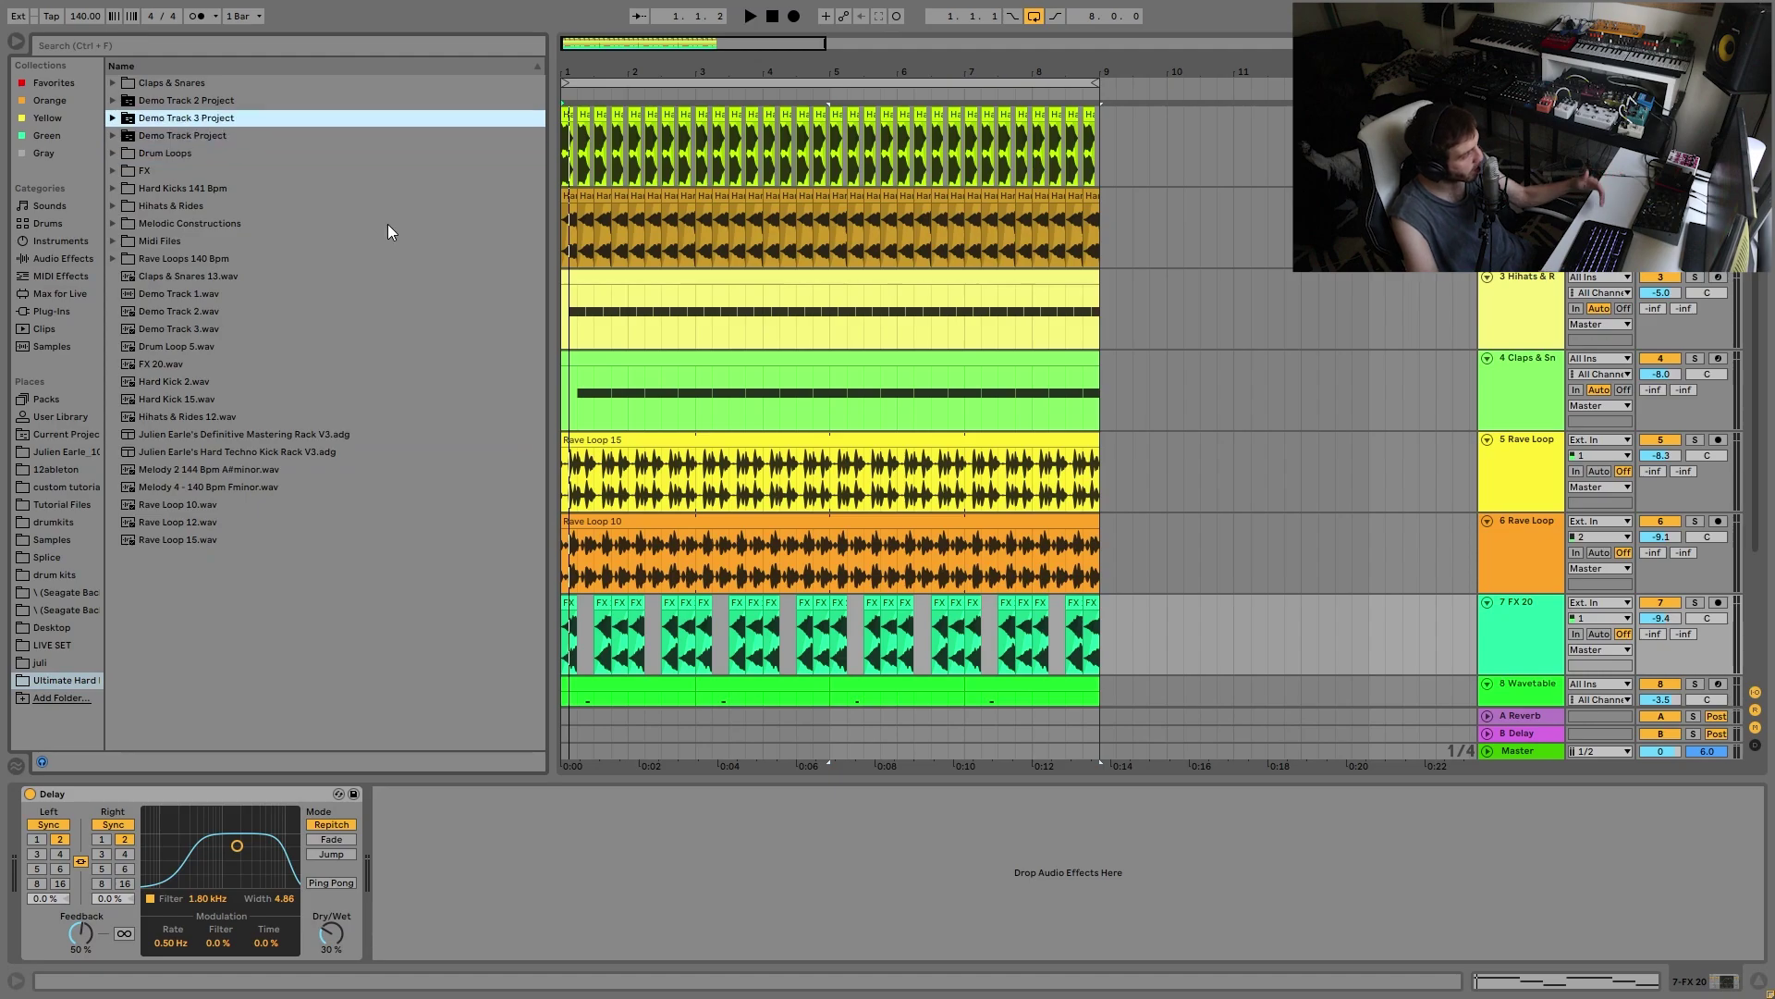
pyautogui.press('Down')
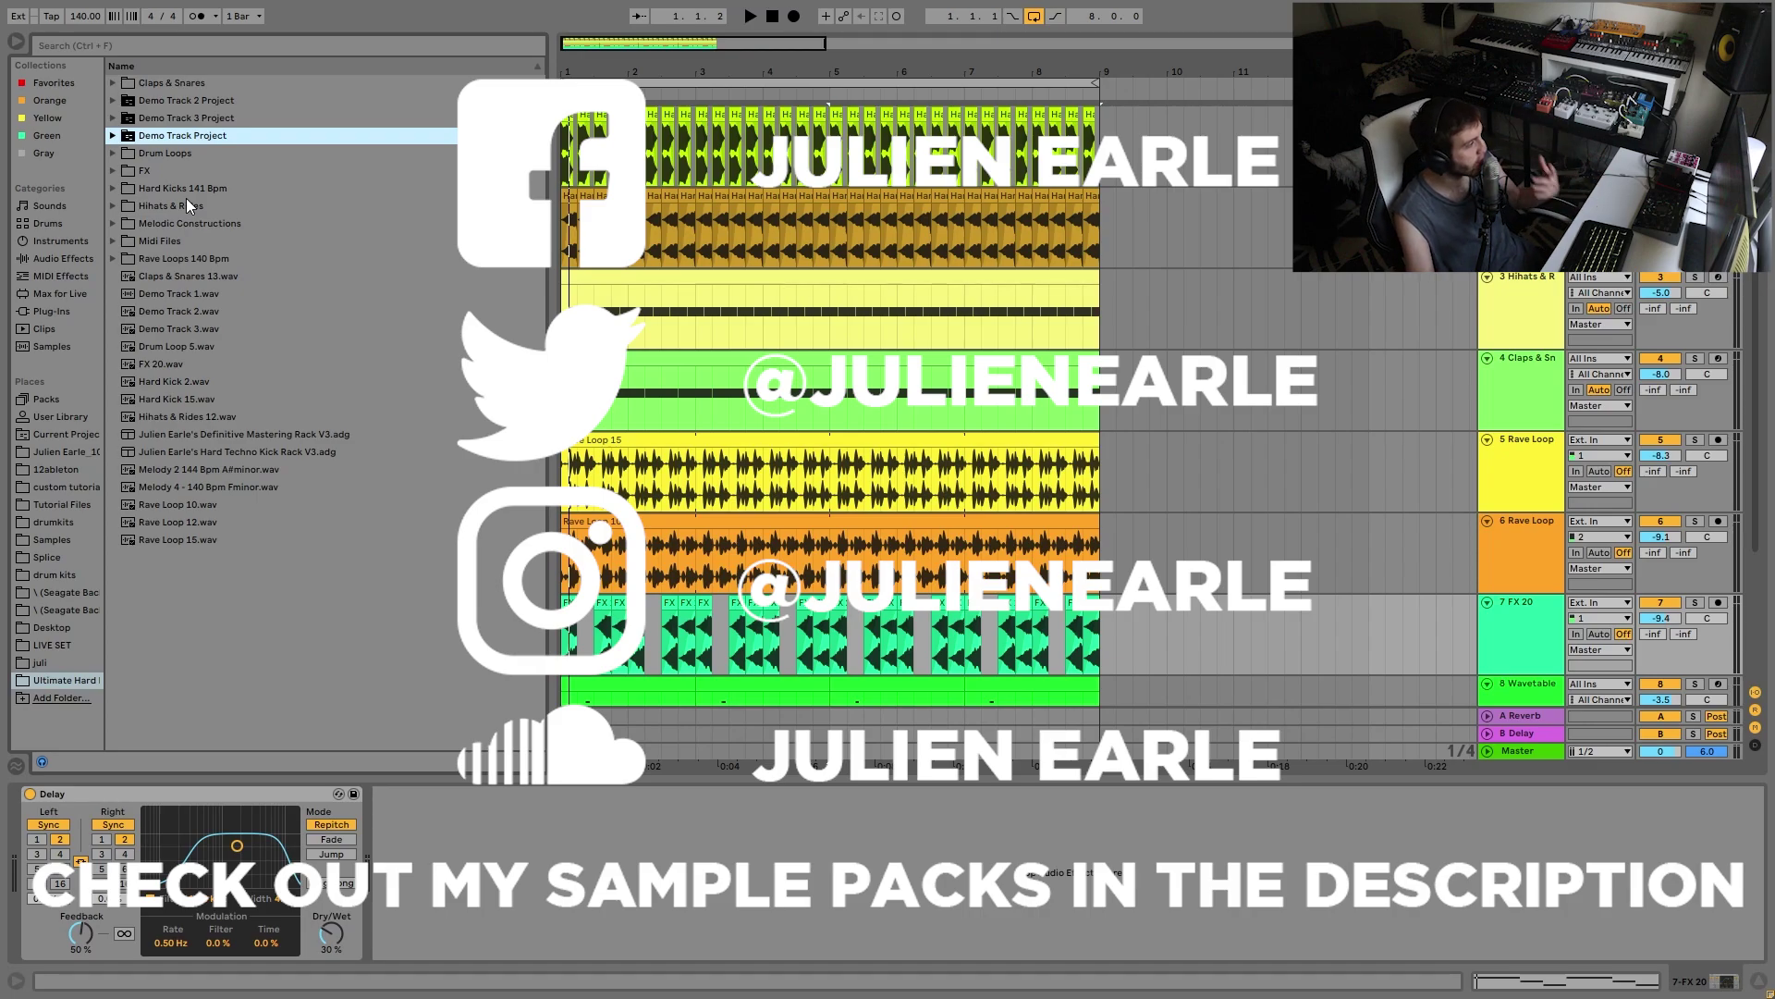
pyautogui.press('Down')
pyautogui.press('Up')
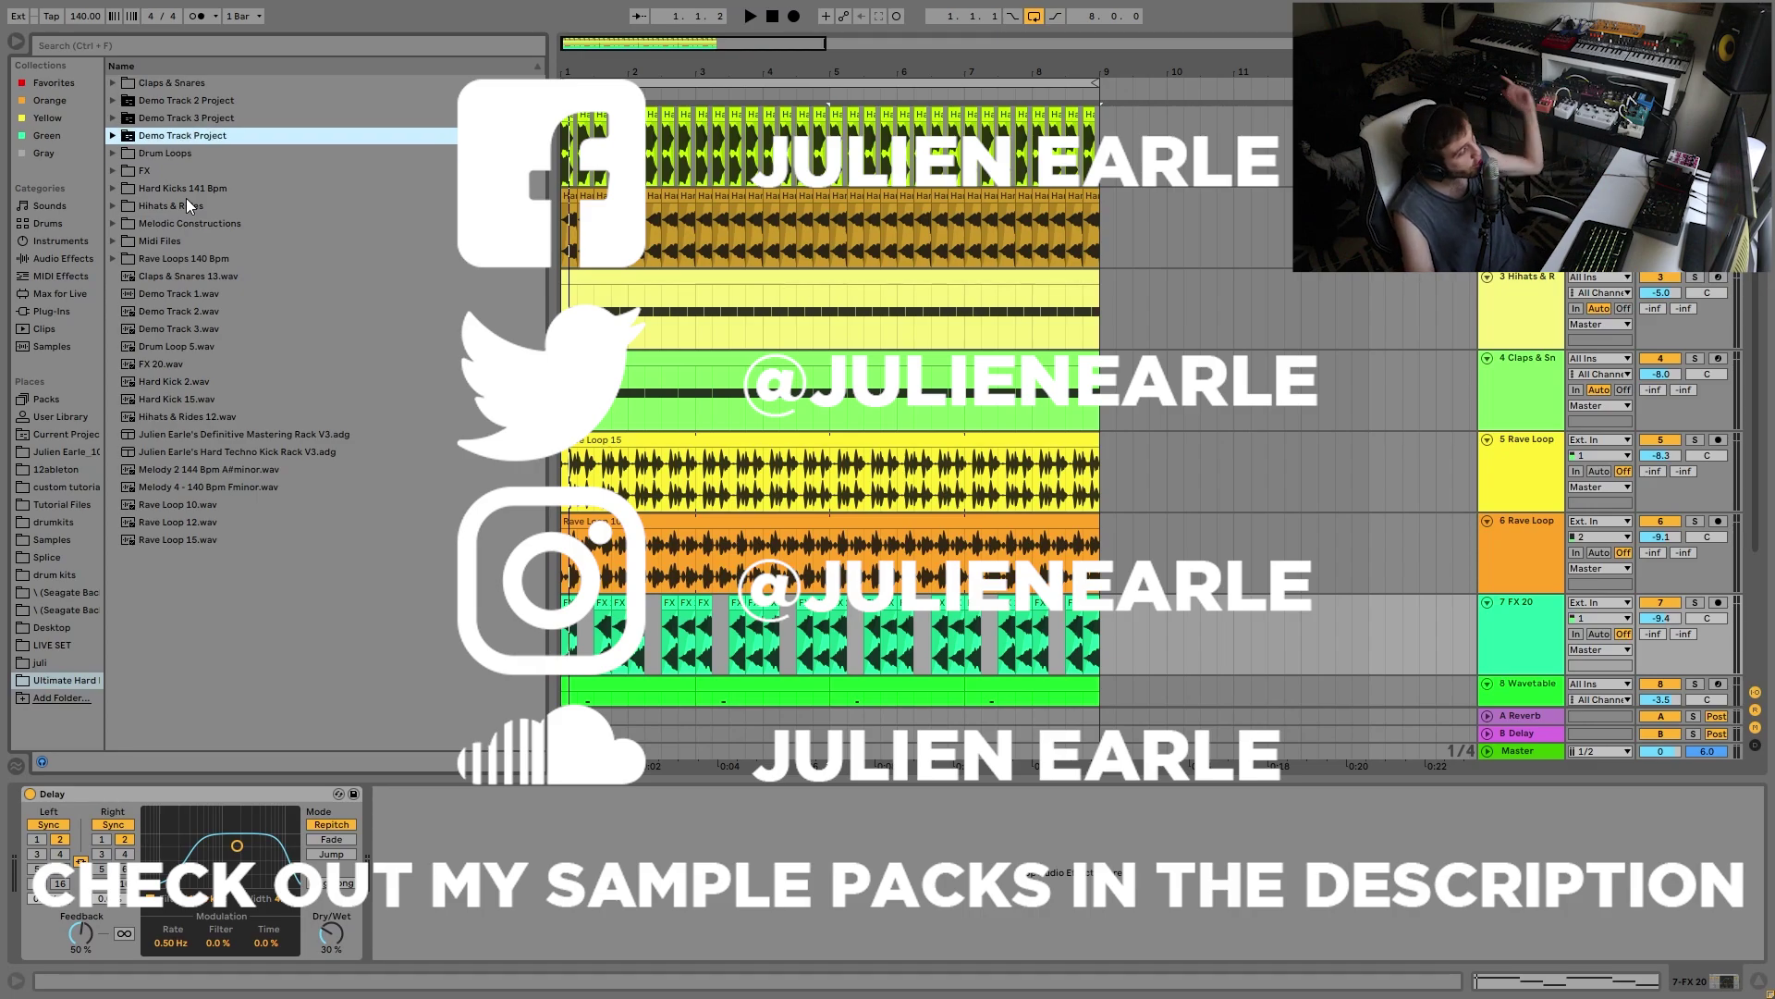